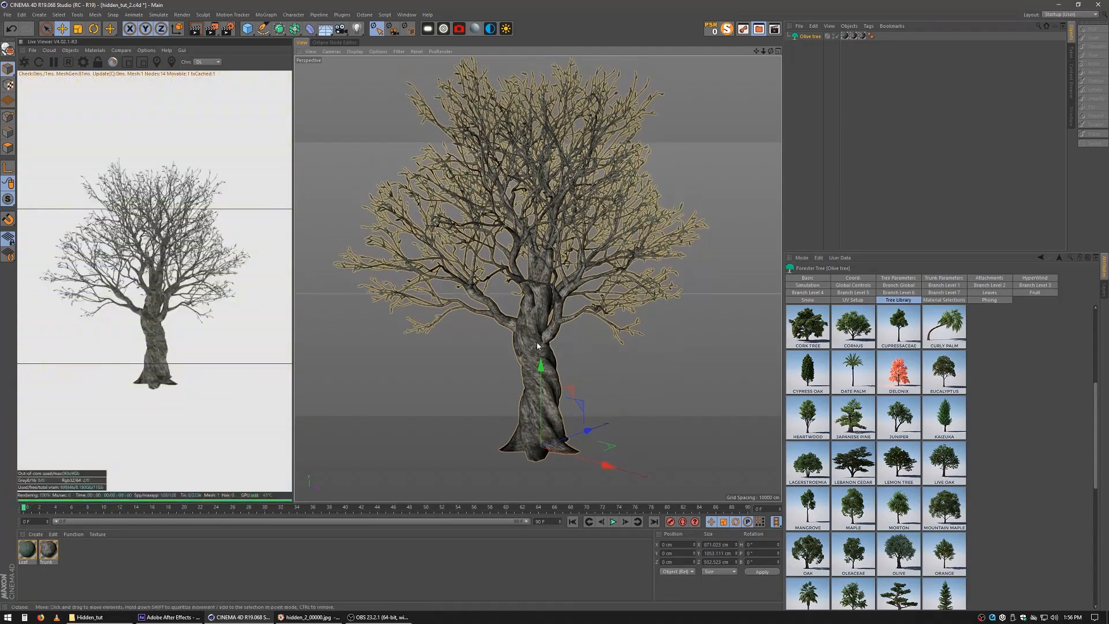
Set both the viewport levels and the render levels of the olive tree to 5.
{"action": "scroll", "coordinate": [536, 341], "scroll_direction": "up", "scroll_amount": 5}
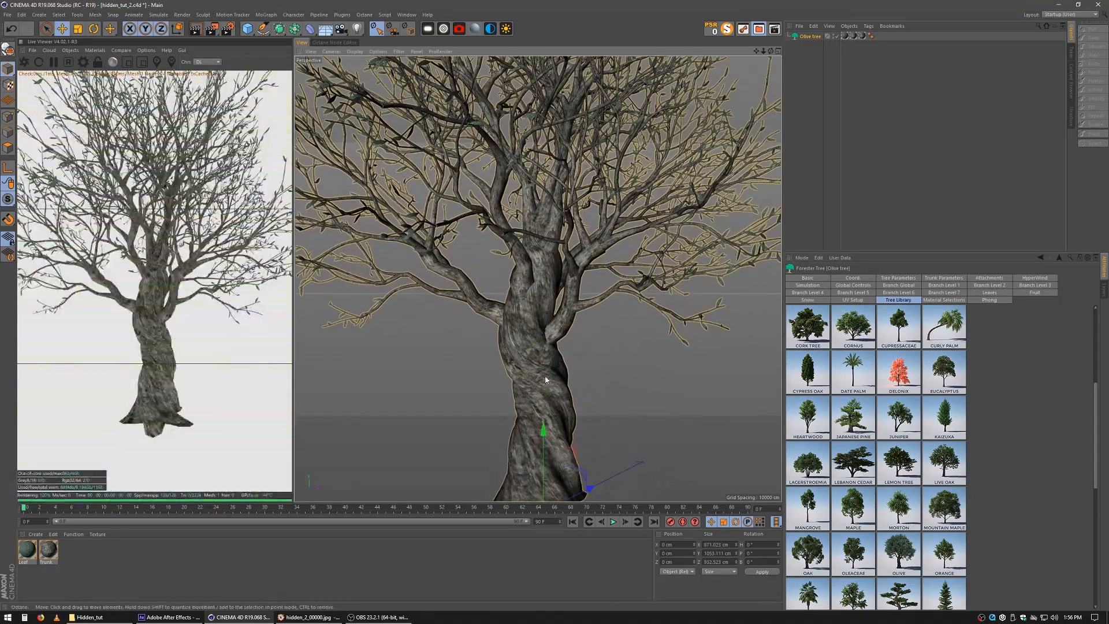
{"action": "scroll", "coordinate": [555, 358], "scroll_direction": "down", "scroll_amount": 3}
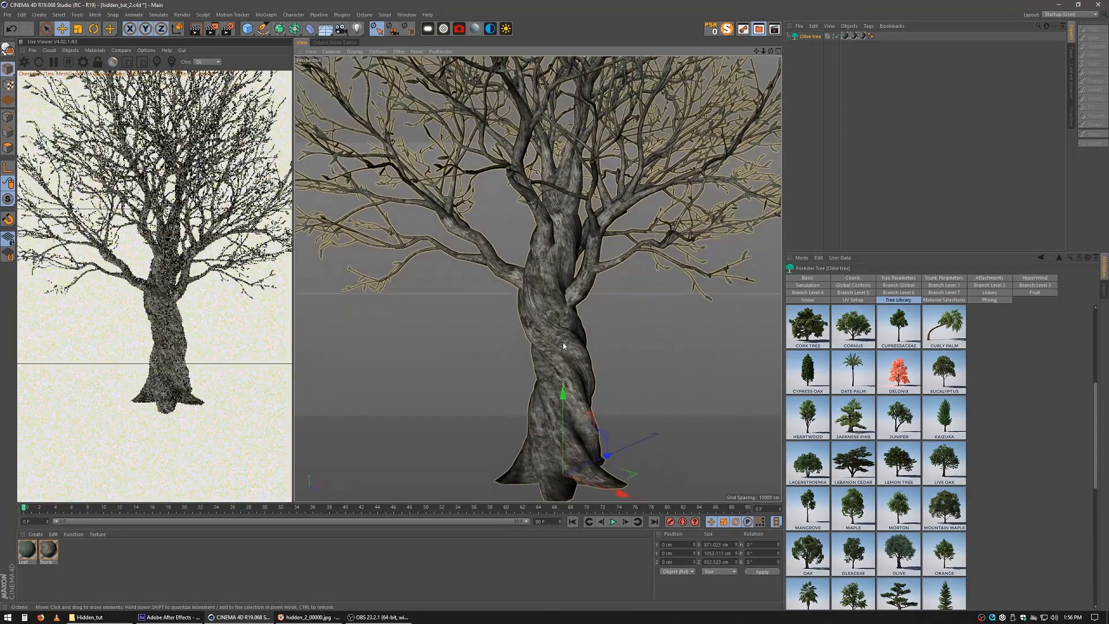
{"action": "scroll", "coordinate": [565, 325], "scroll_direction": "down", "scroll_amount": 5}
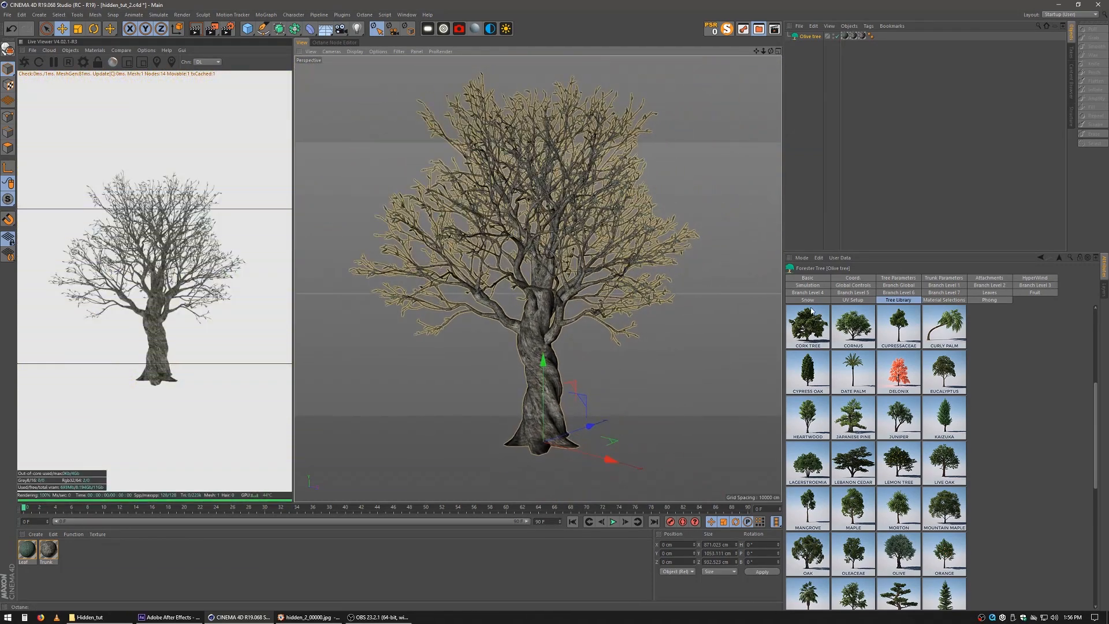
{"action": "left_click", "coordinate": [894, 278]}
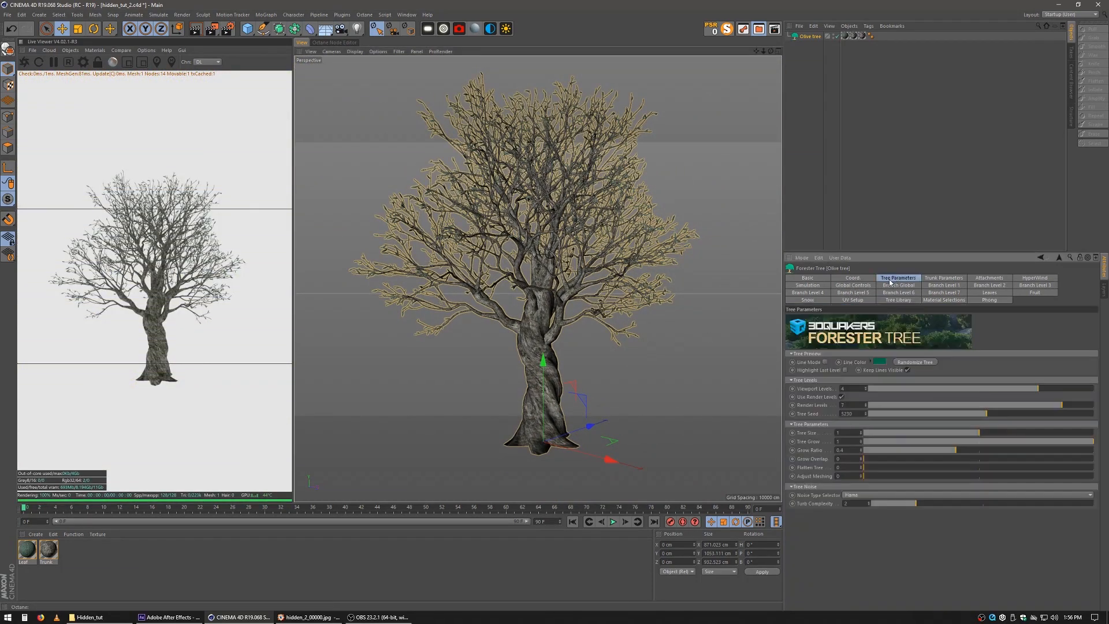
{"action": "key", "text": "BackSpace"}
{"action": "key", "text": "Tab"}
{"action": "type", "text": "5"}
{"action": "key", "text": "Return"}
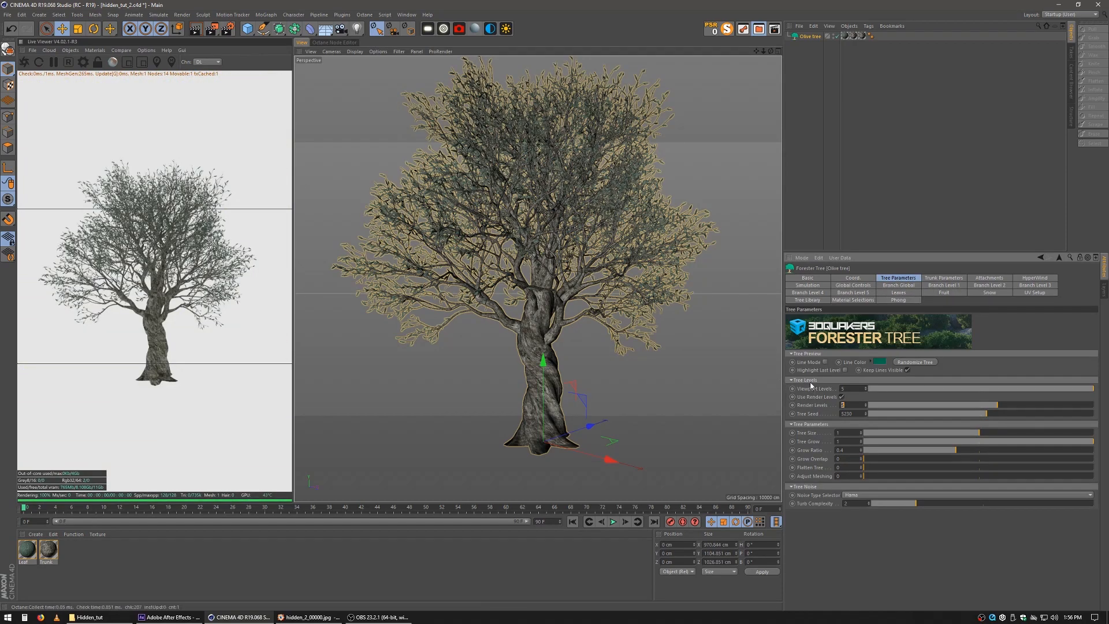
Increase the olive tree's trunk height to about 727 cm.
{"action": "left_click", "coordinate": [930, 280]}
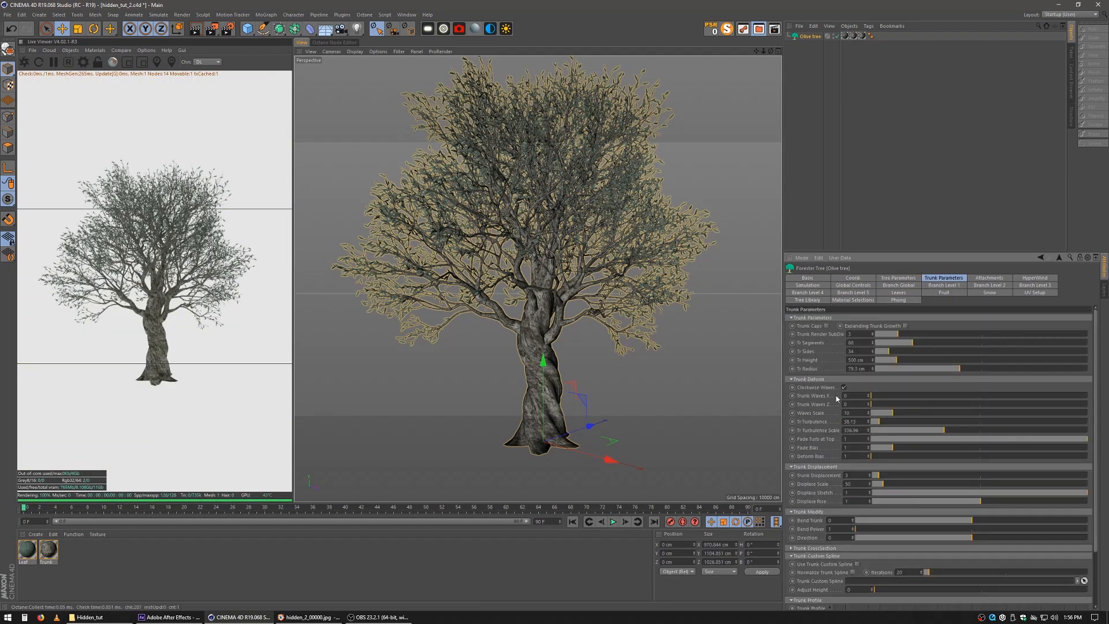
{"action": "left_click", "coordinate": [908, 362]}
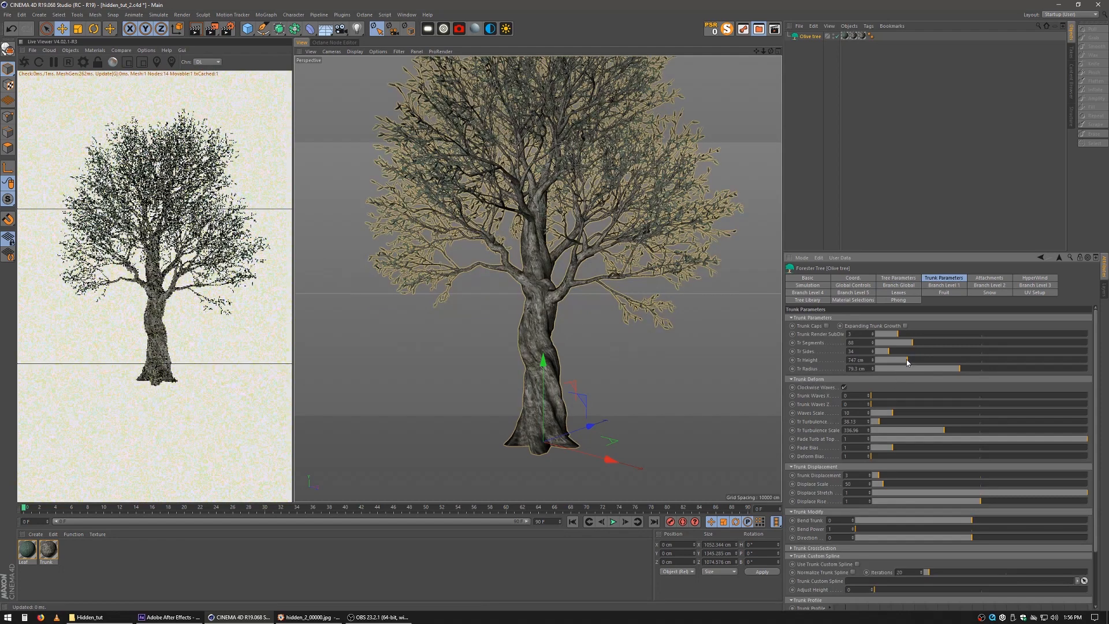
{"action": "left_click_drag", "start_coordinate": [908, 362], "coordinate": [907, 361]}
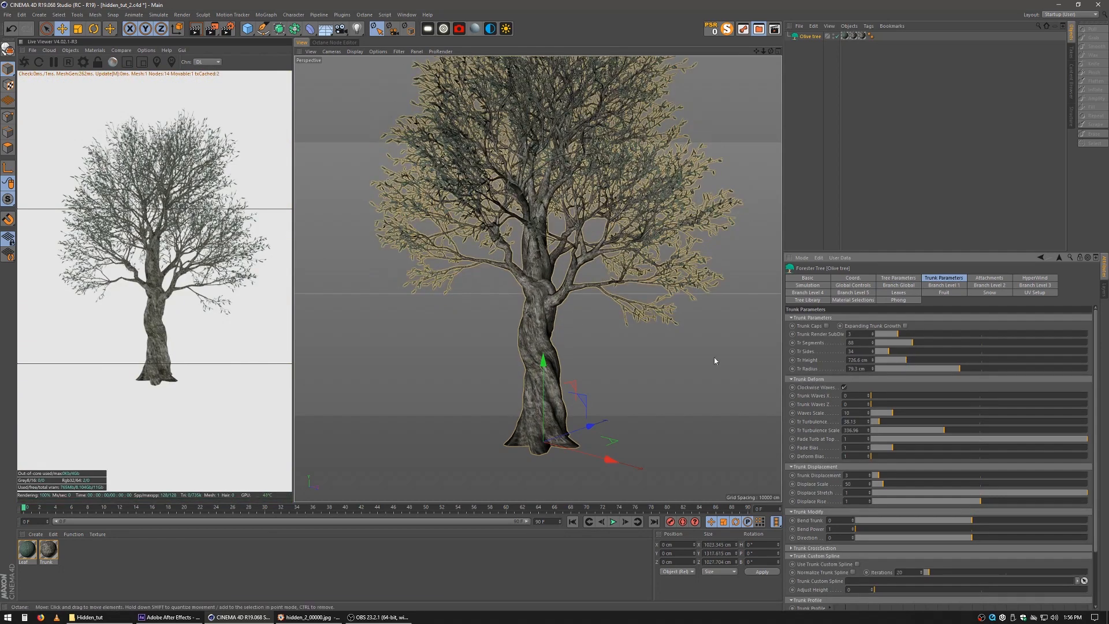
{"action": "left_click_drag", "start_coordinate": [615, 325], "coordinate": [548, 276], "text": "alt"}
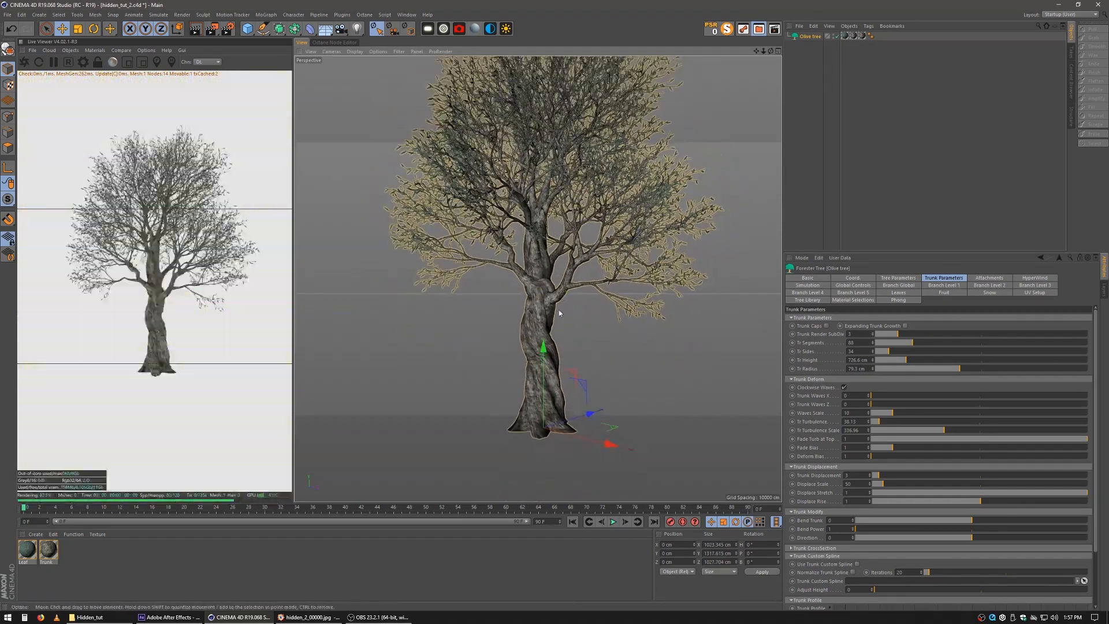
{"action": "middle_click_drag", "start_coordinate": [548, 275], "coordinate": [540, 305], "text": "alt"}
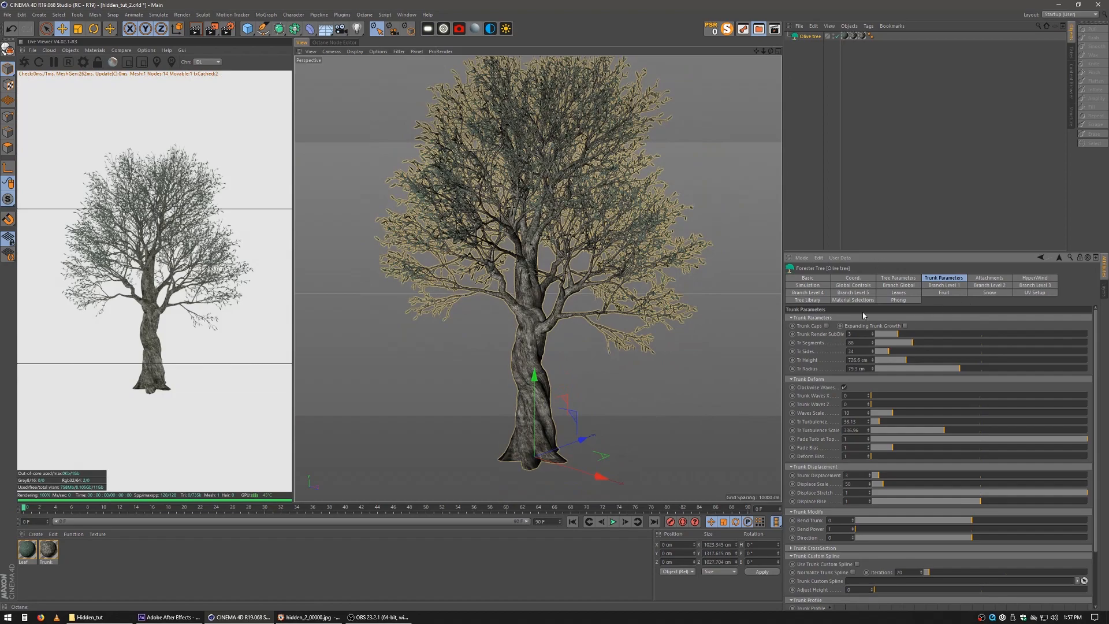
Make the foliage denser by setting the leaf distribution's Keep Every Nth value to 1.
{"action": "left_click", "coordinate": [899, 295]}
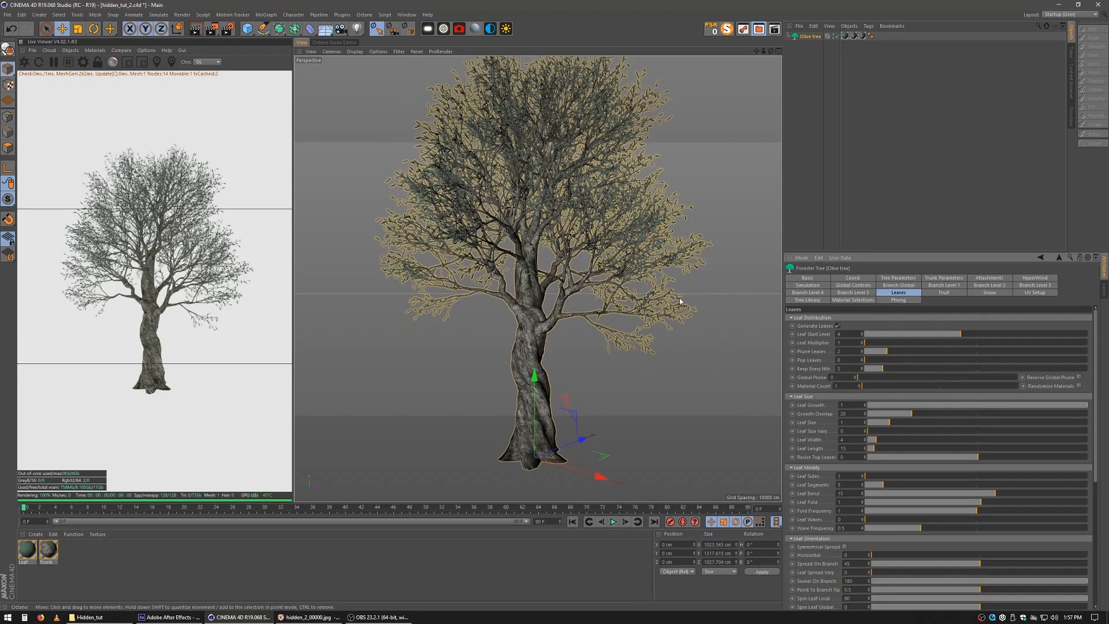
{"action": "left_click_drag", "start_coordinate": [502, 261], "coordinate": [557, 282], "text": "alt"}
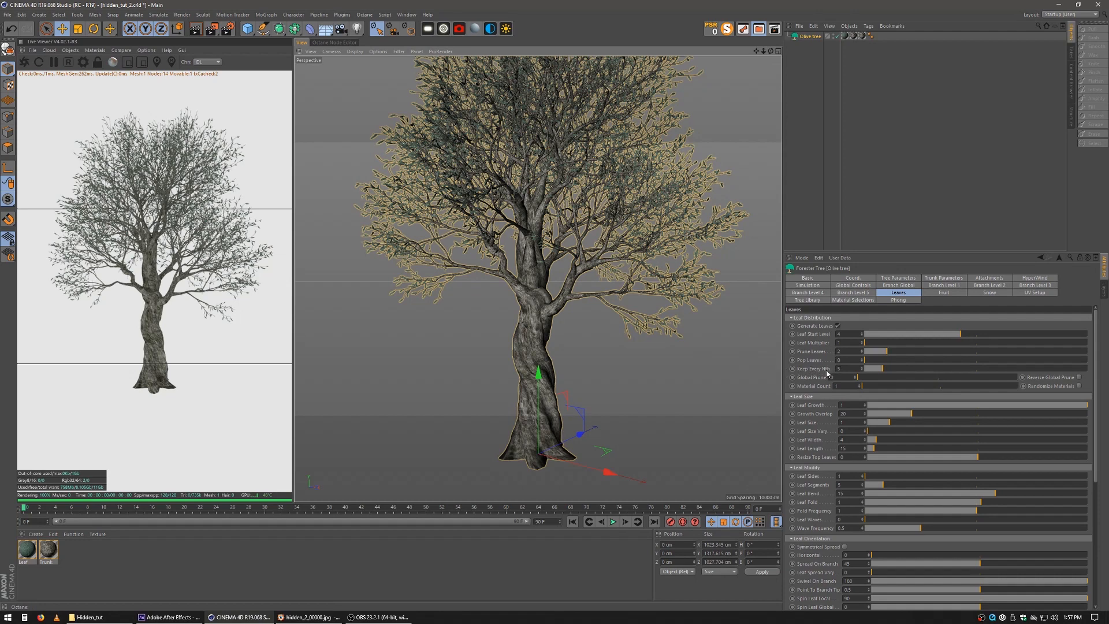
{"action": "left_click", "coordinate": [862, 367]}
{"action": "left_click", "coordinate": [867, 369]}
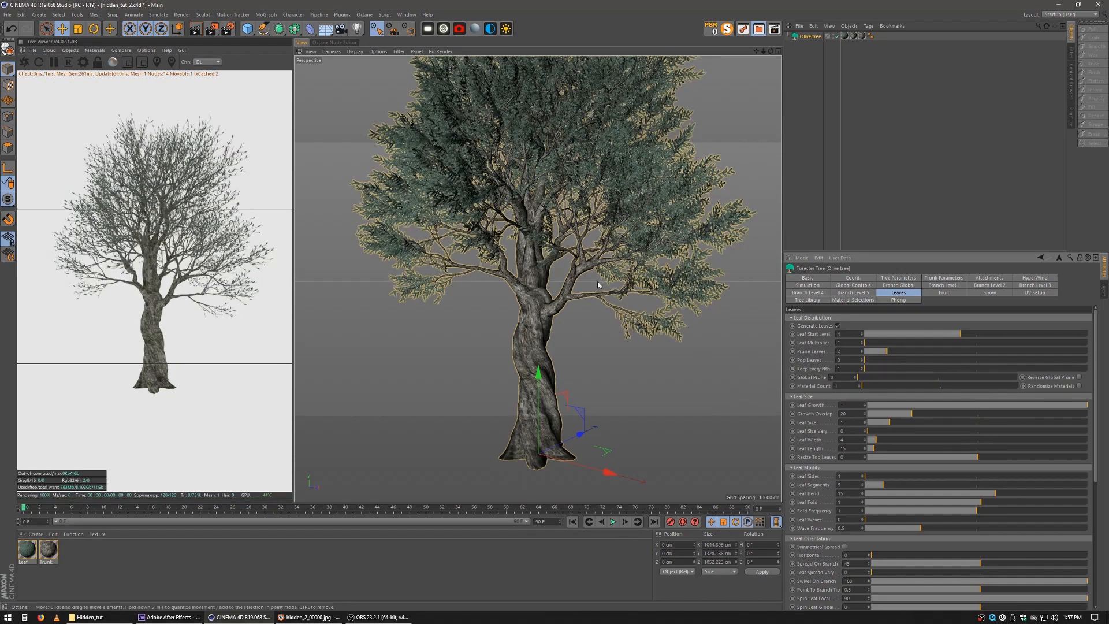
{"action": "middle_click_drag", "start_coordinate": [597, 283], "coordinate": [560, 294], "text": "alt"}
{"action": "right_click_drag", "start_coordinate": [560, 294], "coordinate": [569, 294], "text": "alt"}
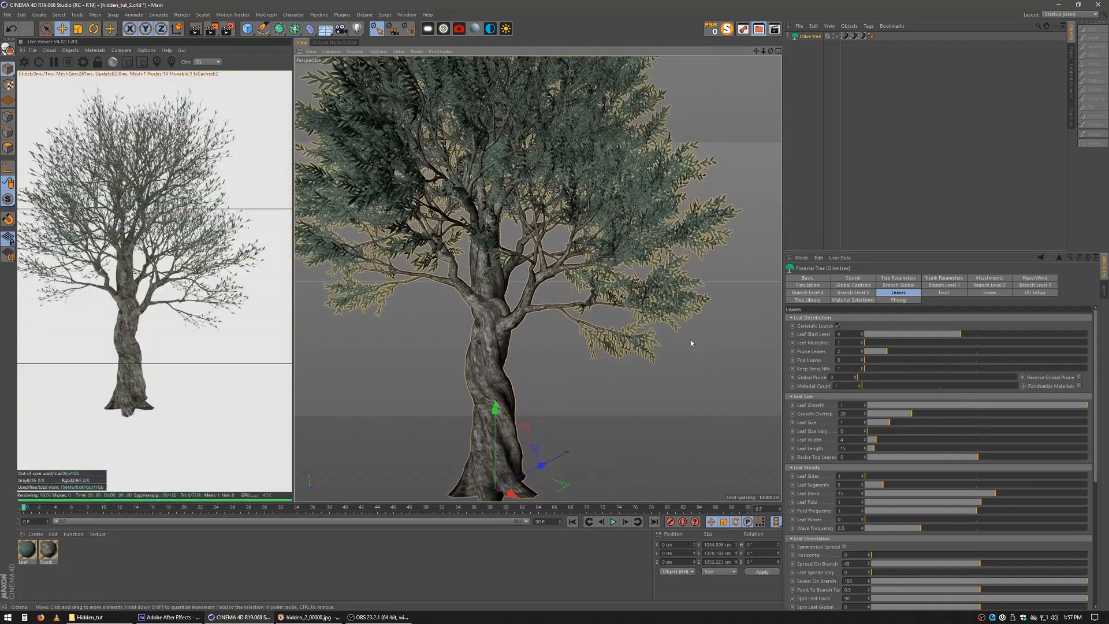
In the leaf orientation, set Horizontal to 0.5 and Spread On Branch to about 58.
{"action": "scroll", "coordinate": [815, 445], "scroll_direction": "down", "scroll_amount": 3}
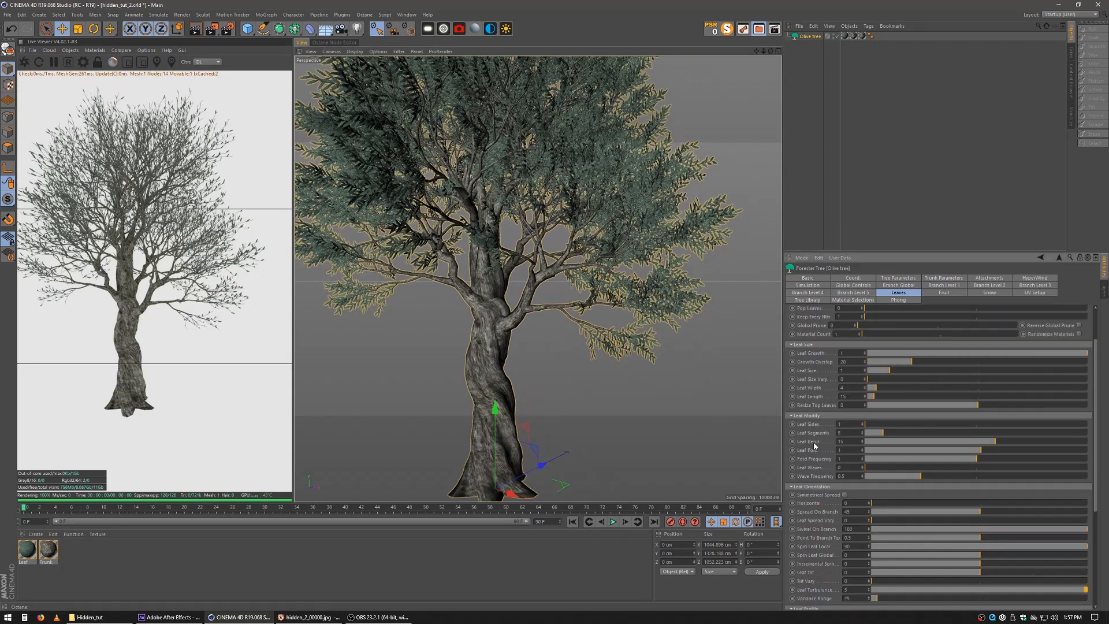
{"action": "scroll", "coordinate": [815, 445], "scroll_direction": "down", "scroll_amount": 3}
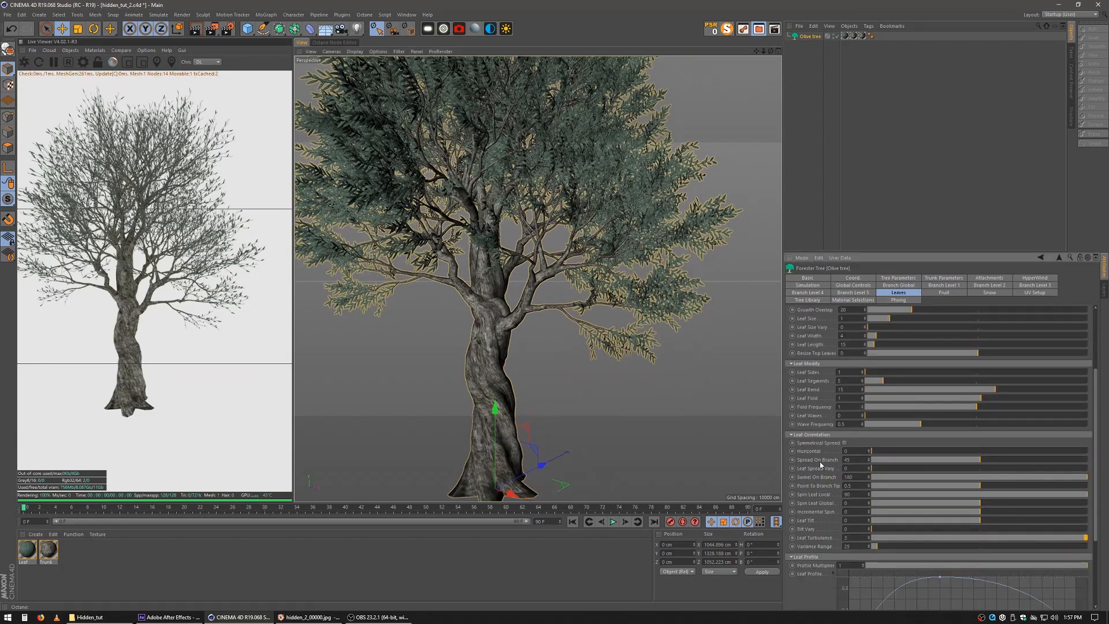
{"action": "left_click", "coordinate": [980, 451]}
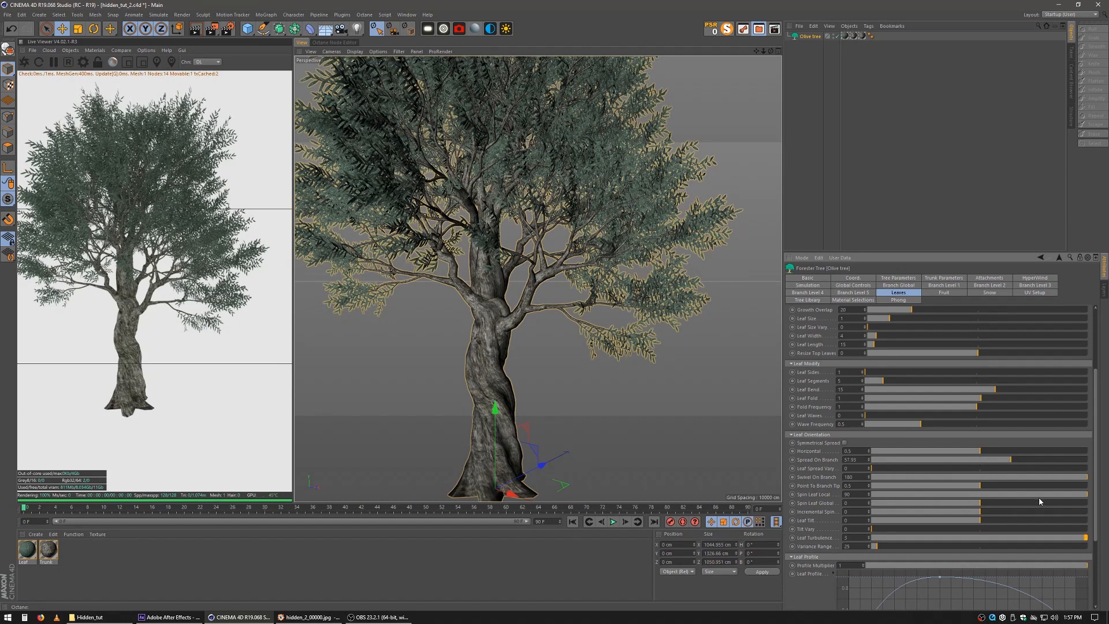
Set the leaves' local spin to 0, global spin to about 41.7 and swivel on branch to about 91.4.
{"action": "left_click", "coordinate": [980, 496]}
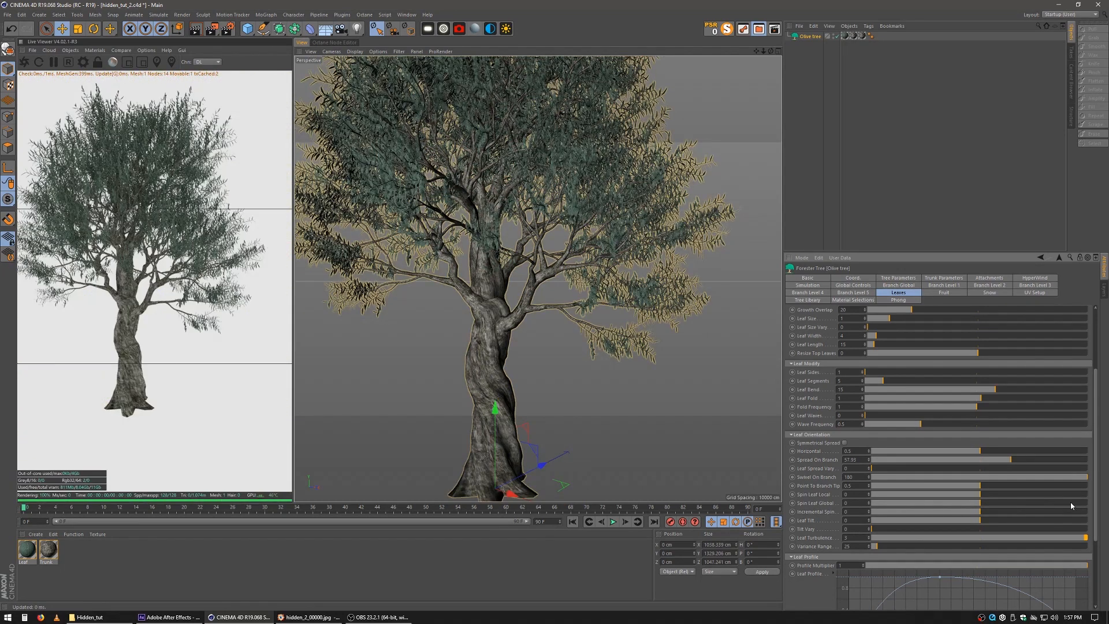
{"action": "left_click_drag", "start_coordinate": [1070, 501], "coordinate": [1080, 504]}
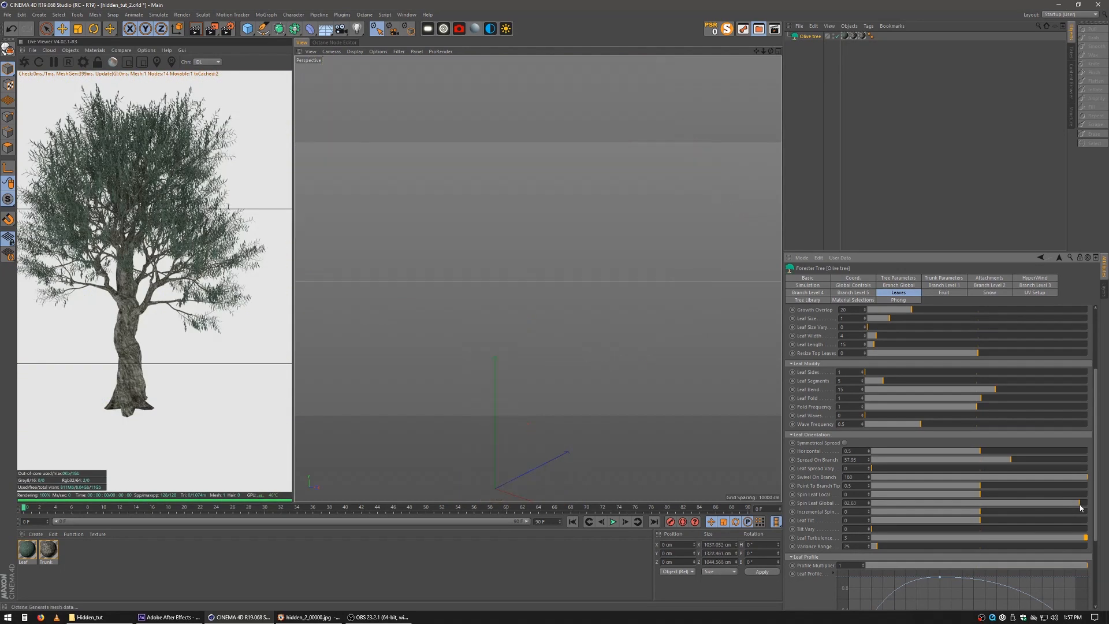
{"action": "left_click_drag", "start_coordinate": [1076, 504], "coordinate": [1032, 504]}
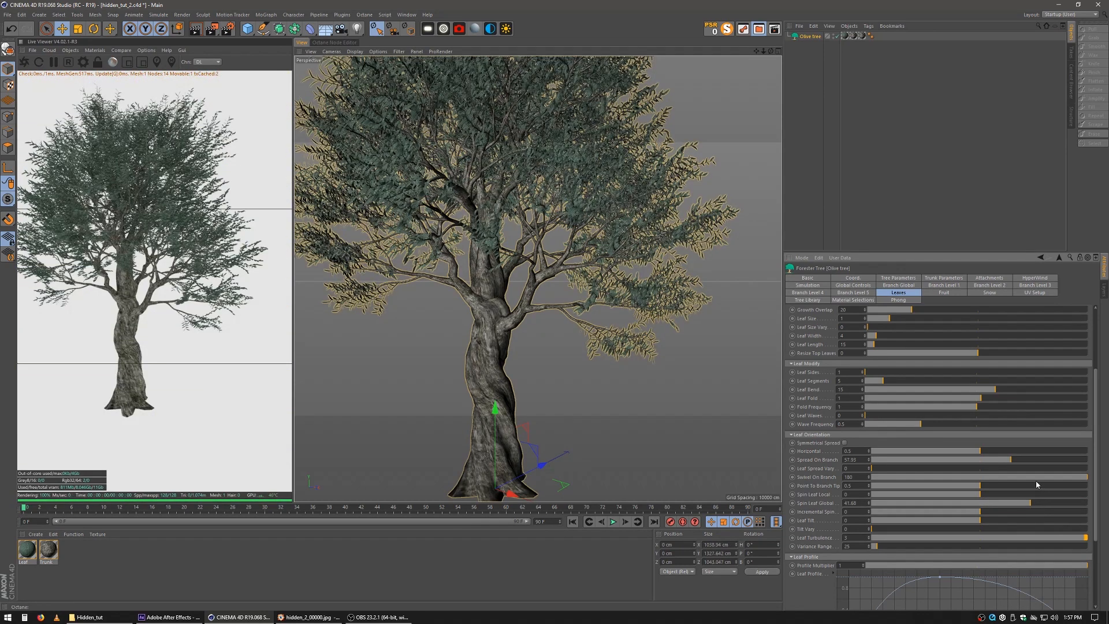
{"action": "left_click", "coordinate": [983, 478]}
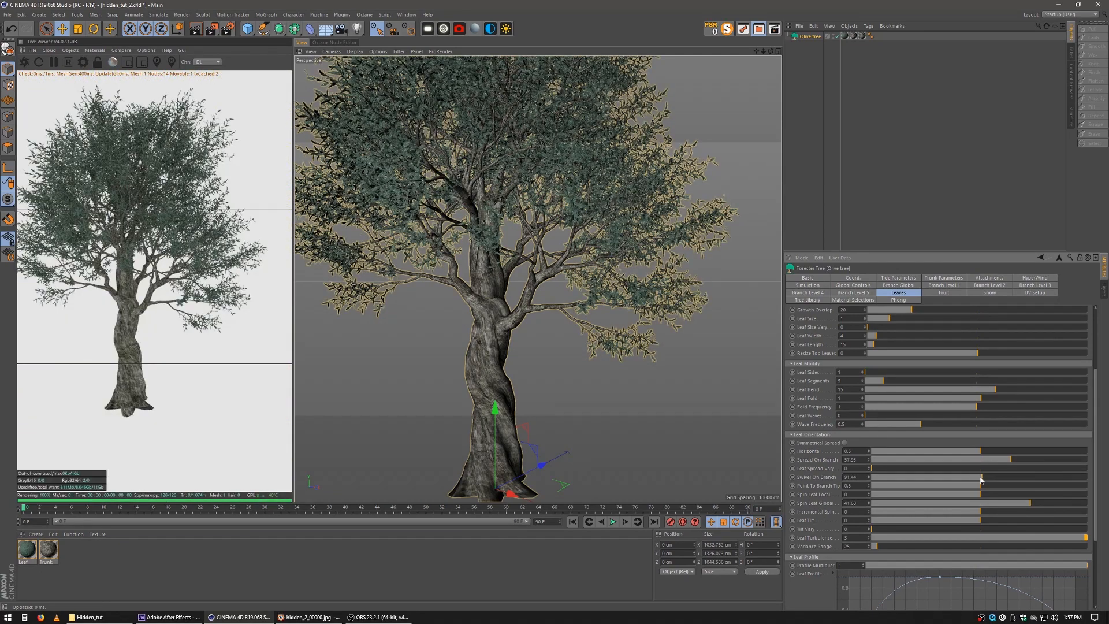
Increase the tree's leaf size to 1.5.
{"action": "scroll", "coordinate": [589, 266], "scroll_direction": "up", "scroll_amount": 6}
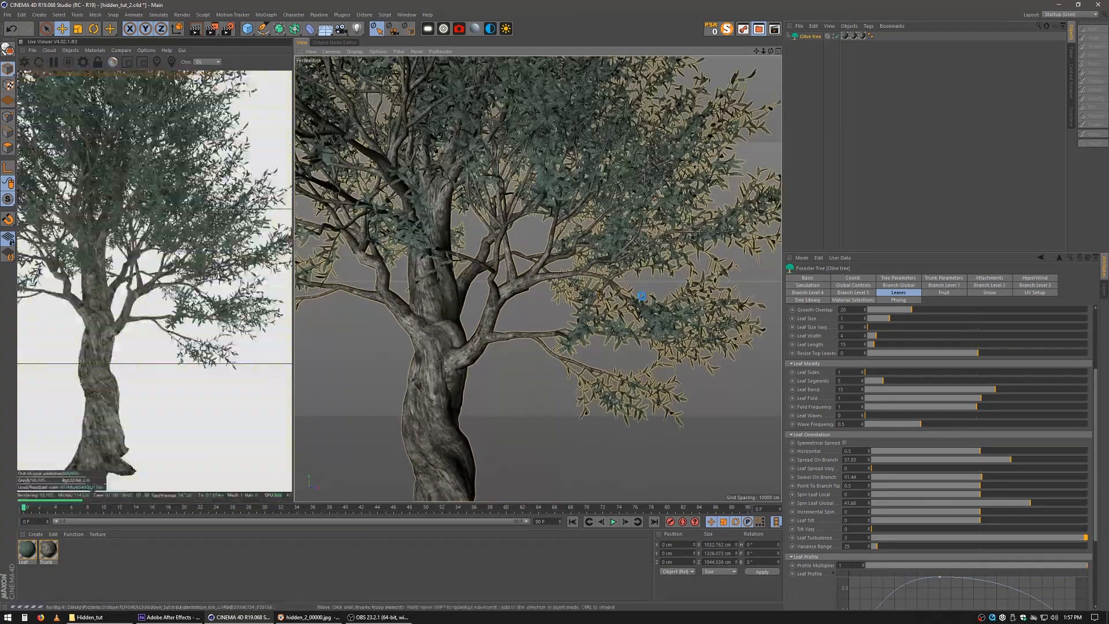
{"action": "middle_click_drag", "start_coordinate": [630, 293], "coordinate": [687, 309], "text": "alt"}
{"action": "left_click_drag", "start_coordinate": [572, 265], "coordinate": [624, 272], "text": "alt"}
{"action": "scroll", "coordinate": [821, 342], "scroll_direction": "up", "scroll_amount": 2}
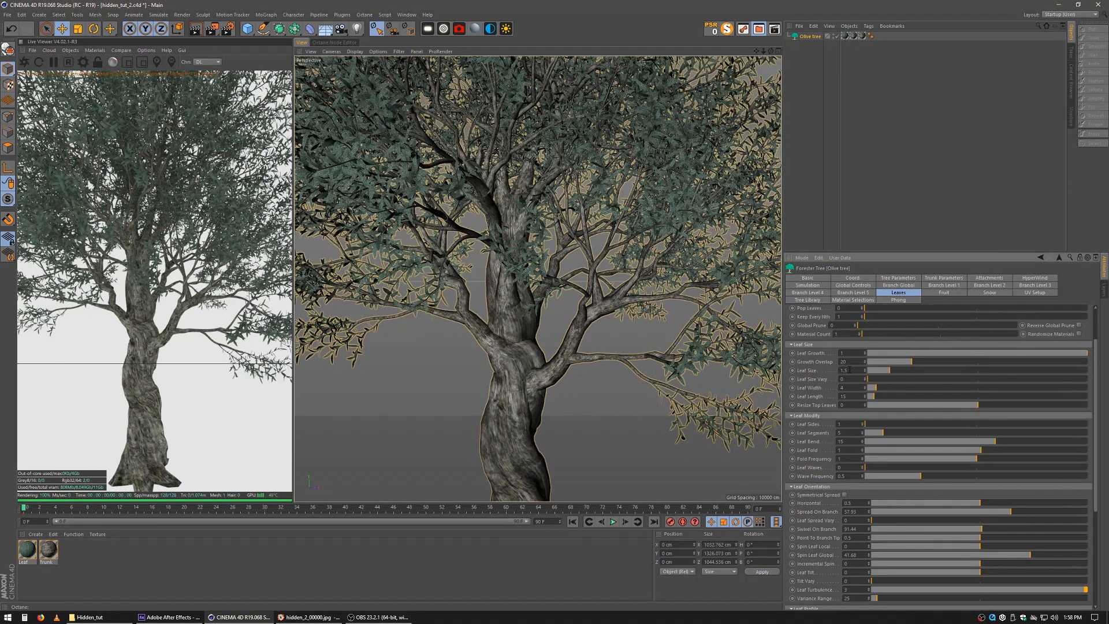
{"action": "key", "text": "Return"}
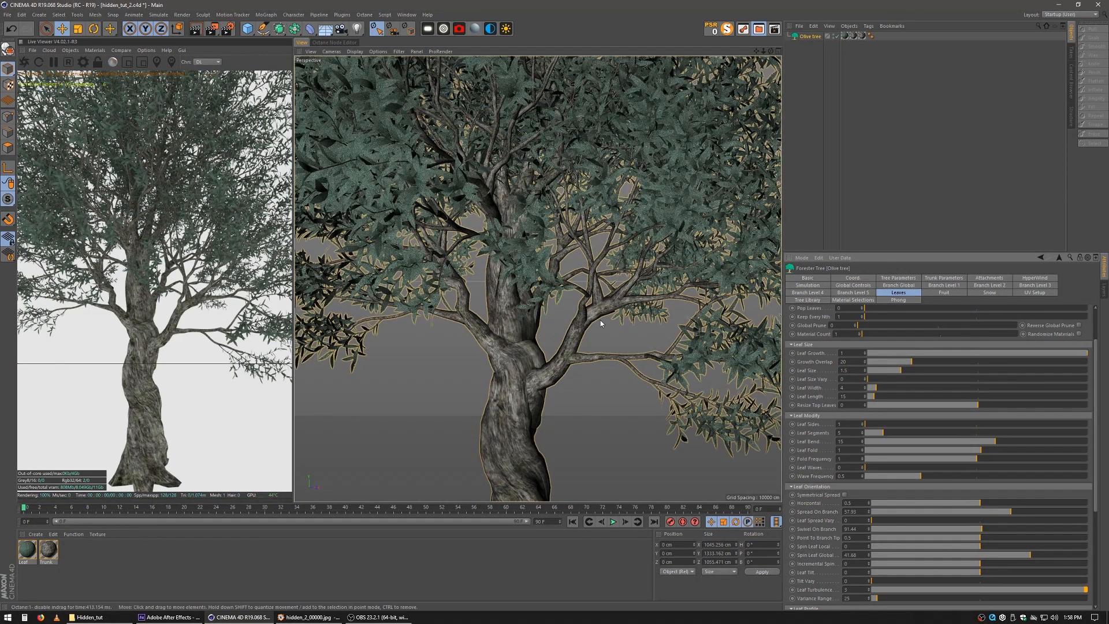
Inspect the twisted trunk, and view the forest reference image hidden_2_00000.jpg in FastStone Image Viewer for comparison.
{"action": "left_click_drag", "start_coordinate": [558, 298], "coordinate": [609, 355], "text": "alt"}
{"action": "middle_click_drag", "start_coordinate": [598, 404], "coordinate": [578, 298], "text": "alt"}
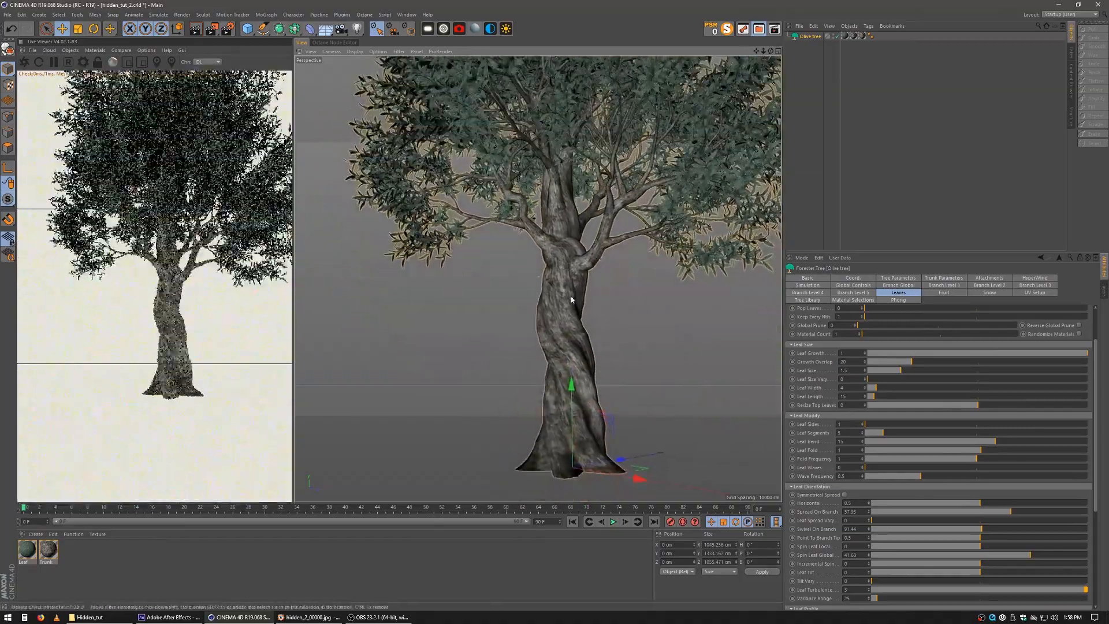
{"action": "right_click_drag", "start_coordinate": [569, 318], "coordinate": [600, 332], "text": "alt"}
{"action": "middle_click_drag", "start_coordinate": [571, 331], "coordinate": [642, 312], "text": "alt"}
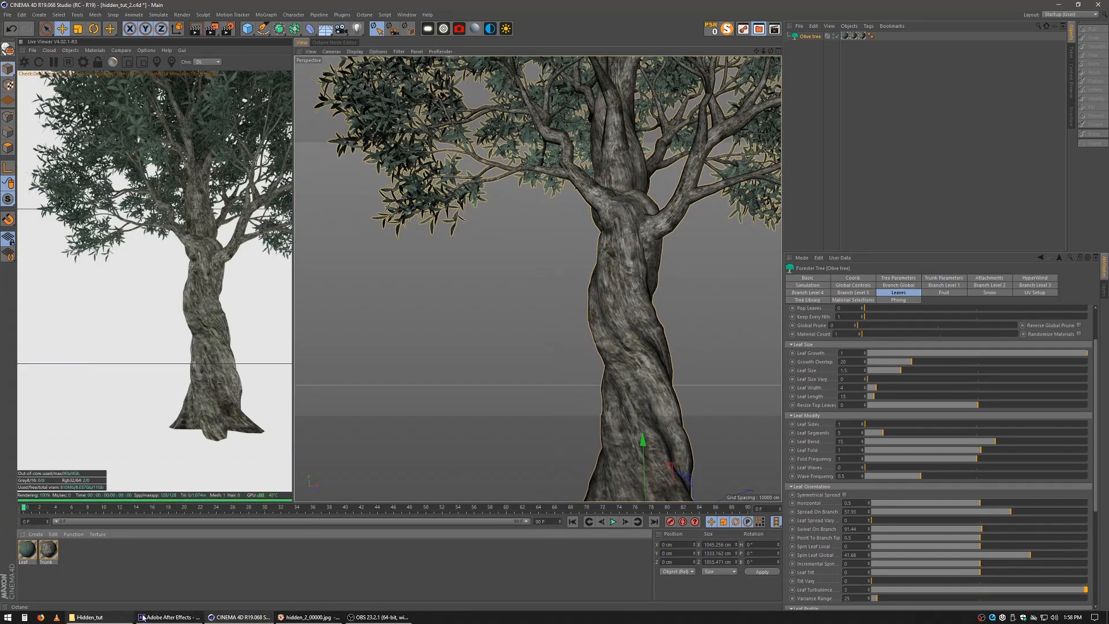
{"action": "left_click", "coordinate": [290, 618]}
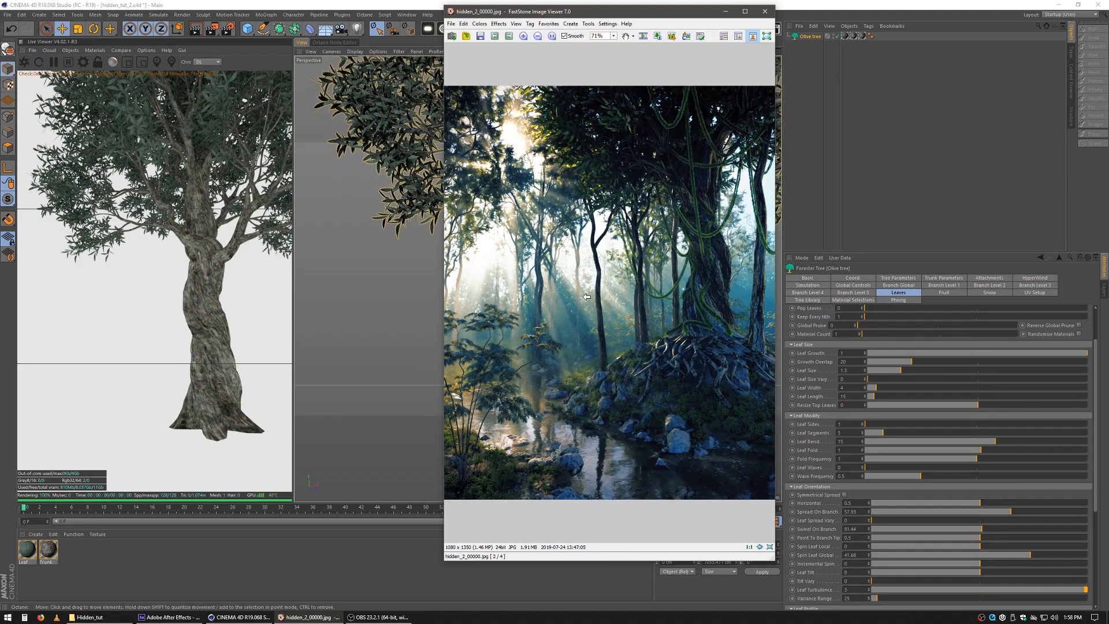
{"action": "left_click_drag", "start_coordinate": [503, 11], "coordinate": [502, 30]}
{"action": "left_click", "coordinate": [502, 9]}
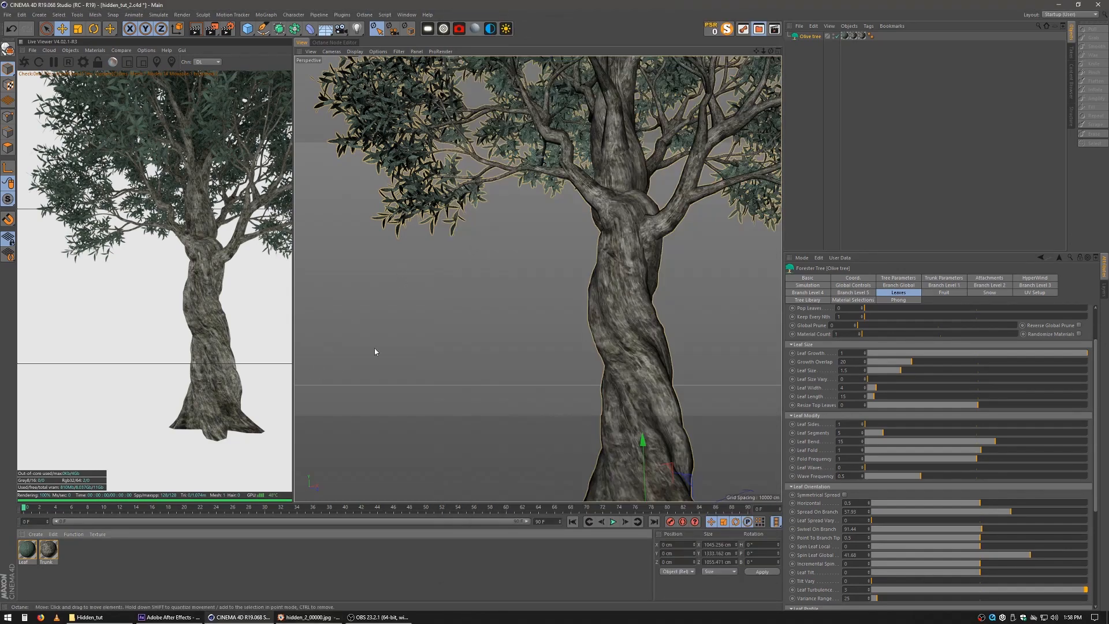
Add the greenery_3 leaf material from the user materials in the Content Browser to the scene.
{"action": "middle_click_drag", "start_coordinate": [619, 316], "coordinate": [570, 312], "text": "alt"}
{"action": "scroll", "coordinate": [569, 313], "scroll_direction": "down", "scroll_amount": 4}
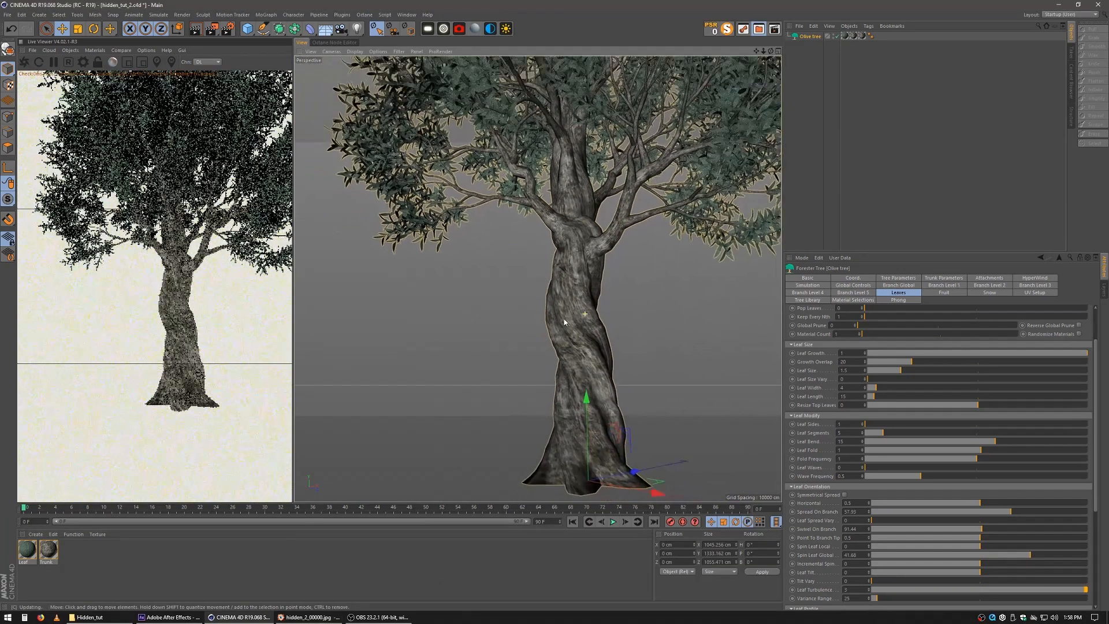
{"action": "left_click", "coordinate": [759, 29]}
{"action": "scroll", "coordinate": [429, 241], "scroll_direction": "down", "scroll_amount": 1}
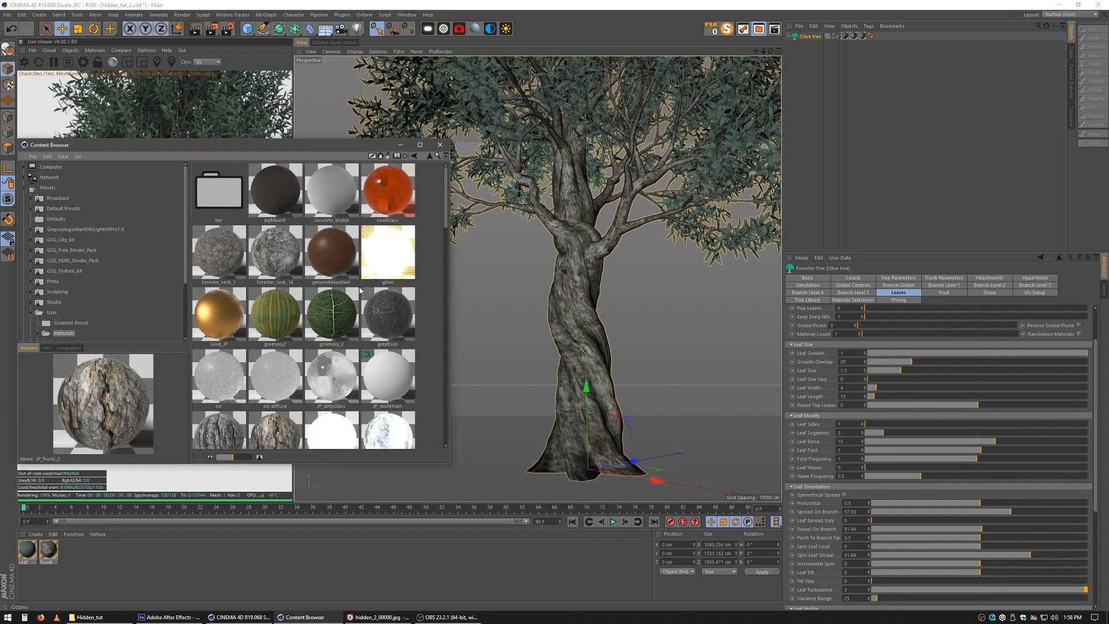
{"action": "left_click_drag", "start_coordinate": [330, 309], "coordinate": [130, 558]}
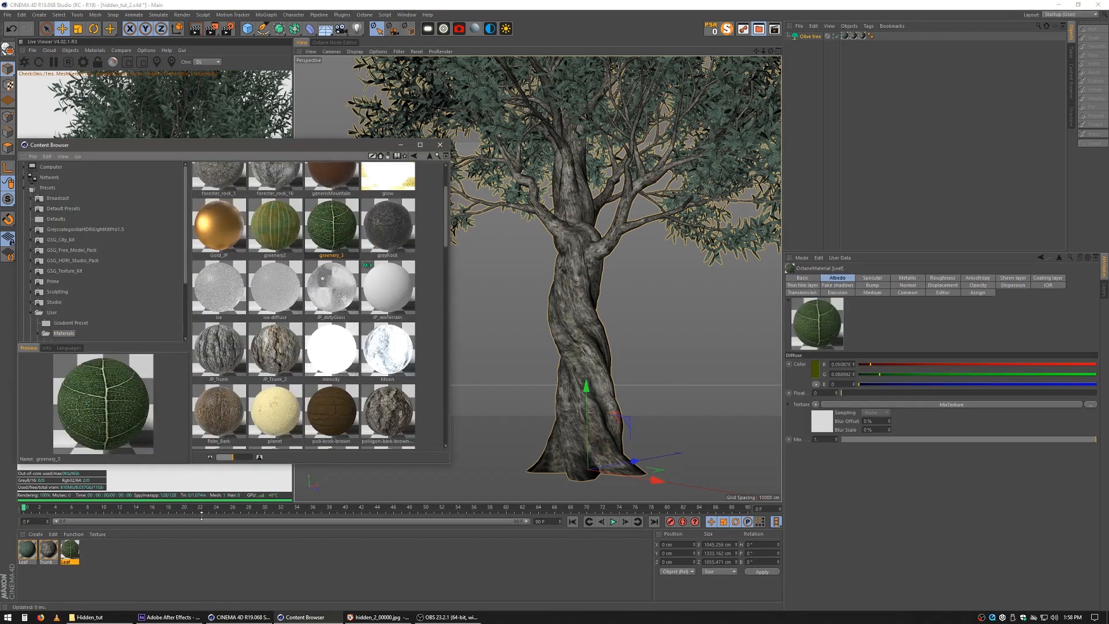
Add the JP_Trunk_2 bark material from the user materials to the scene and select it.
{"action": "left_click", "coordinate": [275, 356]}
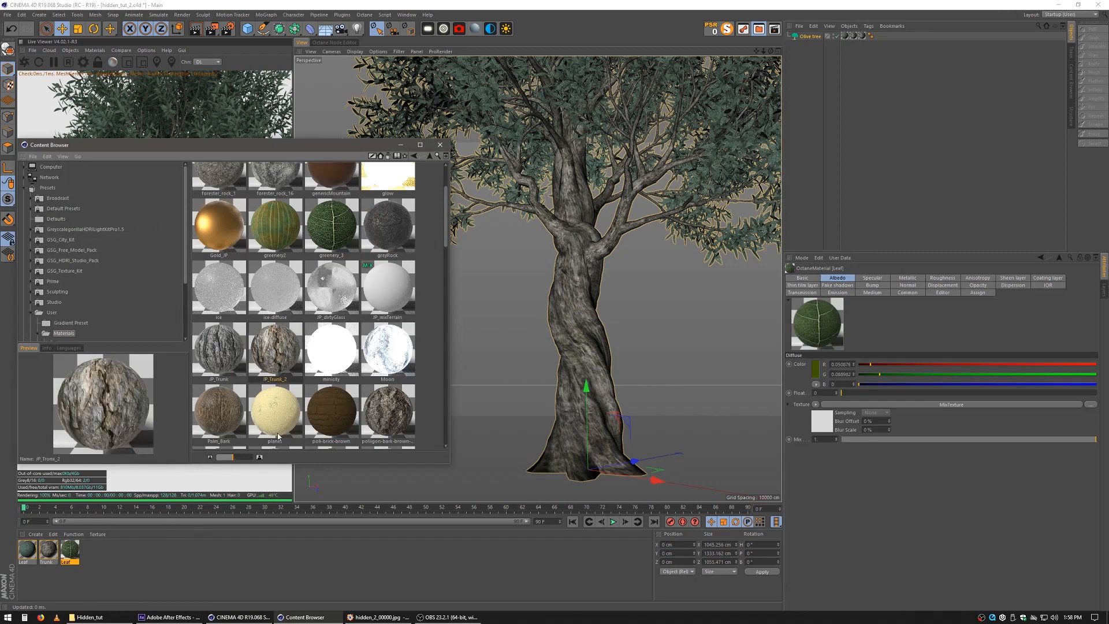
{"action": "left_click_drag", "start_coordinate": [265, 353], "coordinate": [115, 558]}
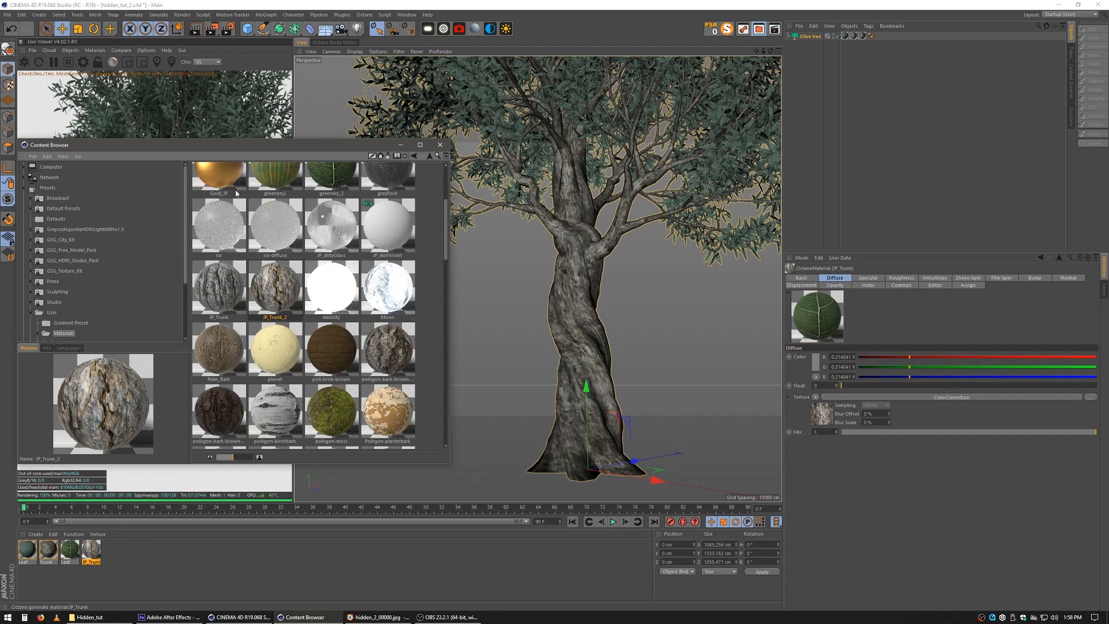
{"action": "left_click_drag", "start_coordinate": [171, 144], "coordinate": [288, 149]}
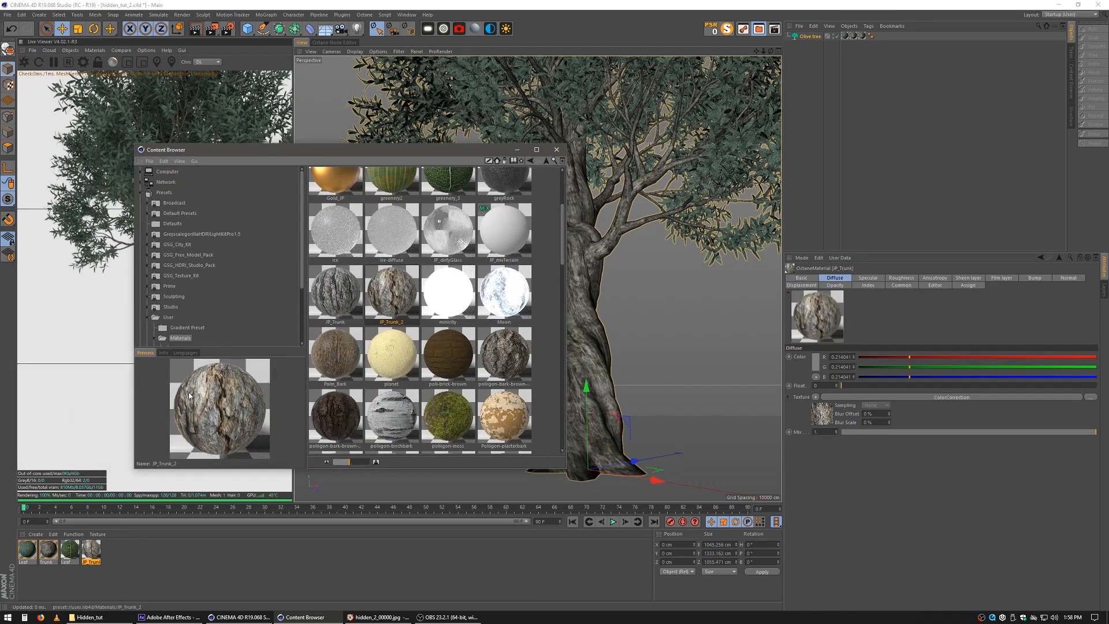
{"action": "left_click", "coordinate": [87, 548]}
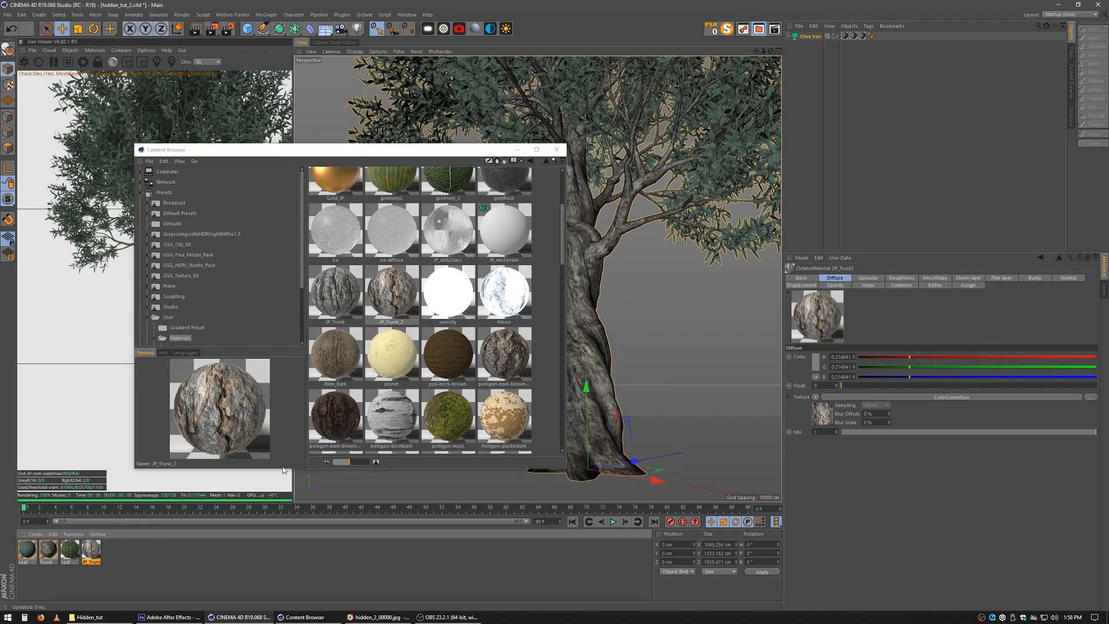
Set the border mode of all four image textures in the JP_Trunk material to Mirror in the Octane Node Editor.
{"action": "left_click", "coordinate": [556, 150]}
{"action": "left_click", "coordinate": [334, 42]}
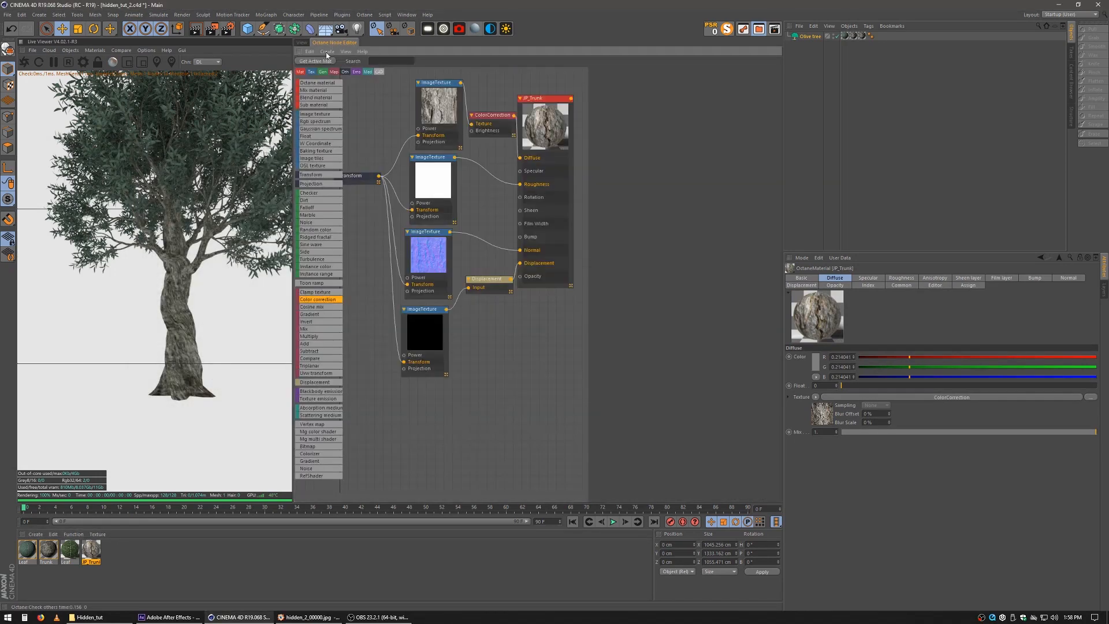
{"action": "left_click_drag", "start_coordinate": [361, 176], "coordinate": [361, 199]}
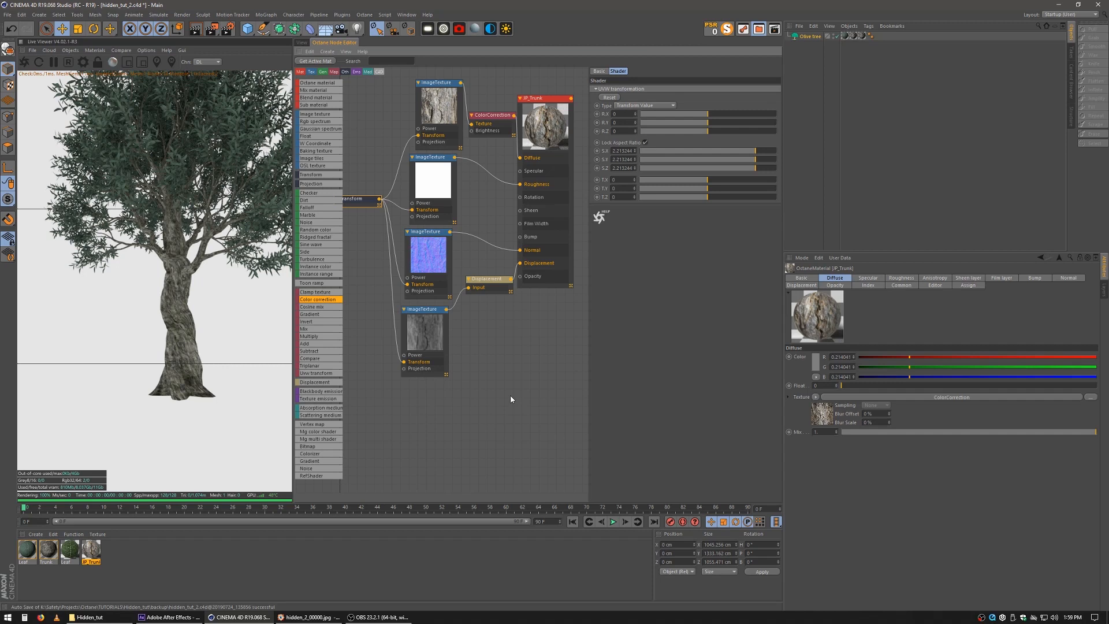
{"action": "left_click_drag", "start_coordinate": [437, 437], "coordinate": [423, 118]}
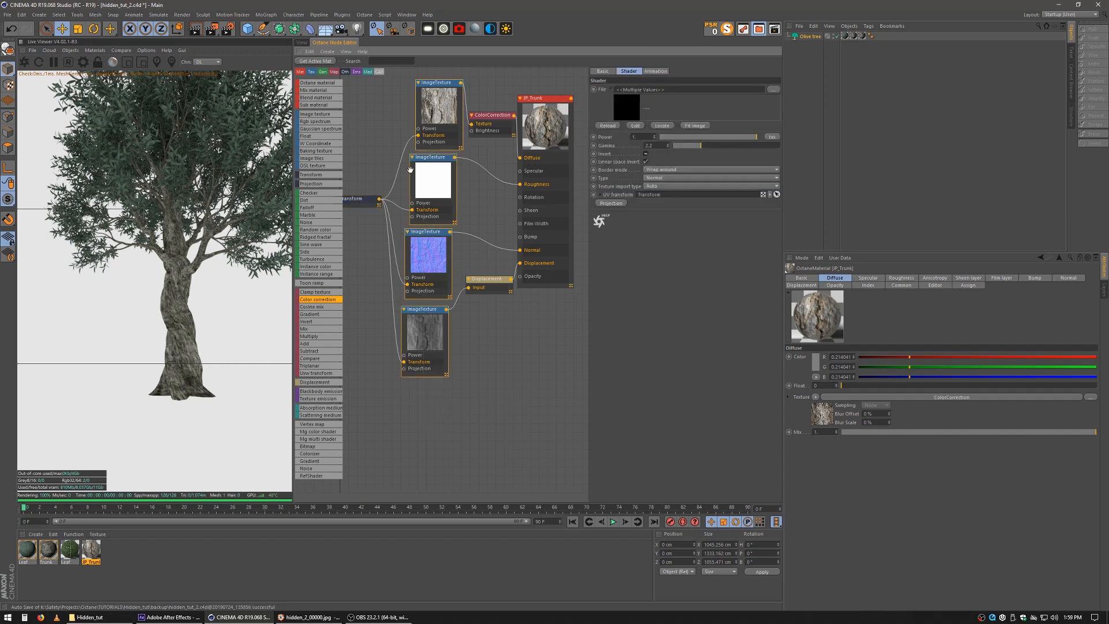
{"action": "left_click", "coordinate": [663, 170]}
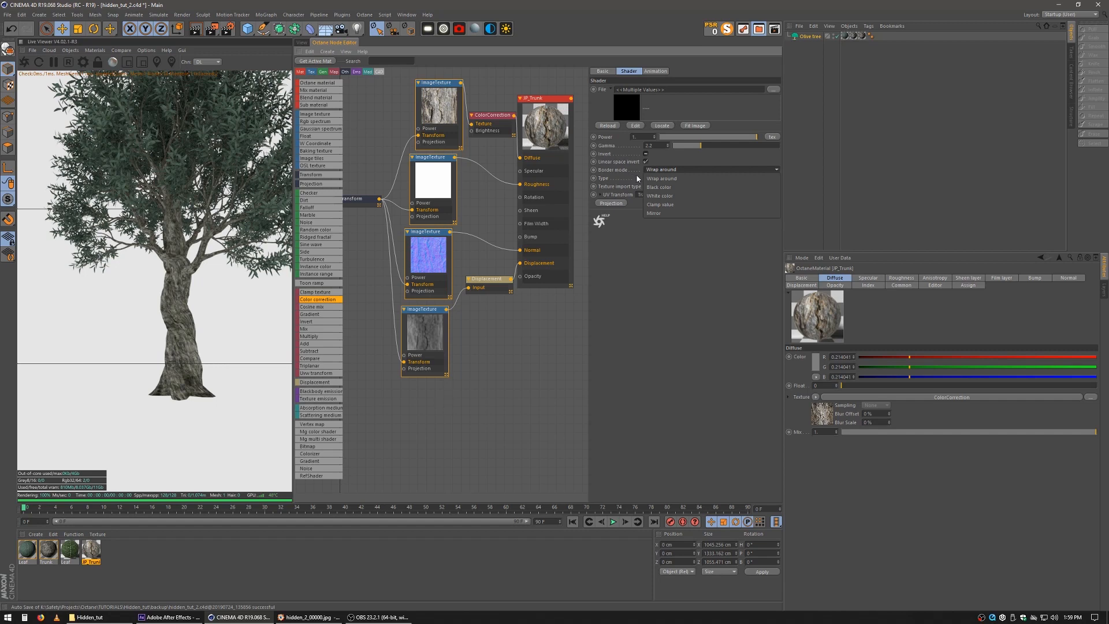
{"action": "left_click", "coordinate": [662, 212]}
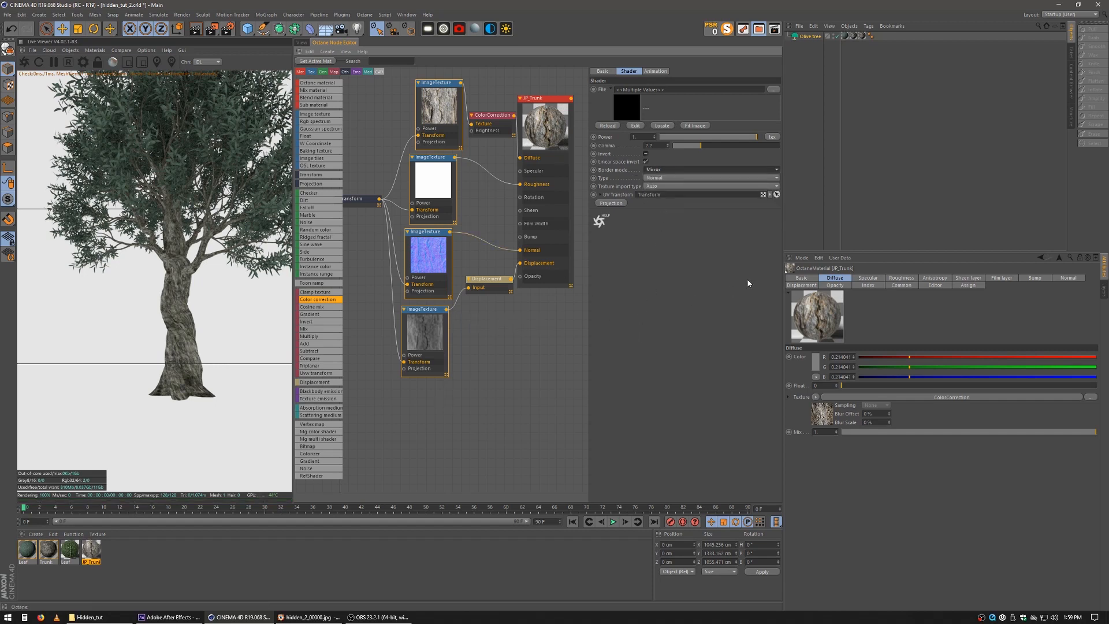
{"action": "left_click", "coordinate": [197, 575]}
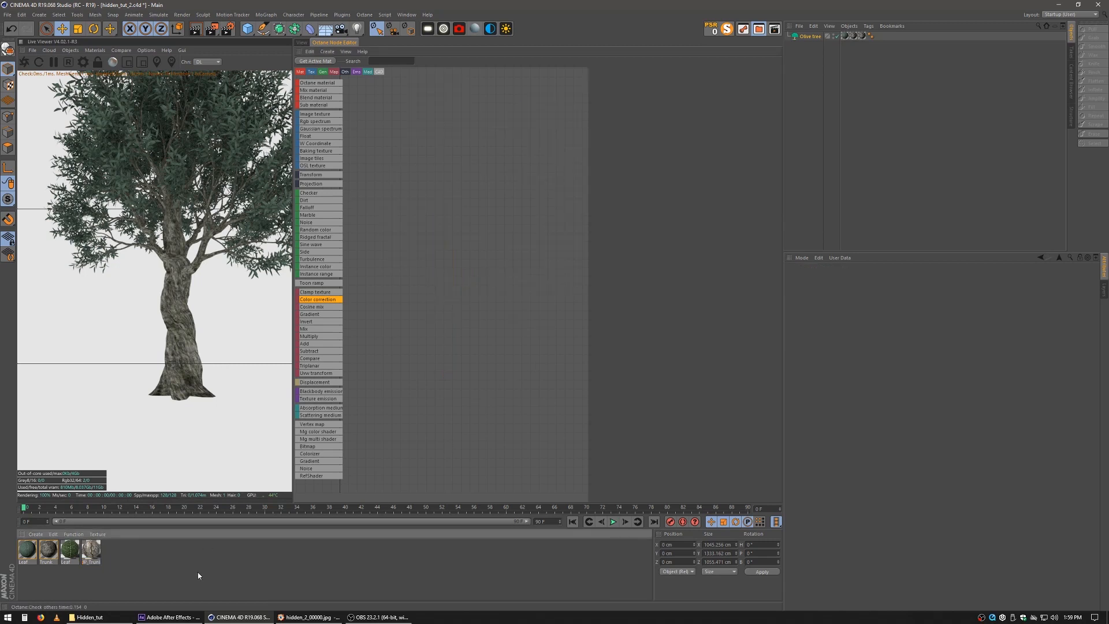
Replace the material on the olive tree's trunk texture tag with JP_Trunk, and compare the trunk with the hidden_2_00000.jpg reference image.
{"action": "left_click_drag", "start_coordinate": [90, 554], "coordinate": [1002, 82]}
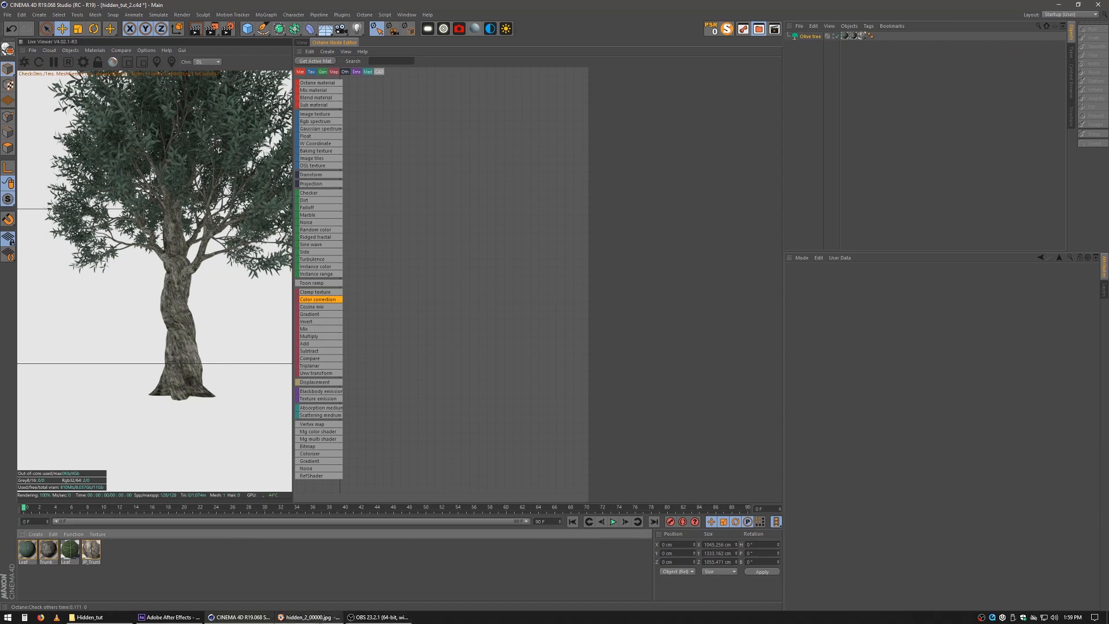
{"action": "left_click", "coordinate": [316, 618]}
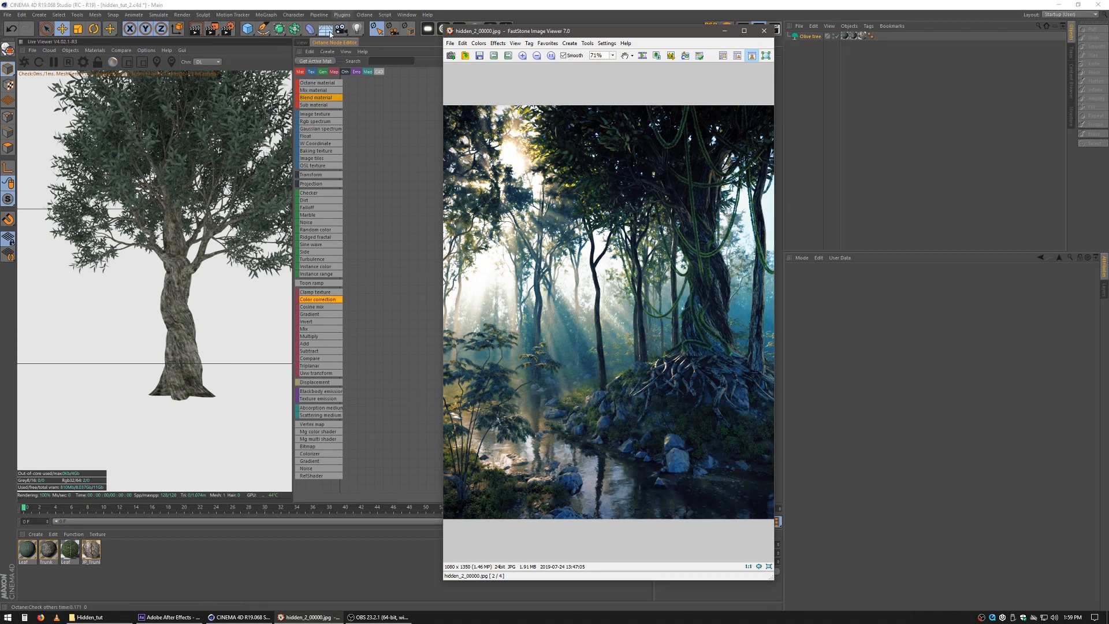
{"action": "left_click", "coordinate": [303, 43]}
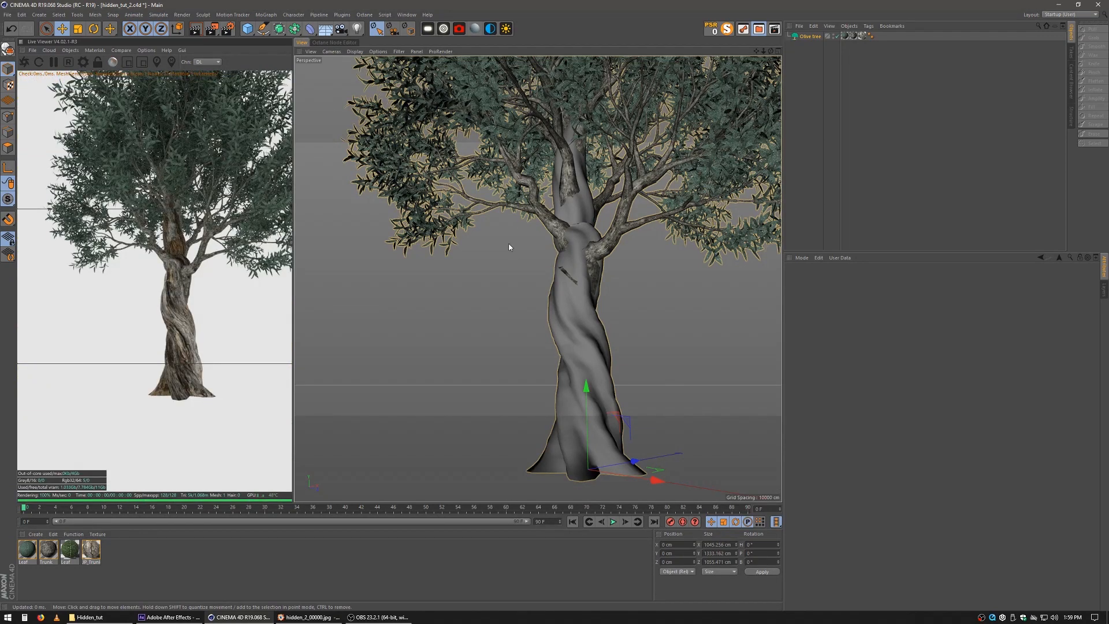
{"action": "scroll", "coordinate": [600, 373], "scroll_direction": "up", "scroll_amount": 5}
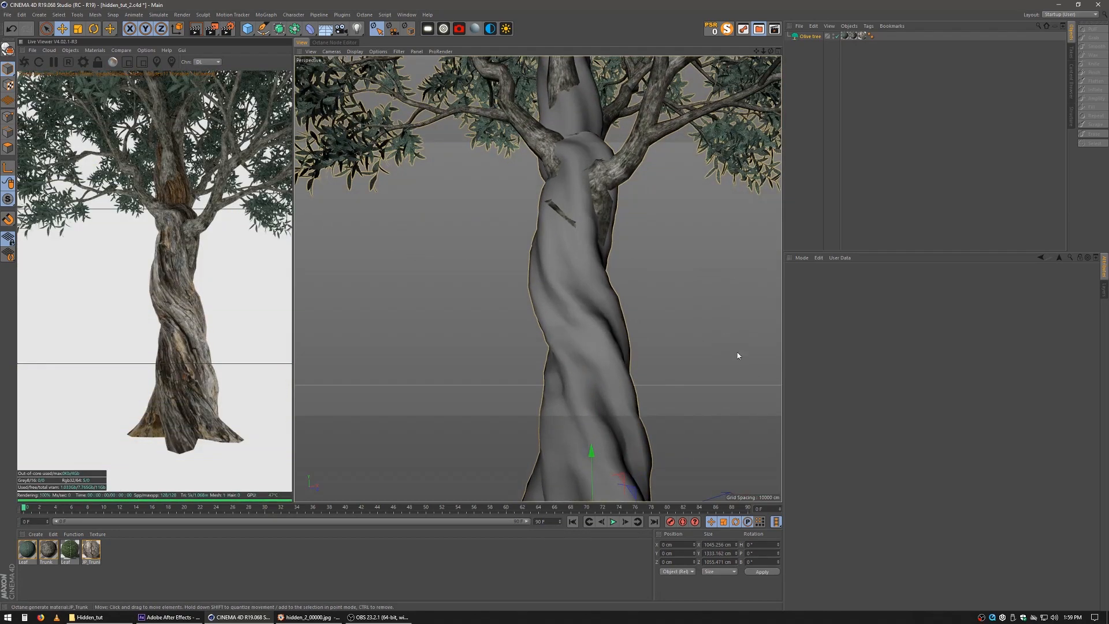
Try tiling the trunk texture tag 2 times in U and 3 times in V.
{"action": "left_click", "coordinate": [861, 36]}
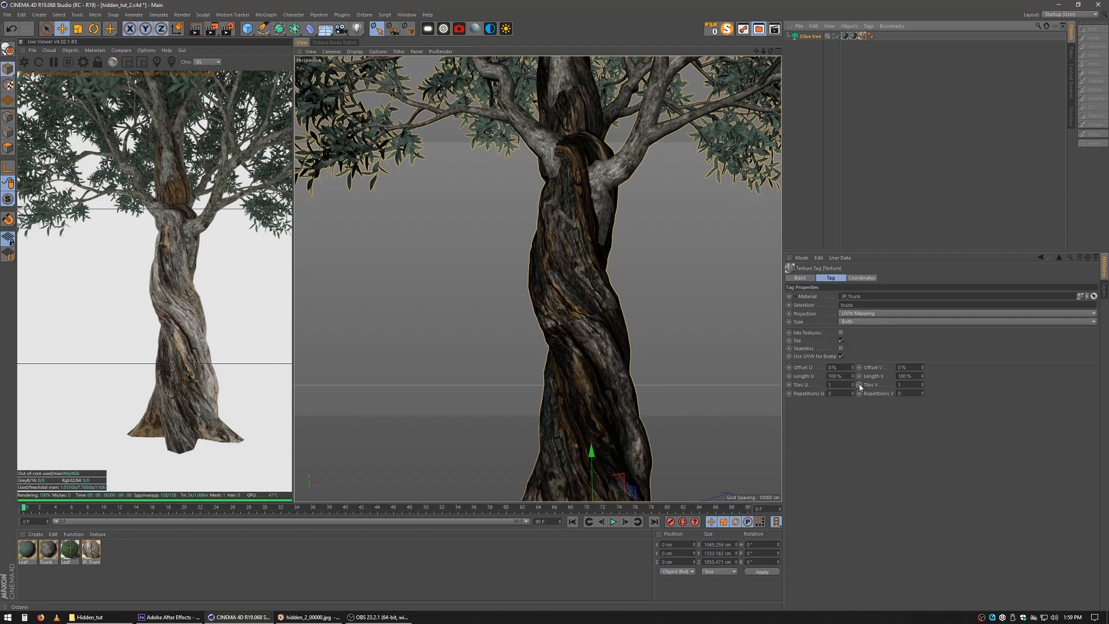
{"action": "left_click", "coordinate": [837, 385]}
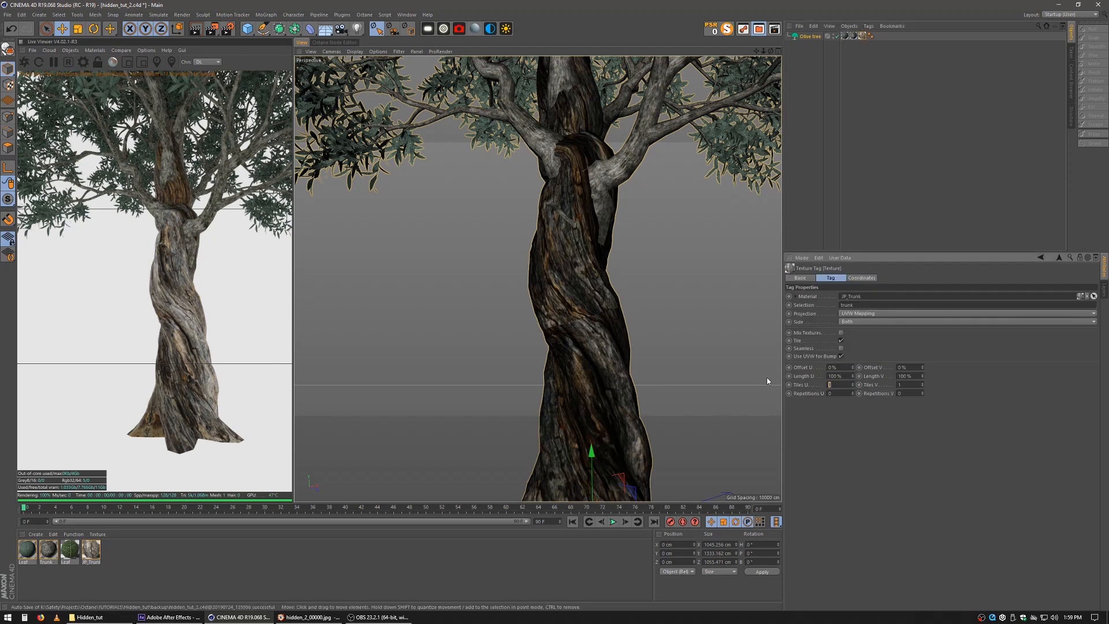
{"action": "key", "text": "Tab"}
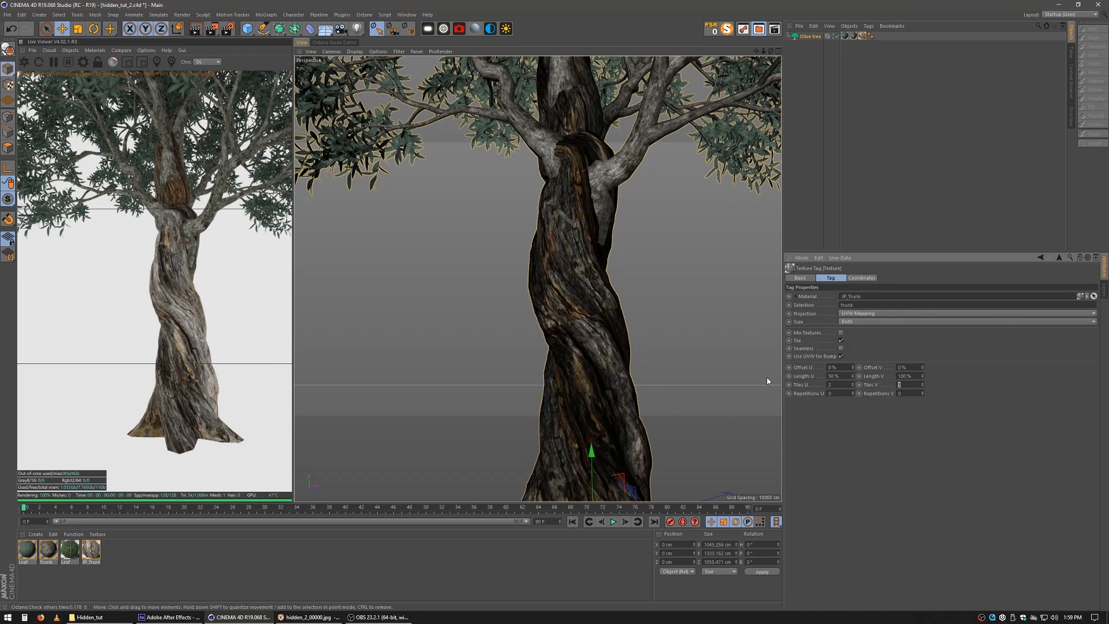
{"action": "type", "text": "3"}
{"action": "key", "text": "Return"}
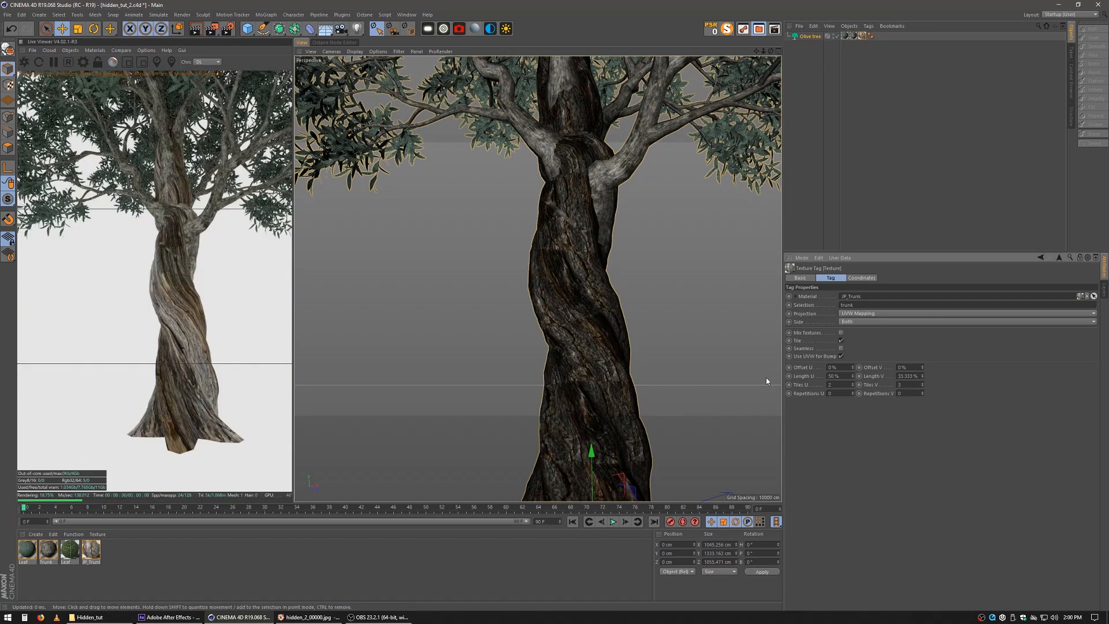
Set the trunk texture tag's tiling to 1 in U and 2 in V.
{"action": "double_click", "coordinate": [833, 385]}
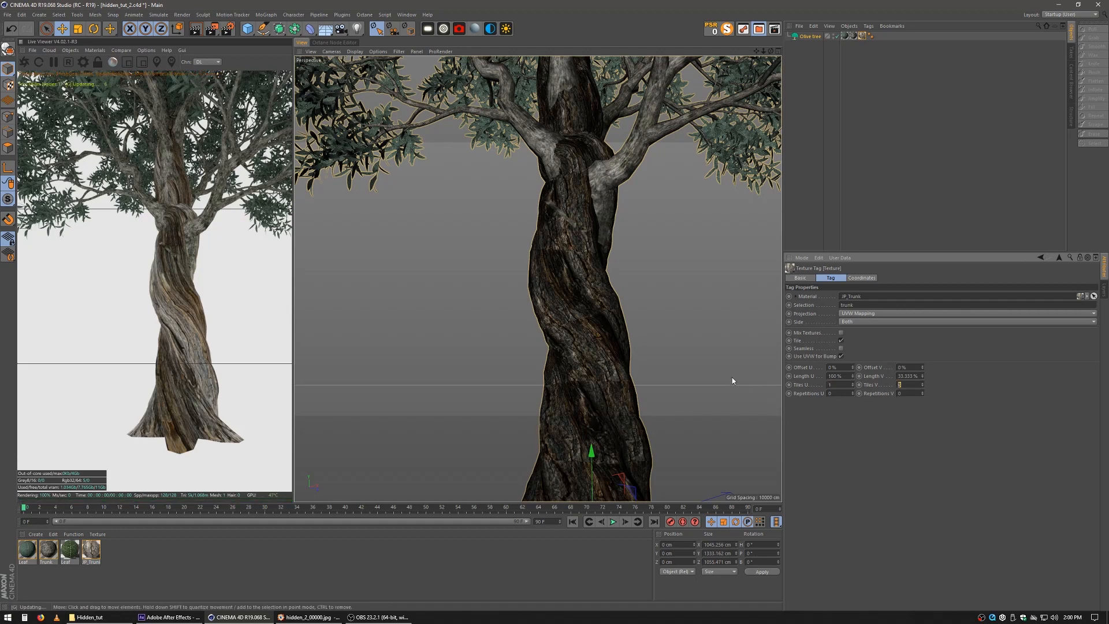
{"action": "type", "text": "2"}
{"action": "key", "text": "Return"}
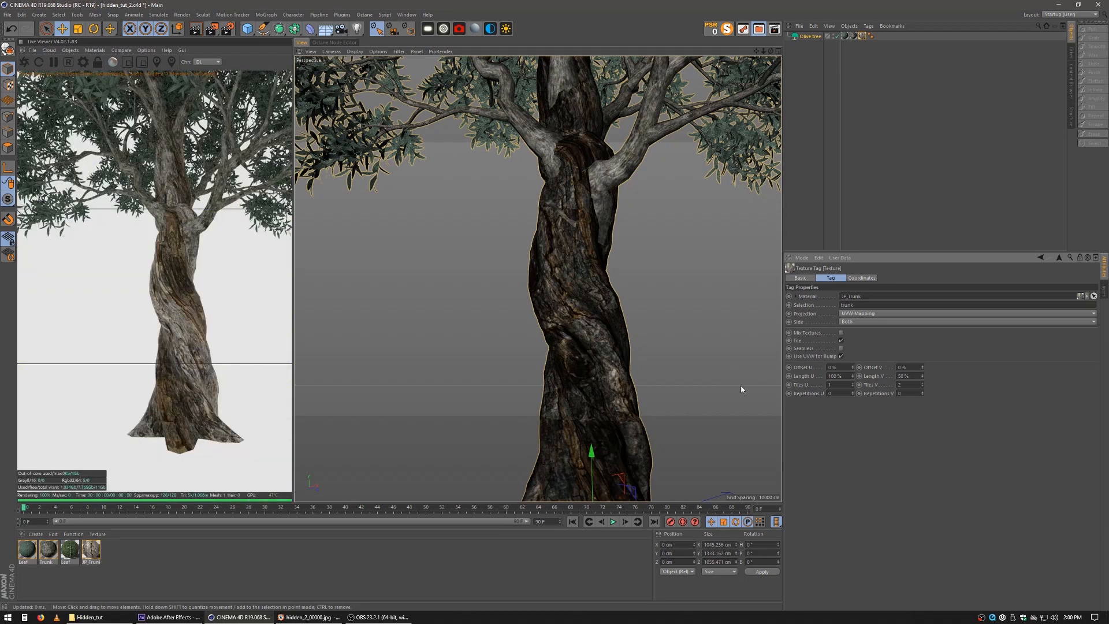
Set the displacement amount of the JP_Trunk material to 8 cm in the Octane Node Editor.
{"action": "left_click", "coordinate": [333, 43]}
{"action": "left_click", "coordinate": [91, 550]}
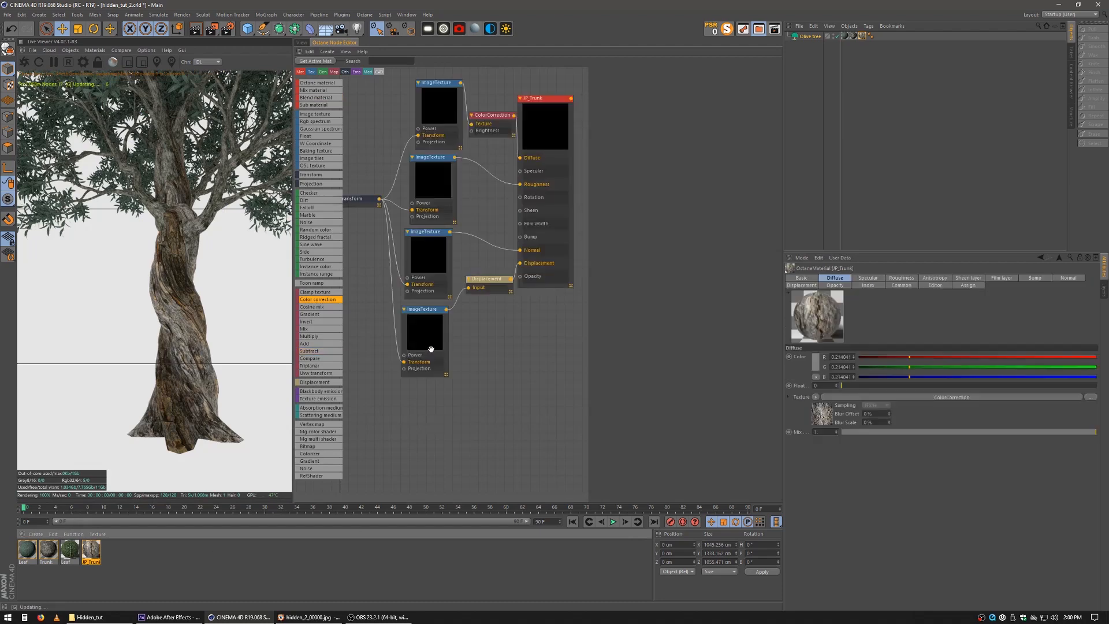
{"action": "left_click", "coordinate": [488, 279]}
{"action": "left_click", "coordinate": [649, 124]}
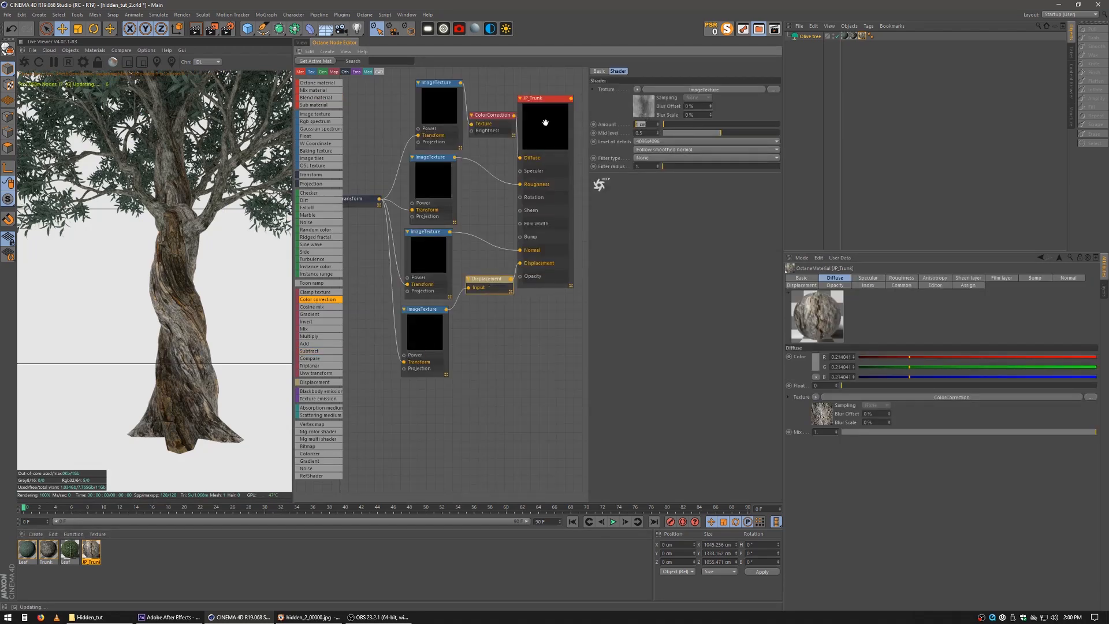
{"action": "type", "text": "8"}
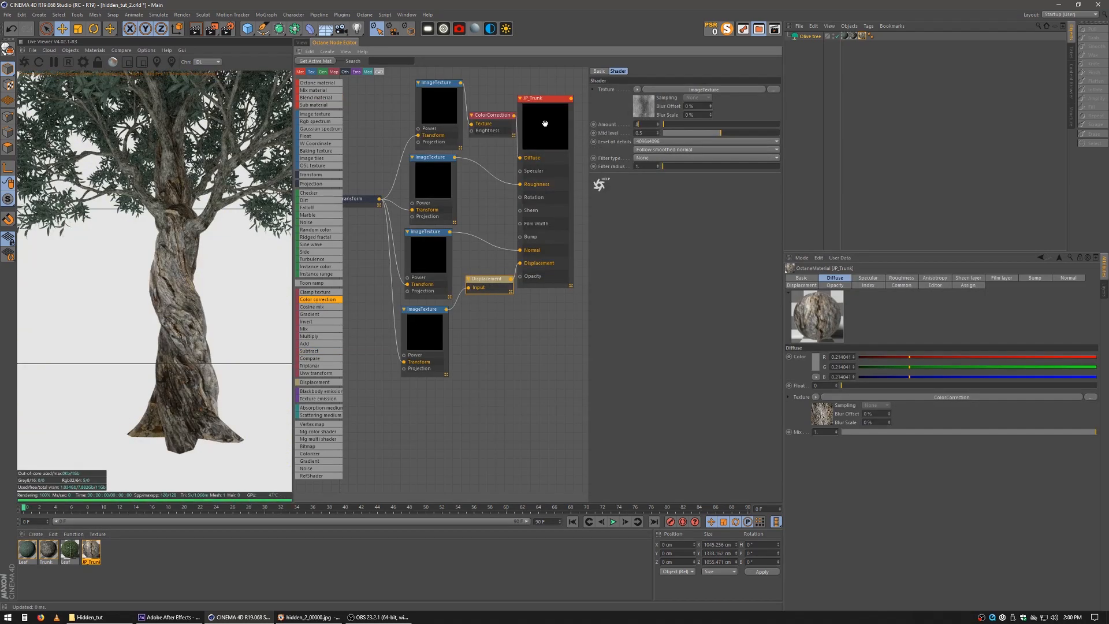
{"action": "key", "text": "Return"}
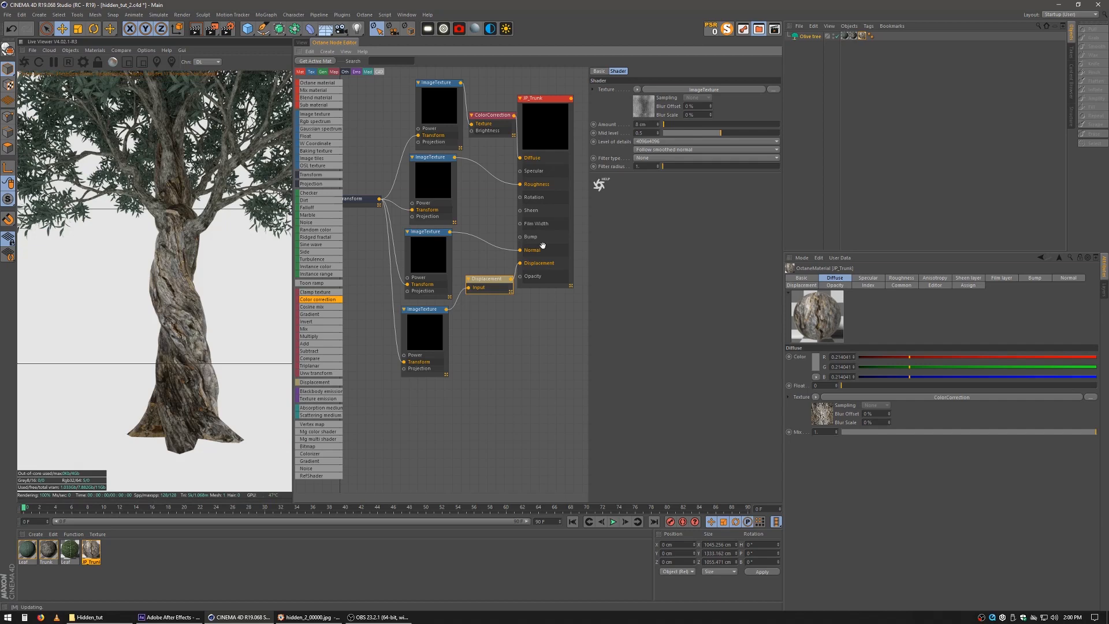
Duplicate the JP_Trunk material and delete the displacement node with its image texture from one of the two copies.
{"action": "left_click", "coordinate": [302, 42]}
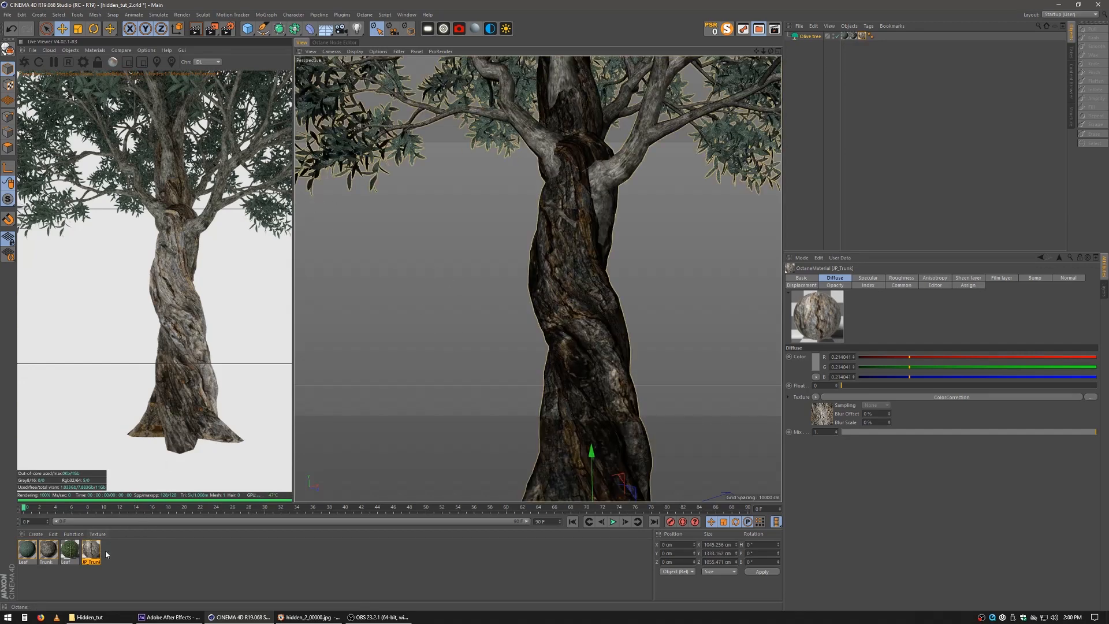
{"action": "left_click_drag", "start_coordinate": [95, 553], "coordinate": [90, 556], "text": "ctrl"}
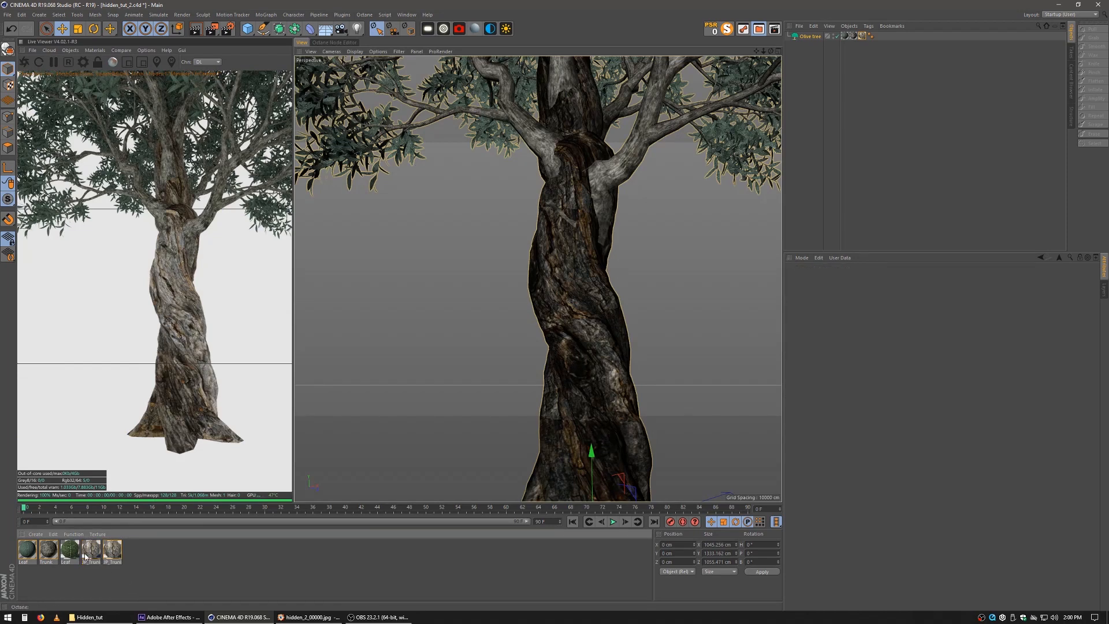
{"action": "left_click", "coordinate": [319, 44]}
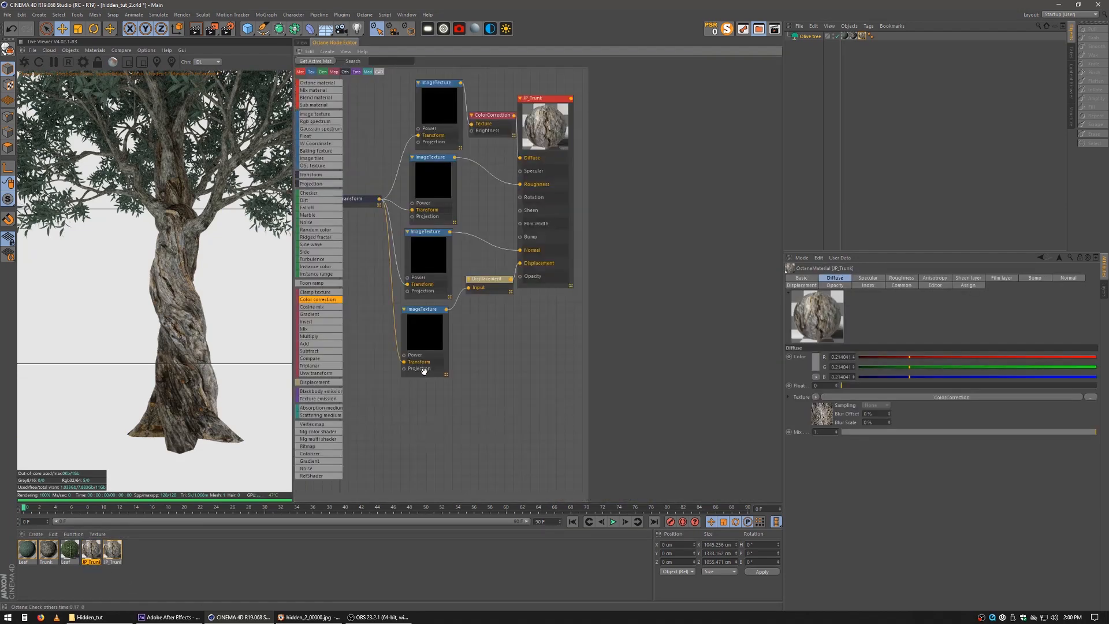
{"action": "left_click_drag", "start_coordinate": [474, 309], "coordinate": [466, 339]}
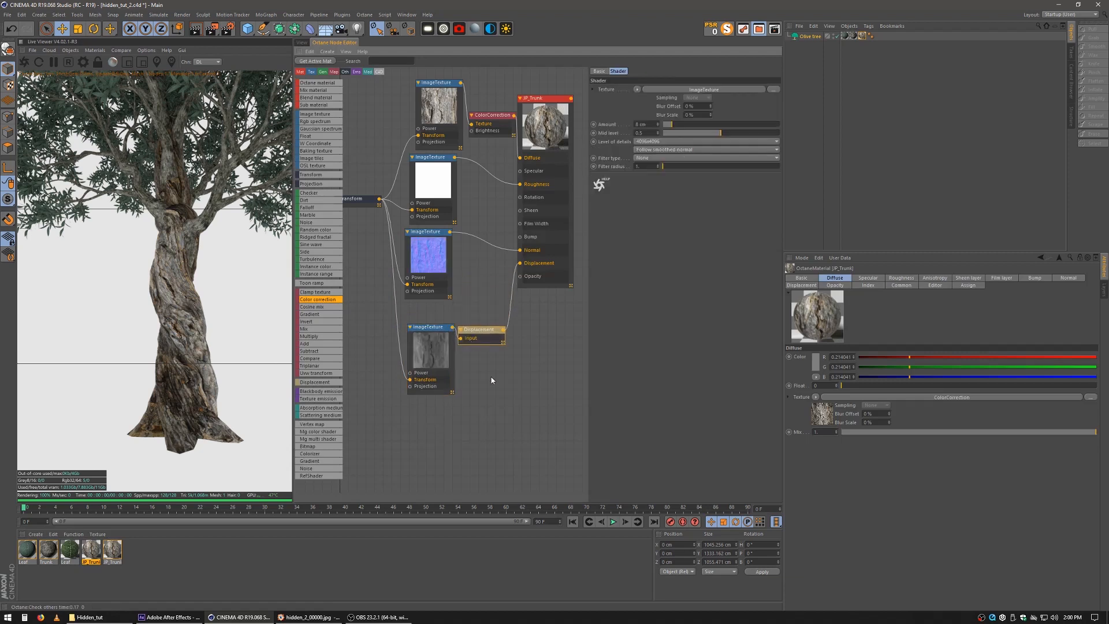
{"action": "left_click_drag", "start_coordinate": [502, 379], "coordinate": [428, 329]}
{"action": "key", "text": "Delete"}
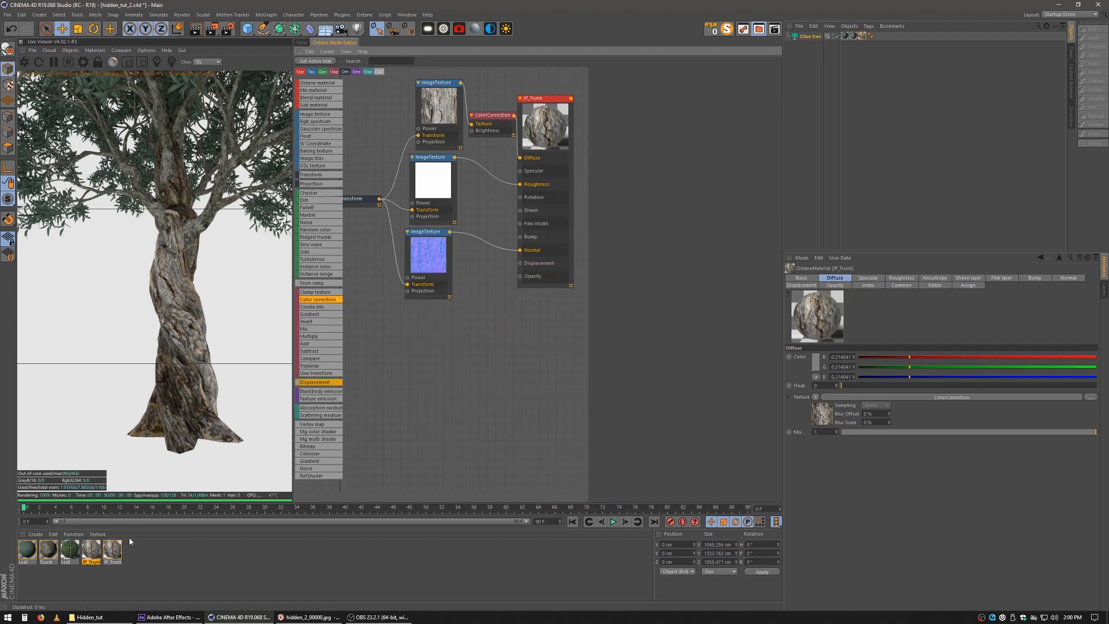
Rename the JP_Trunk copy without displacement as branch.
{"action": "double_click", "coordinate": [93, 562]}
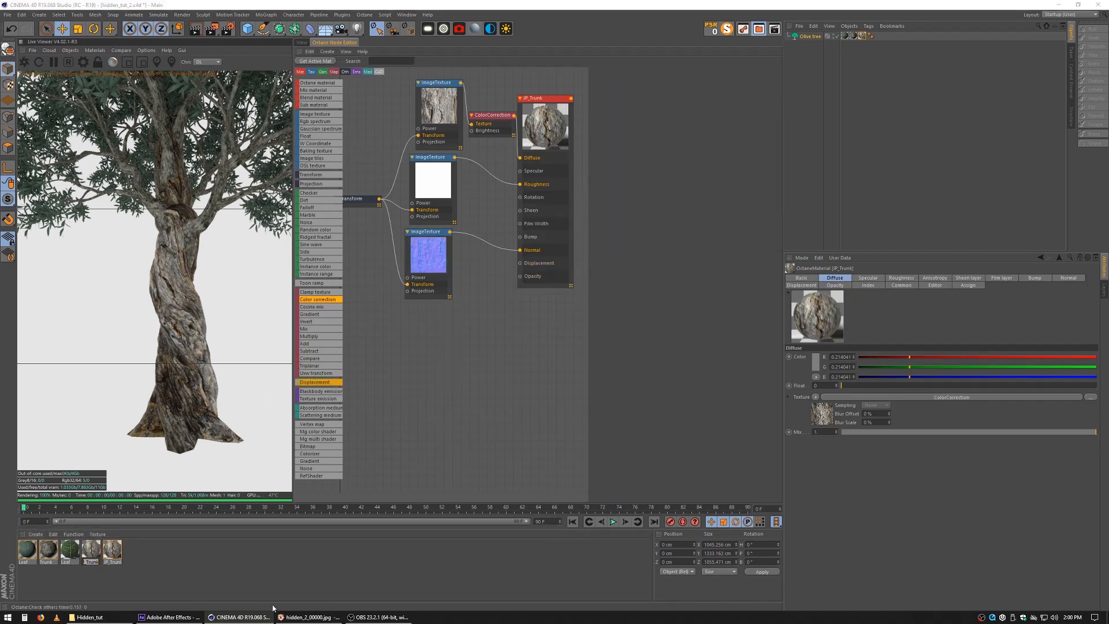
{"action": "type", "text": "branch"}
{"action": "key", "text": "Return"}
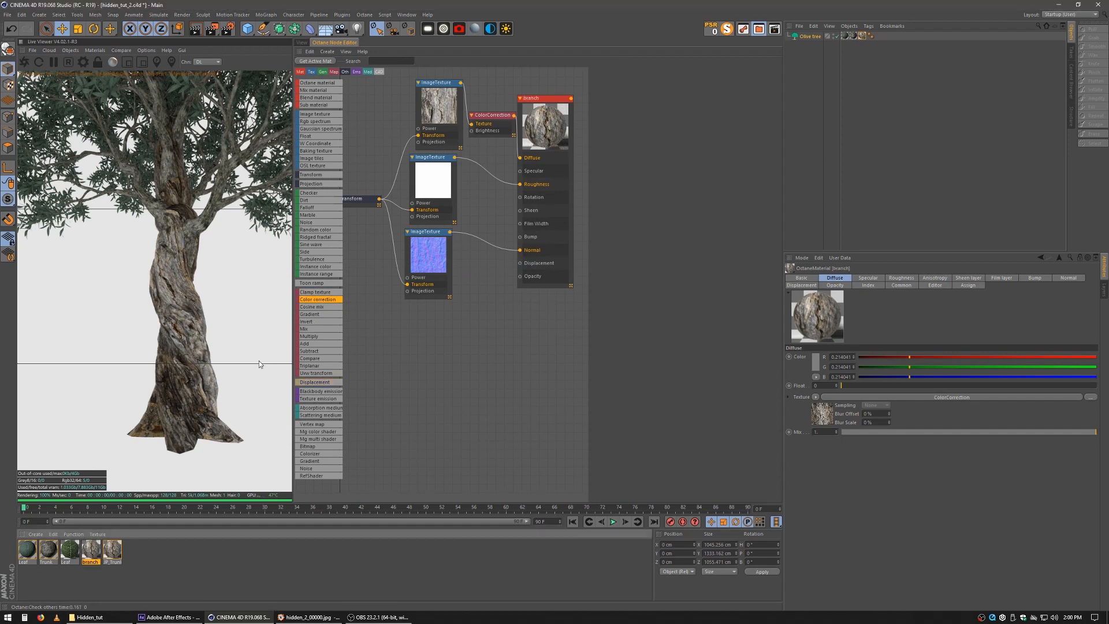
Replace the Trunk material on the olive tree's branch texture tag with the branch material.
{"action": "left_click", "coordinate": [854, 35]}
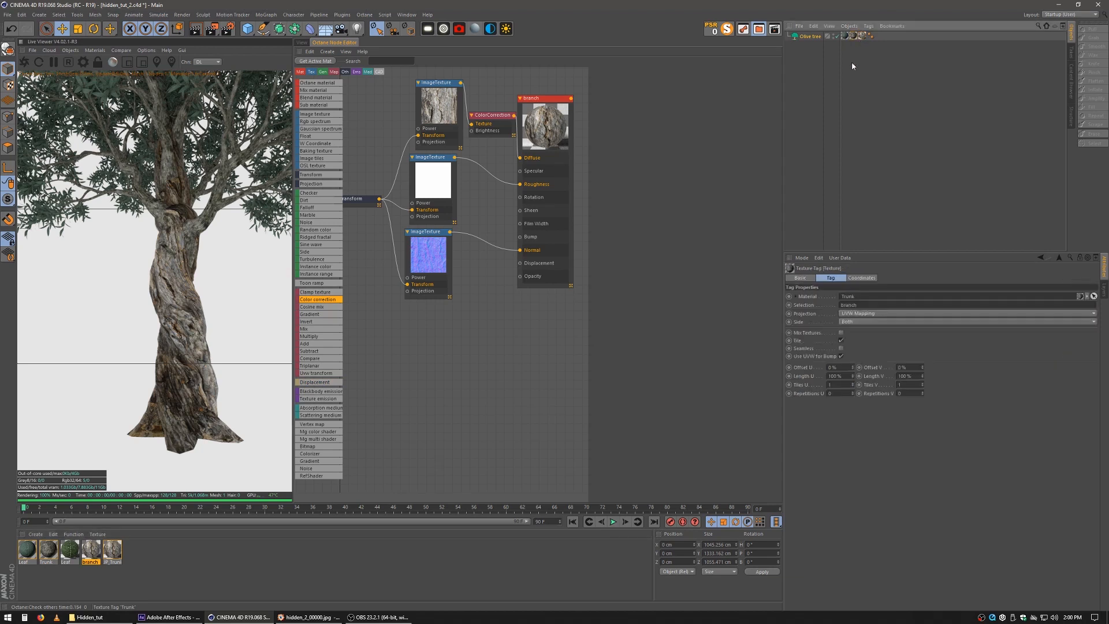
{"action": "left_click_drag", "start_coordinate": [90, 552], "coordinate": [918, 189]}
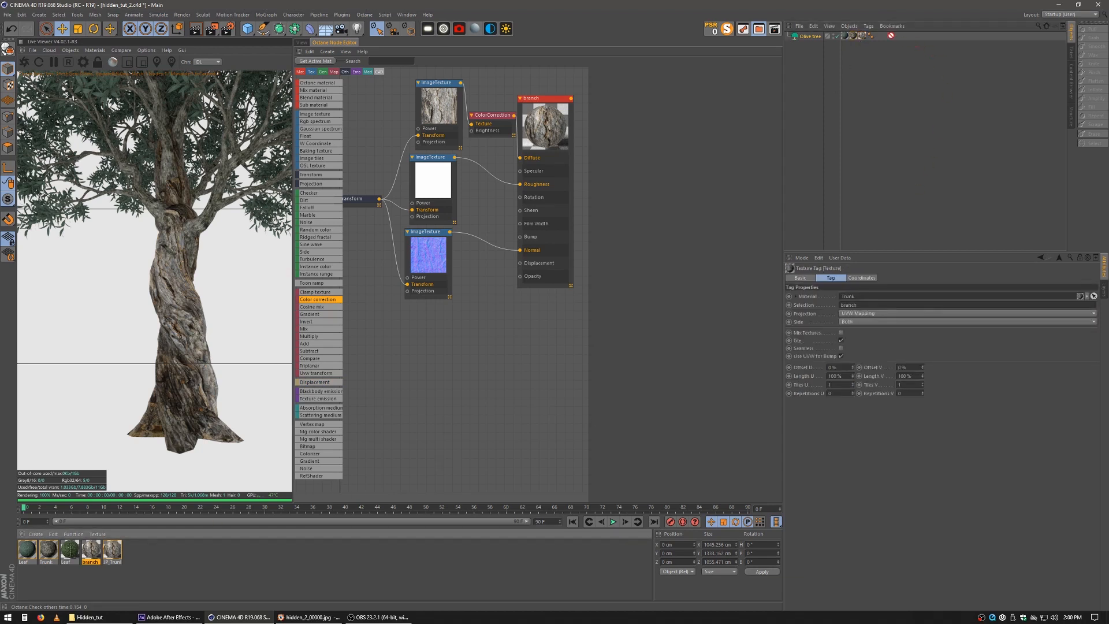
{"action": "left_click_drag", "start_coordinate": [892, 35], "coordinate": [854, 35]}
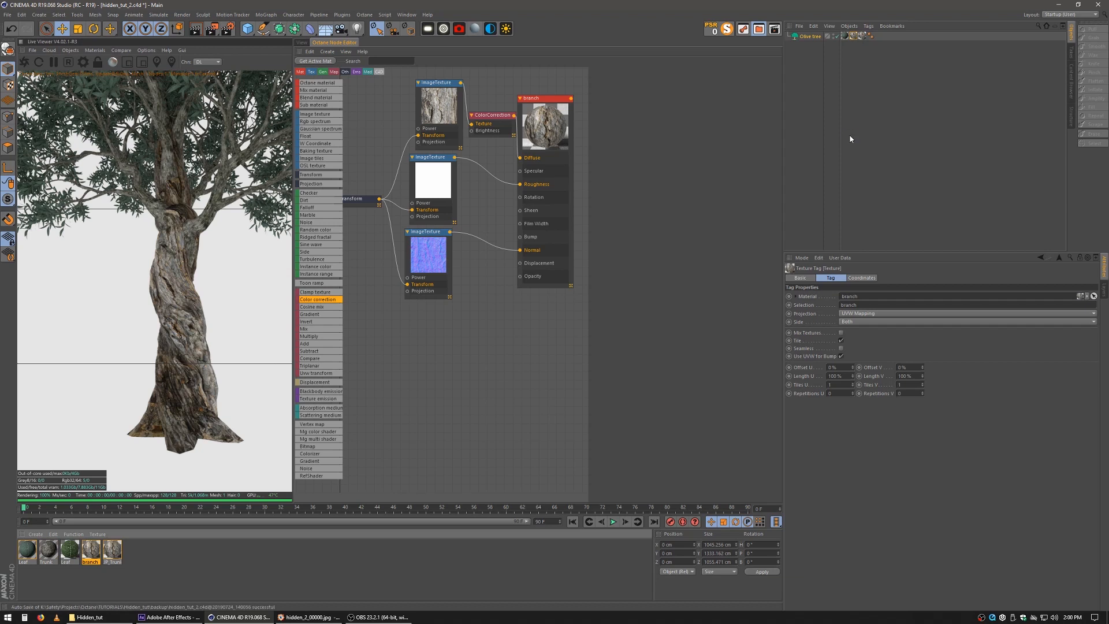
Increase the gamma of the ColorCorrection node feeding the branch material's diffuse channel.
{"action": "mouse_move", "coordinate": [486, 123]}
{"action": "left_mouse_down"}
{"action": "mouse_move", "coordinate": [432, 114]}
{"action": "mouse_move", "coordinate": [486, 115]}
{"action": "left_mouse_up"}
{"action": "left_click", "coordinate": [492, 119]}
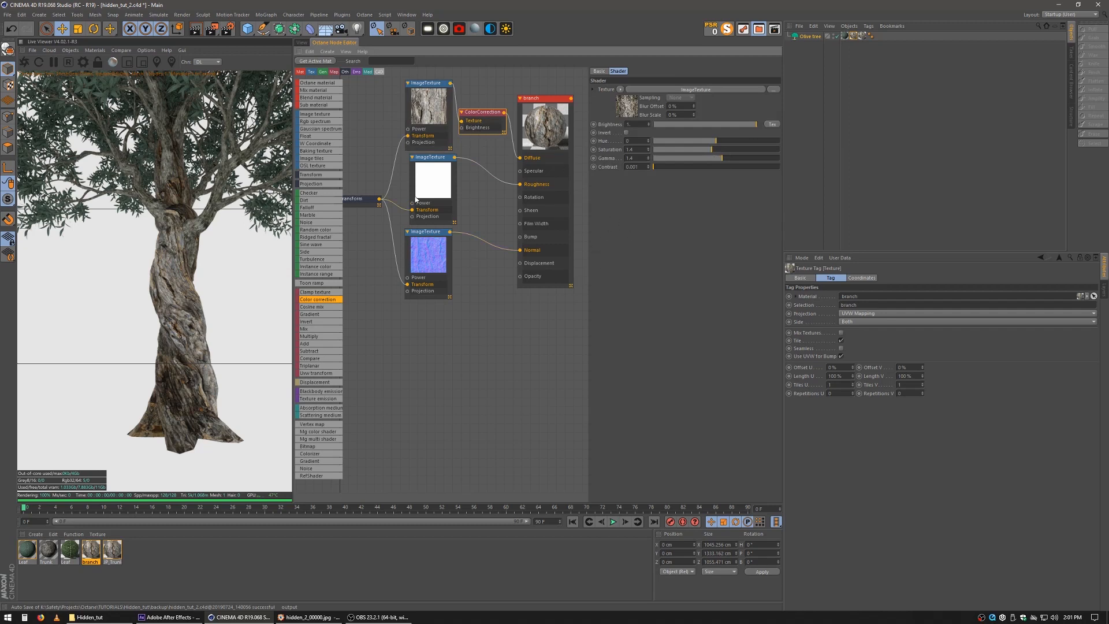
{"action": "scroll", "coordinate": [706, 162], "scroll_direction": "up", "scroll_amount": 2}
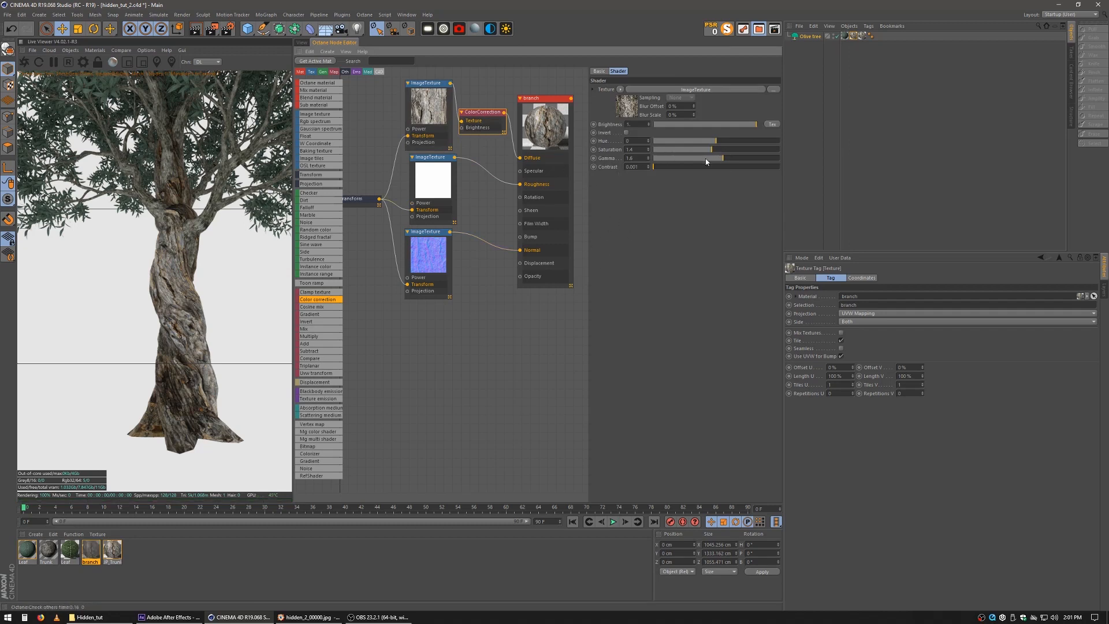
{"action": "scroll", "coordinate": [706, 163], "scroll_direction": "up", "scroll_amount": 2}
{"action": "scroll", "coordinate": [705, 162], "scroll_direction": "up", "scroll_amount": 1}
{"action": "left_click", "coordinate": [192, 577]}
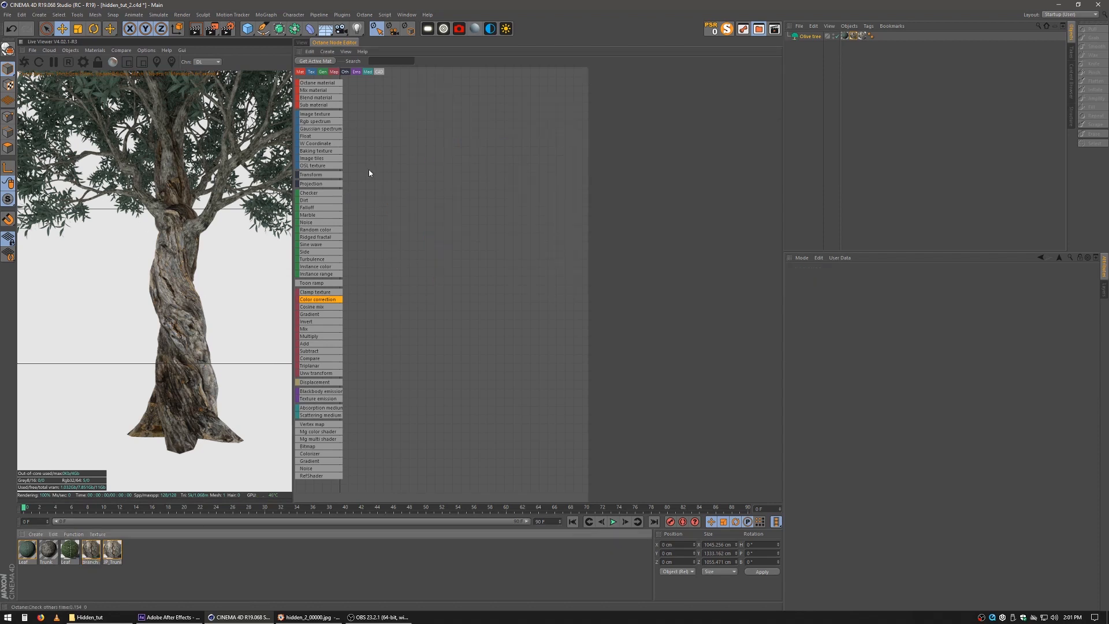
Replace the material on the olive tree's leaf texture tag with the imported greenery leaf material.
{"action": "left_click", "coordinate": [301, 42]}
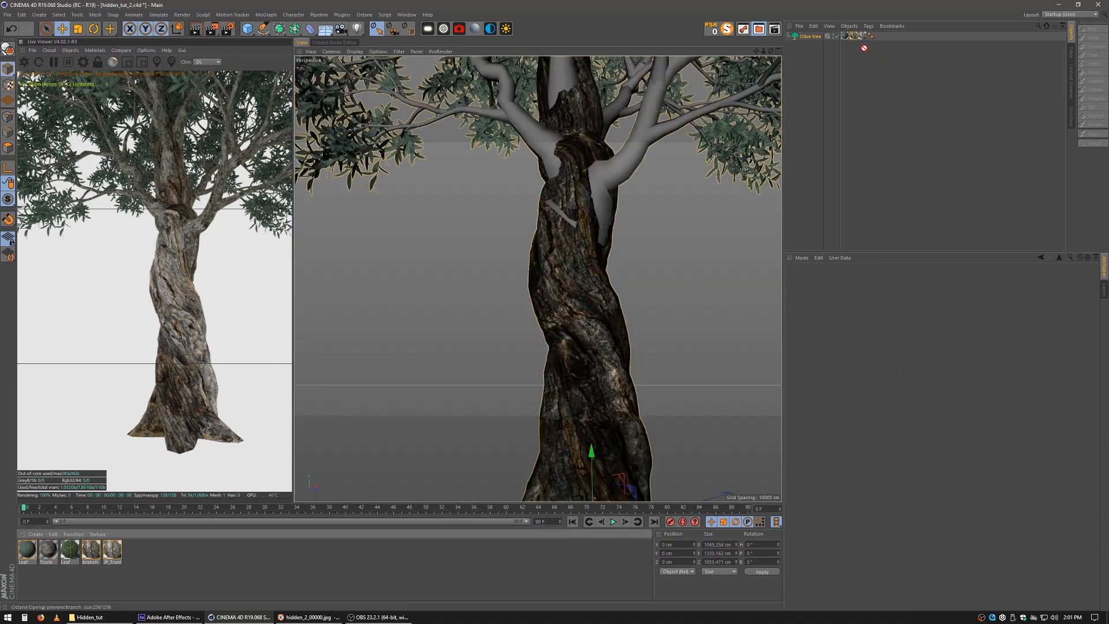
{"action": "left_click_drag", "start_coordinate": [844, 34], "coordinate": [844, 36]}
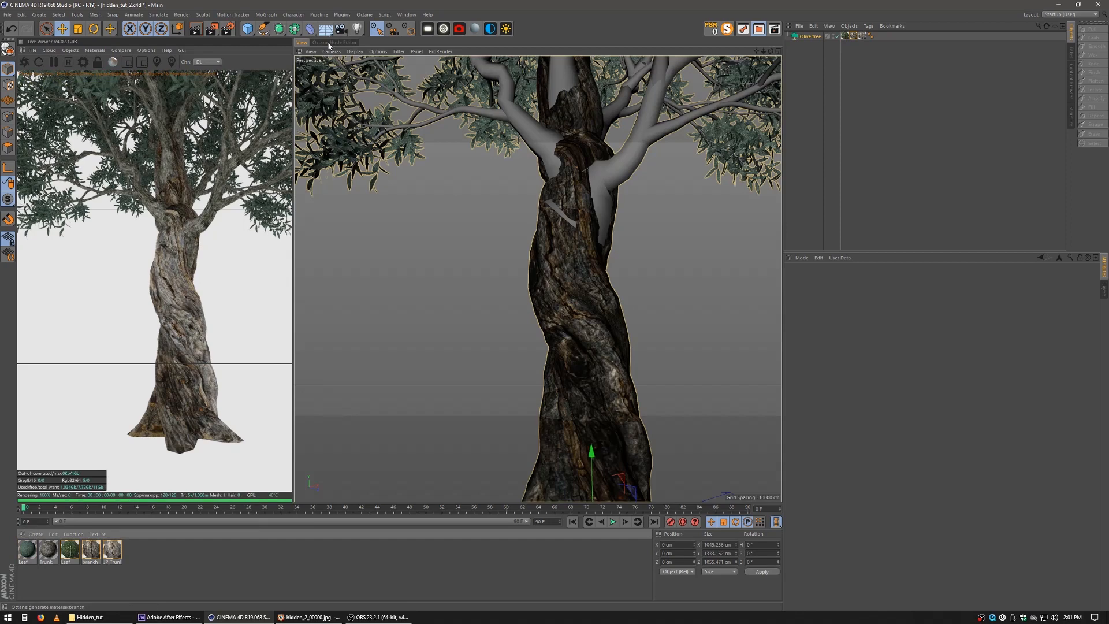
Lower the hue of the second ColorCorrection node feeding the Leaf material's MixTexture to make a browner leaf variation.
{"action": "left_click", "coordinate": [334, 42]}
{"action": "left_click", "coordinate": [69, 551]}
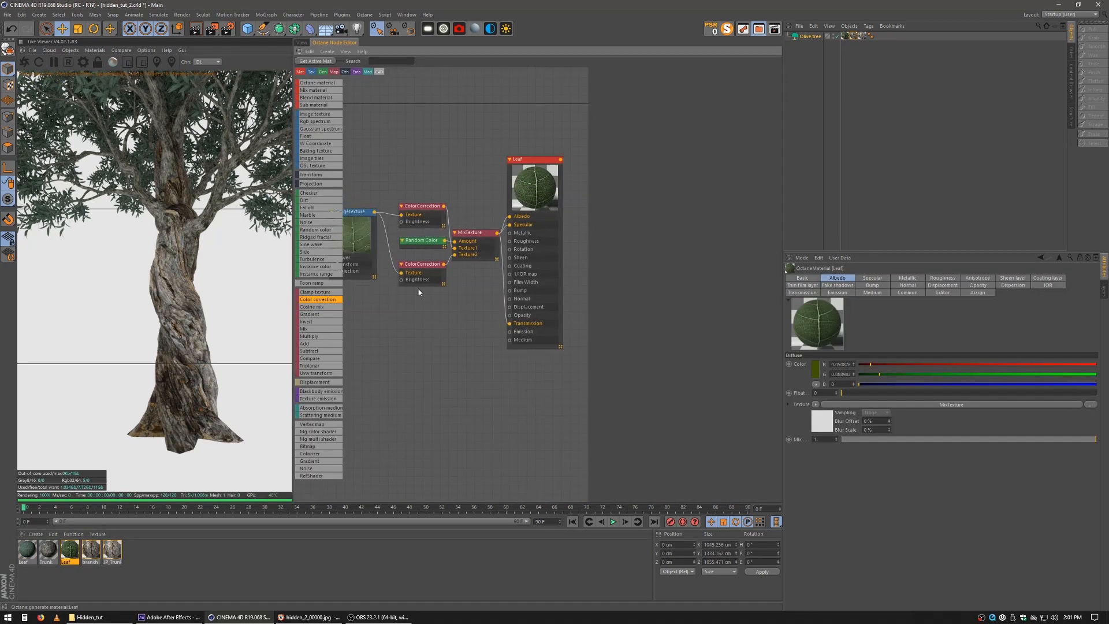
{"action": "left_click", "coordinate": [361, 267]}
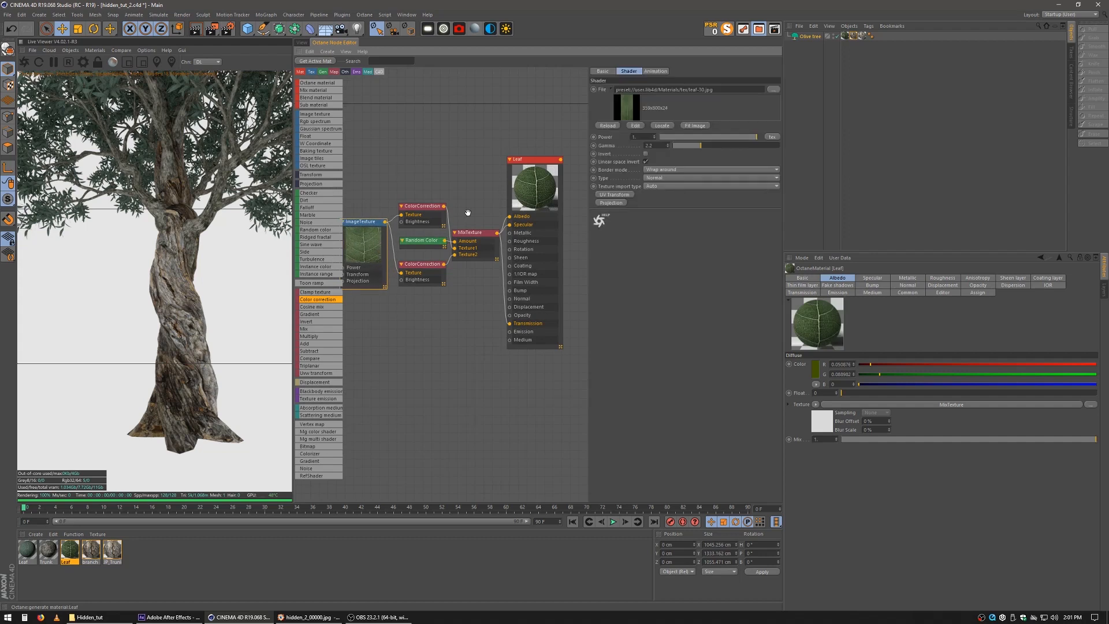
{"action": "left_click_drag", "start_coordinate": [422, 208], "coordinate": [423, 199]}
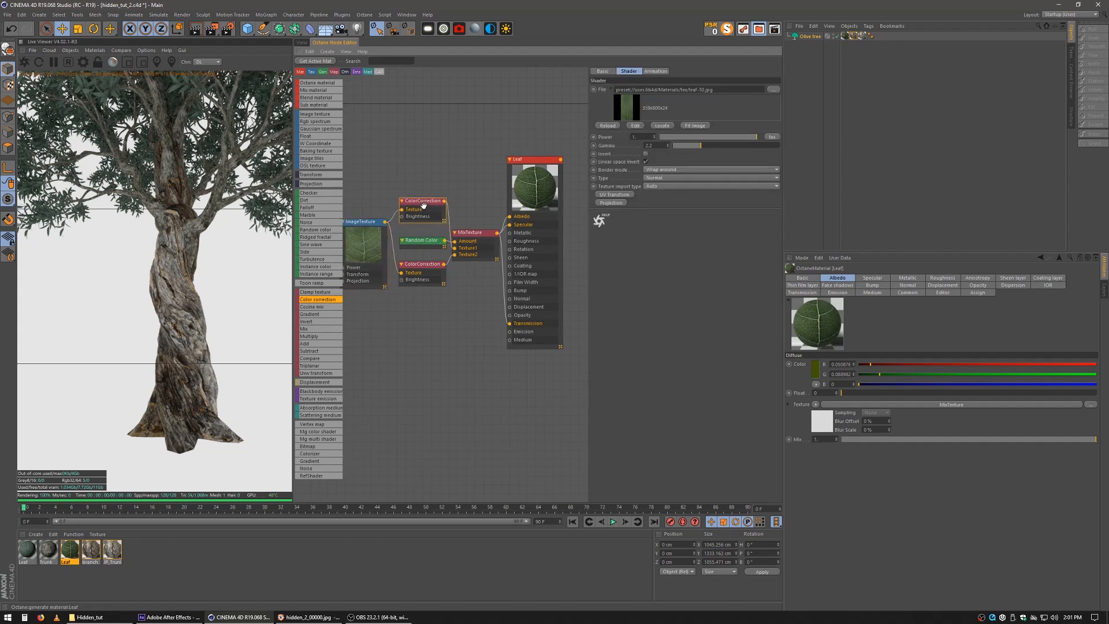
{"action": "left_click_drag", "start_coordinate": [470, 232], "coordinate": [429, 274]}
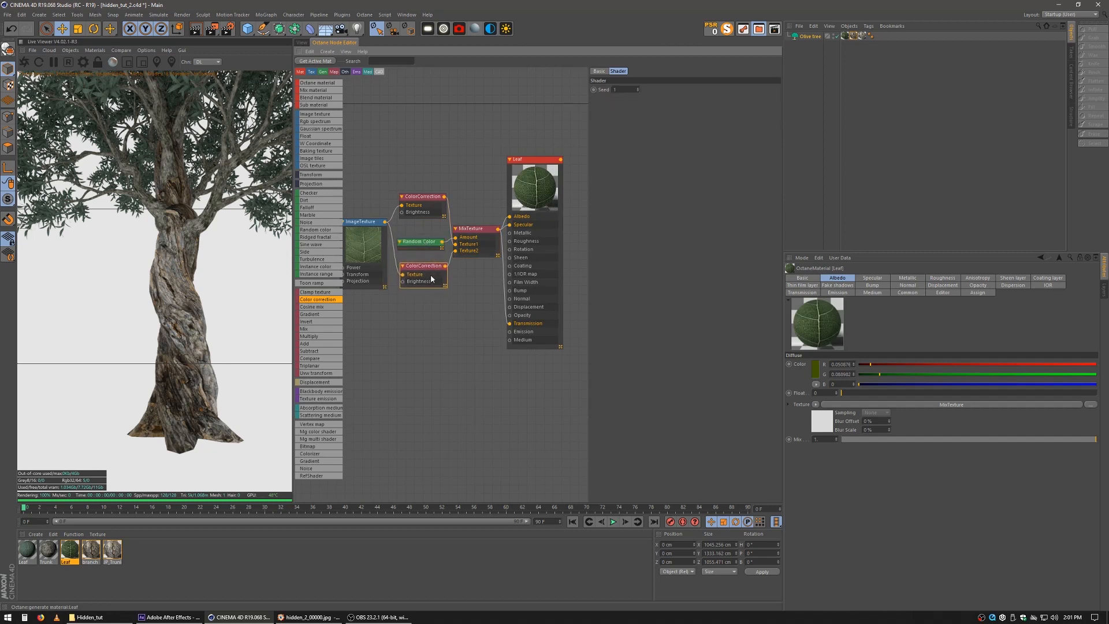
{"action": "left_click", "coordinate": [429, 211]}
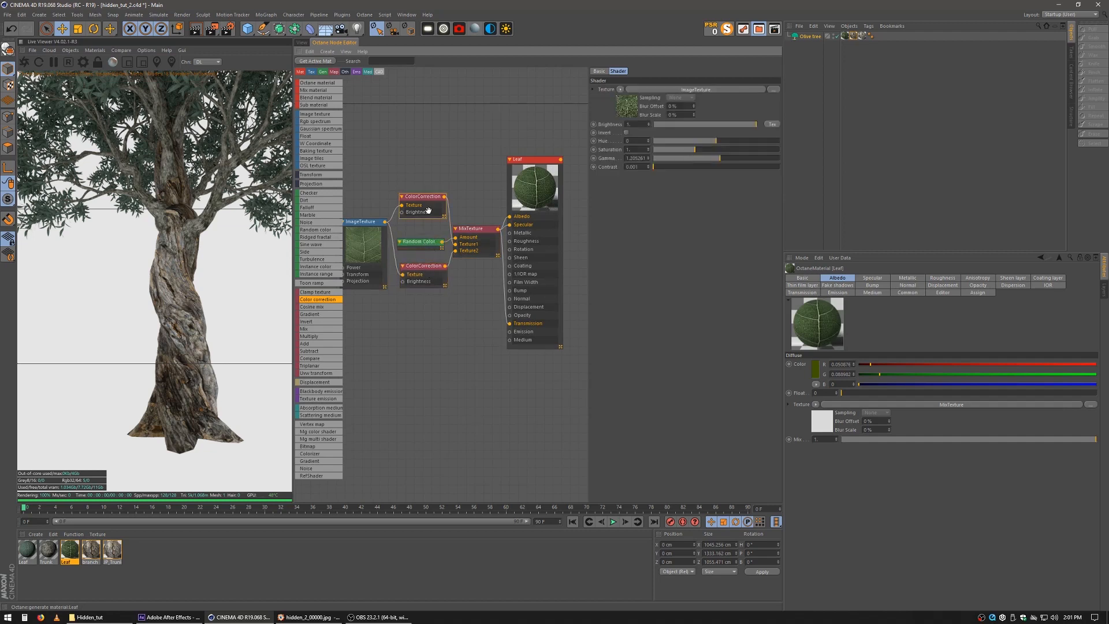
{"action": "left_click", "coordinate": [424, 267]}
{"action": "left_click", "coordinate": [706, 143]}
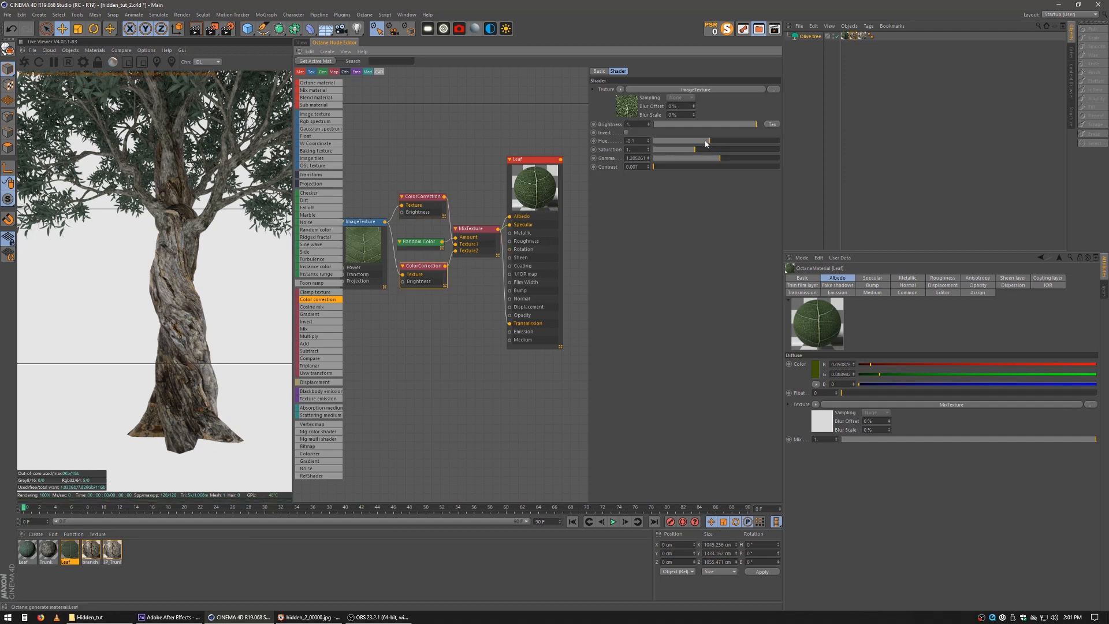
{"action": "left_click", "coordinate": [705, 142]}
Examine the Leaf material's Random Color and MixTexture nodes, its index of refraction settings and its basic properties.
{"action": "left_click", "coordinate": [422, 242]}
{"action": "left_click_drag", "start_coordinate": [423, 244], "coordinate": [424, 239]}
{"action": "left_click", "coordinate": [466, 229]}
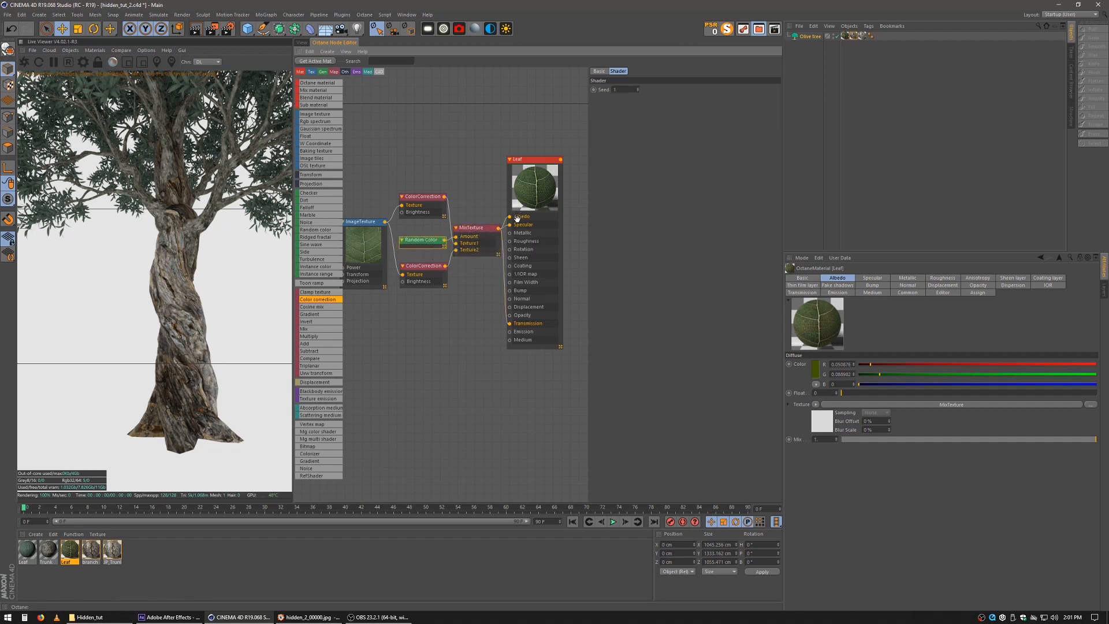
{"action": "left_click", "coordinate": [535, 296]}
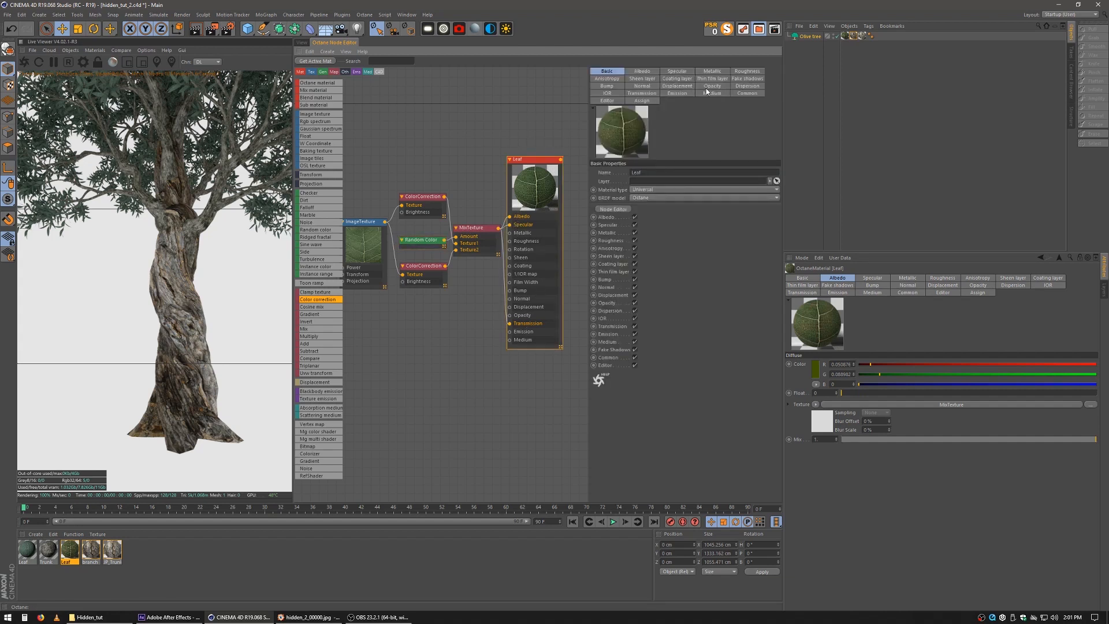
{"action": "left_click", "coordinate": [613, 93]}
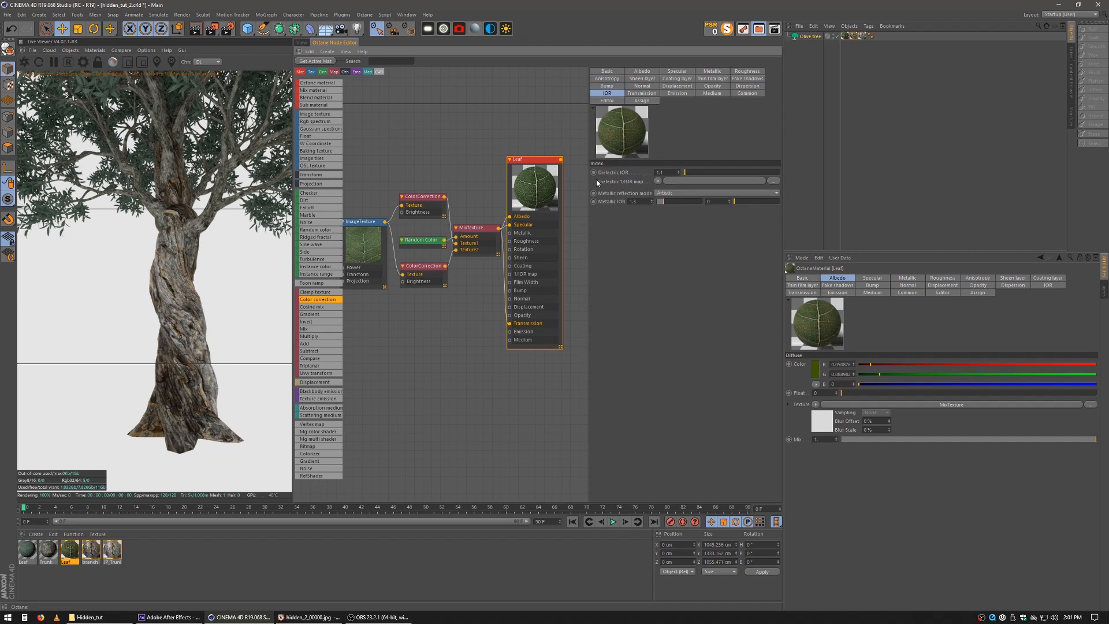
{"action": "left_click_drag", "start_coordinate": [529, 207], "coordinate": [534, 189]}
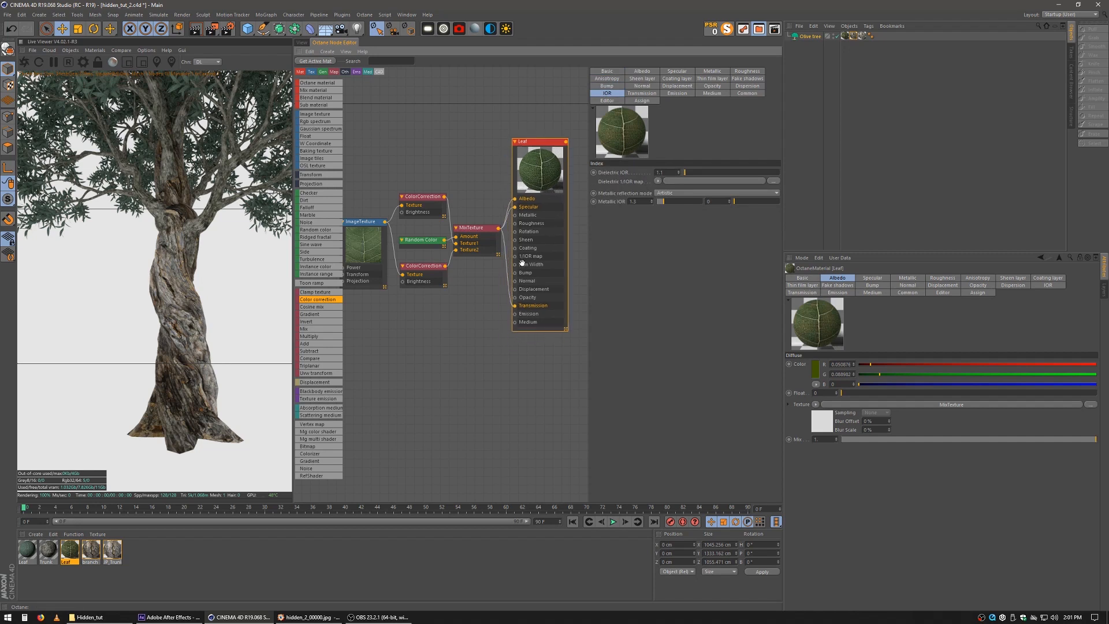
{"action": "left_click", "coordinate": [606, 71]}
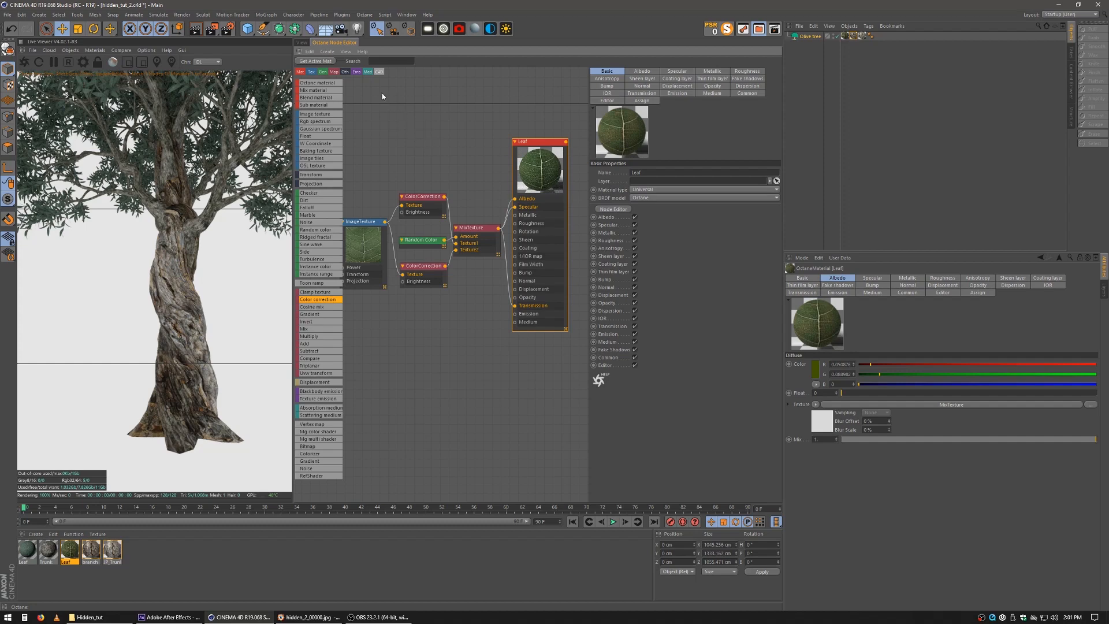
Check the olive tree's leaf texture tag and delete the two unused original Leaf and Trunk materials.
{"action": "left_click", "coordinate": [302, 43]}
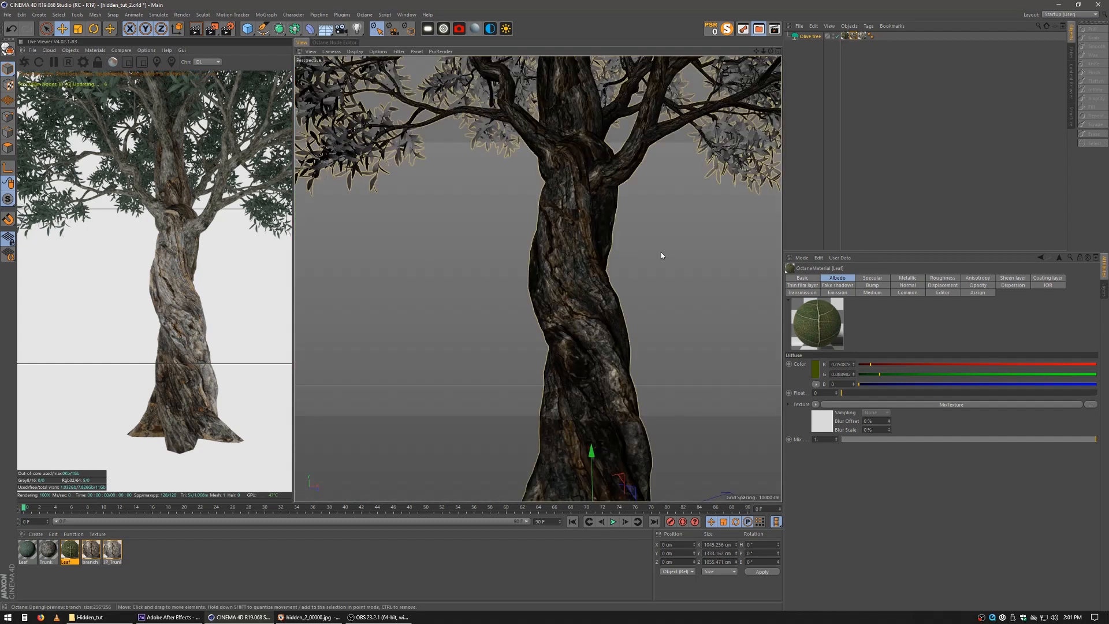
{"action": "left_click", "coordinate": [846, 36]}
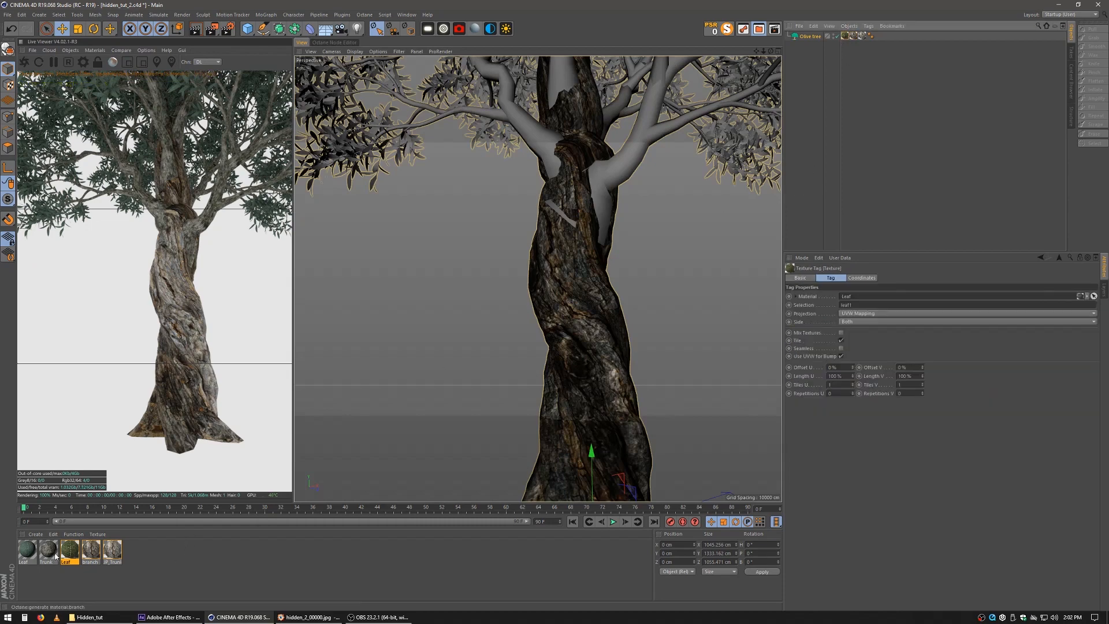
{"action": "left_click", "coordinate": [27, 550]}
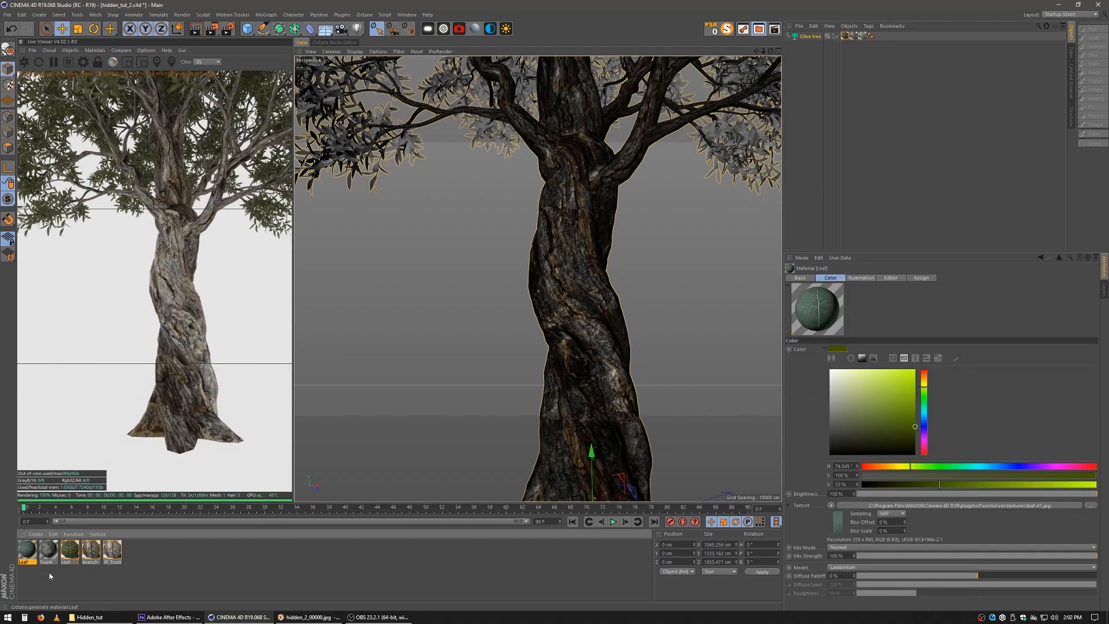
{"action": "left_click", "coordinate": [48, 554], "text": "shift"}
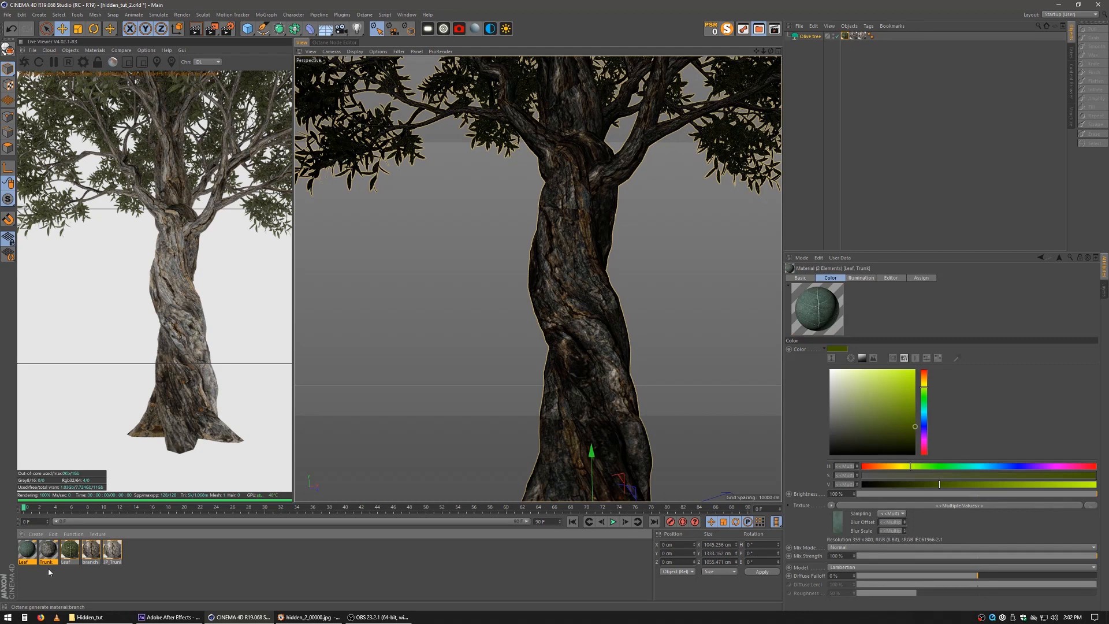
{"action": "key", "text": "Delete"}
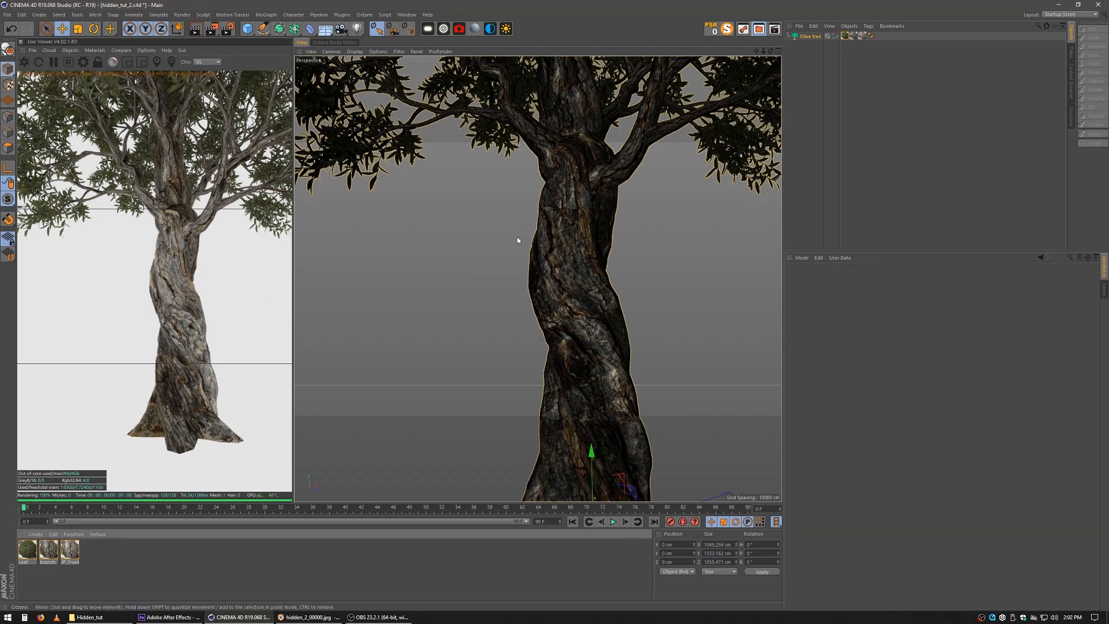
Switch the live render to PT shading and set the path tracing kernel's maximum samples to 350.
{"action": "left_click", "coordinate": [198, 63]}
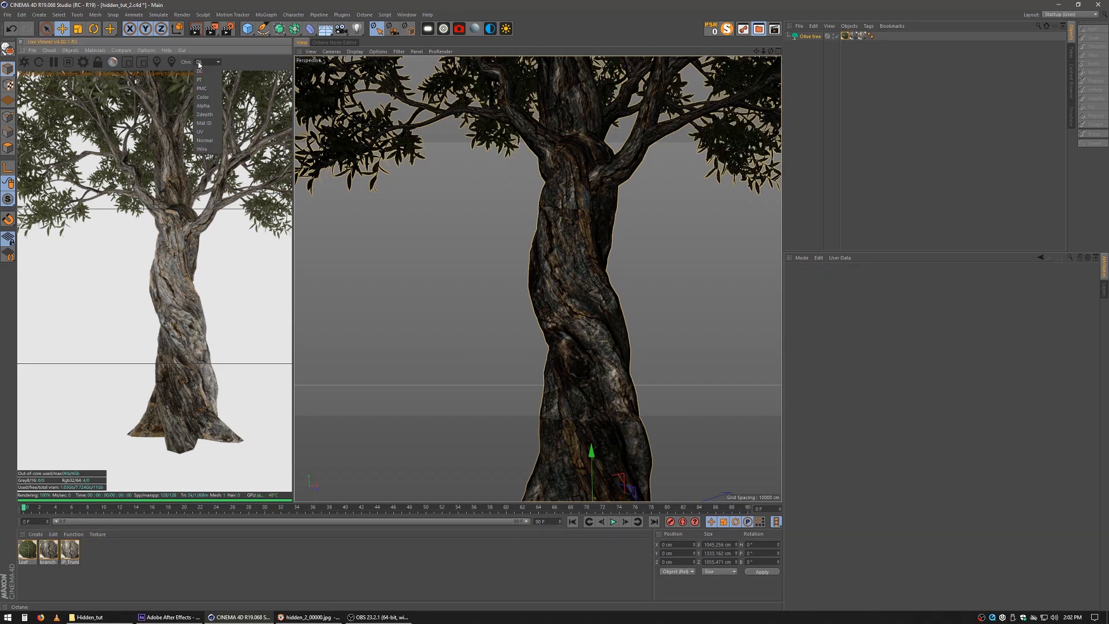
{"action": "left_click", "coordinate": [206, 81]}
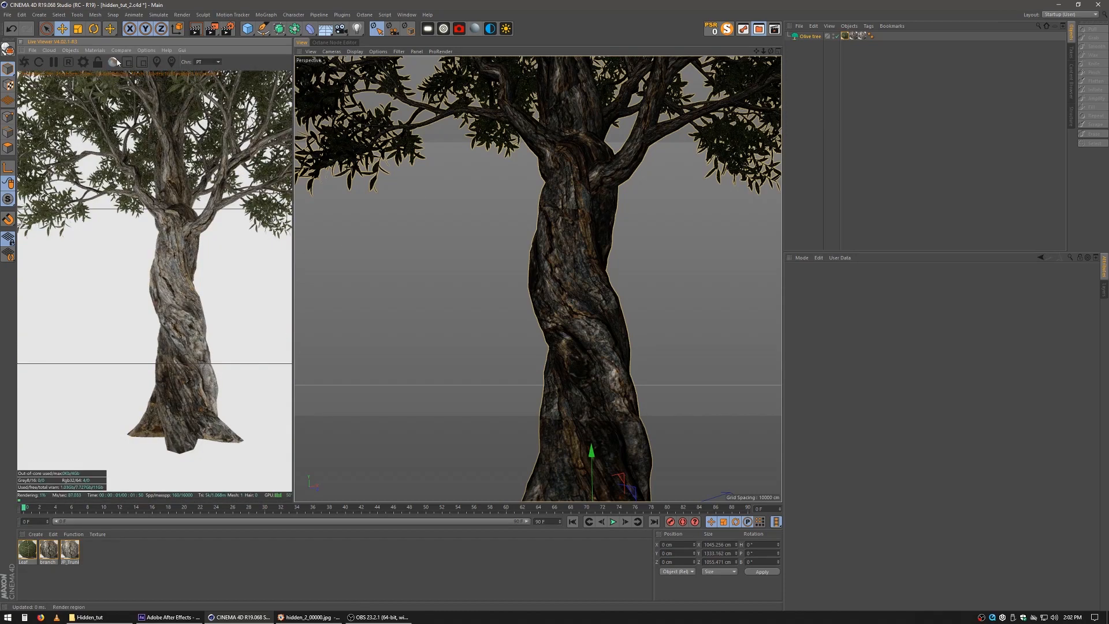
{"action": "left_click", "coordinate": [84, 62]}
{"action": "left_click_drag", "start_coordinate": [156, 12], "coordinate": [285, 99]}
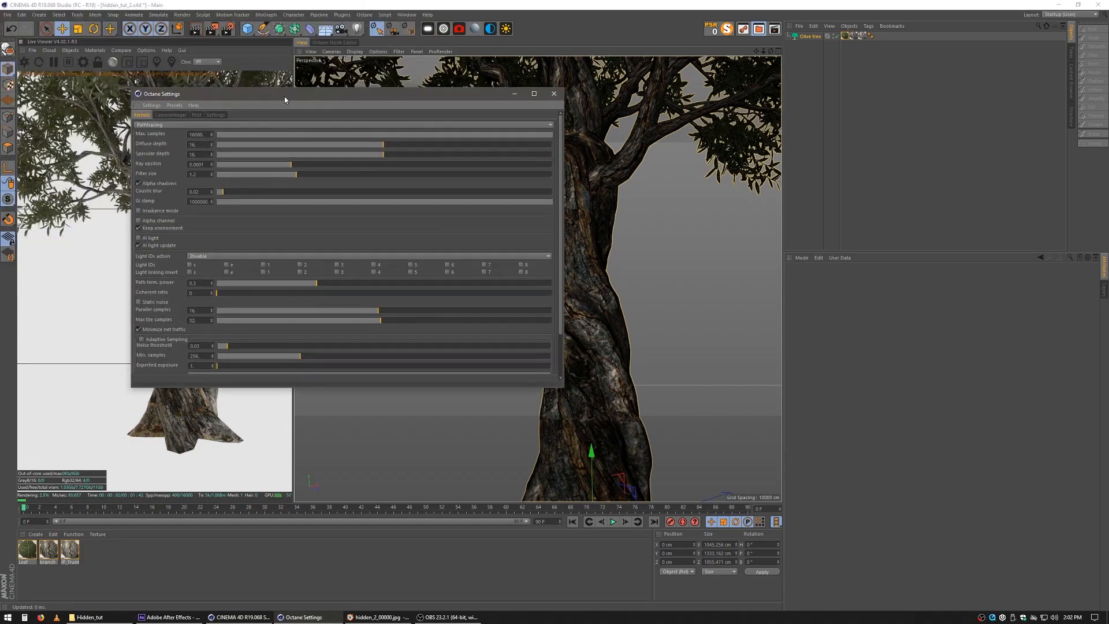
{"action": "double_click", "coordinate": [194, 135]}
{"action": "type", "text": "350"}
Set the path tracing kernel's GI clamp to 4 and close the Octane settings.
{"action": "key", "text": "Tab"}
{"action": "key", "text": "Tab"}
{"action": "key", "text": "Tab"}
{"action": "key", "text": "Tab"}
{"action": "key", "text": "Tab"}
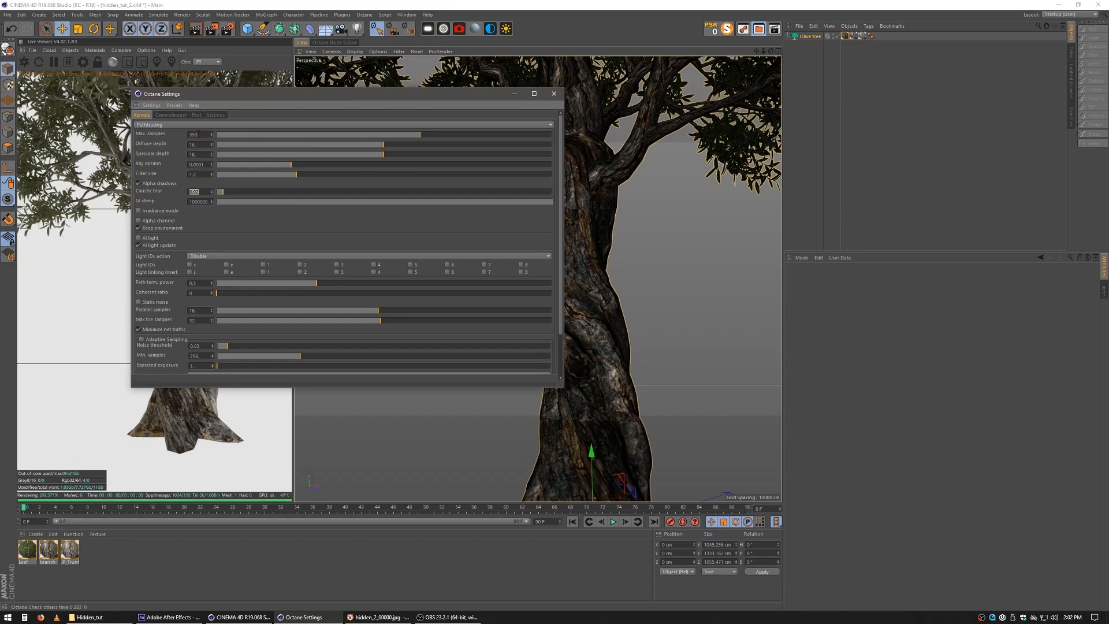
{"action": "key", "text": "Tab"}
{"action": "type", "text": "4"}
{"action": "key", "text": "Return"}
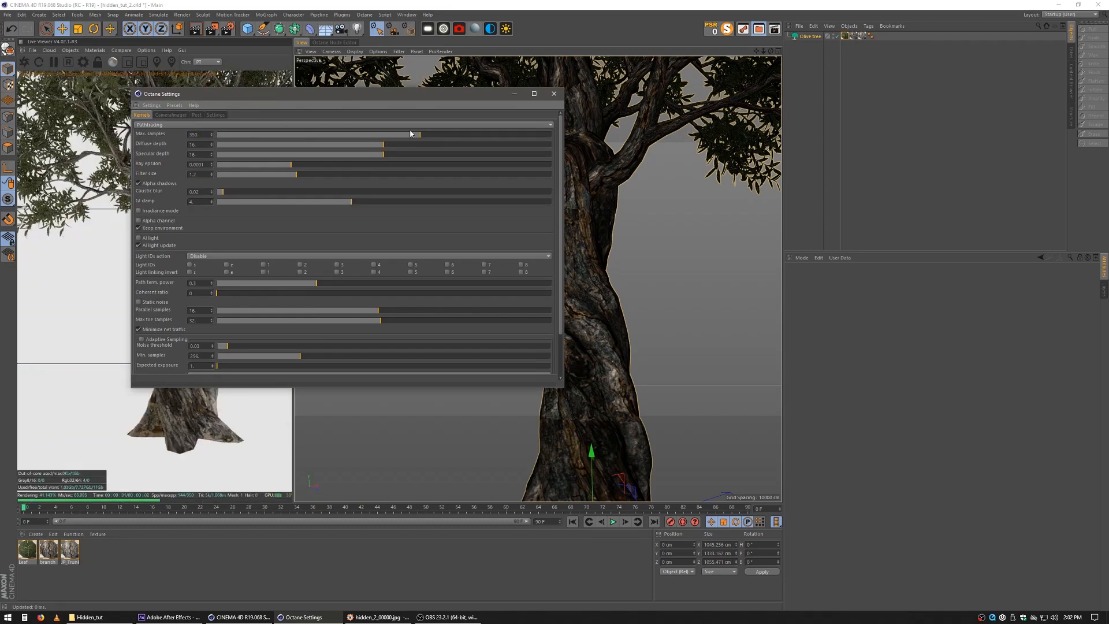
{"action": "left_click", "coordinate": [554, 94]}
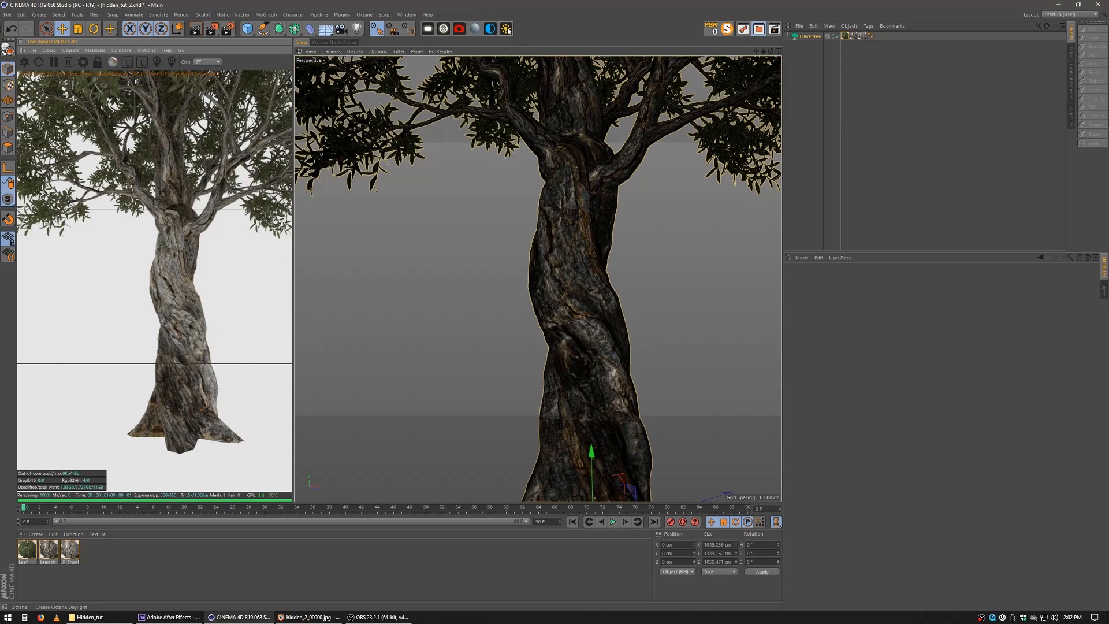
Add an Octane daylight and rotate it to a pitch of about -21° and a bank of about -44° to light the olive tree.
{"action": "left_click", "coordinate": [506, 28]}
{"action": "scroll", "coordinate": [584, 333], "scroll_direction": "down", "scroll_amount": 2}
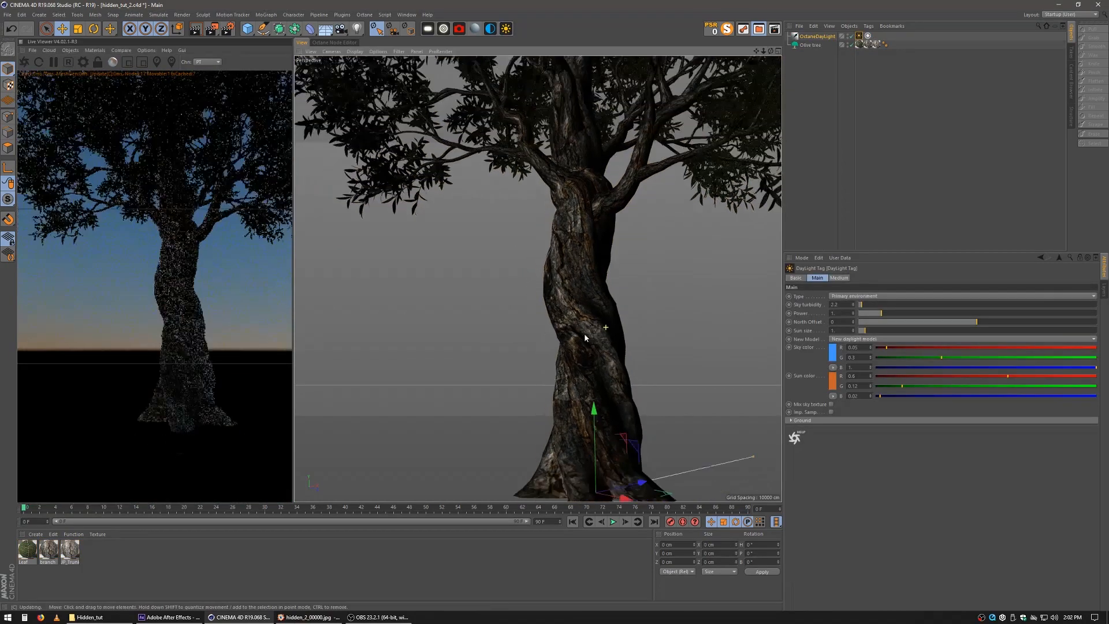
{"action": "scroll", "coordinate": [578, 338], "scroll_direction": "down", "scroll_amount": 3}
{"action": "left_click", "coordinate": [94, 29]}
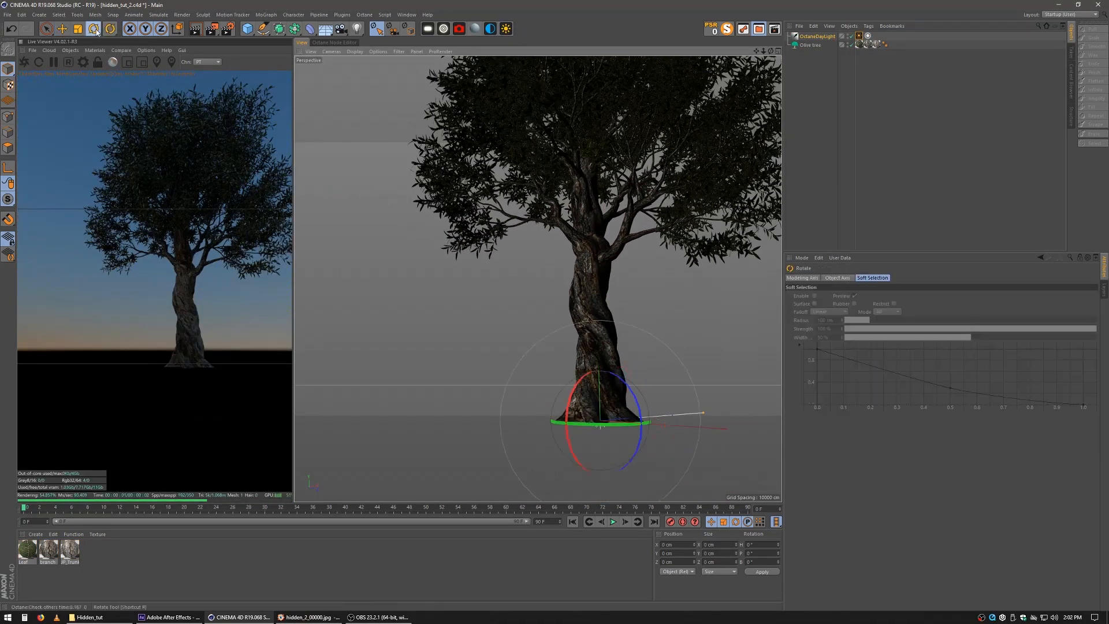
{"action": "left_click_drag", "start_coordinate": [649, 456], "coordinate": [606, 379]}
{"action": "scroll", "coordinate": [605, 379], "scroll_direction": "up", "scroll_amount": 4}
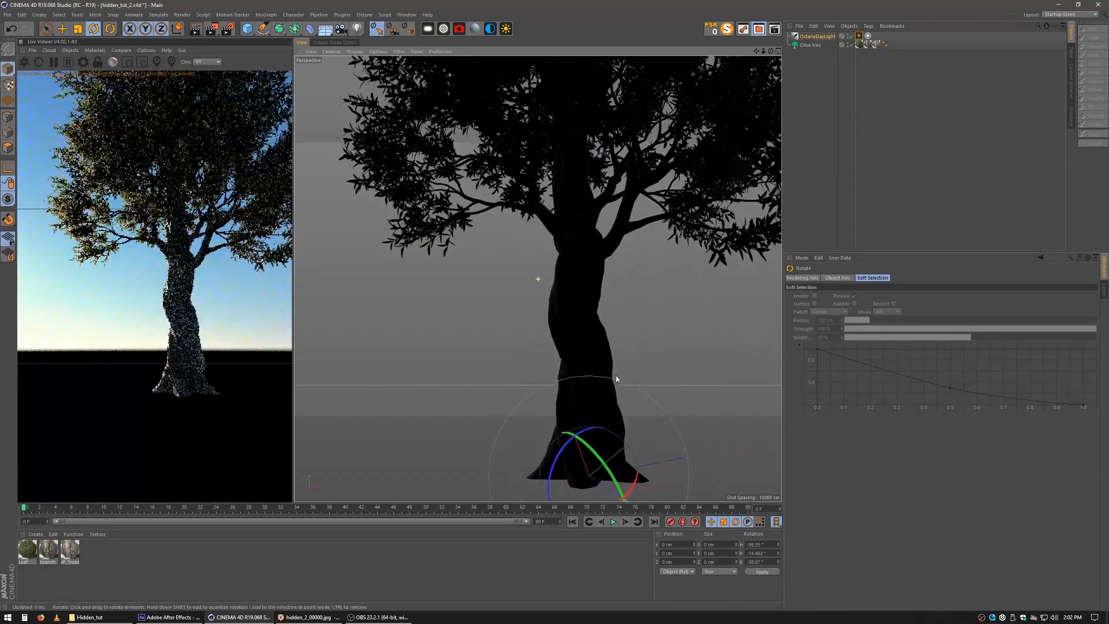
{"action": "scroll", "coordinate": [598, 399], "scroll_direction": "up", "scroll_amount": 4}
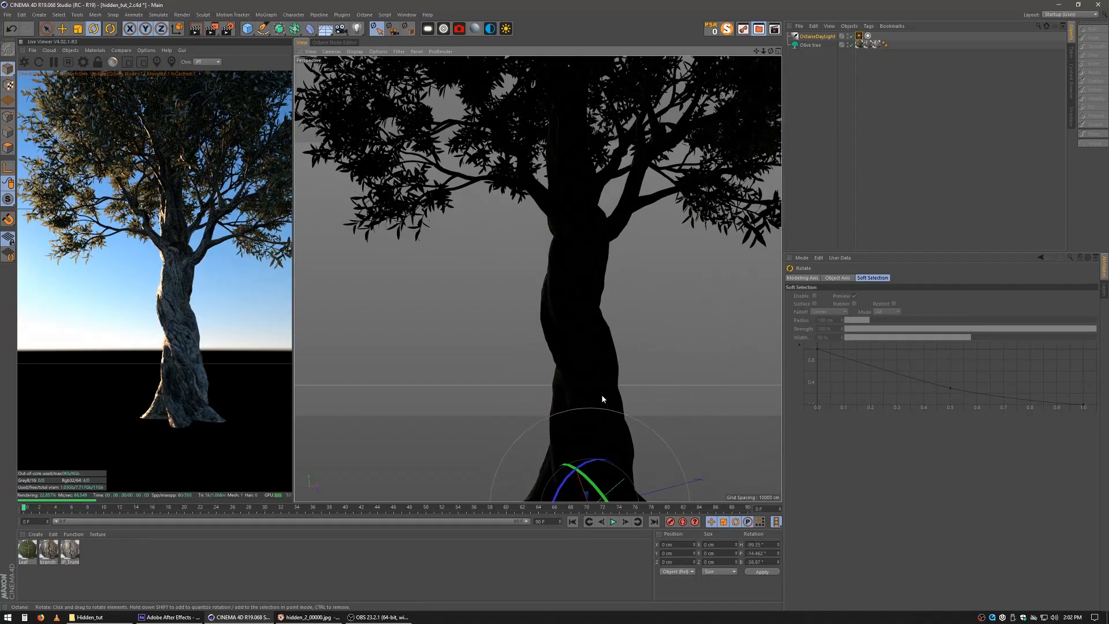
{"action": "left_click_drag", "start_coordinate": [603, 411], "coordinate": [656, 443]}
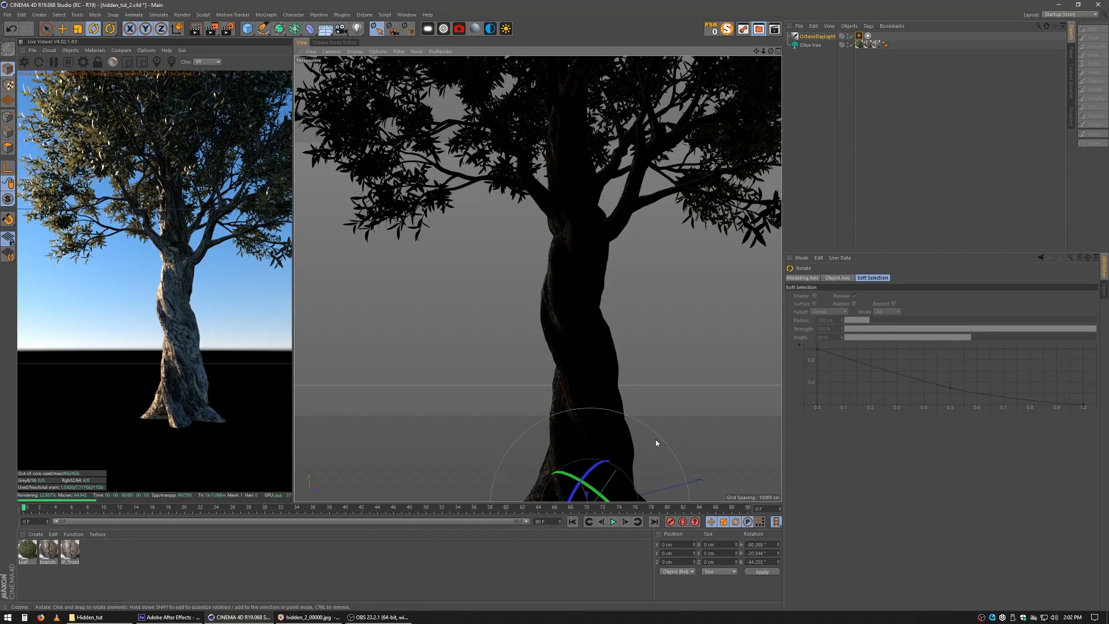
{"action": "scroll", "coordinate": [614, 371], "scroll_direction": "up", "scroll_amount": 3}
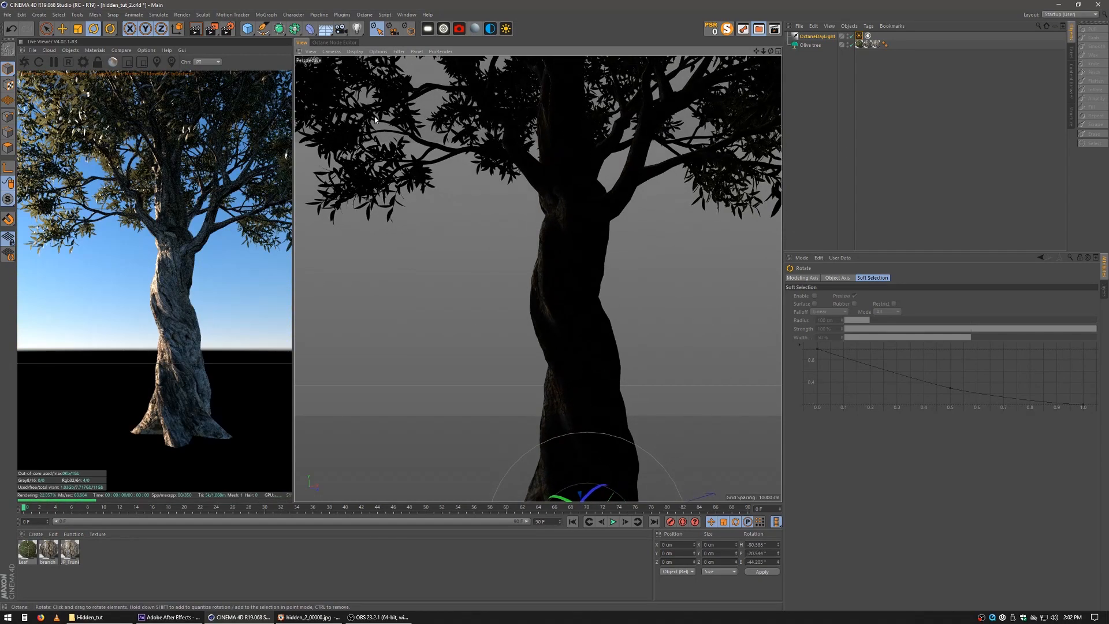
Set the displacement amount of the JP_Trunk material to 12 cm.
{"action": "left_click", "coordinate": [334, 42]}
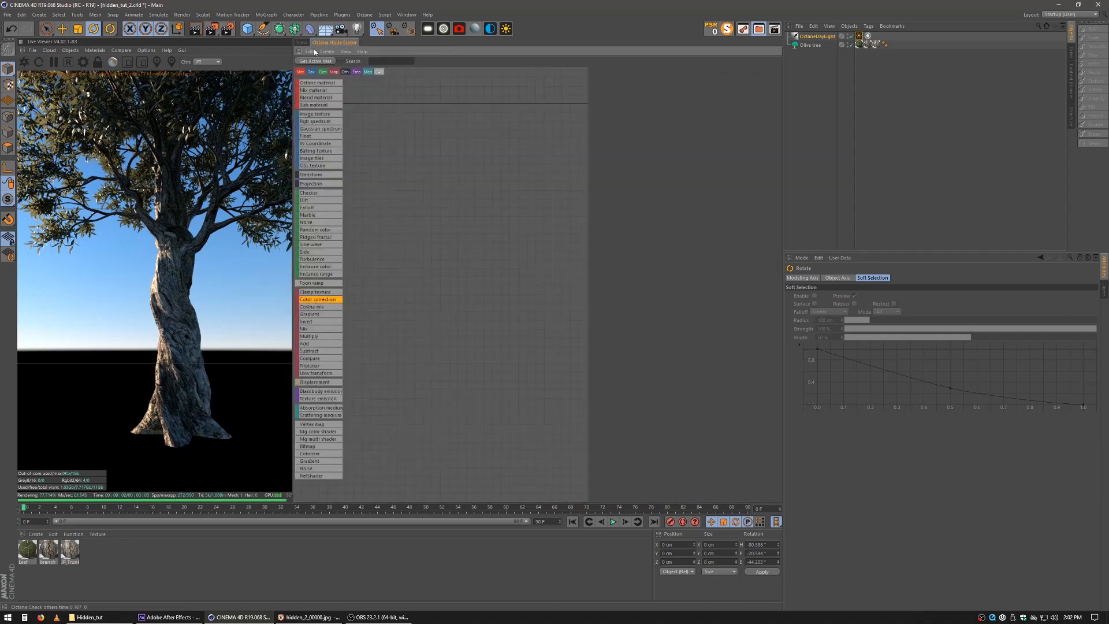
{"action": "left_click", "coordinate": [70, 549]}
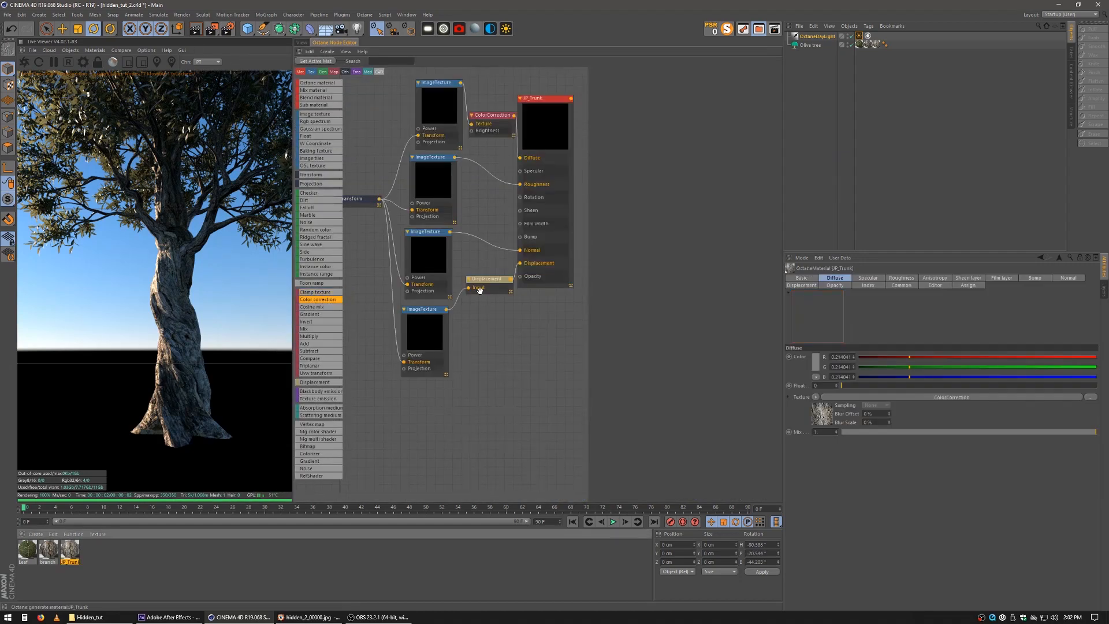
{"action": "left_click", "coordinate": [479, 290]}
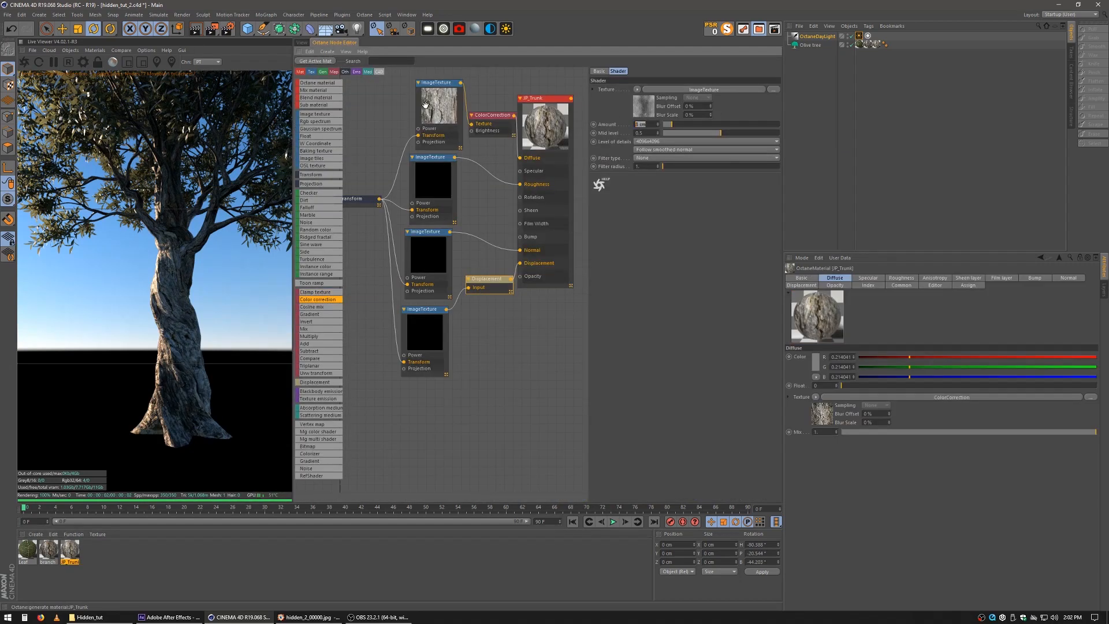
{"action": "type", "text": "12"}
{"action": "key", "text": "Return"}
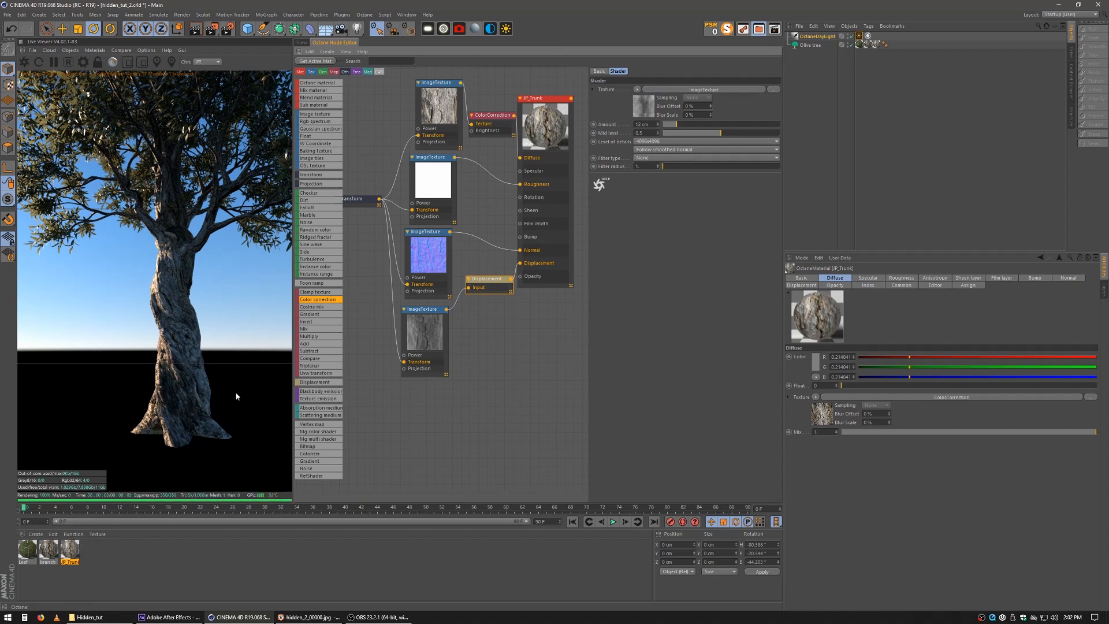
Select the olive tree in the viewport and inspect its trunk and canopy together in the live render.
{"action": "left_click", "coordinate": [301, 42]}
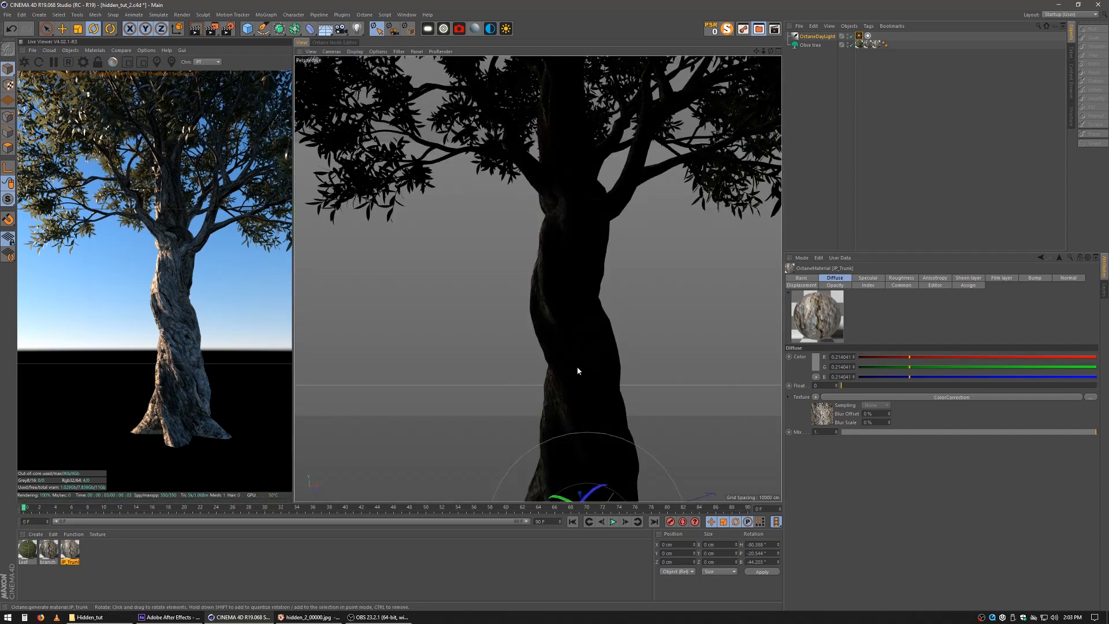
{"action": "left_click", "coordinate": [549, 430]}
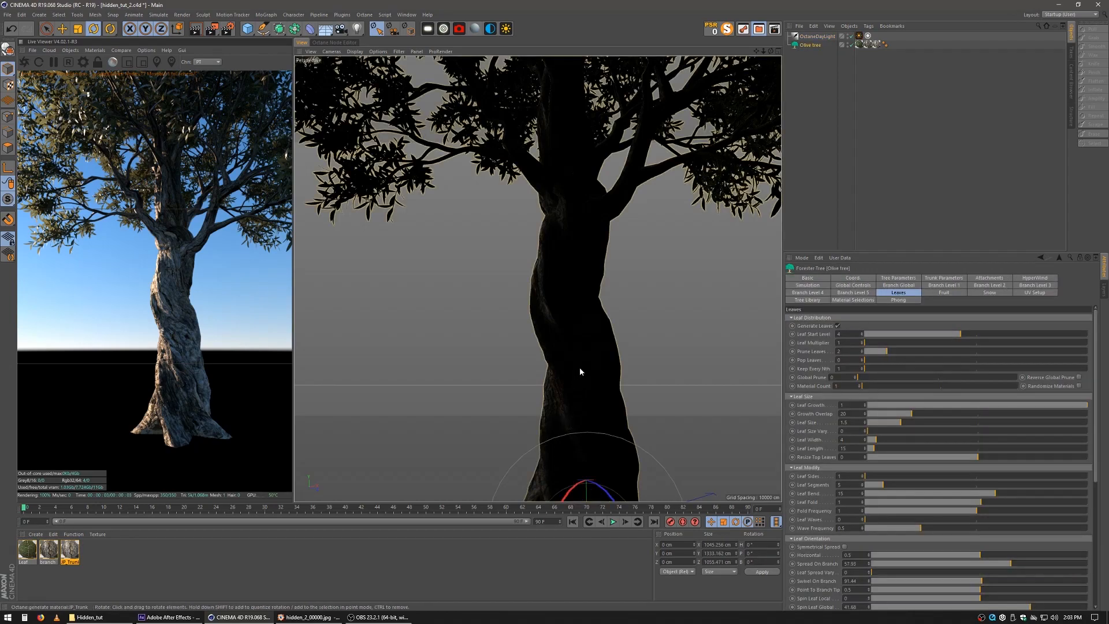
{"action": "middle_click_drag", "start_coordinate": [584, 428], "coordinate": [603, 312], "text": "alt"}
{"action": "right_click_drag", "start_coordinate": [602, 312], "coordinate": [569, 379], "text": "alt"}
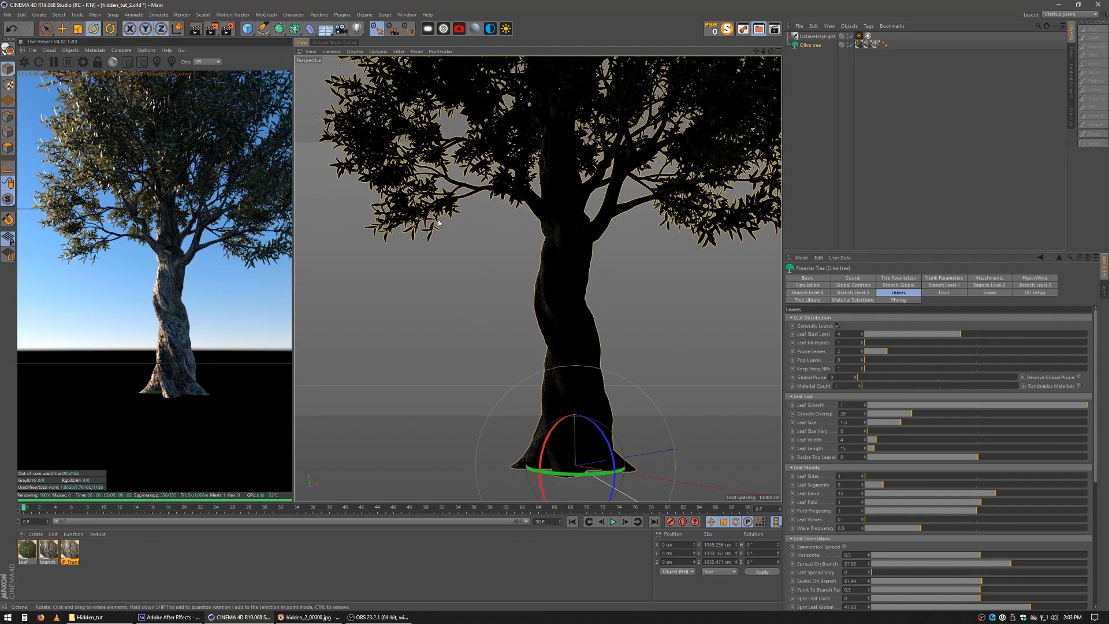
Switch to FastStone Image Viewer to examine the reference render hidden_2_00000.jpg, and return to the olive tree scene in Cinema 4D.
{"action": "left_click_drag", "start_coordinate": [527, 298], "coordinate": [455, 349], "text": "alt"}
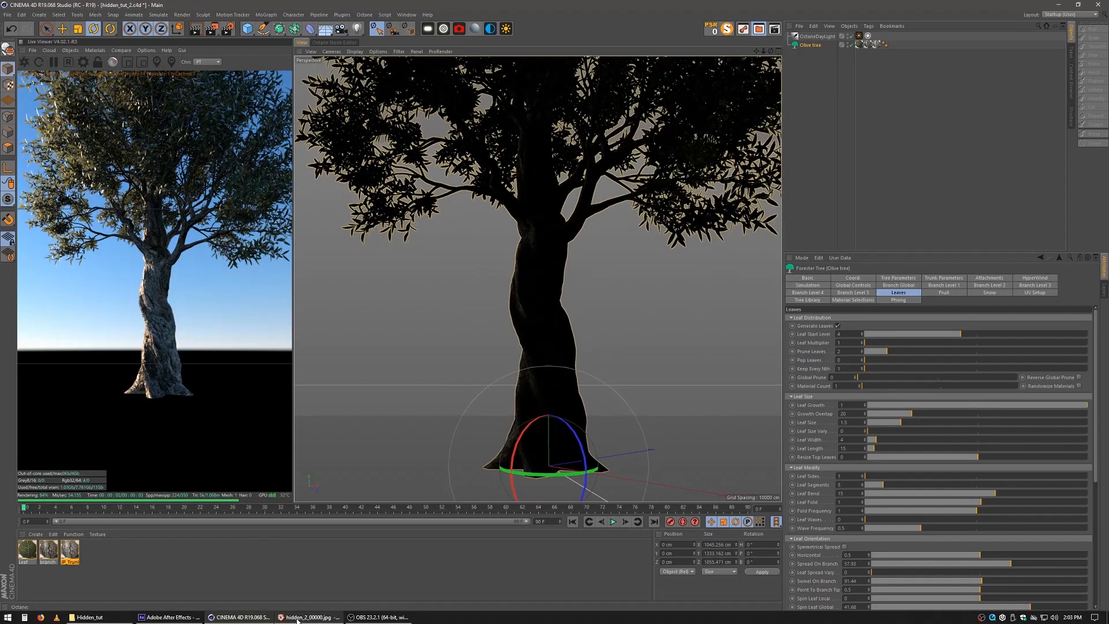
{"action": "left_click", "coordinate": [311, 616]}
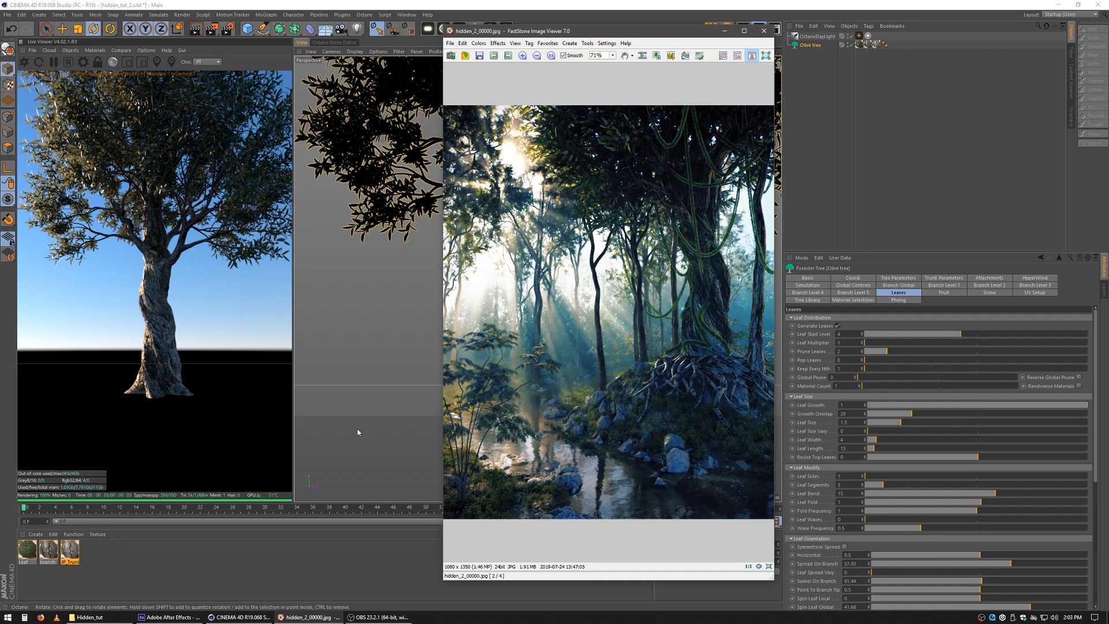
{"action": "left_click", "coordinate": [318, 6]}
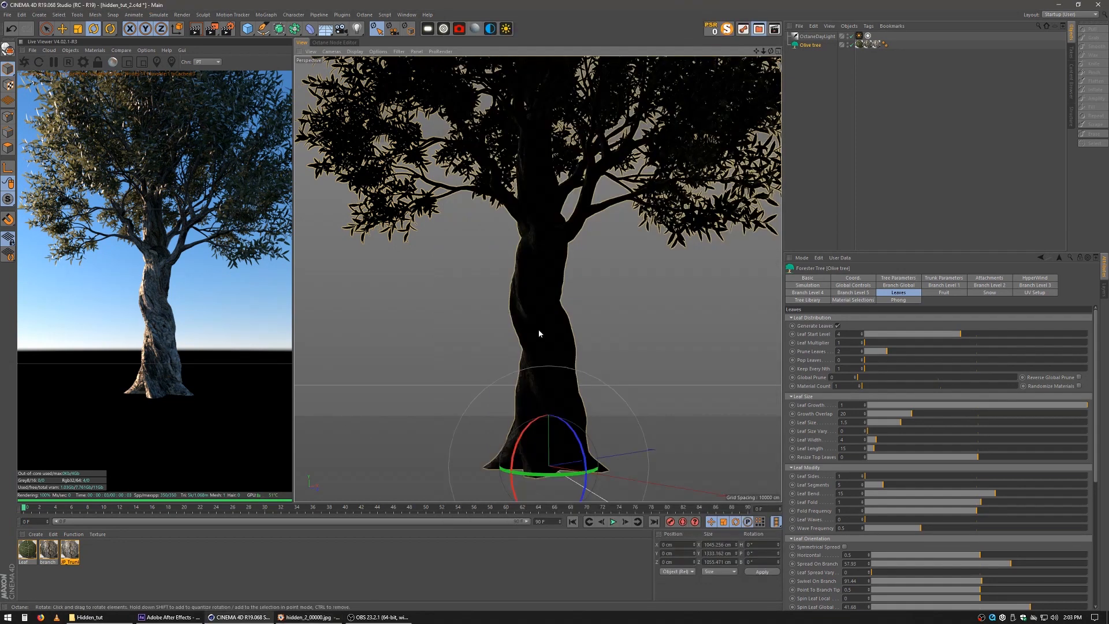
{"action": "middle_click_drag", "start_coordinate": [533, 307], "coordinate": [540, 316], "text": "alt"}
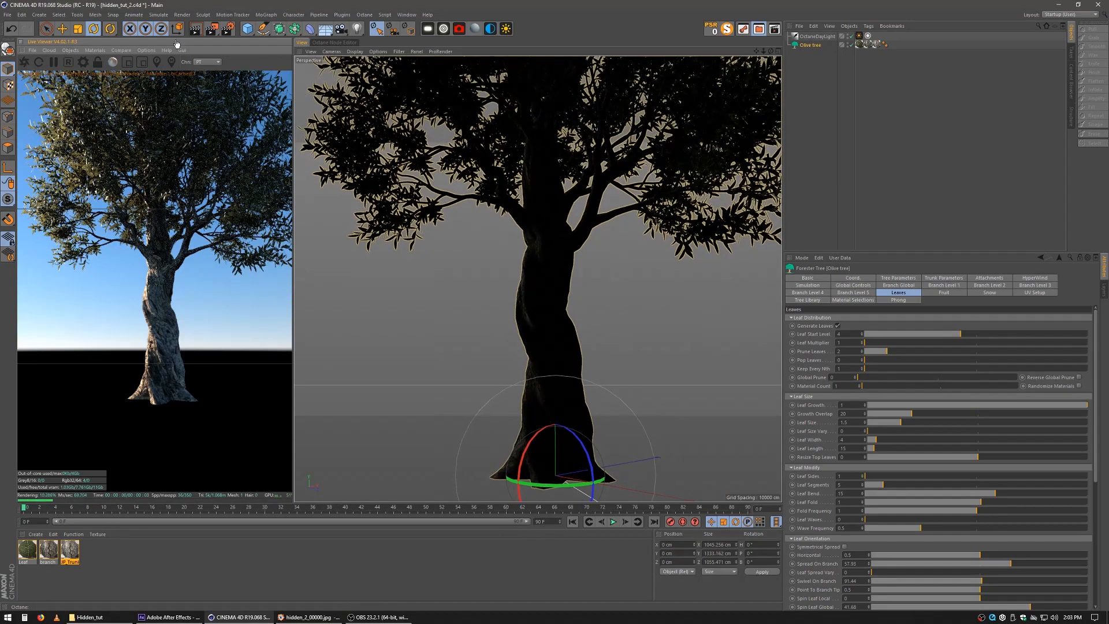
Load the INSTAGRAM render settings preset, make it the active setting and check its output dimensions.
{"action": "left_click", "coordinate": [228, 29]}
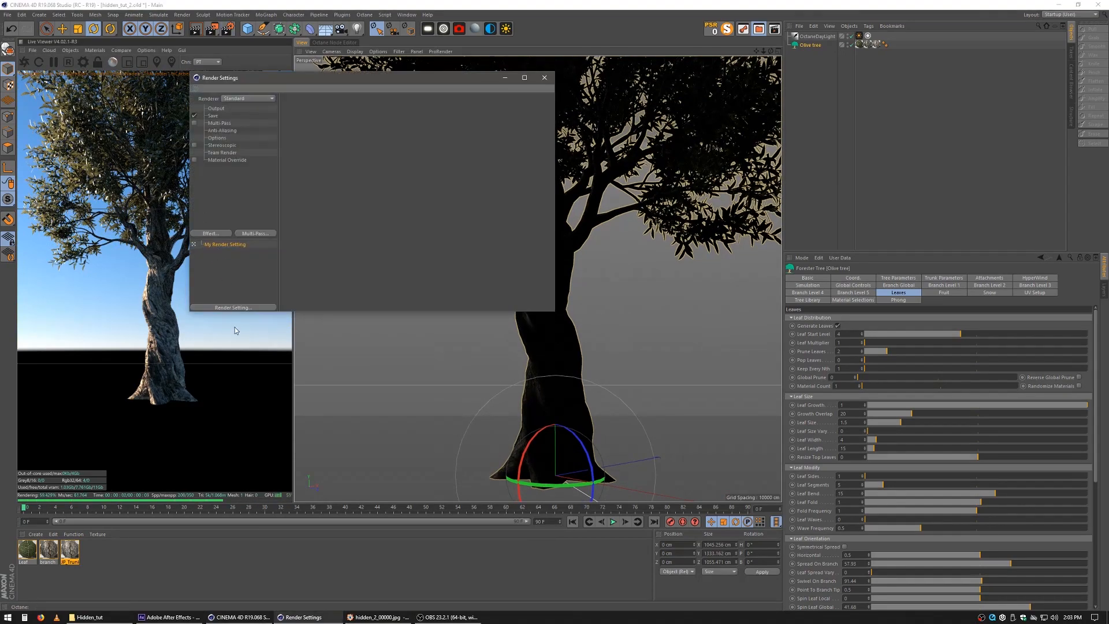
{"action": "left_click", "coordinate": [233, 308]}
{"action": "left_click", "coordinate": [391, 409]}
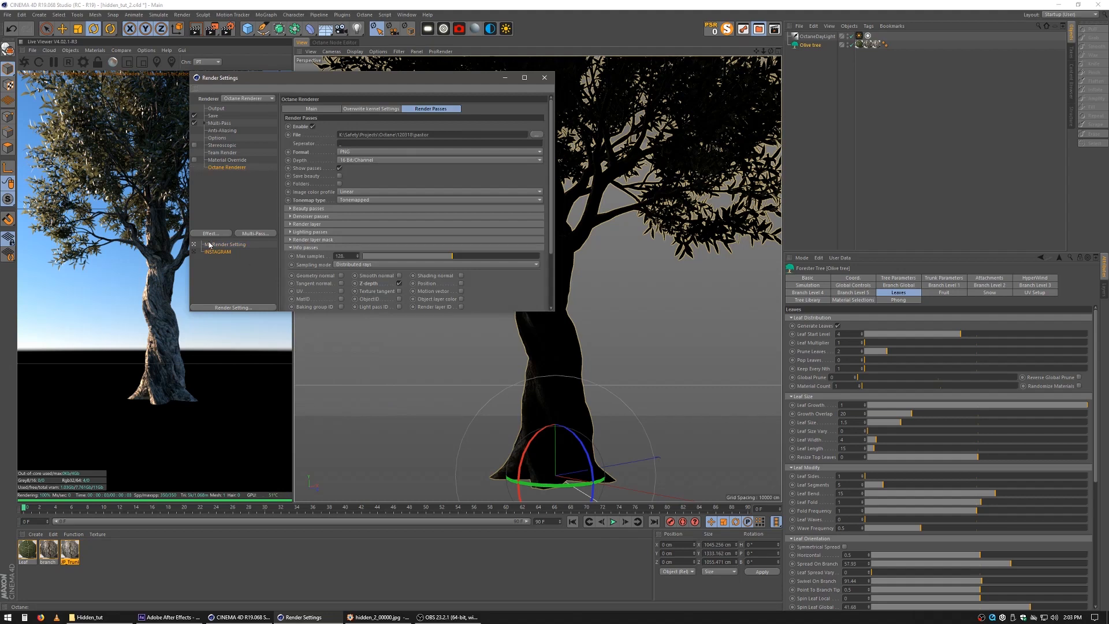
{"action": "left_click", "coordinate": [194, 252]}
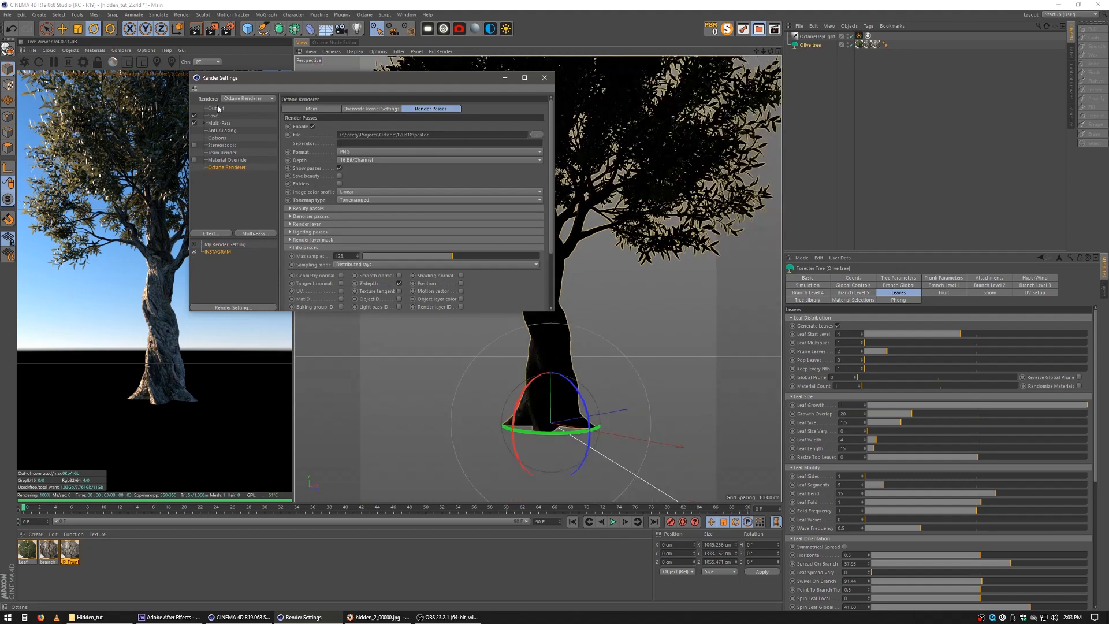
{"action": "left_click", "coordinate": [217, 109]}
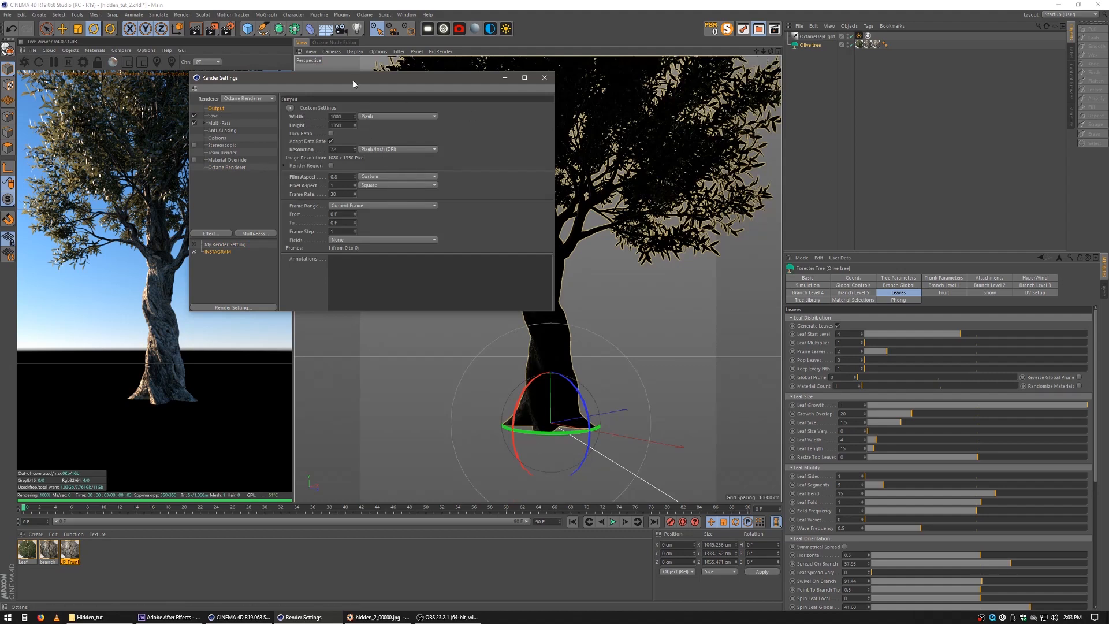
{"action": "left_click_drag", "start_coordinate": [354, 84], "coordinate": [366, 148]}
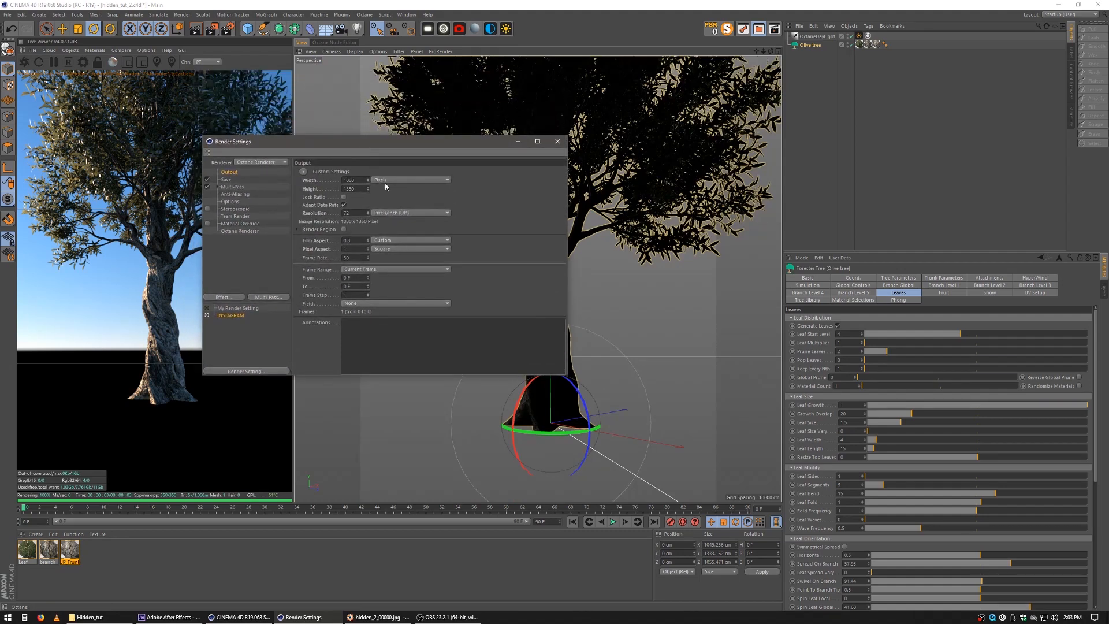
{"action": "left_click", "coordinate": [557, 142]}
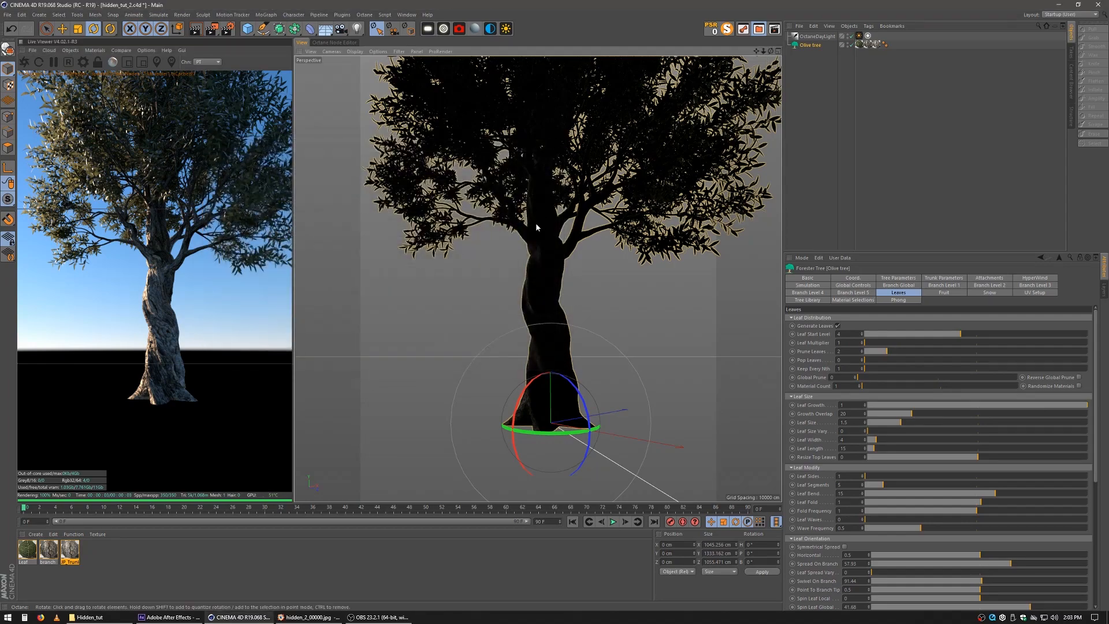
Turn off texture display in the perspective view and change its shading mode to Hidden Line.
{"action": "scroll", "coordinate": [537, 234], "scroll_direction": "up", "scroll_amount": 5}
{"action": "middle_click_drag", "start_coordinate": [550, 277], "coordinate": [521, 248], "text": "alt"}
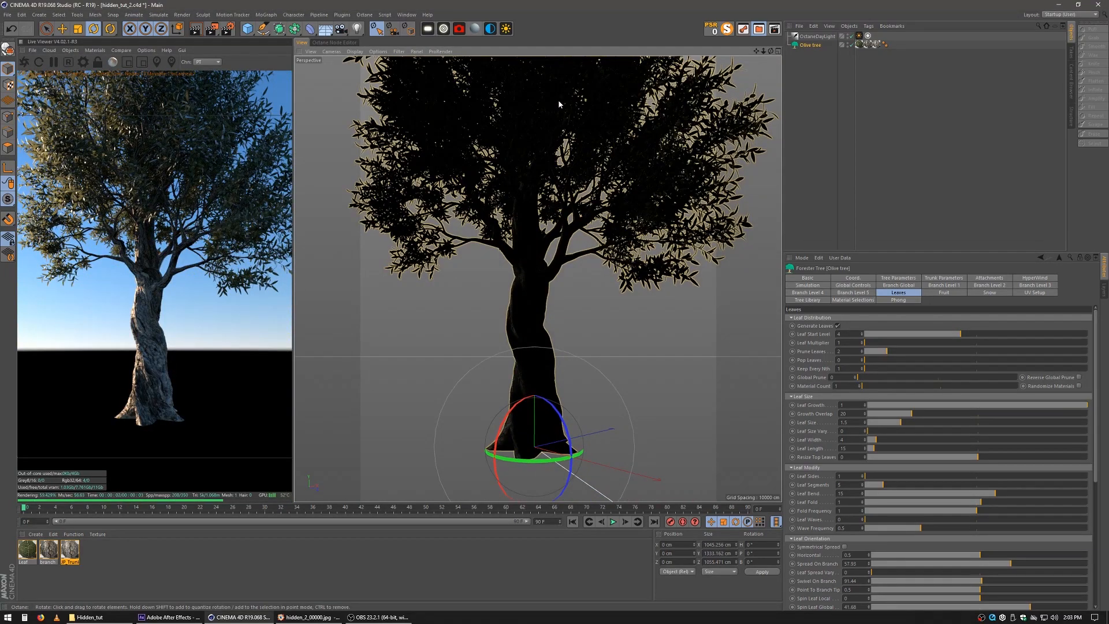
{"action": "middle_click_drag", "start_coordinate": [528, 289], "coordinate": [558, 298], "text": "alt"}
{"action": "mouse_move", "coordinate": [559, 295]}
{"action": "left_mouse_down", "text": "alt"}
{"action": "mouse_move", "coordinate": [555, 327]}
{"action": "mouse_move", "coordinate": [571, 314]}
{"action": "left_mouse_up", "text": "alt"}
{"action": "middle_click_drag", "start_coordinate": [572, 281], "coordinate": [523, 273], "text": "alt"}
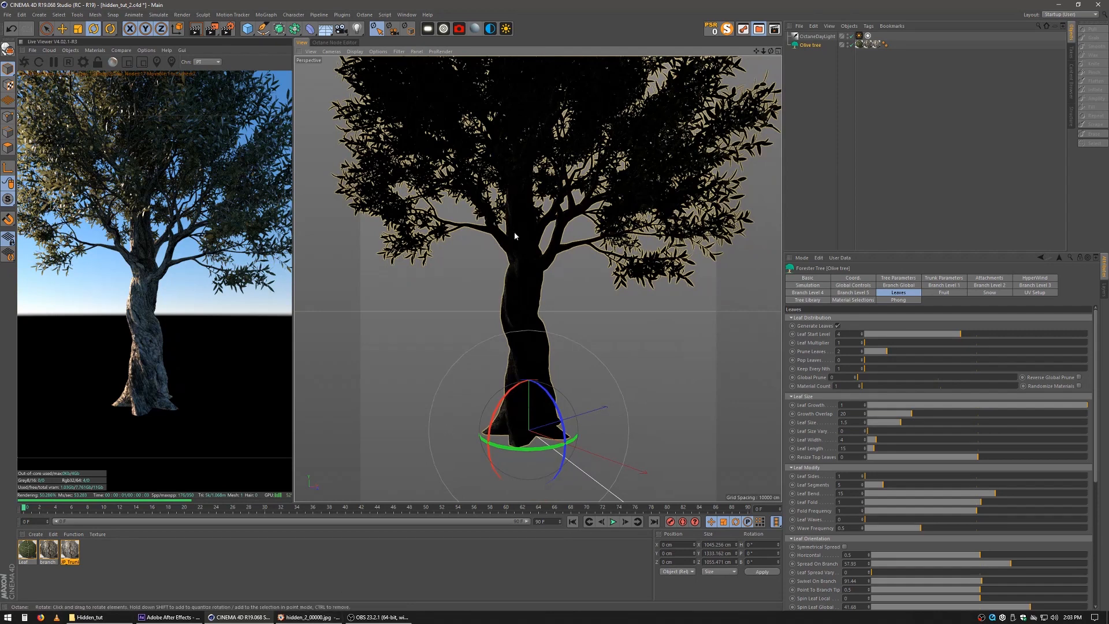
{"action": "left_click", "coordinate": [353, 52]}
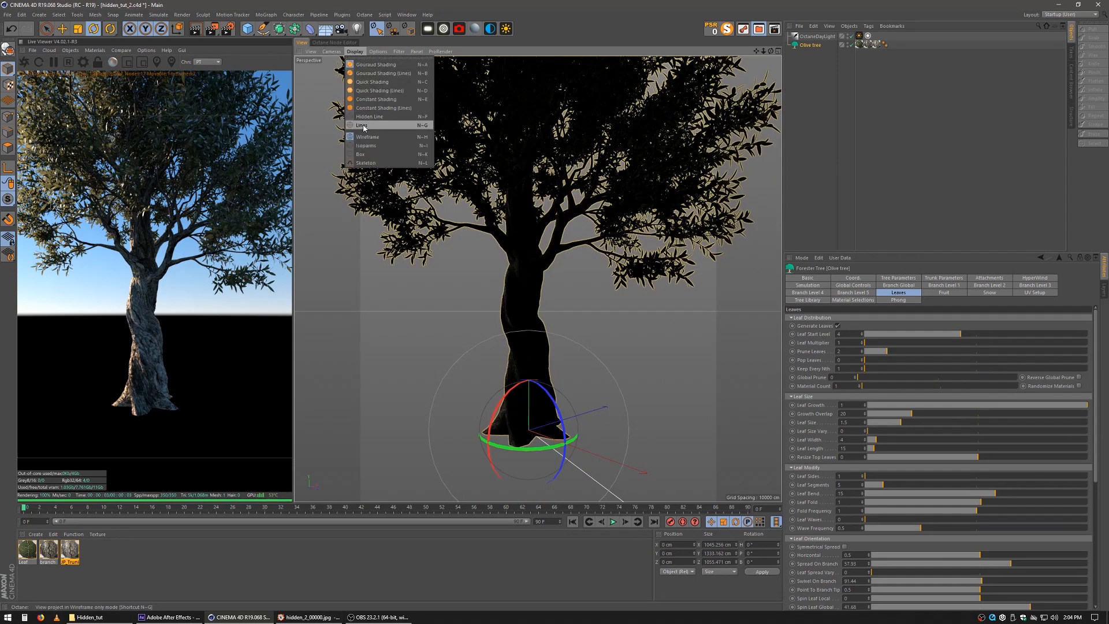
{"action": "left_click", "coordinate": [378, 51]}
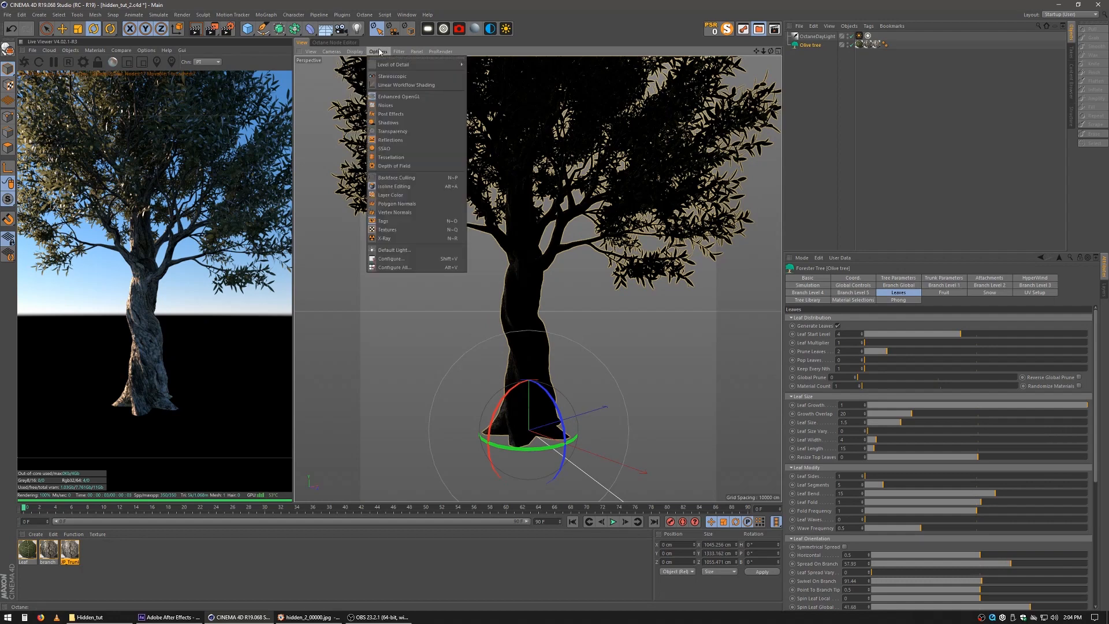
{"action": "left_click", "coordinate": [396, 232]}
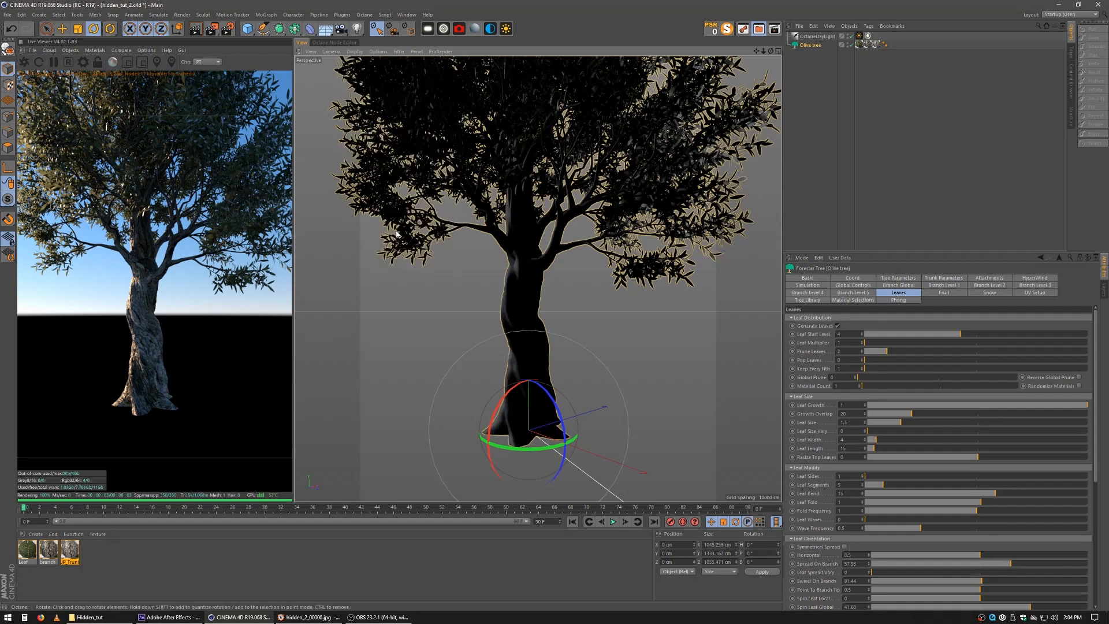
{"action": "left_click", "coordinate": [349, 51]}
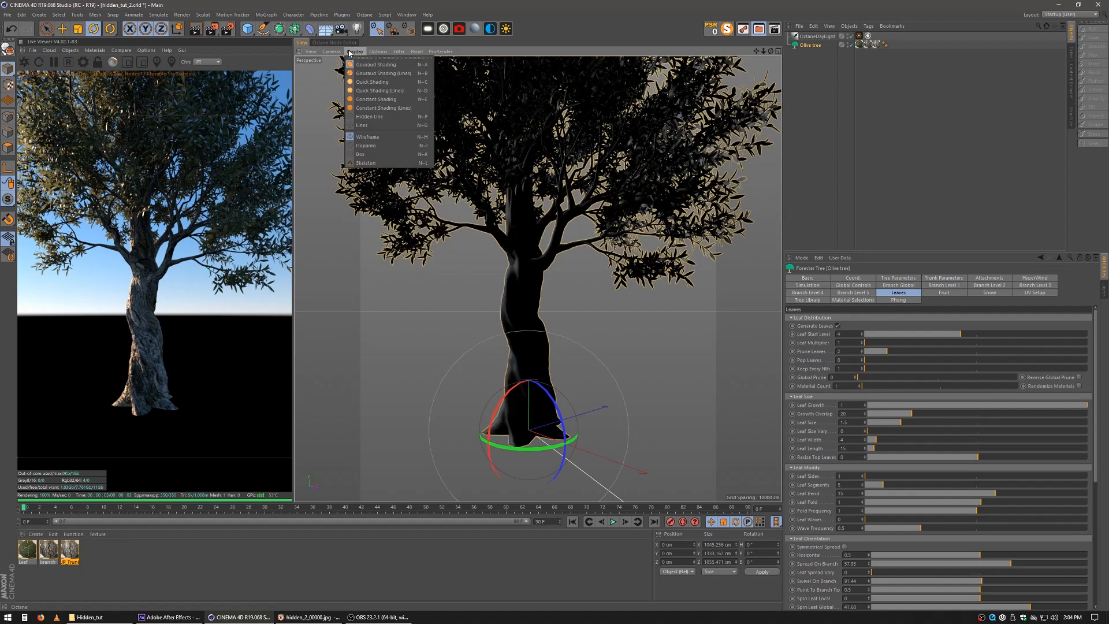
{"action": "left_click", "coordinate": [367, 119]}
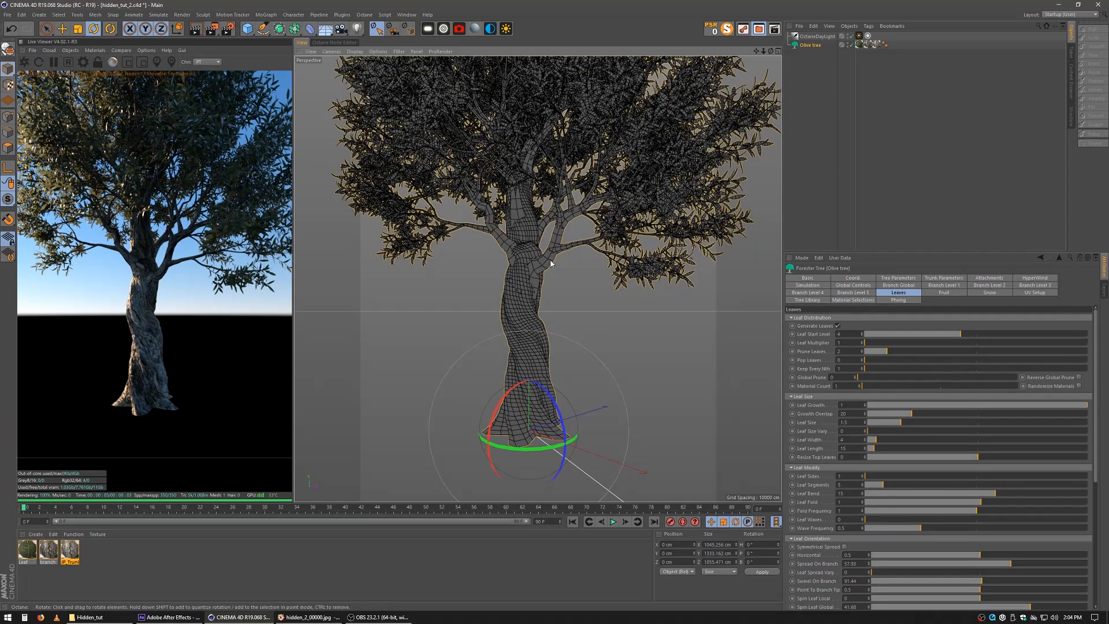
Narrow the Live Viewer slightly to widen the perspective view, and pause the Octane live render.
{"action": "left_click_drag", "start_coordinate": [551, 263], "coordinate": [554, 228], "text": "alt"}
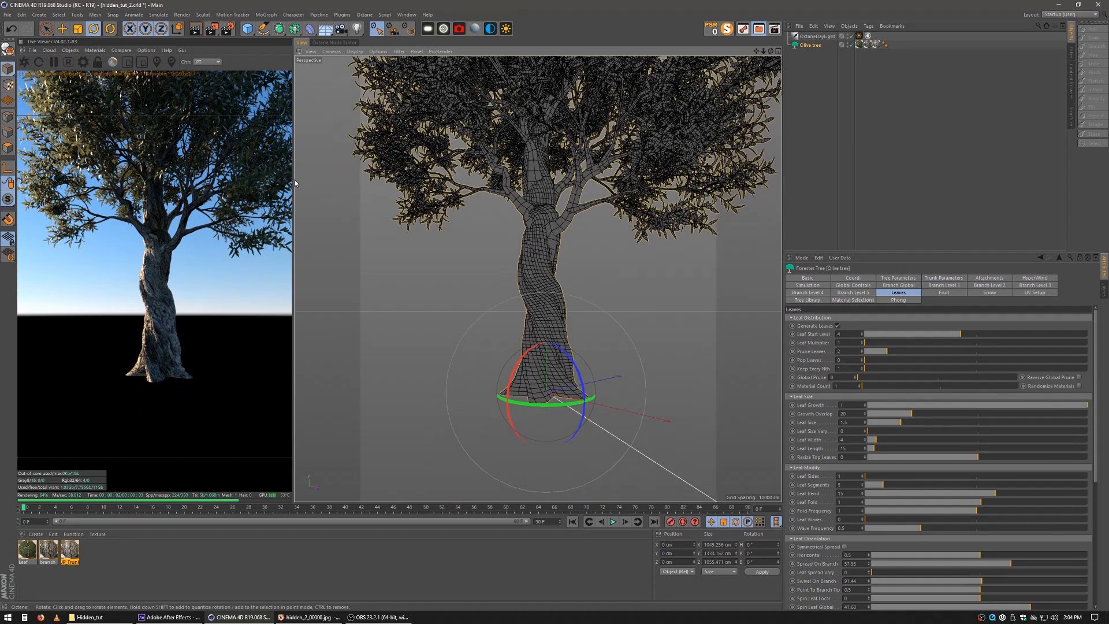
{"action": "left_click_drag", "start_coordinate": [294, 182], "coordinate": [285, 183]}
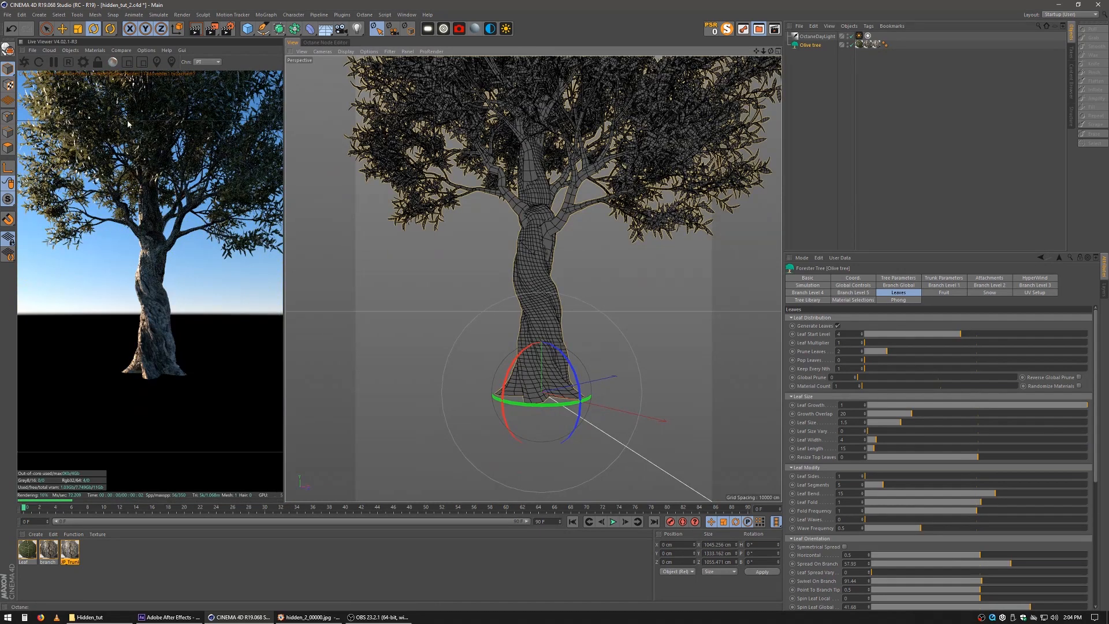
{"action": "left_click", "coordinate": [53, 62]}
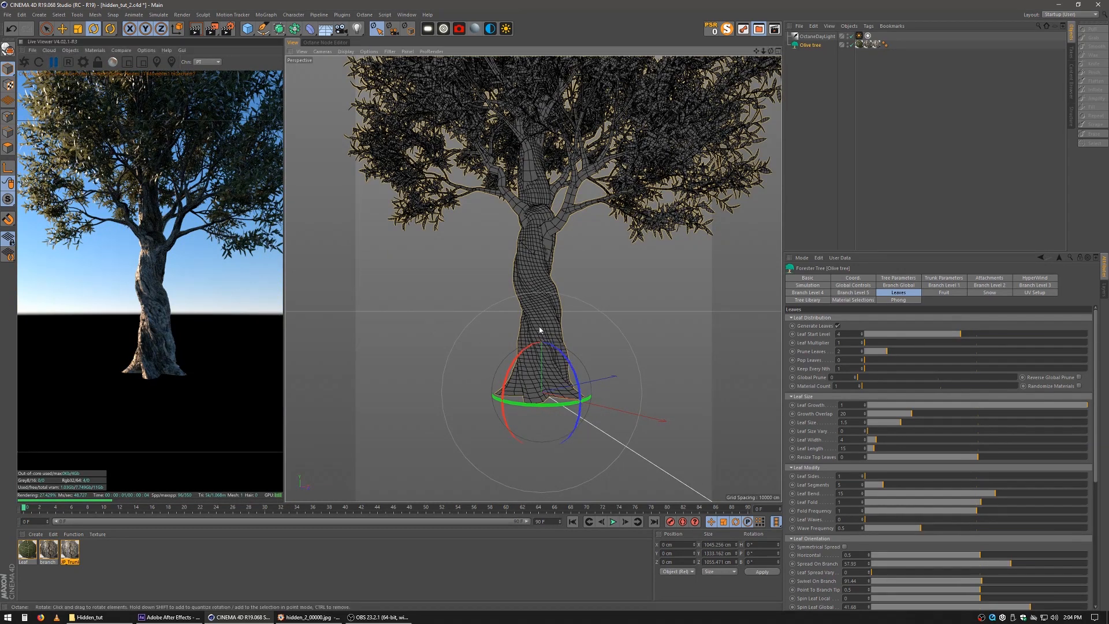
Add a circle spline and set its radius to 5 cm.
{"action": "middle_click_drag", "start_coordinate": [540, 330], "coordinate": [530, 340], "text": "alt"}
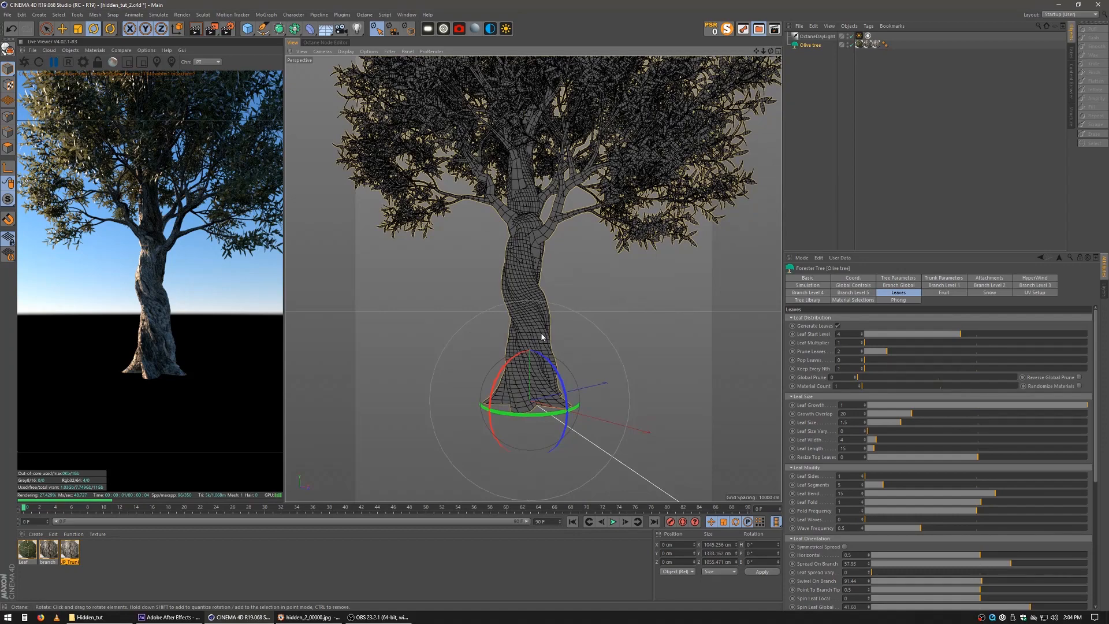
{"action": "right_click_drag", "start_coordinate": [533, 344], "coordinate": [548, 340], "text": "alt"}
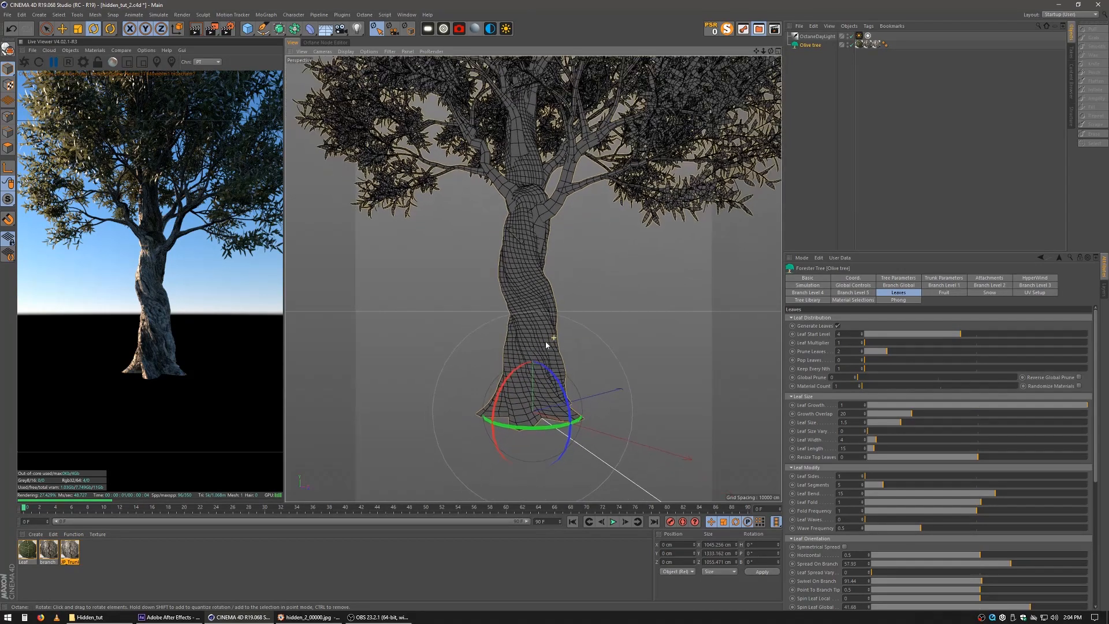
{"action": "middle_click_drag", "start_coordinate": [548, 339], "coordinate": [522, 376], "text": "alt"}
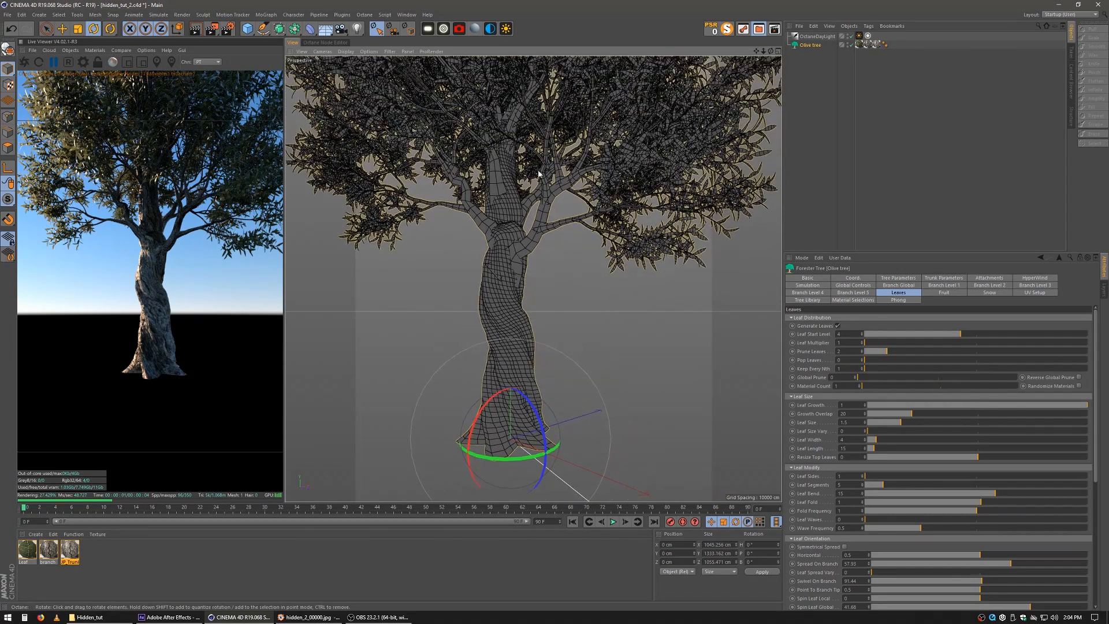
{"action": "middle_click_drag", "start_coordinate": [519, 227], "coordinate": [525, 188], "text": "alt"}
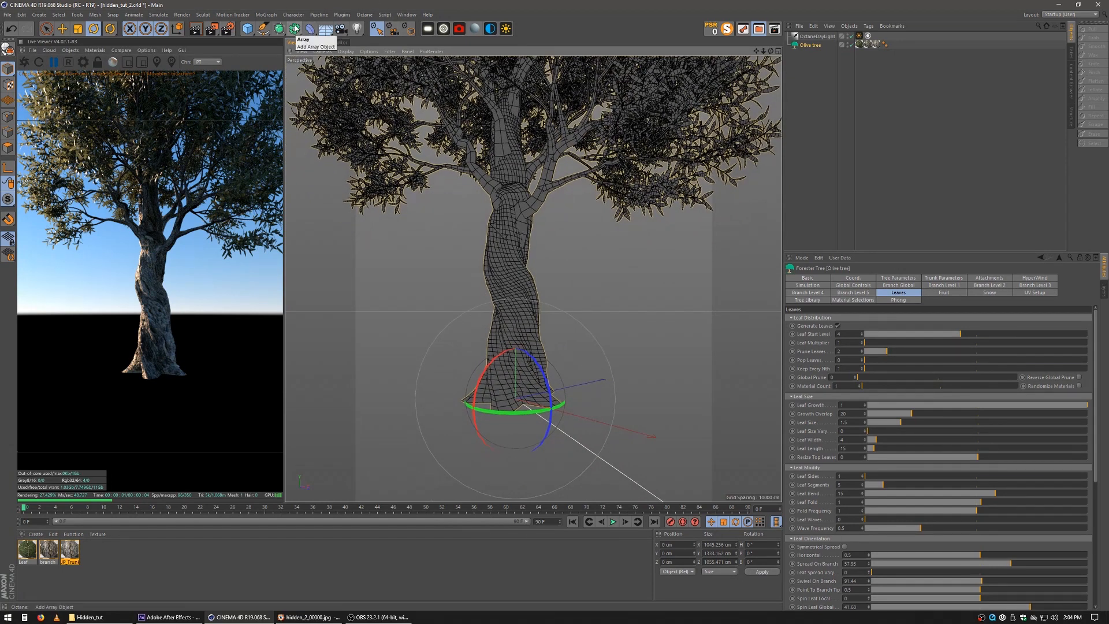
{"action": "left_click", "coordinate": [263, 28]}
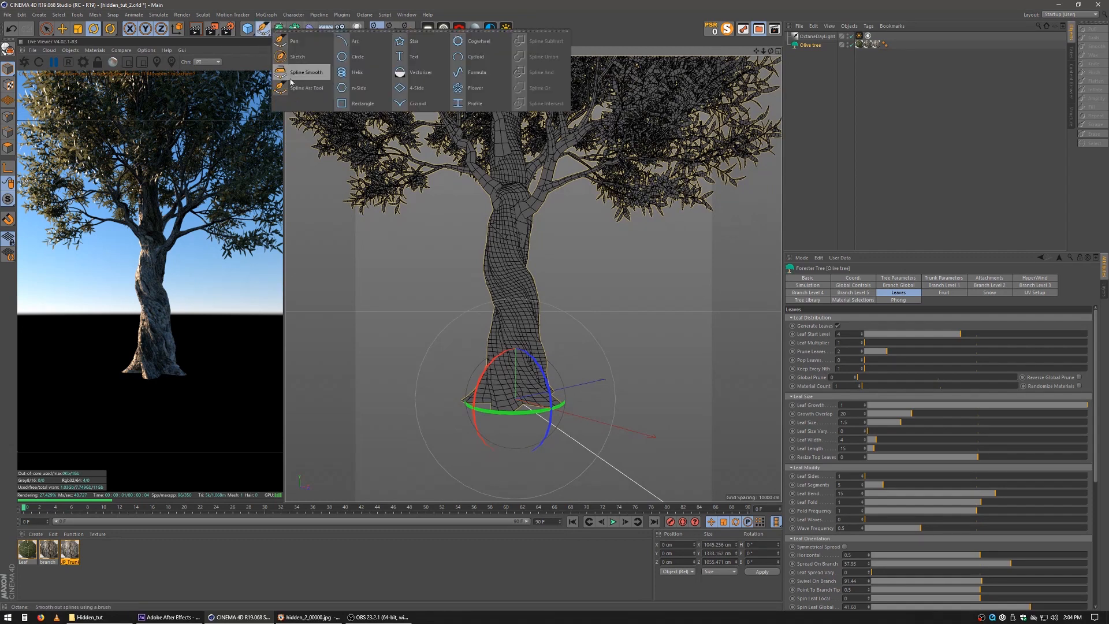
{"action": "left_click", "coordinate": [347, 56]}
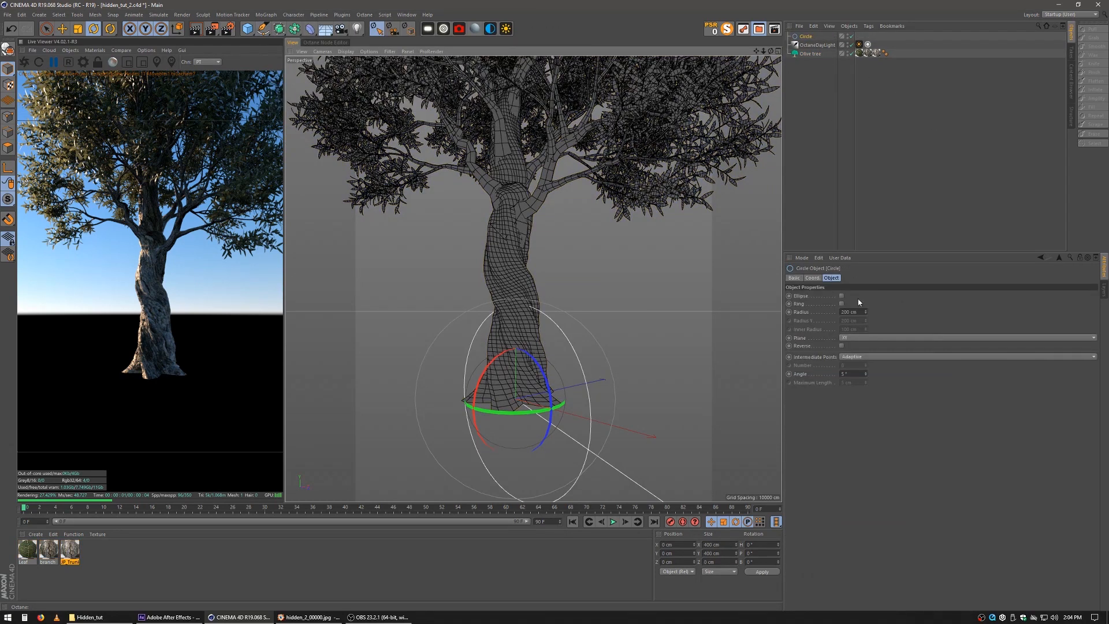
{"action": "left_click", "coordinate": [845, 312]}
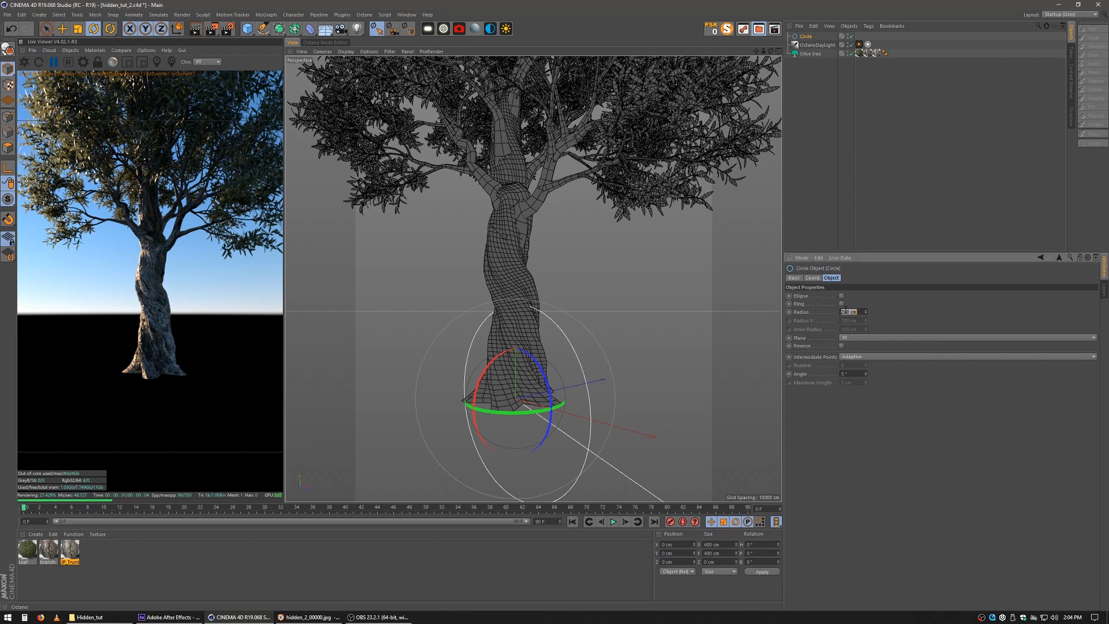
{"action": "type", "text": "5"}
{"action": "key", "text": "Return"}
Add a Sweep generator and make the circle spline its child as the profile.
{"action": "left_click", "coordinate": [293, 29]}
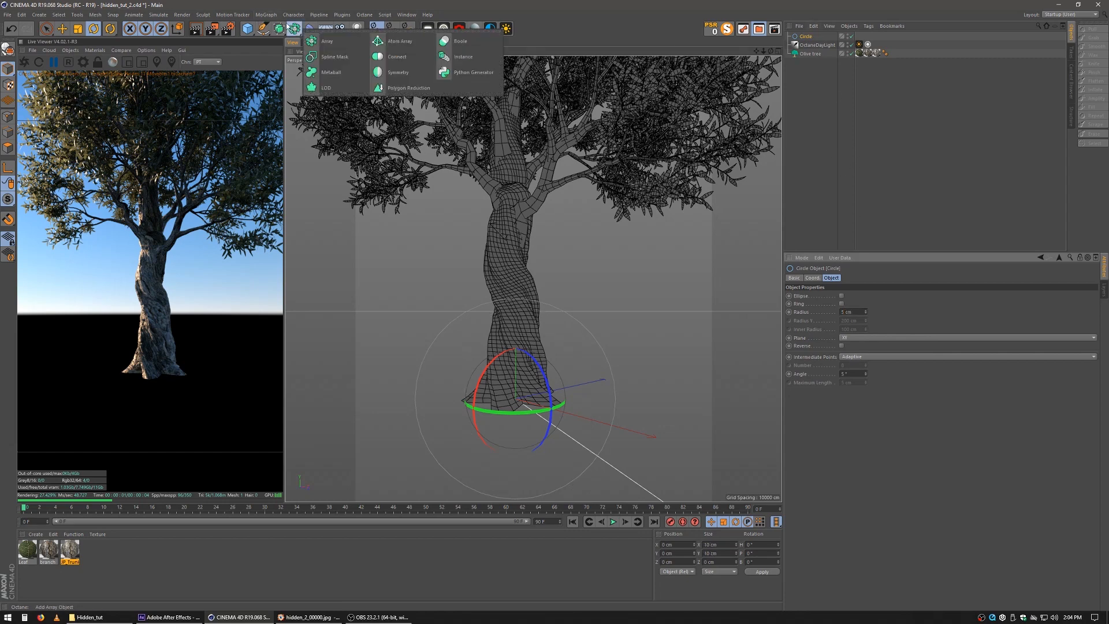
{"action": "left_click", "coordinate": [279, 28]}
{"action": "left_click", "coordinate": [313, 72]}
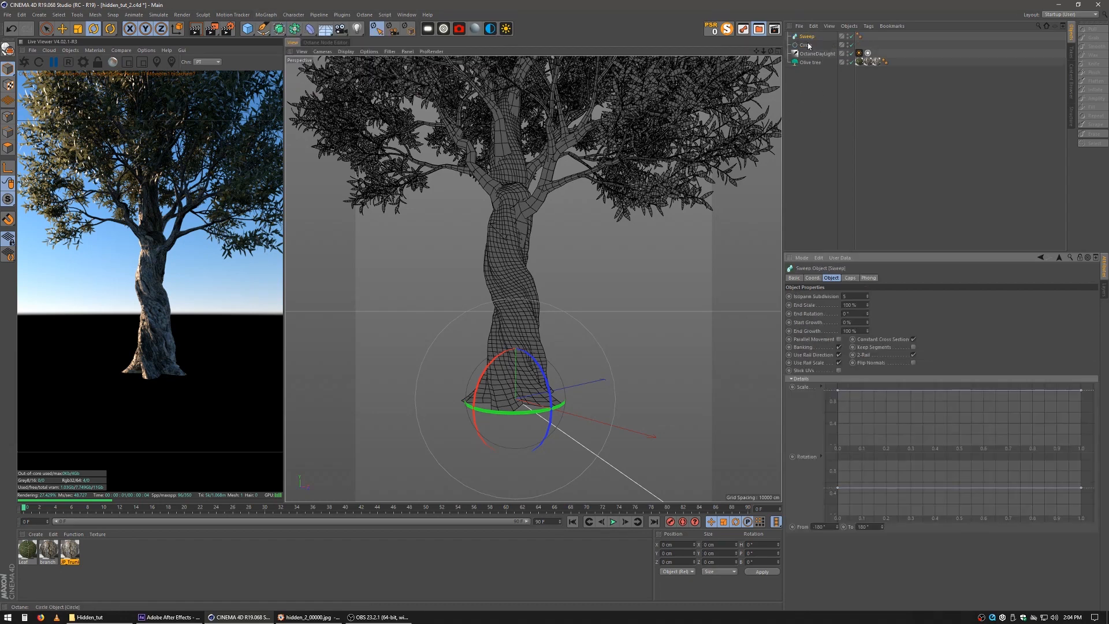
{"action": "left_click_drag", "start_coordinate": [808, 46], "coordinate": [809, 37]}
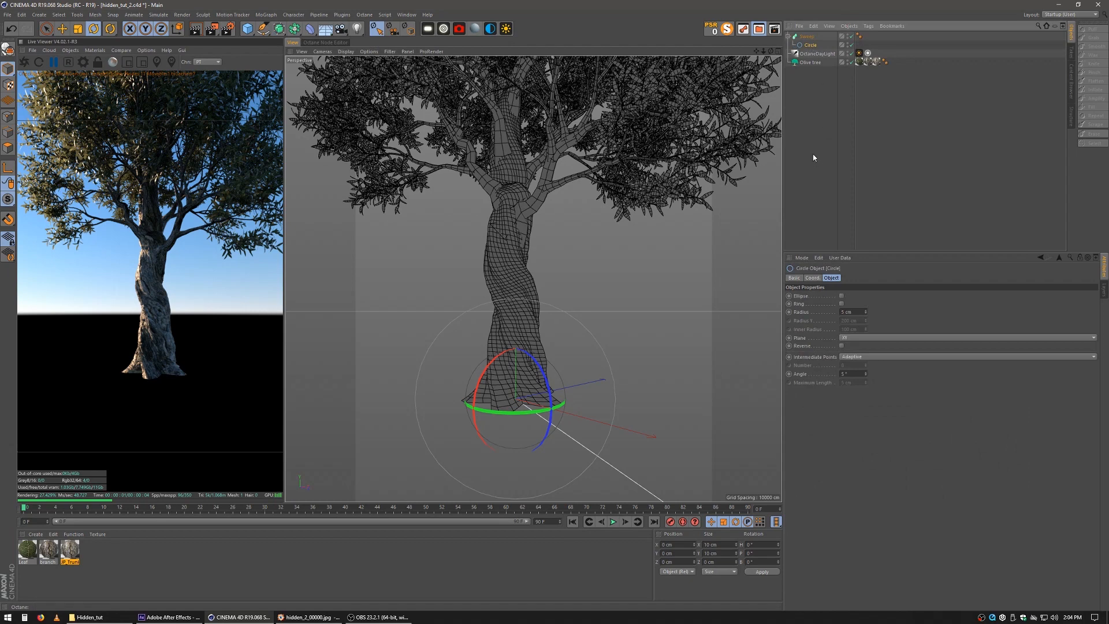
Activate the Sketch spline tool and frame the olive tree's trunk for drawing.
{"action": "left_click", "coordinate": [262, 30]}
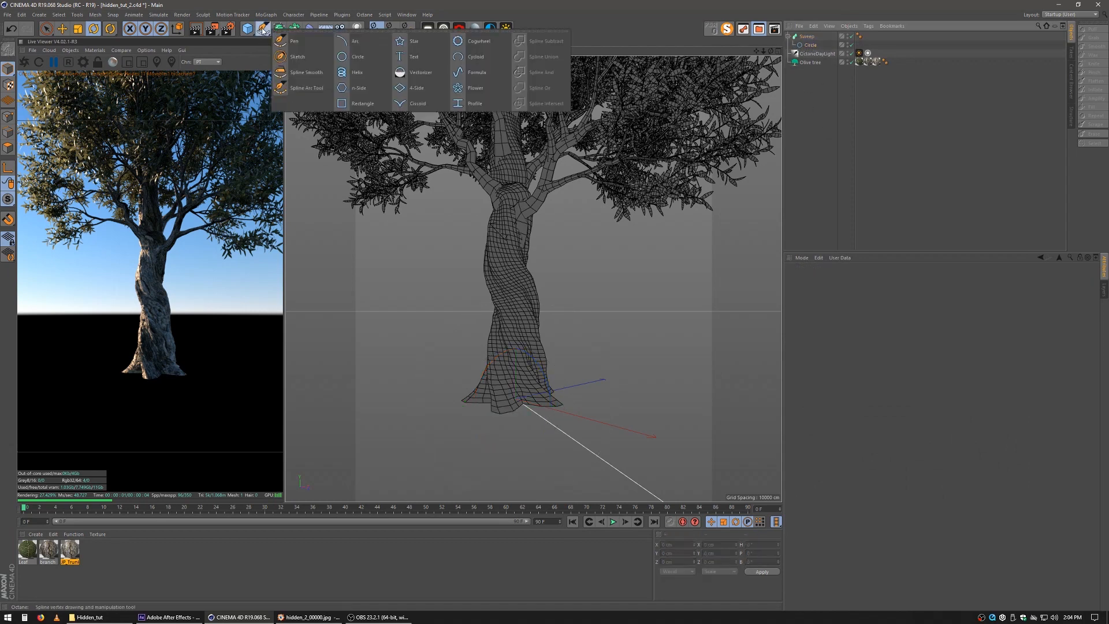
{"action": "left_click", "coordinate": [302, 57]}
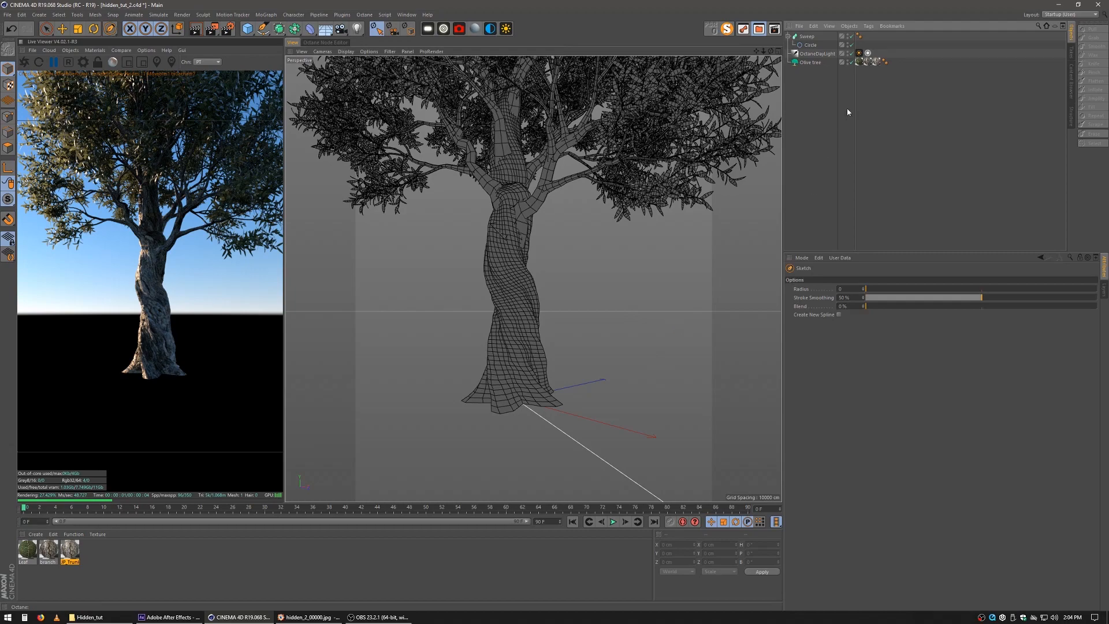
{"action": "scroll", "coordinate": [489, 295], "scroll_direction": "up", "scroll_amount": 4}
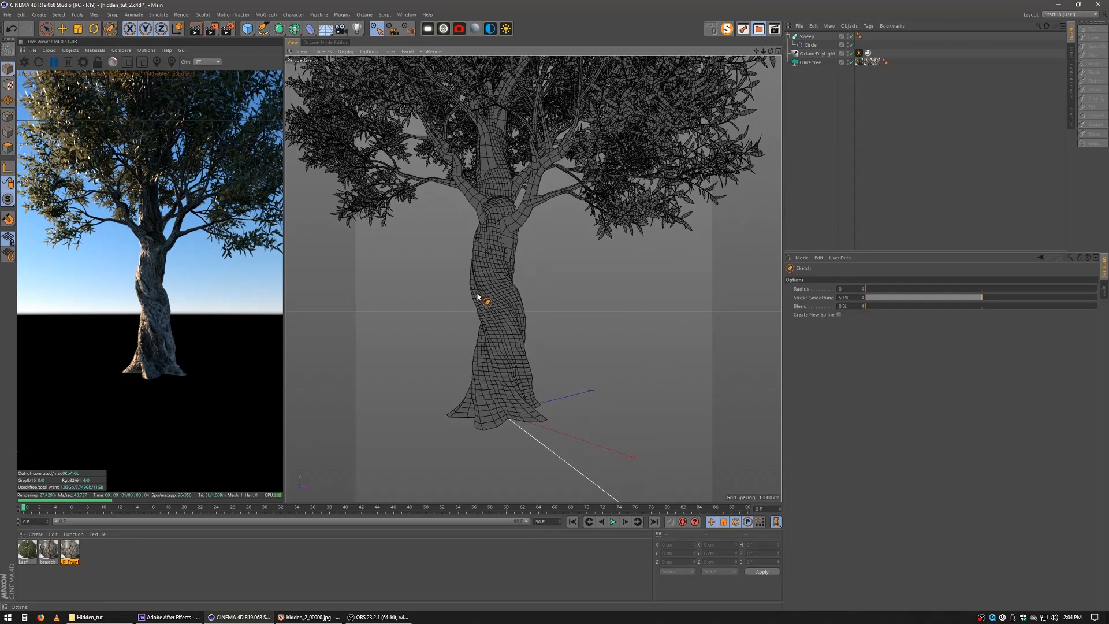
{"action": "mouse_move", "coordinate": [493, 305]}
{"action": "left_mouse_down", "text": "alt"}
{"action": "mouse_move", "coordinate": [434, 299]}
{"action": "mouse_move", "coordinate": [497, 304]}
{"action": "left_mouse_up", "text": "alt"}
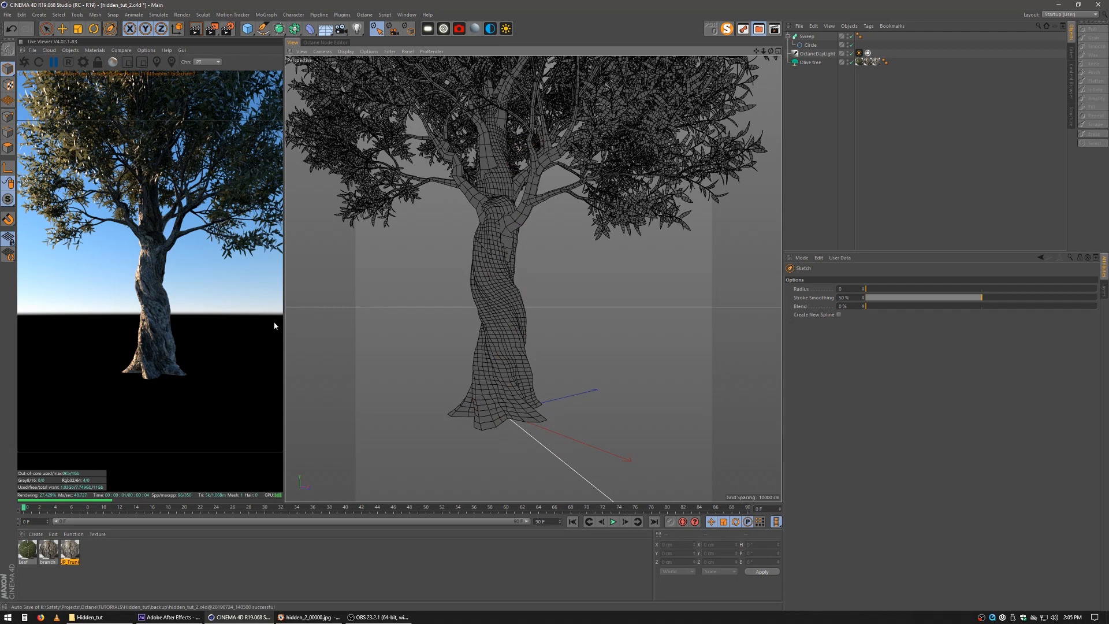
Enable snapping and turn on Polygon Snap so sketched splines stick to the tree surface.
{"action": "left_click", "coordinate": [9, 220]}
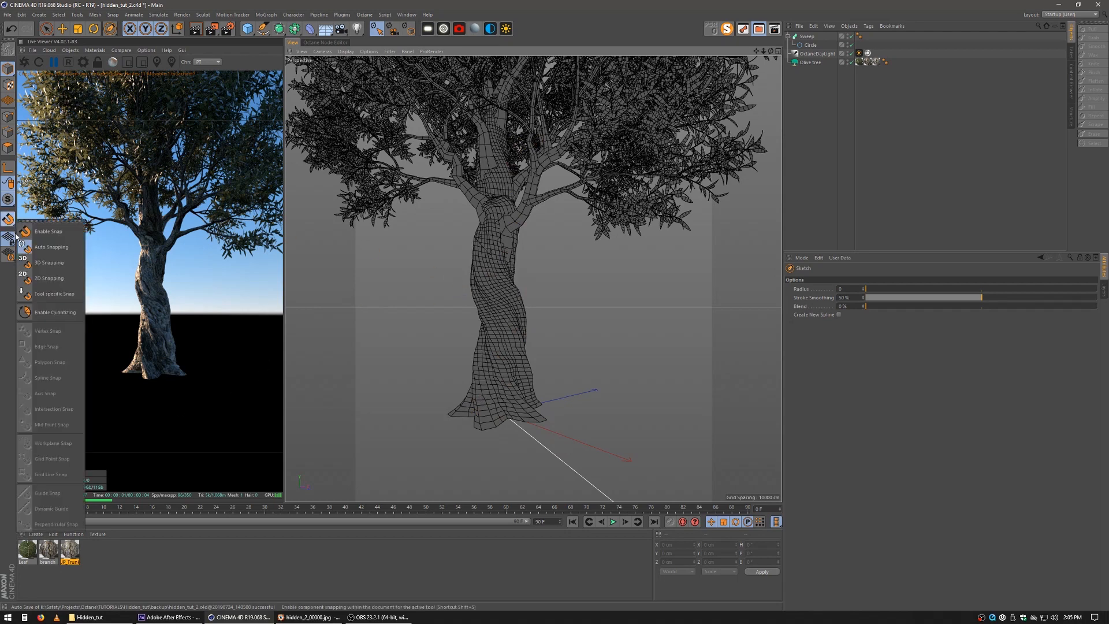
{"action": "left_click", "coordinate": [35, 233]}
{"action": "left_click", "coordinate": [8, 220]}
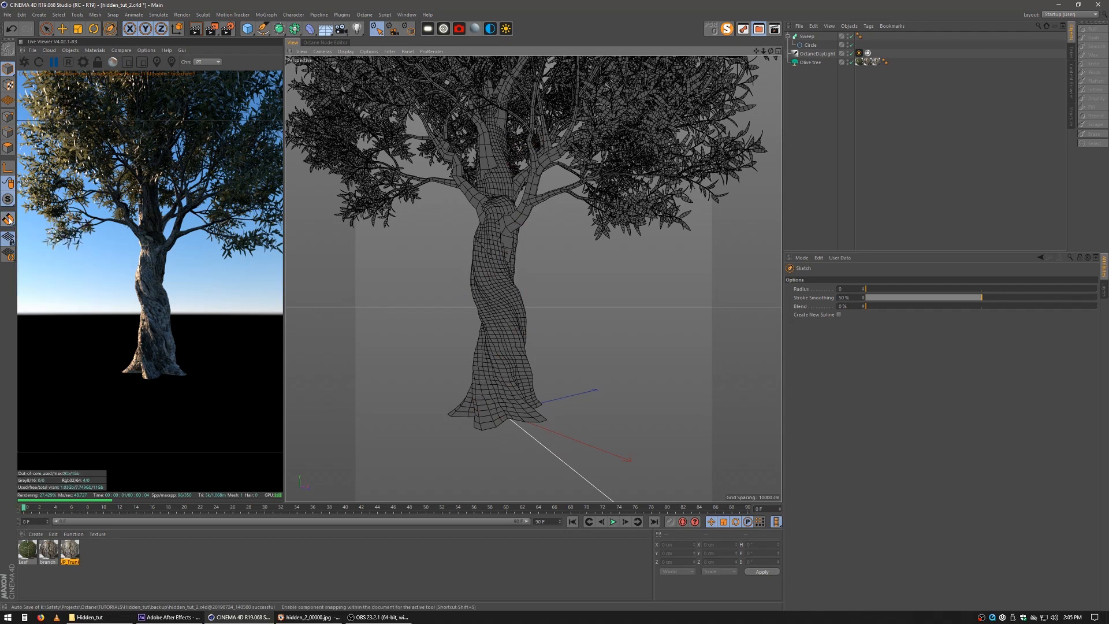
{"action": "left_click", "coordinate": [57, 331]}
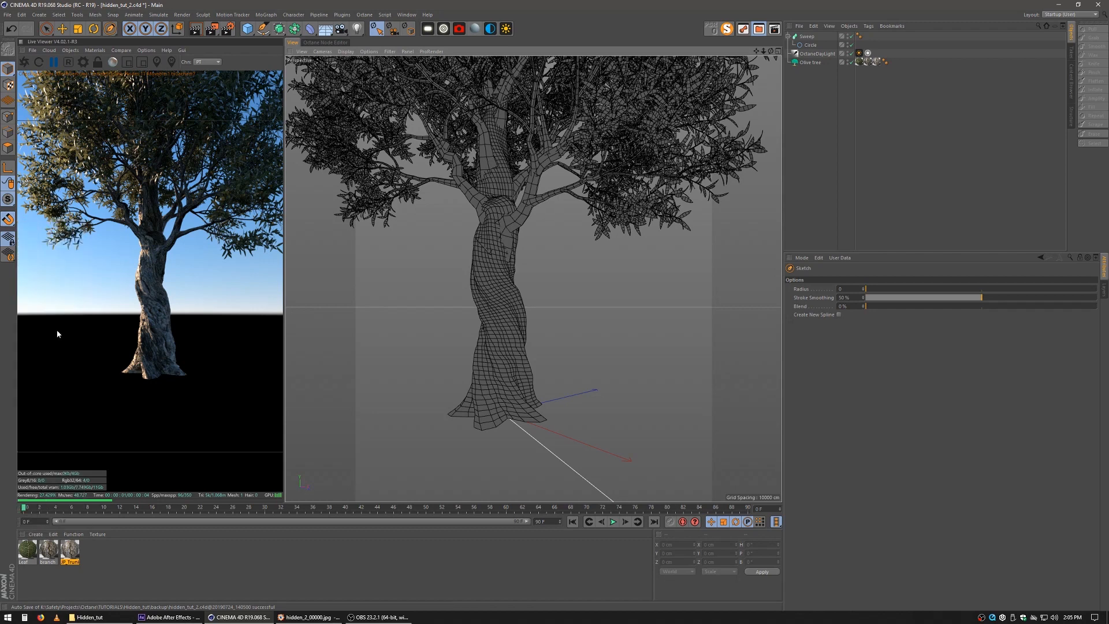
{"action": "left_click", "coordinate": [9, 219]}
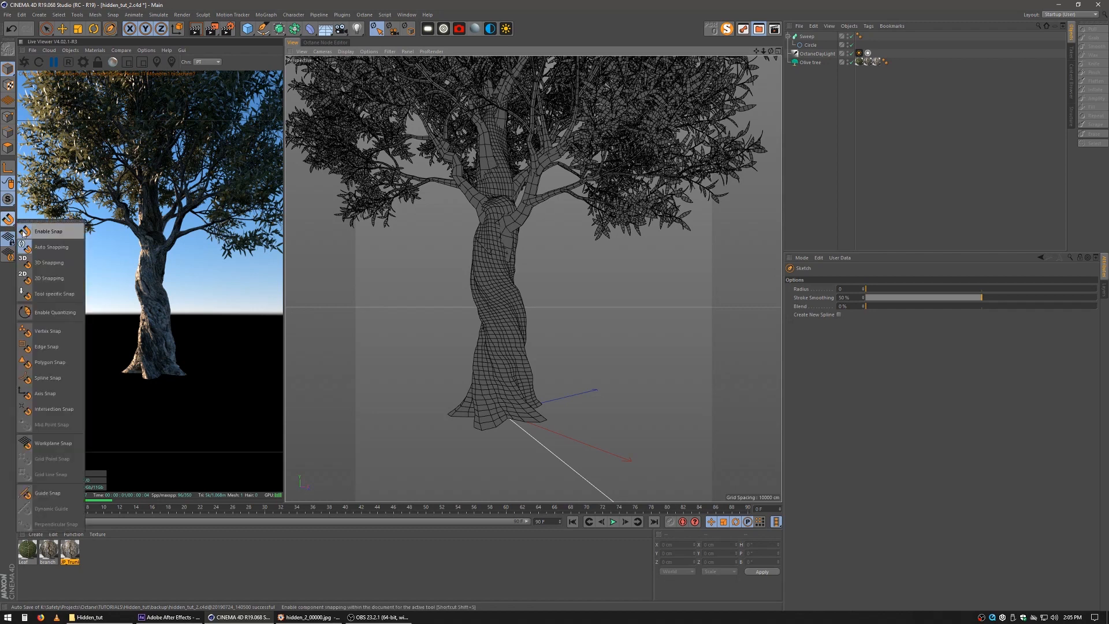
{"action": "left_click", "coordinate": [49, 362]}
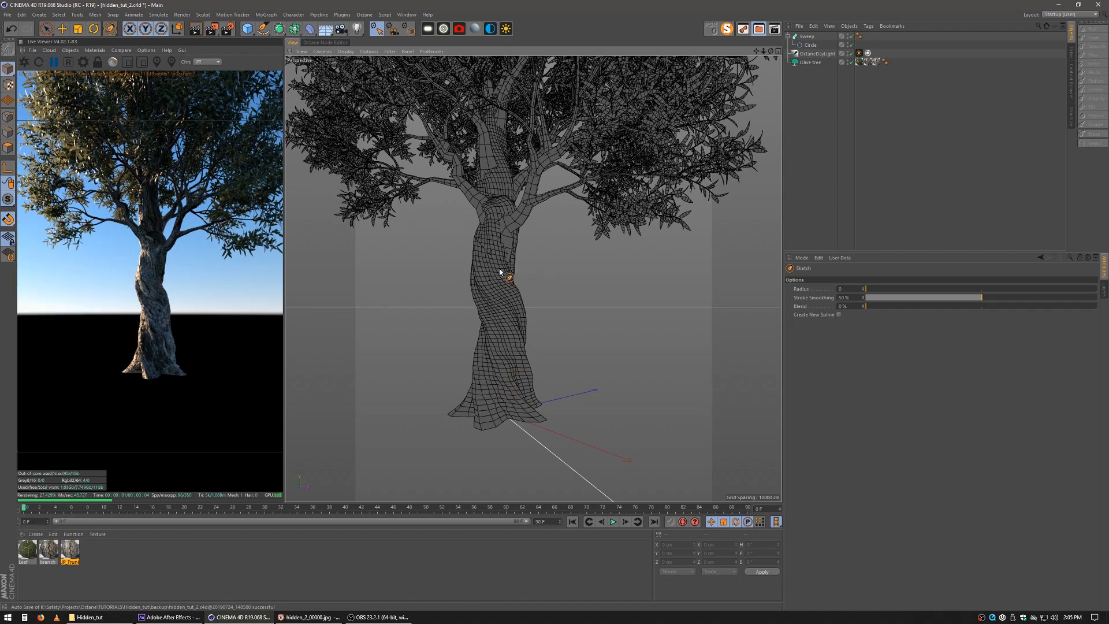
Toggle Polygon Snap, try sketching a vine spline down the front of the trunk, and undo it.
{"action": "left_click", "coordinate": [8, 219]}
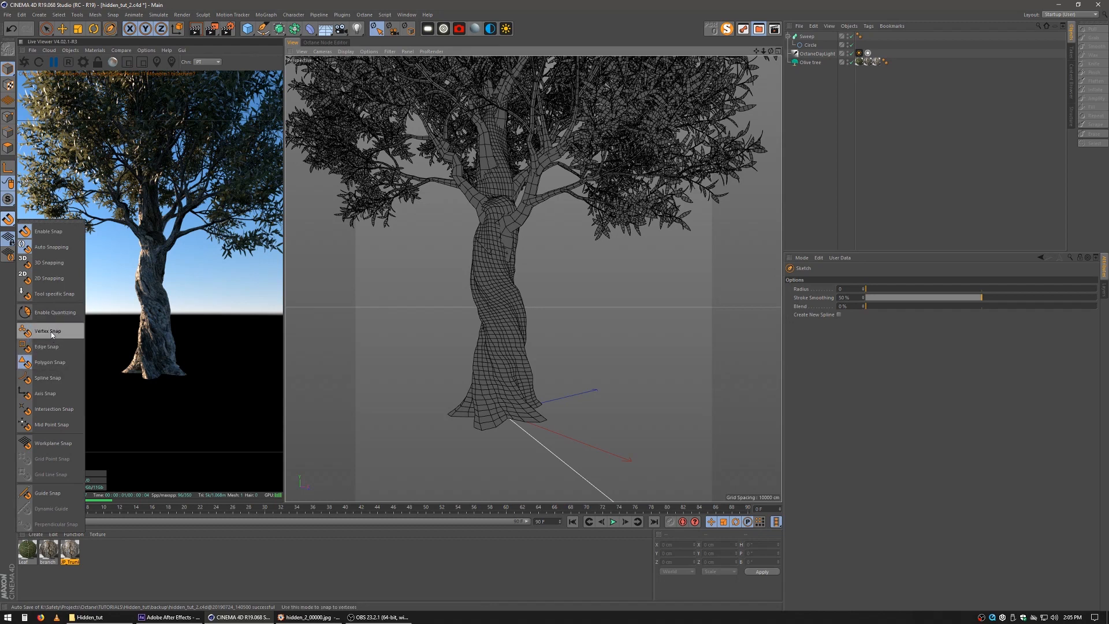
{"action": "left_click", "coordinate": [51, 363]}
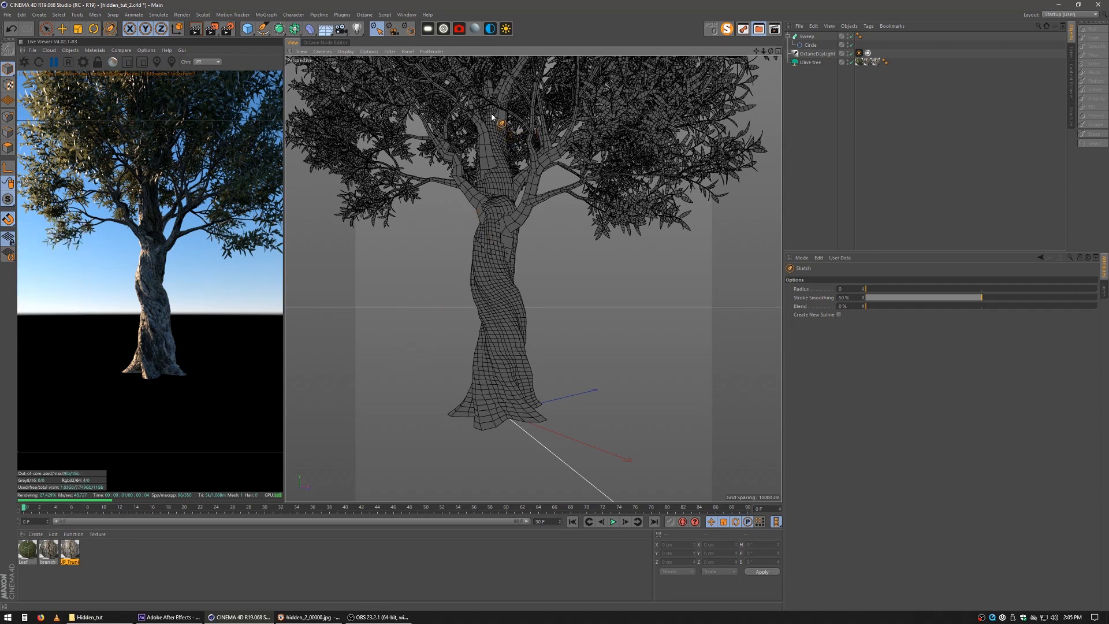
{"action": "left_click_drag", "start_coordinate": [491, 118], "coordinate": [493, 220]}
{"action": "mouse_move", "coordinate": [495, 264]}
{"action": "left_mouse_down"}
{"action": "mouse_move", "coordinate": [507, 362]}
{"action": "mouse_move", "coordinate": [482, 429]}
{"action": "left_mouse_up"}
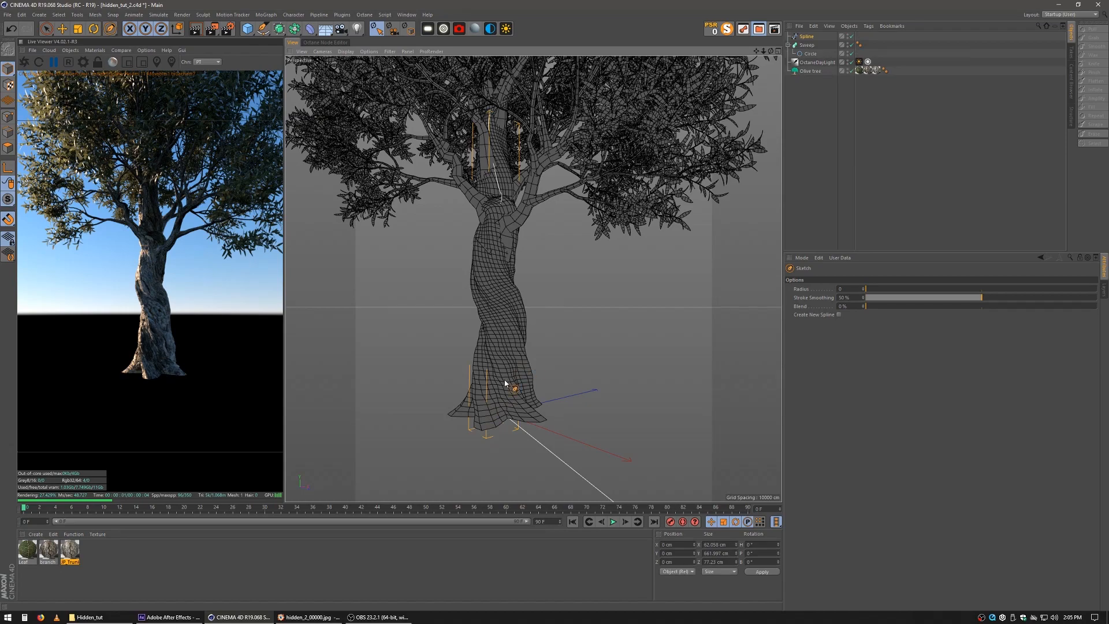
{"action": "mouse_move", "coordinate": [505, 380]}
{"action": "left_mouse_down", "text": "alt"}
{"action": "mouse_move", "coordinate": [511, 352]}
{"action": "mouse_move", "coordinate": [412, 352]}
{"action": "mouse_move", "coordinate": [520, 336]}
{"action": "mouse_move", "coordinate": [510, 342]}
{"action": "left_mouse_up", "text": "alt"}
{"action": "key", "text": "ctrl+z"}
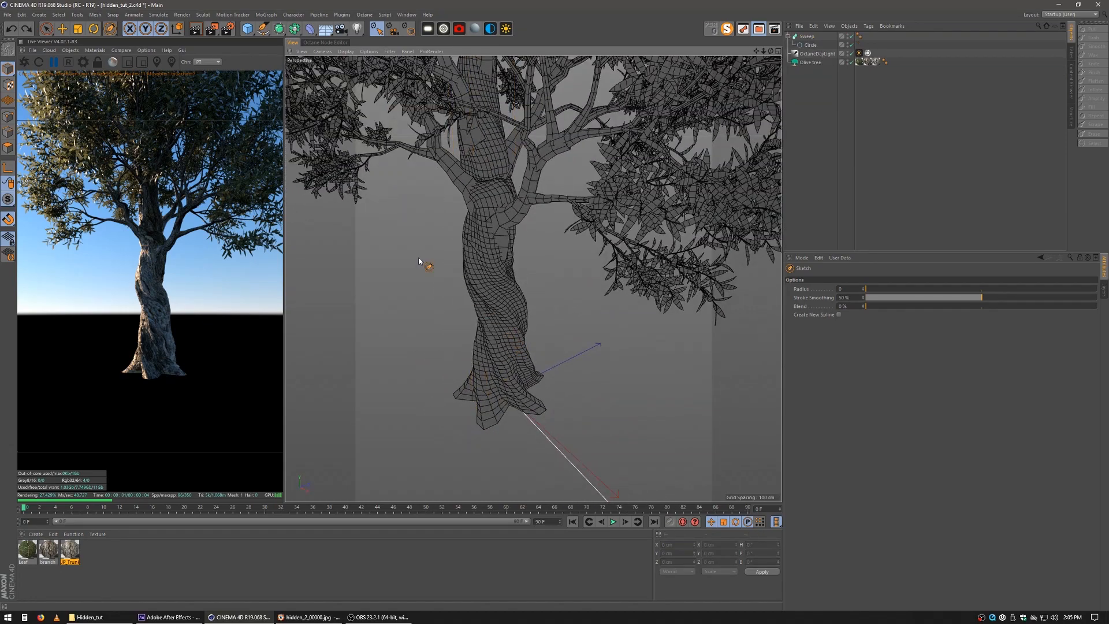
Switch snapping off and on again, and reactivate Polygon Snap.
{"action": "left_click", "coordinate": [8, 219]}
{"action": "left_click", "coordinate": [36, 233]}
{"action": "left_click", "coordinate": [8, 220]}
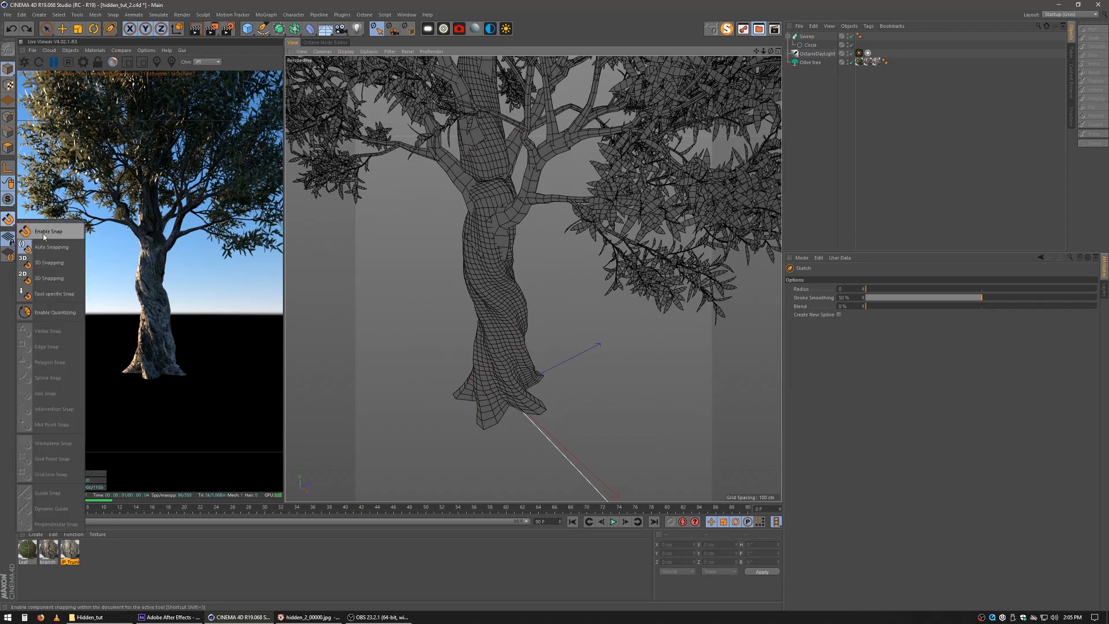
{"action": "left_click", "coordinate": [43, 233]}
{"action": "left_click", "coordinate": [8, 220]}
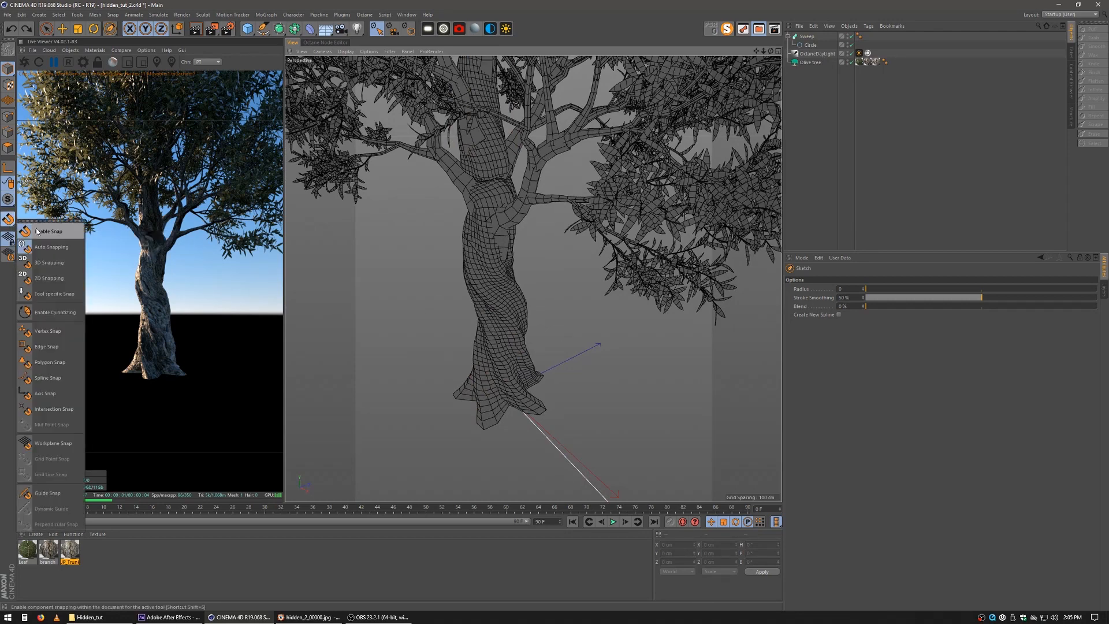
{"action": "left_click", "coordinate": [55, 363]}
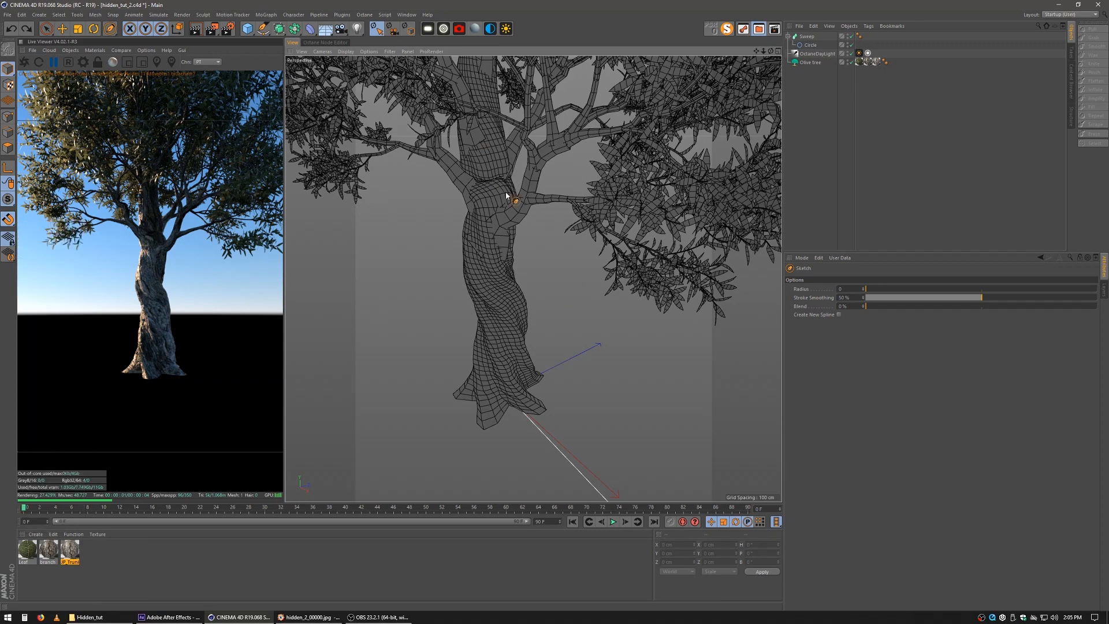
Sketch a winding spline from the upper trunk to the base and place it in the Sweep below the circle profile.
{"action": "left_click_drag", "start_coordinate": [507, 196], "coordinate": [550, 257], "text": "alt"}
{"action": "left_click_drag", "start_coordinate": [510, 177], "coordinate": [516, 215], "text": "alt"}
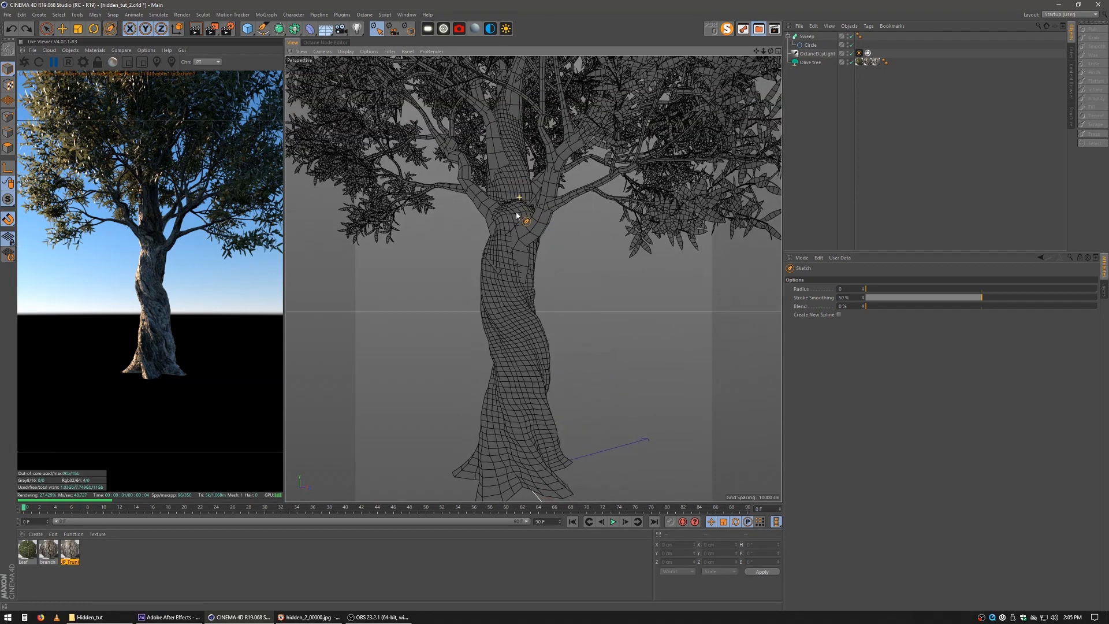
{"action": "mouse_move", "coordinate": [504, 109]}
{"action": "left_mouse_down"}
{"action": "mouse_move", "coordinate": [519, 156]}
{"action": "mouse_move", "coordinate": [498, 255]}
{"action": "mouse_move", "coordinate": [519, 434]}
{"action": "mouse_move", "coordinate": [483, 496]}
{"action": "left_mouse_up"}
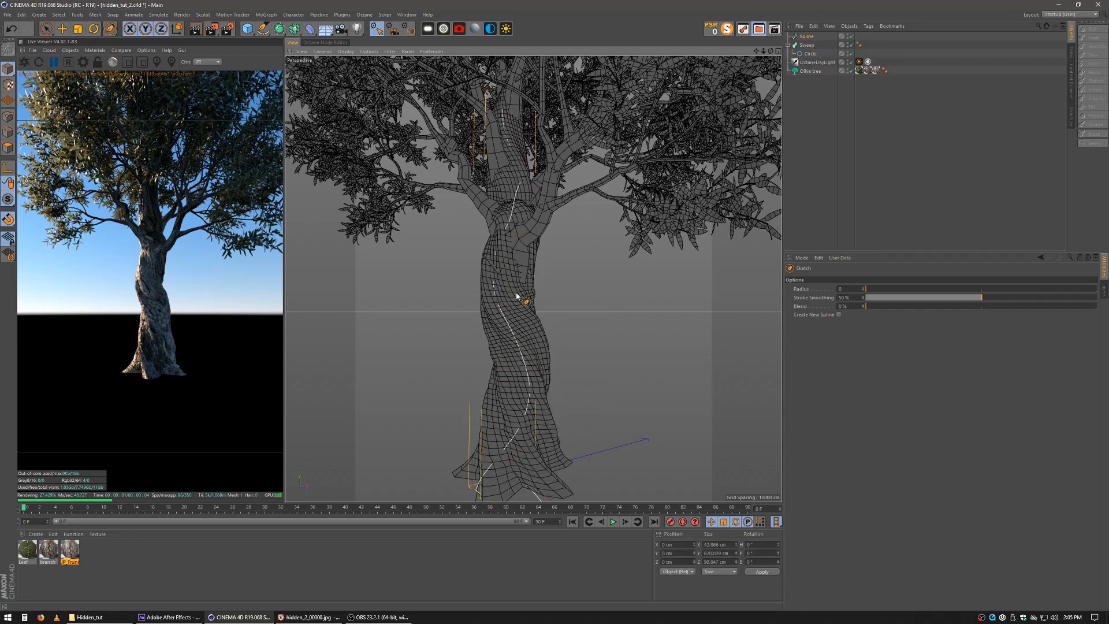
{"action": "left_click_drag", "start_coordinate": [517, 296], "coordinate": [694, 231], "text": "alt"}
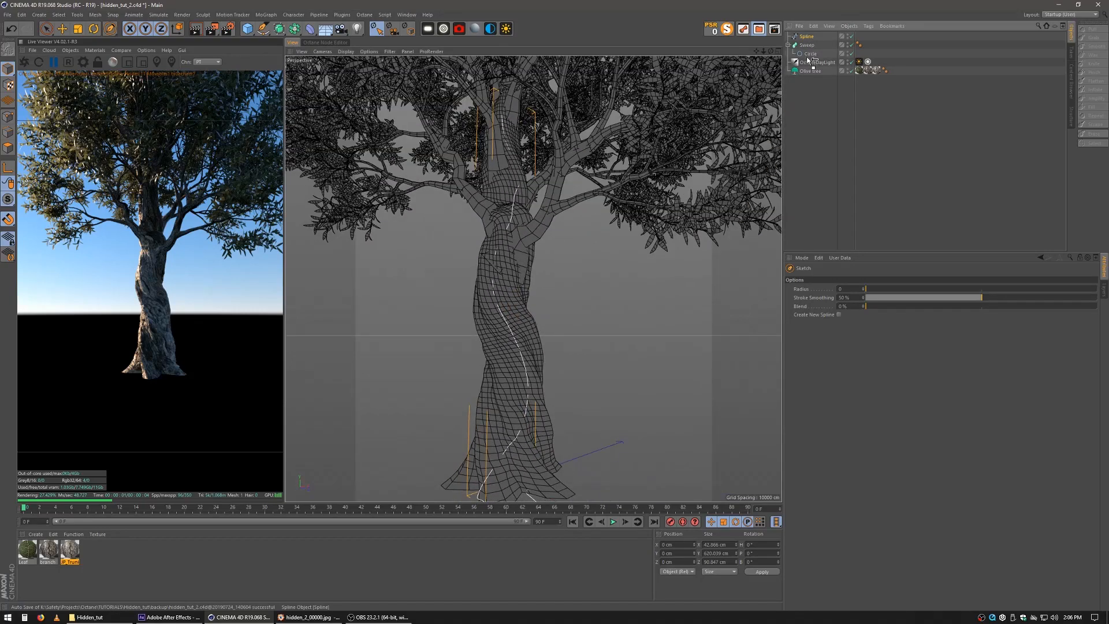
{"action": "left_click_drag", "start_coordinate": [808, 59], "coordinate": [809, 60]}
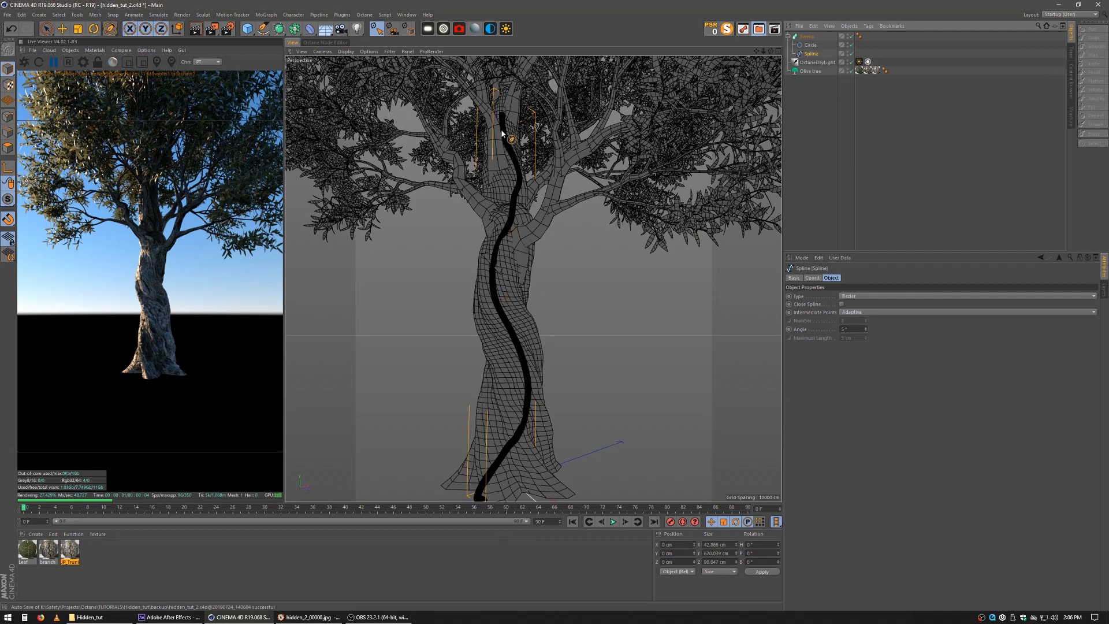
Sketch a second vine down the trunk that crosses the first one, and inspect how it follows the bark.
{"action": "mouse_move", "coordinate": [516, 144]}
{"action": "left_mouse_down"}
{"action": "mouse_move", "coordinate": [511, 278]}
{"action": "mouse_move", "coordinate": [532, 331]}
{"action": "mouse_move", "coordinate": [509, 351]}
{"action": "mouse_move", "coordinate": [493, 404]}
{"action": "mouse_move", "coordinate": [560, 496]}
{"action": "mouse_move", "coordinate": [503, 435]}
{"action": "mouse_move", "coordinate": [421, 436]}
{"action": "mouse_move", "coordinate": [436, 436]}
{"action": "left_mouse_up"}
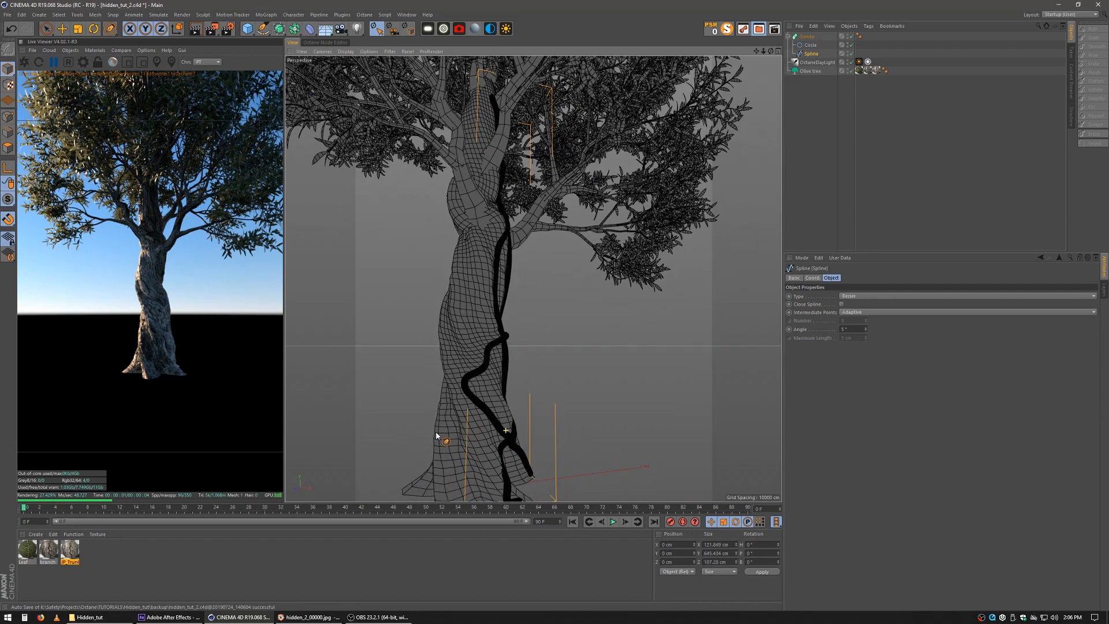
{"action": "scroll", "coordinate": [506, 325], "scroll_direction": "up", "scroll_amount": 5}
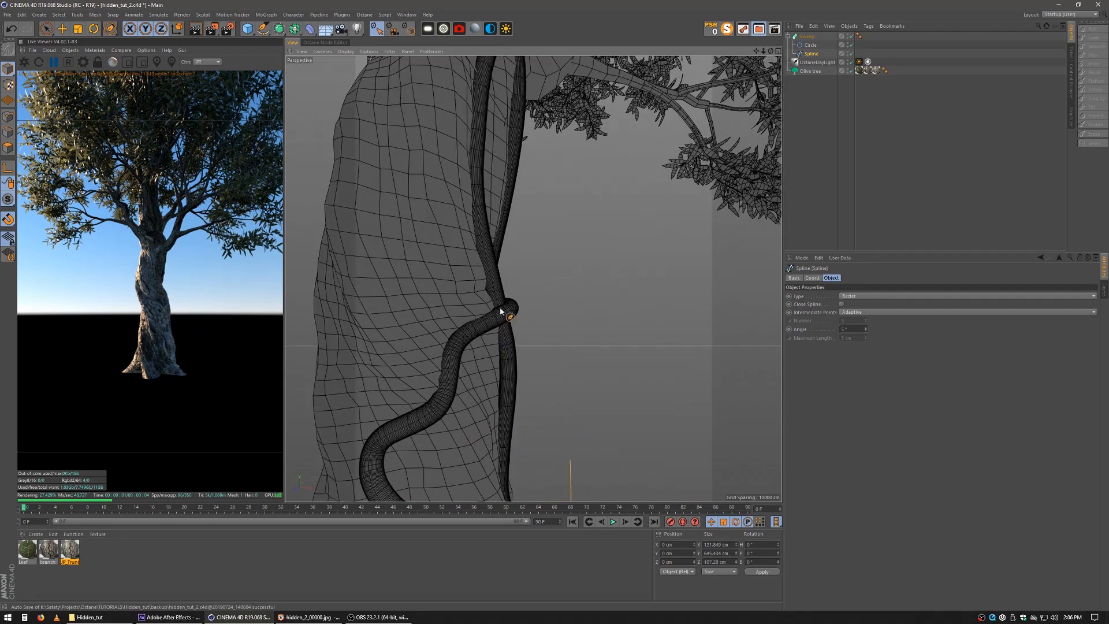
{"action": "scroll", "coordinate": [498, 328], "scroll_direction": "up", "scroll_amount": 3}
{"action": "left_click_drag", "start_coordinate": [498, 329], "coordinate": [585, 314], "text": "alt"}
{"action": "scroll", "coordinate": [584, 314], "scroll_direction": "down", "scroll_amount": 8}
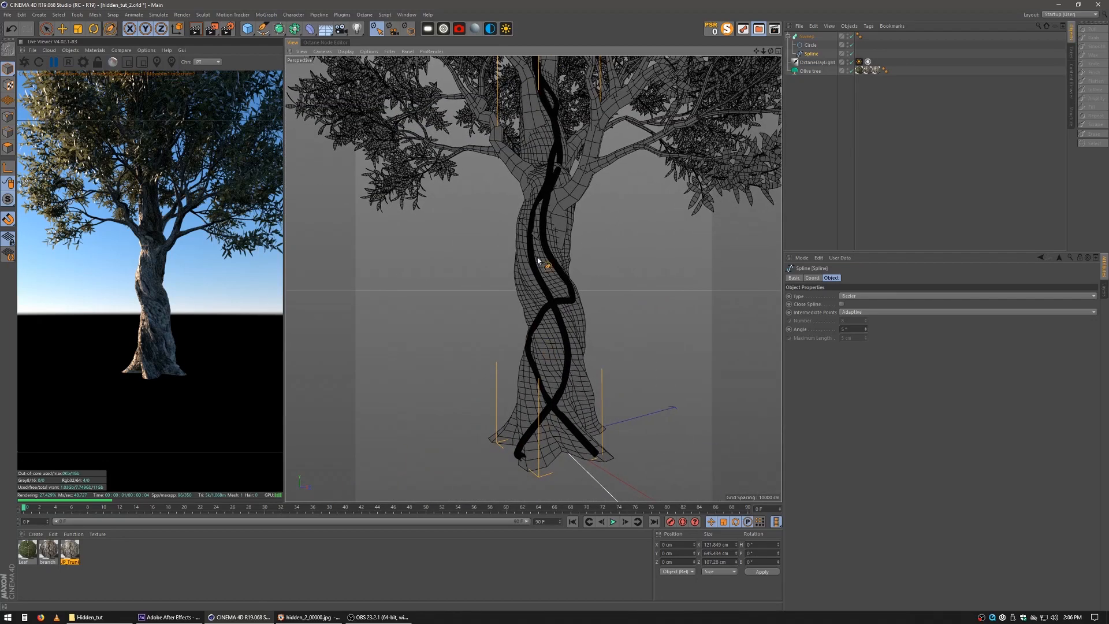
Sketch two more vines into the same spline, running from the branch forks down to the roots.
{"action": "mouse_move", "coordinate": [520, 127]}
{"action": "left_mouse_down"}
{"action": "mouse_move", "coordinate": [540, 258]}
{"action": "mouse_move", "coordinate": [575, 321]}
{"action": "mouse_move", "coordinate": [572, 431]}
{"action": "mouse_move", "coordinate": [551, 458]}
{"action": "left_mouse_up"}
{"action": "left_click_drag", "start_coordinate": [547, 466], "coordinate": [548, 467]}
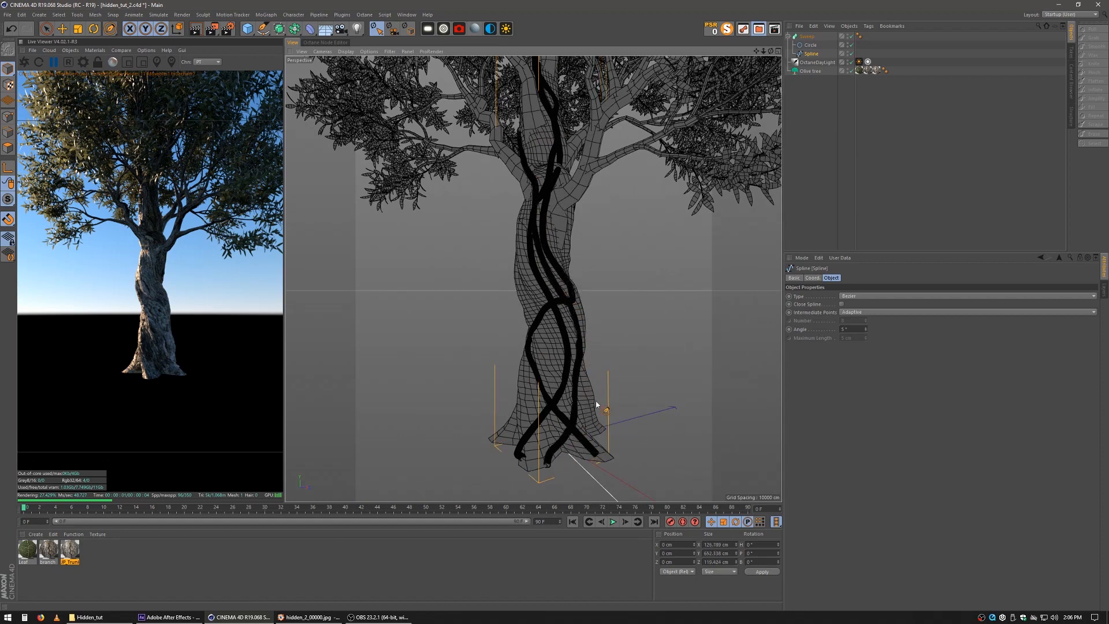
{"action": "mouse_move", "coordinate": [554, 239]}
{"action": "left_mouse_down", "text": "alt"}
{"action": "mouse_move", "coordinate": [594, 237]}
{"action": "mouse_move", "coordinate": [610, 261]}
{"action": "mouse_move", "coordinate": [634, 249]}
{"action": "left_mouse_up", "text": "alt"}
{"action": "mouse_move", "coordinate": [575, 173]}
{"action": "left_mouse_down"}
{"action": "mouse_move", "coordinate": [584, 229]}
{"action": "mouse_move", "coordinate": [572, 295]}
{"action": "mouse_move", "coordinate": [595, 337]}
{"action": "mouse_move", "coordinate": [610, 411]}
{"action": "mouse_move", "coordinate": [578, 490]}
{"action": "left_mouse_up"}
{"action": "left_click_drag", "start_coordinate": [542, 344], "coordinate": [395, 346], "text": "alt"}
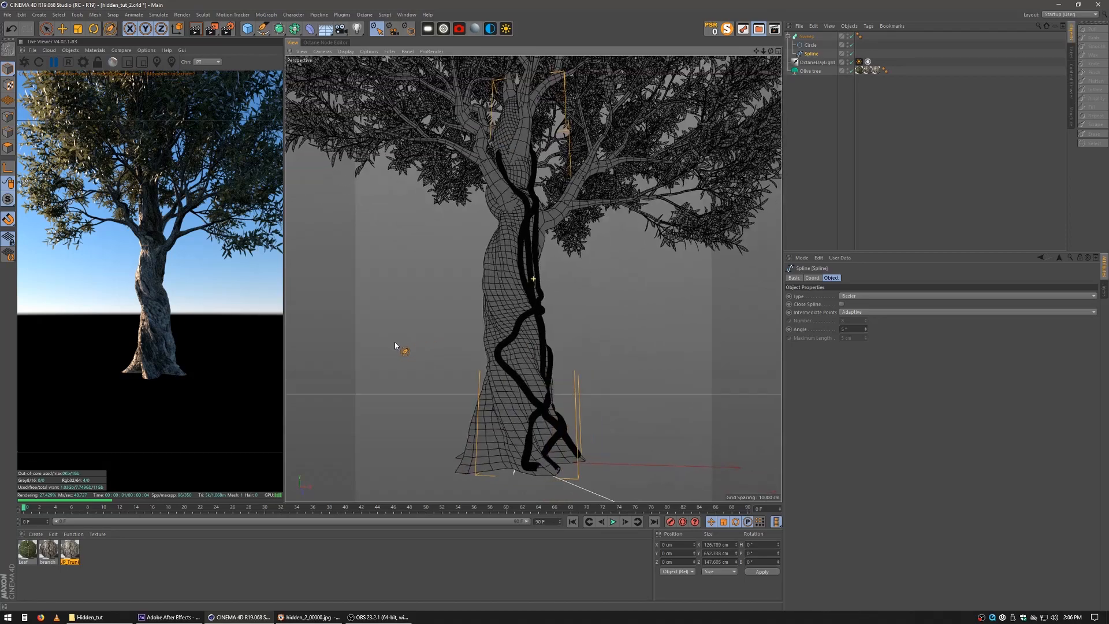
Sketch another vine down a bare side of the trunk and check the coverage from several angles.
{"action": "mouse_move", "coordinate": [484, 219]}
{"action": "left_mouse_down", "text": "alt"}
{"action": "mouse_move", "coordinate": [475, 239]}
{"action": "mouse_move", "coordinate": [476, 185]}
{"action": "mouse_move", "coordinate": [426, 182]}
{"action": "mouse_move", "coordinate": [442, 186]}
{"action": "left_mouse_up", "text": "alt"}
{"action": "mouse_move", "coordinate": [488, 134]}
{"action": "left_mouse_down"}
{"action": "mouse_move", "coordinate": [489, 232]}
{"action": "mouse_move", "coordinate": [511, 265]}
{"action": "mouse_move", "coordinate": [496, 318]}
{"action": "mouse_move", "coordinate": [495, 419]}
{"action": "mouse_move", "coordinate": [473, 465]}
{"action": "left_mouse_up"}
{"action": "left_click_drag", "start_coordinate": [496, 393], "coordinate": [693, 370], "text": "alt"}
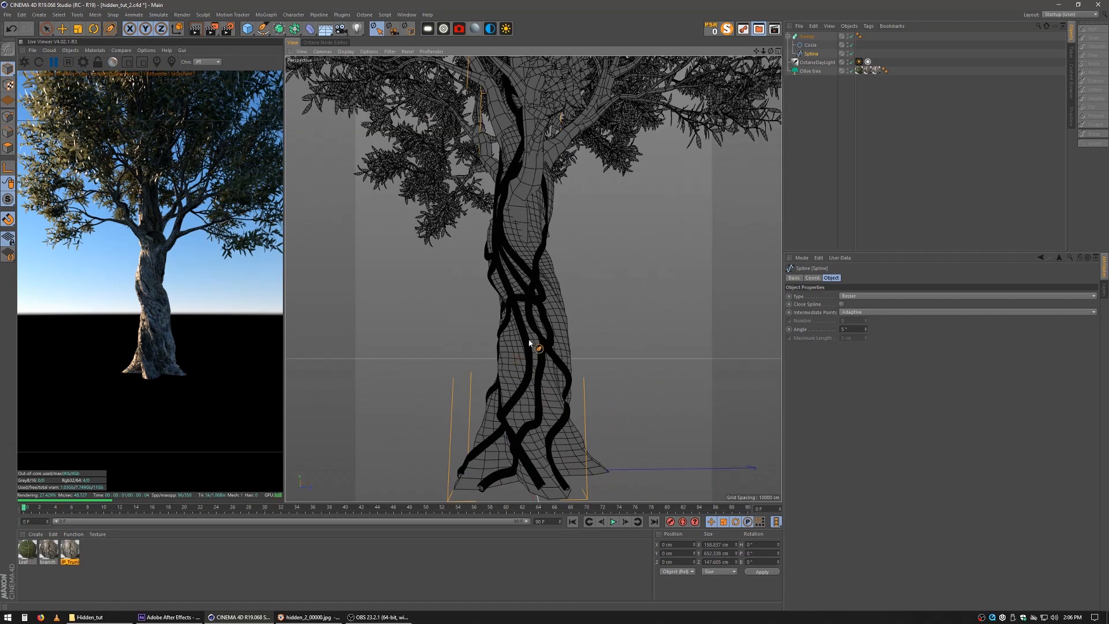
{"action": "mouse_move", "coordinate": [530, 342]}
{"action": "left_mouse_down", "text": "alt"}
{"action": "mouse_move", "coordinate": [347, 359]}
{"action": "mouse_move", "coordinate": [448, 359]}
{"action": "mouse_move", "coordinate": [508, 342]}
{"action": "mouse_move", "coordinate": [501, 334]}
{"action": "mouse_move", "coordinate": [540, 338]}
{"action": "left_mouse_up", "text": "alt"}
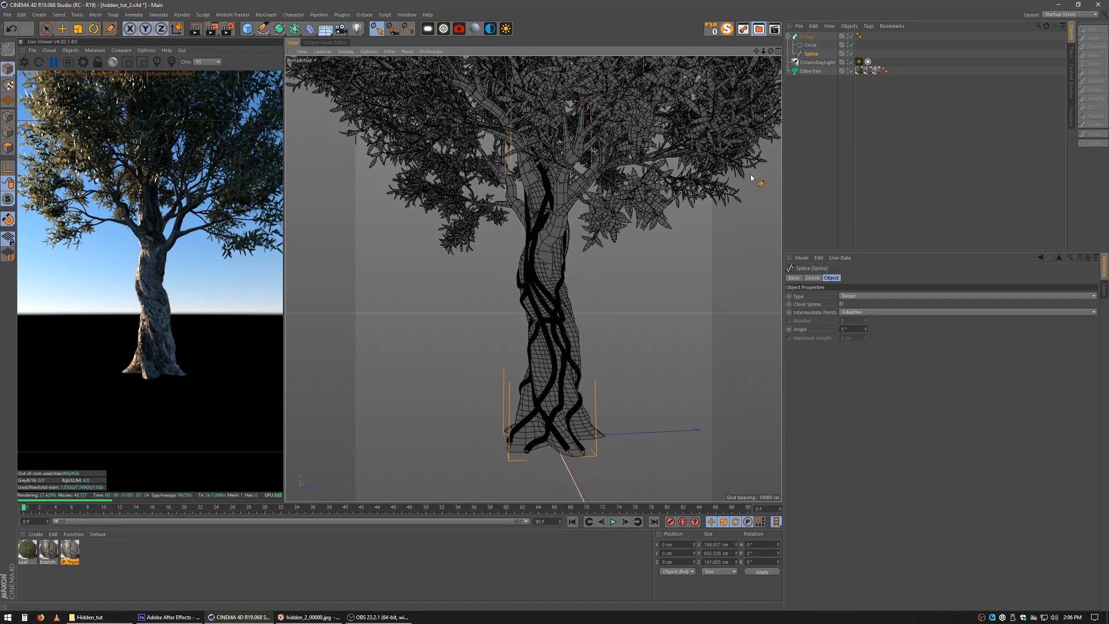
{"action": "scroll", "coordinate": [568, 319], "scroll_direction": "up", "scroll_amount": 8}
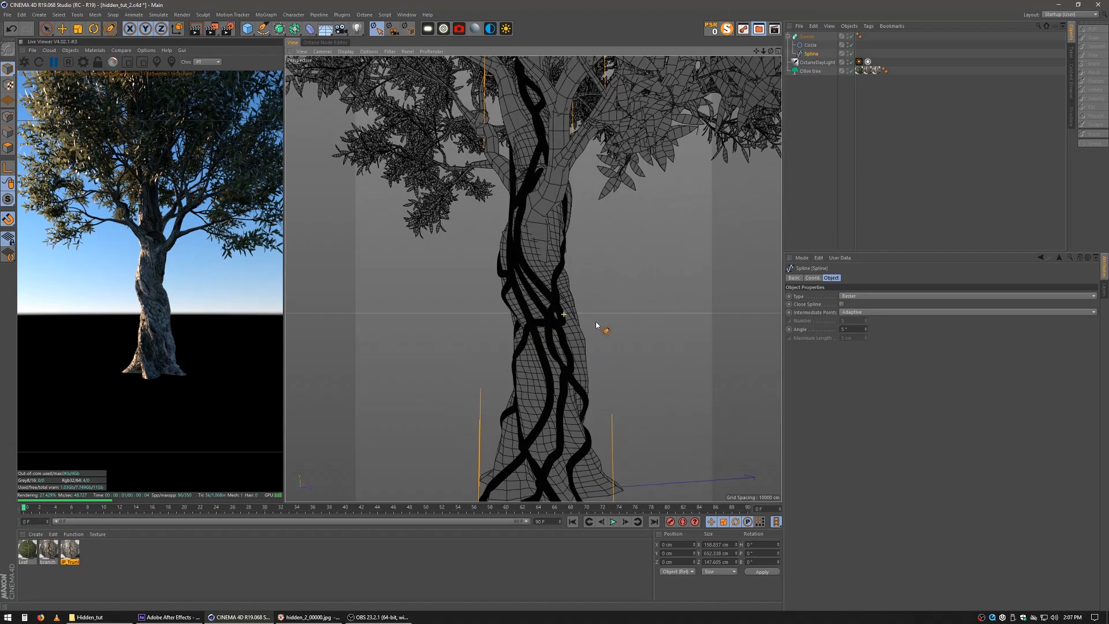
Sketch a further vine from the branch fork to the trunk's base, and undo the stray stroke beside the tree.
{"action": "mouse_move", "coordinate": [539, 173]}
{"action": "left_mouse_down"}
{"action": "mouse_move", "coordinate": [563, 220]}
{"action": "mouse_move", "coordinate": [563, 497]}
{"action": "left_mouse_up"}
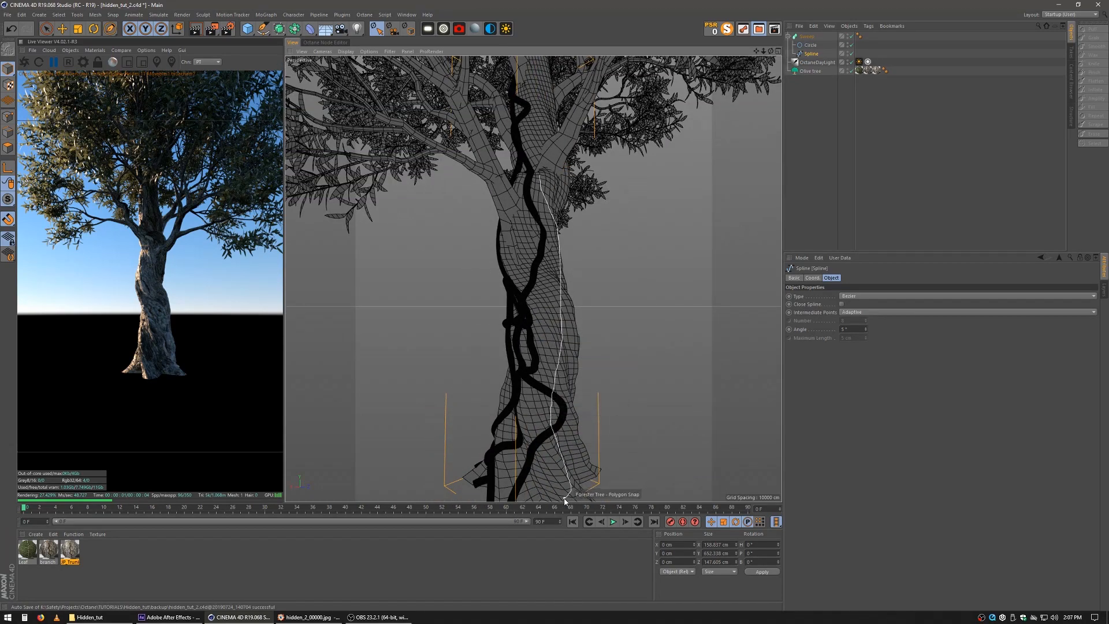
{"action": "mouse_move", "coordinate": [561, 428]}
{"action": "left_mouse_down", "text": "alt"}
{"action": "mouse_move", "coordinate": [526, 442]}
{"action": "mouse_move", "coordinate": [483, 420]}
{"action": "left_mouse_up", "text": "alt"}
{"action": "scroll", "coordinate": [483, 421], "scroll_direction": "down", "scroll_amount": 6}
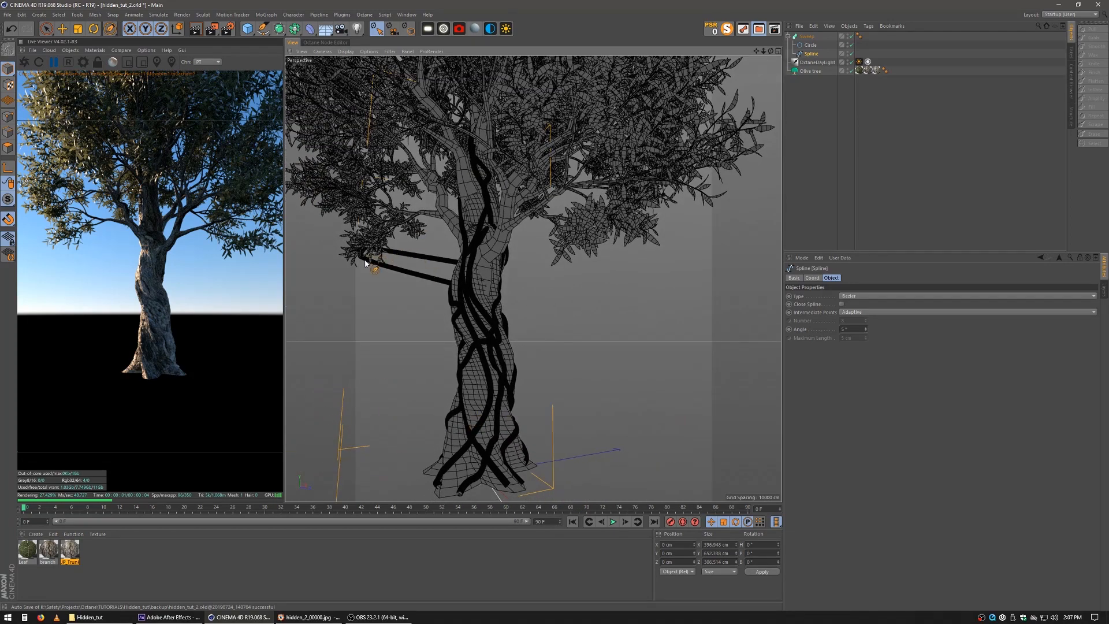
{"action": "key", "text": "ctrl+z"}
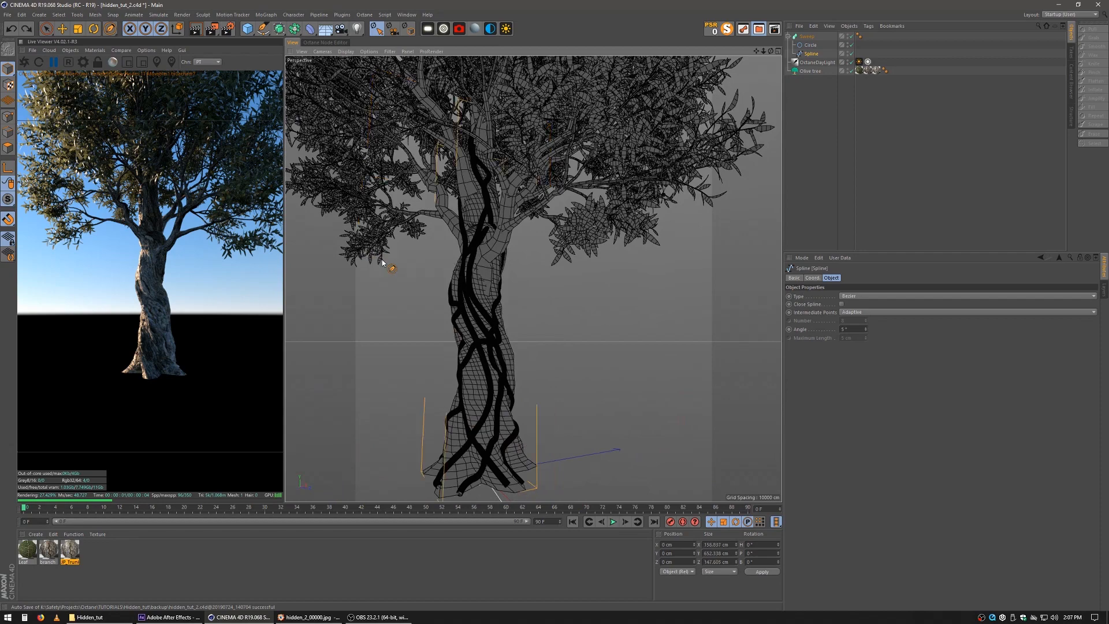
Sketch one more long vine from the branches down to the roots on the remaining open side.
{"action": "left_click_drag", "start_coordinate": [500, 331], "coordinate": [542, 279], "text": "alt"}
{"action": "mouse_move", "coordinate": [526, 169]}
{"action": "left_mouse_down"}
{"action": "mouse_move", "coordinate": [511, 218]}
{"action": "mouse_move", "coordinate": [520, 261]}
{"action": "mouse_move", "coordinate": [507, 309]}
{"action": "mouse_move", "coordinate": [508, 429]}
{"action": "left_mouse_up"}
{"action": "mouse_move", "coordinate": [507, 330]}
{"action": "left_mouse_down", "text": "alt"}
{"action": "mouse_move", "coordinate": [386, 310]}
{"action": "mouse_move", "coordinate": [574, 341]}
{"action": "mouse_move", "coordinate": [438, 322]}
{"action": "mouse_move", "coordinate": [484, 344]}
{"action": "left_mouse_up", "text": "alt"}
{"action": "scroll", "coordinate": [492, 345], "scroll_direction": "down", "scroll_amount": 2}
{"action": "middle_click_drag", "start_coordinate": [497, 346], "coordinate": [560, 350], "text": "alt"}
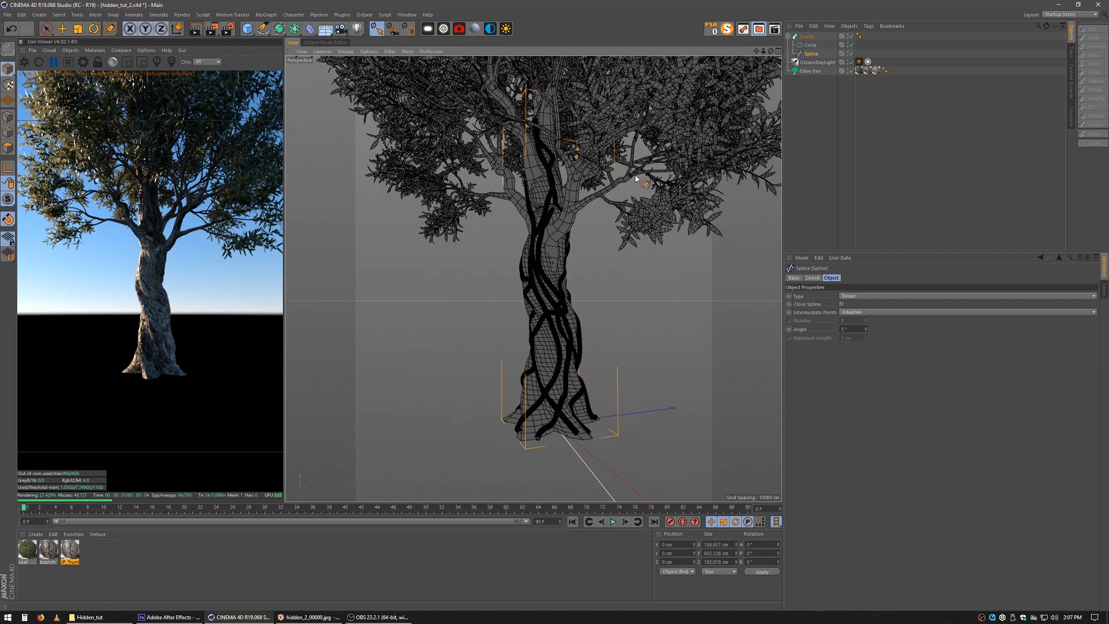
Resume the Octane live render and resend the scene with the new vines to restart it.
{"action": "scroll", "coordinate": [535, 262], "scroll_direction": "up", "scroll_amount": 4}
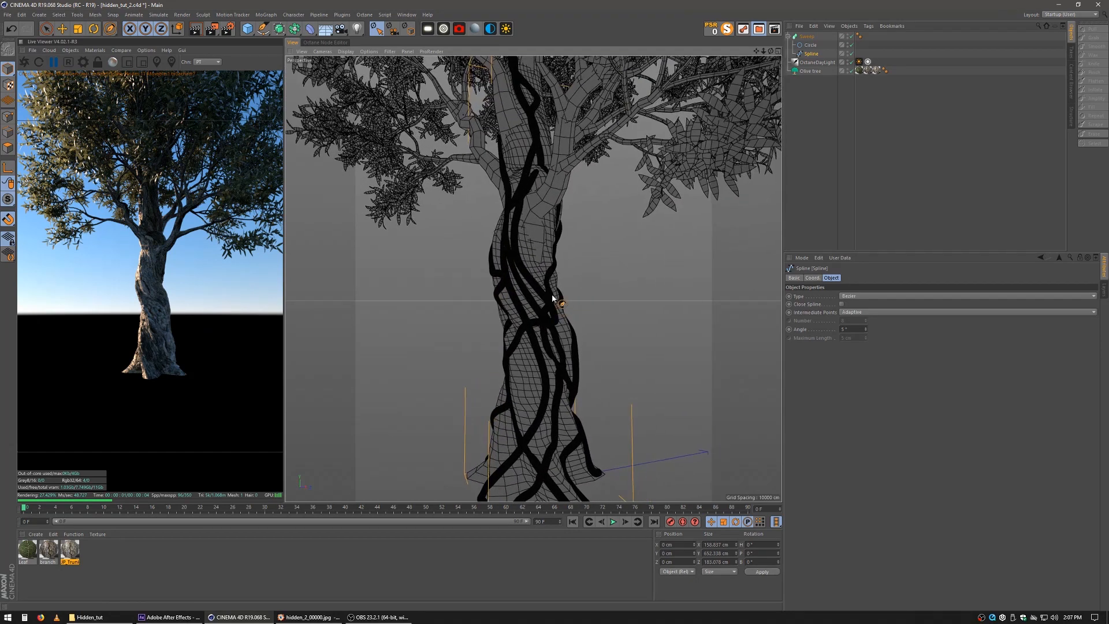
{"action": "left_click", "coordinate": [53, 62]}
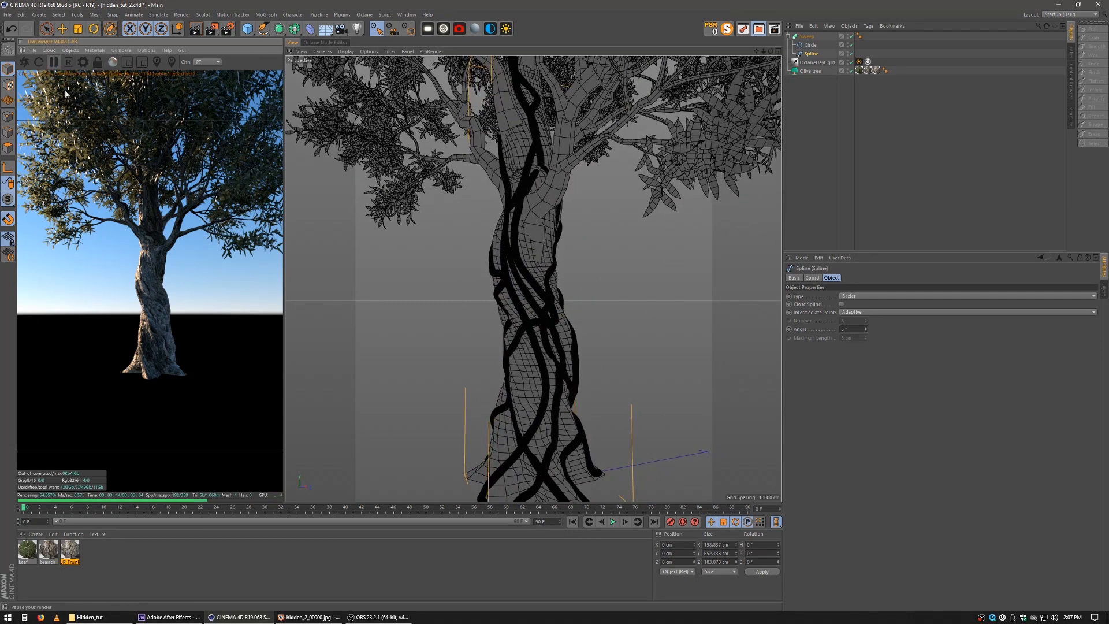
{"action": "left_click", "coordinate": [24, 62]}
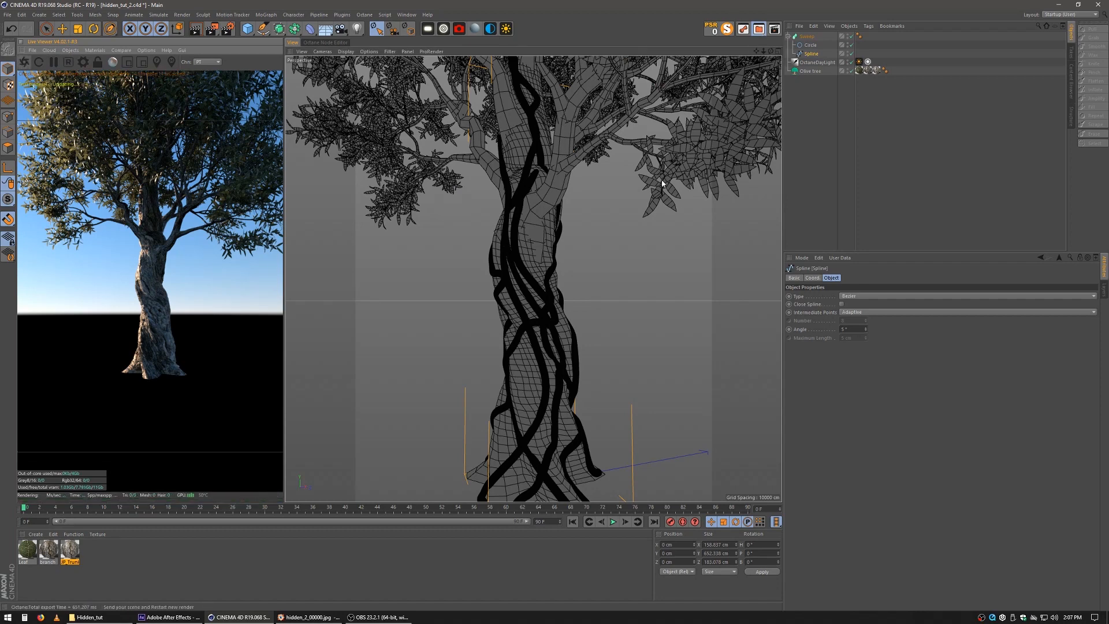
Load the poliigon-moss material from the user's saved material presets into the scene.
{"action": "key", "text": "shift+F8"}
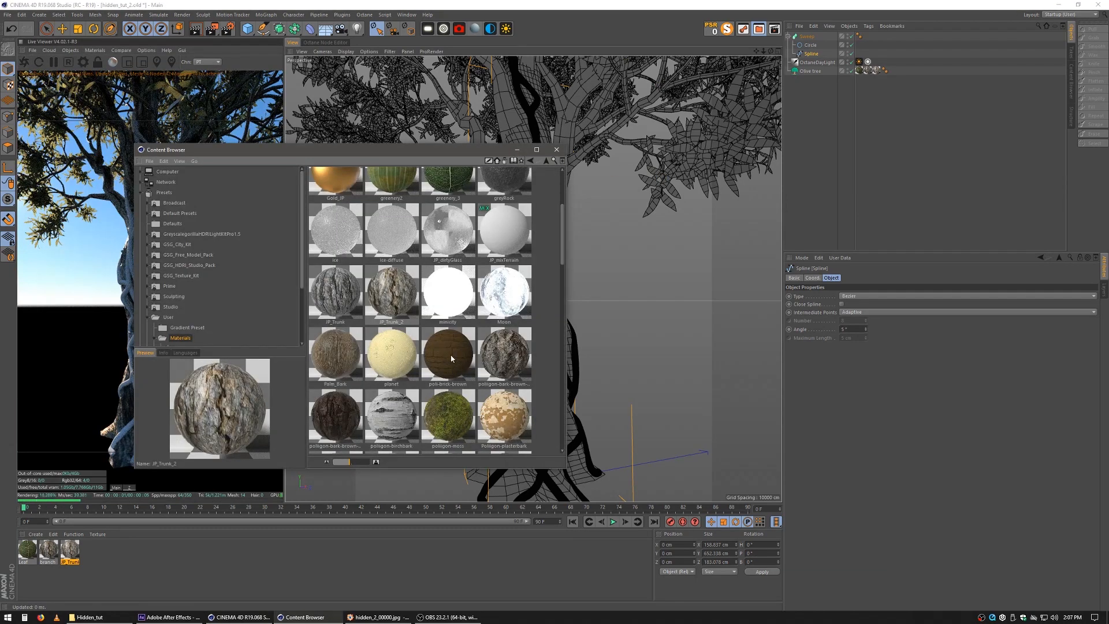
{"action": "scroll", "coordinate": [449, 358], "scroll_direction": "up", "scroll_amount": 1}
{"action": "scroll", "coordinate": [447, 357], "scroll_direction": "down", "scroll_amount": 2}
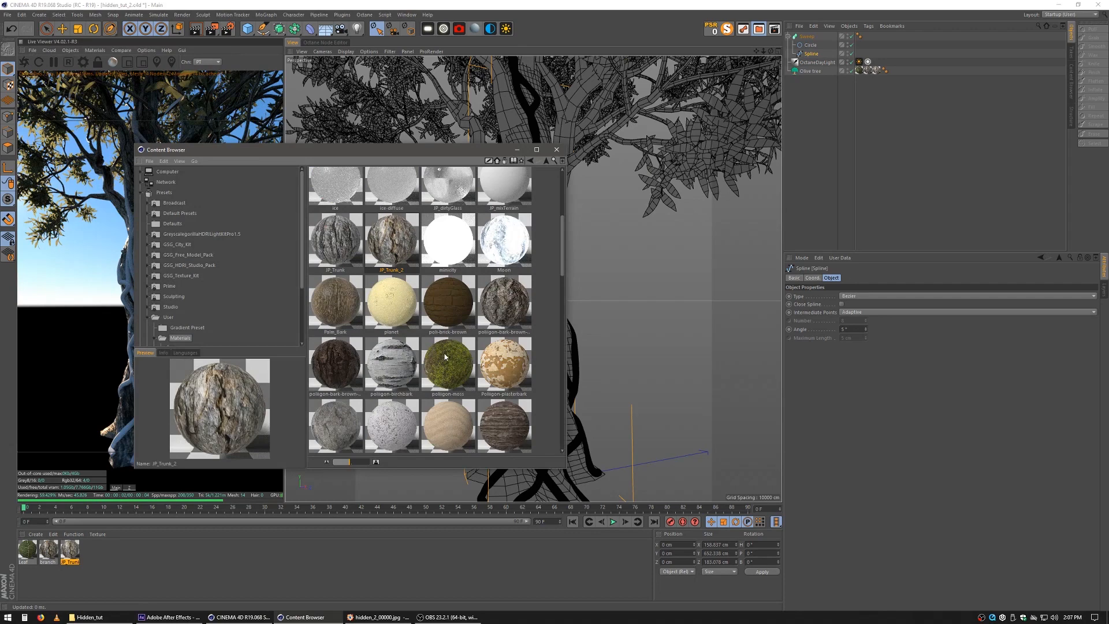
{"action": "left_click_drag", "start_coordinate": [446, 357], "coordinate": [96, 556]}
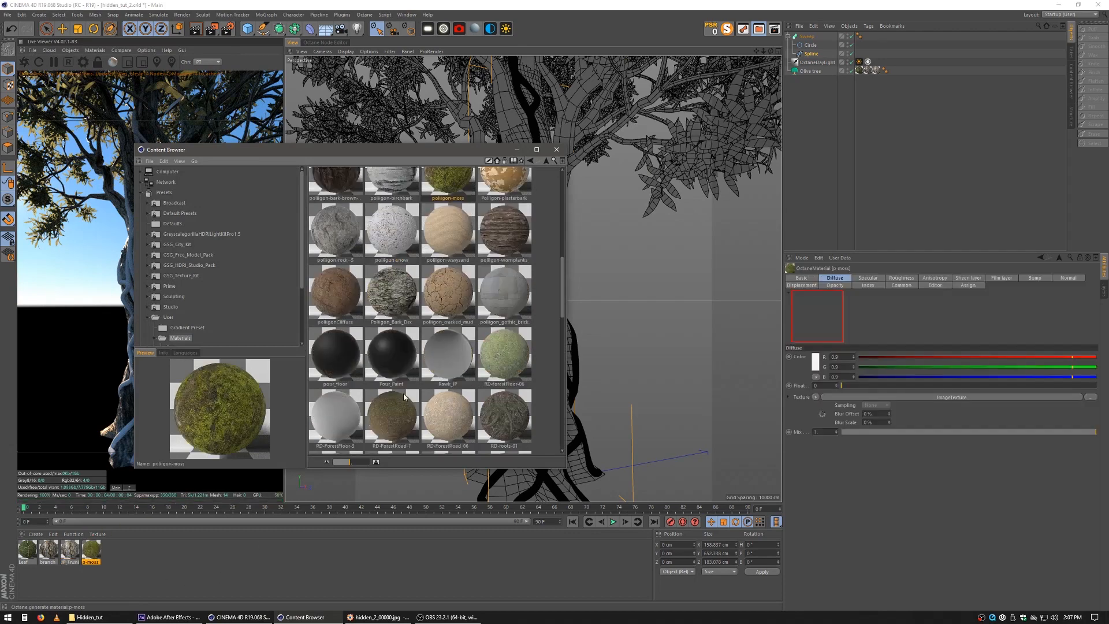
{"action": "left_click", "coordinate": [557, 150]}
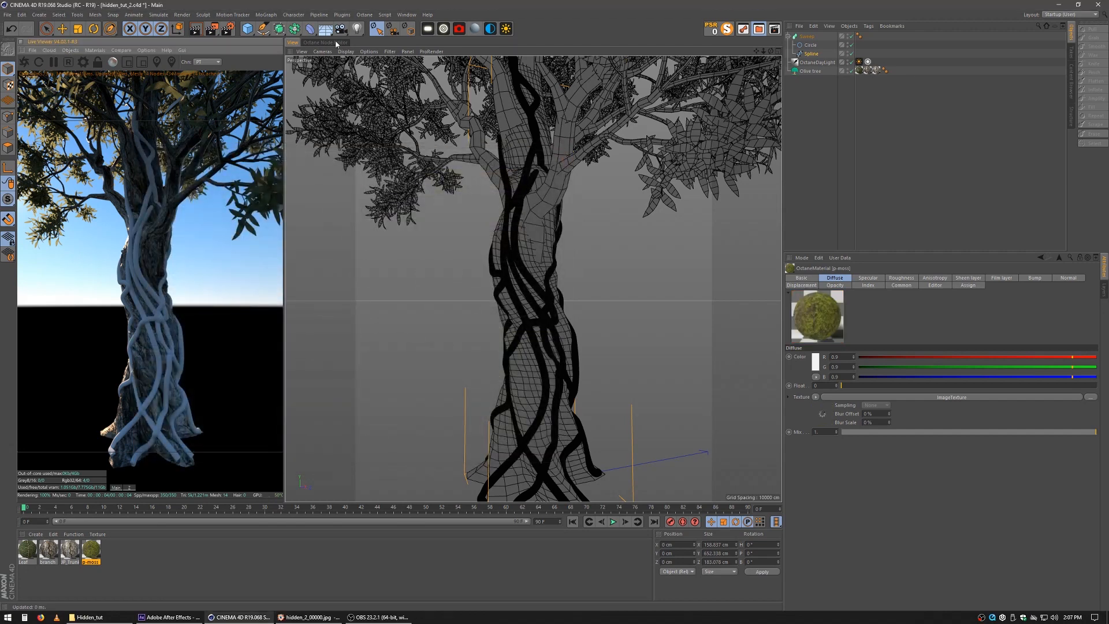
Bring up the moss material's node graph, shift its Displacement node aside, and assign the material to the vine Sweep object.
{"action": "left_click", "coordinate": [336, 43]}
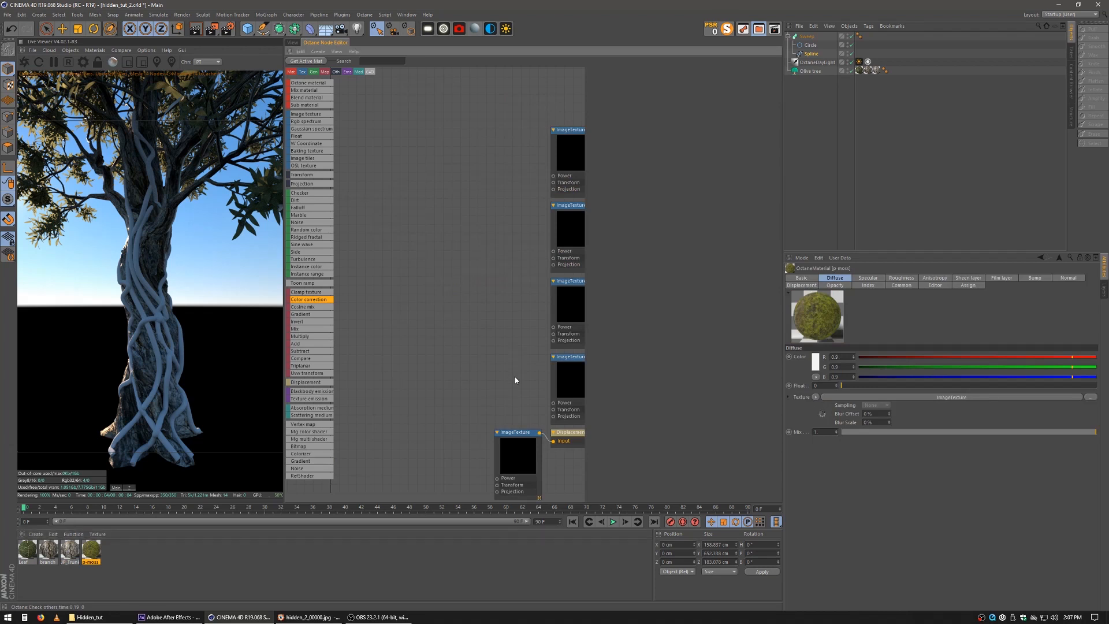
{"action": "middle_click_drag", "start_coordinate": [518, 376], "coordinate": [384, 330]}
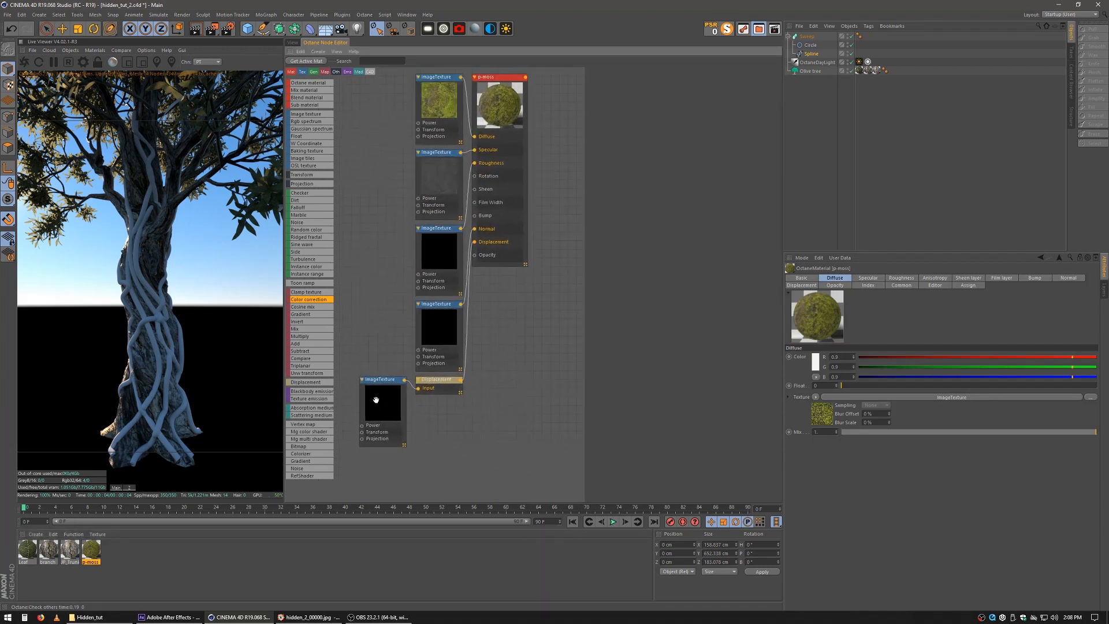
{"action": "left_click_drag", "start_coordinate": [439, 380], "coordinate": [451, 386]}
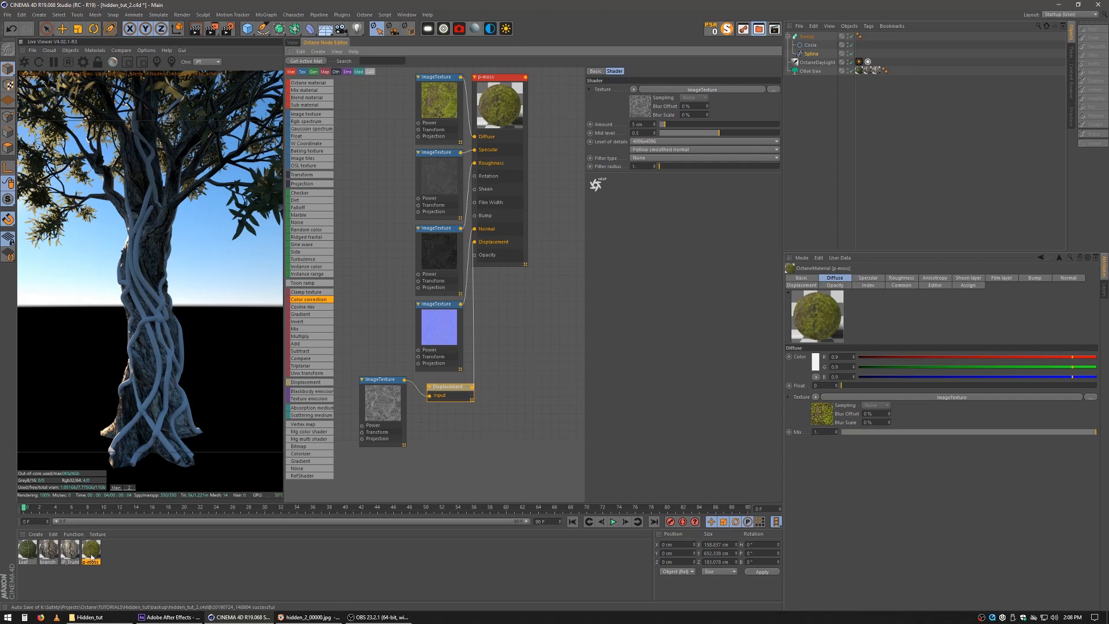
{"action": "left_click_drag", "start_coordinate": [91, 558], "coordinate": [307, 517]}
{"action": "left_click_drag", "start_coordinate": [807, 37], "coordinate": [808, 37]}
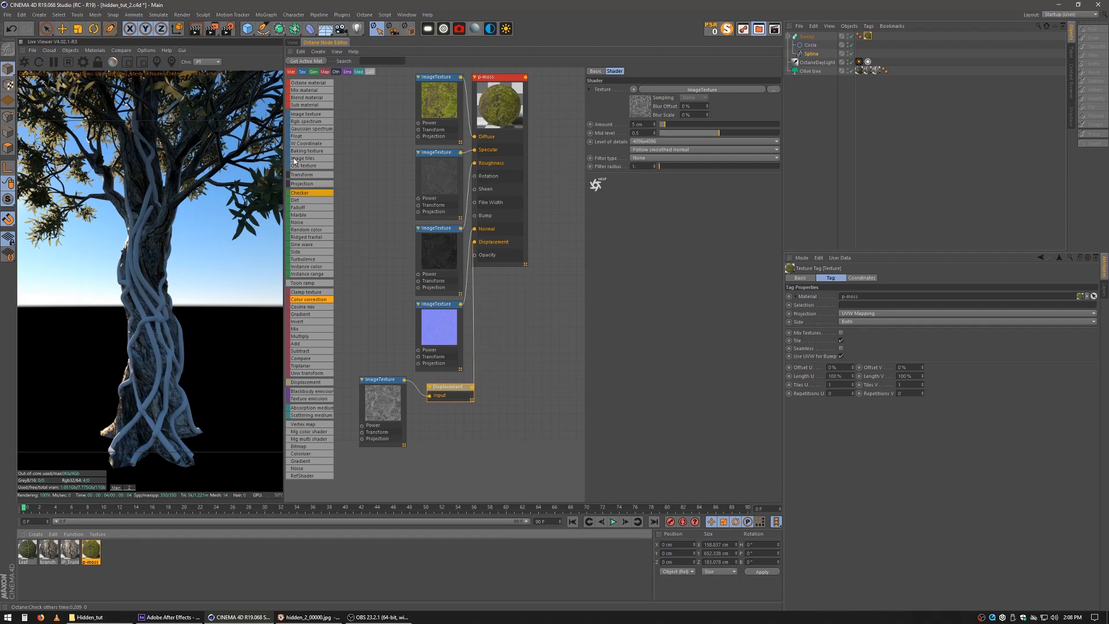
Check the mossy vines up close in the render and set the moss material's type to Diffuse.
{"action": "left_click", "coordinate": [293, 42]}
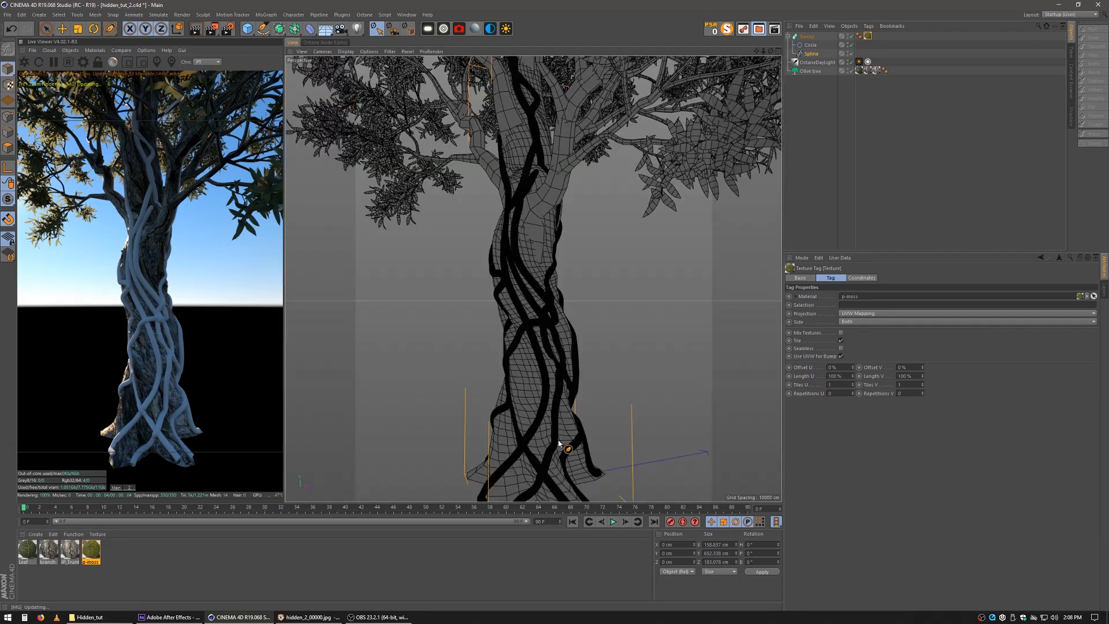
{"action": "middle_click_drag", "start_coordinate": [523, 393], "coordinate": [529, 382], "text": "alt"}
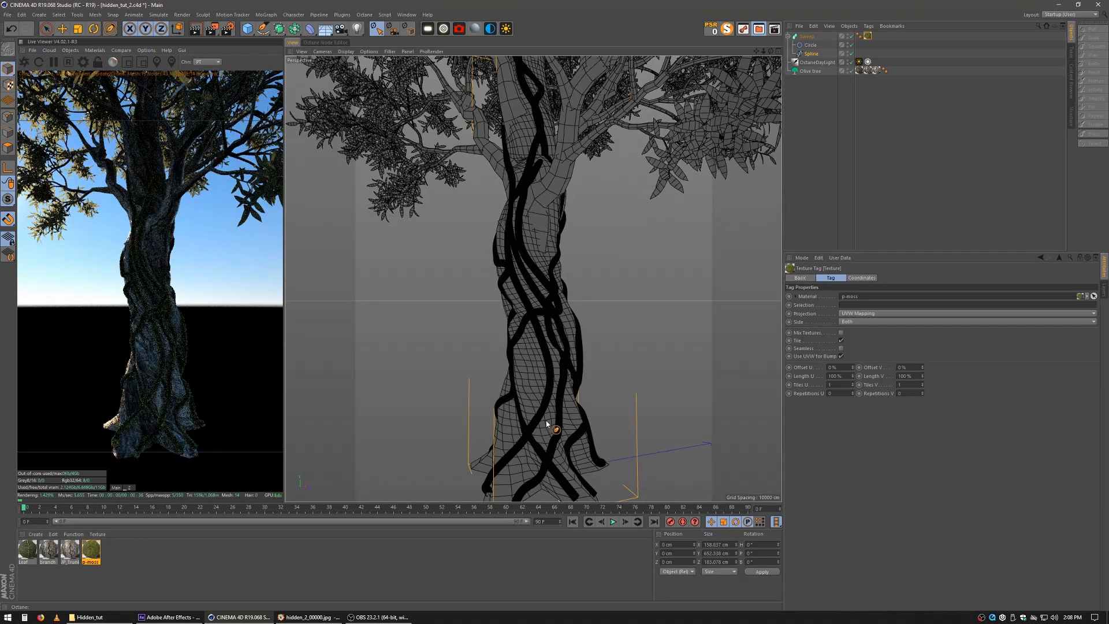
{"action": "scroll", "coordinate": [547, 424], "scroll_direction": "up", "scroll_amount": 5}
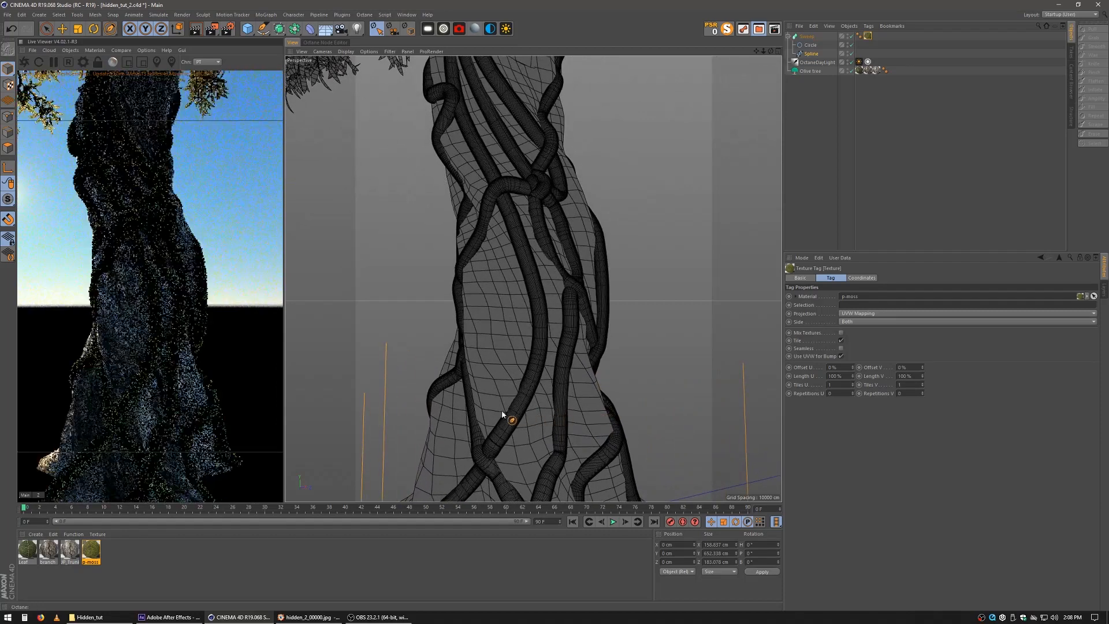
{"action": "left_click_drag", "start_coordinate": [501, 413], "coordinate": [539, 390], "text": "alt"}
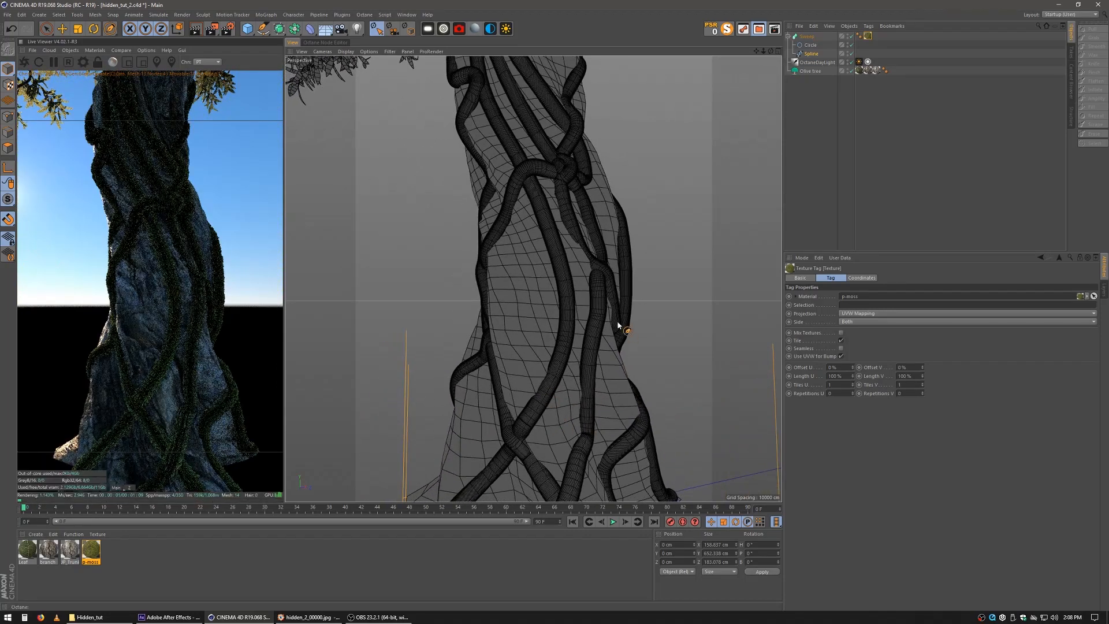
{"action": "left_click", "coordinate": [333, 43]}
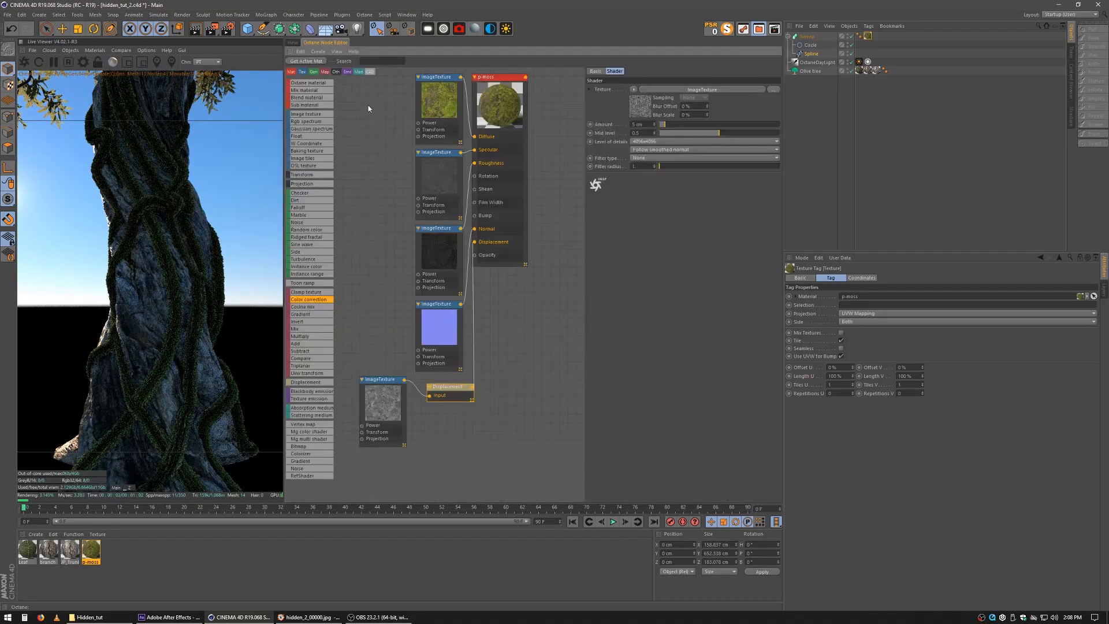
{"action": "left_click", "coordinate": [487, 99]}
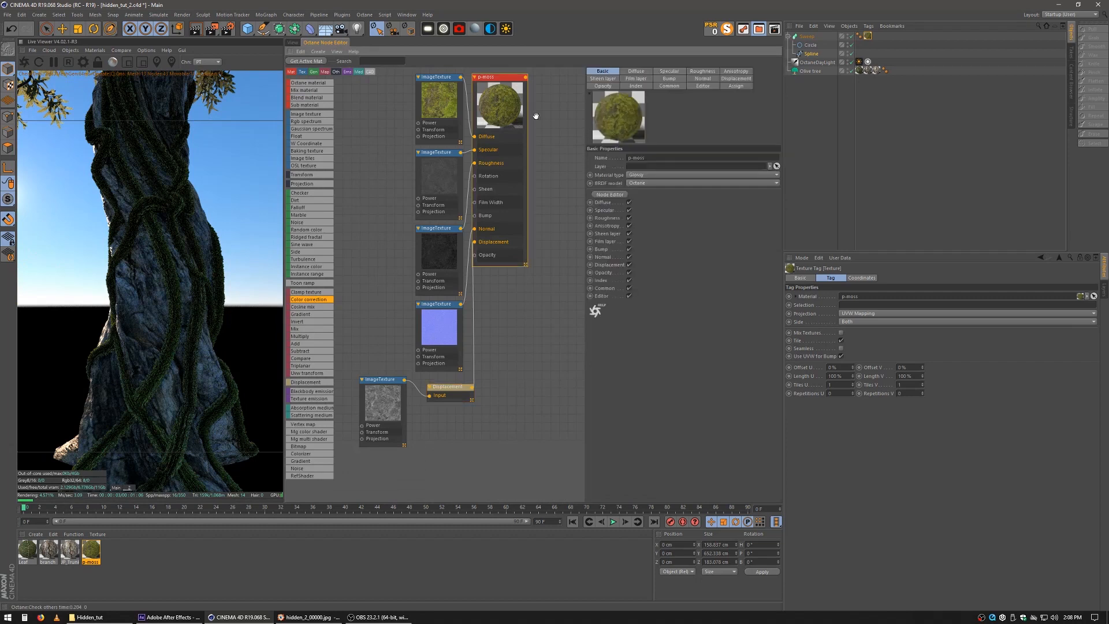
{"action": "left_click", "coordinate": [639, 175]}
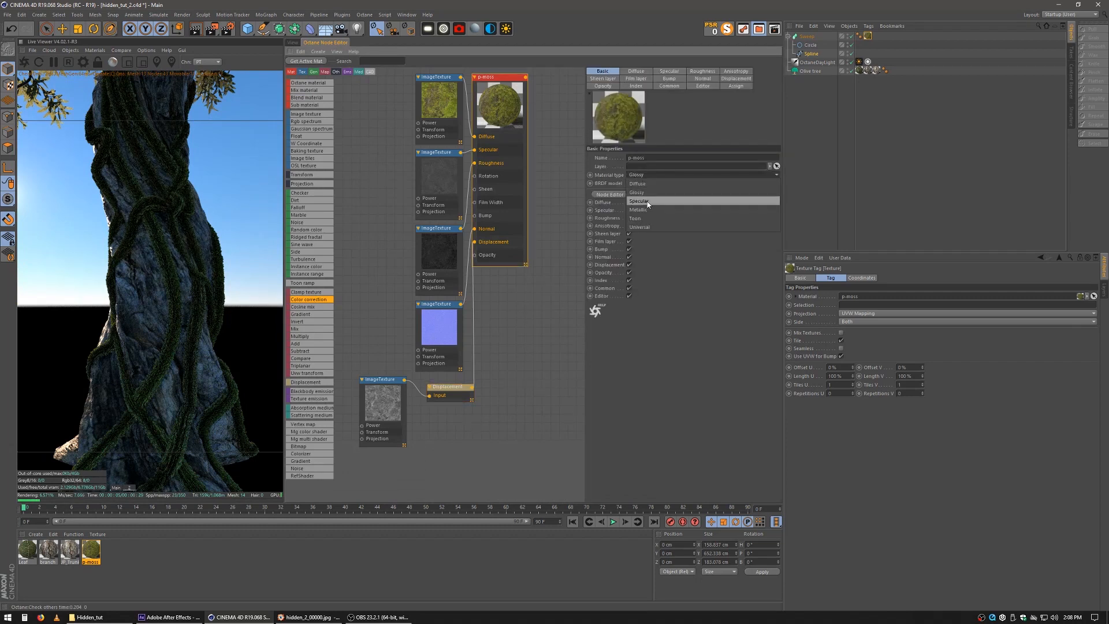
{"action": "left_click", "coordinate": [638, 184]}
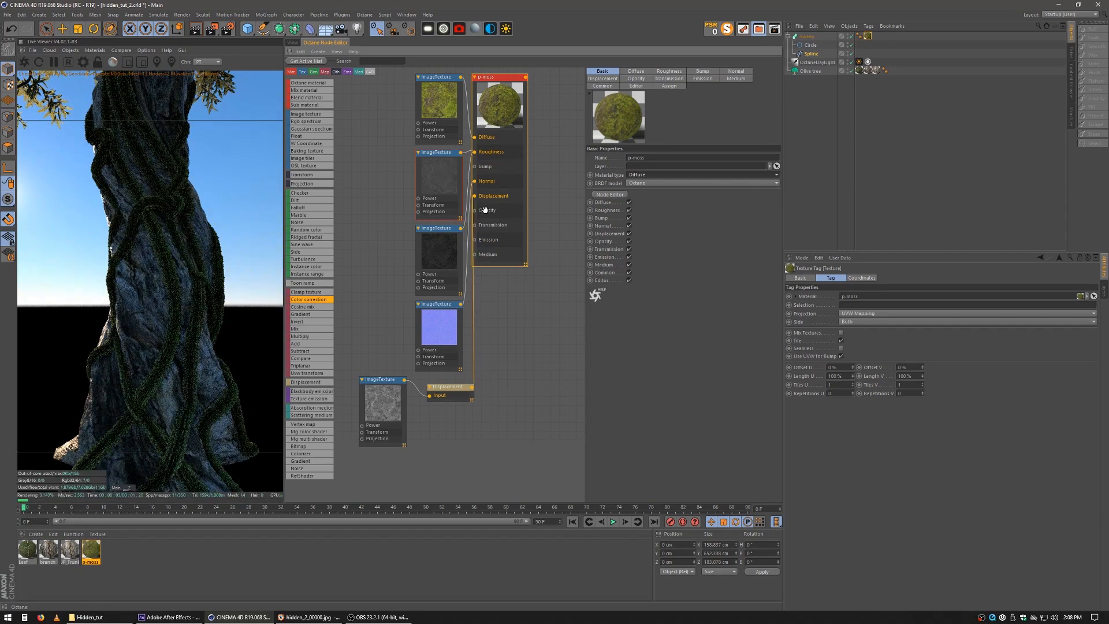
Feed the moss color ImageTexture into the material's Transmission input as well, and check the vines in the render.
{"action": "left_click_drag", "start_coordinate": [485, 210], "coordinate": [533, 233]}
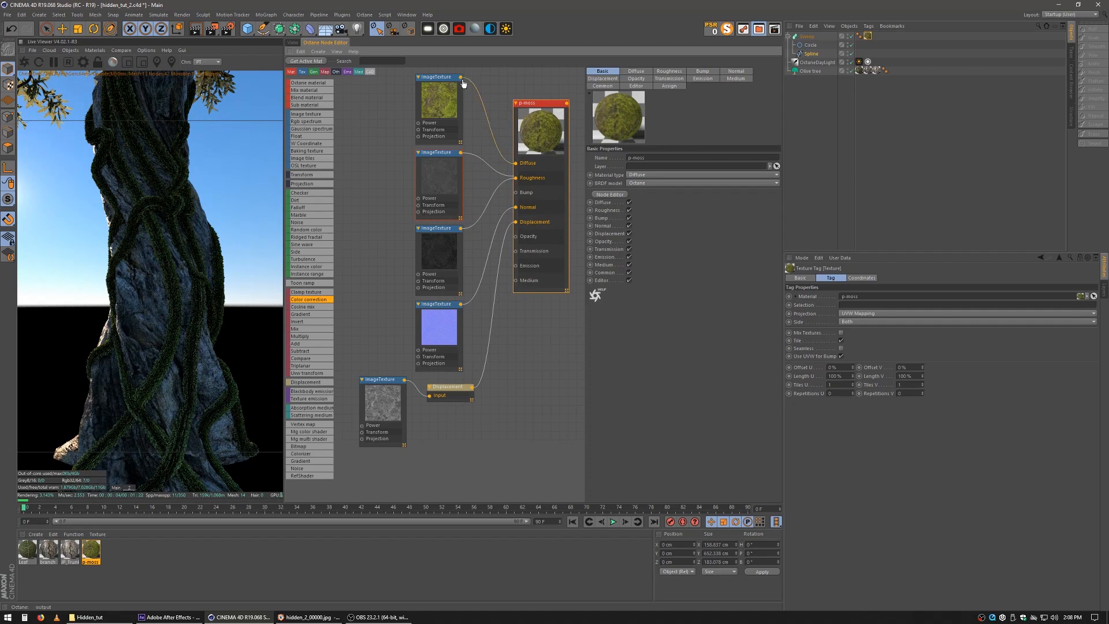
{"action": "left_click_drag", "start_coordinate": [463, 86], "coordinate": [521, 283]}
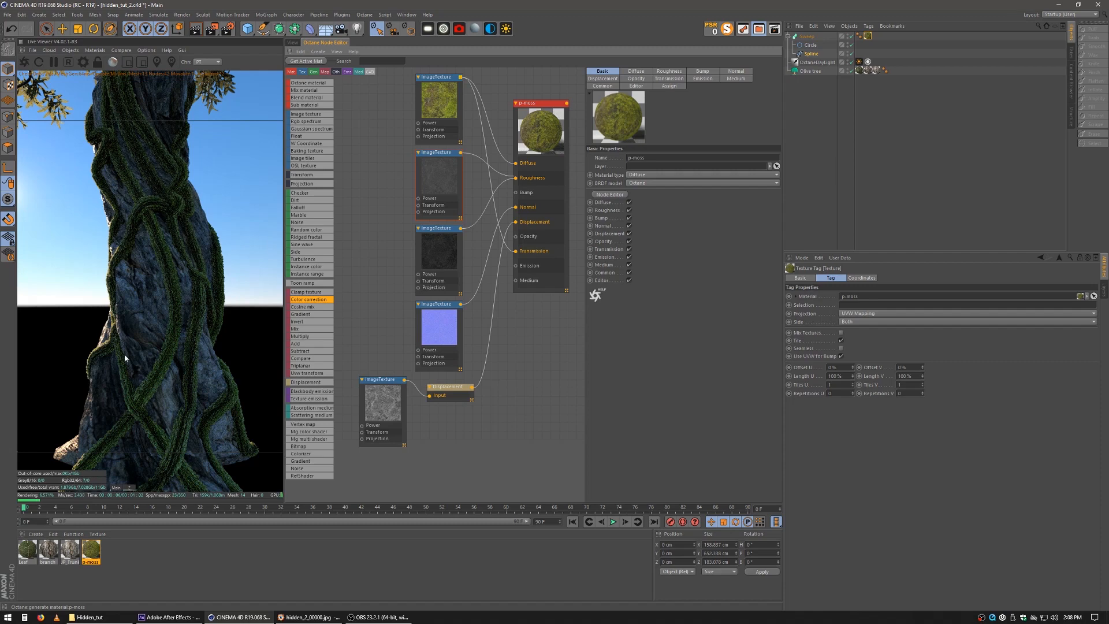
{"action": "left_click", "coordinate": [292, 43]}
{"action": "scroll", "coordinate": [564, 301], "scroll_direction": "down", "scroll_amount": 5}
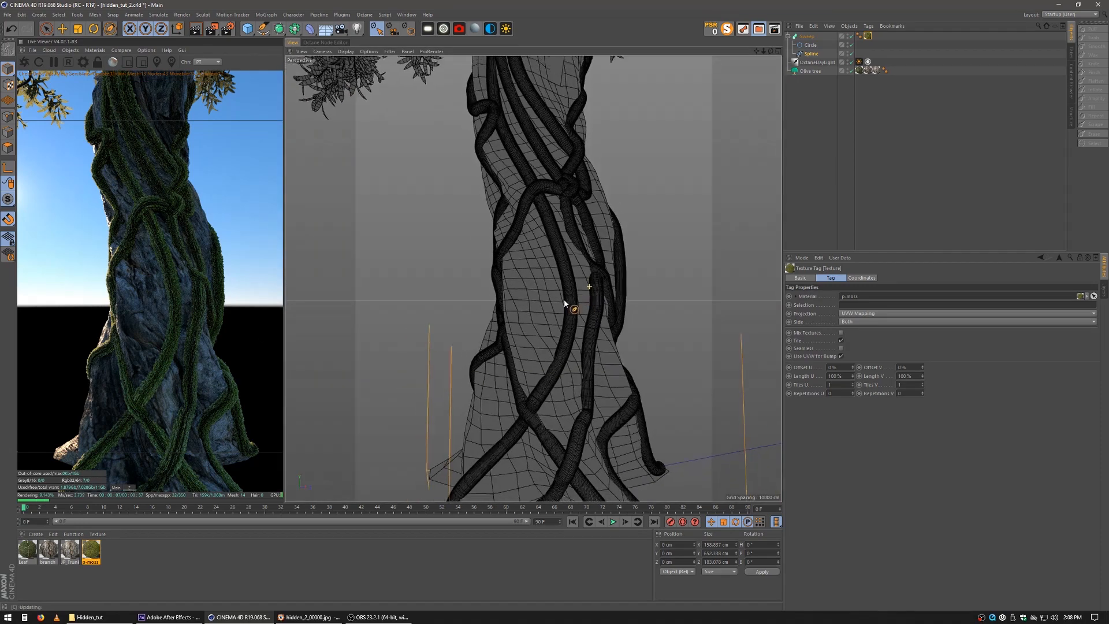
{"action": "scroll", "coordinate": [584, 231], "scroll_direction": "up", "scroll_amount": 3}
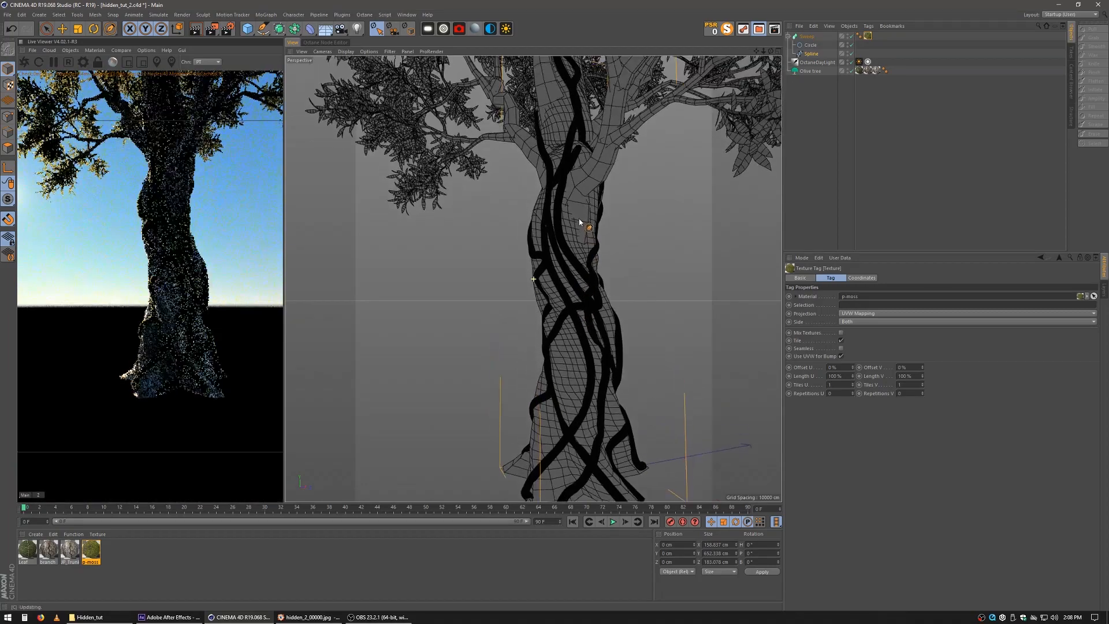
{"action": "scroll", "coordinate": [581, 239], "scroll_direction": "down", "scroll_amount": 4}
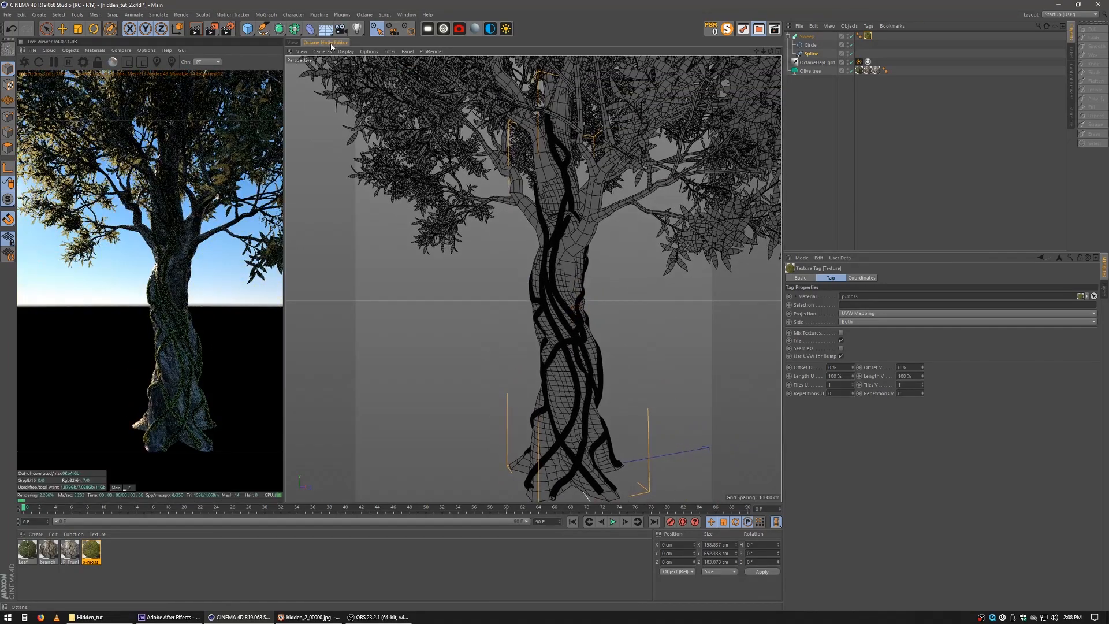
Insert a Color correction node between the moss color texture and the Diffuse input, and set its hue to -0.1.
{"action": "left_click", "coordinate": [325, 43]}
{"action": "left_click_drag", "start_coordinate": [456, 138], "coordinate": [407, 140]}
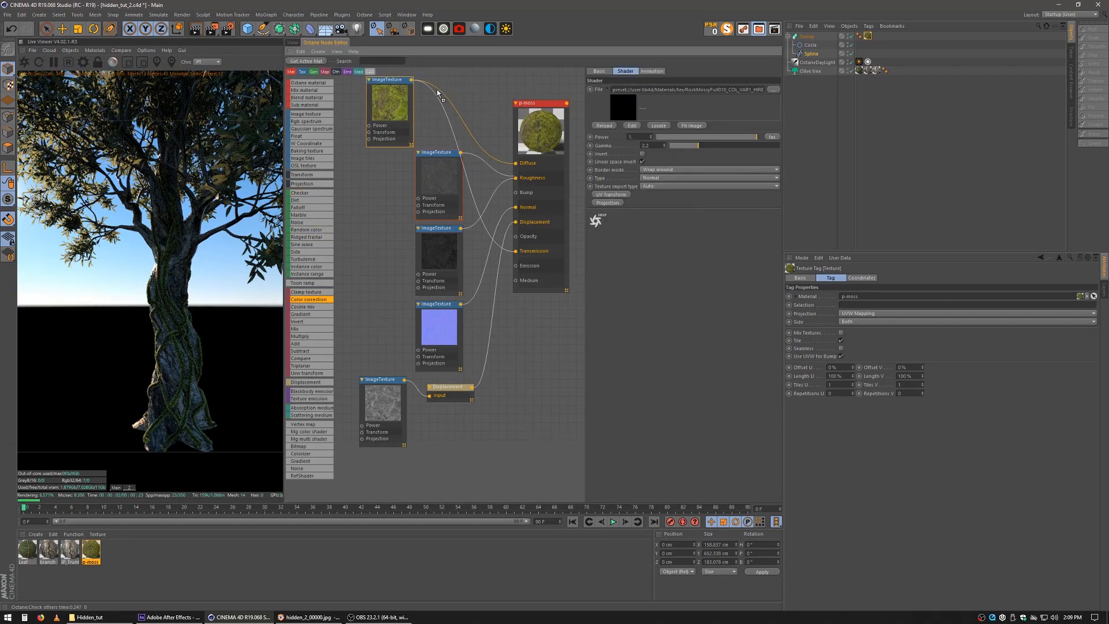
{"action": "left_click_drag", "start_coordinate": [438, 93], "coordinate": [463, 101]}
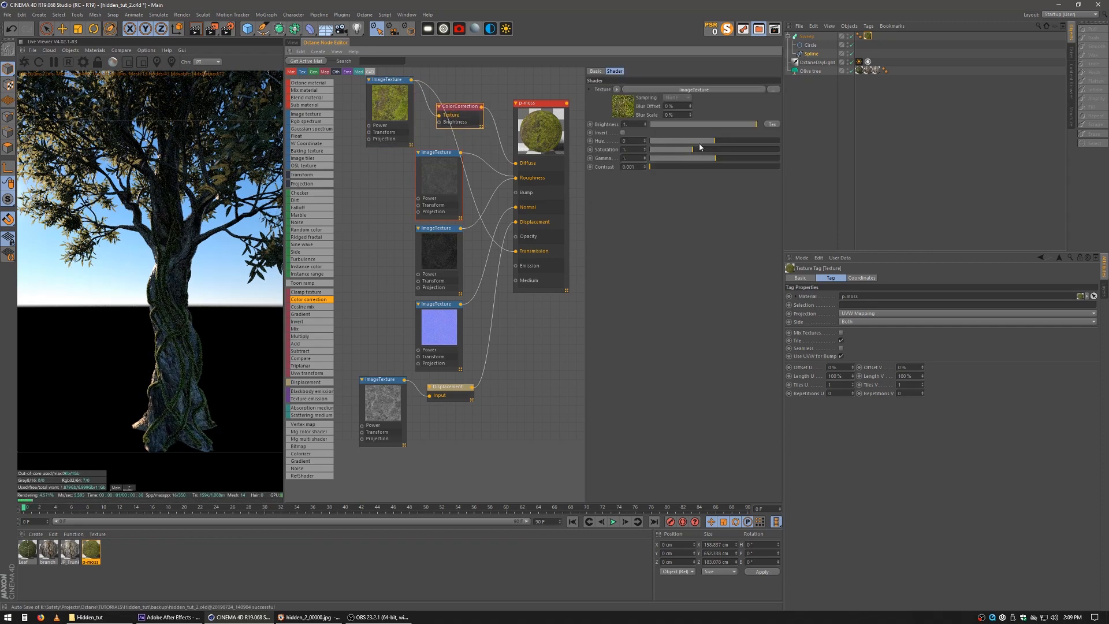
{"action": "scroll", "coordinate": [699, 144], "scroll_direction": "up", "scroll_amount": 1}
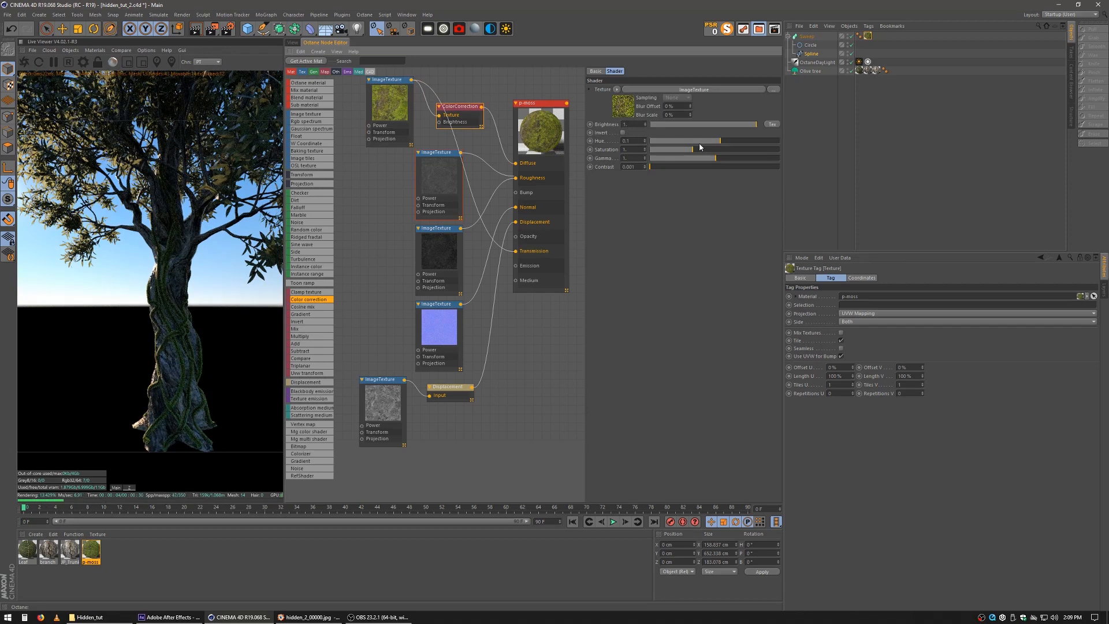
{"action": "scroll", "coordinate": [700, 146], "scroll_direction": "down", "scroll_amount": 1}
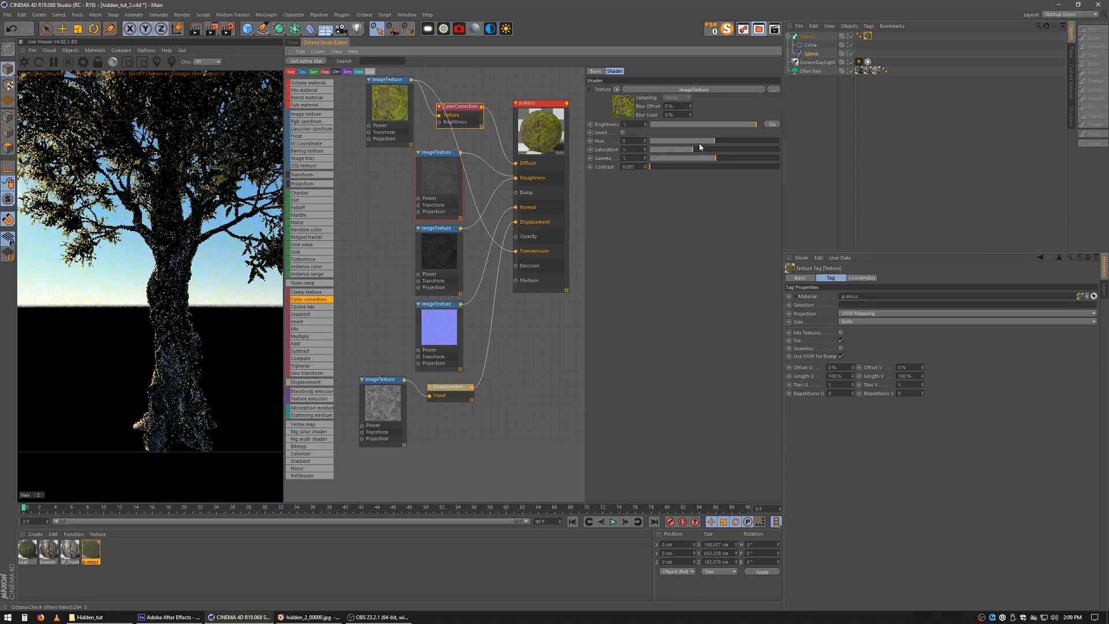
{"action": "scroll", "coordinate": [699, 146], "scroll_direction": "down", "scroll_amount": 1}
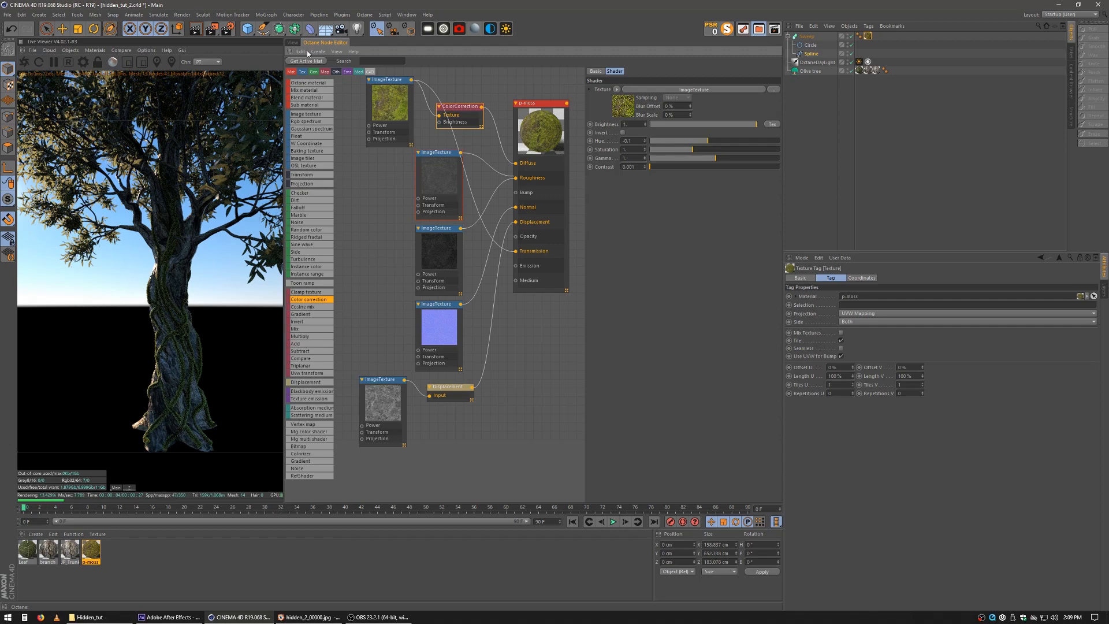
Connect the Color correction output to the moss material's Transmission input too.
{"action": "left_click", "coordinate": [292, 42]}
{"action": "scroll", "coordinate": [591, 302], "scroll_direction": "up", "scroll_amount": 5}
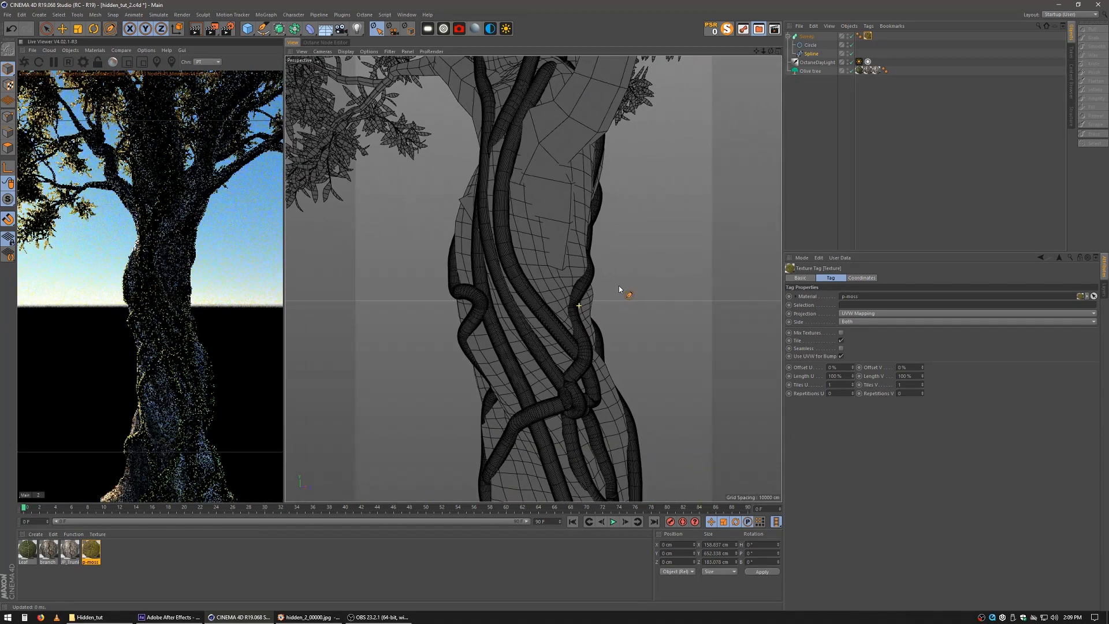
{"action": "left_click", "coordinate": [327, 42]}
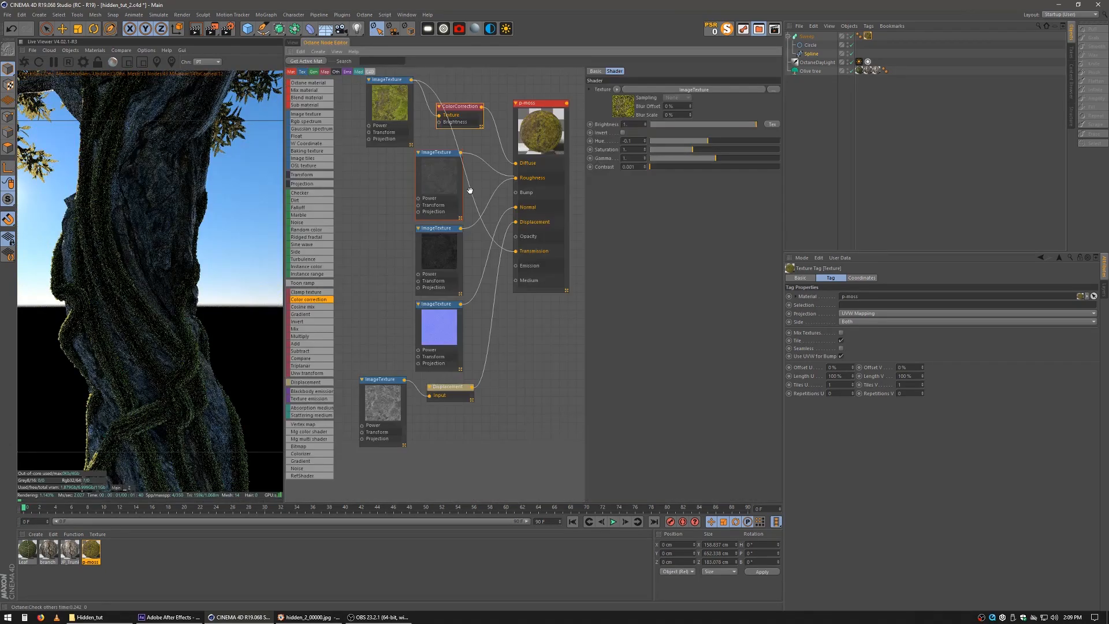
{"action": "left_click_drag", "start_coordinate": [483, 107], "coordinate": [516, 177]}
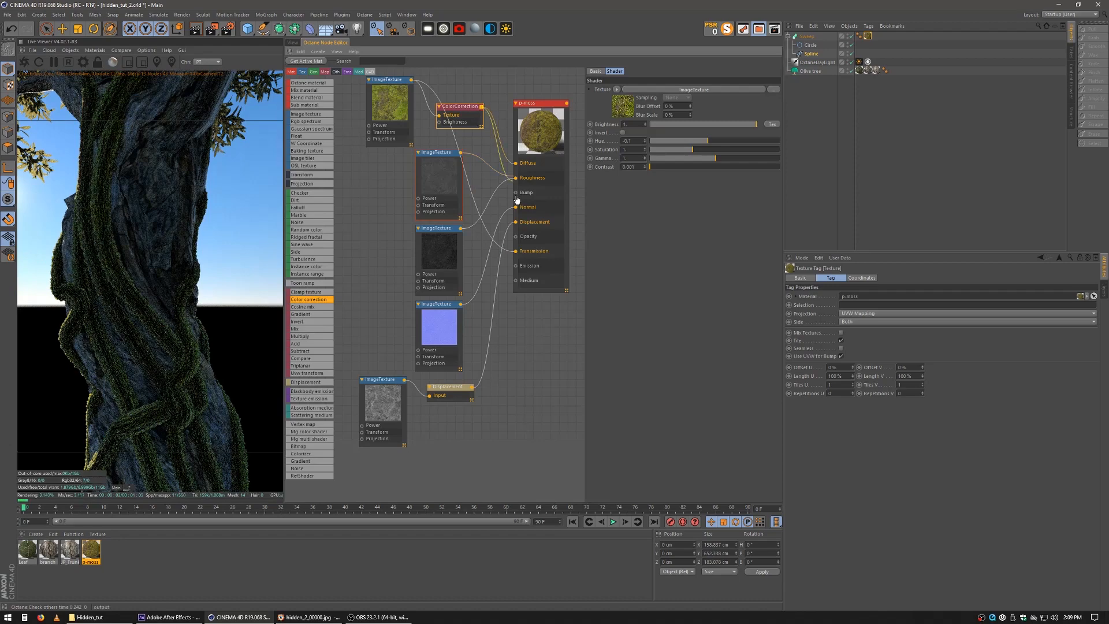
{"action": "left_click_drag", "start_coordinate": [512, 251], "coordinate": [515, 253]}
Examine the moss-covered vines along the trunk up close and from a distance in the live render.
{"action": "left_click", "coordinate": [293, 42]}
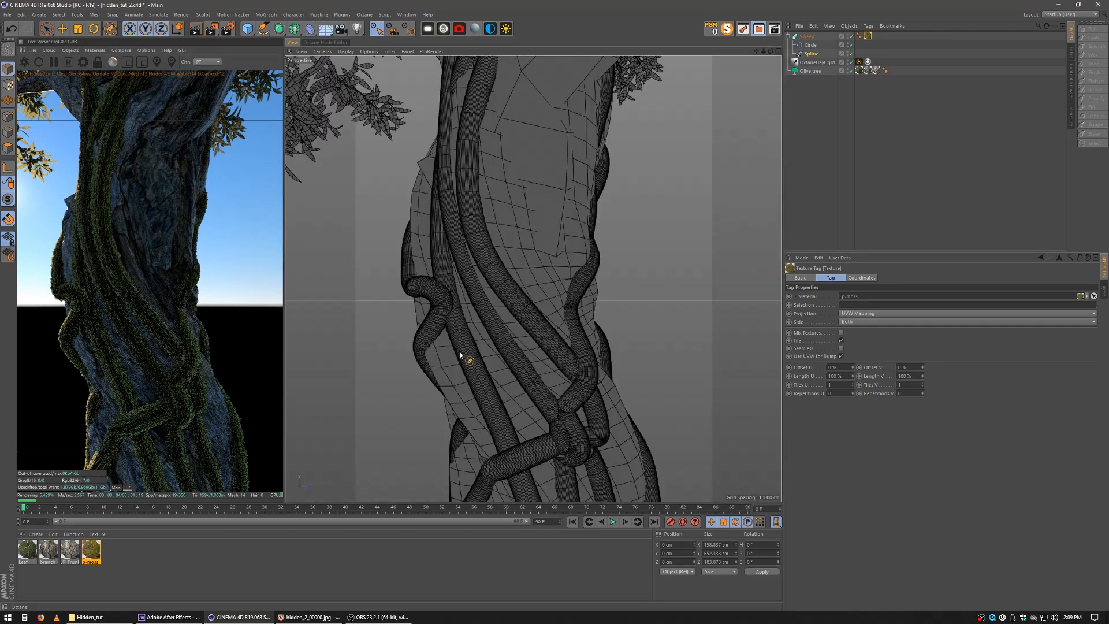
{"action": "left_click_drag", "start_coordinate": [460, 354], "coordinate": [557, 166], "text": "alt"}
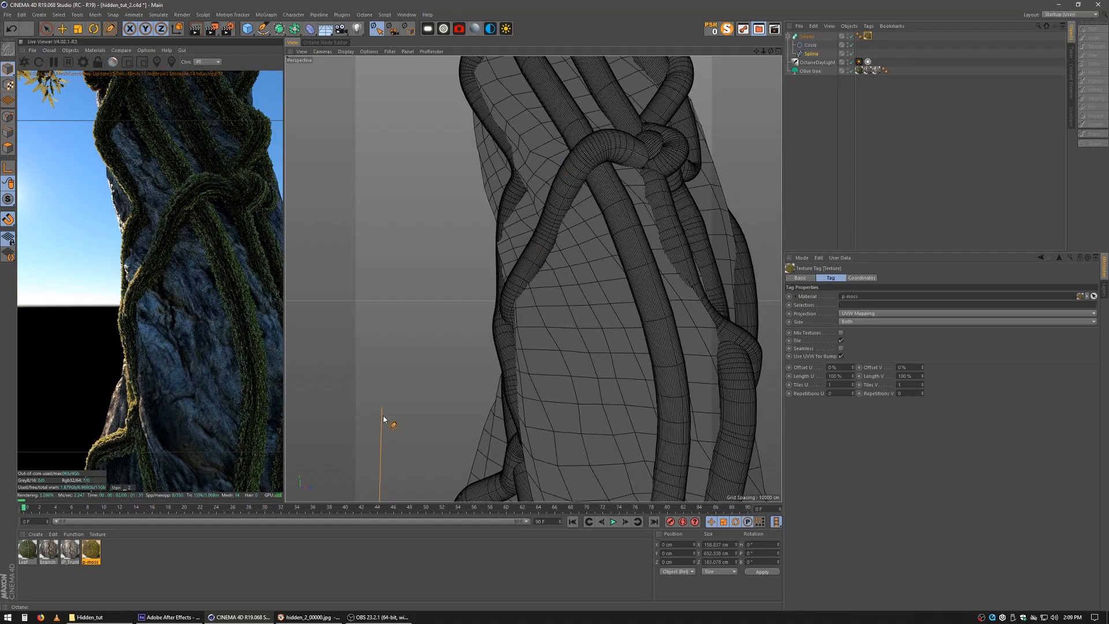
{"action": "left_click_drag", "start_coordinate": [518, 352], "coordinate": [626, 313], "text": "alt"}
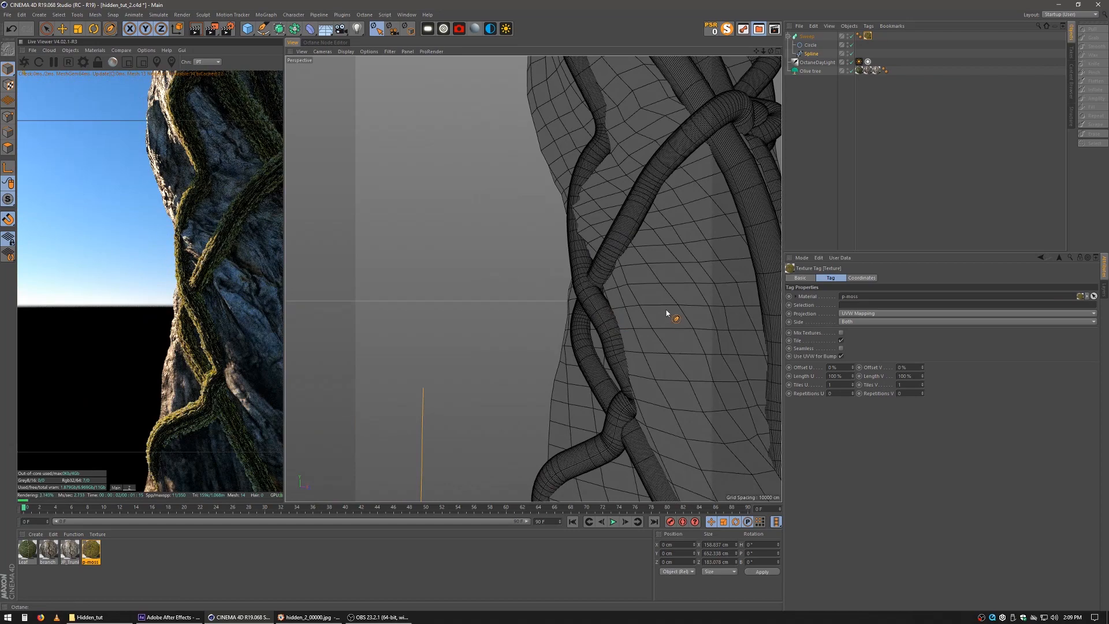
{"action": "right_click_drag", "start_coordinate": [668, 308], "coordinate": [596, 363], "text": "alt"}
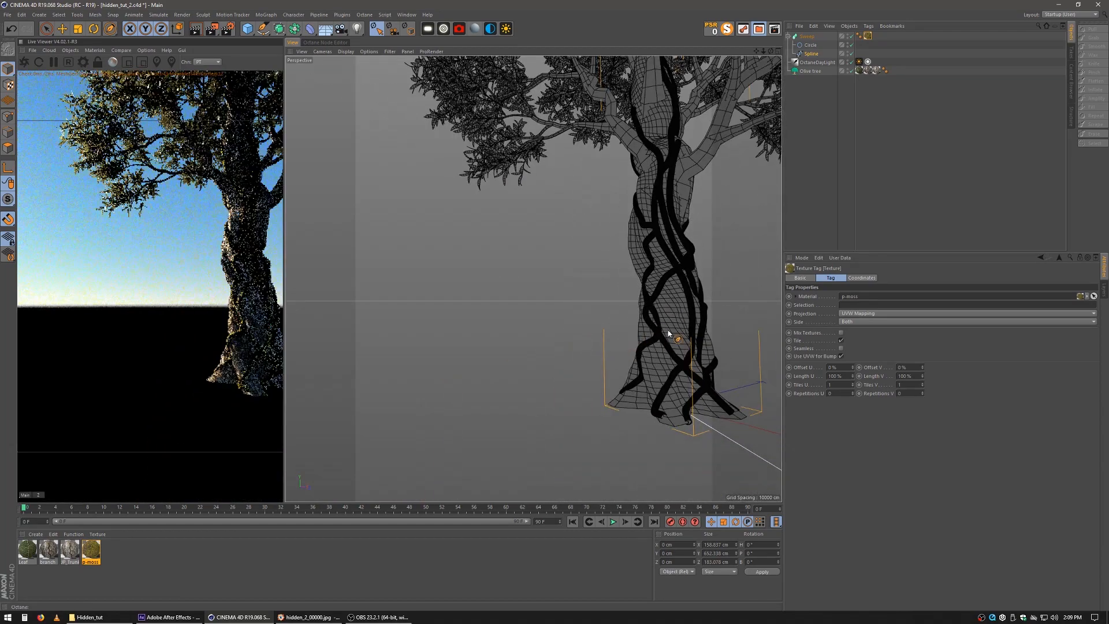
{"action": "middle_click_drag", "start_coordinate": [670, 331], "coordinate": [592, 394], "text": "alt"}
{"action": "right_click_drag", "start_coordinate": [627, 327], "coordinate": [611, 335], "text": "alt"}
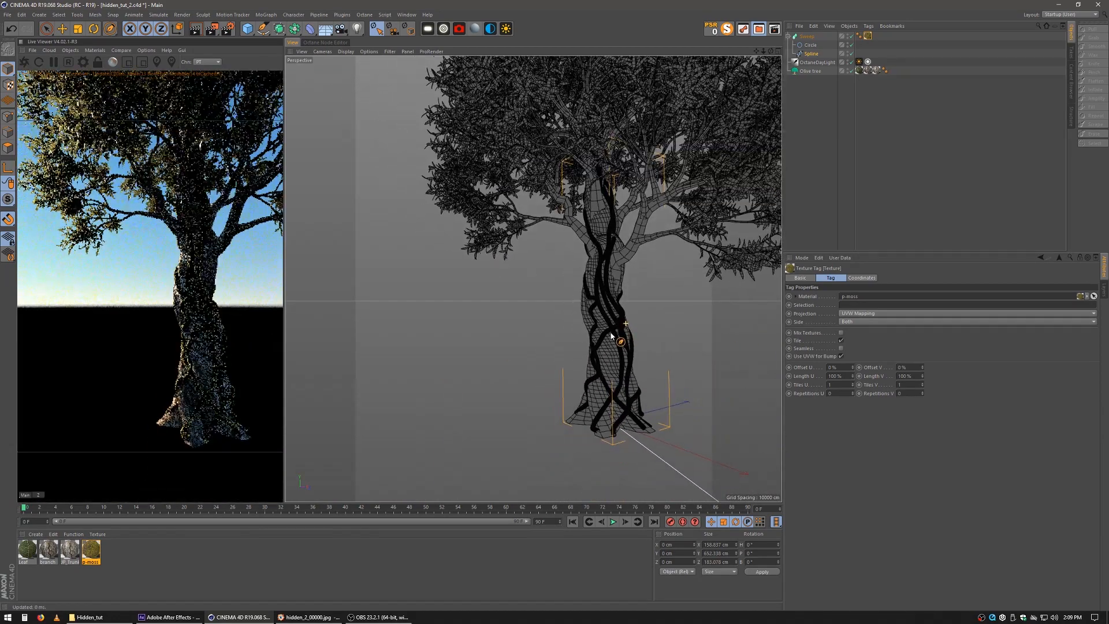
{"action": "middle_click_drag", "start_coordinate": [633, 314], "coordinate": [609, 326], "text": "alt"}
{"action": "right_click_drag", "start_coordinate": [580, 334], "coordinate": [611, 362], "text": "alt"}
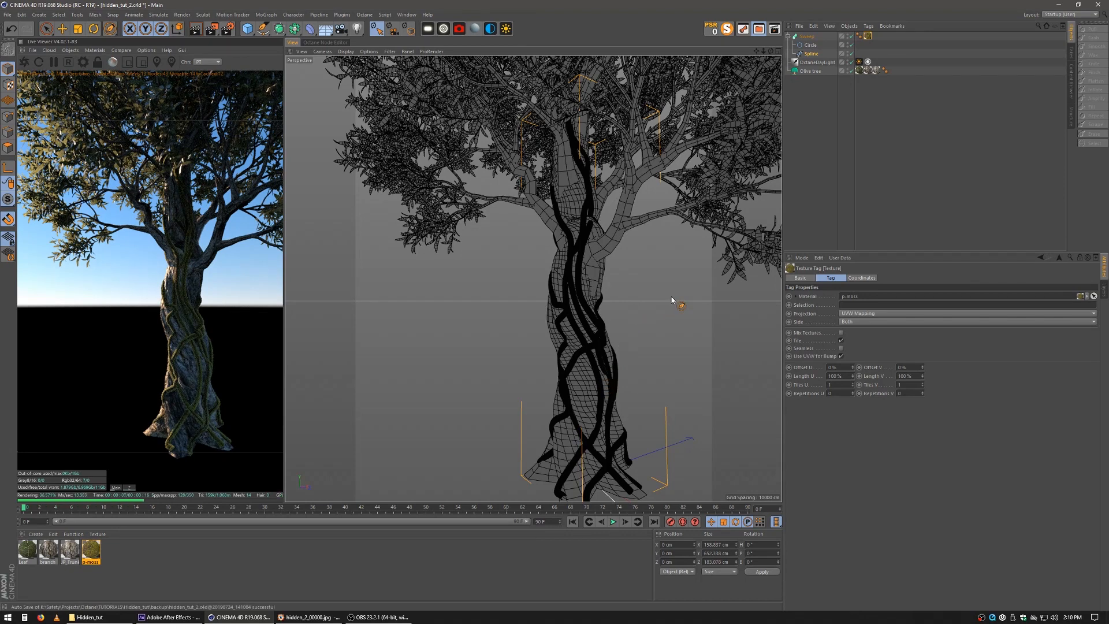
Collapse the Sweep hierarchy and check the hanging vines in the reference image hidden_2_00000.jpg.
{"action": "left_click", "coordinate": [799, 108]}
{"action": "left_click", "coordinate": [788, 36]}
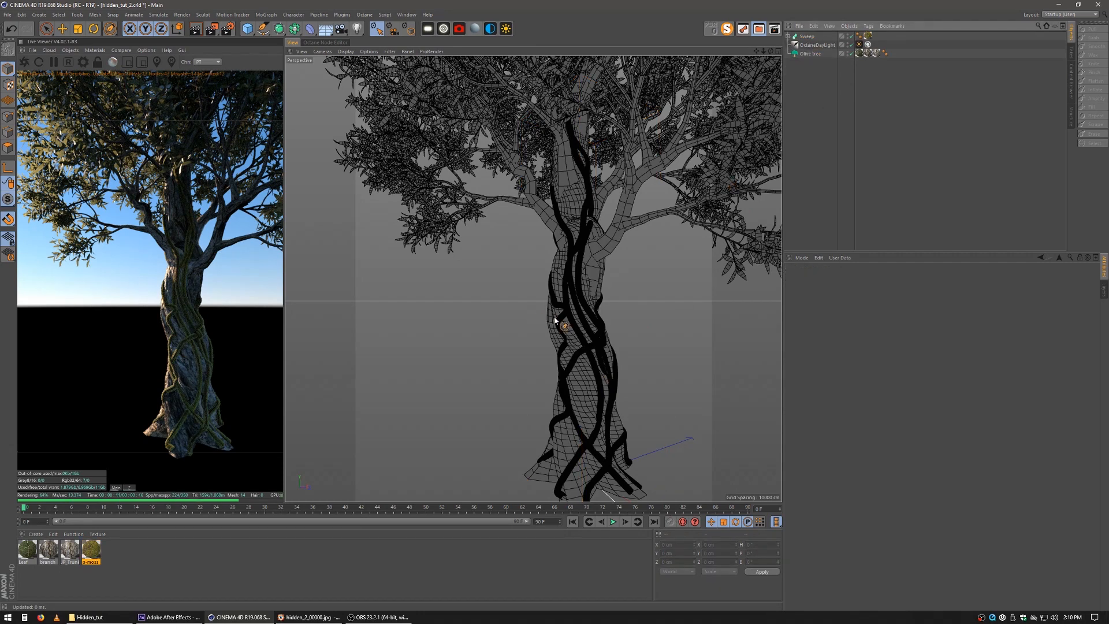
{"action": "left_click", "coordinate": [342, 16]}
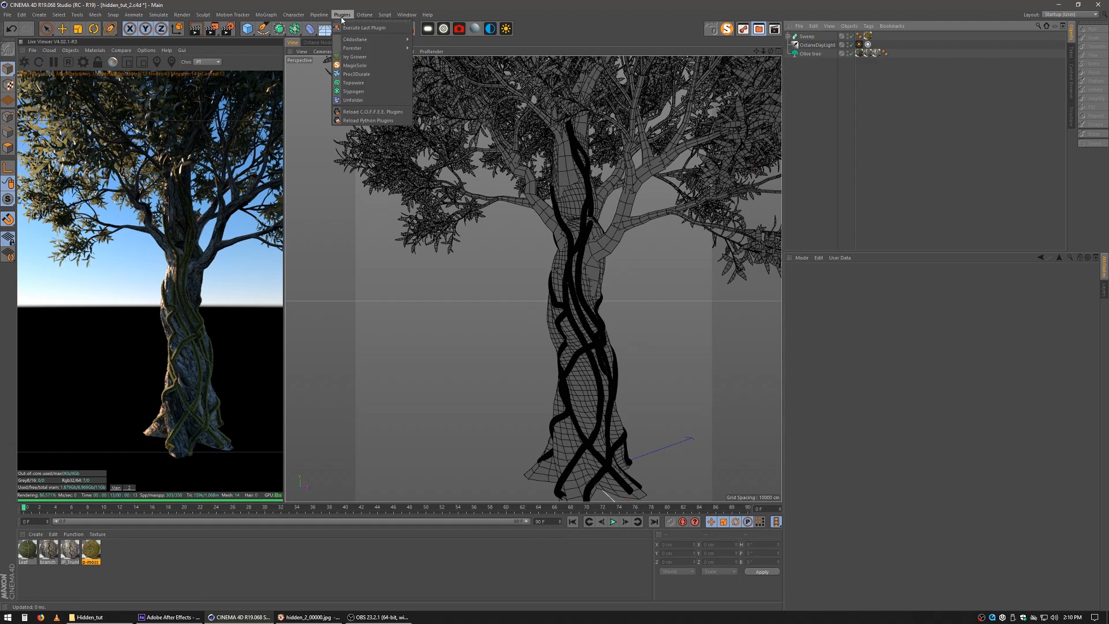
{"action": "left_click", "coordinate": [457, 103]}
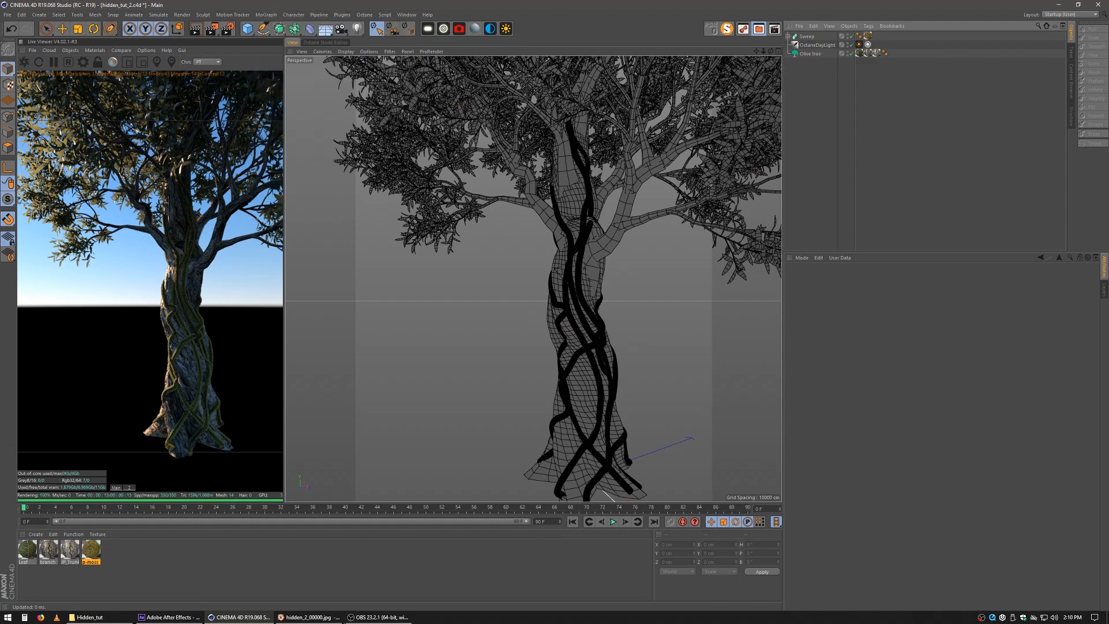
{"action": "left_click", "coordinate": [304, 617]}
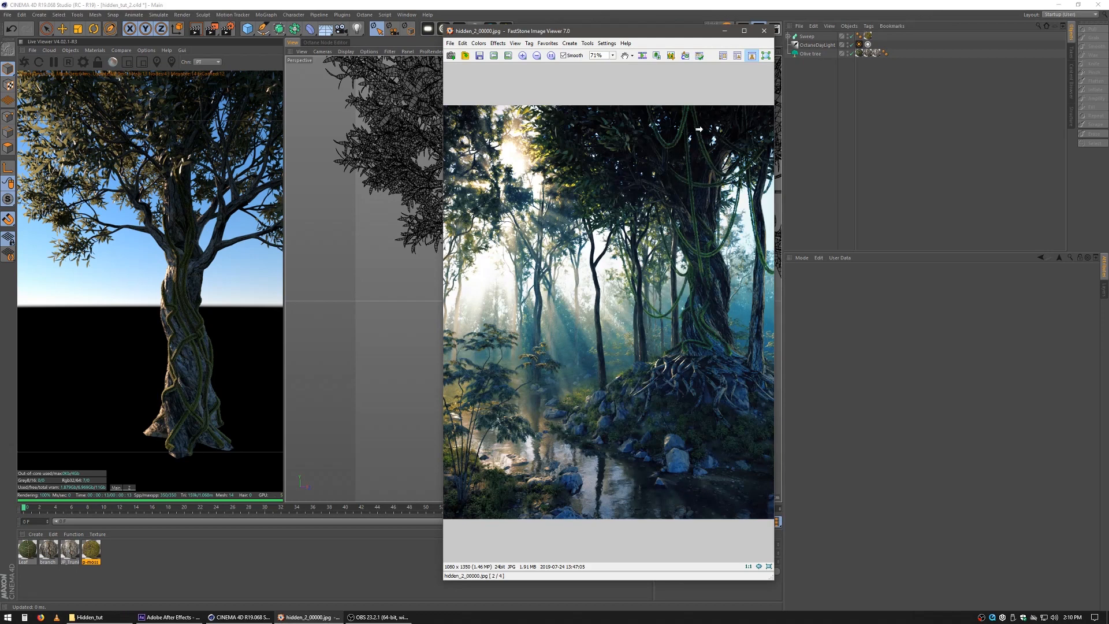
{"action": "left_click", "coordinate": [471, 22]}
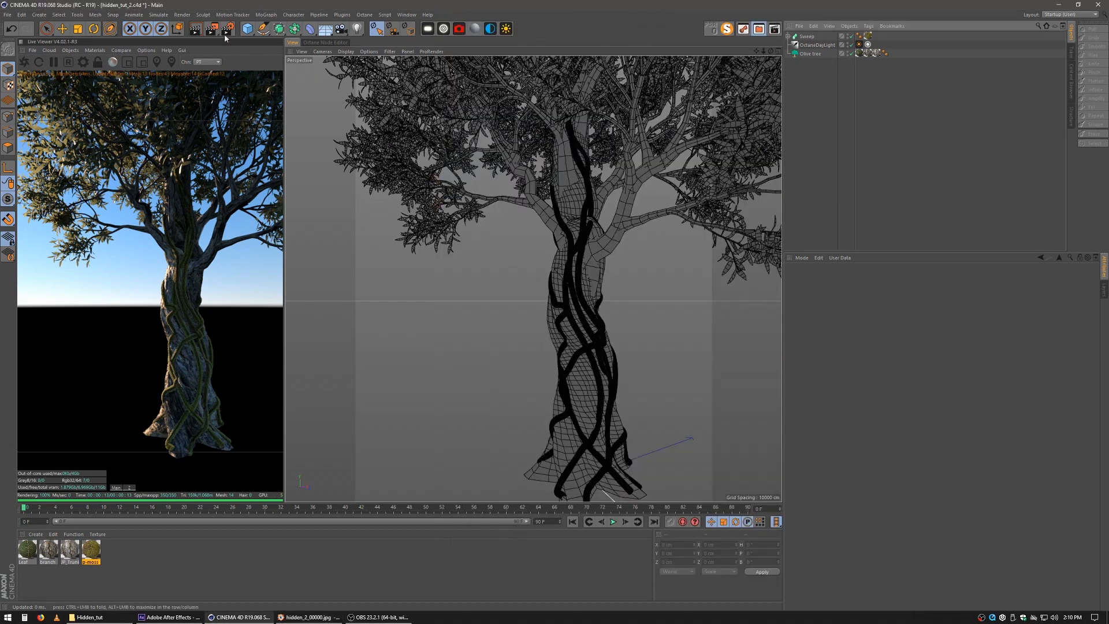
Add a Sphere primitive and raise it about 363 cm in Y to the upper trunk.
{"action": "left_click_drag", "start_coordinate": [248, 28], "coordinate": [428, 57]}
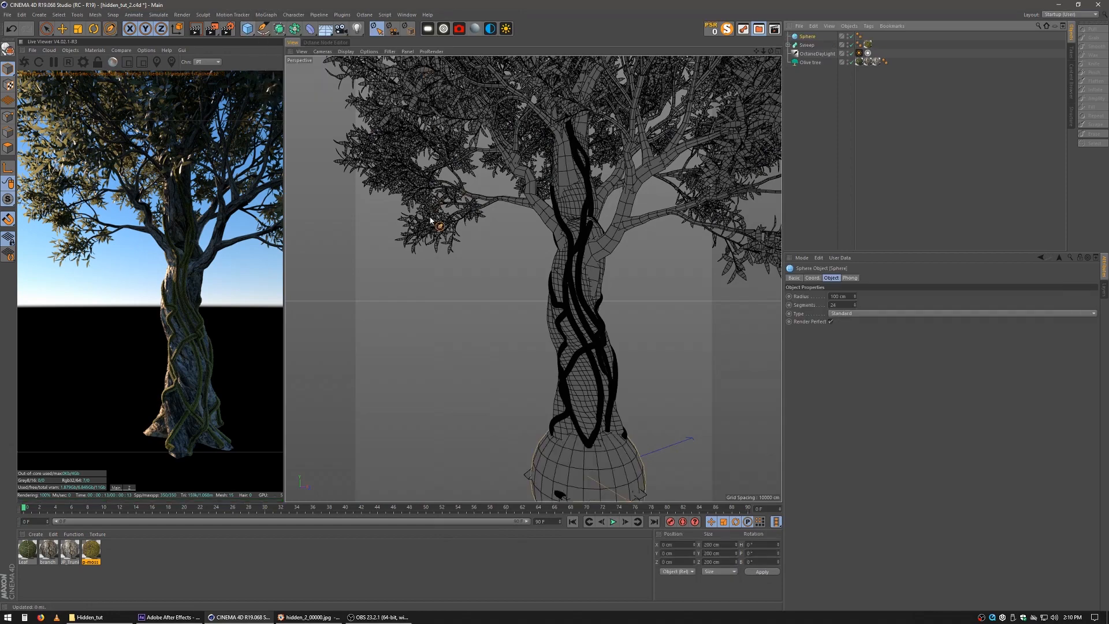
{"action": "right_click_drag", "start_coordinate": [617, 294], "coordinate": [584, 313], "text": "alt"}
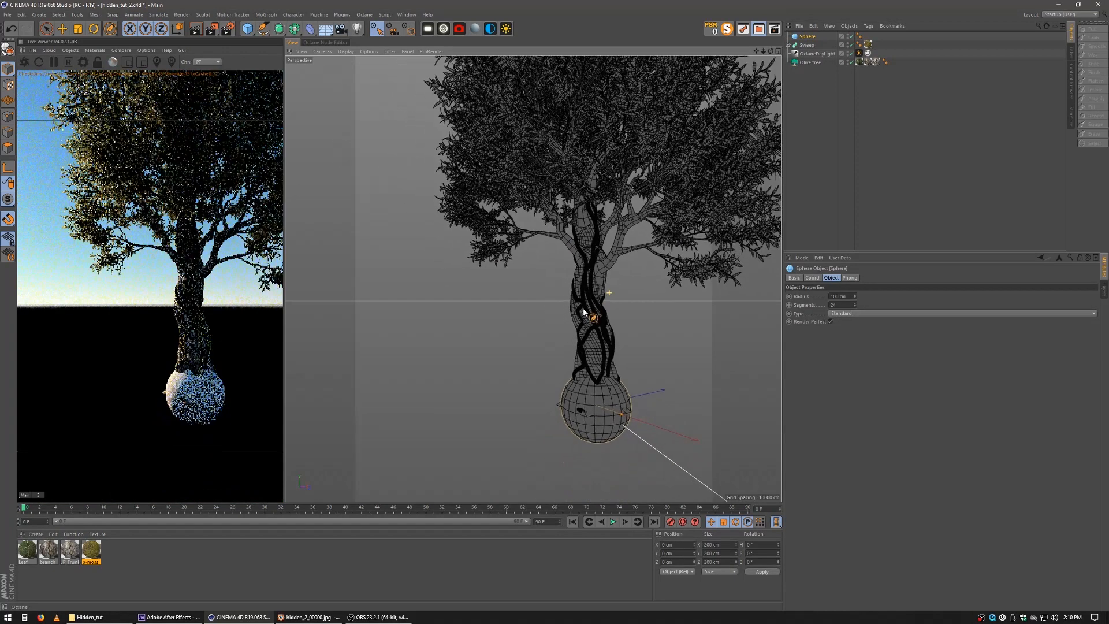
{"action": "key", "text": "e"}
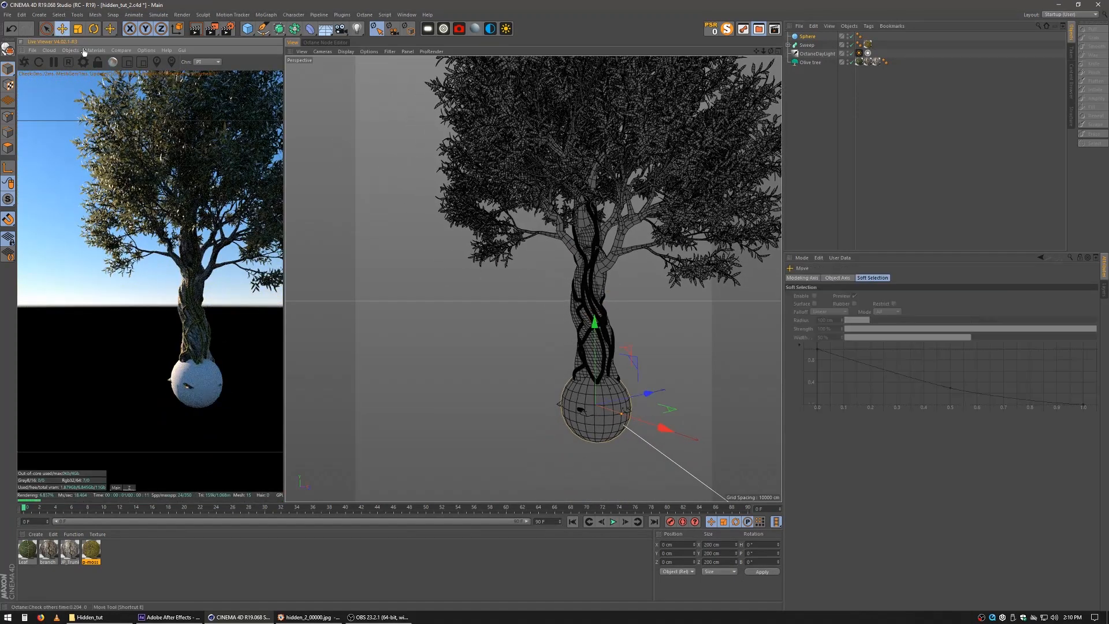
{"action": "left_click_drag", "start_coordinate": [596, 359], "coordinate": [526, 179]}
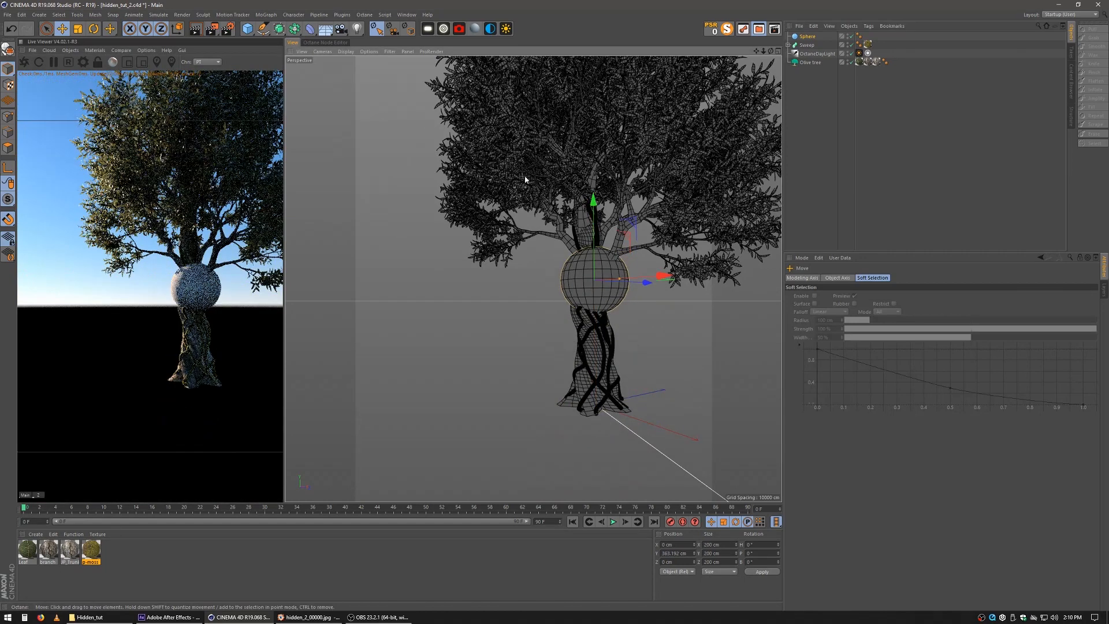
Add a Topowire object from the plugins and make the sphere its child.
{"action": "left_click", "coordinate": [349, 17]}
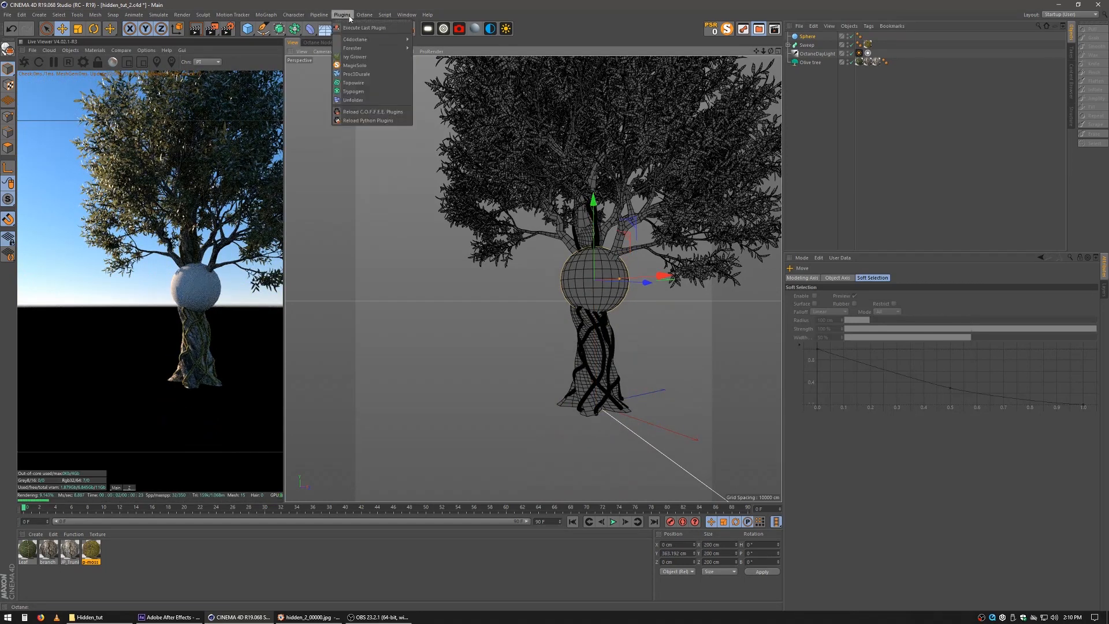
{"action": "left_click", "coordinate": [359, 83]}
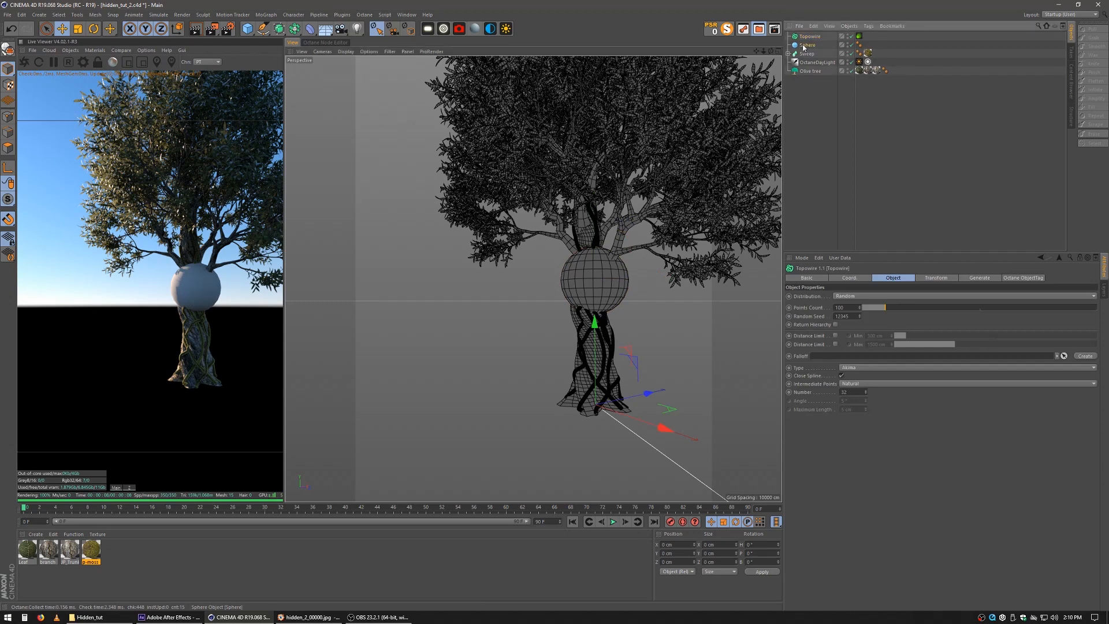
{"action": "left_click_drag", "start_coordinate": [806, 45], "coordinate": [811, 38]}
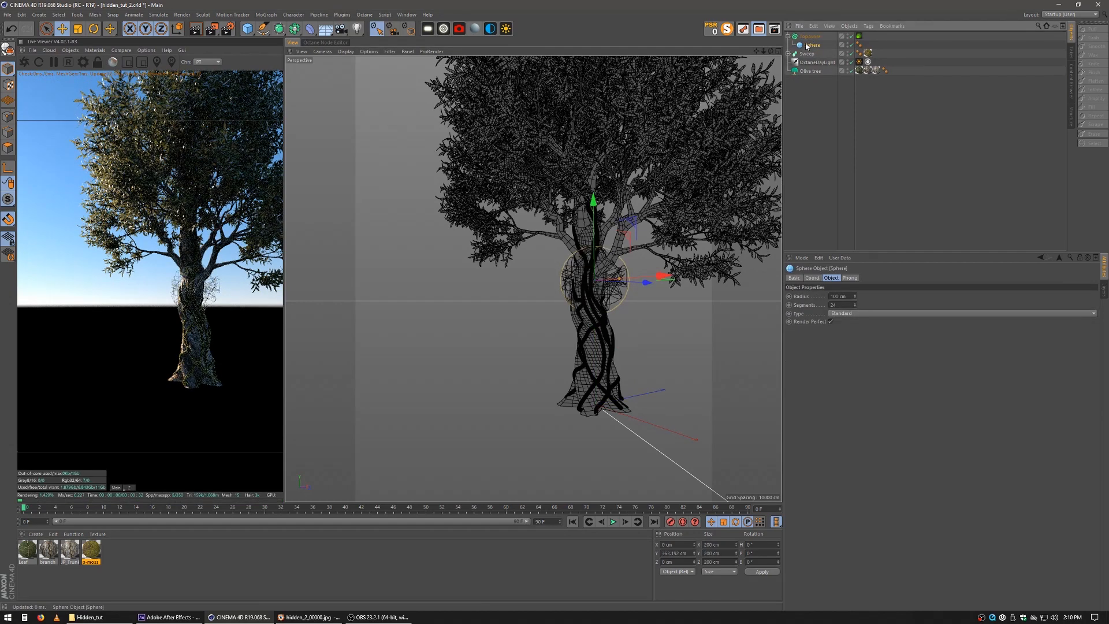
Reset the nested sphere's position to zero and raise the Topowire parent about 800 cm in Y into the tree crown.
{"action": "left_click", "coordinate": [810, 46]}
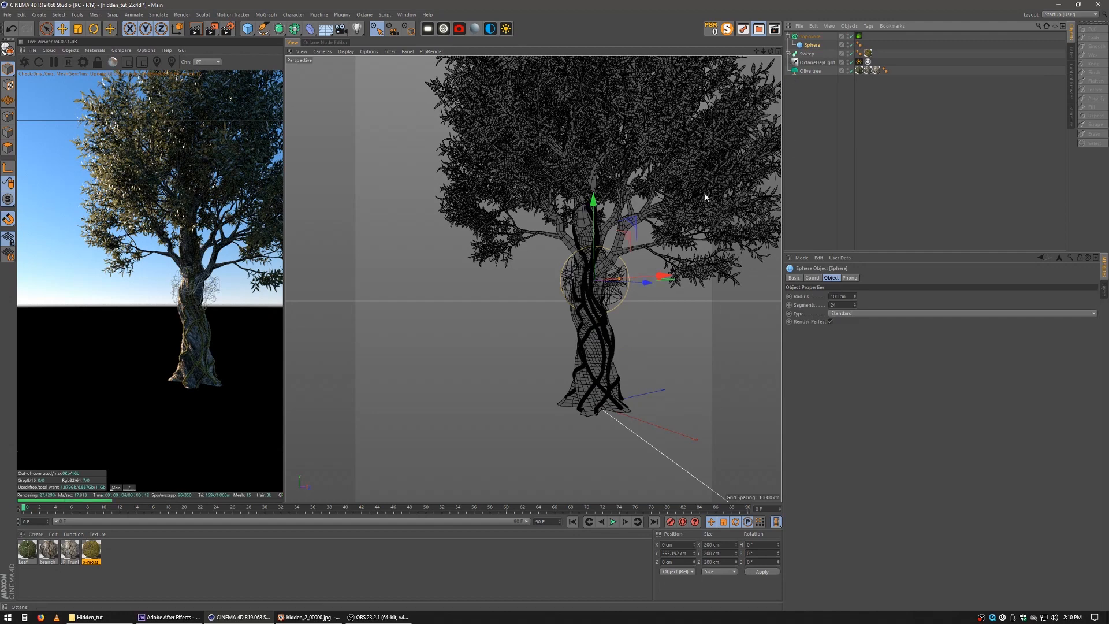
{"action": "left_click", "coordinate": [809, 37]}
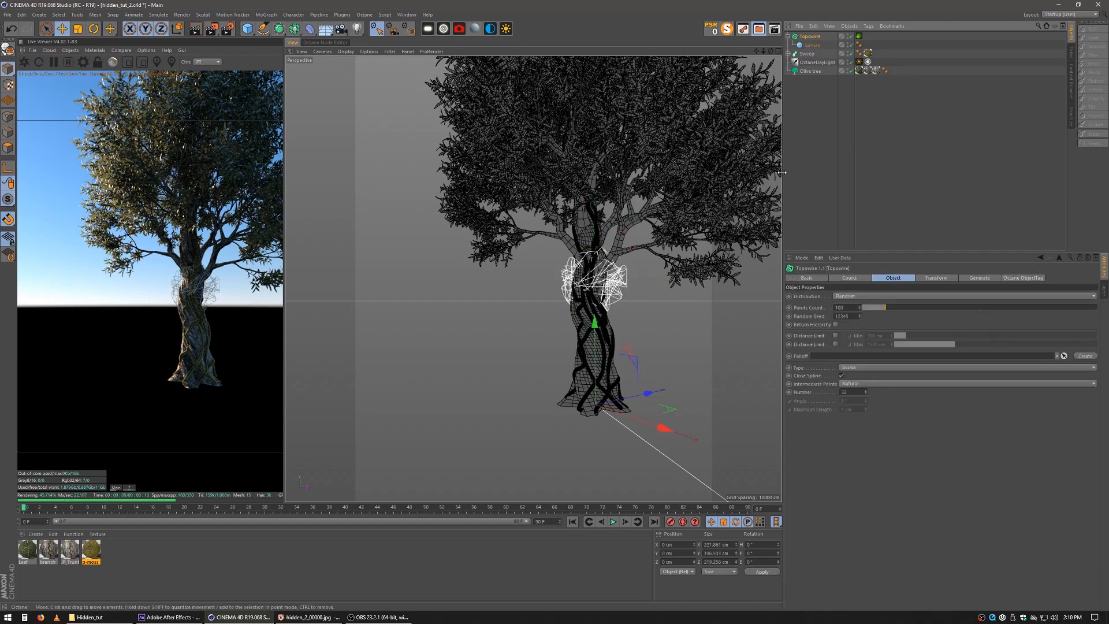
{"action": "left_click", "coordinate": [816, 45]}
{"action": "left_click", "coordinate": [815, 37]}
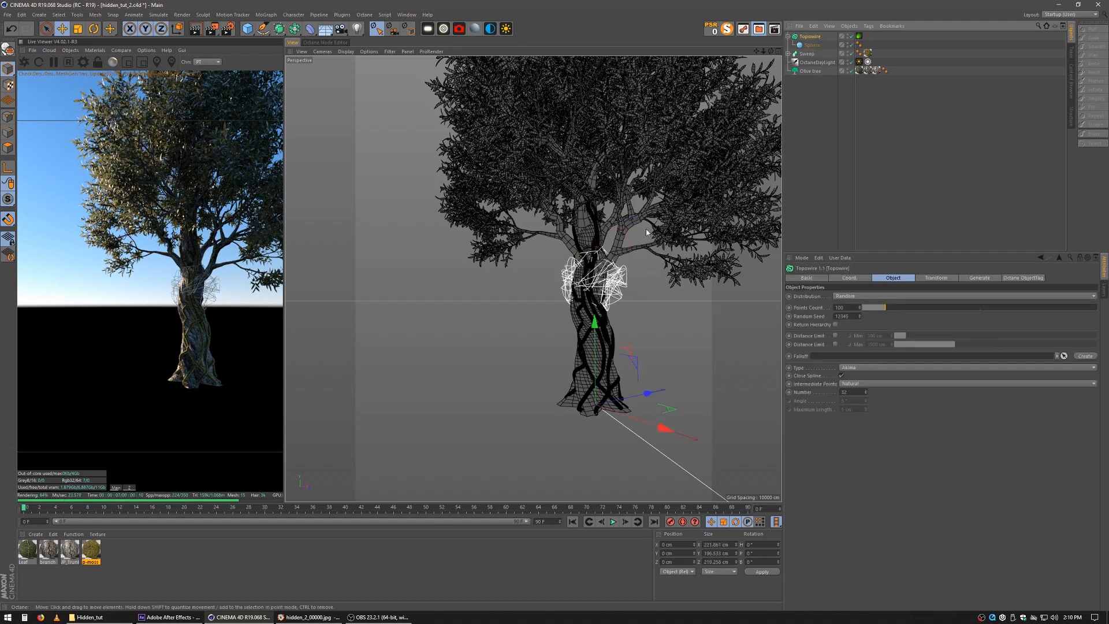
{"action": "left_click", "coordinate": [810, 45]}
{"action": "left_click", "coordinate": [710, 27]}
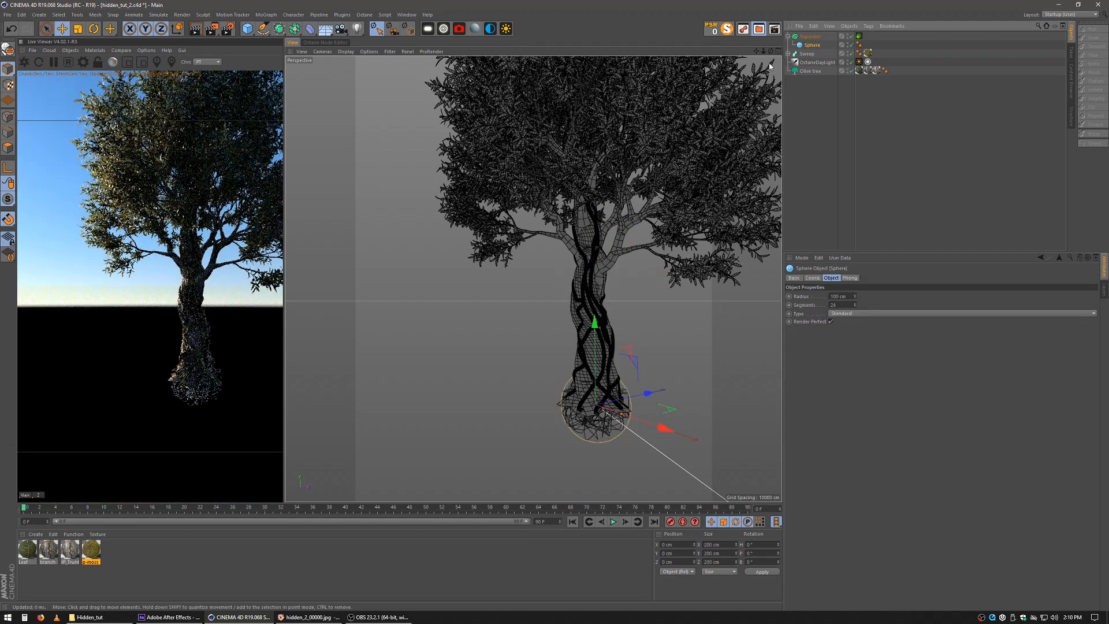
{"action": "left_click", "coordinate": [810, 36]}
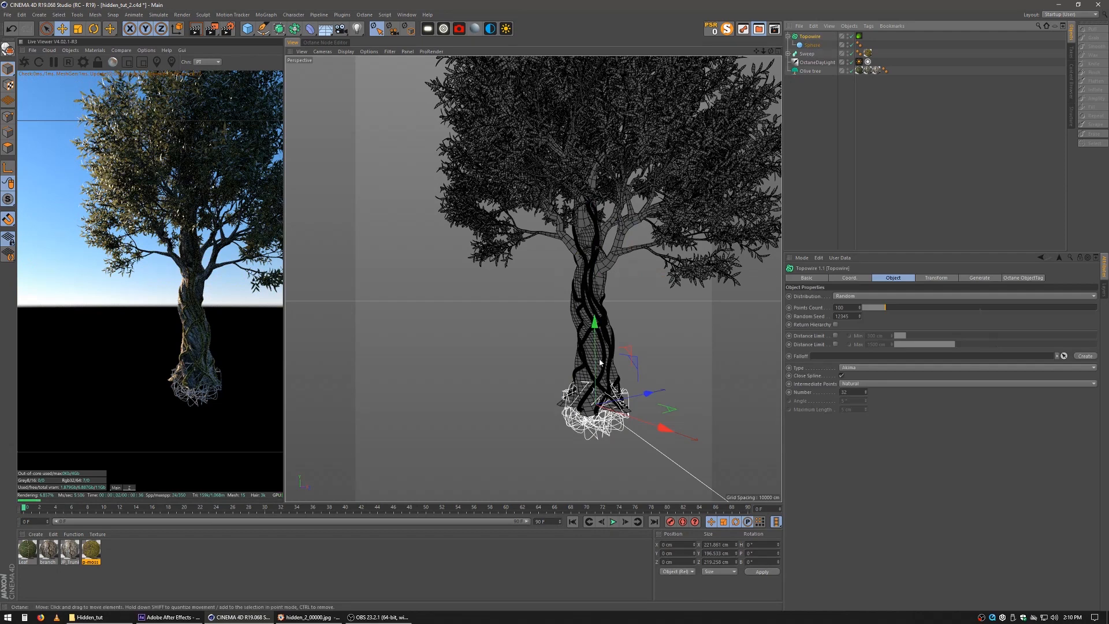
{"action": "left_click_drag", "start_coordinate": [593, 363], "coordinate": [604, 91]}
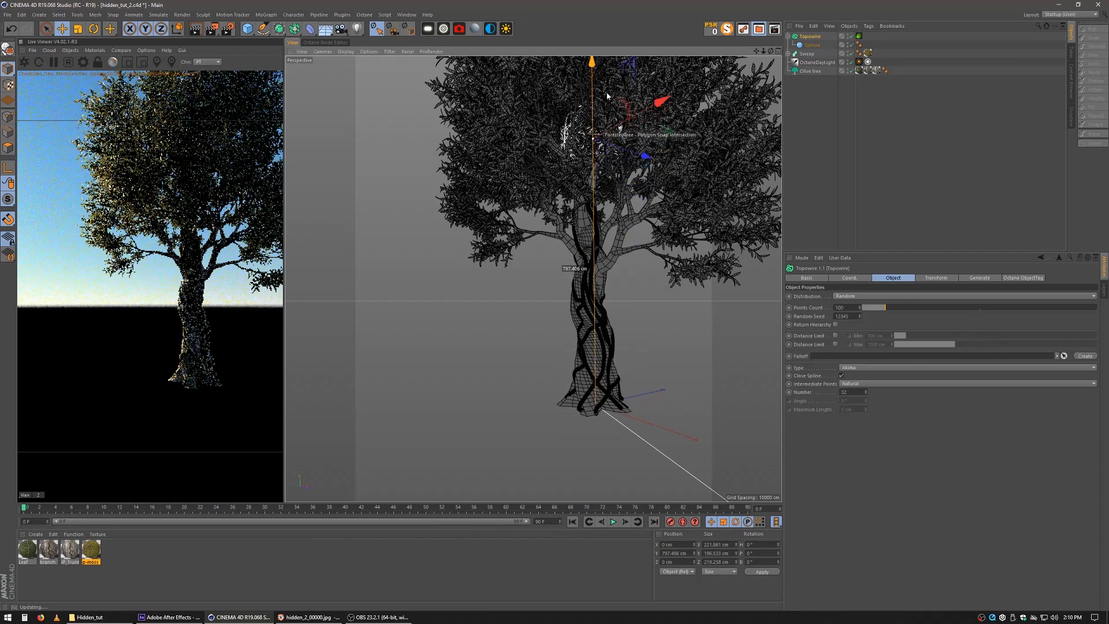
Make the sphere editable, flatten it vertically, and scale it up to about 608 × 421 × 608 cm.
{"action": "left_click", "coordinate": [811, 45]}
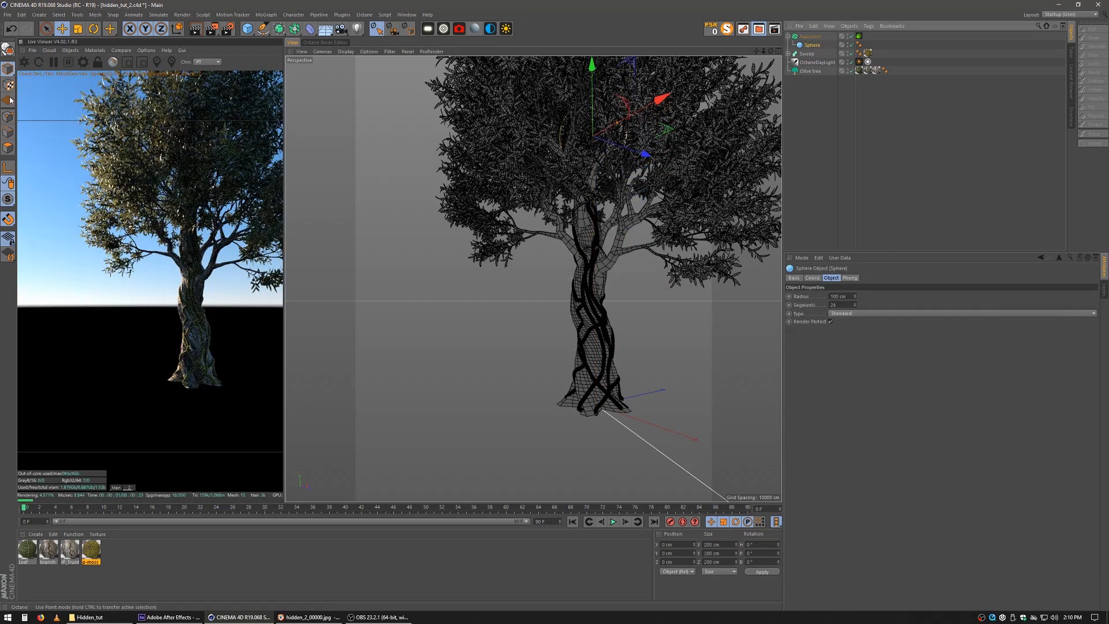
{"action": "key", "text": "c"}
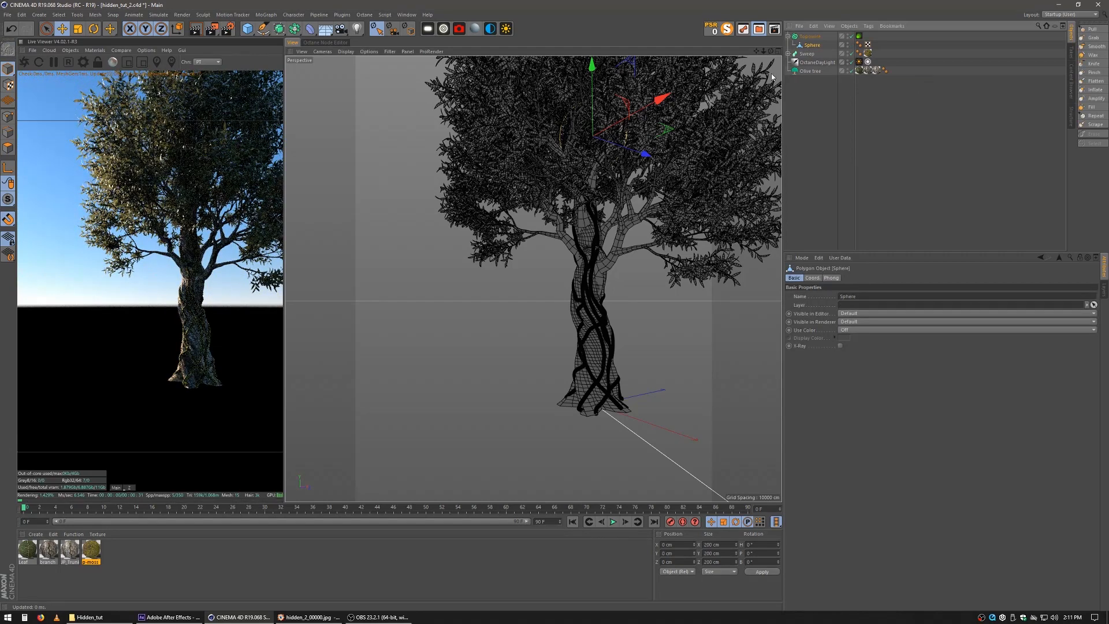
{"action": "key", "text": "t"}
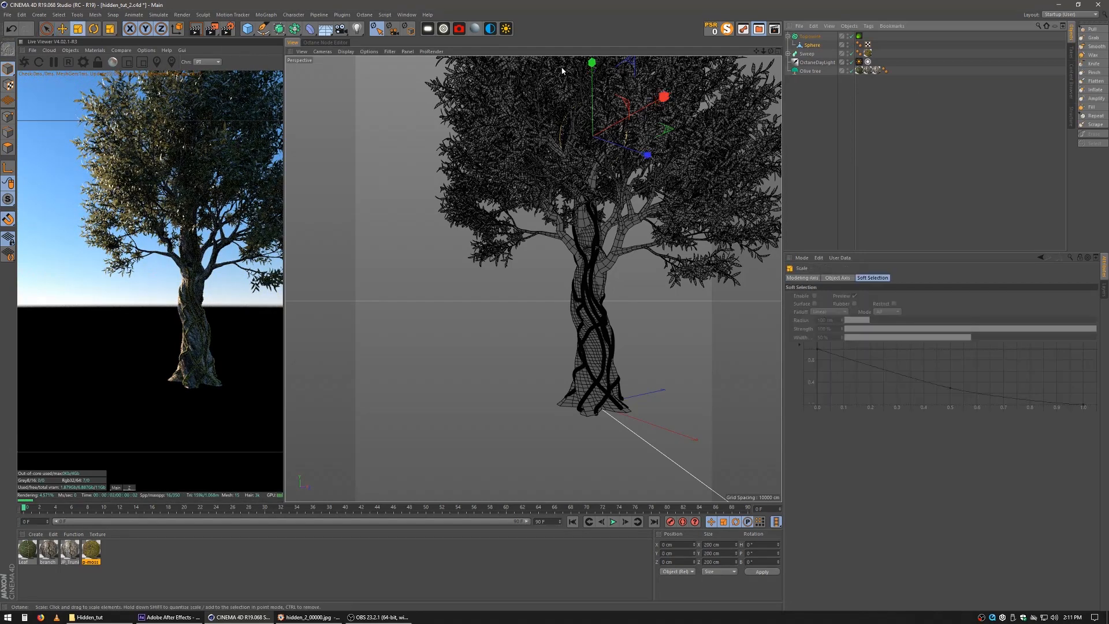
{"action": "left_click_drag", "start_coordinate": [592, 64], "coordinate": [592, 93]}
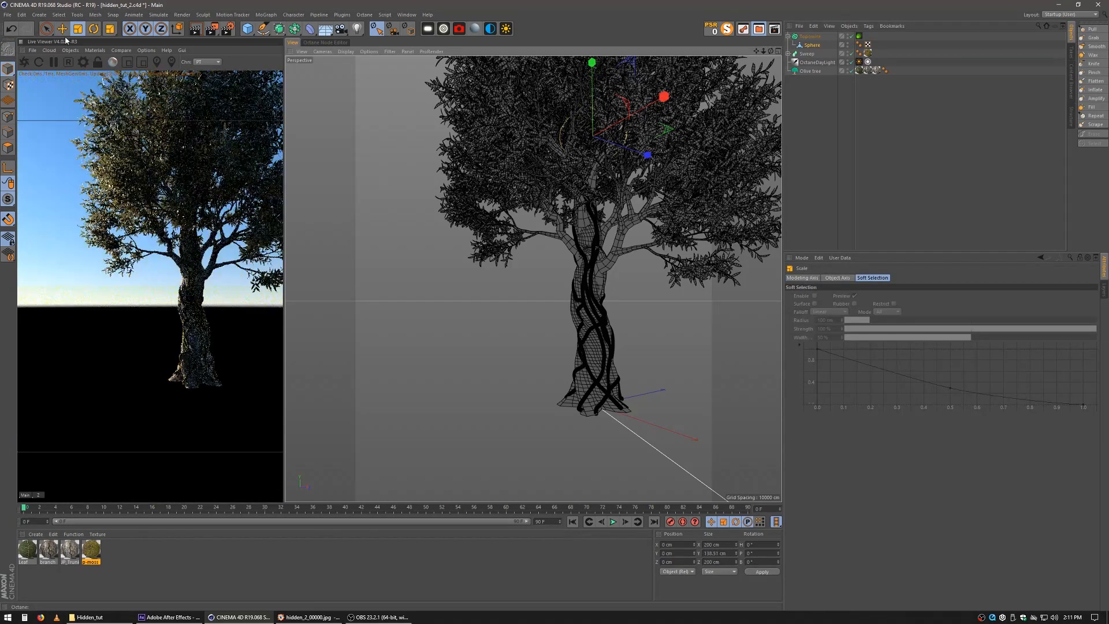
{"action": "left_click_drag", "start_coordinate": [598, 185], "coordinate": [701, 75]}
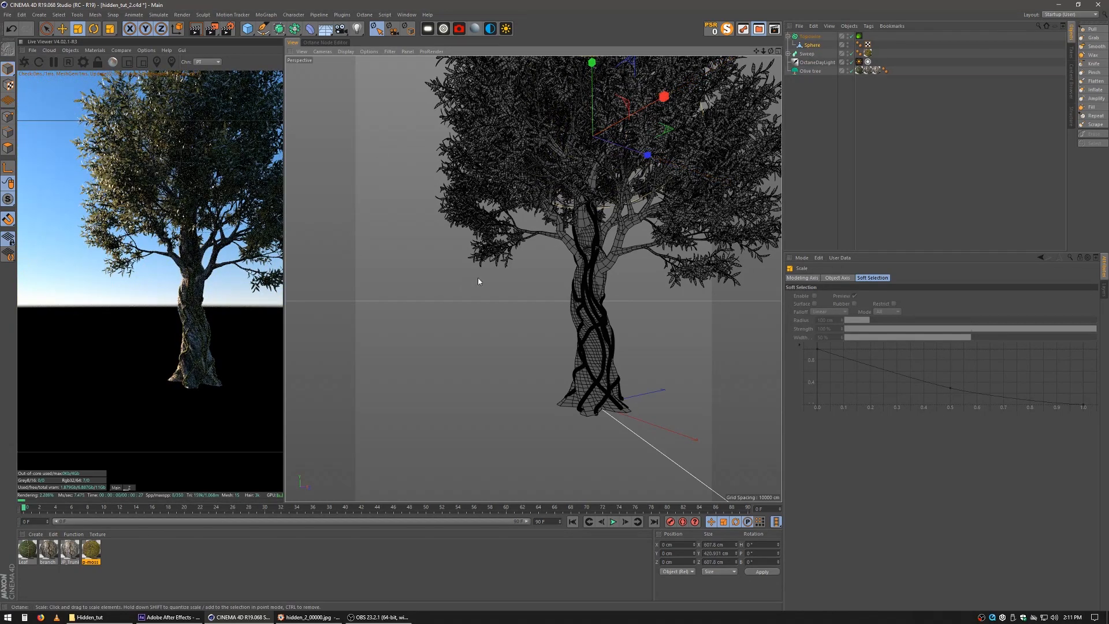
Move the Topowire out beside the tree to inspect its splines, and undo the move.
{"action": "left_click", "coordinate": [808, 37]}
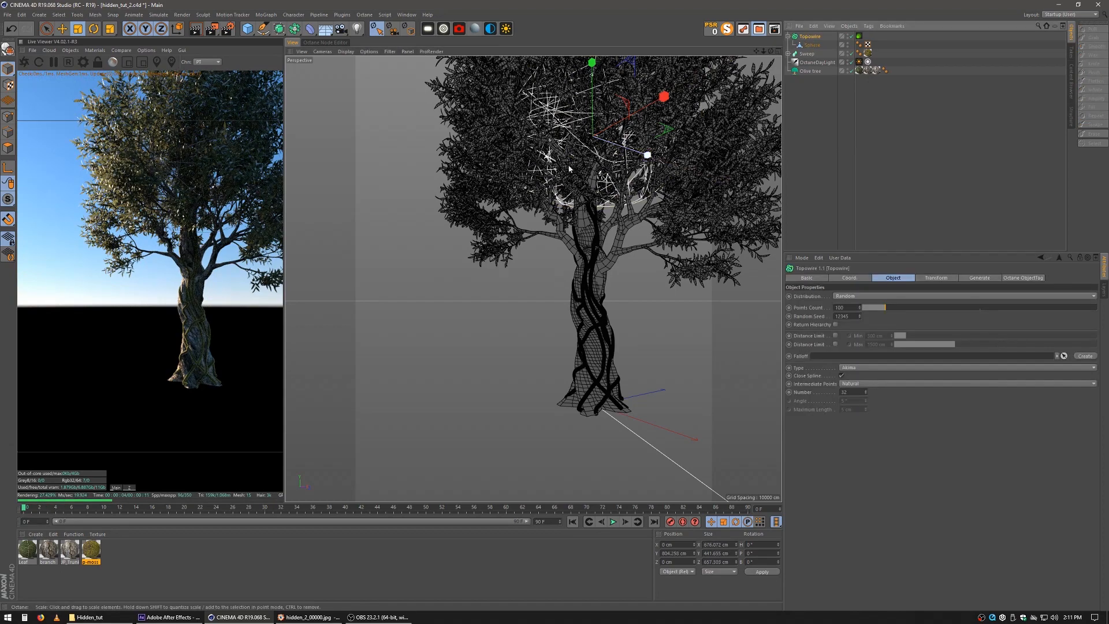
{"action": "mouse_move", "coordinate": [595, 143]}
{"action": "left_mouse_down", "text": "alt"}
{"action": "mouse_move", "coordinate": [563, 144]}
{"action": "mouse_move", "coordinate": [638, 140]}
{"action": "mouse_move", "coordinate": [627, 136]}
{"action": "mouse_move", "coordinate": [631, 146]}
{"action": "left_mouse_up", "text": "alt"}
{"action": "middle_click_drag", "start_coordinate": [631, 145], "coordinate": [661, 244], "text": "alt"}
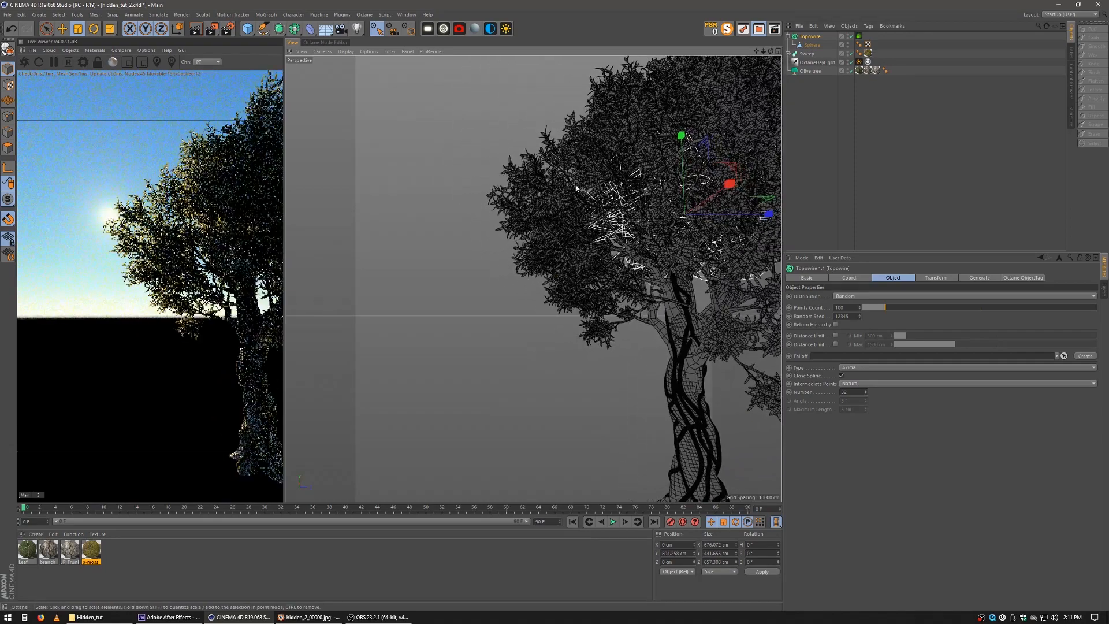
{"action": "left_click", "coordinate": [63, 28]}
{"action": "mouse_move", "coordinate": [684, 217]}
{"action": "left_mouse_down"}
{"action": "mouse_move", "coordinate": [448, 226]}
{"action": "mouse_move", "coordinate": [445, 252]}
{"action": "mouse_move", "coordinate": [407, 174]}
{"action": "left_mouse_up"}
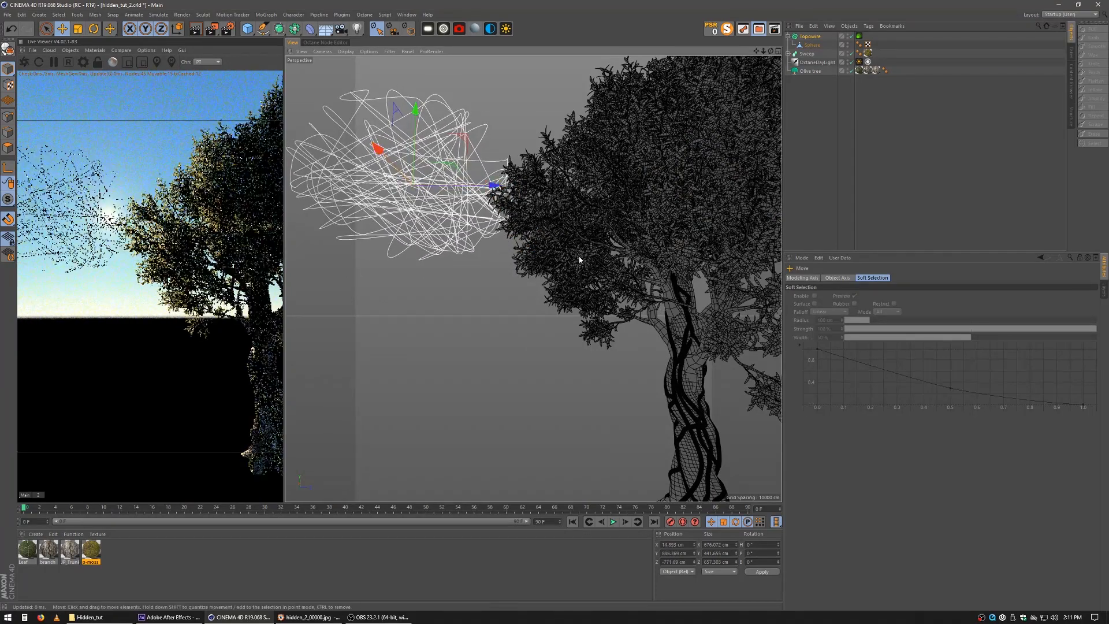
{"action": "key", "text": "ctrl+z"}
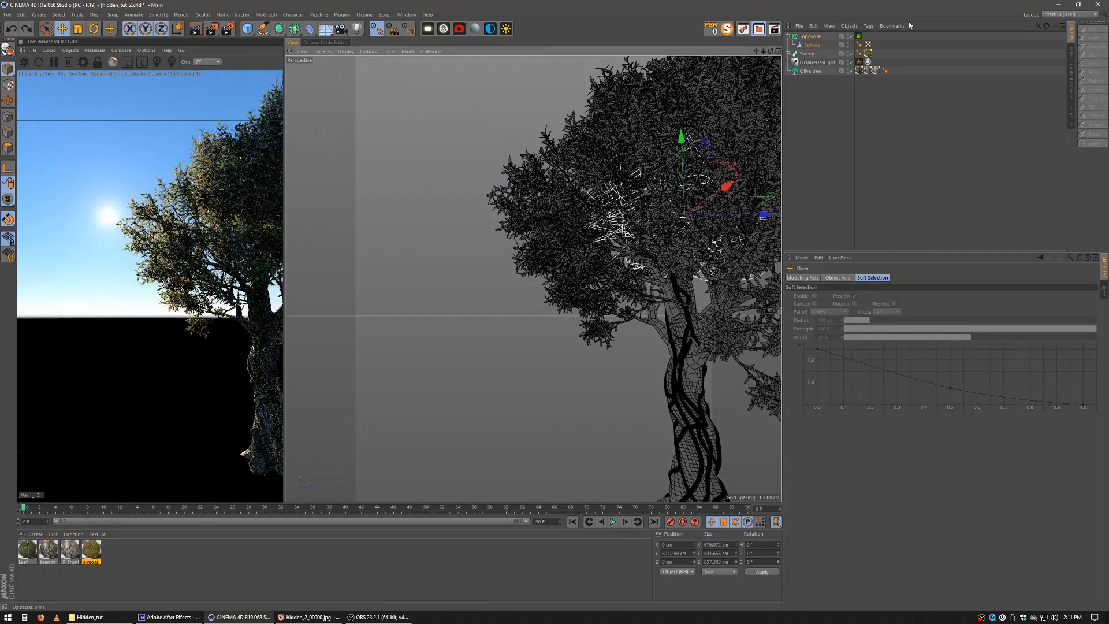
Set the Topowire's Transform curvature to about -370 cm so the splines hang down, and check them around the tree.
{"action": "left_click", "coordinate": [811, 36]}
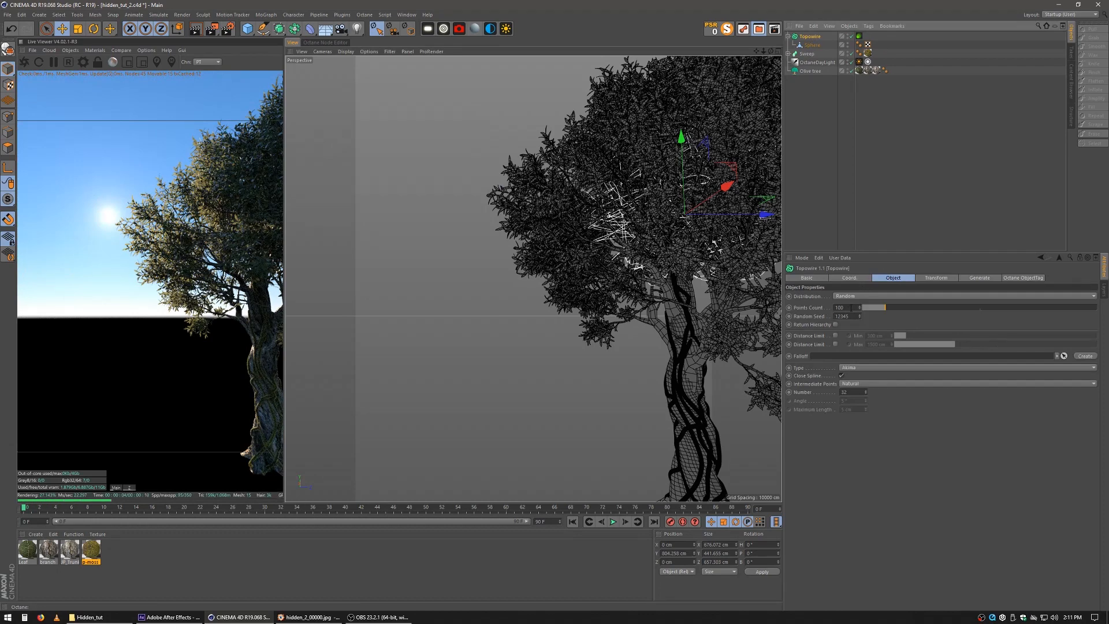
{"action": "left_click", "coordinate": [928, 282]}
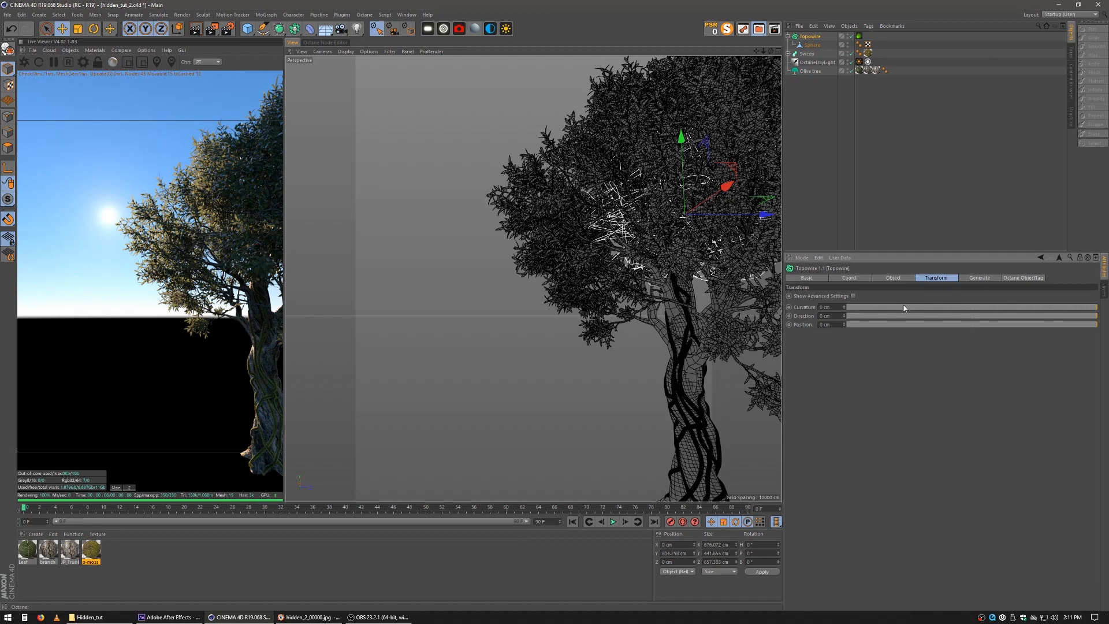
{"action": "left_click_drag", "start_coordinate": [1089, 309], "coordinate": [907, 331]}
{"action": "middle_click_drag", "start_coordinate": [744, 327], "coordinate": [634, 268], "text": "alt"}
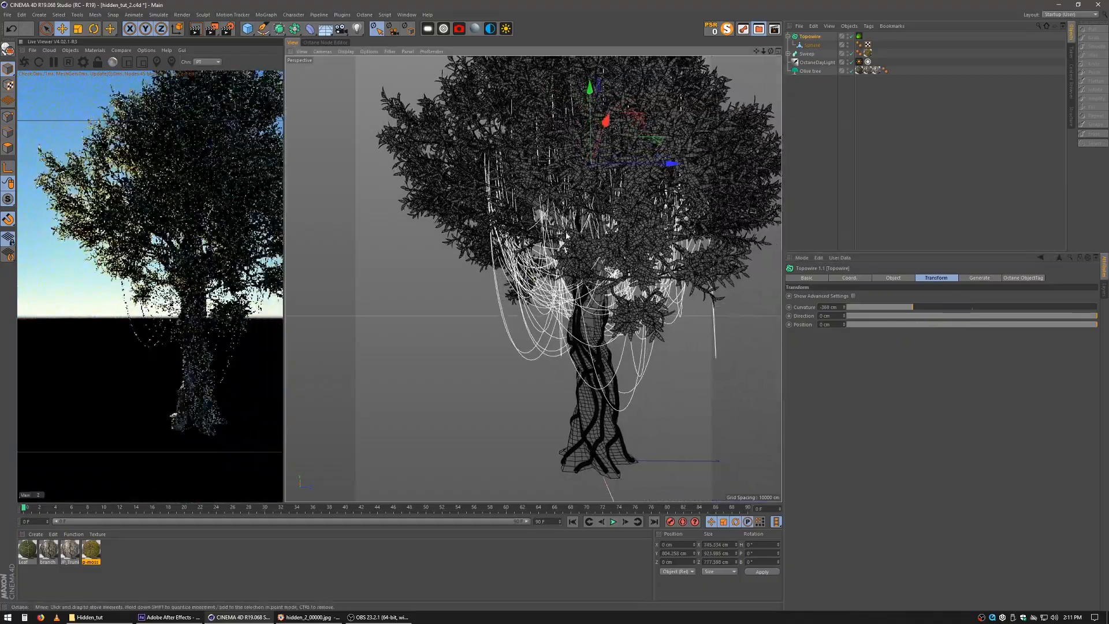
{"action": "left_click_drag", "start_coordinate": [641, 271], "coordinate": [673, 267], "text": "alt"}
{"action": "left_click_drag", "start_coordinate": [591, 281], "coordinate": [624, 282], "text": "alt"}
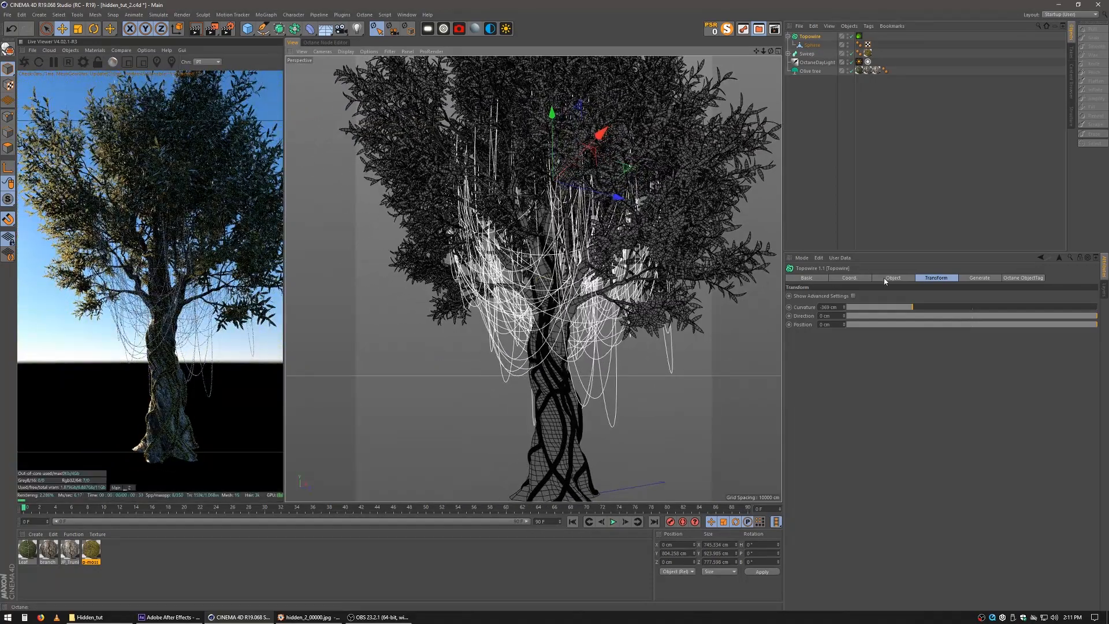
Reduce the Topowire's Points Count to 20.
{"action": "left_click", "coordinate": [895, 277]}
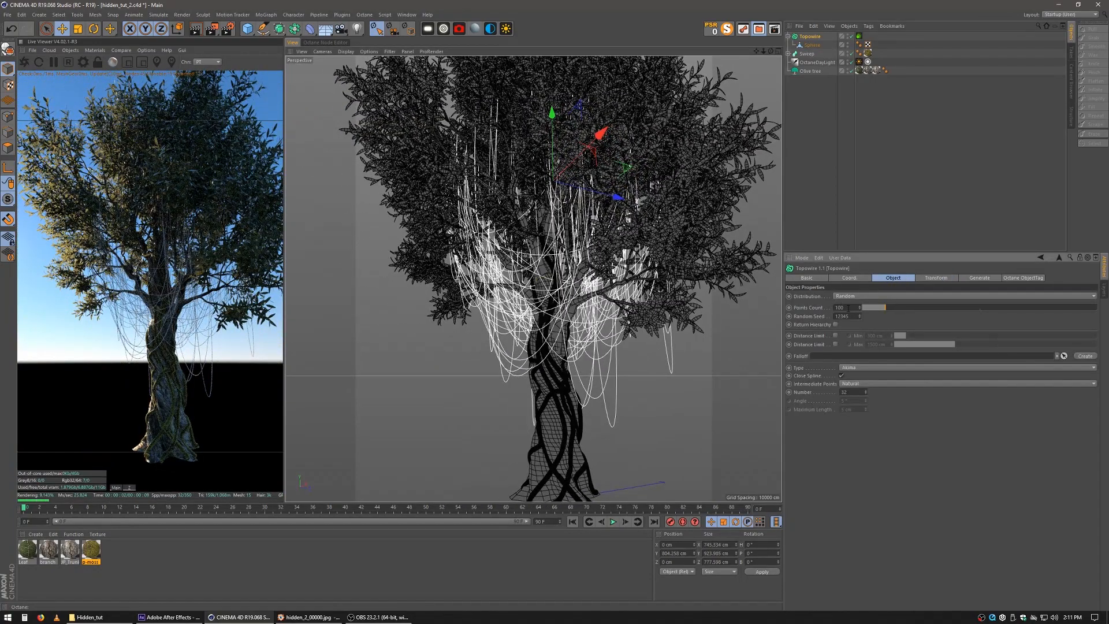
{"action": "type", "text": "20"}
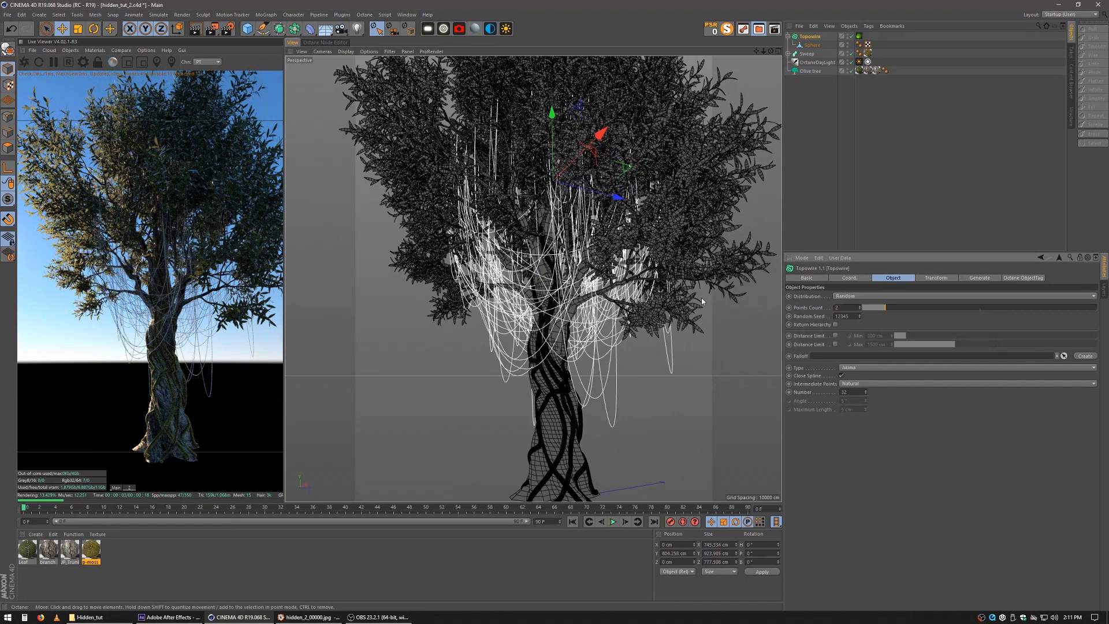
{"action": "key", "text": "Return"}
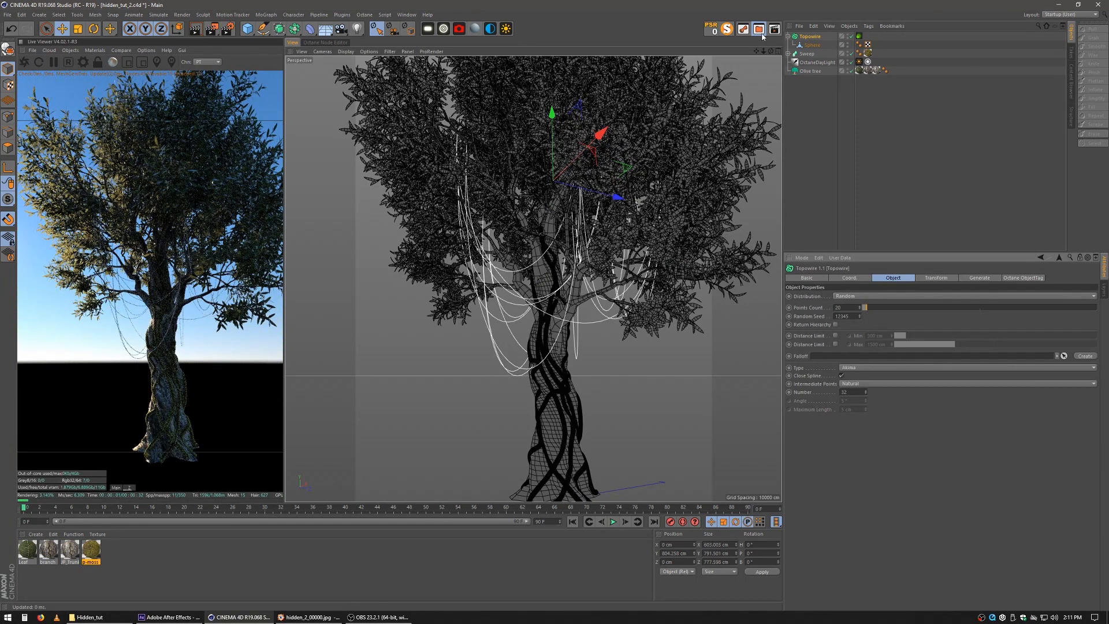
{"action": "left_click", "coordinate": [809, 35]}
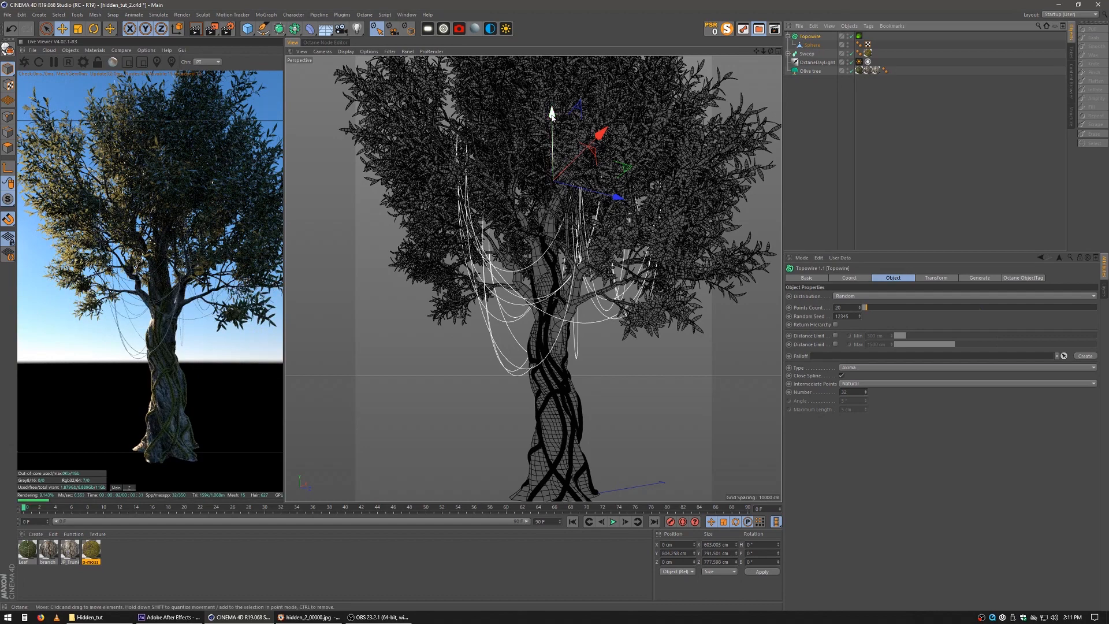
Lower the Topowire to about 719 cm on Y and scale it up uniformly to about 690 × 905 × 890 cm.
{"action": "left_click_drag", "start_coordinate": [551, 116], "coordinate": [548, 144]}
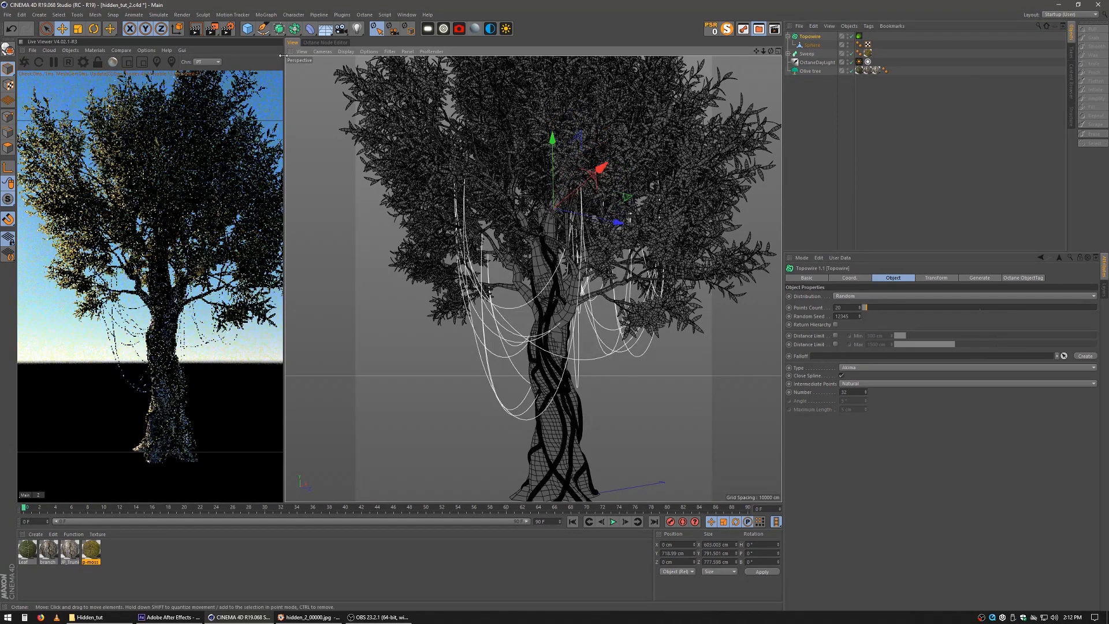
{"action": "key", "text": "t"}
{"action": "left_click_drag", "start_coordinate": [406, 169], "coordinate": [529, 173]}
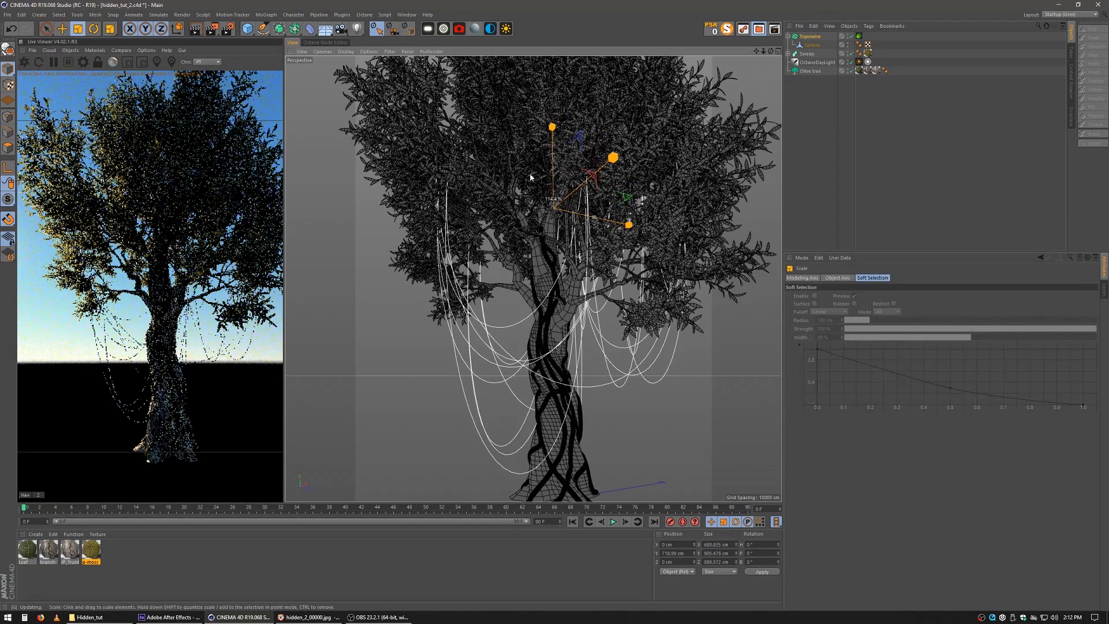
{"action": "left_click", "coordinate": [557, 280]}
{"action": "key", "text": "ctrl+a"}
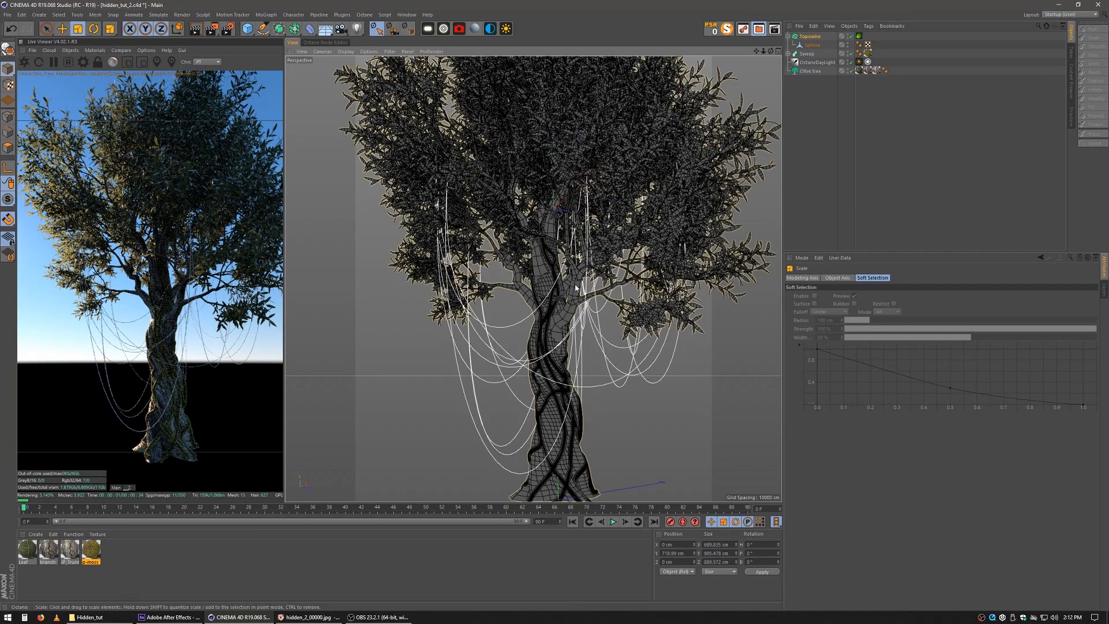
Enable Thickness on the Topowire to give its vines geometry, and reduce the radius to 0.5 cm.
{"action": "right_click_drag", "start_coordinate": [528, 270], "coordinate": [552, 275], "text": "alt"}
{"action": "middle_click_drag", "start_coordinate": [553, 275], "coordinate": [584, 193], "text": "alt"}
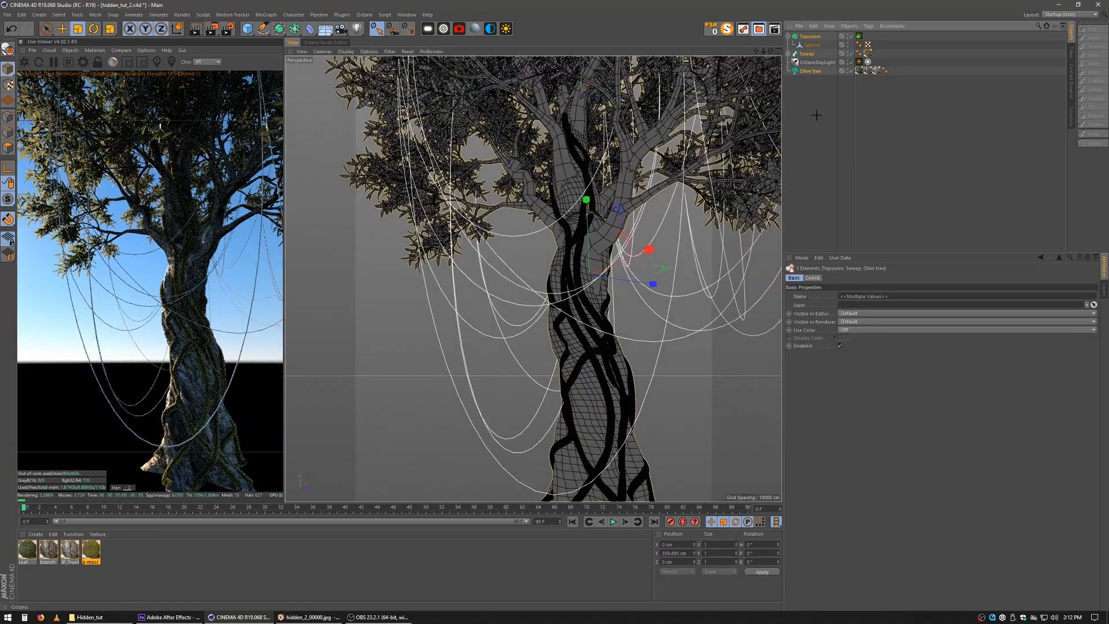
{"action": "key", "text": "ctrl+shift+a"}
{"action": "left_click", "coordinate": [810, 46]}
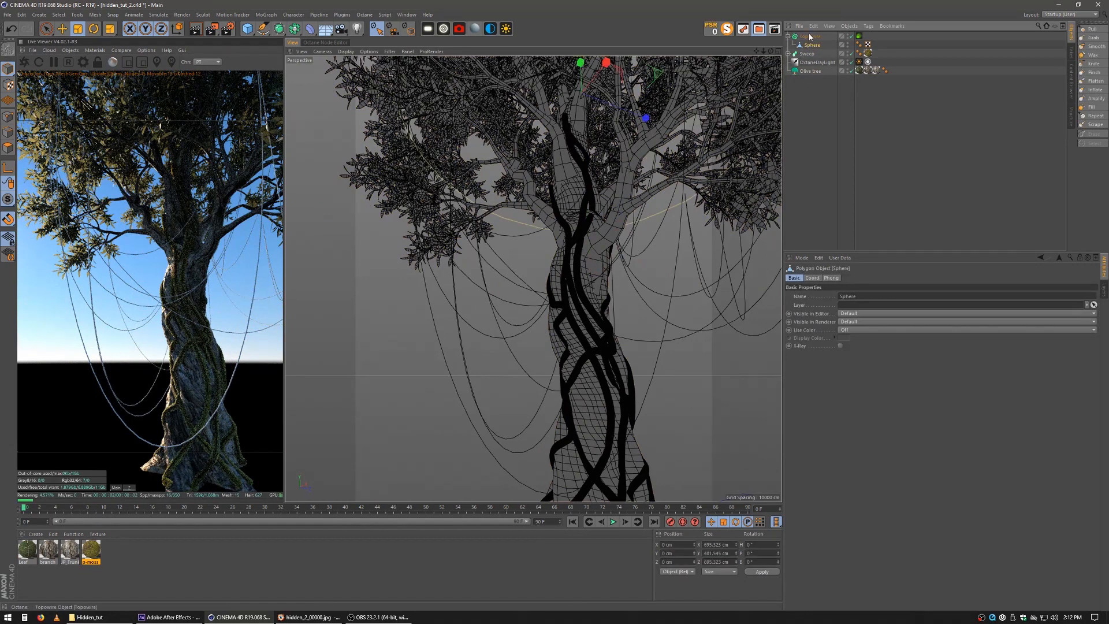
{"action": "left_click", "coordinate": [810, 37]}
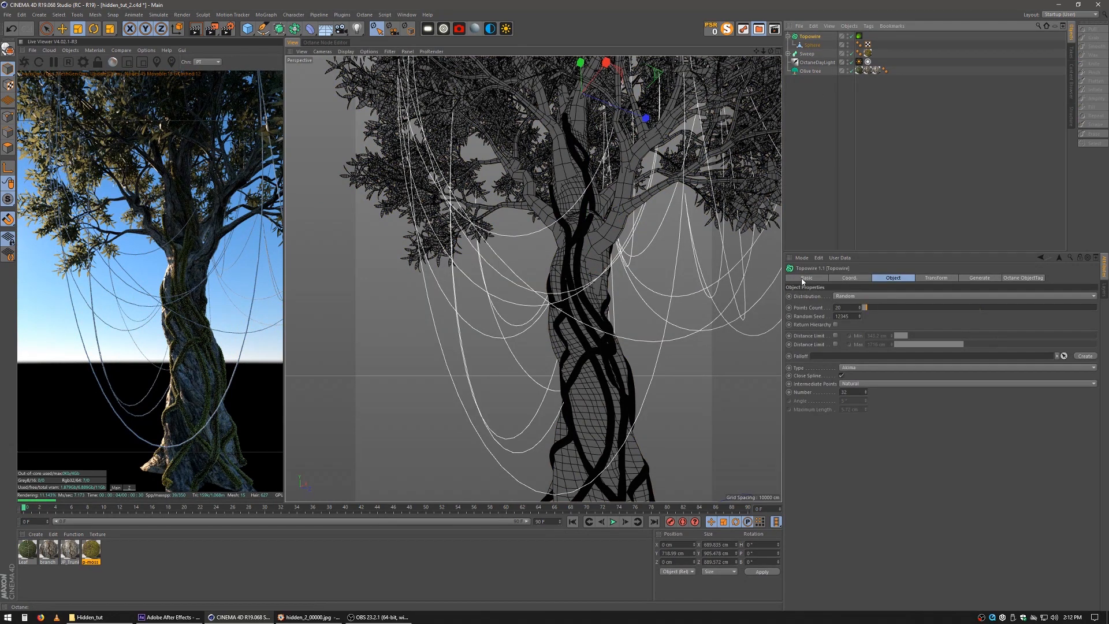
{"action": "left_click", "coordinate": [980, 278]}
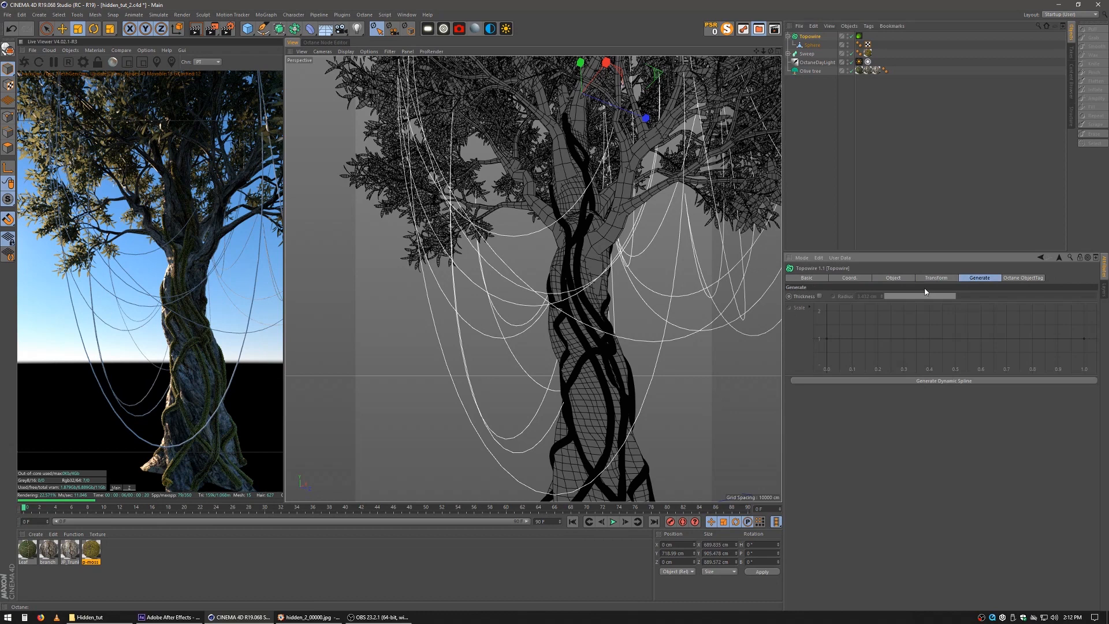
{"action": "left_click", "coordinate": [818, 296]}
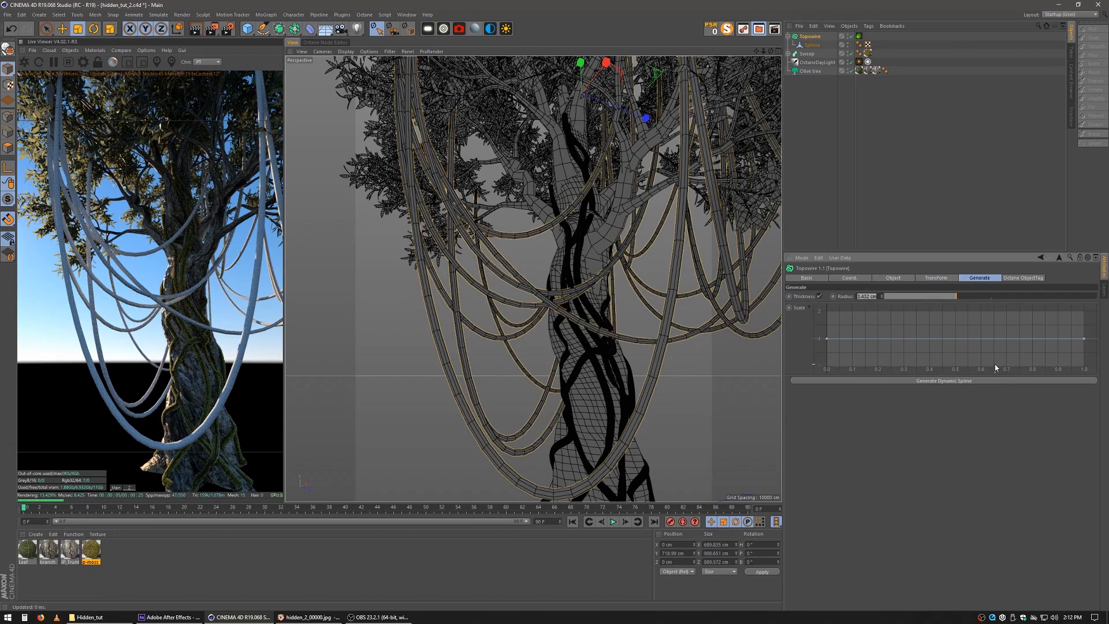
{"action": "type", "text": "1"}
{"action": "key", "text": "Return"}
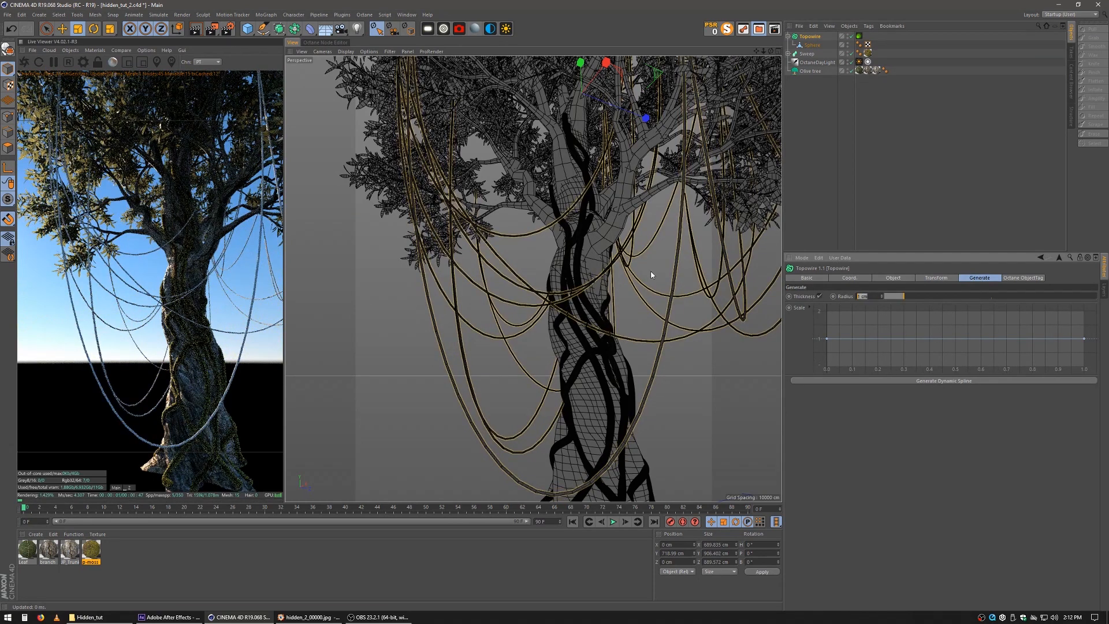
{"action": "type", "text": "0.5"}
{"action": "key", "text": "Return"}
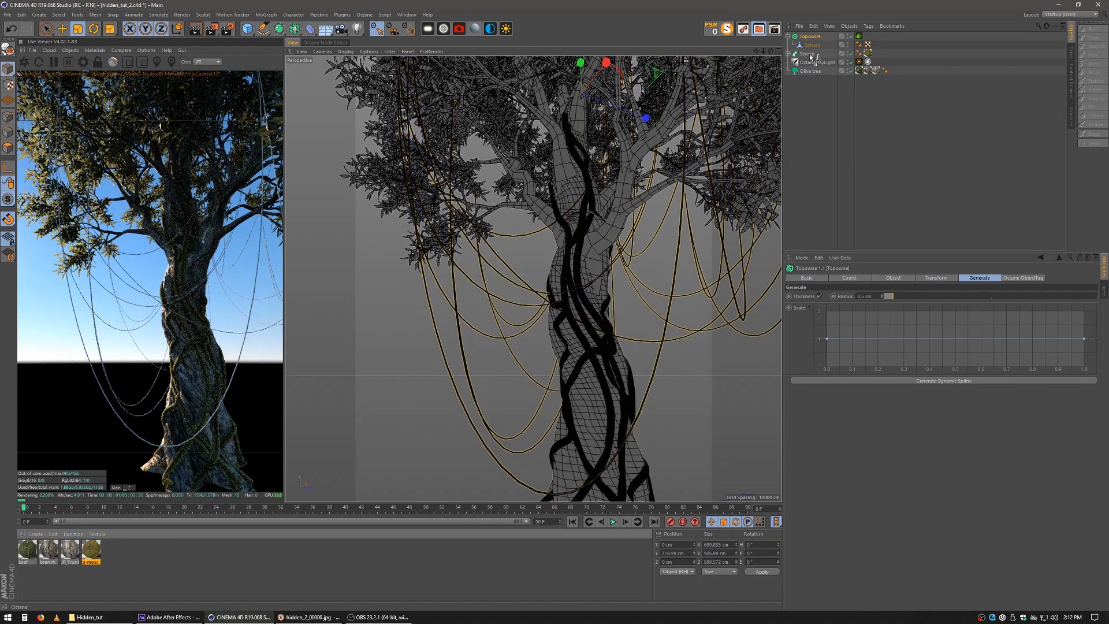
Apply the p-moss material to the Topowire, set its texture Tiles V to 100, and check the hanging vines up close.
{"action": "left_click_drag", "start_coordinate": [810, 38], "coordinate": [811, 37]}
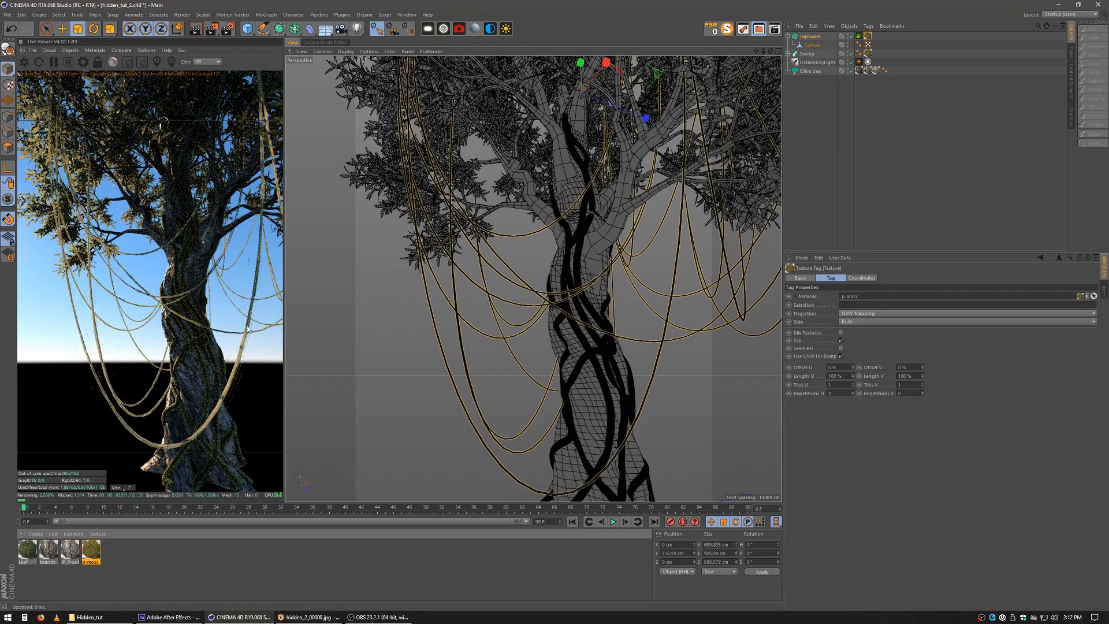
{"action": "left_click", "coordinate": [902, 385]}
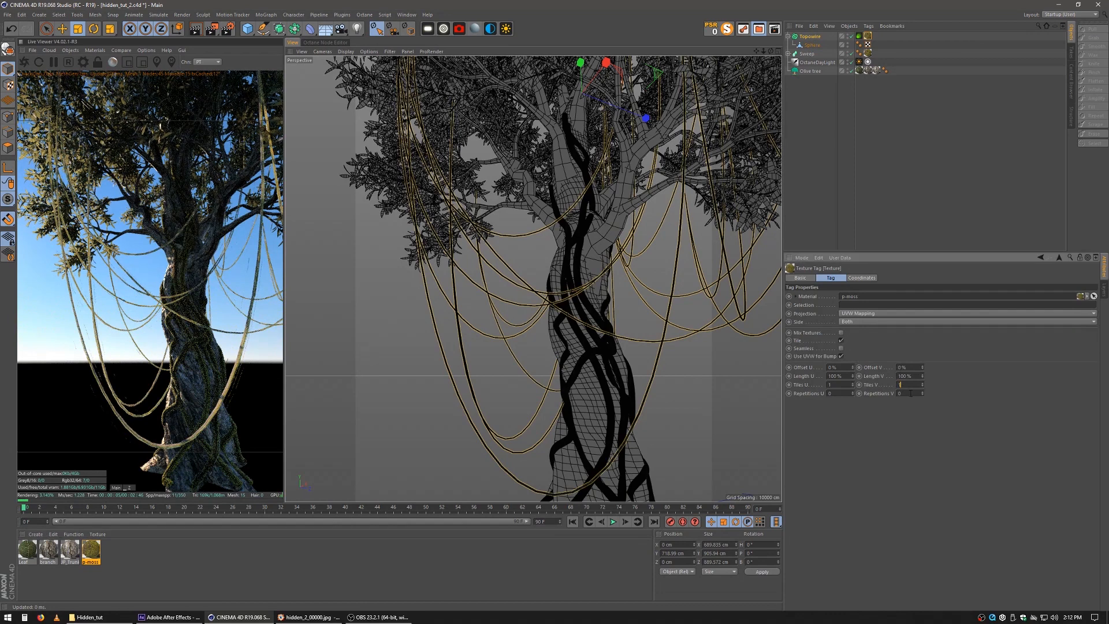
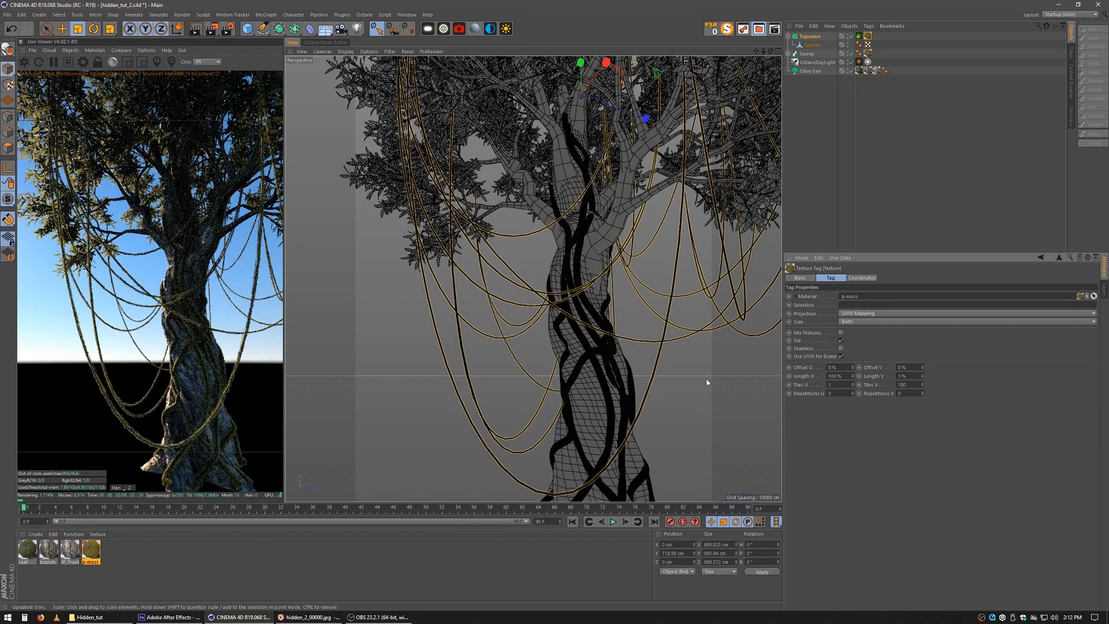
{"action": "scroll", "coordinate": [685, 404], "scroll_direction": "up", "scroll_amount": 5}
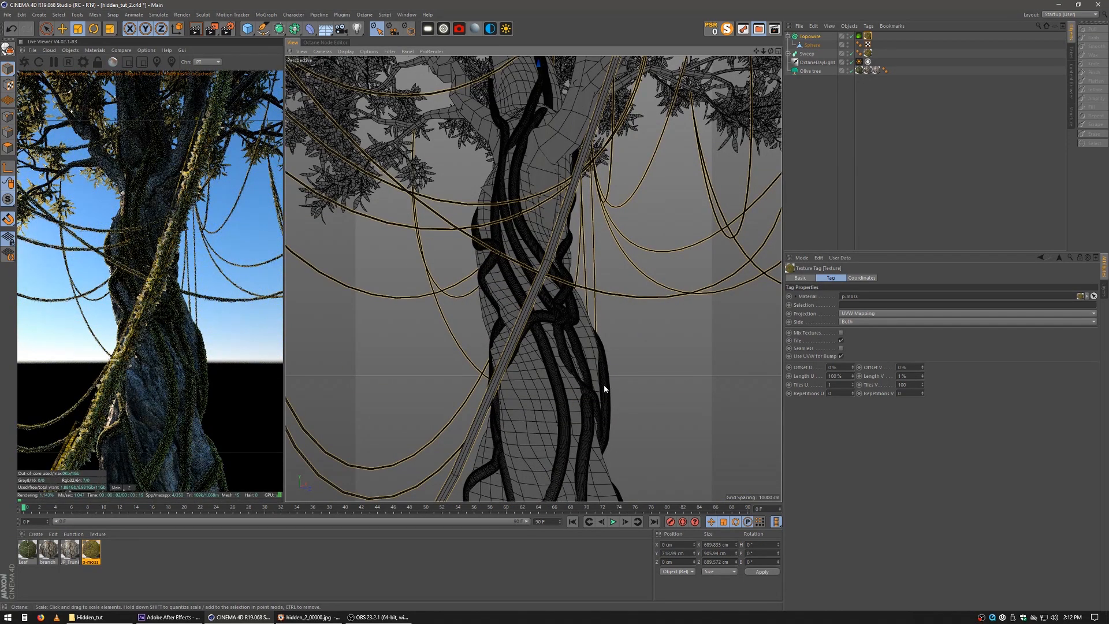
{"action": "right_click_drag", "start_coordinate": [601, 385], "coordinate": [570, 396], "text": "alt"}
{"action": "middle_click_drag", "start_coordinate": [552, 296], "coordinate": [579, 284], "text": "alt"}
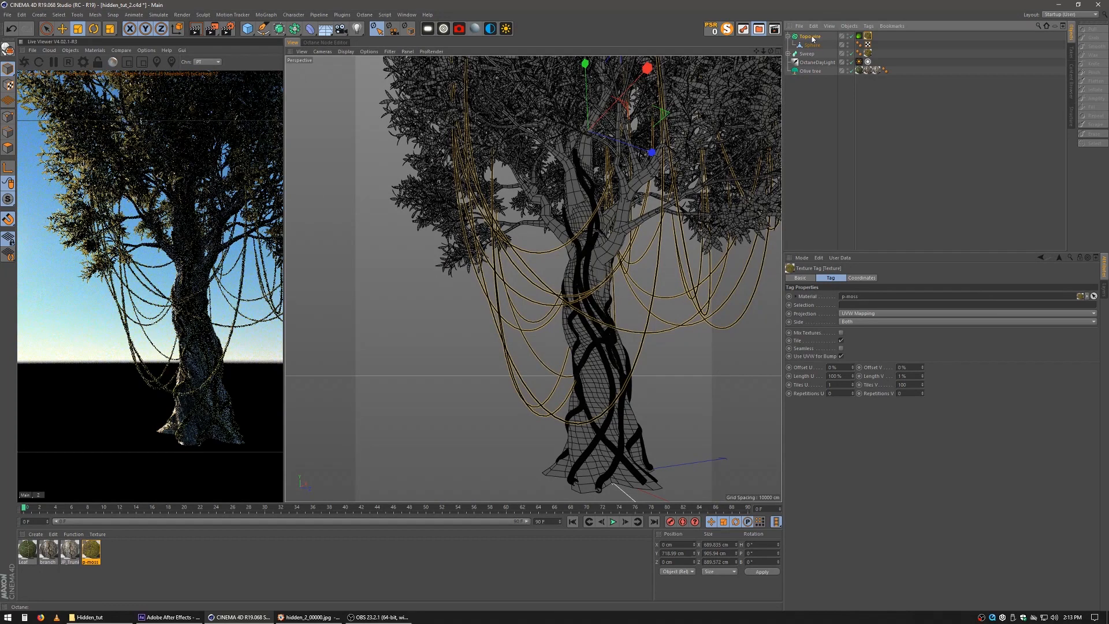
Raise the Sphere inside the Topowire to about 117 cm on Y so the vines hang higher.
{"action": "left_click", "coordinate": [812, 44]}
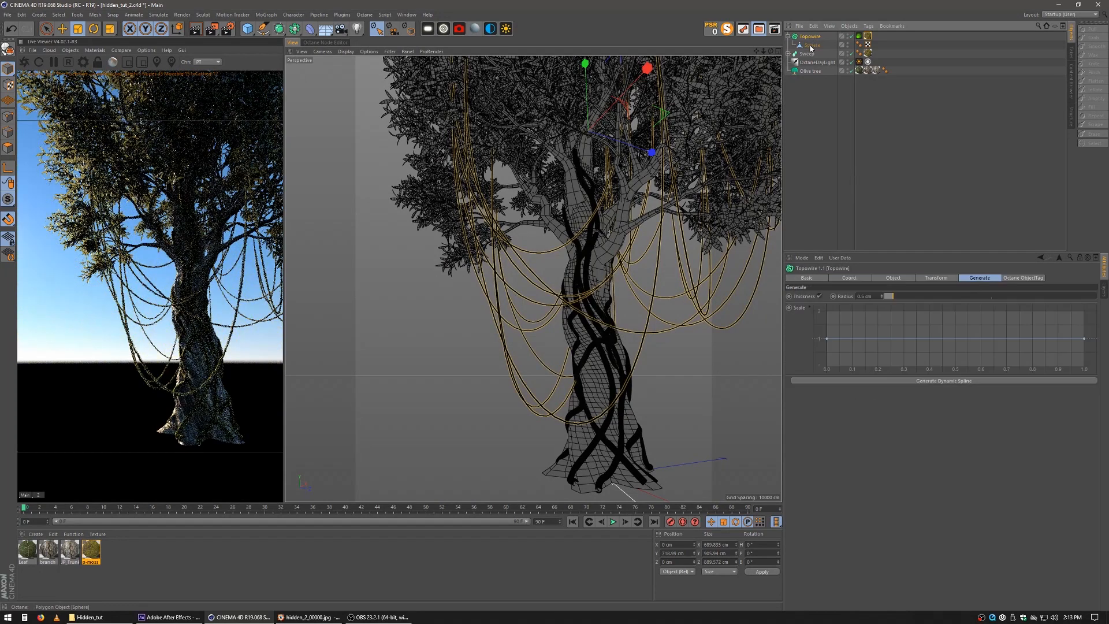
{"action": "left_click", "coordinate": [62, 29]}
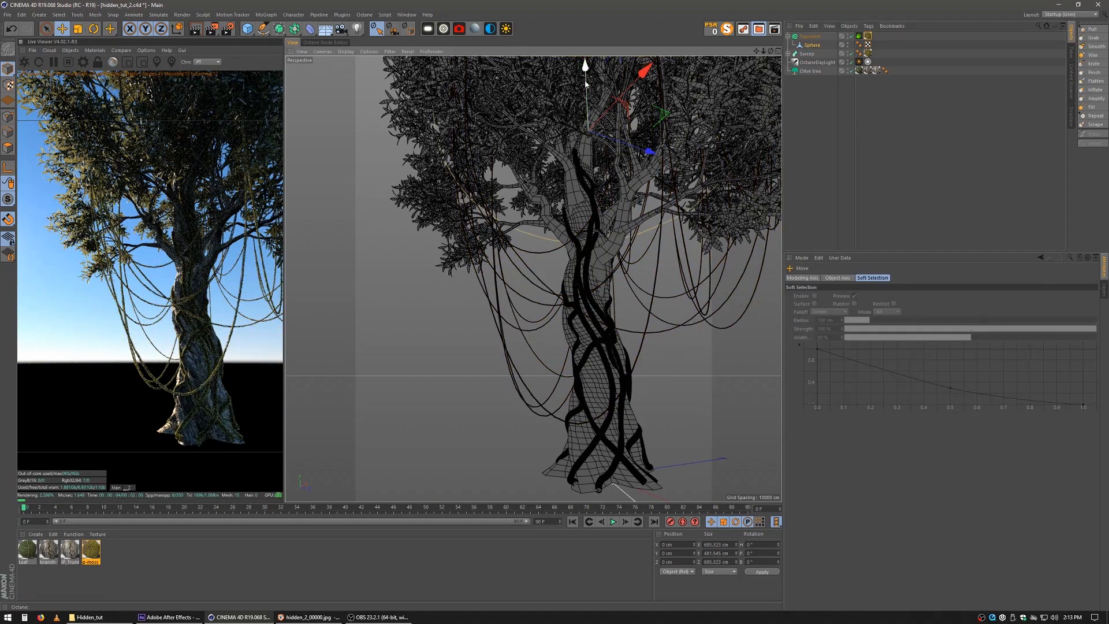
{"action": "left_click_drag", "start_coordinate": [588, 100], "coordinate": [584, 63]}
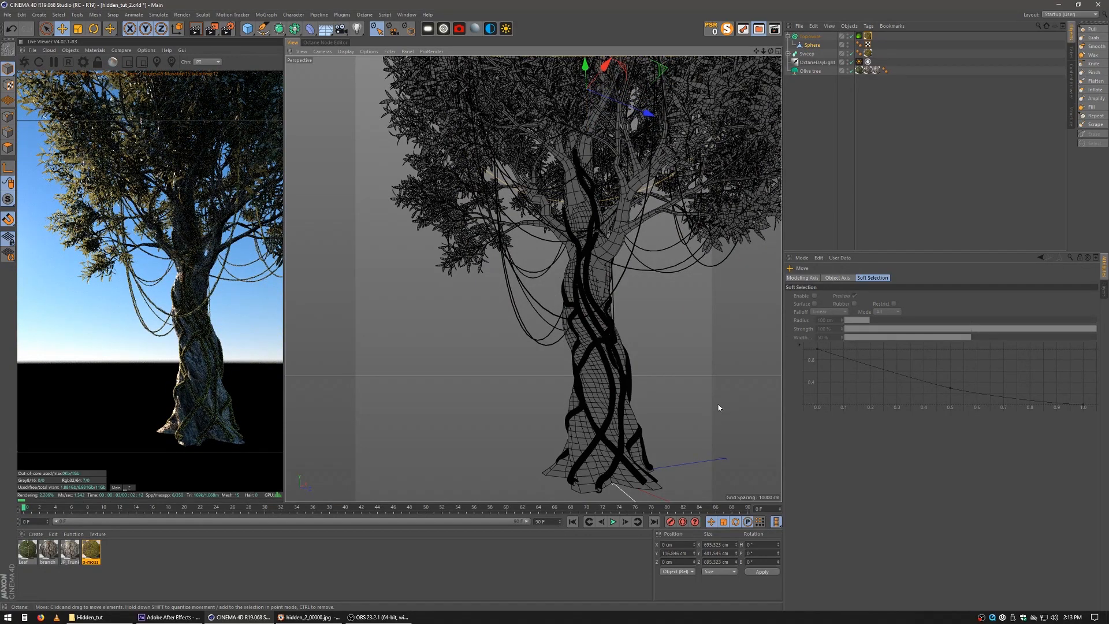
Compare the tree's vines with the forest reference image hidden_2_00000.jpg in FastStone Image Viewer, and return to Cinema 4D.
{"action": "scroll", "coordinate": [674, 397], "scroll_direction": "up", "scroll_amount": 2}
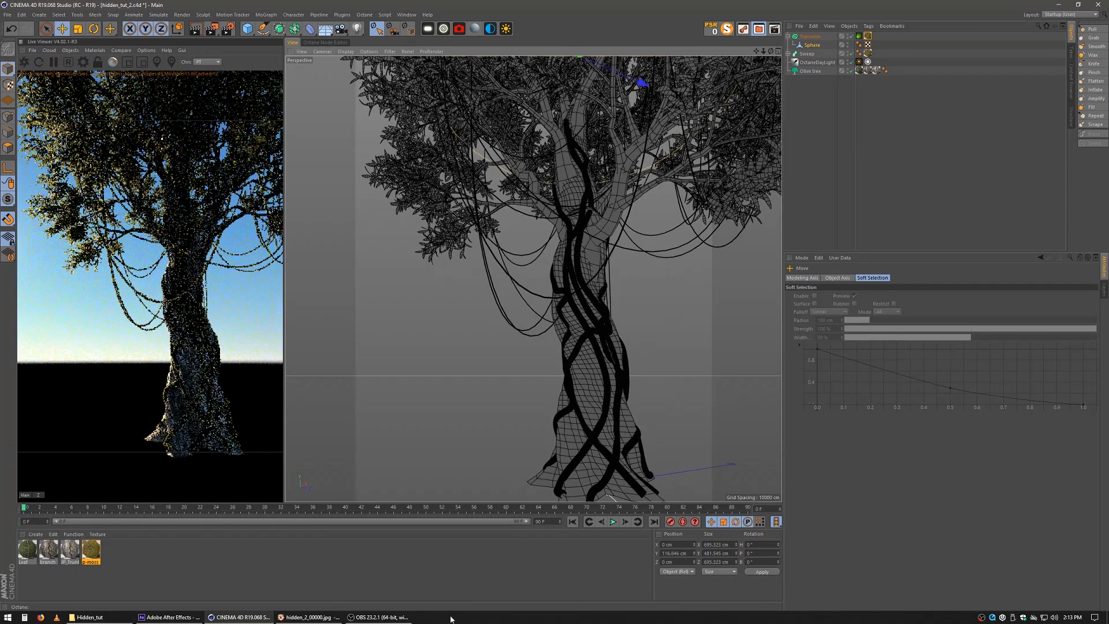
{"action": "left_click", "coordinate": [303, 617]}
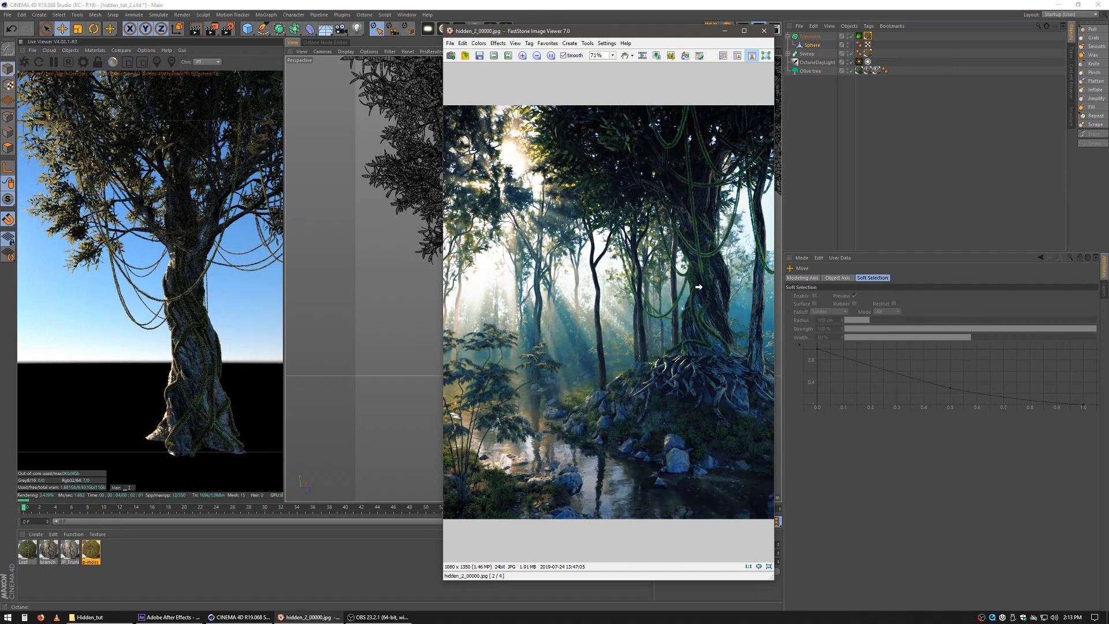
{"action": "left_click", "coordinate": [480, 17]}
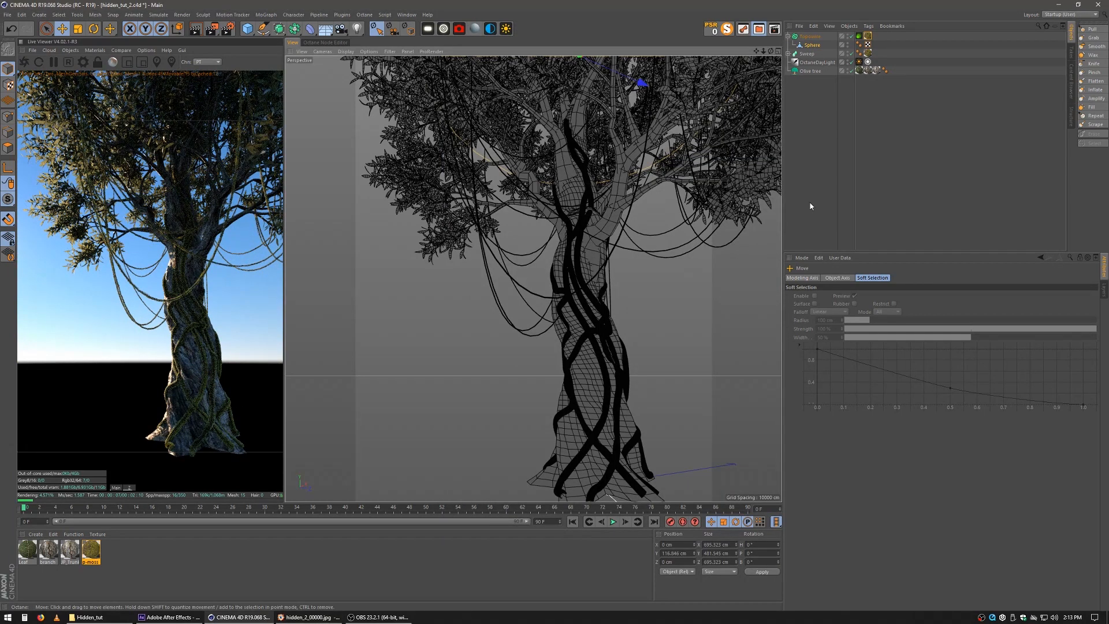
Place the Olive tree directly below the Sweep, group it with the Topowire and Sweep in a null, and name the null "tree".
{"action": "left_click", "coordinate": [804, 77]}
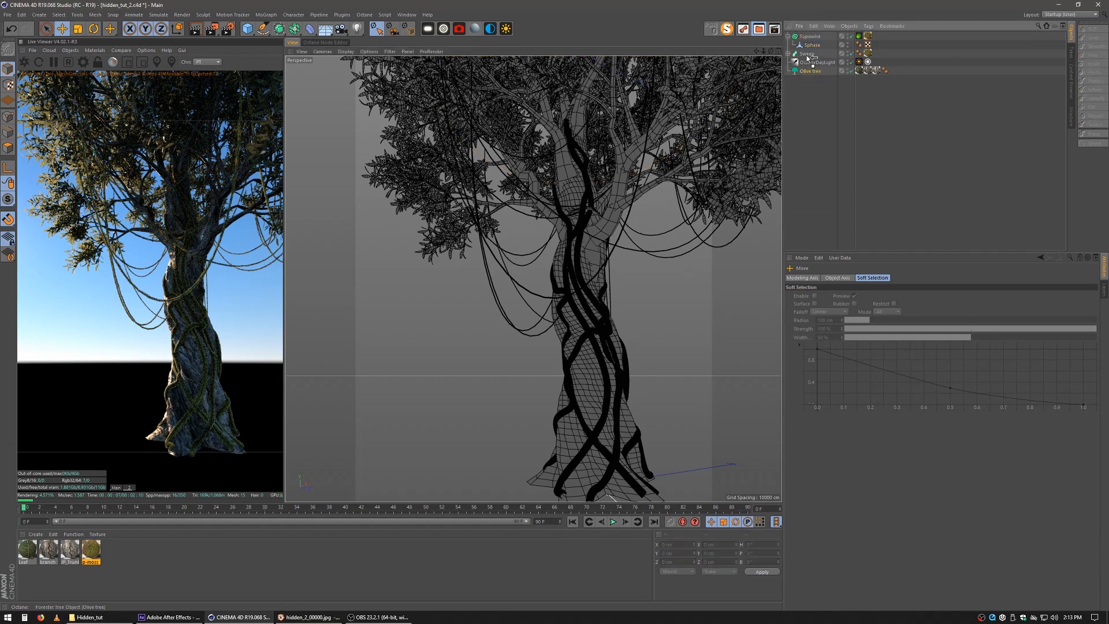
{"action": "left_click_drag", "start_coordinate": [808, 60], "coordinate": [806, 60]}
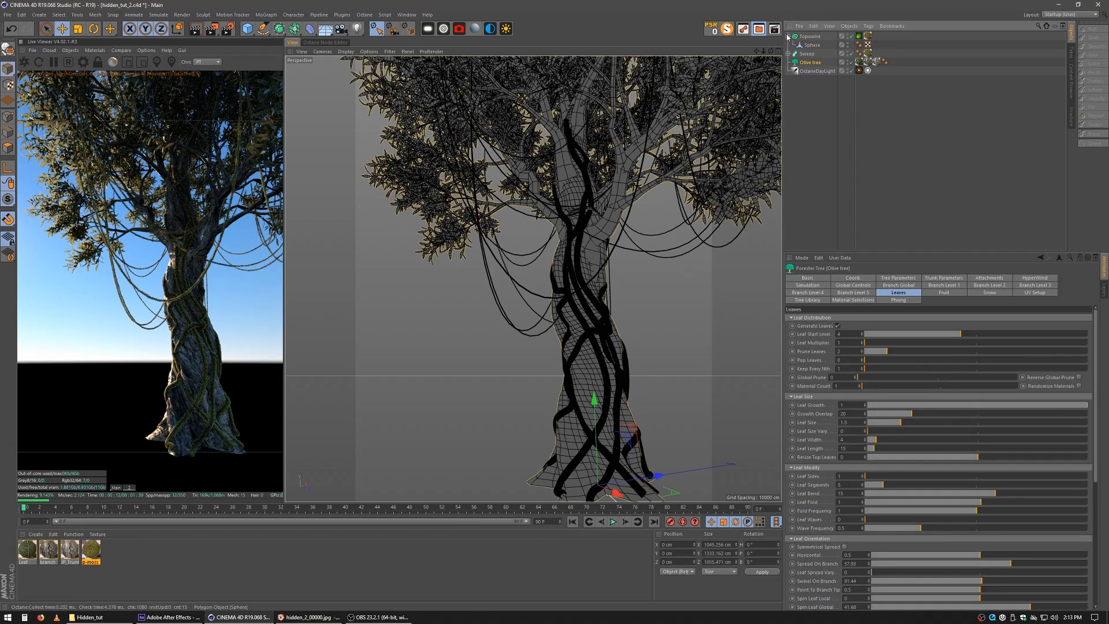
{"action": "left_click", "coordinate": [789, 37]}
{"action": "left_click", "coordinate": [812, 38], "text": "shift"}
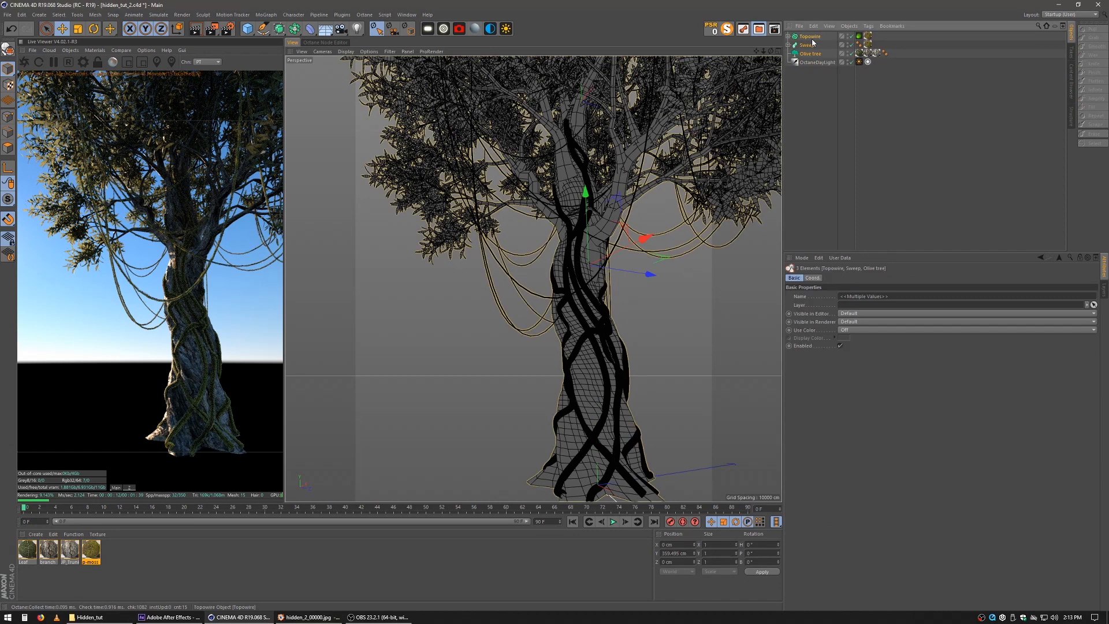
{"action": "key", "text": "alt+g"}
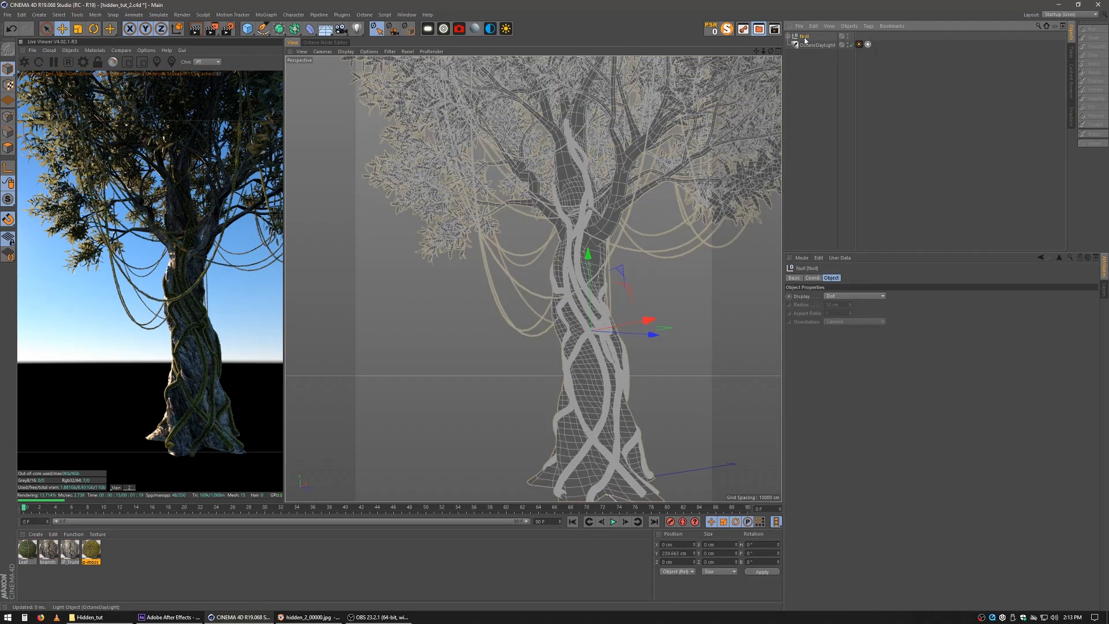
{"action": "double_click", "coordinate": [806, 37]}
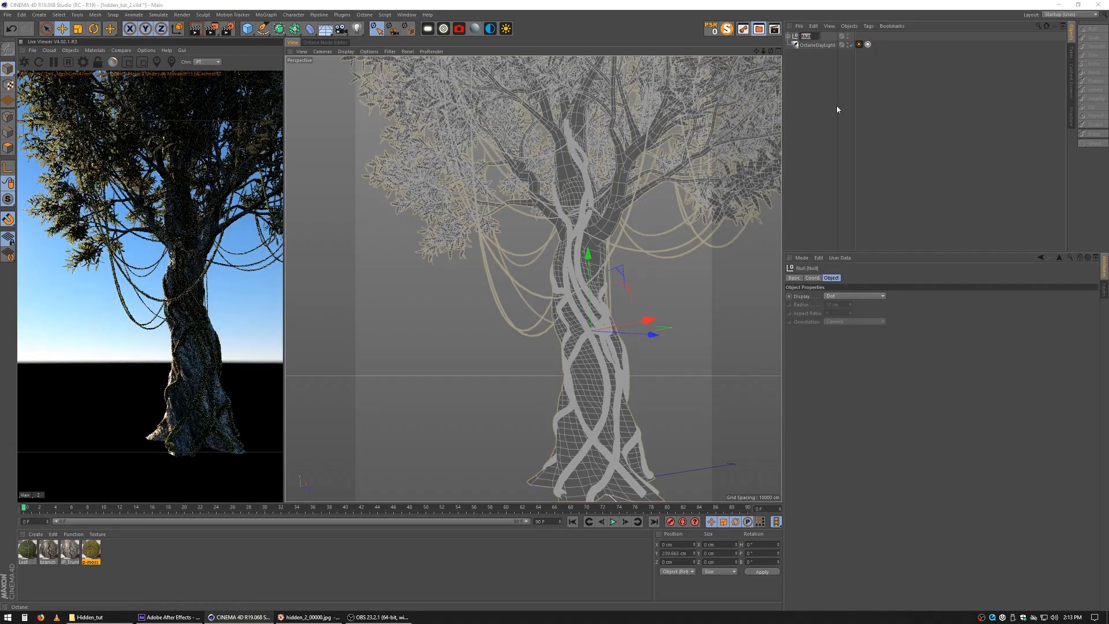
{"action": "type", "text": "tree"}
{"action": "key", "text": "Return"}
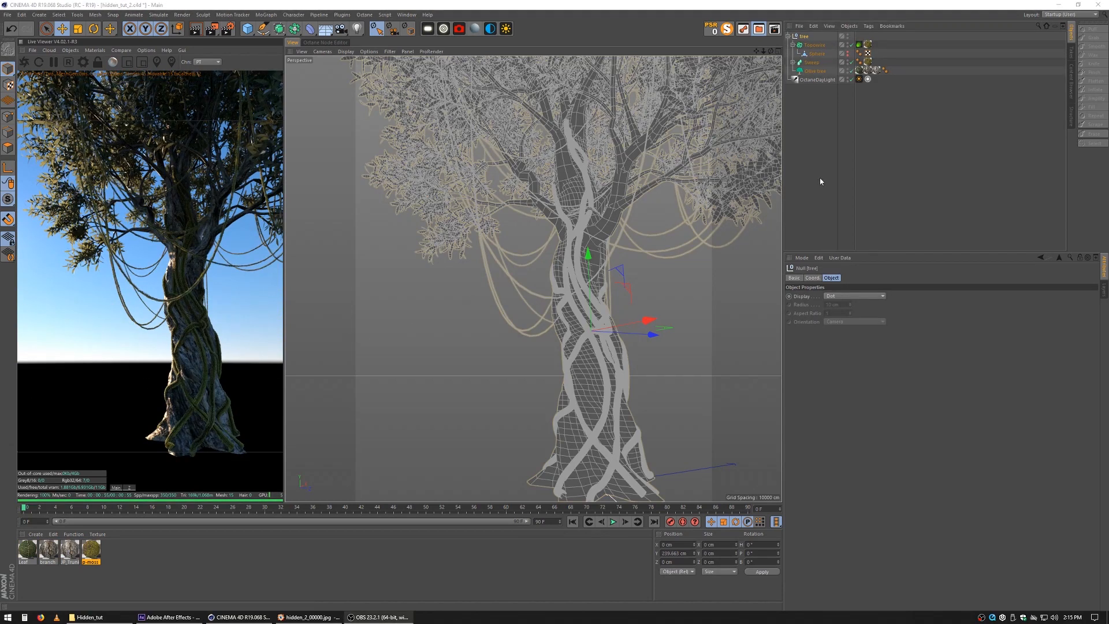
Disable the Topowire and Sweep generators so that only the bare Olive tree is shown.
{"action": "left_click", "coordinate": [815, 142]}
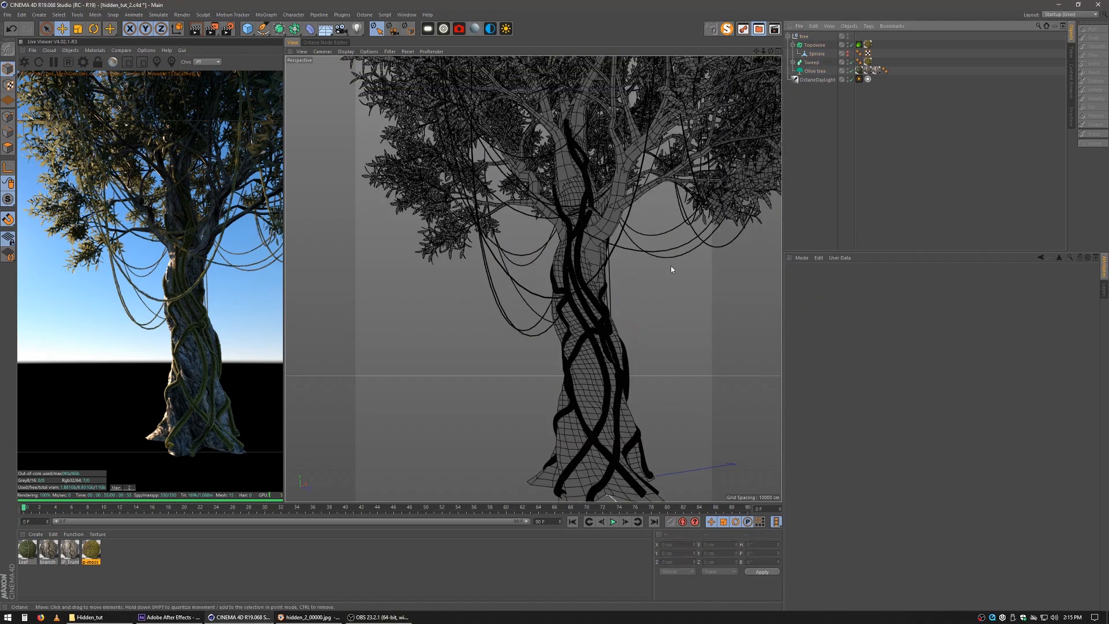
{"action": "left_click", "coordinate": [793, 45]}
{"action": "left_click", "coordinate": [852, 62]}
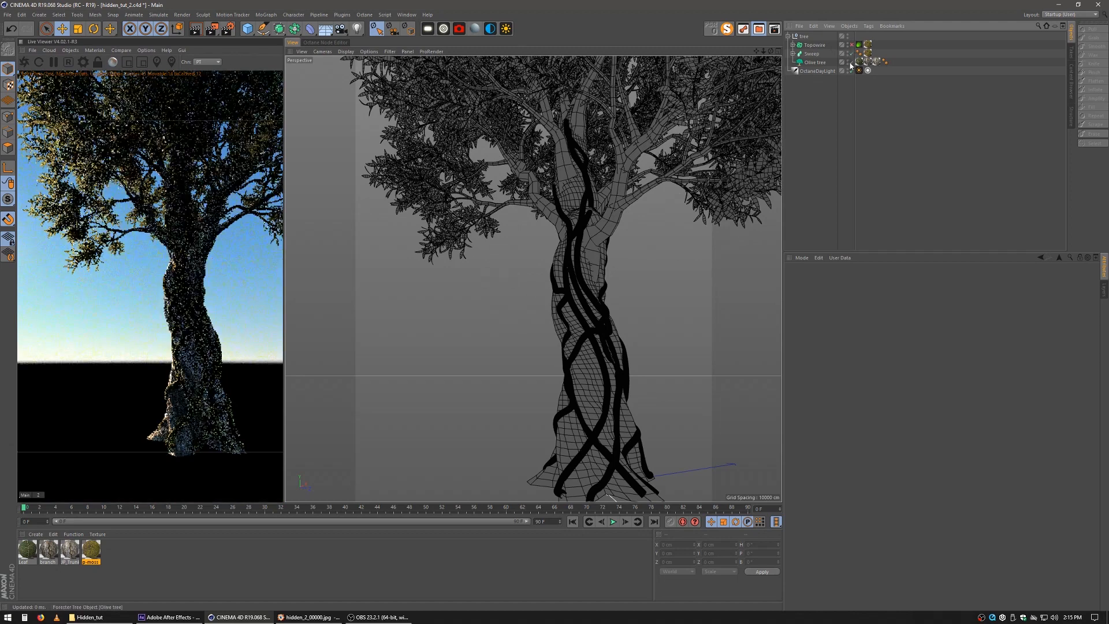
{"action": "left_click", "coordinate": [852, 53]}
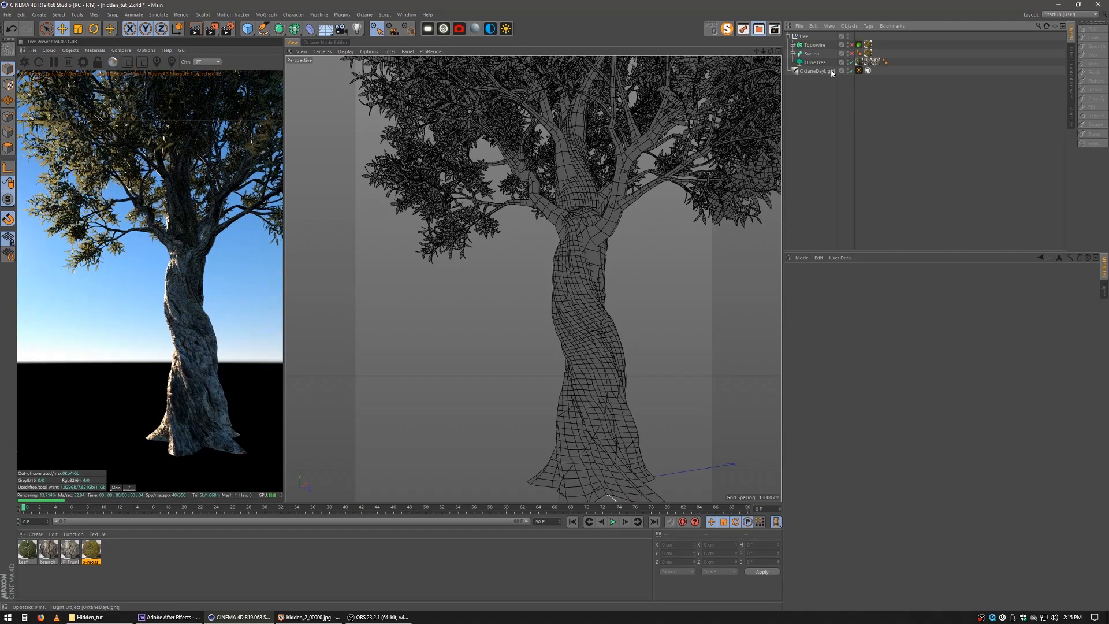
Set the Olive tree's Viewport Levels to 3 in its tree parameters.
{"action": "middle_click_drag", "start_coordinate": [610, 378], "coordinate": [606, 334], "text": "alt"}
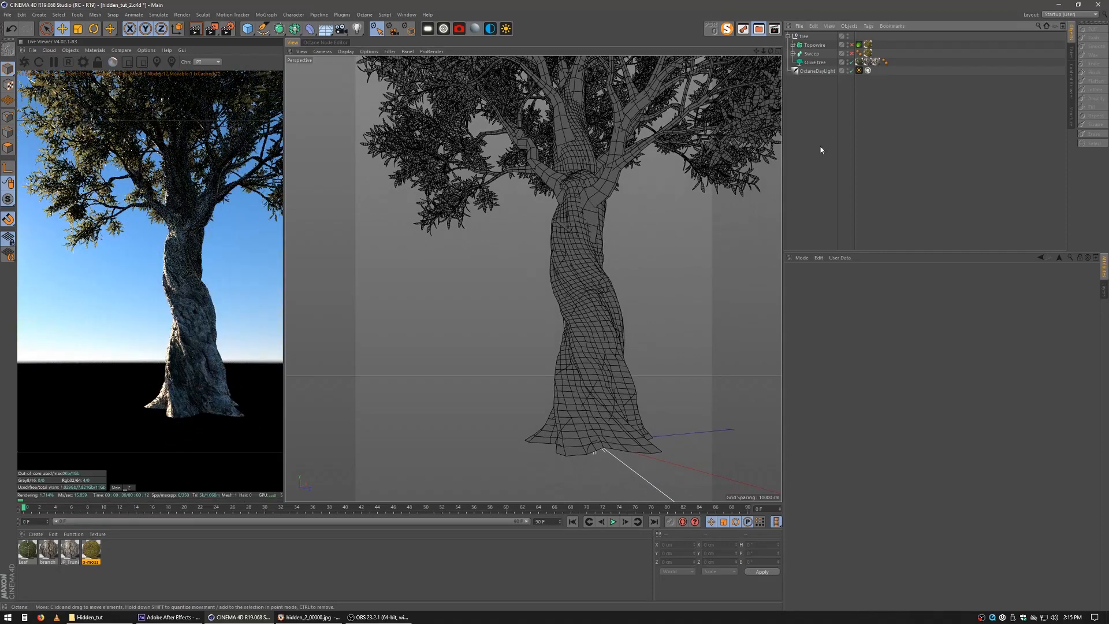
{"action": "left_click", "coordinate": [815, 62]}
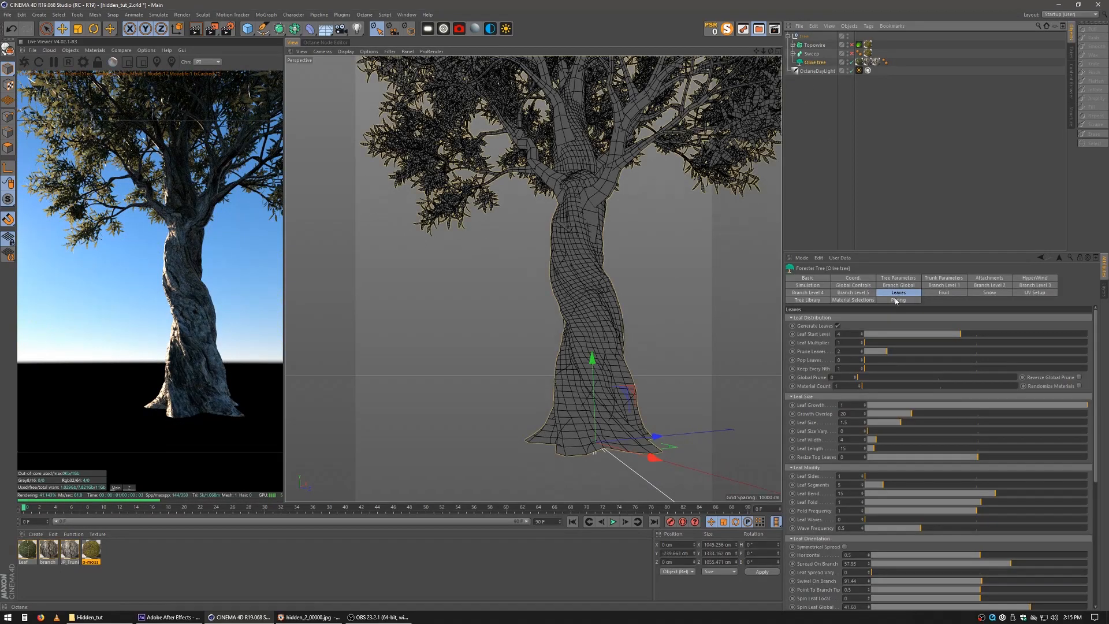
{"action": "left_click", "coordinate": [898, 278]}
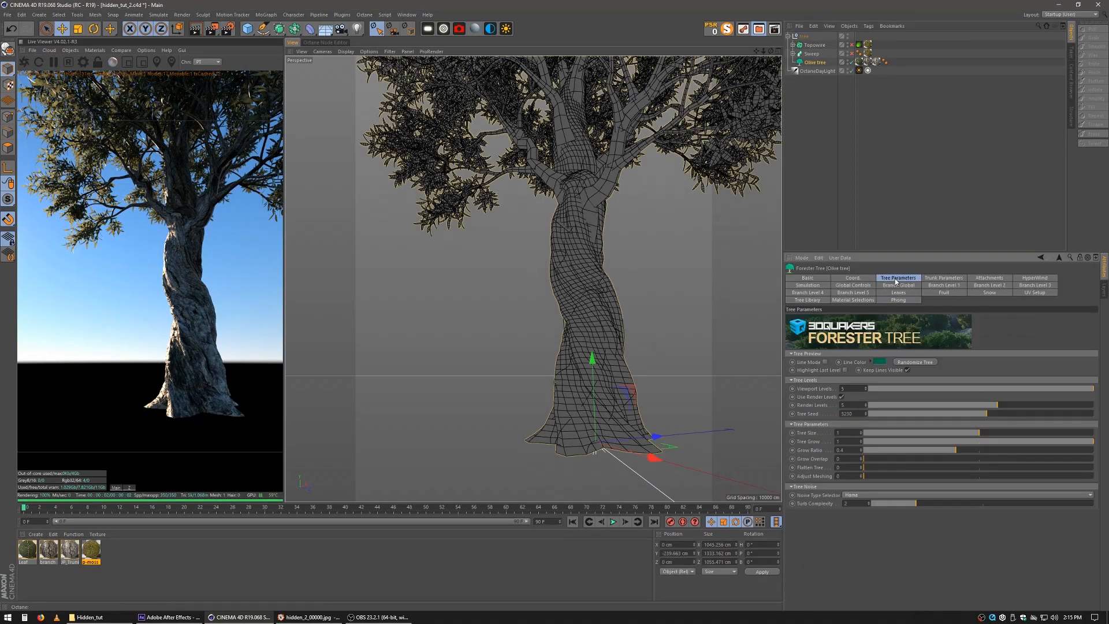
{"action": "left_click", "coordinate": [854, 389]}
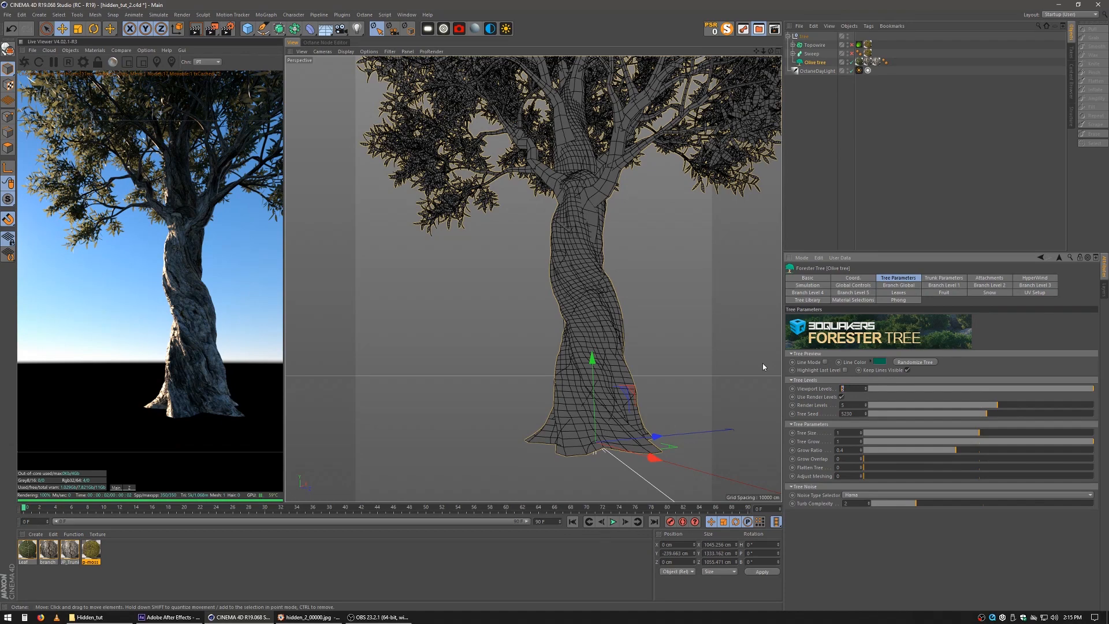
{"action": "type", "text": "3"}
{"action": "key", "text": "Return"}
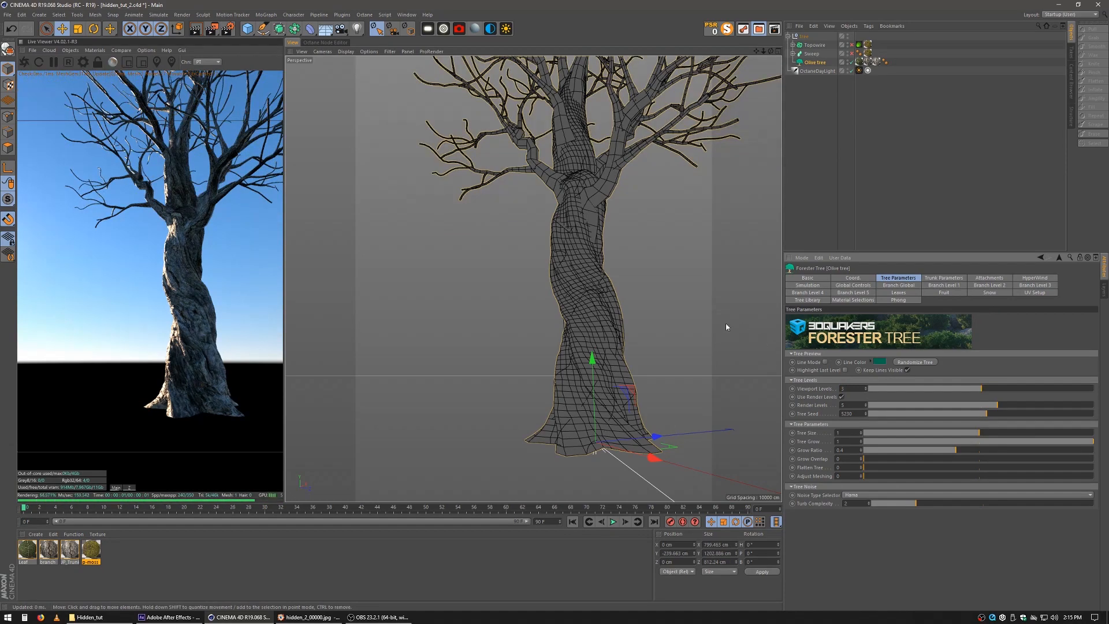
{"action": "middle_click_drag", "start_coordinate": [599, 336], "coordinate": [603, 295], "text": "alt"}
{"action": "mouse_move", "coordinate": [605, 318]}
{"action": "left_mouse_down", "text": "alt"}
{"action": "mouse_move", "coordinate": [613, 264]}
{"action": "mouse_move", "coordinate": [513, 289]}
{"action": "mouse_move", "coordinate": [623, 313]}
{"action": "left_mouse_up", "text": "alt"}
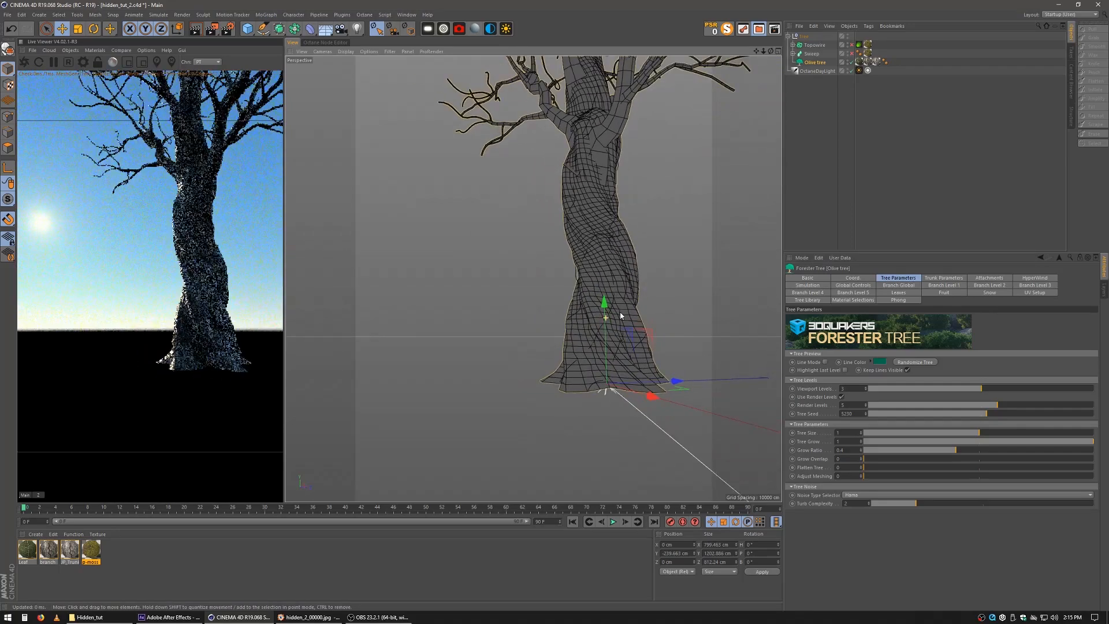
{"action": "middle_click_drag", "start_coordinate": [623, 313], "coordinate": [605, 372], "text": "alt"}
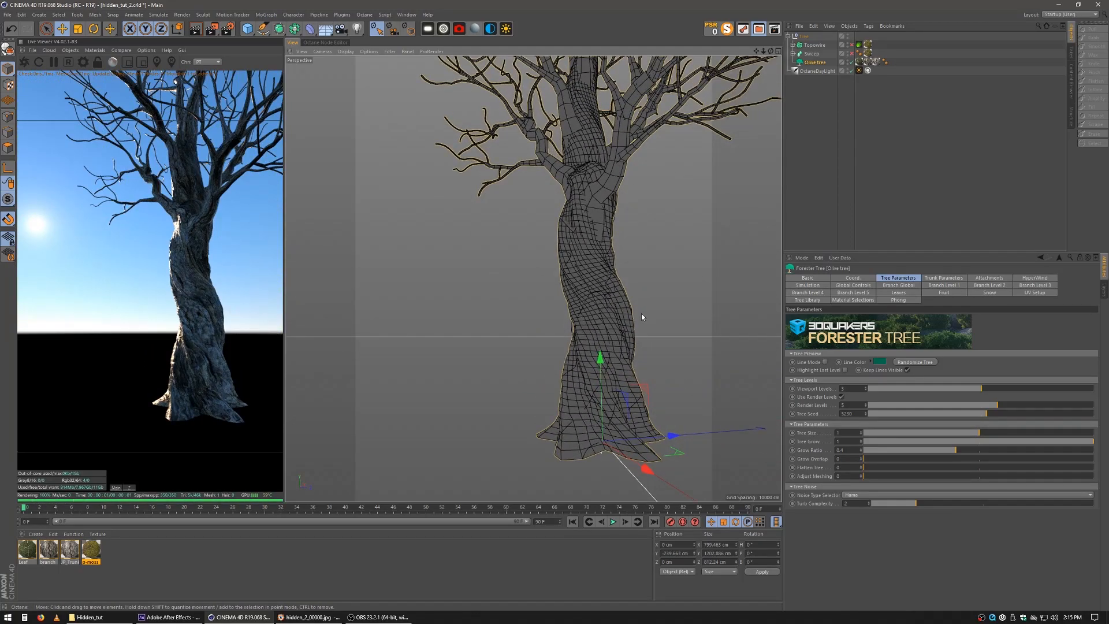
{"action": "left_click", "coordinate": [793, 143]}
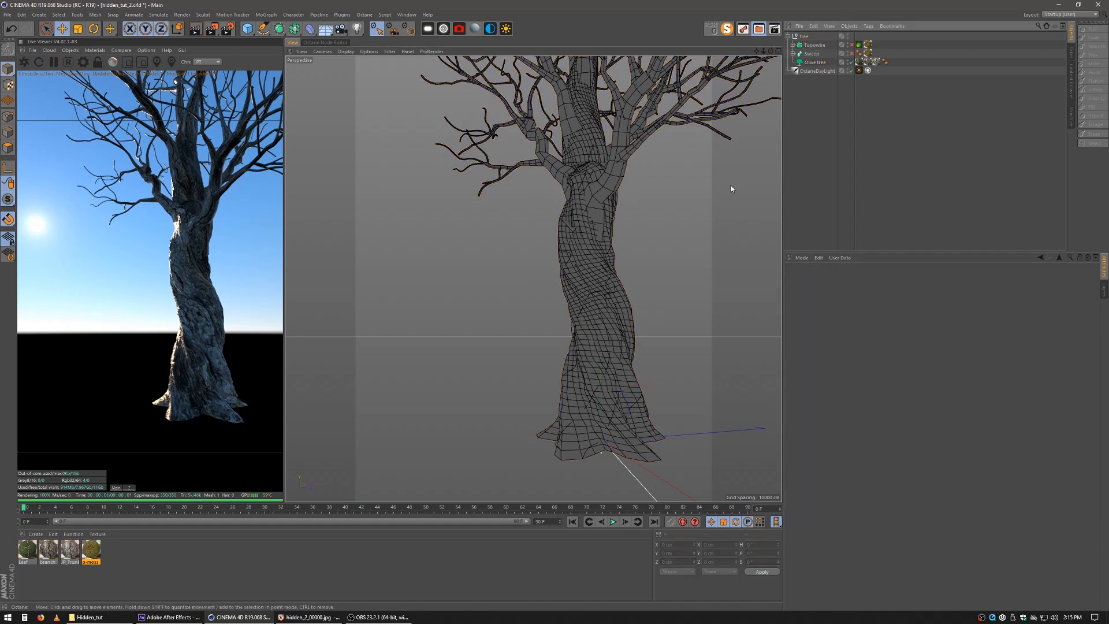
{"action": "scroll", "coordinate": [567, 310], "scroll_direction": "down", "scroll_amount": 5}
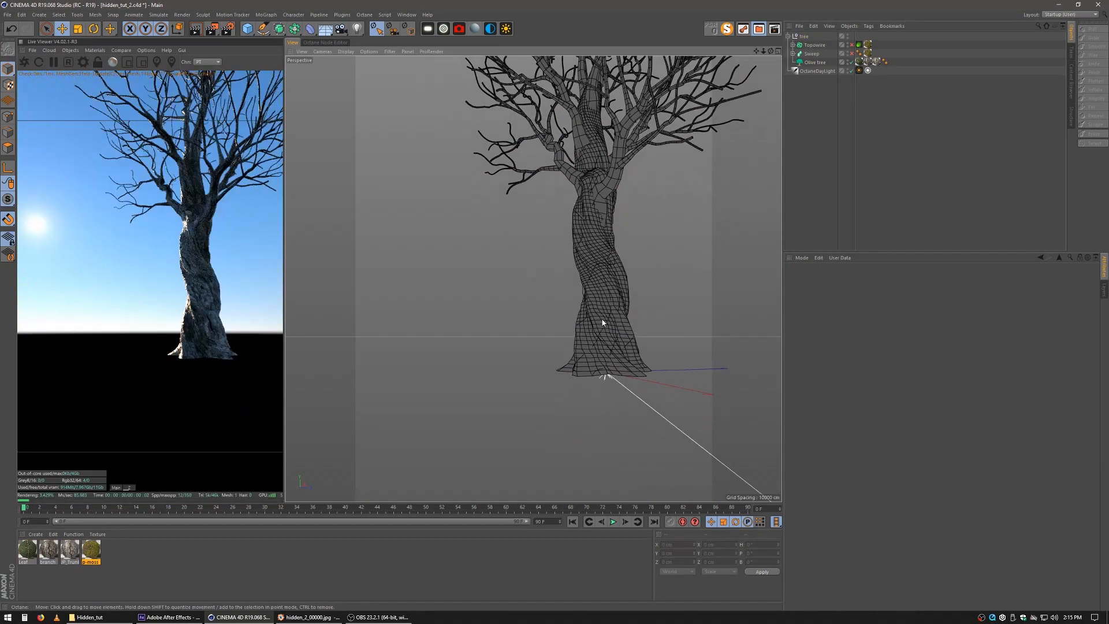
{"action": "left_click", "coordinate": [789, 36]}
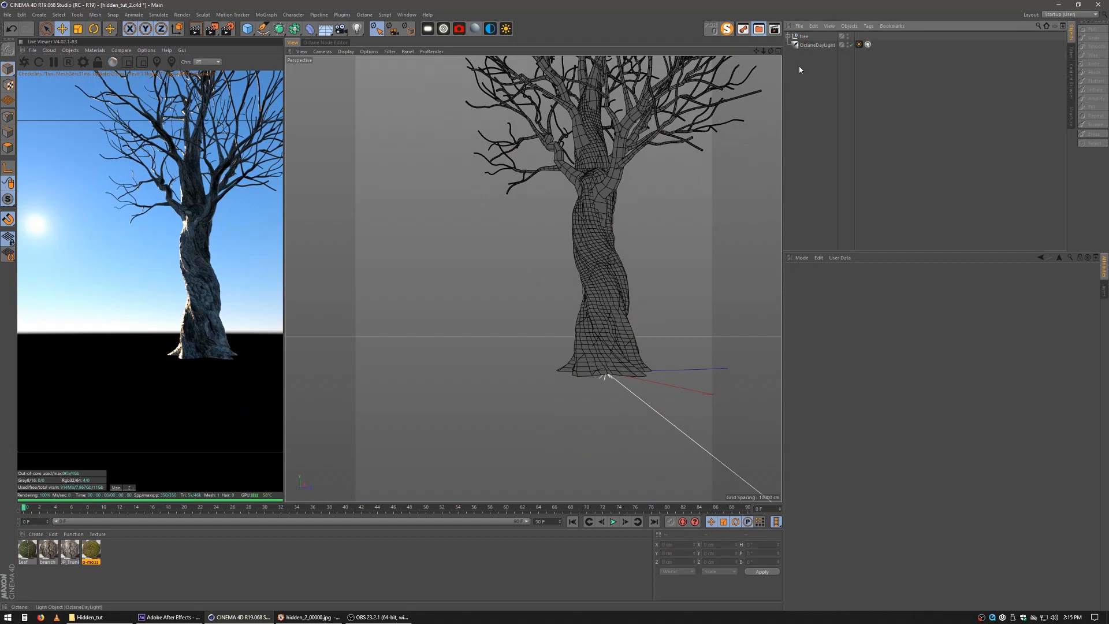
{"action": "left_click", "coordinate": [788, 36]}
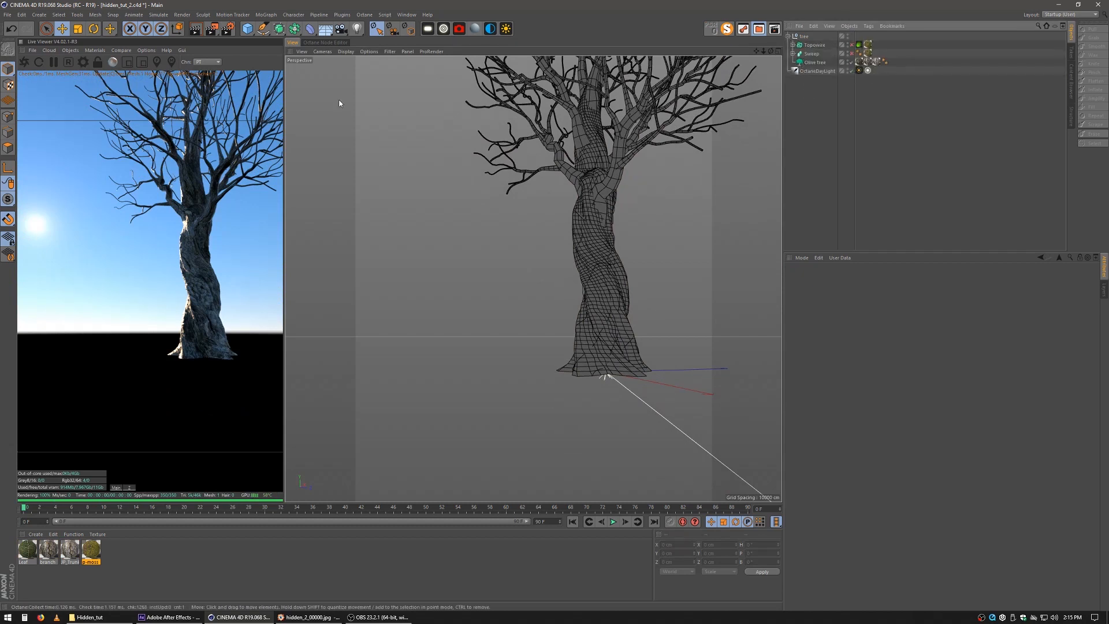
Add a sphere, scale it to about 492 cm across, and lower it beneath the trunk base.
{"action": "left_click", "coordinate": [247, 28]}
{"action": "left_click", "coordinate": [412, 57]}
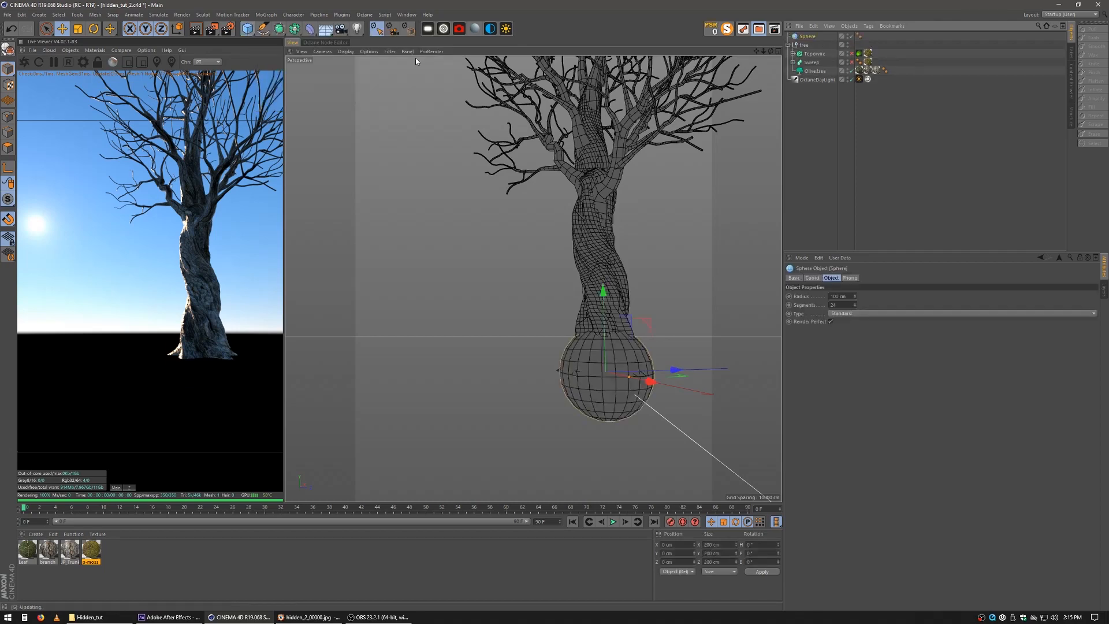
{"action": "left_click_drag", "start_coordinate": [630, 380], "coordinate": [678, 387]}
{"action": "left_click", "coordinate": [62, 31]}
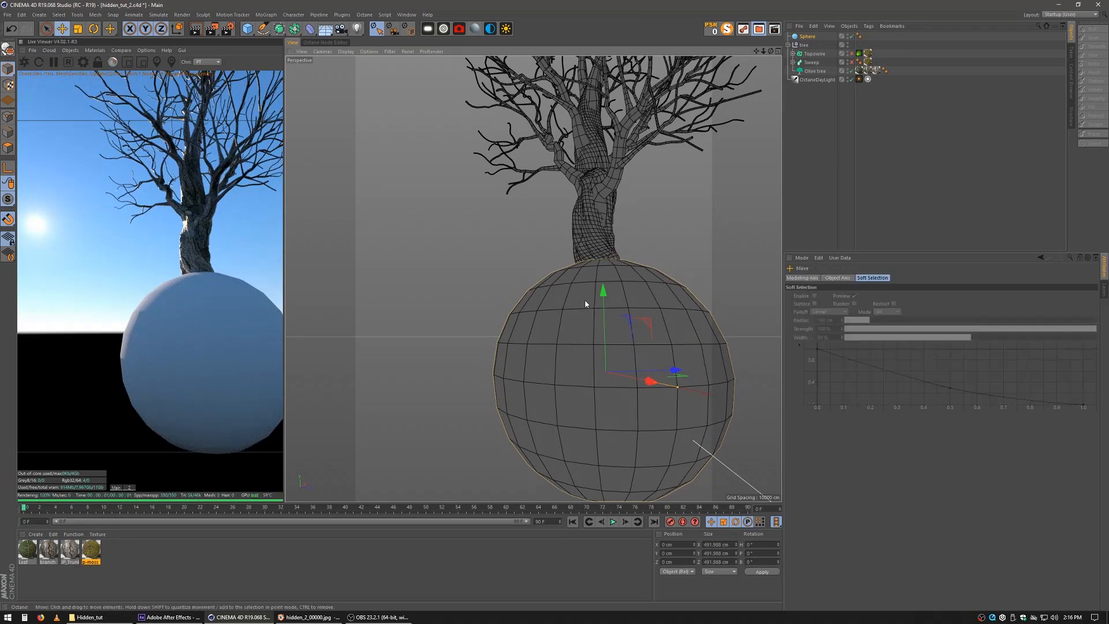
{"action": "left_click_drag", "start_coordinate": [601, 296], "coordinate": [598, 400]}
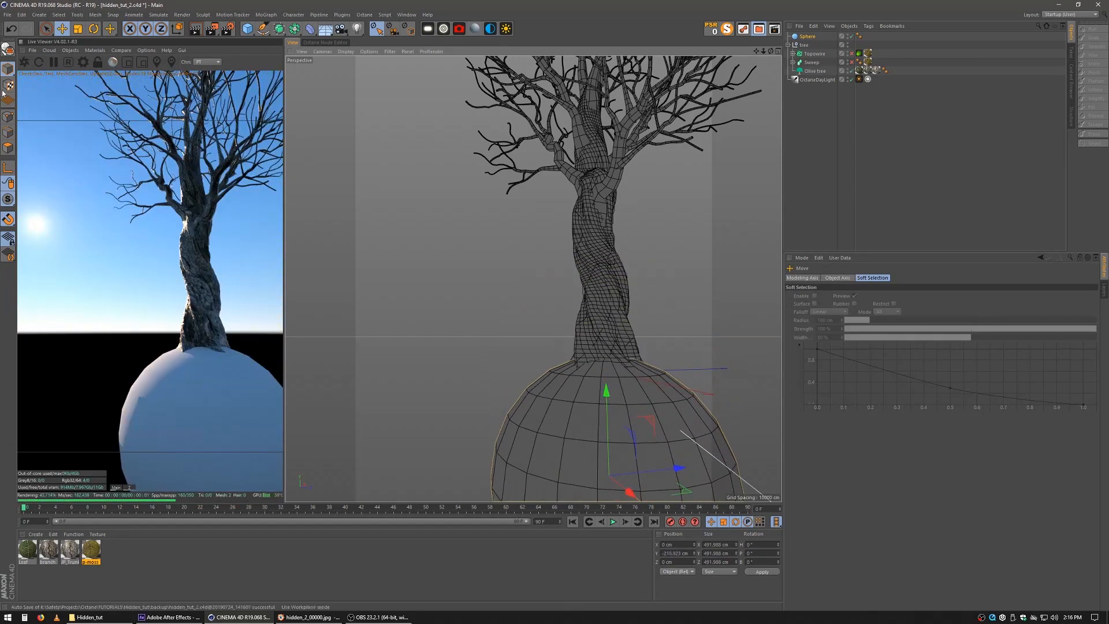
Make the sphere editable and squash it vertically into a mound about 277 cm high, placed against the trunk base.
{"action": "key", "text": "c"}
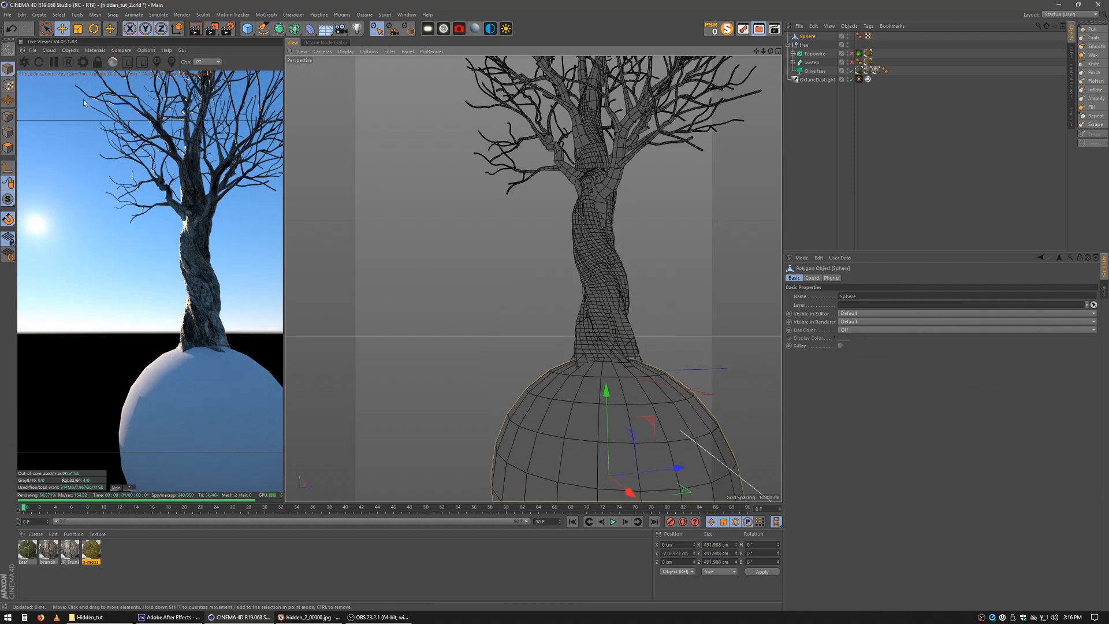
{"action": "left_click", "coordinate": [78, 28]}
{"action": "left_click_drag", "start_coordinate": [607, 392], "coordinate": [602, 368]}
{"action": "key", "text": "e"}
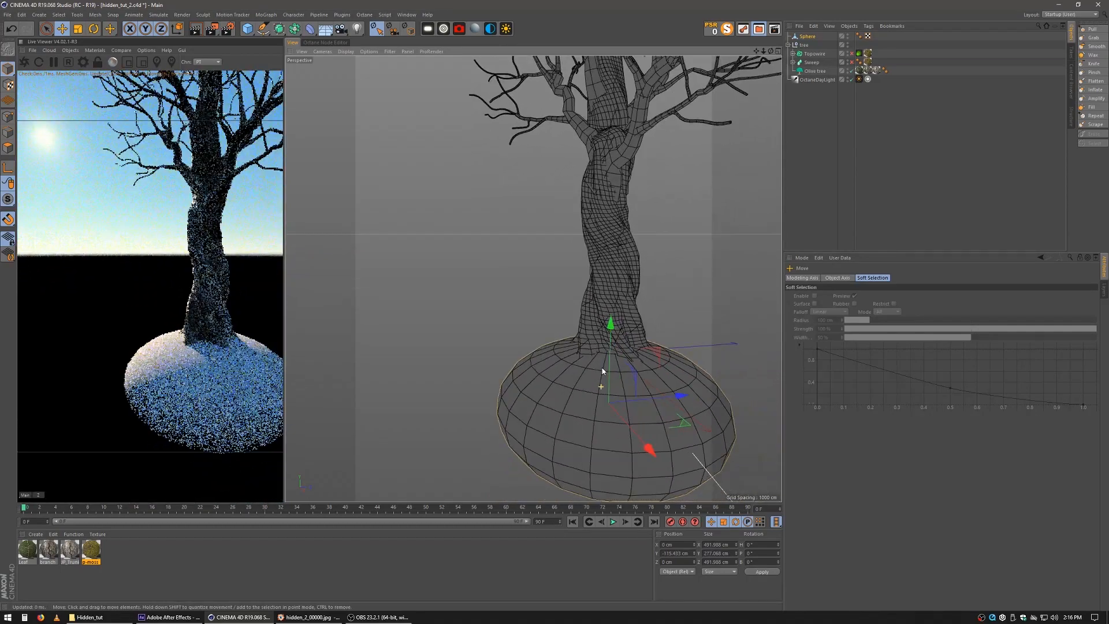
Duplicate the Sweep inside the tree group, enable the copy, and replace its moss material with the branch material.
{"action": "left_click", "coordinate": [811, 62]}
{"action": "left_click_drag", "start_coordinate": [811, 69], "coordinate": [810, 69], "text": "ctrl"}
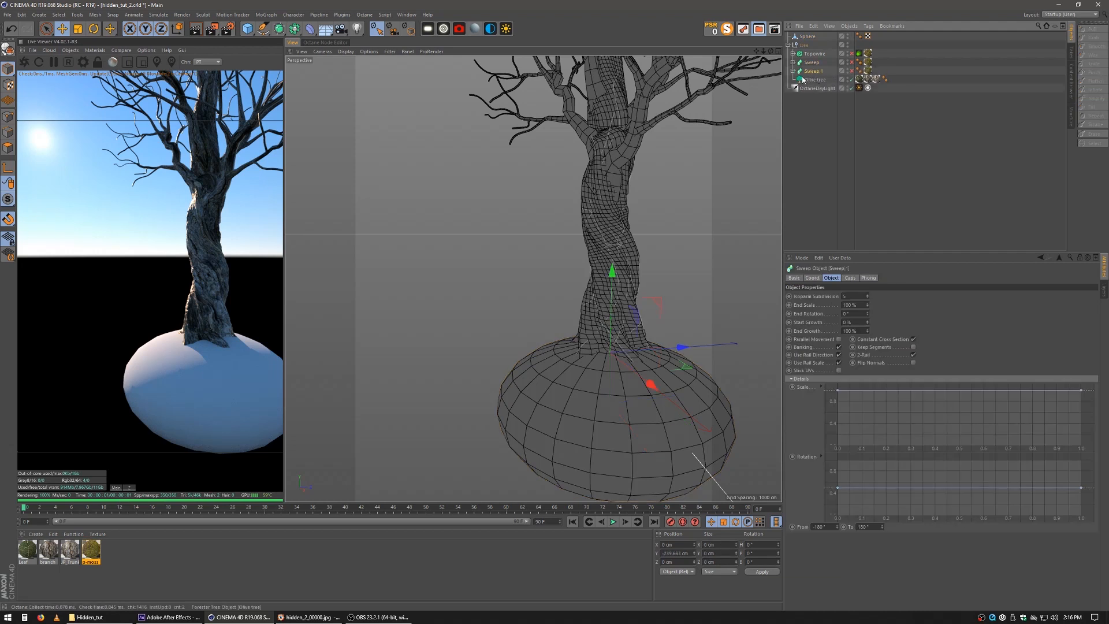
{"action": "left_click", "coordinate": [852, 71]}
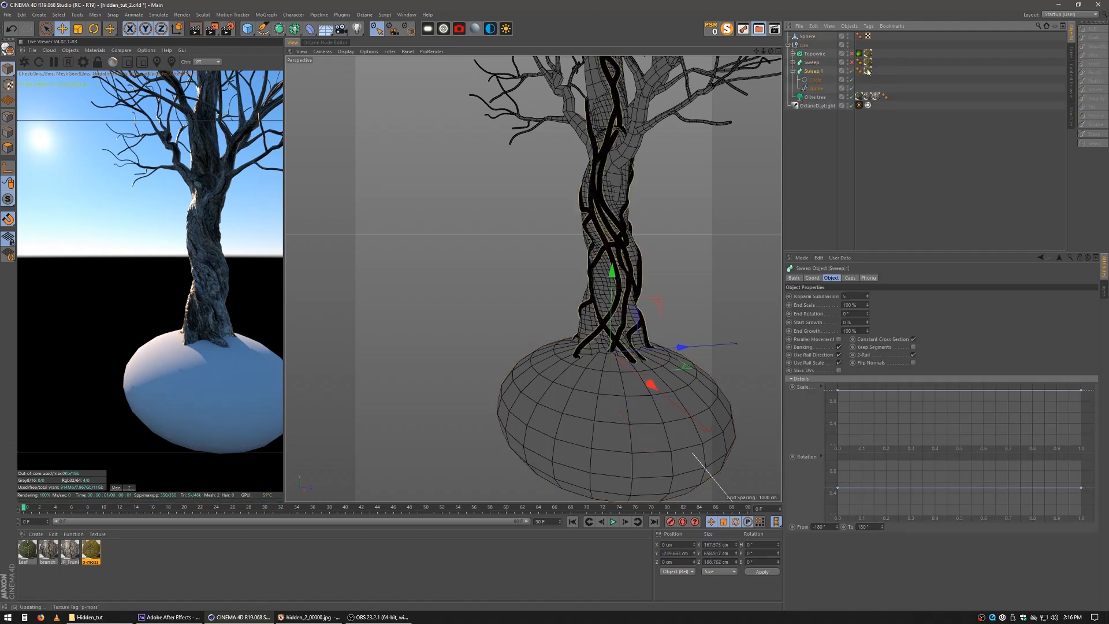
{"action": "left_click", "coordinate": [868, 71]}
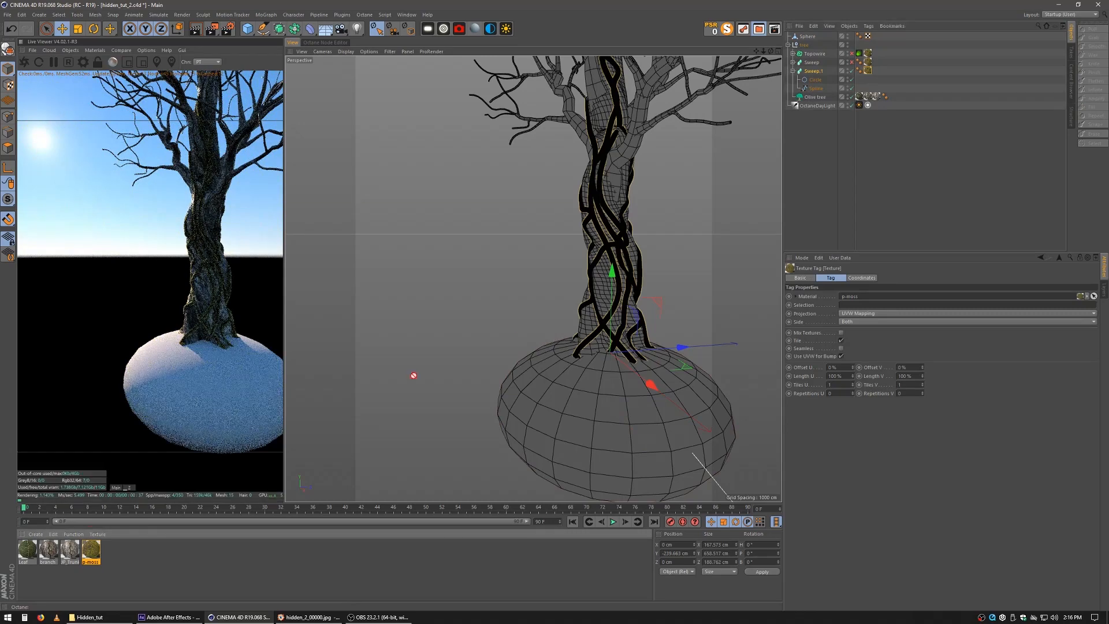
{"action": "left_click_drag", "start_coordinate": [868, 74], "coordinate": [868, 72]}
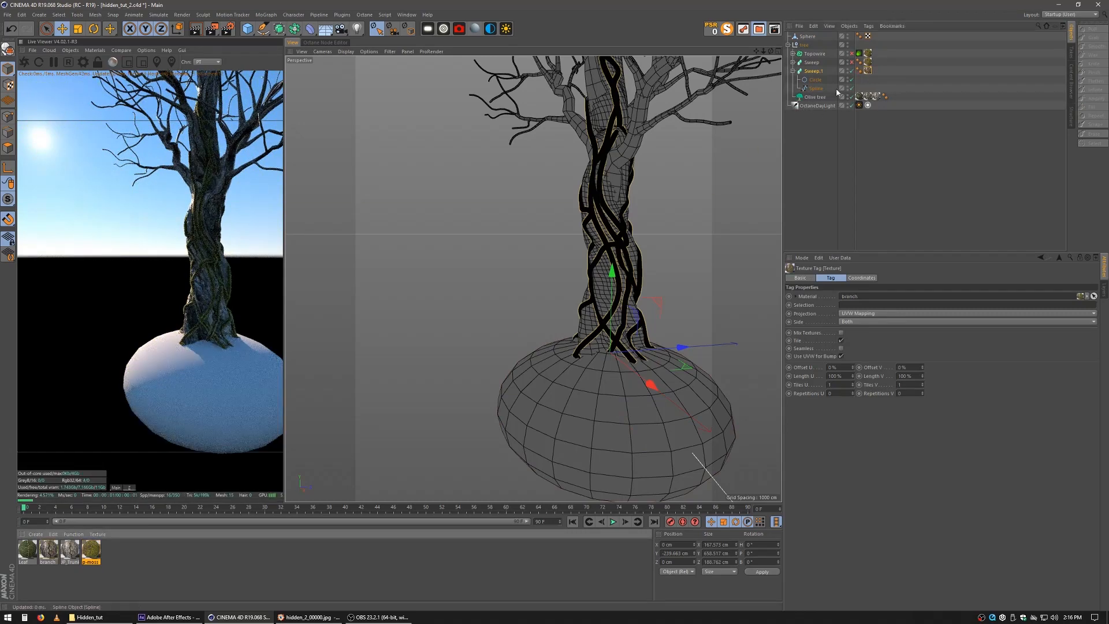
Delete the vine Spline from the duplicated Sweep, keeping its Circle profile.
{"action": "scroll", "coordinate": [612, 369], "scroll_direction": "up", "scroll_amount": 5}
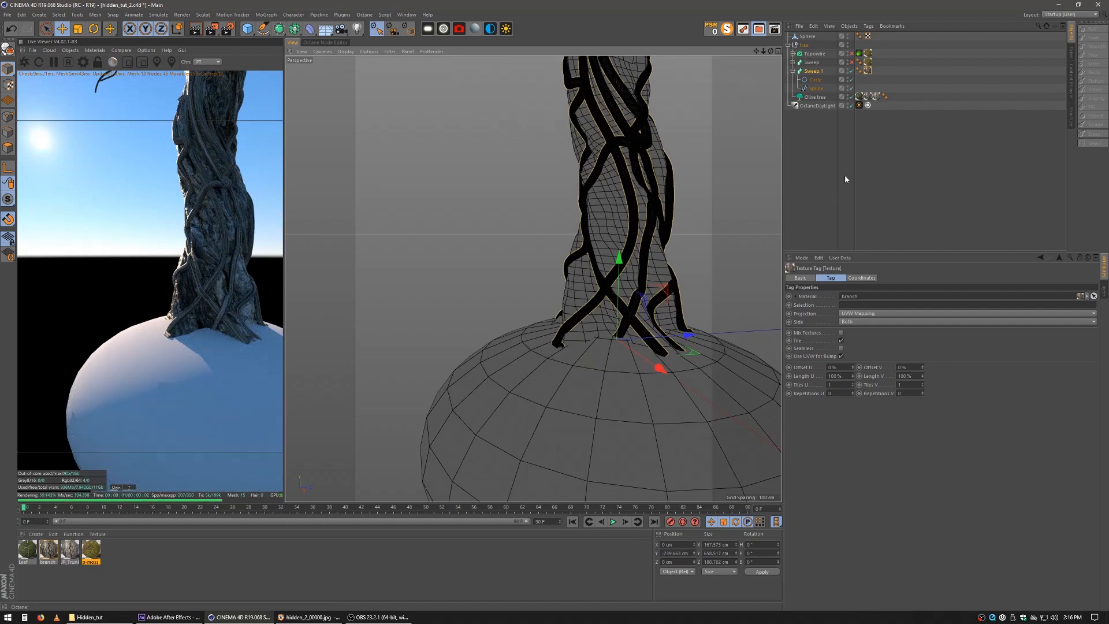
{"action": "left_click", "coordinate": [816, 88]}
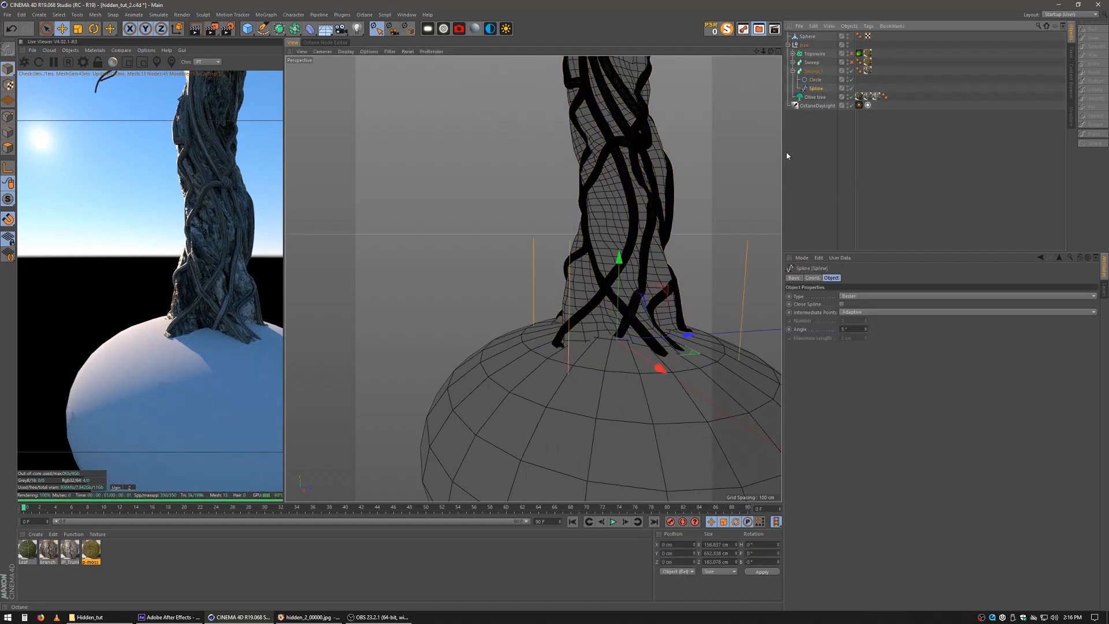
{"action": "key", "text": "Delete"}
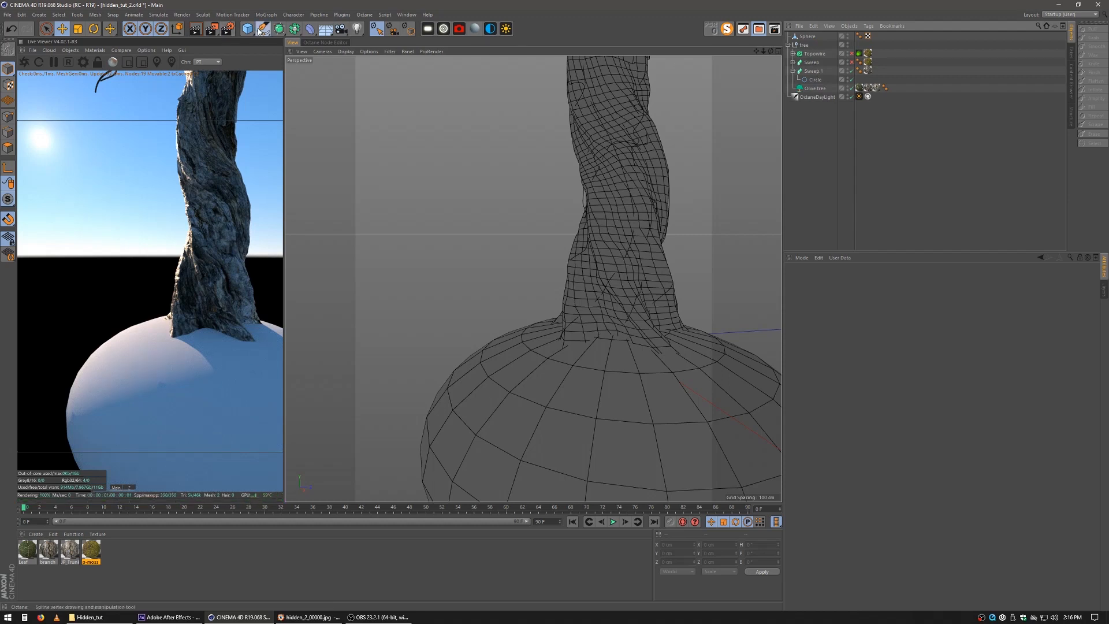
Sketch a curved root spline from the trunk base down over the mound and nest it in the duplicated Sweep below the Circle.
{"action": "left_click_drag", "start_coordinate": [263, 28], "coordinate": [274, 59]}
{"action": "left_click", "coordinate": [285, 58]}
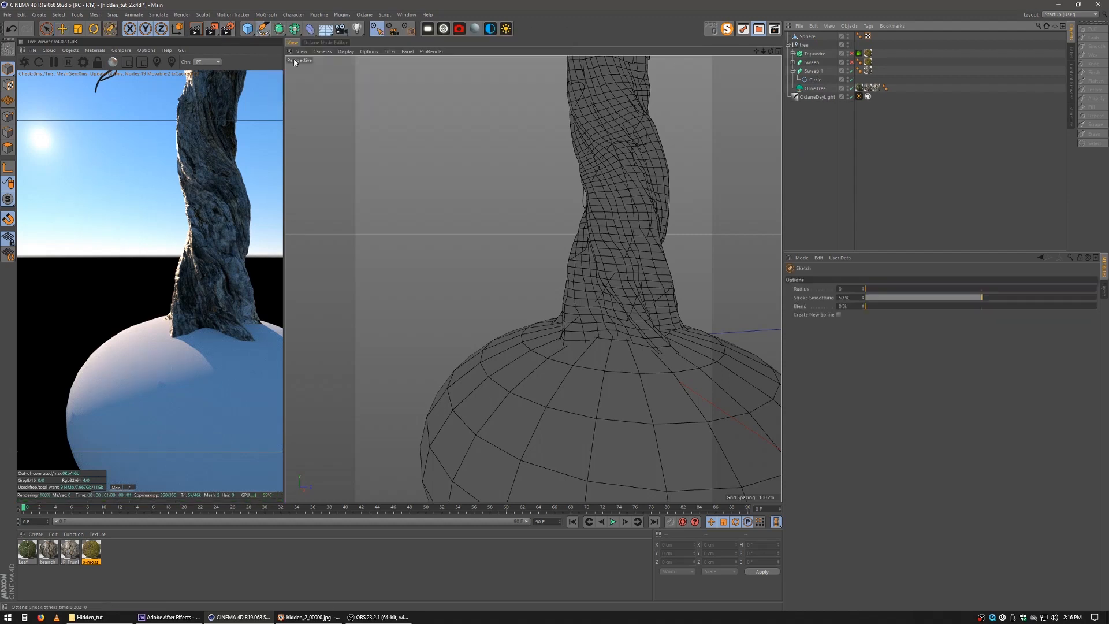
{"action": "left_click", "coordinate": [7, 221]}
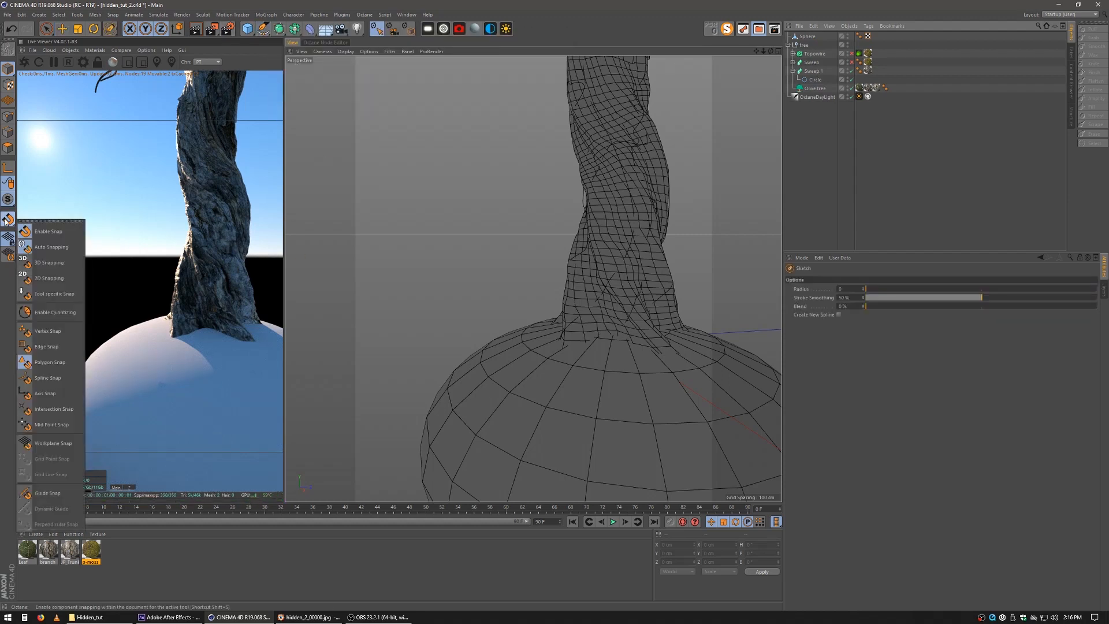
{"action": "left_click", "coordinate": [9, 319]}
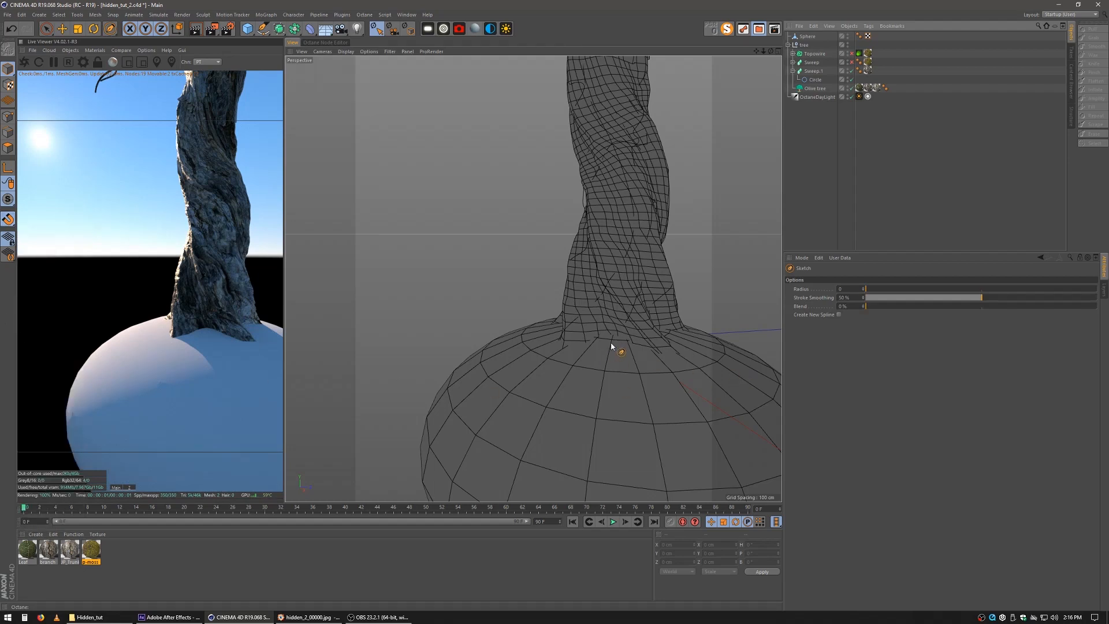
{"action": "mouse_move", "coordinate": [618, 333]}
{"action": "left_mouse_down"}
{"action": "mouse_move", "coordinate": [614, 352]}
{"action": "mouse_move", "coordinate": [503, 441]}
{"action": "mouse_move", "coordinate": [450, 466]}
{"action": "left_mouse_up"}
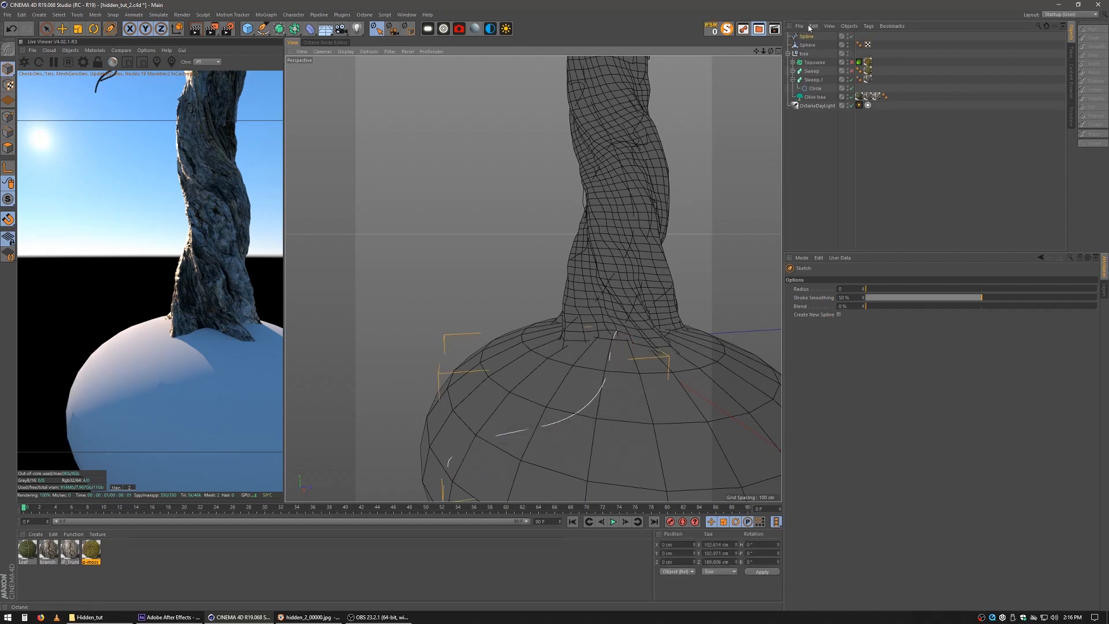
{"action": "left_click_drag", "start_coordinate": [808, 41], "coordinate": [816, 91]}
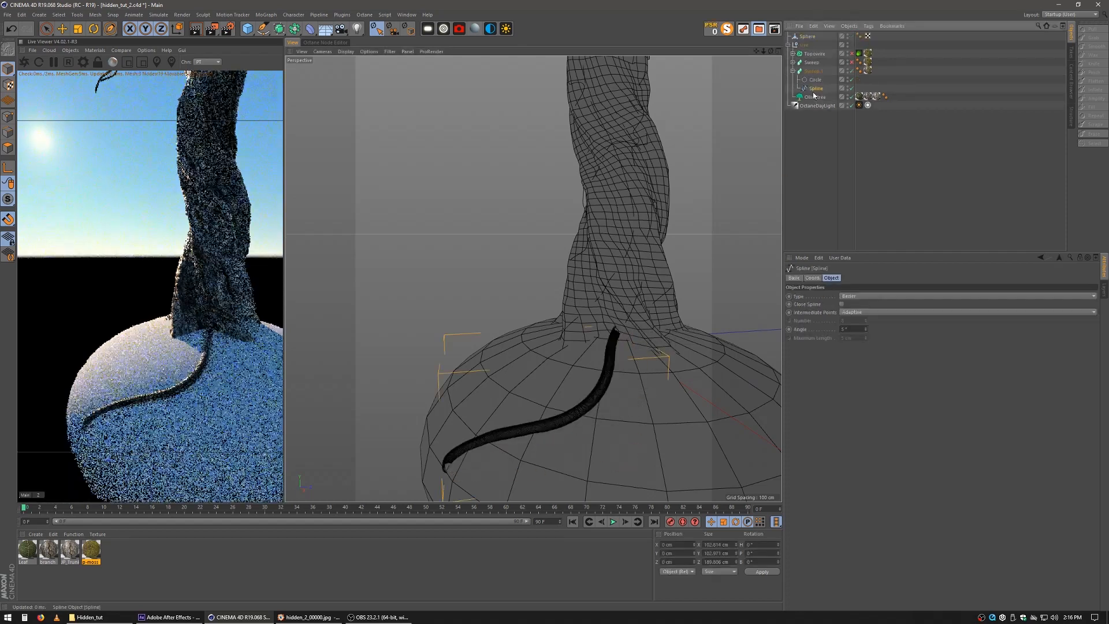
Sketch several more curved roots in the root spline, running from the trunk base down the mound on both sides of the first root.
{"action": "left_click_drag", "start_coordinate": [627, 439], "coordinate": [572, 276], "text": "alt"}
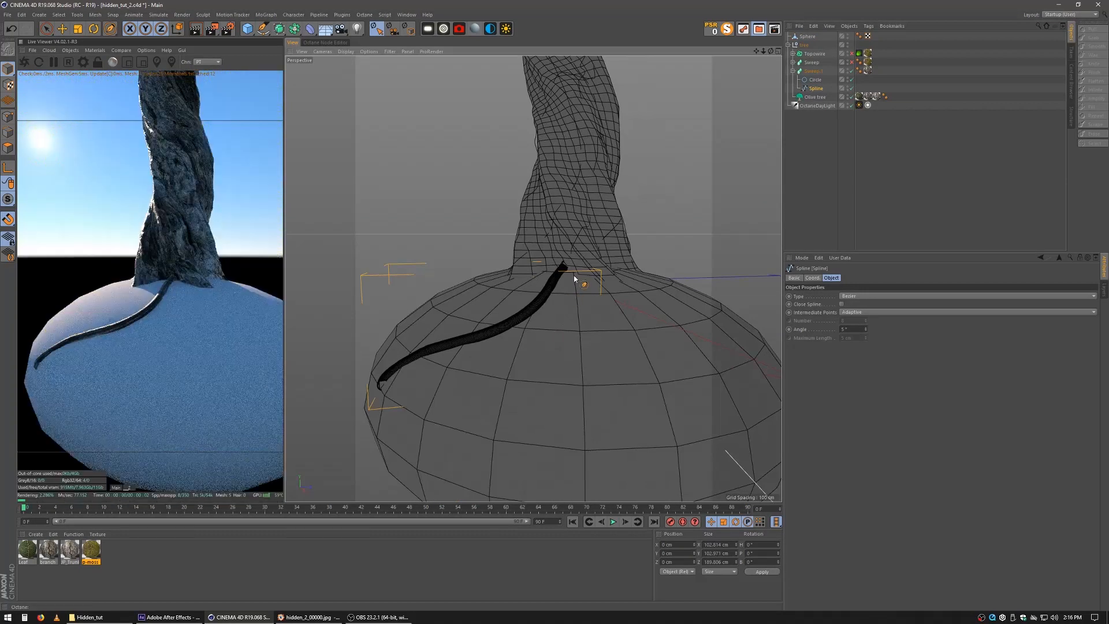
{"action": "left_click_drag", "start_coordinate": [639, 391], "coordinate": [683, 431]}
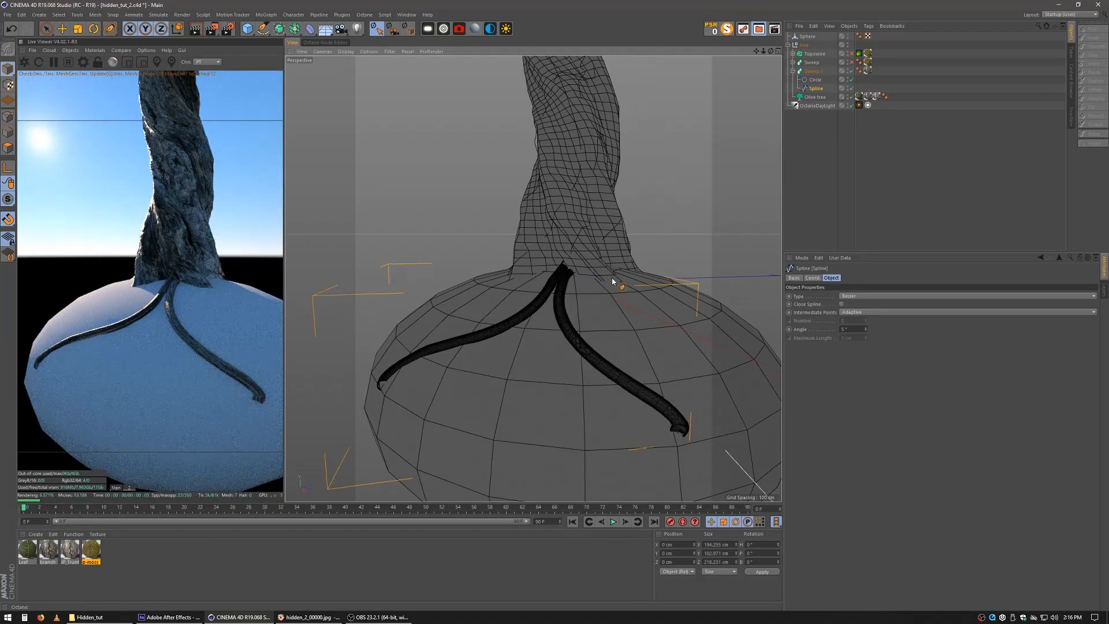
{"action": "left_click_drag", "start_coordinate": [753, 383], "coordinate": [762, 397]}
{"action": "mouse_move", "coordinate": [514, 277]}
{"action": "left_mouse_down"}
{"action": "mouse_move", "coordinate": [393, 322]}
{"action": "mouse_move", "coordinate": [416, 412]}
{"action": "left_mouse_up"}
{"action": "mouse_move", "coordinate": [497, 306]}
{"action": "left_mouse_down", "text": "alt"}
{"action": "mouse_move", "coordinate": [520, 294]}
{"action": "mouse_move", "coordinate": [486, 276]}
{"action": "mouse_move", "coordinate": [514, 286]}
{"action": "mouse_move", "coordinate": [527, 424]}
{"action": "left_mouse_up", "text": "alt"}
{"action": "mouse_move", "coordinate": [531, 321]}
{"action": "left_mouse_down", "text": "alt"}
{"action": "mouse_move", "coordinate": [471, 288]}
{"action": "mouse_move", "coordinate": [481, 339]}
{"action": "mouse_move", "coordinate": [375, 385]}
{"action": "mouse_move", "coordinate": [345, 441]}
{"action": "left_mouse_up", "text": "alt"}
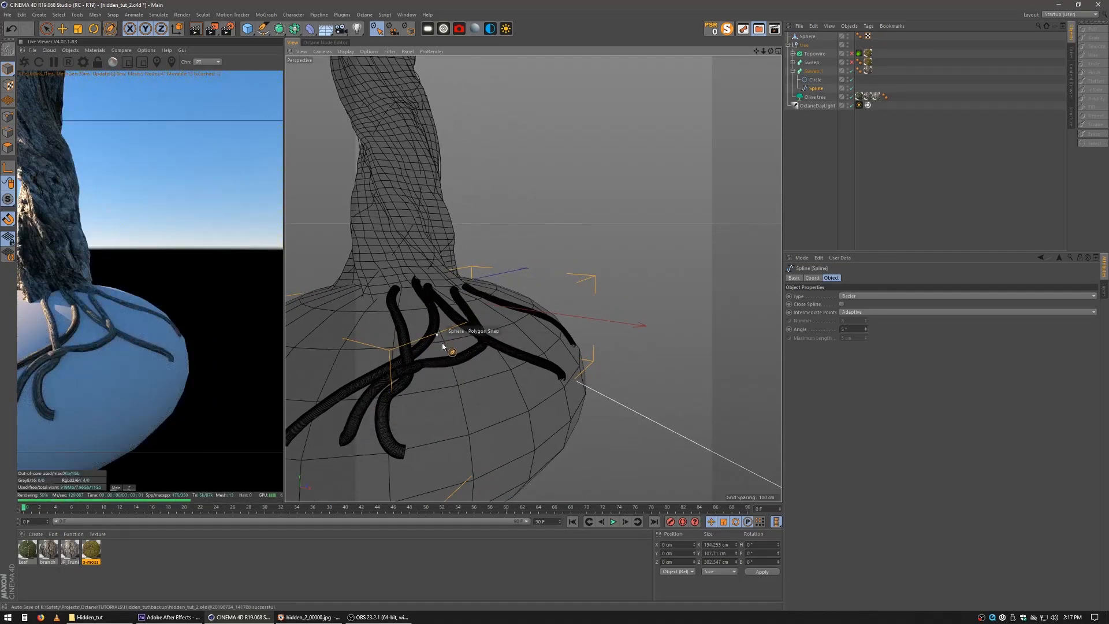
Sketch a group of overlapping roots down the next section of the mound, starting one of them higher up on the trunk.
{"action": "left_click_drag", "start_coordinate": [485, 338], "coordinate": [528, 396]}
{"action": "left_click_drag", "start_coordinate": [500, 338], "coordinate": [666, 356], "text": "alt"}
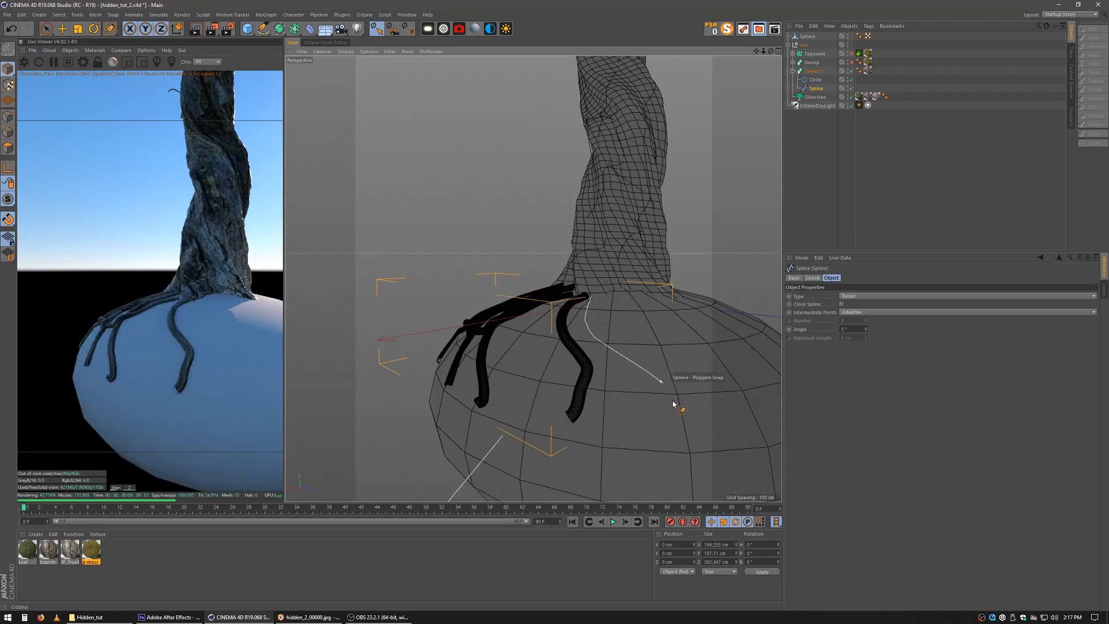
{"action": "left_click_drag", "start_coordinate": [673, 402], "coordinate": [664, 425]}
{"action": "mouse_move", "coordinate": [632, 290]}
{"action": "left_mouse_down"}
{"action": "mouse_move", "coordinate": [647, 406]}
{"action": "mouse_move", "coordinate": [622, 427]}
{"action": "left_mouse_up"}
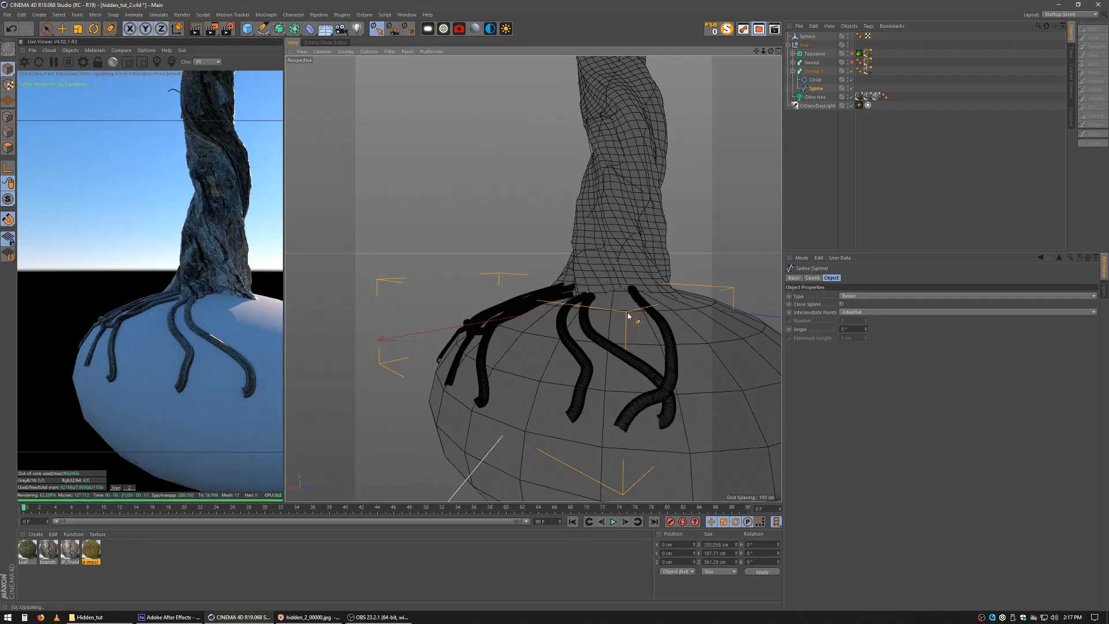
{"action": "mouse_move", "coordinate": [612, 264]}
{"action": "left_mouse_down"}
{"action": "mouse_move", "coordinate": [614, 332]}
{"action": "mouse_move", "coordinate": [588, 426]}
{"action": "left_mouse_up"}
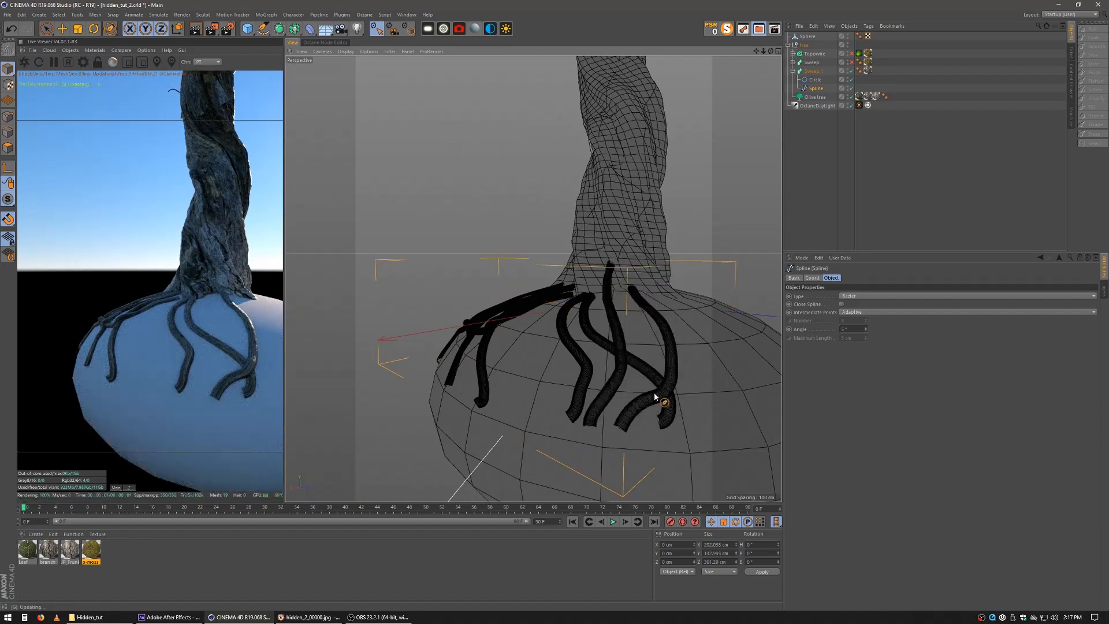
Fill the gaps between the existing roots with additional curved strokes and extend the root fan around the mound.
{"action": "mouse_move", "coordinate": [605, 309]}
{"action": "left_mouse_down", "text": "alt"}
{"action": "mouse_move", "coordinate": [508, 292]}
{"action": "mouse_move", "coordinate": [540, 287]}
{"action": "mouse_move", "coordinate": [537, 268]}
{"action": "mouse_move", "coordinate": [562, 359]}
{"action": "mouse_move", "coordinate": [564, 428]}
{"action": "left_mouse_up", "text": "alt"}
{"action": "left_click_drag", "start_coordinate": [609, 366], "coordinate": [624, 442]}
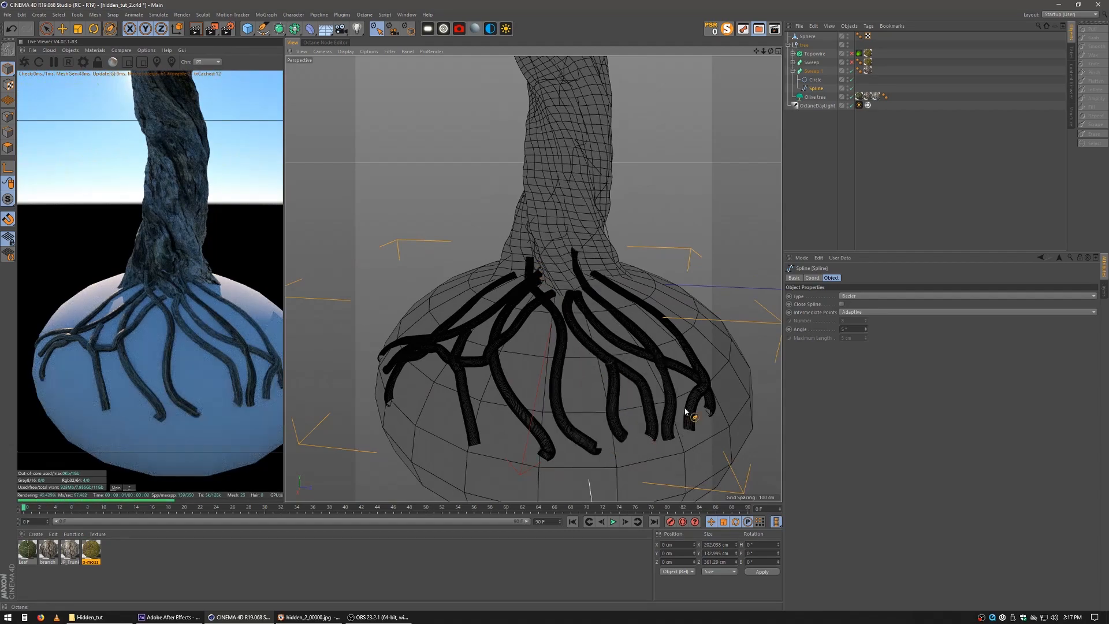
{"action": "mouse_move", "coordinate": [685, 340]}
{"action": "left_mouse_down", "text": "alt"}
{"action": "mouse_move", "coordinate": [616, 341]}
{"action": "mouse_move", "coordinate": [668, 330]}
{"action": "mouse_move", "coordinate": [625, 274]}
{"action": "mouse_move", "coordinate": [659, 289]}
{"action": "mouse_move", "coordinate": [709, 370]}
{"action": "left_mouse_up", "text": "alt"}
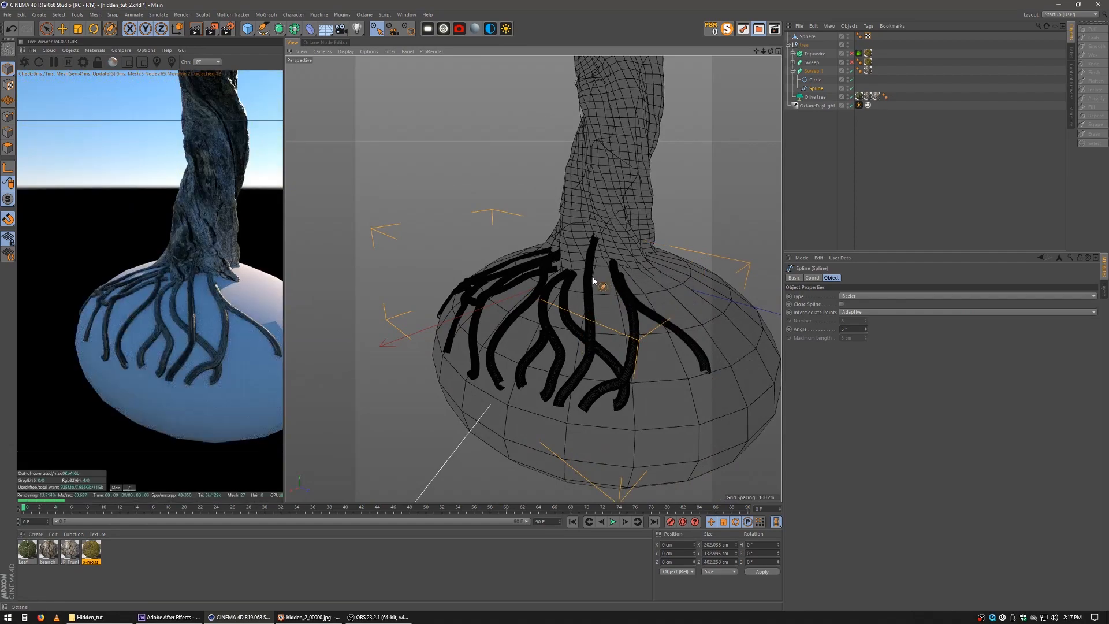
{"action": "left_click_drag", "start_coordinate": [594, 282], "coordinate": [678, 399]}
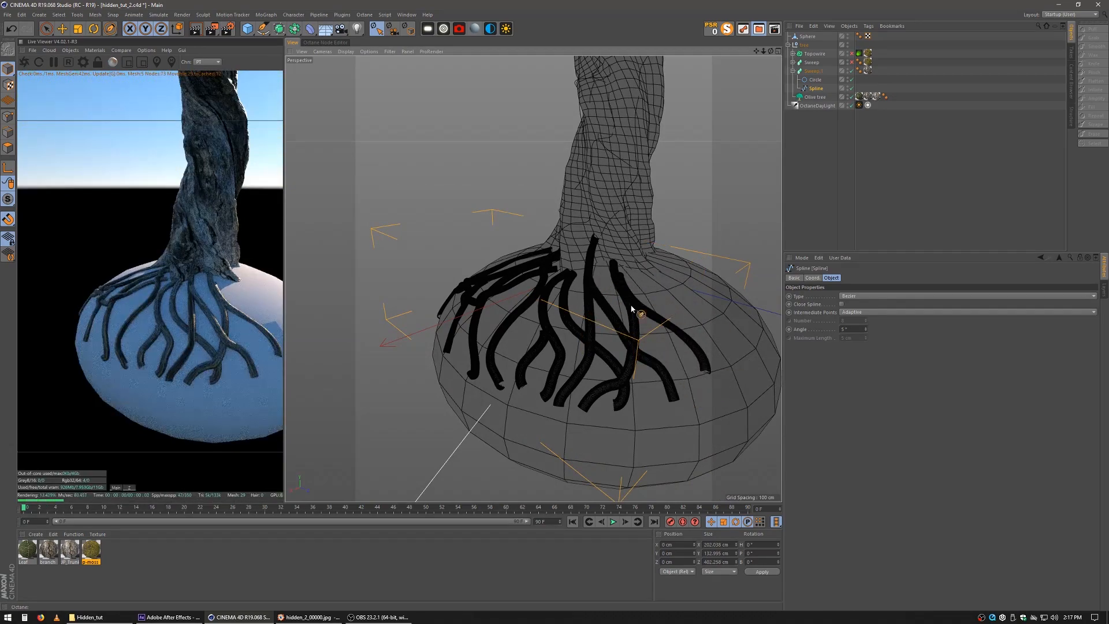
{"action": "left_click_drag", "start_coordinate": [633, 311], "coordinate": [651, 281], "text": "alt"}
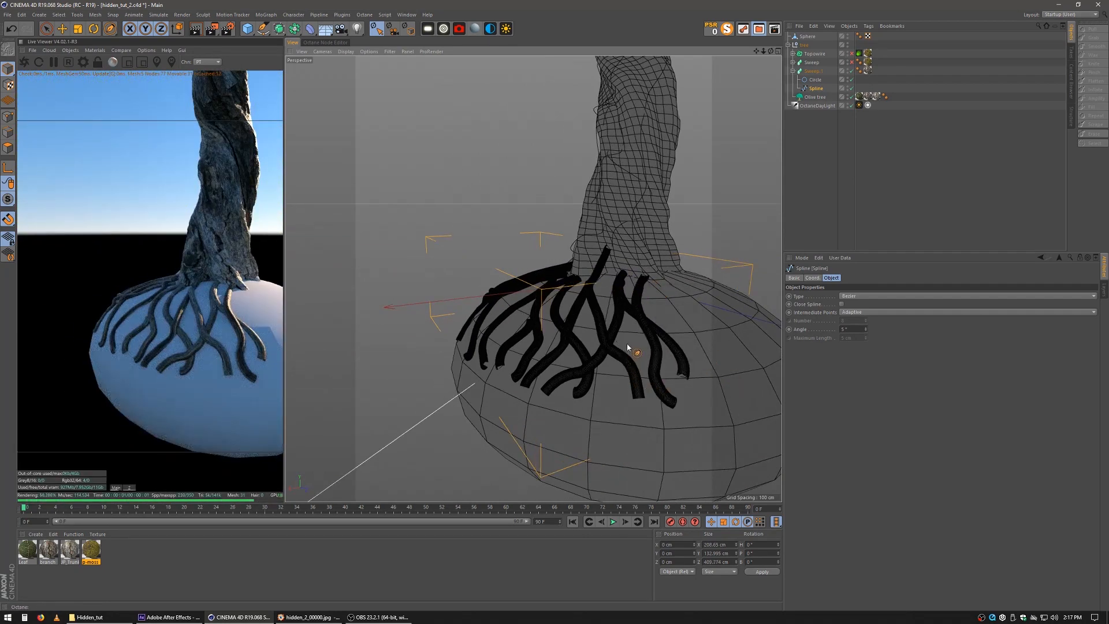
Sketch two crossing roots from the trunk base over the bare part of the mound at the edge of the root fan.
{"action": "left_click_drag", "start_coordinate": [747, 390], "coordinate": [747, 391]}
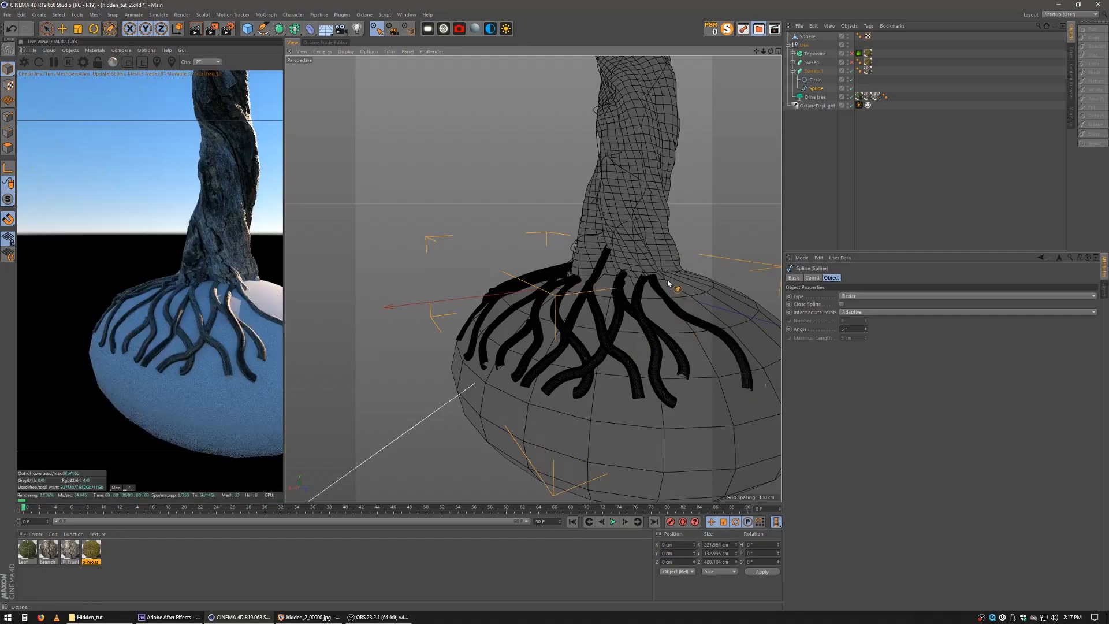
{"action": "left_click_drag", "start_coordinate": [710, 314], "coordinate": [708, 401]}
{"action": "middle_click_drag", "start_coordinate": [671, 397], "coordinate": [587, 389], "text": "alt"}
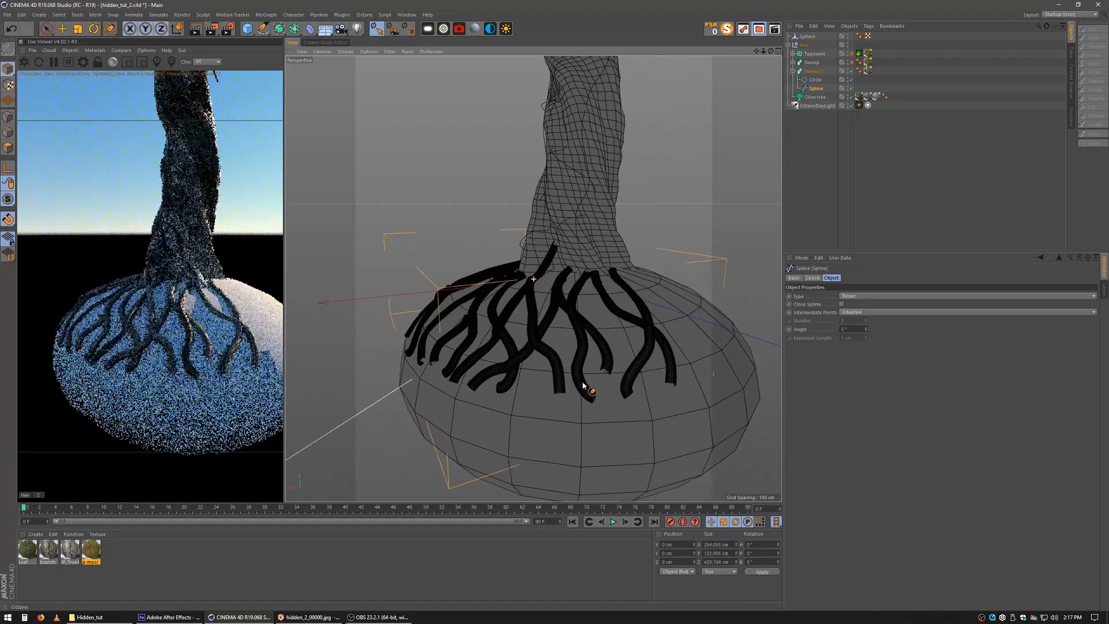
Undo the root running sideways across the others and sketch a steep root straight down from the trunk base.
{"action": "mouse_move", "coordinate": [594, 367]}
{"action": "left_mouse_down", "text": "alt"}
{"action": "mouse_move", "coordinate": [664, 370]}
{"action": "mouse_move", "coordinate": [540, 372]}
{"action": "mouse_move", "coordinate": [565, 372]}
{"action": "mouse_move", "coordinate": [581, 349]}
{"action": "mouse_move", "coordinate": [534, 303]}
{"action": "mouse_move", "coordinate": [708, 386]}
{"action": "mouse_move", "coordinate": [709, 398]}
{"action": "left_mouse_up", "text": "alt"}
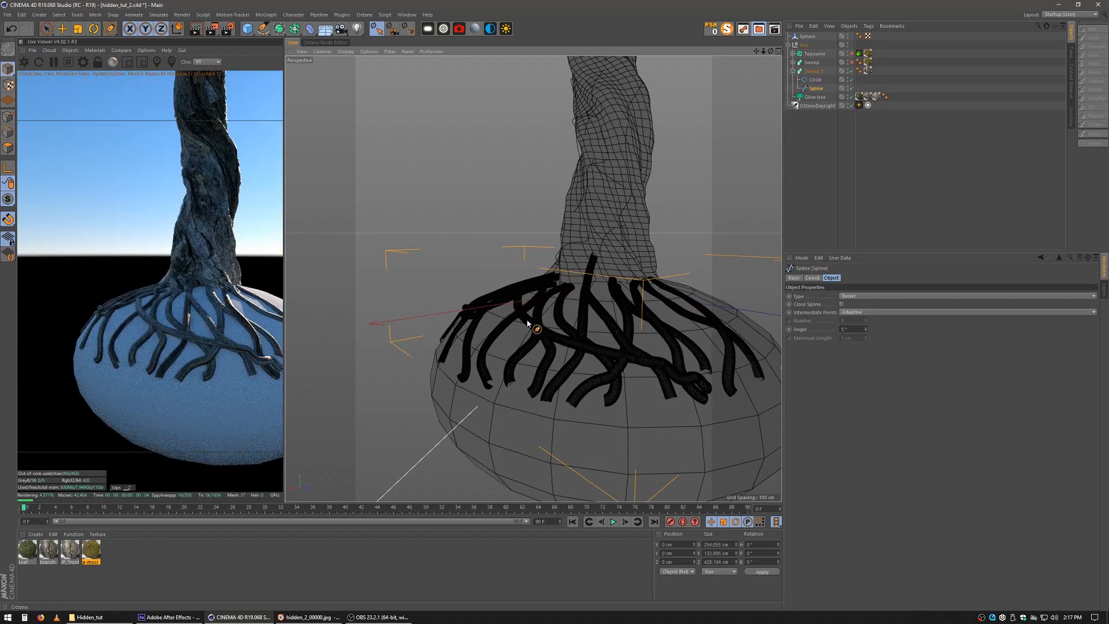
{"action": "left_click_drag", "start_coordinate": [519, 342], "coordinate": [583, 366], "text": "alt"}
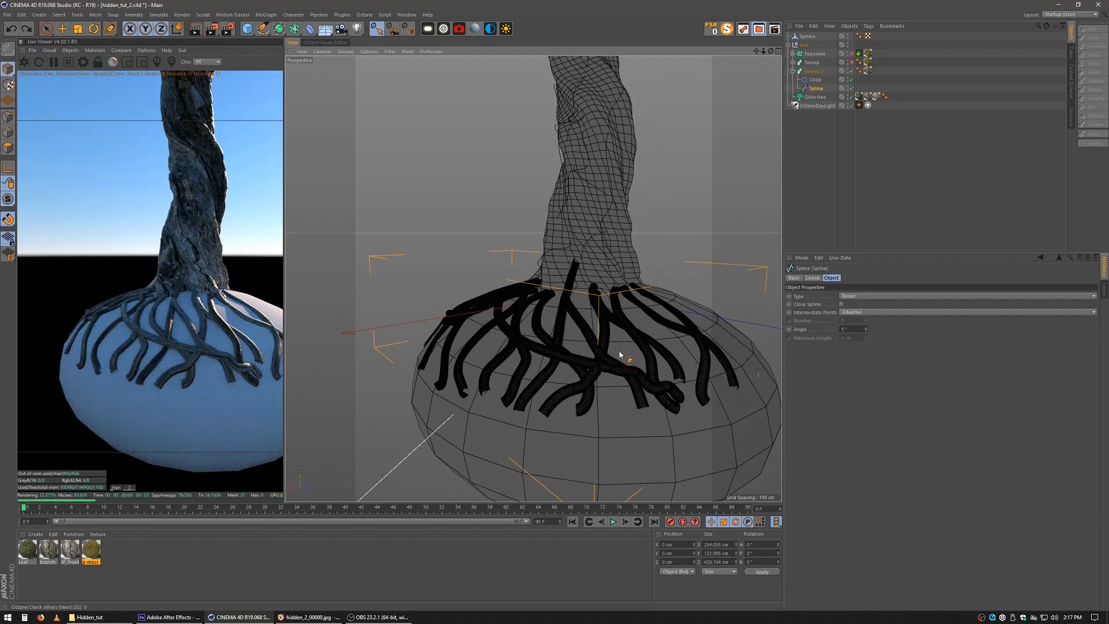
{"action": "key", "text": "ctrl+z"}
{"action": "mouse_move", "coordinate": [607, 289]}
{"action": "left_mouse_down"}
{"action": "mouse_move", "coordinate": [620, 309]}
{"action": "mouse_move", "coordinate": [603, 422]}
{"action": "left_mouse_up"}
Hide the mound Sphere in the viewport and render, and inspect the exposed roots together with the whole tree.
{"action": "left_click", "coordinate": [824, 161]}
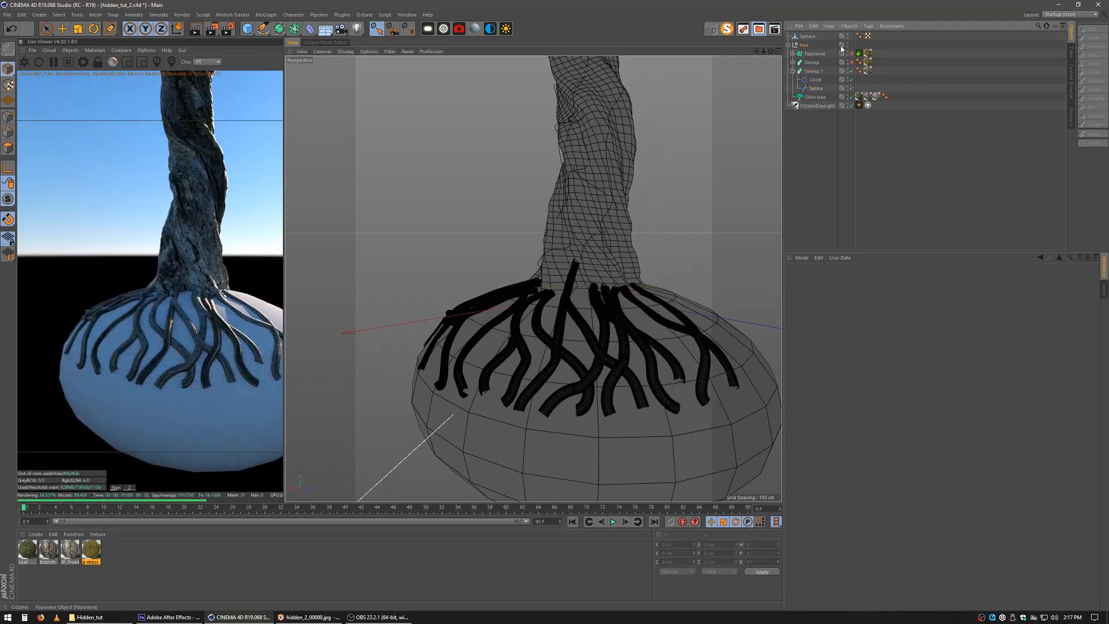
{"action": "left_click", "coordinate": [848, 37]}
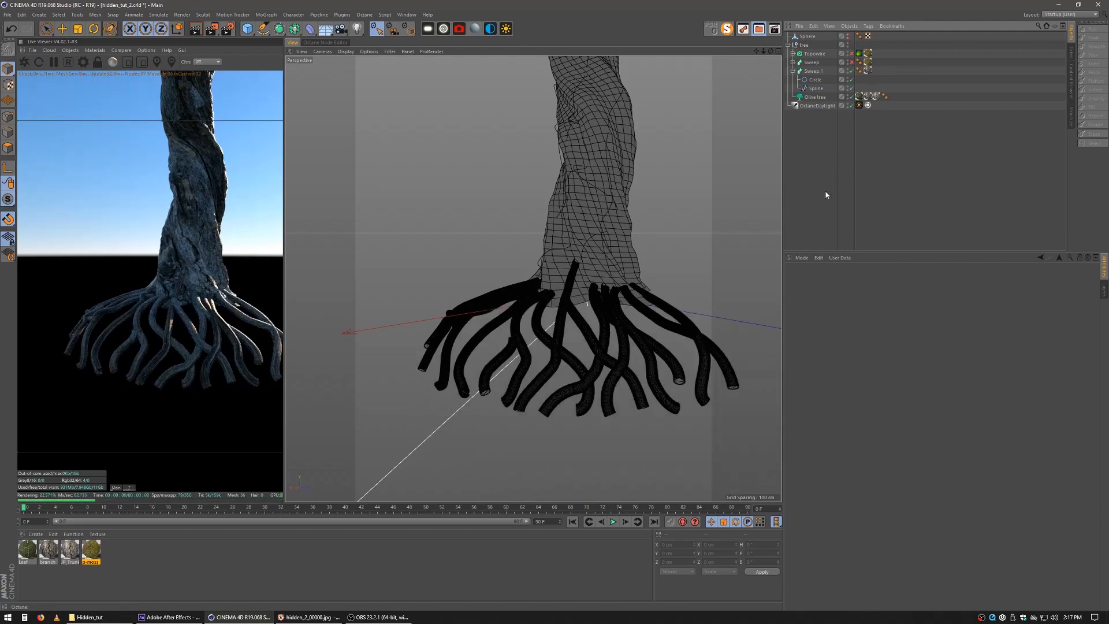
{"action": "left_click_drag", "start_coordinate": [670, 304], "coordinate": [580, 354], "text": "alt"}
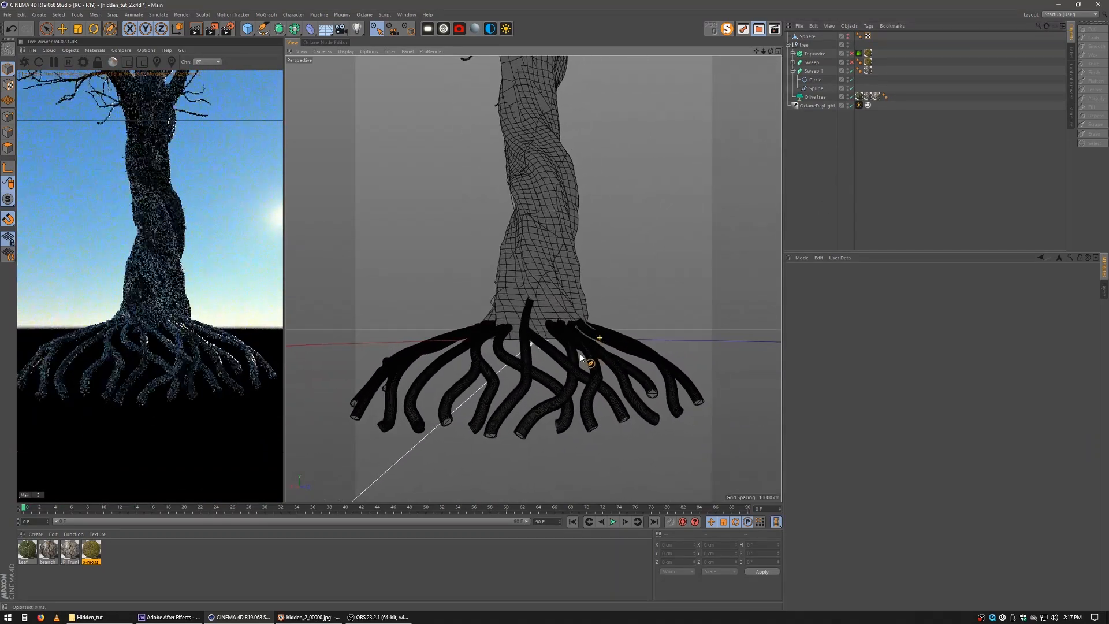
{"action": "scroll", "coordinate": [535, 311], "scroll_direction": "down", "scroll_amount": 6}
{"action": "middle_click_drag", "start_coordinate": [493, 325], "coordinate": [523, 372], "text": "alt"}
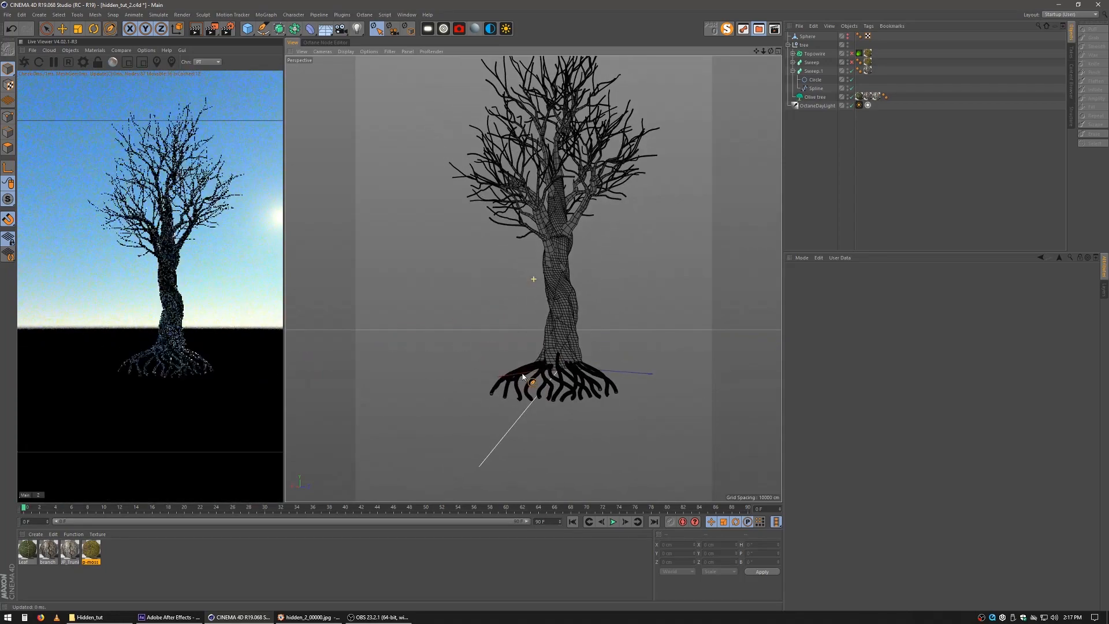
{"action": "scroll", "coordinate": [565, 355], "scroll_direction": "up", "scroll_amount": 3}
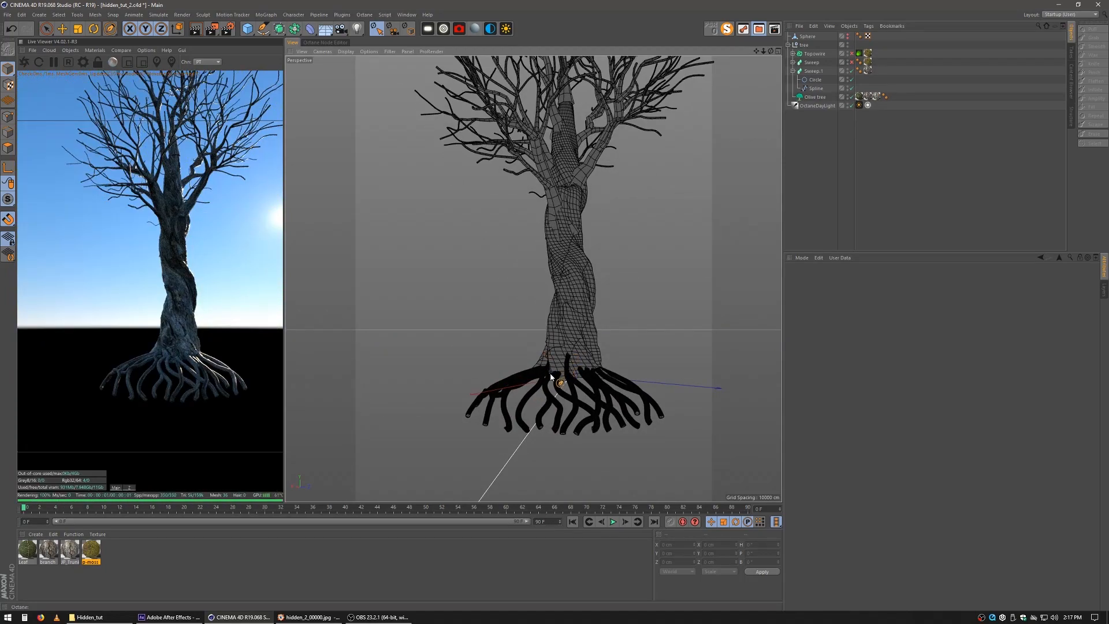
{"action": "scroll", "coordinate": [547, 354], "scroll_direction": "up", "scroll_amount": 5}
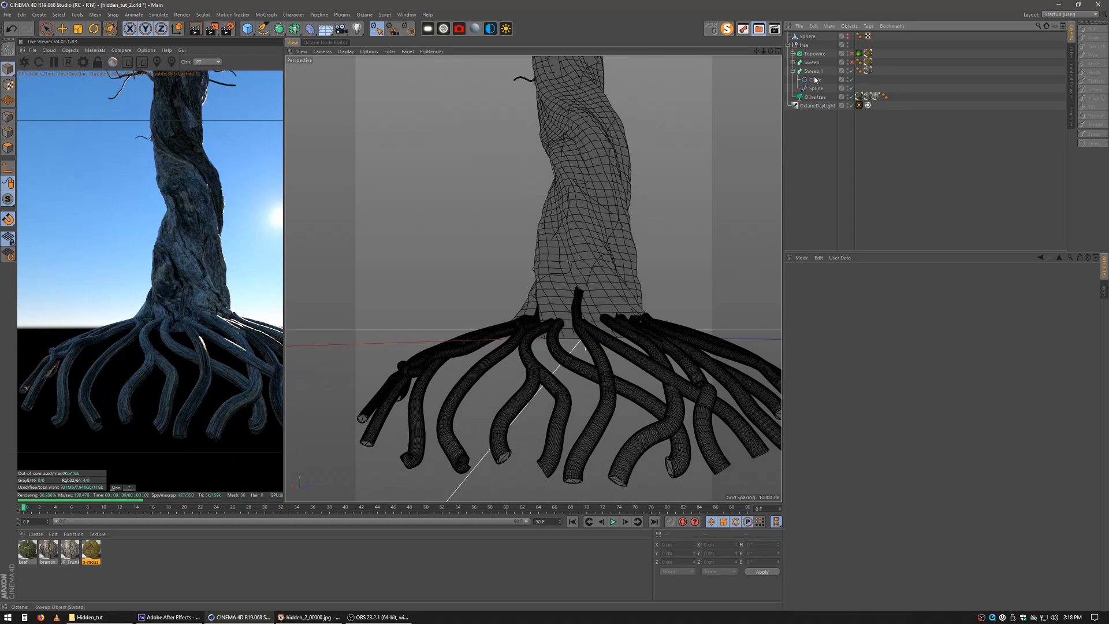
Taper the root tips by lowering the end of the Sweep.1 scale curve to about 0.4.
{"action": "left_click", "coordinate": [814, 71]}
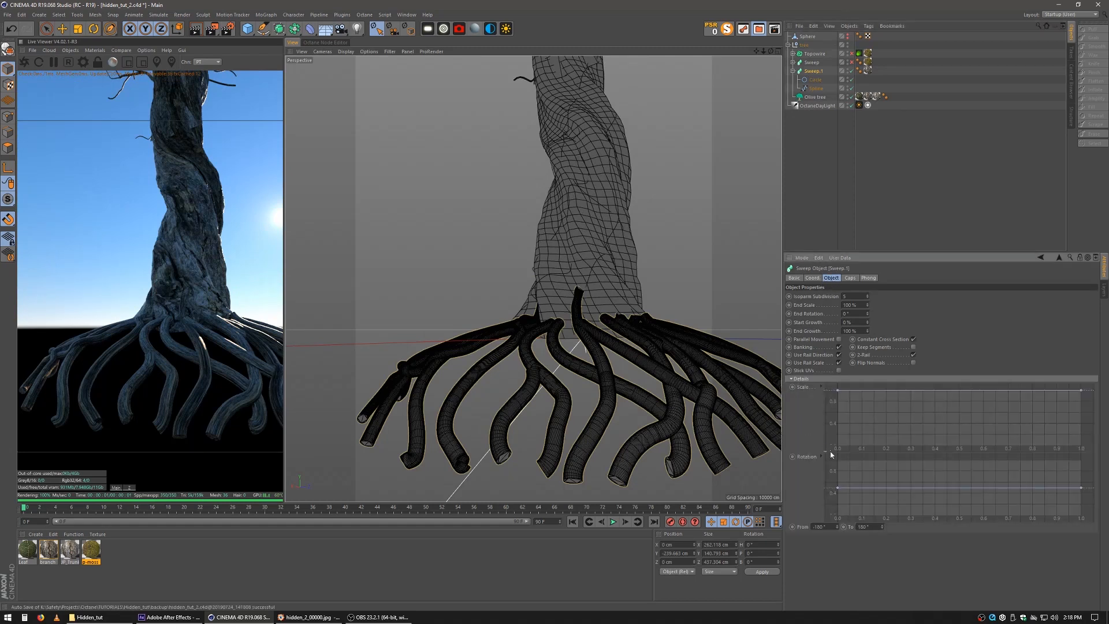
{"action": "left_click_drag", "start_coordinate": [1083, 394], "coordinate": [1085, 428]}
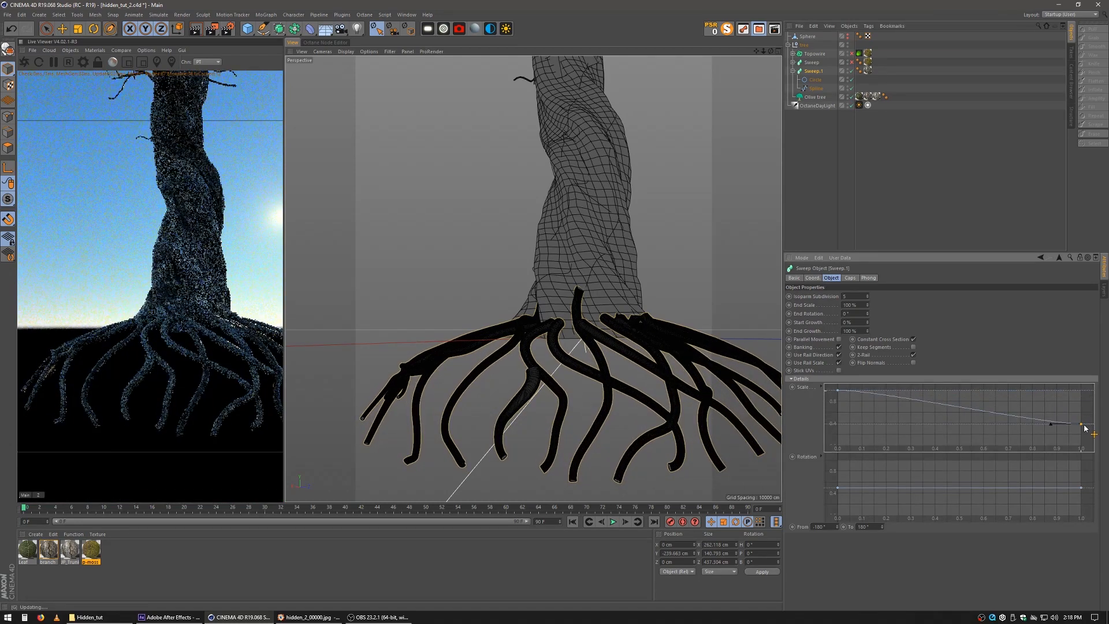
{"action": "left_click", "coordinate": [1051, 423], "text": "ctrl"}
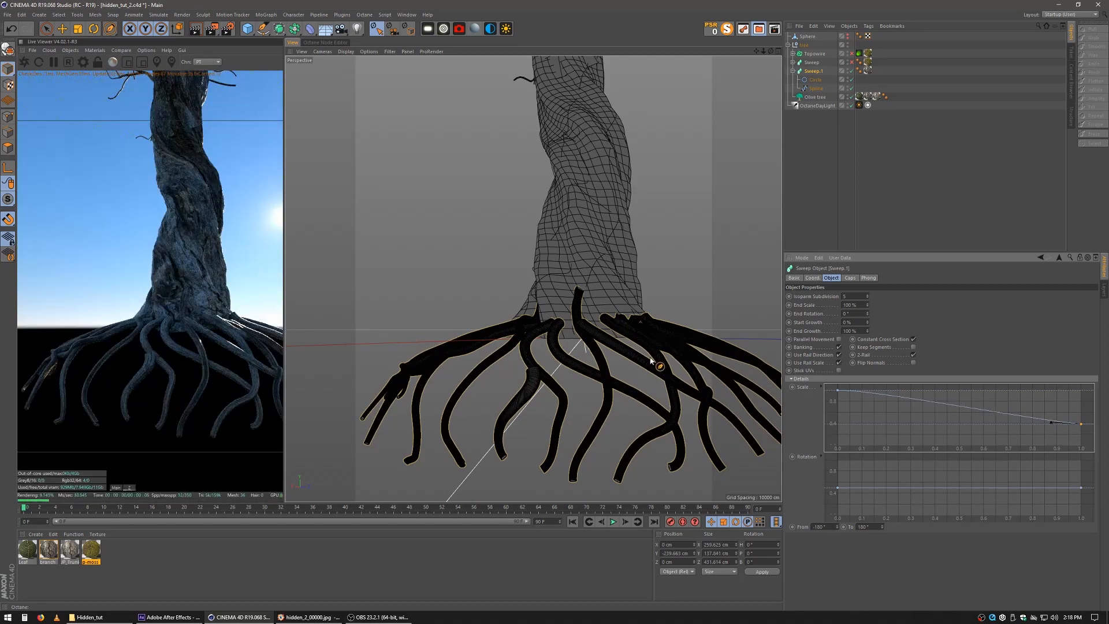
{"action": "left_click_drag", "start_coordinate": [651, 358], "coordinate": [580, 355], "text": "alt"}
{"action": "scroll", "coordinate": [639, 345], "scroll_direction": "down", "scroll_amount": 5}
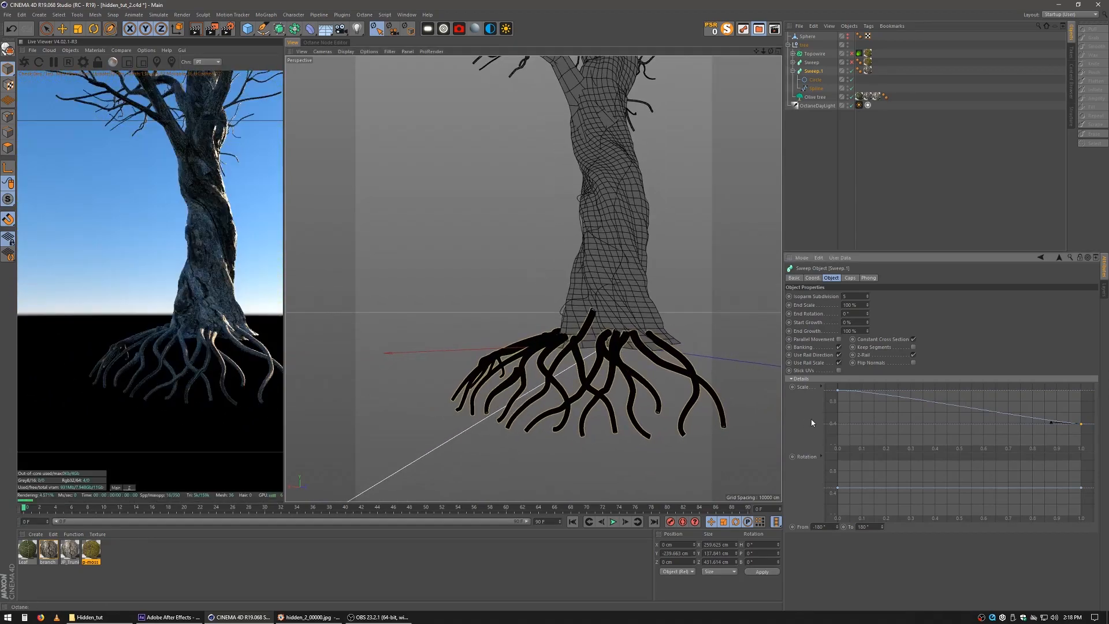
Thin the root starts by adding a full-scale point near the beginning of Sweep.1's scale curve and lowering its first point to about 0.6.
{"action": "left_click", "coordinate": [851, 391], "text": "ctrl"}
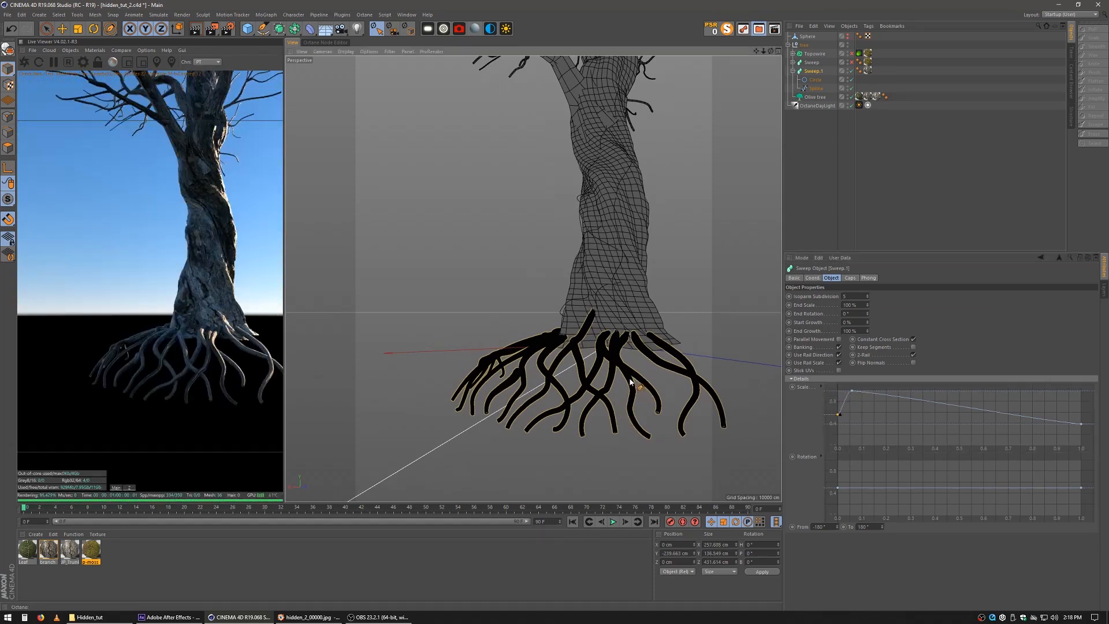
{"action": "left_click_drag", "start_coordinate": [628, 400], "coordinate": [575, 313], "text": "alt"}
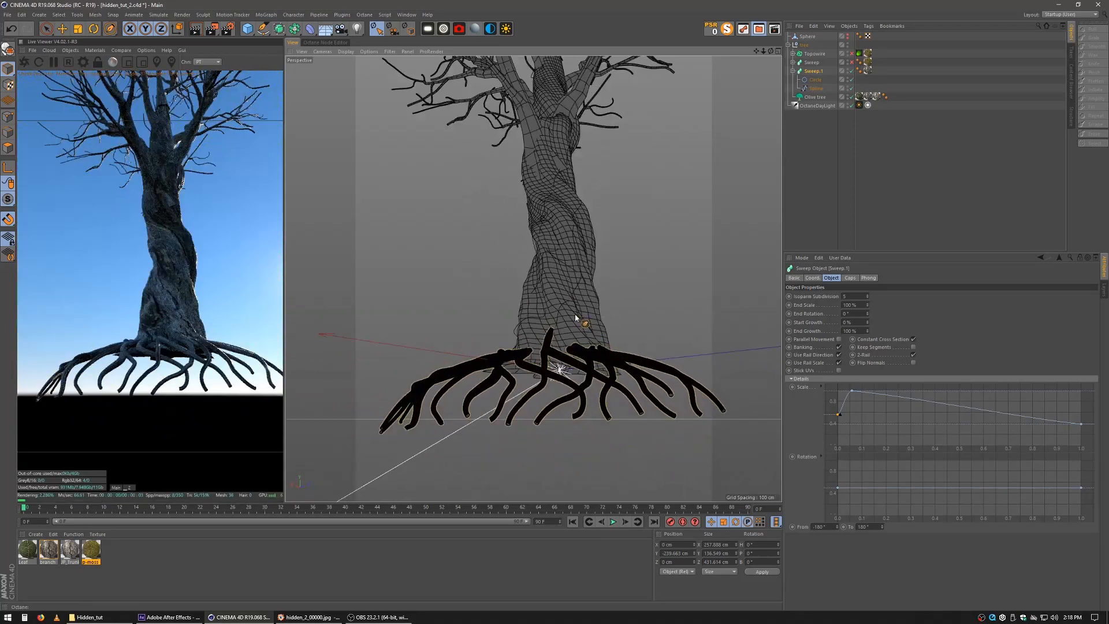
{"action": "right_click_drag", "start_coordinate": [574, 314], "coordinate": [532, 277], "text": "alt"}
{"action": "middle_click_drag", "start_coordinate": [532, 277], "coordinate": [609, 411], "text": "alt"}
{"action": "mouse_move", "coordinate": [609, 411]}
{"action": "left_mouse_down", "text": "alt"}
{"action": "mouse_move", "coordinate": [636, 367]}
{"action": "mouse_move", "coordinate": [515, 372]}
{"action": "mouse_move", "coordinate": [594, 393]}
{"action": "mouse_move", "coordinate": [629, 417]}
{"action": "left_mouse_up", "text": "alt"}
{"action": "middle_click_drag", "start_coordinate": [629, 417], "coordinate": [672, 365], "text": "alt"}
{"action": "left_click_drag", "start_coordinate": [631, 331], "coordinate": [792, 164], "text": "alt"}
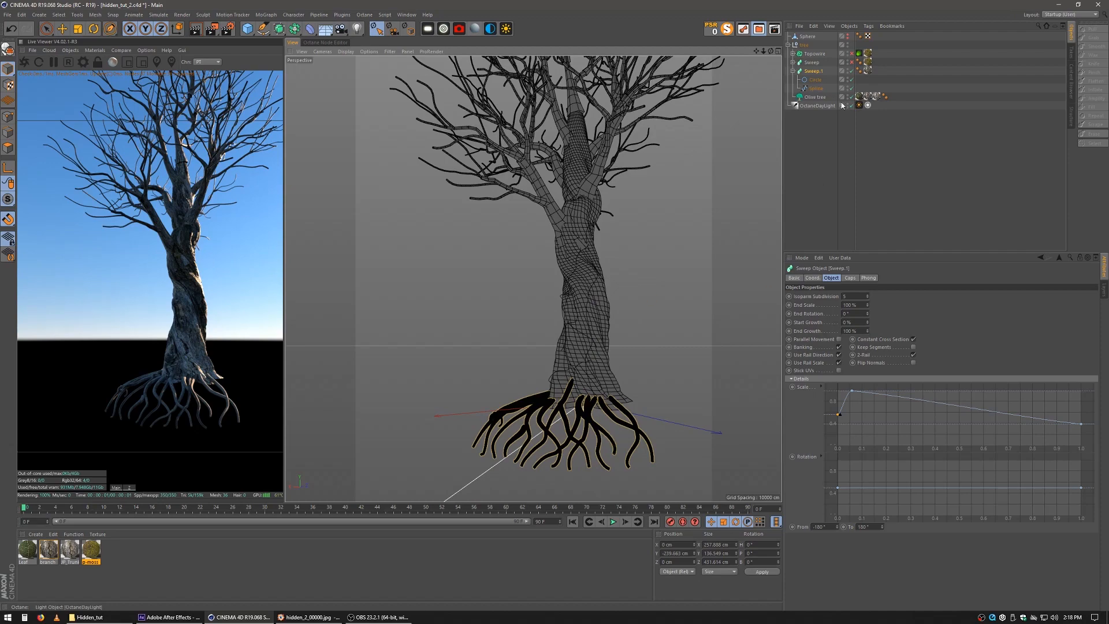
Show the mound Sphere again and undo the stray root strokes created as a separate spline outside the Sweep.
{"action": "left_click", "coordinate": [847, 39]}
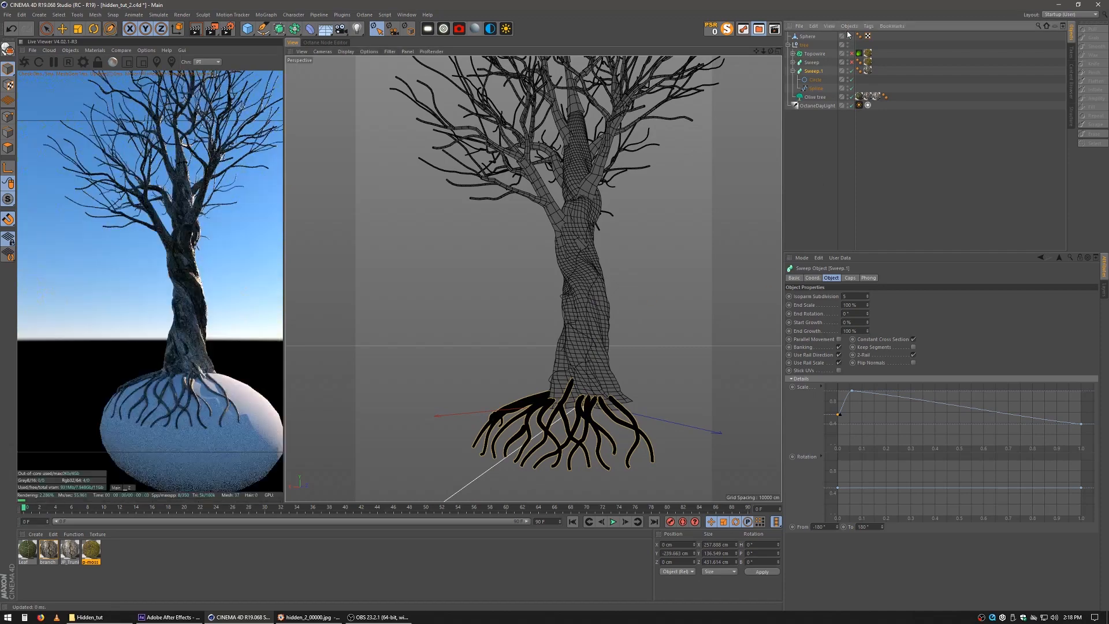
{"action": "left_click", "coordinate": [847, 35]}
{"action": "mouse_move", "coordinate": [611, 430]}
{"action": "left_mouse_down", "text": "alt"}
{"action": "mouse_move", "coordinate": [683, 402]}
{"action": "mouse_move", "coordinate": [718, 463]}
{"action": "left_mouse_up", "text": "alt"}
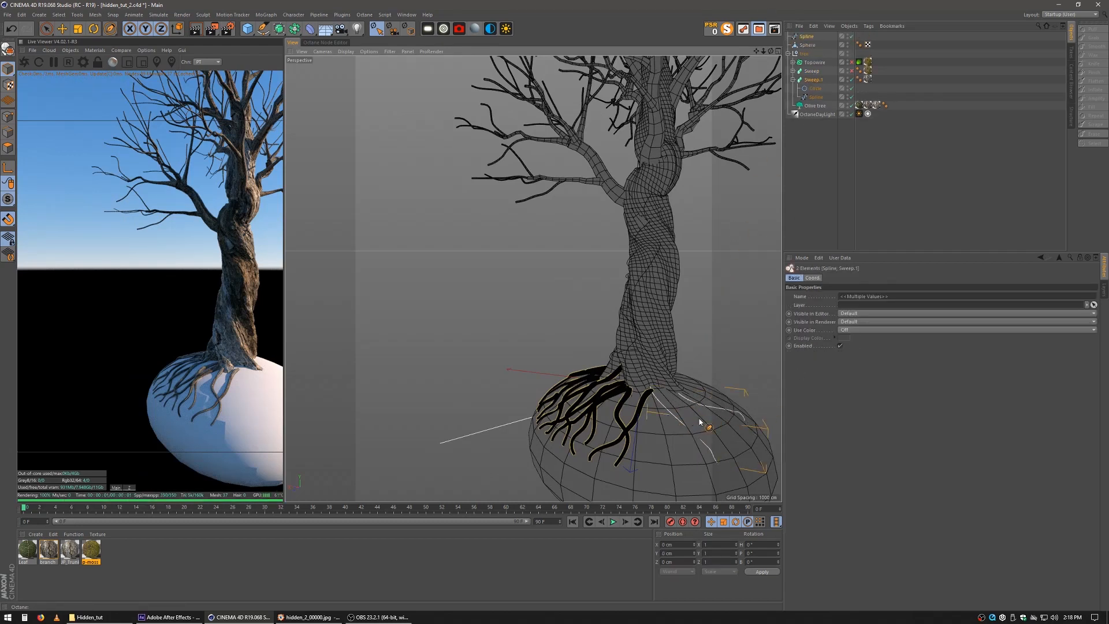
{"action": "key", "text": "ctrl+z"}
Select the root Spline inside Sweep.1 and sketch more curved roots over the uncovered side of the mound.
{"action": "left_click", "coordinate": [814, 89]}
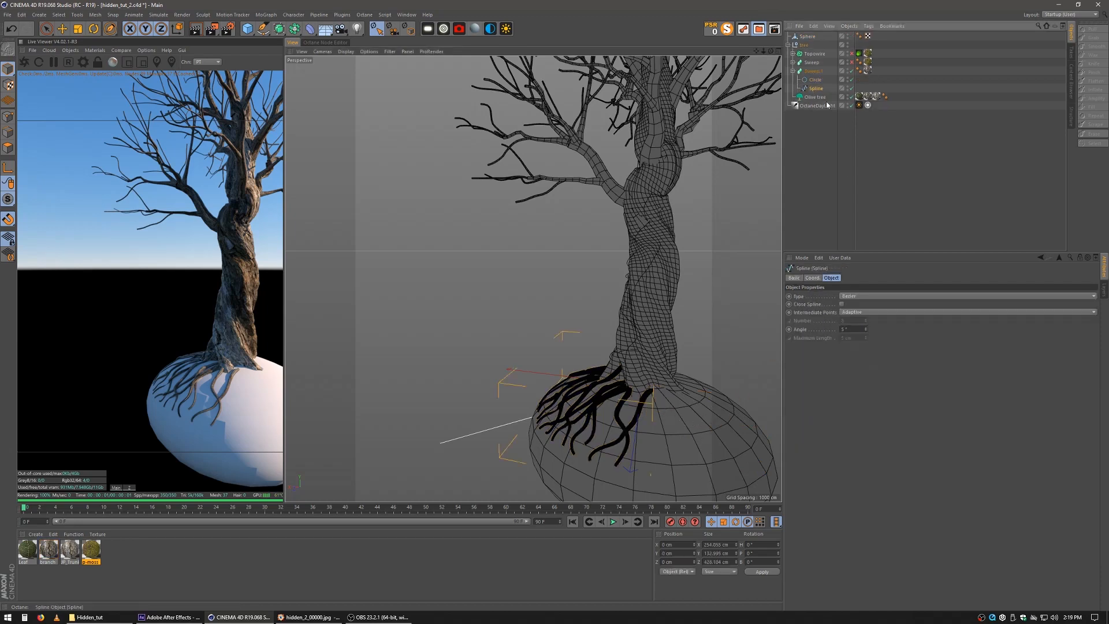
{"action": "mouse_move", "coordinate": [660, 399]}
{"action": "left_mouse_down"}
{"action": "mouse_move", "coordinate": [666, 422]}
{"action": "mouse_move", "coordinate": [735, 460]}
{"action": "mouse_move", "coordinate": [647, 474]}
{"action": "left_mouse_up"}
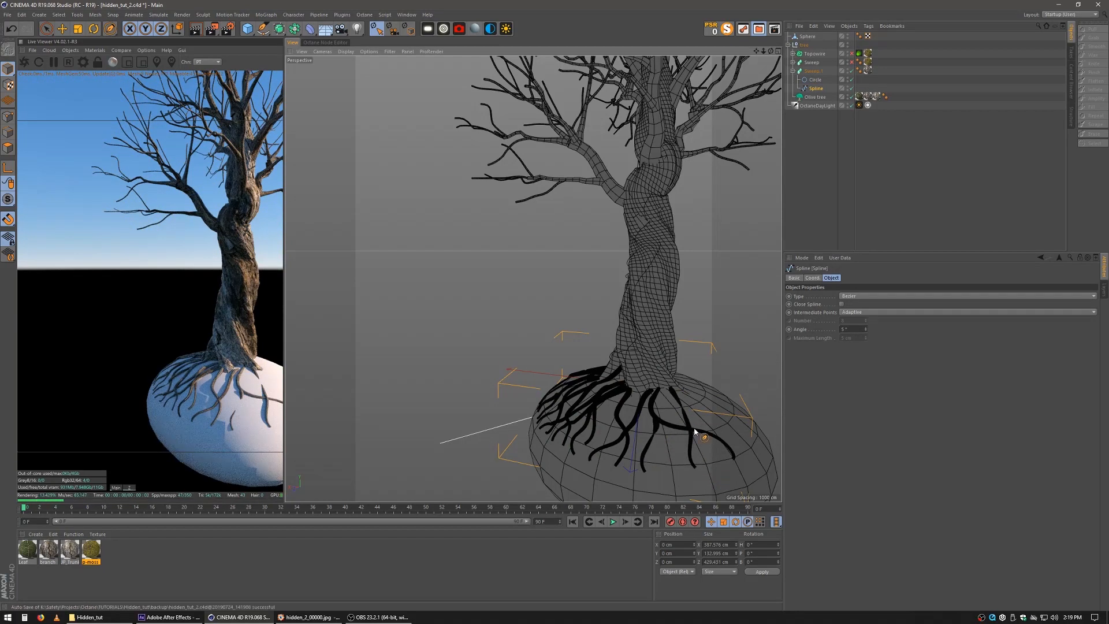
{"action": "mouse_move", "coordinate": [673, 386]}
{"action": "left_mouse_down"}
{"action": "mouse_move", "coordinate": [748, 438]}
{"action": "mouse_move", "coordinate": [665, 391]}
{"action": "mouse_move", "coordinate": [684, 470]}
{"action": "left_mouse_up"}
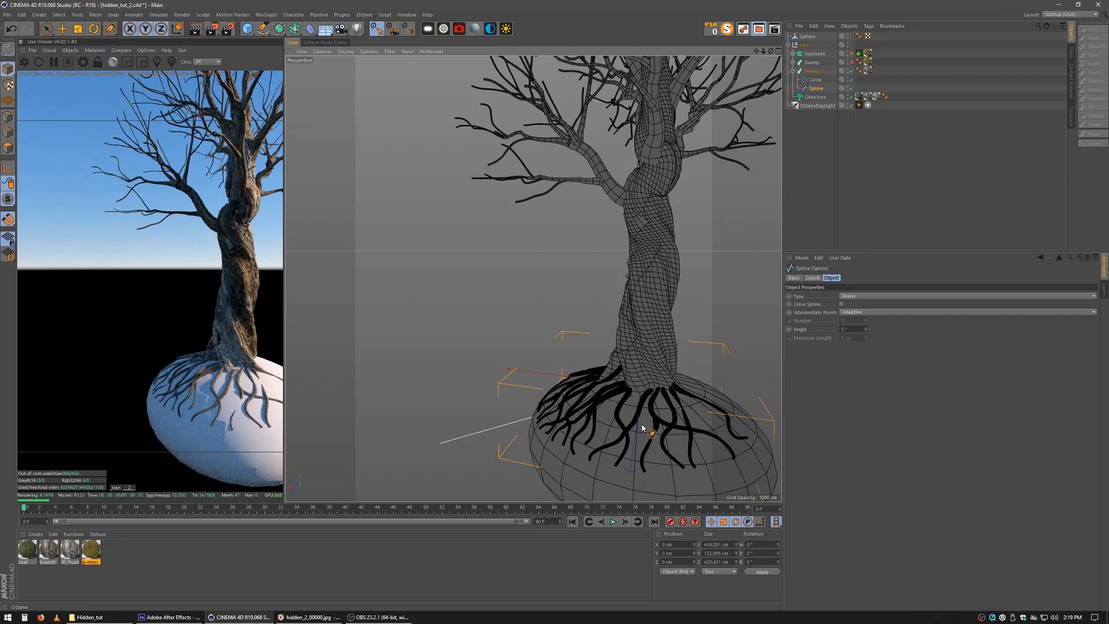
Continue the root fan around the trunk with further crossing roots down the remaining bare side of the mound.
{"action": "scroll", "coordinate": [664, 394], "scroll_direction": "up", "scroll_amount": 2}
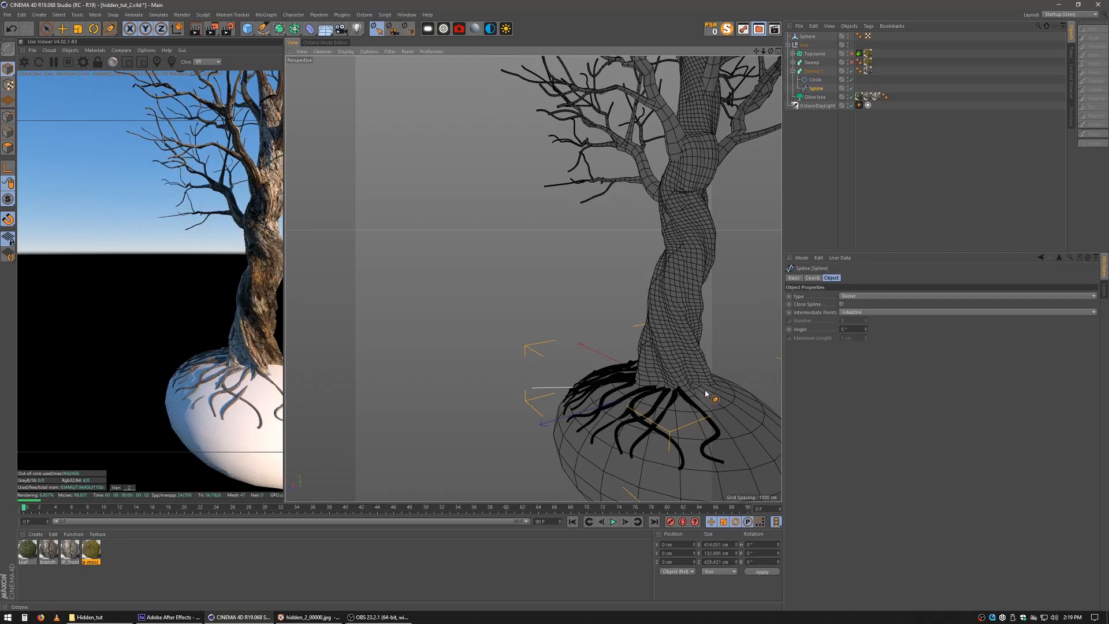
{"action": "mouse_move", "coordinate": [705, 386]}
{"action": "left_mouse_down"}
{"action": "mouse_move", "coordinate": [683, 444]}
{"action": "mouse_move", "coordinate": [720, 471]}
{"action": "left_mouse_up"}
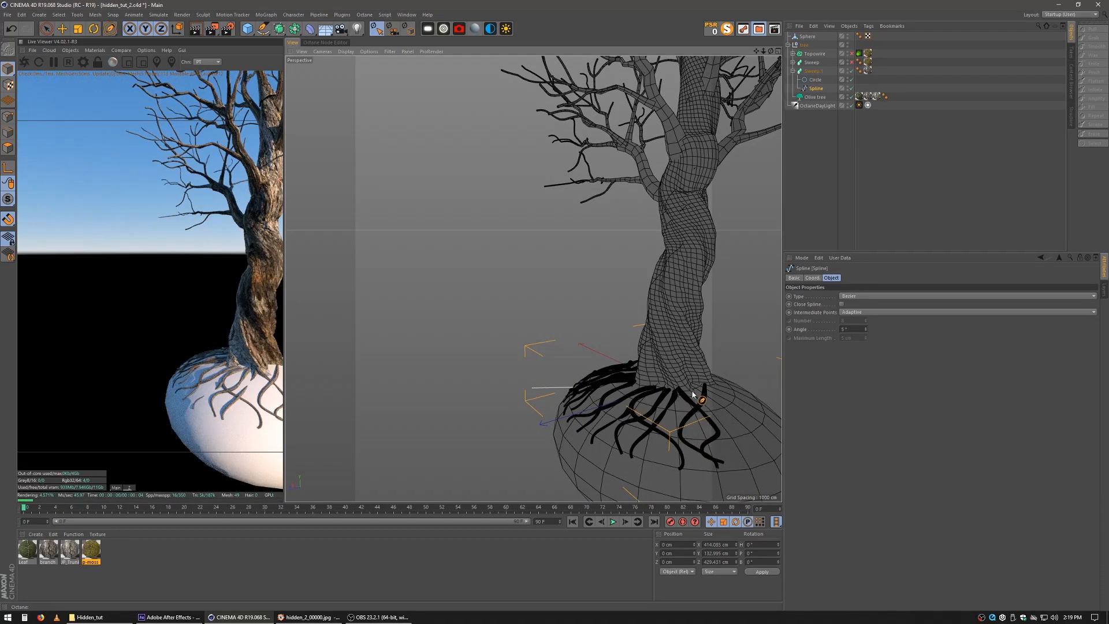
{"action": "mouse_move", "coordinate": [692, 392]}
{"action": "left_mouse_down"}
{"action": "mouse_move", "coordinate": [664, 433]}
{"action": "mouse_move", "coordinate": [667, 465]}
{"action": "left_mouse_up"}
{"action": "mouse_move", "coordinate": [640, 405]}
{"action": "left_mouse_down", "text": "alt"}
{"action": "mouse_move", "coordinate": [535, 414]}
{"action": "mouse_move", "coordinate": [448, 397]}
{"action": "mouse_move", "coordinate": [455, 403]}
{"action": "left_mouse_up", "text": "alt"}
{"action": "scroll", "coordinate": [578, 430], "scroll_direction": "up", "scroll_amount": 3}
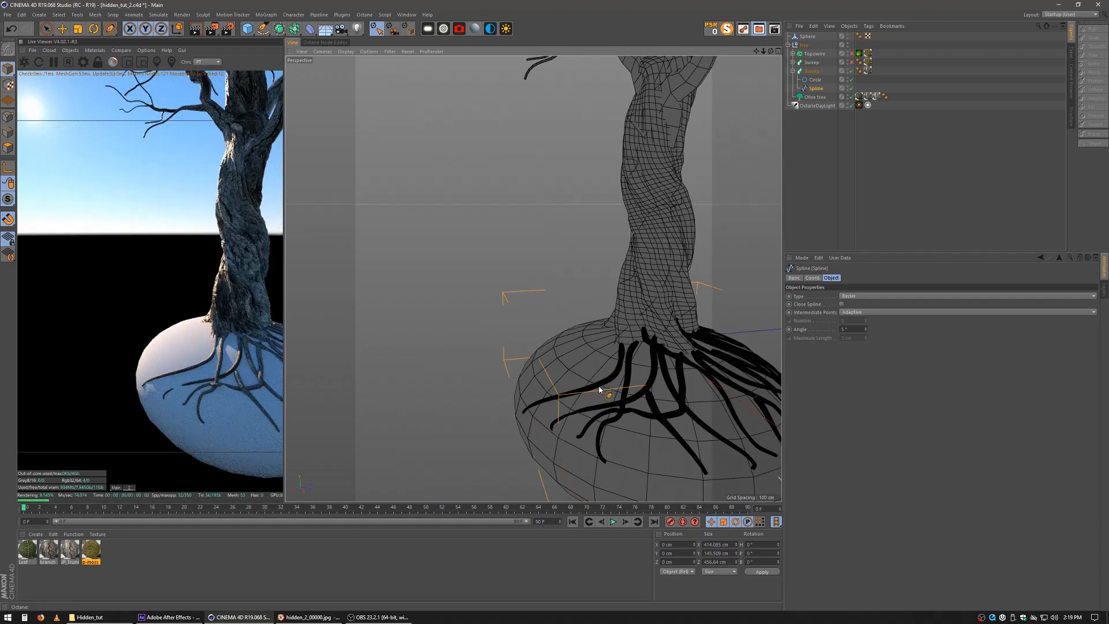
Sketch further curved, branching roots from the trunk base over the remaining gaps on the mound.
{"action": "left_click_drag", "start_coordinate": [601, 389], "coordinate": [626, 453]}
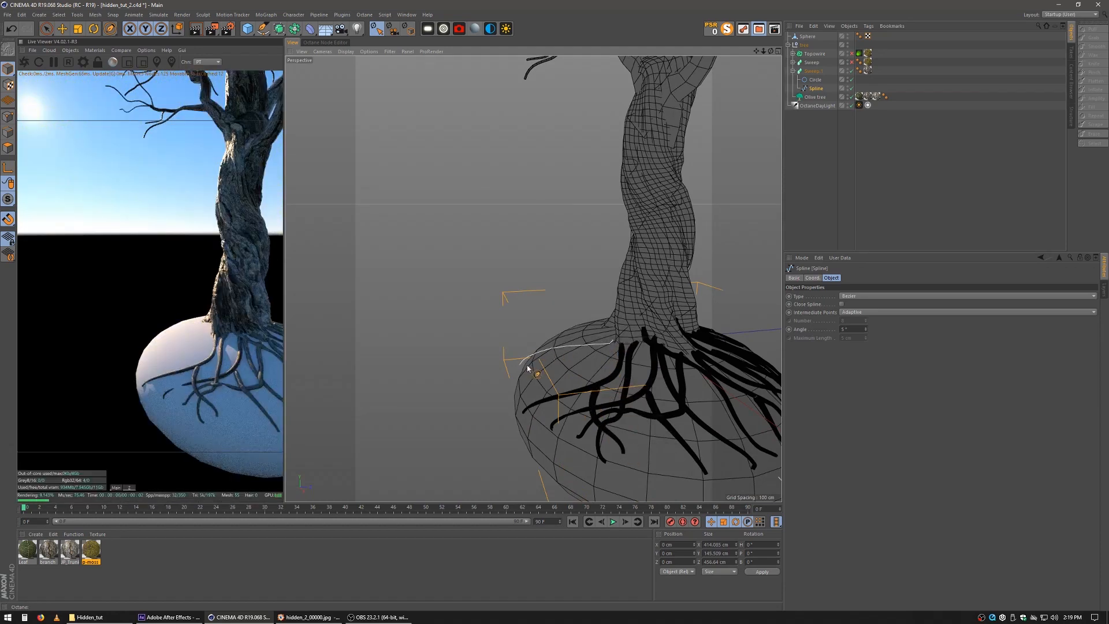
{"action": "left_click_drag", "start_coordinate": [572, 346], "coordinate": [546, 379]}
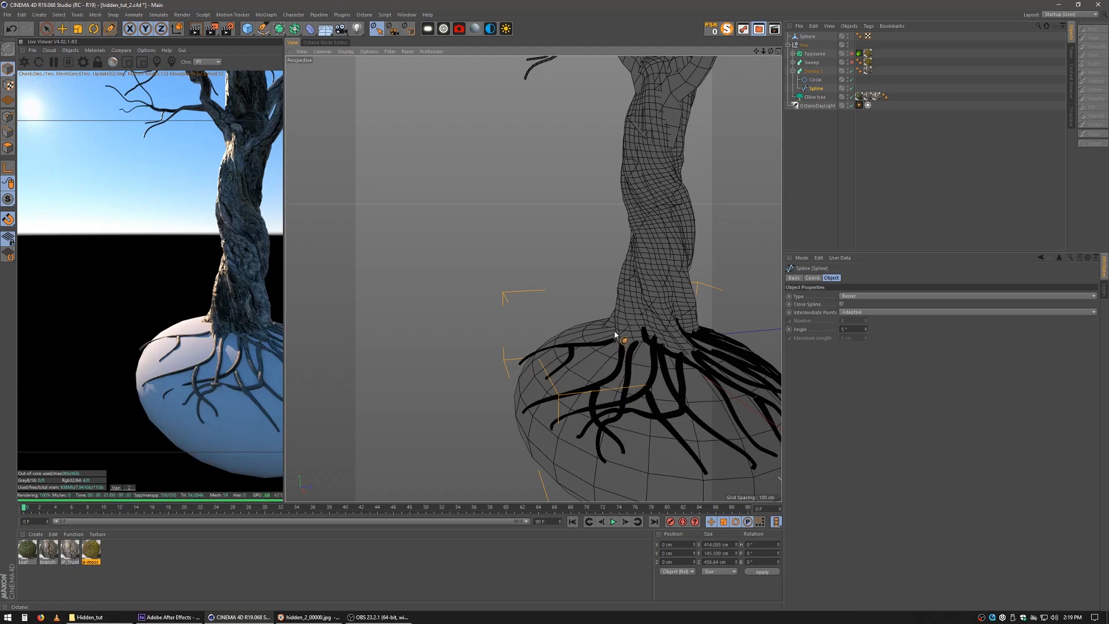
{"action": "mouse_move", "coordinate": [614, 331]}
{"action": "left_mouse_down"}
{"action": "mouse_move", "coordinate": [604, 362]}
{"action": "mouse_move", "coordinate": [565, 391]}
{"action": "mouse_move", "coordinate": [635, 441]}
{"action": "left_mouse_up"}
{"action": "middle_click_drag", "start_coordinate": [637, 427], "coordinate": [550, 404], "text": "alt"}
{"action": "left_click_drag", "start_coordinate": [622, 383], "coordinate": [619, 448]}
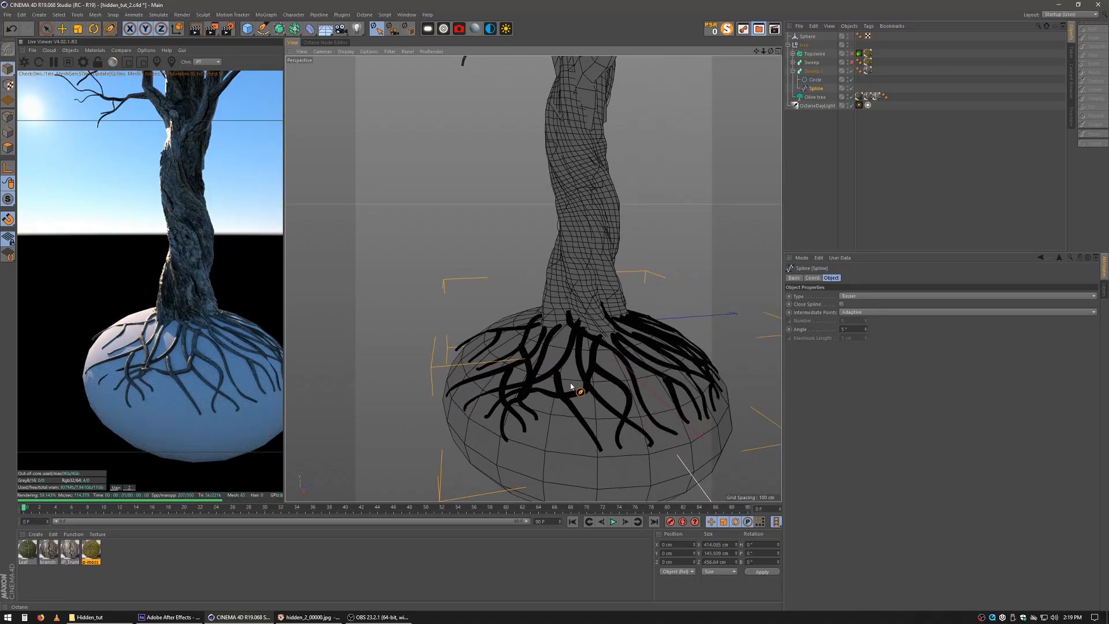
{"action": "left_click_drag", "start_coordinate": [583, 385], "coordinate": [589, 347], "text": "alt"}
Hide the mound Sphere, move it into the tree null and collapse the group.
{"action": "left_click", "coordinate": [824, 175]}
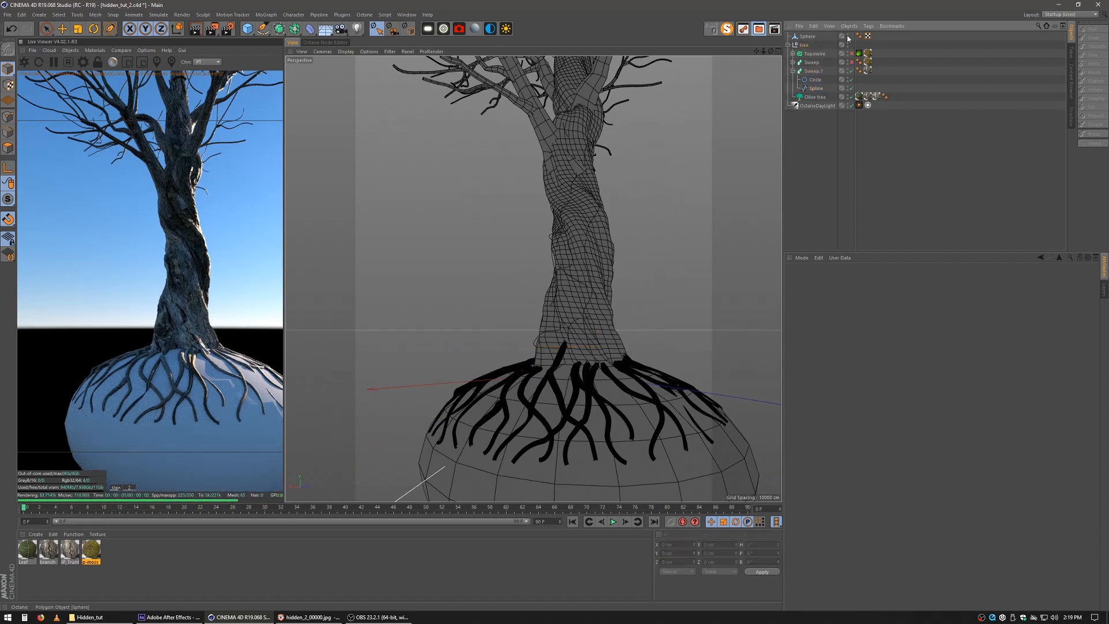
{"action": "left_click", "coordinate": [847, 37]}
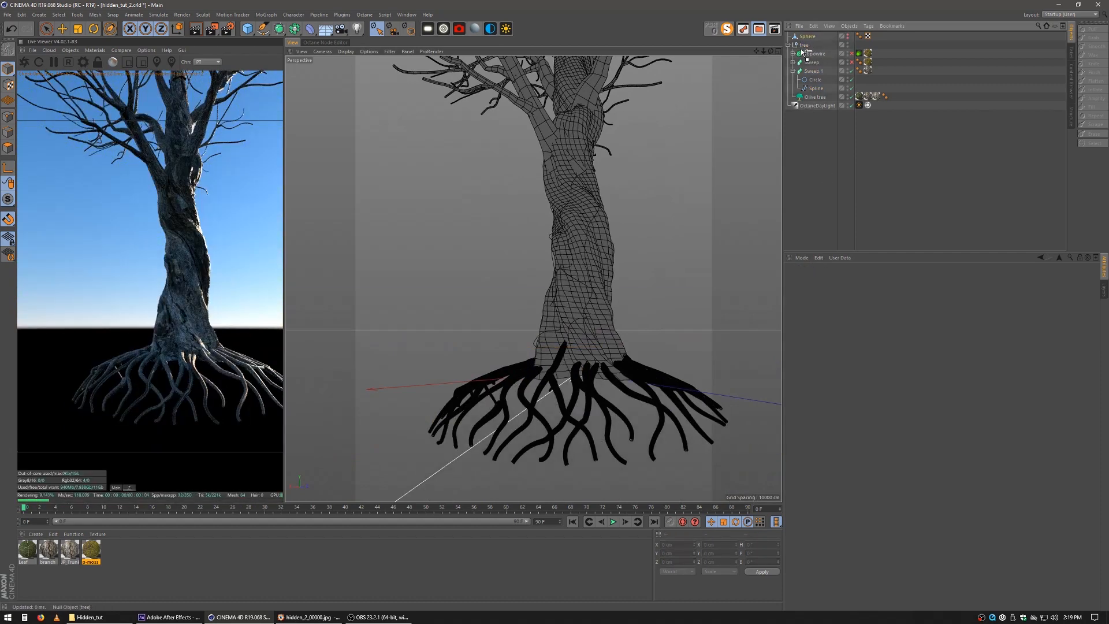
{"action": "left_click_drag", "start_coordinate": [803, 52], "coordinate": [802, 51]}
{"action": "left_click", "coordinate": [793, 71]}
{"action": "left_click", "coordinate": [829, 139]}
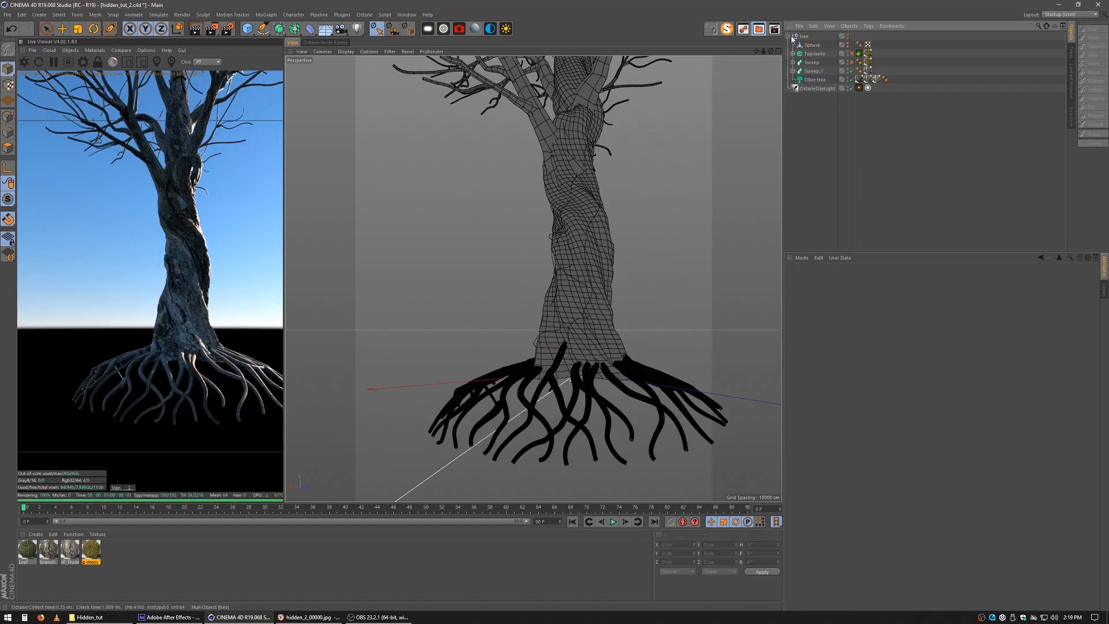
{"action": "left_click", "coordinate": [788, 36]}
Review the finished tree and roots from several distances, and hide the whole tree null in the viewport and render.
{"action": "middle_click_drag", "start_coordinate": [572, 252], "coordinate": [598, 282], "text": "alt"}
{"action": "scroll", "coordinate": [598, 280], "scroll_direction": "down", "scroll_amount": 10}
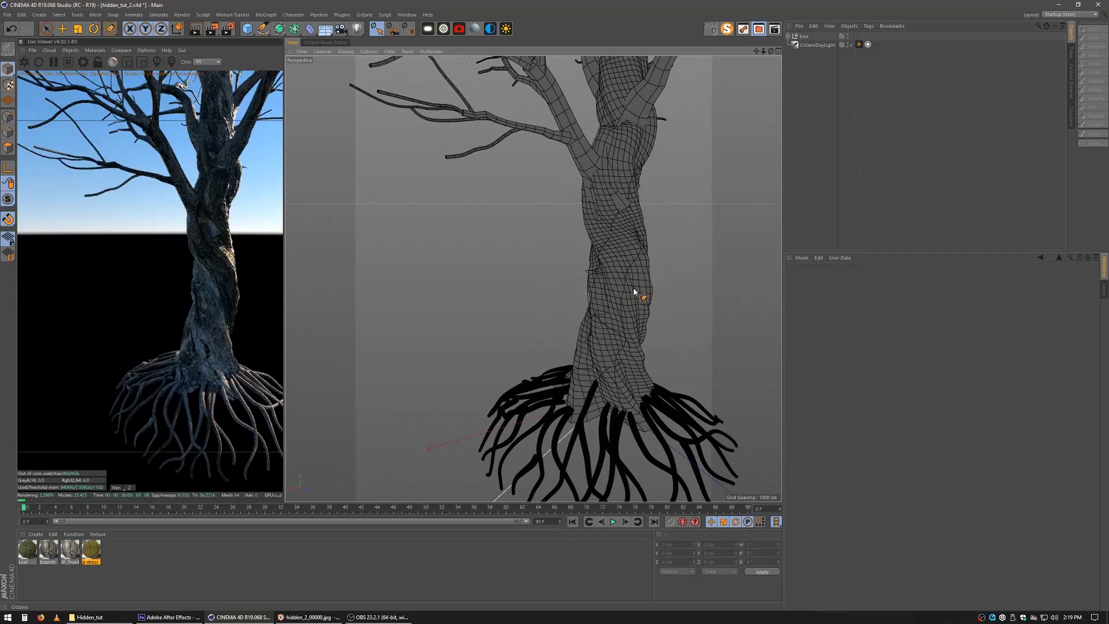
{"action": "left_click_drag", "start_coordinate": [613, 283], "coordinate": [615, 264], "text": "alt"}
{"action": "middle_click_drag", "start_coordinate": [614, 283], "coordinate": [615, 319], "text": "alt"}
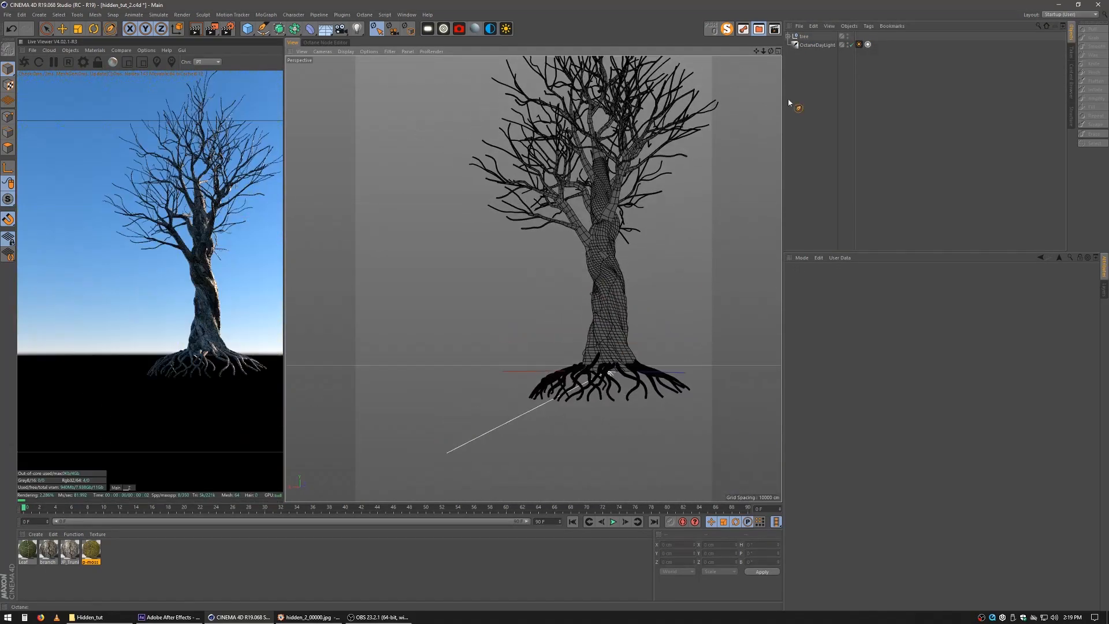
{"action": "left_click", "coordinate": [845, 39]}
{"action": "left_click", "coordinate": [849, 36]}
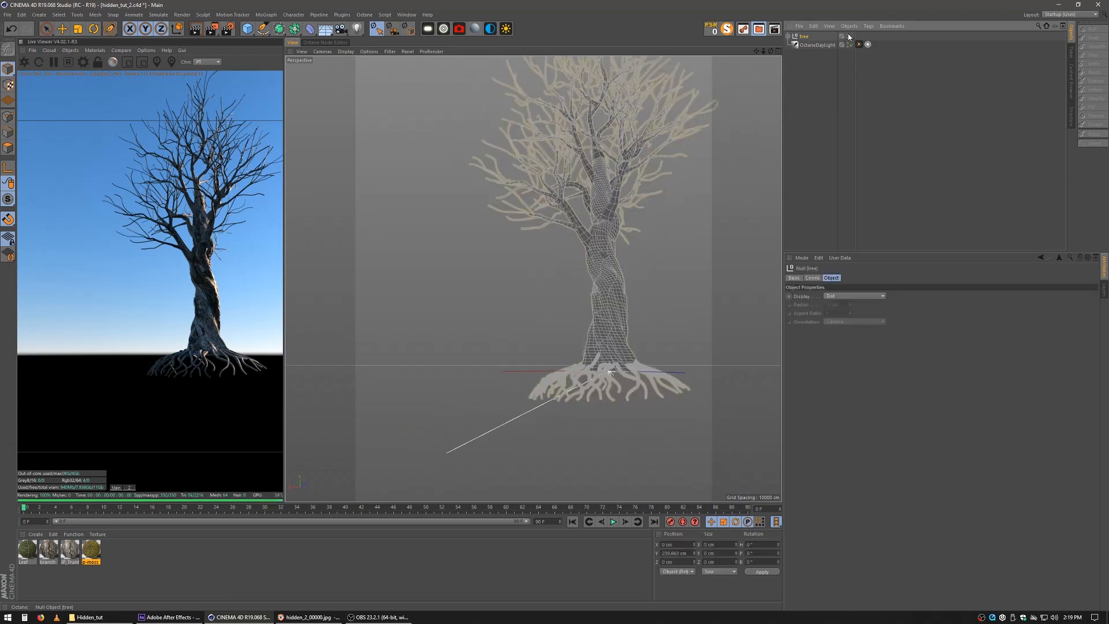
{"action": "double_click", "coordinate": [848, 37], "text": "alt"}
{"action": "left_click_drag", "start_coordinate": [545, 309], "coordinate": [586, 337], "text": "alt"}
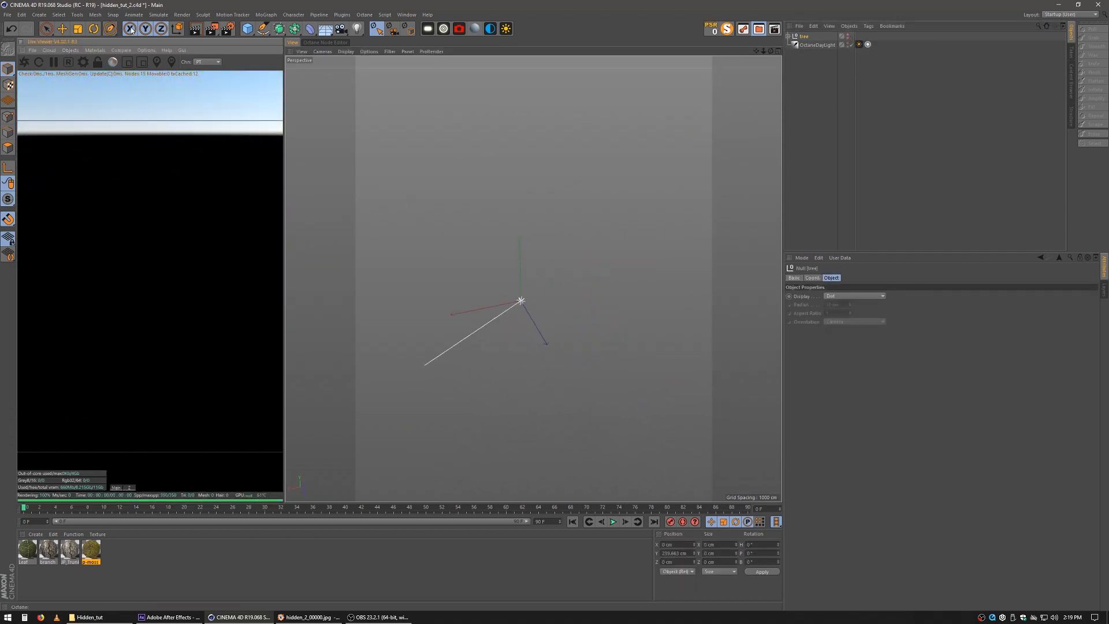
Add a Plane primitive as the ground and set its width and height to 4000 cm.
{"action": "left_click", "coordinate": [247, 28]}
{"action": "key", "text": "ctrl+z"}
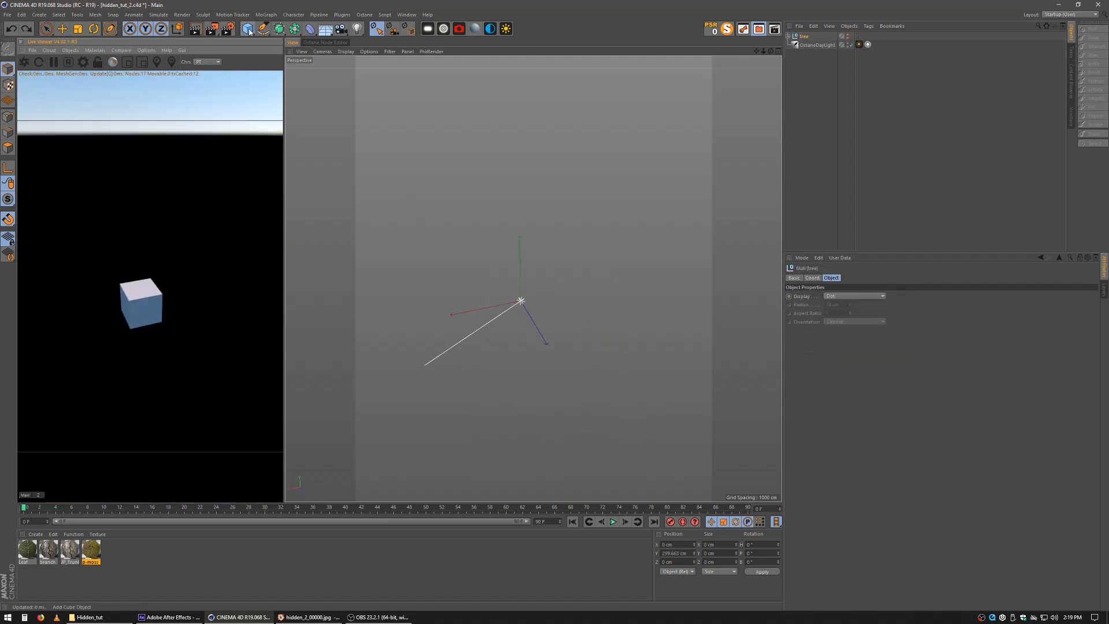
{"action": "left_click", "coordinate": [247, 28]}
{"action": "left_click", "coordinate": [321, 55]}
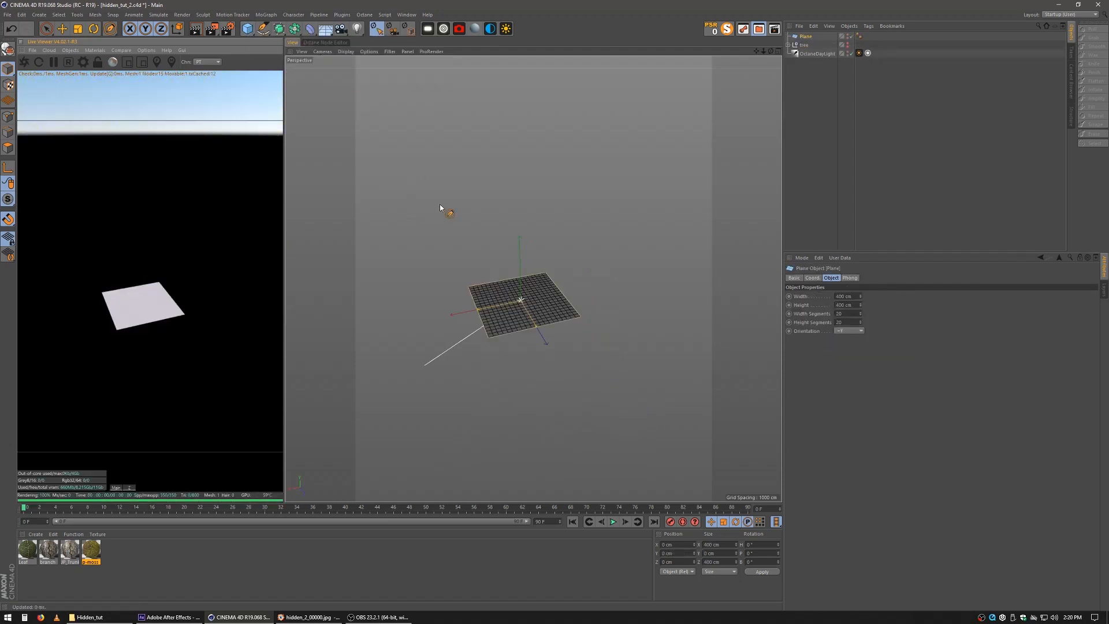
{"action": "left_click", "coordinate": [844, 297]}
{"action": "type", "text": "0"}
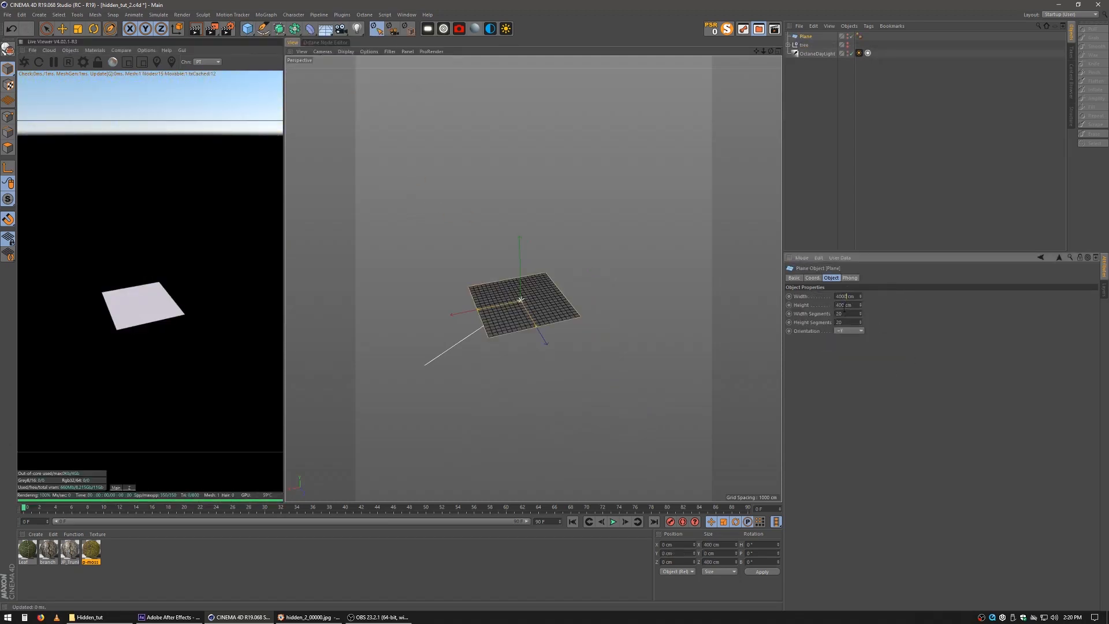
{"action": "left_click", "coordinate": [844, 305]}
{"action": "type", "text": "0"}
Set the Plane's width segments and height segments to 200 each.
{"action": "left_click", "coordinate": [845, 315]}
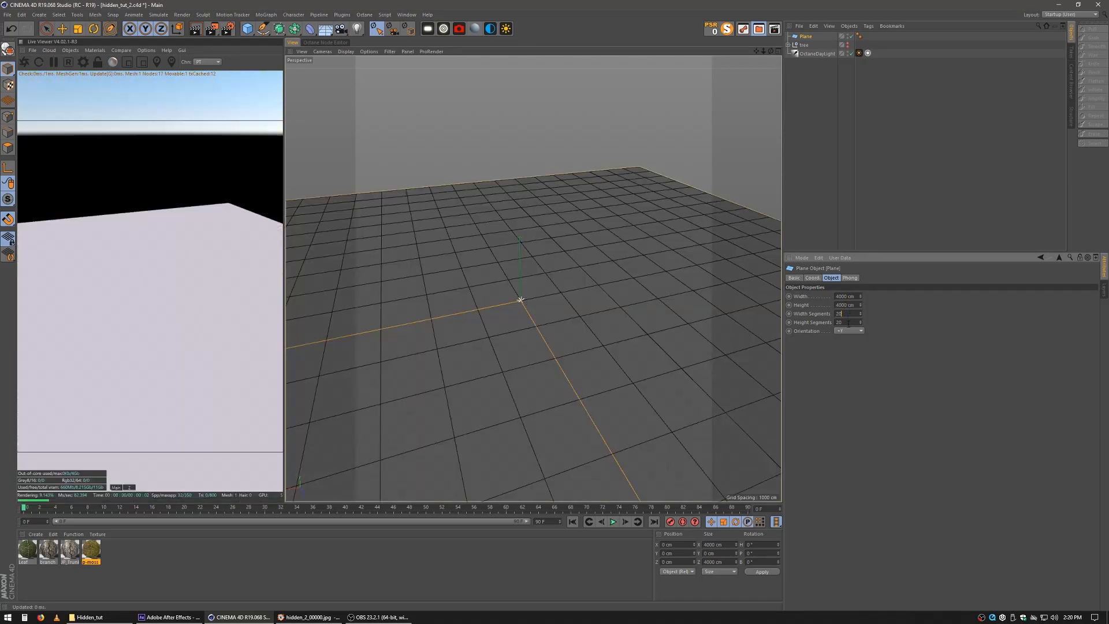
{"action": "type", "text": "0"}
{"action": "left_click", "coordinate": [848, 324]}
{"action": "type", "text": "0"}
{"action": "key", "text": "Return"}
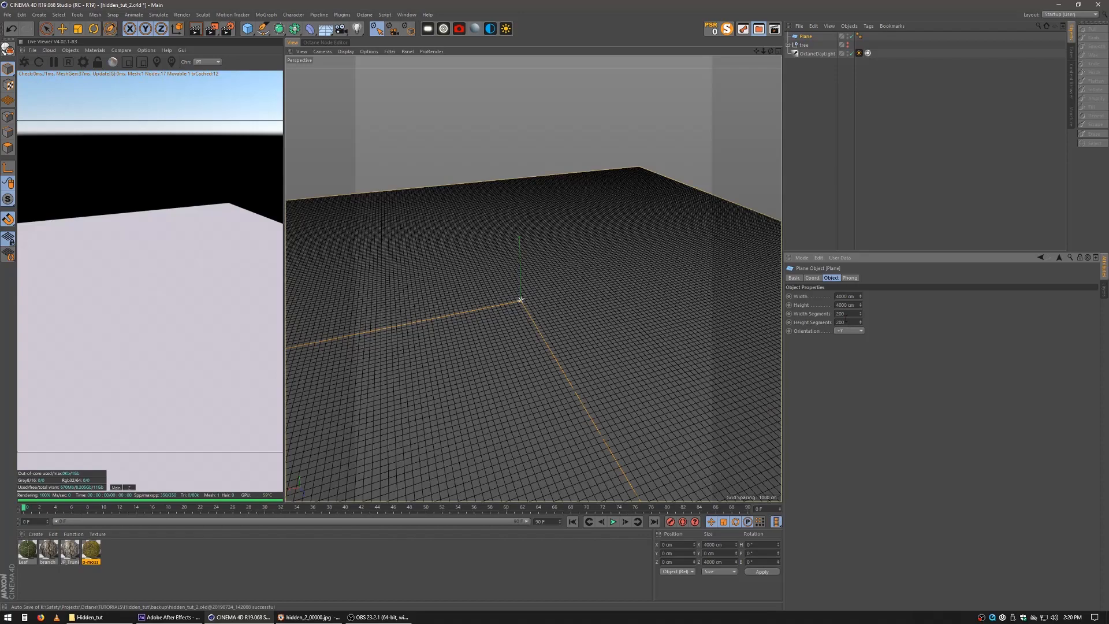
Frame the ground plane and examine the terrain and stream layout in the reference image hidden_2_00000.jpg.
{"action": "middle_click_drag", "start_coordinate": [558, 351], "coordinate": [586, 297], "text": "alt"}
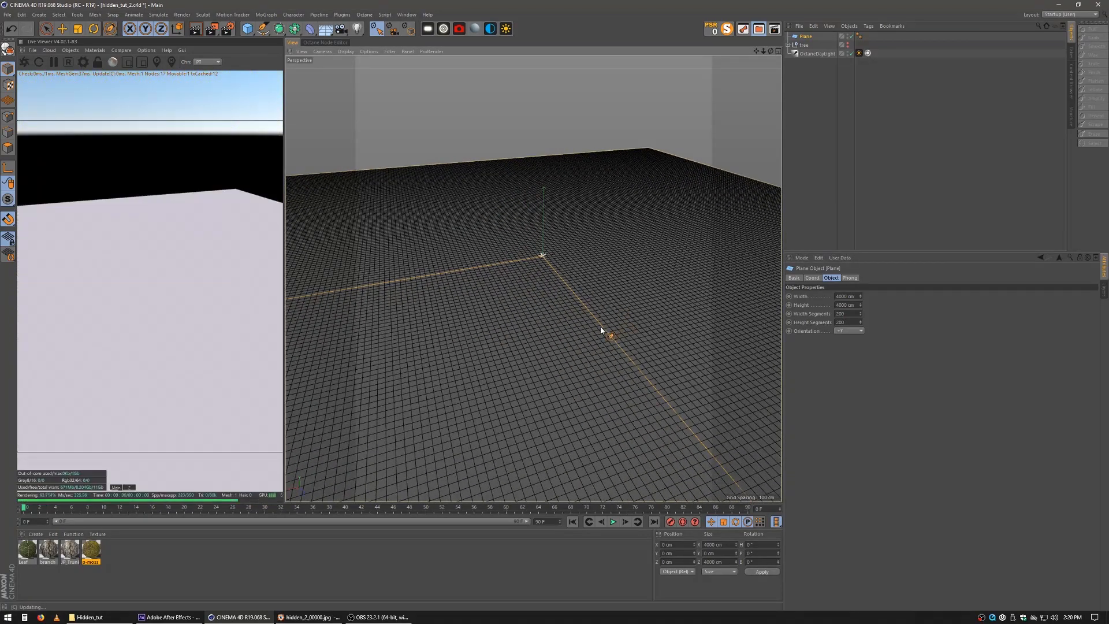
{"action": "right_click_drag", "start_coordinate": [602, 328], "coordinate": [549, 370], "text": "alt"}
{"action": "left_click", "coordinate": [340, 616]}
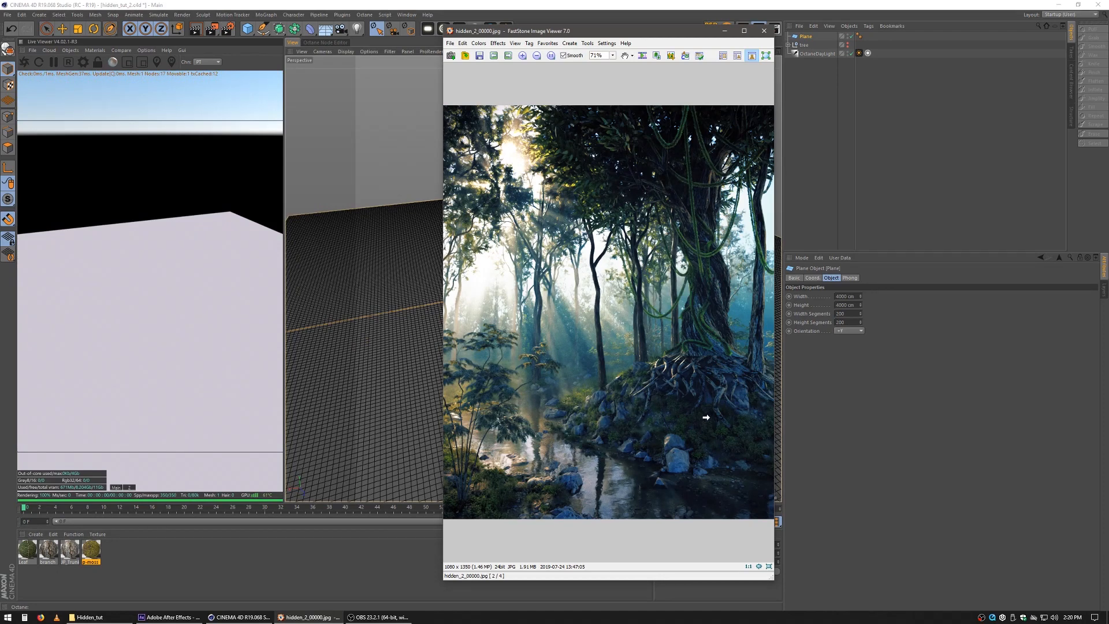
{"action": "left_click", "coordinate": [448, 4]}
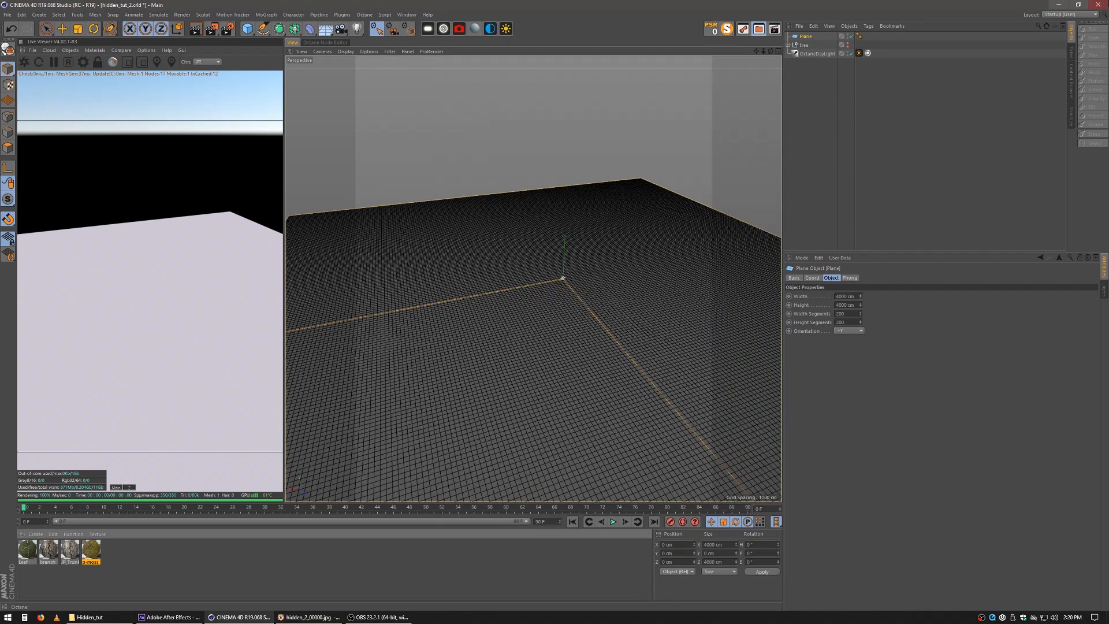
Convert the ground Plane to an editable polygon object and orbit to see its whole surface.
{"action": "left_click", "coordinate": [836, 74]}
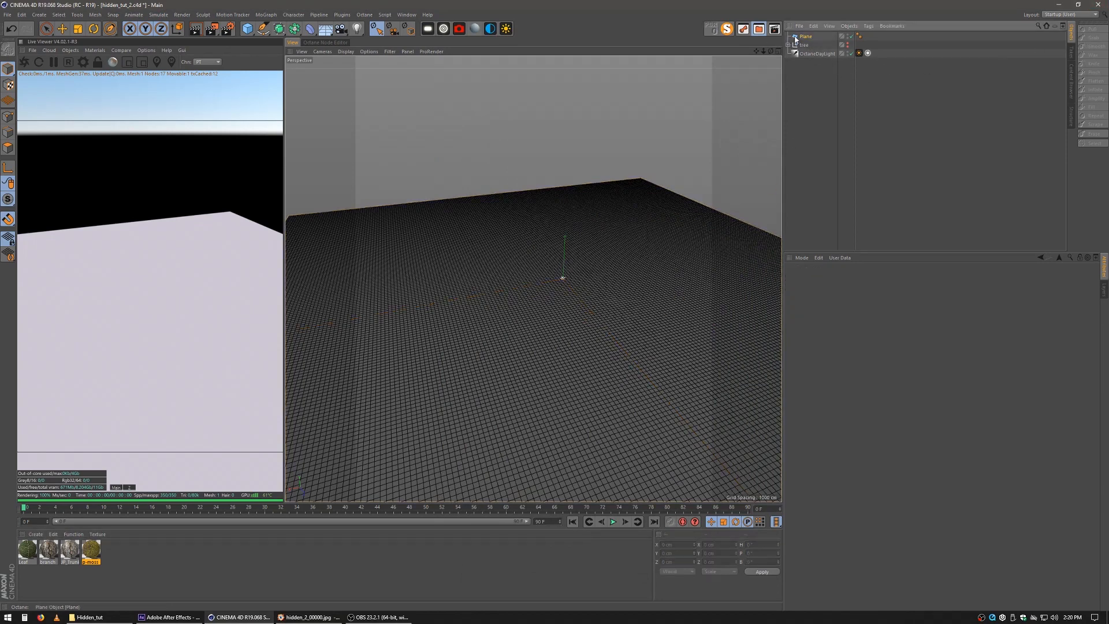
{"action": "left_click", "coordinate": [797, 37]}
{"action": "left_click", "coordinate": [9, 51]}
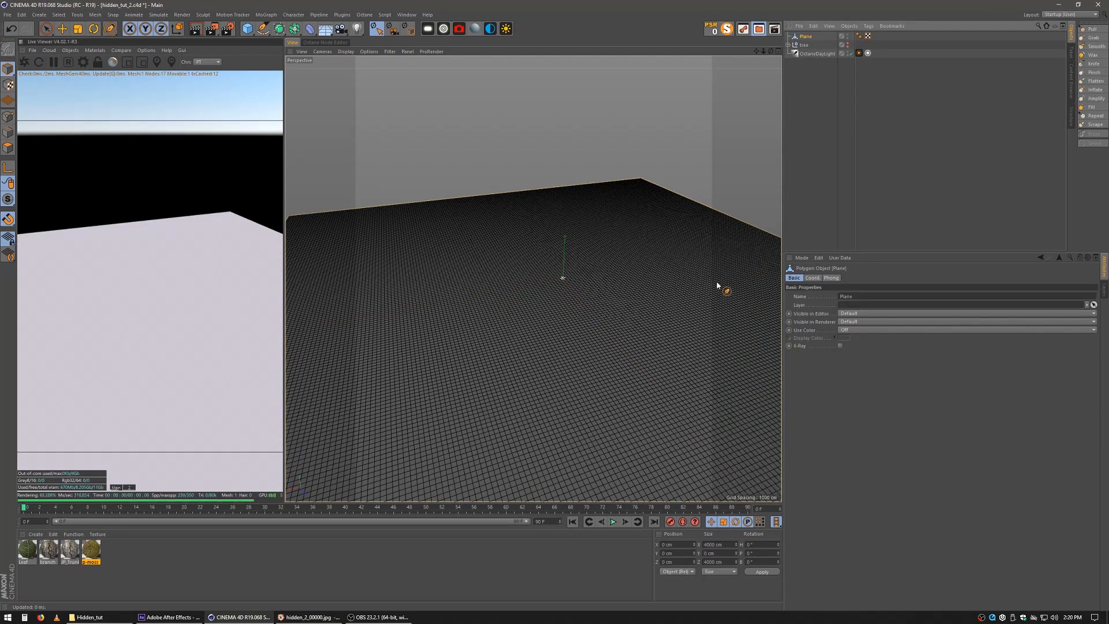
{"action": "mouse_move", "coordinate": [724, 287]}
{"action": "left_mouse_down", "text": "alt"}
{"action": "mouse_move", "coordinate": [613, 281]}
{"action": "mouse_move", "coordinate": [619, 289]}
{"action": "mouse_move", "coordinate": [584, 286]}
{"action": "mouse_move", "coordinate": [581, 325]}
{"action": "mouse_move", "coordinate": [468, 302]}
{"action": "mouse_move", "coordinate": [381, 329]}
{"action": "mouse_move", "coordinate": [610, 334]}
{"action": "mouse_move", "coordinate": [588, 302]}
{"action": "left_mouse_up", "text": "alt"}
{"action": "key", "text": "e"}
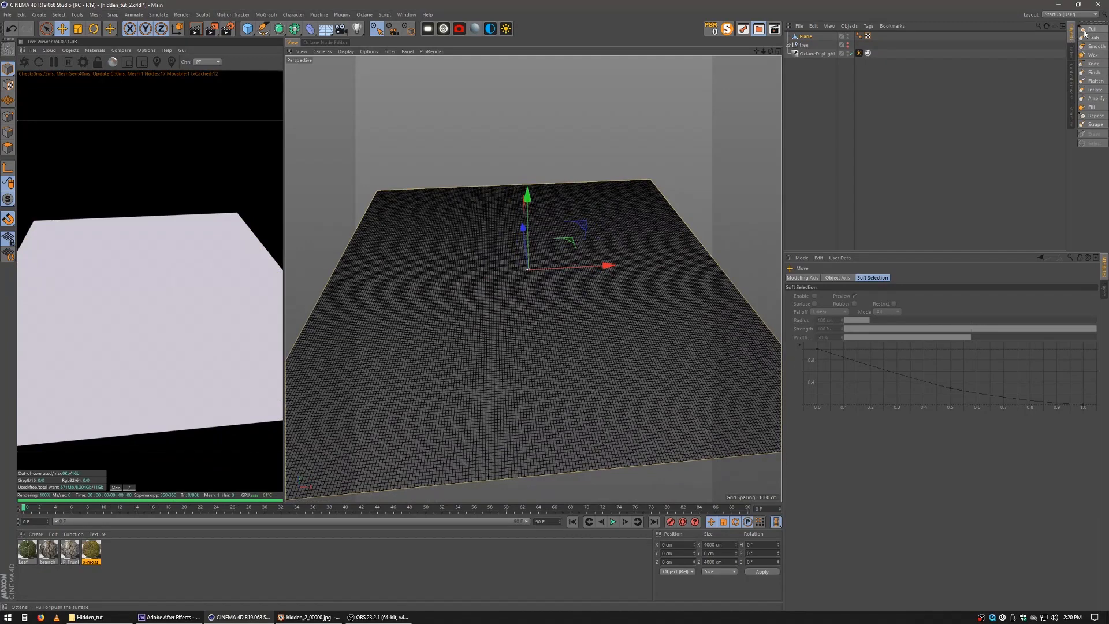
Raise a broad hill just off the ground plane's centre with an enlarged Pull sculpt brush.
{"action": "left_click", "coordinate": [1092, 28]}
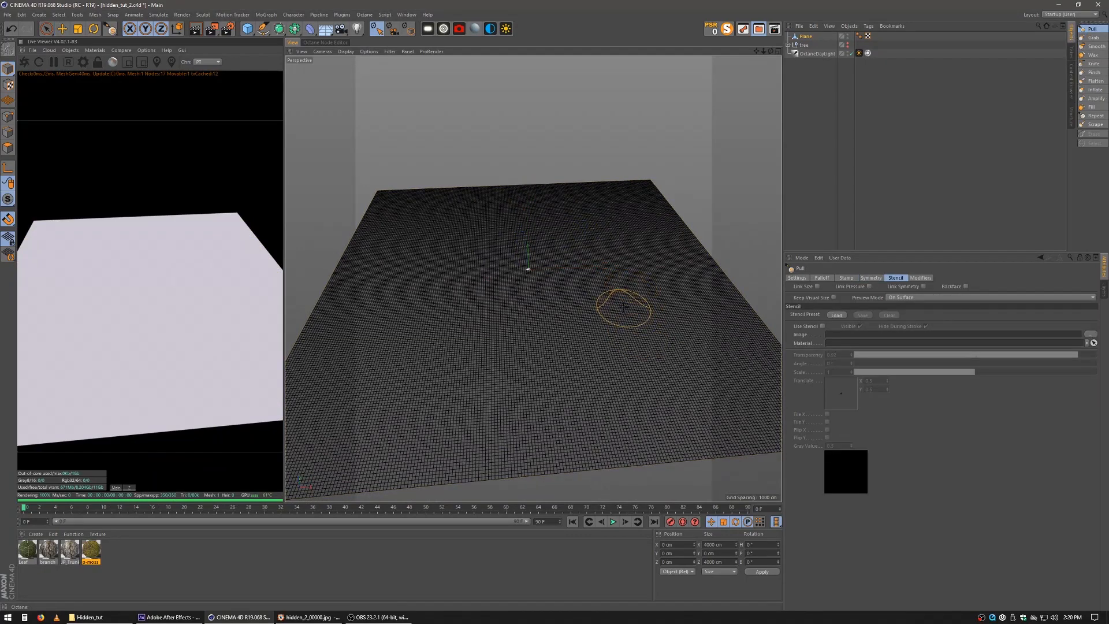
{"action": "middle_click_drag", "start_coordinate": [599, 310], "coordinate": [612, 311]}
{"action": "left_click_drag", "start_coordinate": [622, 305], "coordinate": [572, 330]}
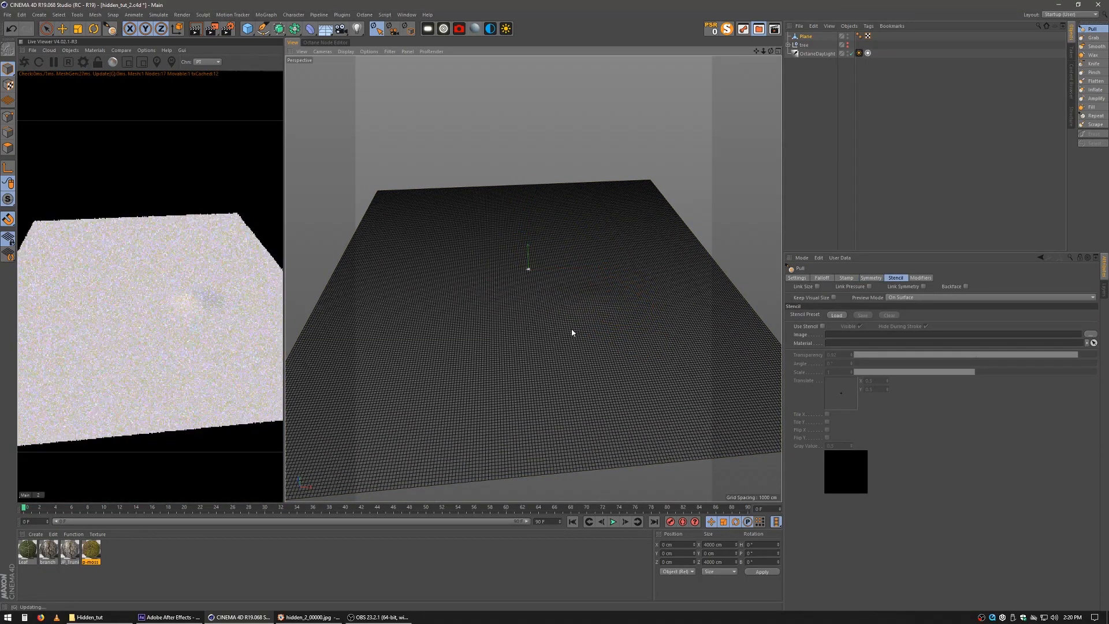
{"action": "mouse_move", "coordinate": [609, 289]}
{"action": "left_mouse_down"}
{"action": "mouse_move", "coordinate": [639, 315]}
{"action": "mouse_move", "coordinate": [620, 312]}
{"action": "mouse_move", "coordinate": [639, 339]}
{"action": "mouse_move", "coordinate": [564, 307]}
{"action": "mouse_move", "coordinate": [657, 300]}
{"action": "left_mouse_up"}
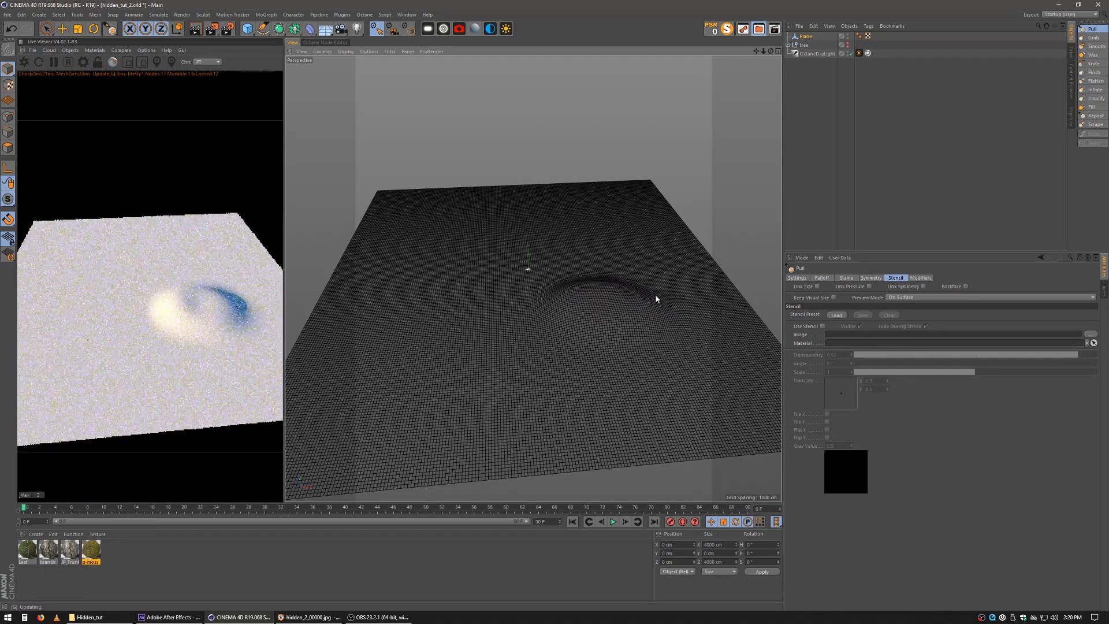
Switch the viewport to Gouraud Shading and build the hill up higher and wider with the Pull brush.
{"action": "left_click", "coordinate": [332, 52]}
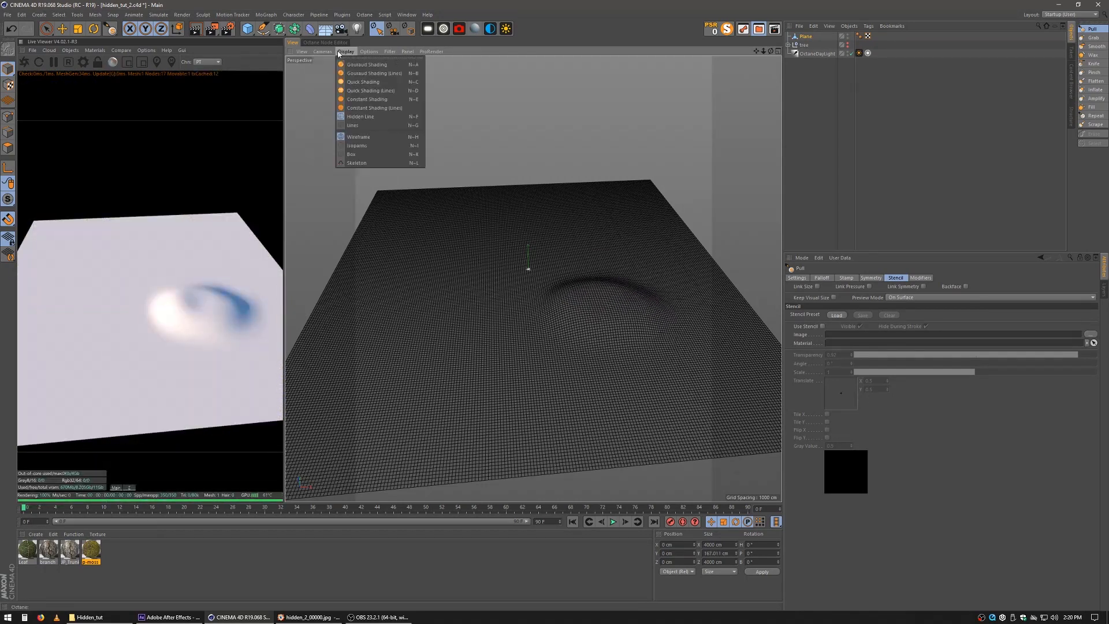
{"action": "left_click", "coordinate": [359, 64]}
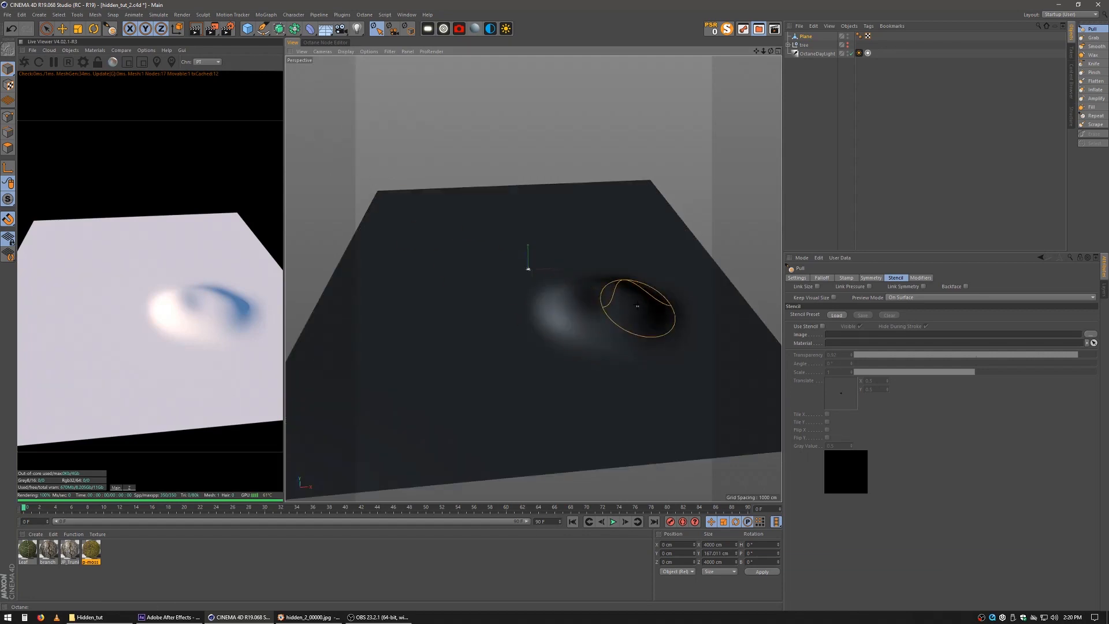
{"action": "mouse_move", "coordinate": [638, 309]}
{"action": "left_mouse_down"}
{"action": "mouse_move", "coordinate": [564, 290]}
{"action": "mouse_move", "coordinate": [606, 294]}
{"action": "left_mouse_up"}
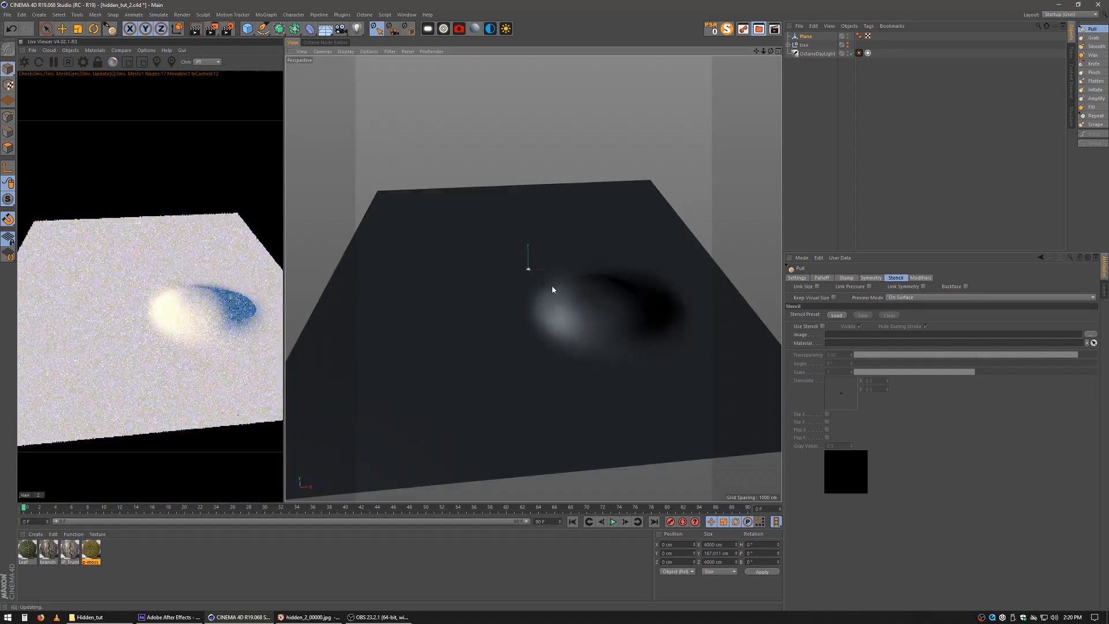
{"action": "mouse_move", "coordinate": [609, 320]}
{"action": "left_mouse_down"}
{"action": "mouse_move", "coordinate": [556, 307]}
{"action": "mouse_move", "coordinate": [569, 289]}
{"action": "mouse_move", "coordinate": [631, 298]}
{"action": "mouse_move", "coordinate": [528, 320]}
{"action": "mouse_move", "coordinate": [658, 341]}
{"action": "left_mouse_up"}
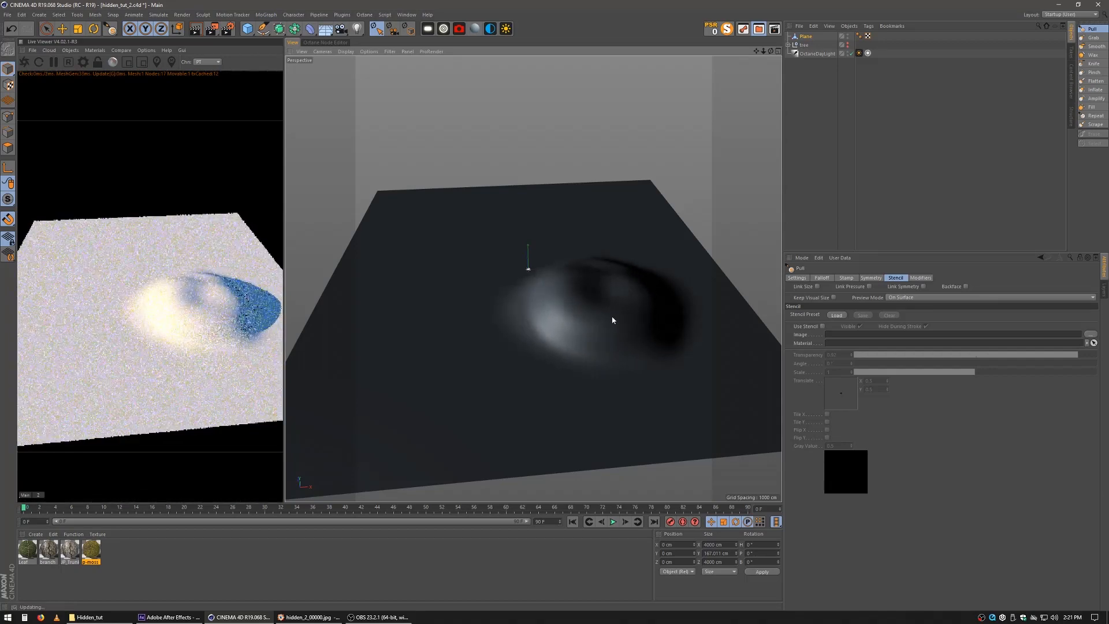
Carve a shallow river channel with the Wax brush, curving from the plane's far edge around the hill towards the near edge.
{"action": "left_click", "coordinate": [1092, 55]}
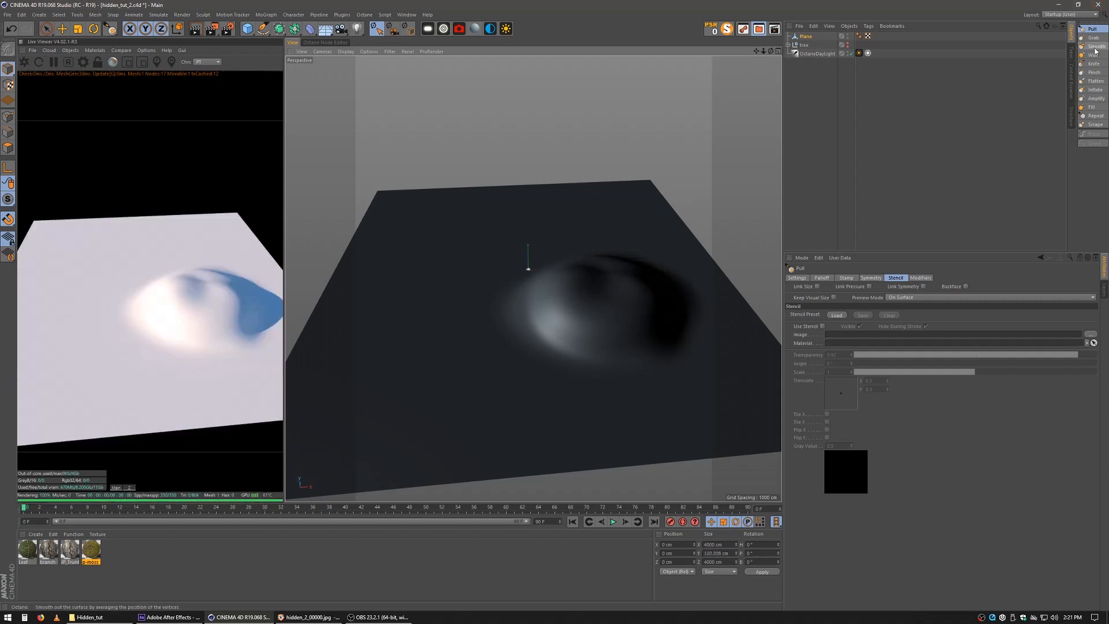
{"action": "middle_click_drag", "start_coordinate": [524, 211], "coordinate": [543, 207]}
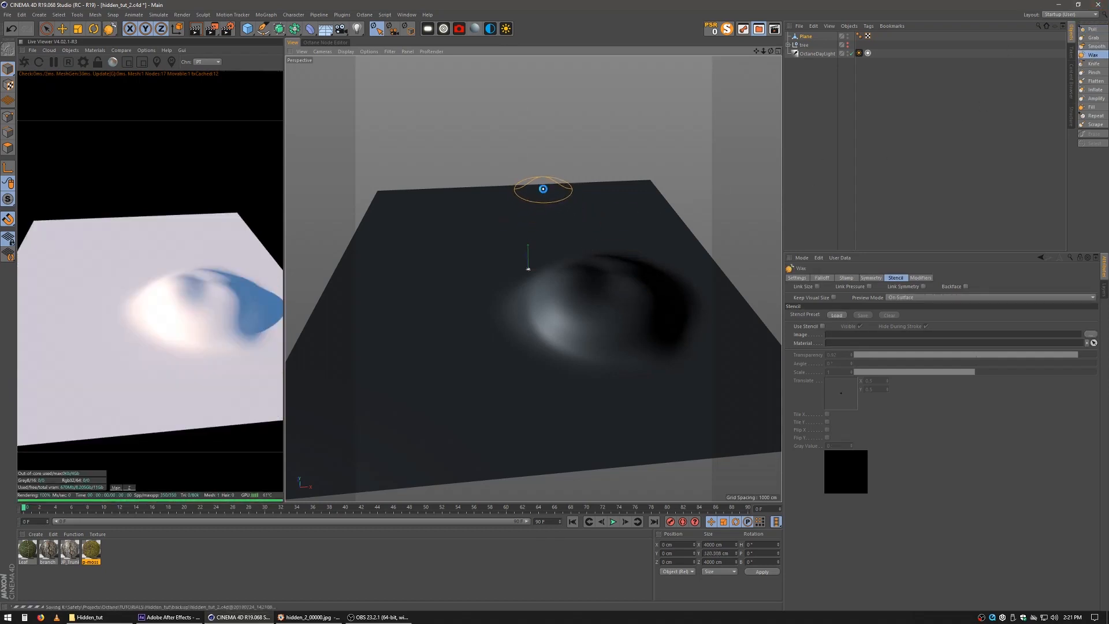
{"action": "mouse_move", "coordinate": [543, 189]}
{"action": "left_mouse_down"}
{"action": "mouse_move", "coordinate": [470, 320]}
{"action": "mouse_move", "coordinate": [484, 372]}
{"action": "mouse_move", "coordinate": [569, 413]}
{"action": "left_mouse_up"}
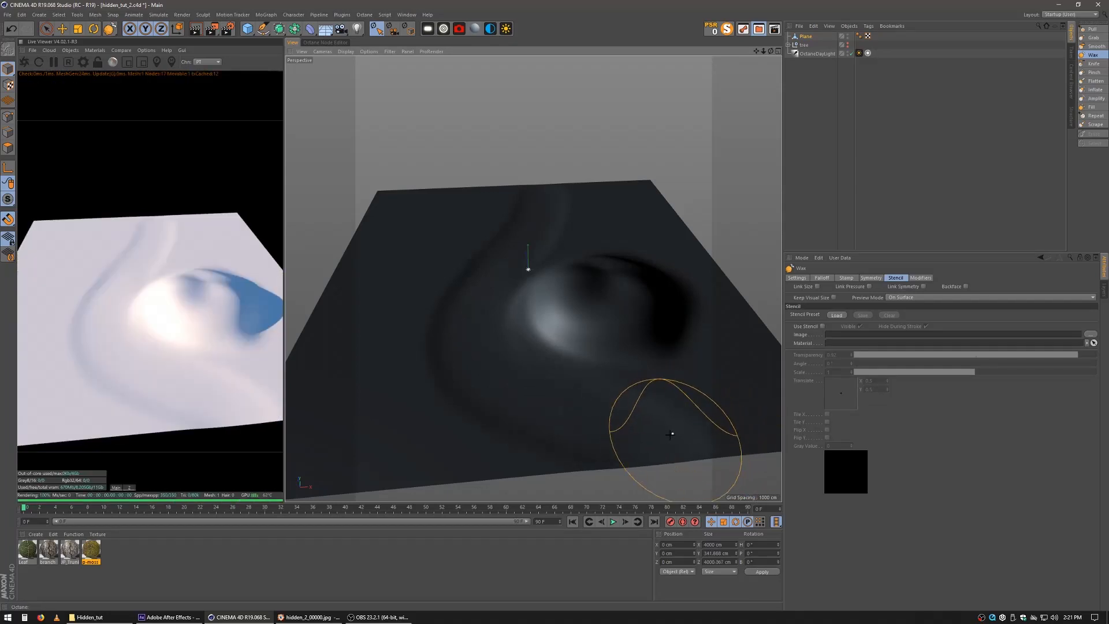
Deepen the curved river channel around the hill with a resized Pull brush.
{"action": "left_click", "coordinate": [1090, 29]}
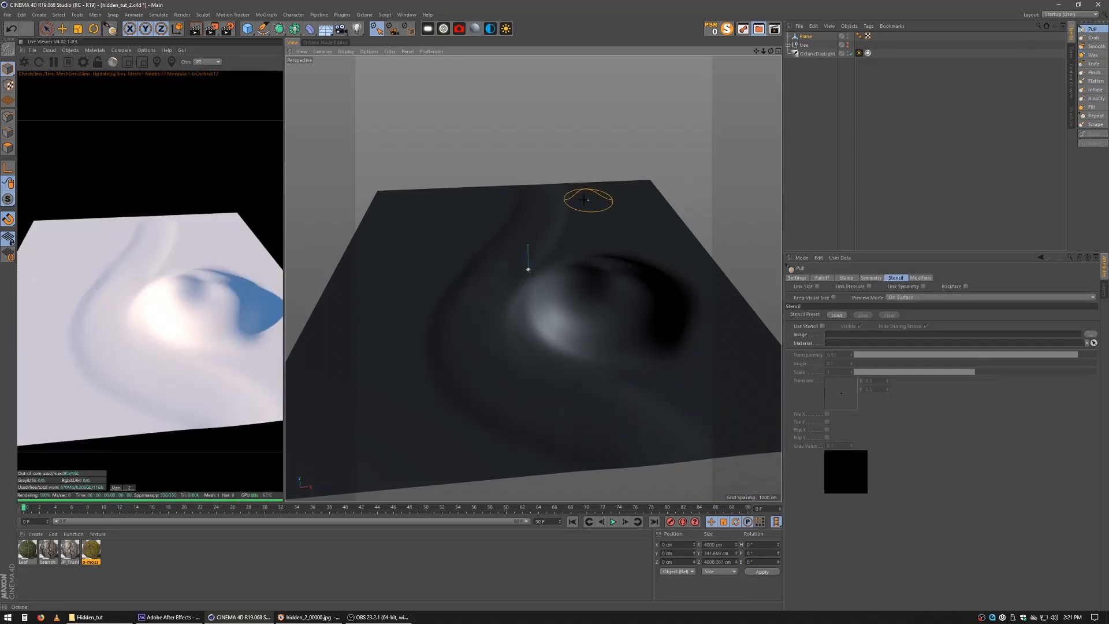
{"action": "middle_click_drag", "start_coordinate": [537, 189], "coordinate": [554, 189]}
{"action": "middle_click_drag", "start_coordinate": [542, 191], "coordinate": [539, 192]}
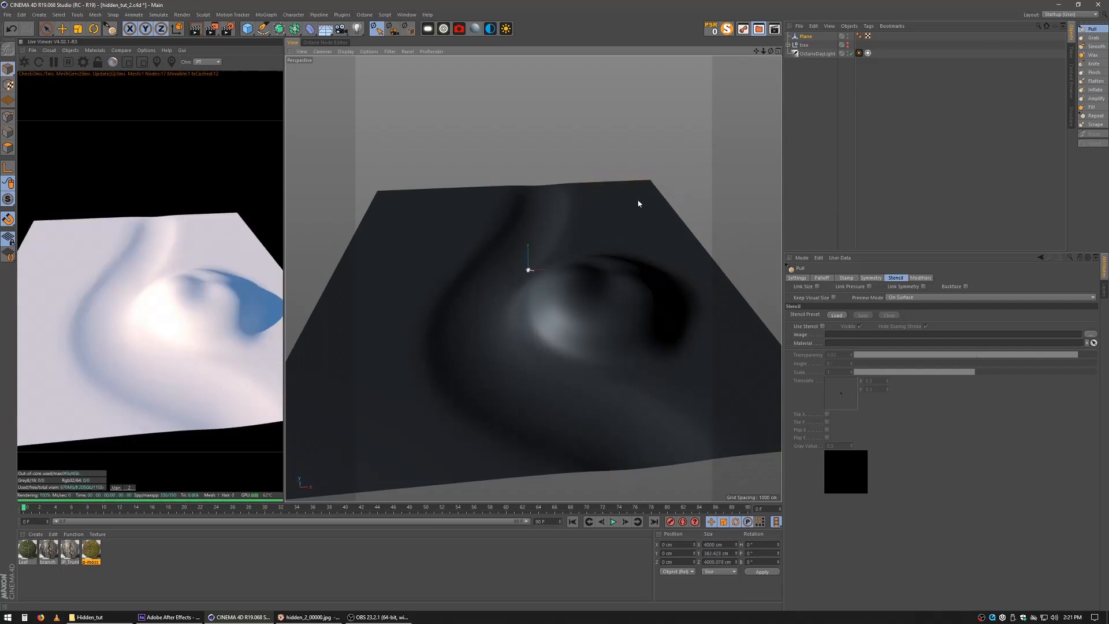
Sculpt more uneven ground with the Pull brush at the plane's far-right corner and along its left side.
{"action": "left_click_drag", "start_coordinate": [632, 193], "coordinate": [657, 202]}
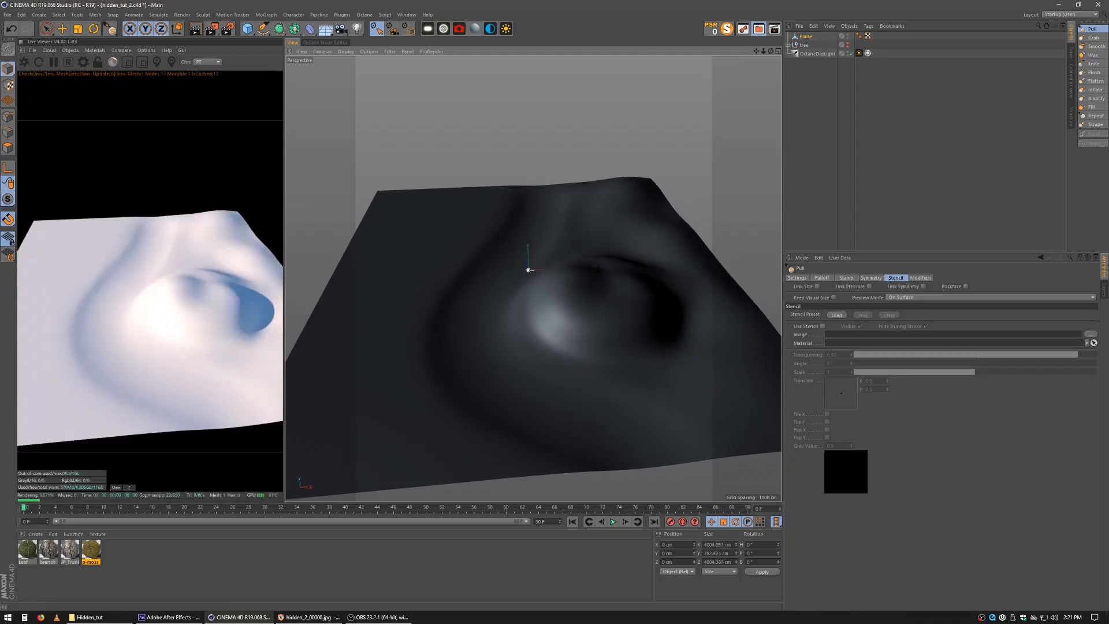
{"action": "mouse_move", "coordinate": [441, 187]}
{"action": "left_mouse_down"}
{"action": "mouse_move", "coordinate": [428, 213]}
{"action": "mouse_move", "coordinate": [391, 202]}
{"action": "mouse_move", "coordinate": [427, 236]}
{"action": "mouse_move", "coordinate": [307, 250]}
{"action": "mouse_move", "coordinate": [374, 324]}
{"action": "mouse_move", "coordinate": [312, 374]}
{"action": "mouse_move", "coordinate": [326, 439]}
{"action": "mouse_move", "coordinate": [394, 468]}
{"action": "mouse_move", "coordinate": [354, 458]}
{"action": "mouse_move", "coordinate": [344, 387]}
{"action": "mouse_move", "coordinate": [383, 297]}
{"action": "mouse_move", "coordinate": [363, 312]}
{"action": "left_mouse_up"}
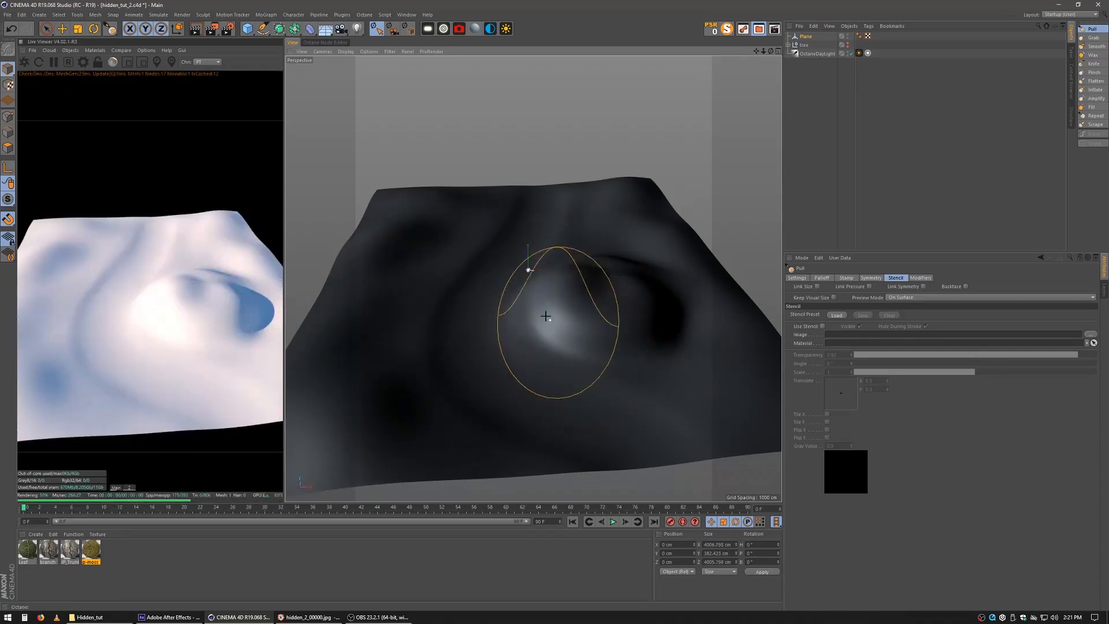
Examine the terrain mound from a low, close viewpoint and check it against the reference image hidden_2_00000.jpg.
{"action": "left_click_drag", "start_coordinate": [546, 316], "coordinate": [522, 351], "text": "alt"}
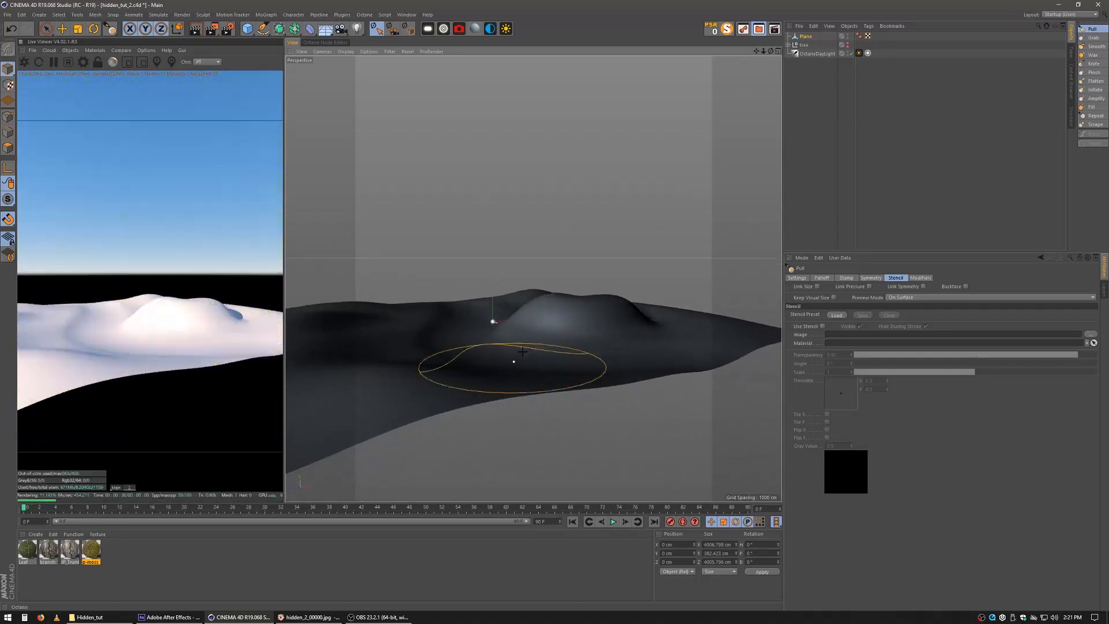
{"action": "middle_click_drag", "start_coordinate": [522, 352], "coordinate": [517, 381], "text": "alt"}
{"action": "right_click_drag", "start_coordinate": [532, 381], "coordinate": [565, 379], "text": "alt"}
{"action": "middle_click_drag", "start_coordinate": [564, 379], "coordinate": [574, 329], "text": "alt"}
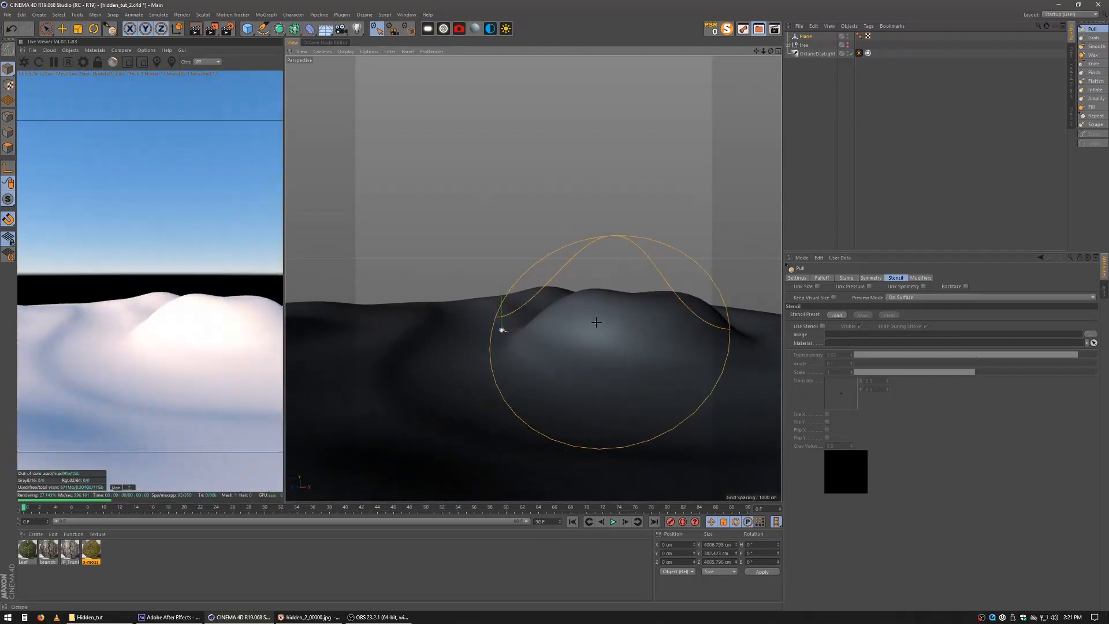
{"action": "left_click_drag", "start_coordinate": [597, 323], "coordinate": [601, 324], "text": "alt"}
{"action": "middle_click_drag", "start_coordinate": [599, 331], "coordinate": [555, 361], "text": "alt"}
{"action": "left_click_drag", "start_coordinate": [559, 362], "coordinate": [570, 369], "text": "alt"}
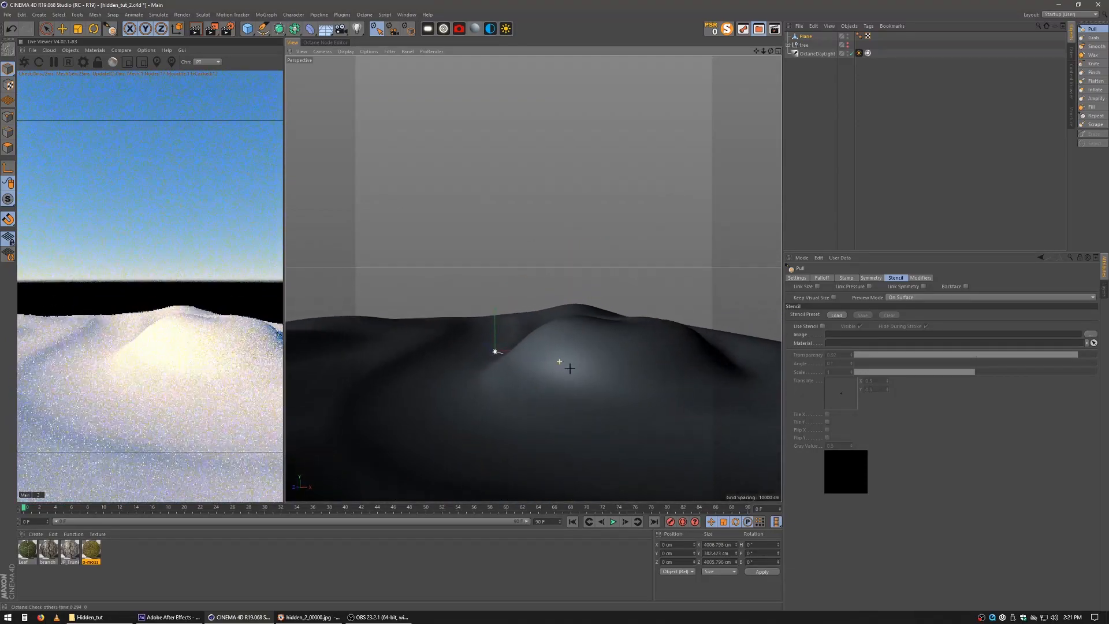
{"action": "mouse_move", "coordinate": [570, 369]}
{"action": "middle_mouse_down", "text": "alt"}
{"action": "mouse_move", "coordinate": [581, 352]}
{"action": "mouse_move", "coordinate": [580, 360]}
{"action": "middle_mouse_up", "text": "alt"}
{"action": "left_click_drag", "start_coordinate": [580, 361], "coordinate": [587, 362], "text": "alt"}
{"action": "middle_click_drag", "start_coordinate": [586, 362], "coordinate": [586, 361], "text": "alt"}
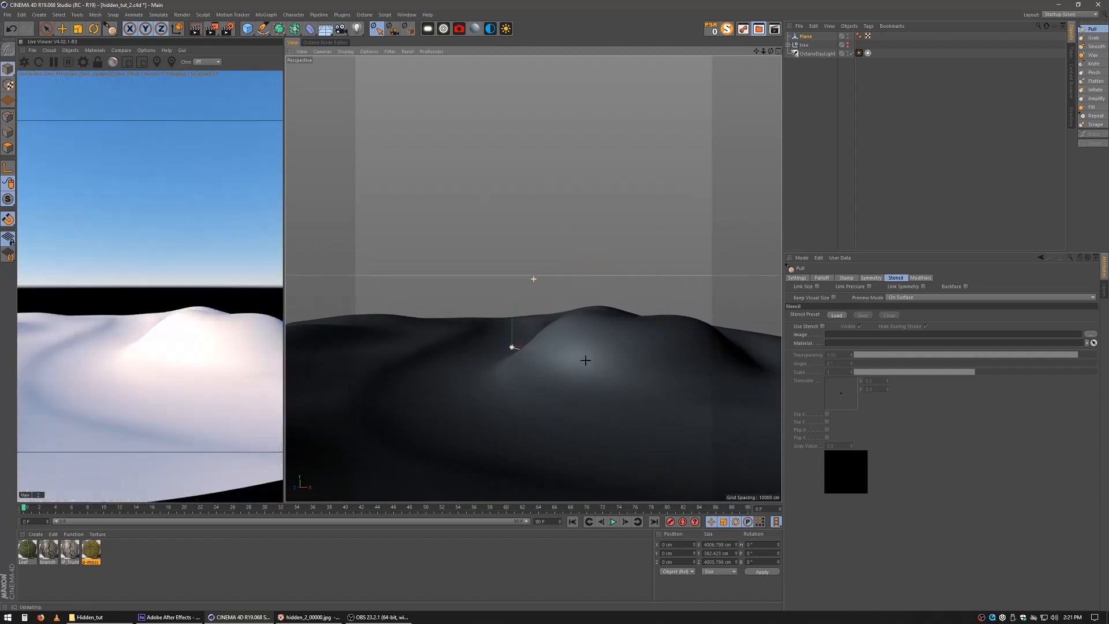
{"action": "left_click", "coordinate": [294, 619]}
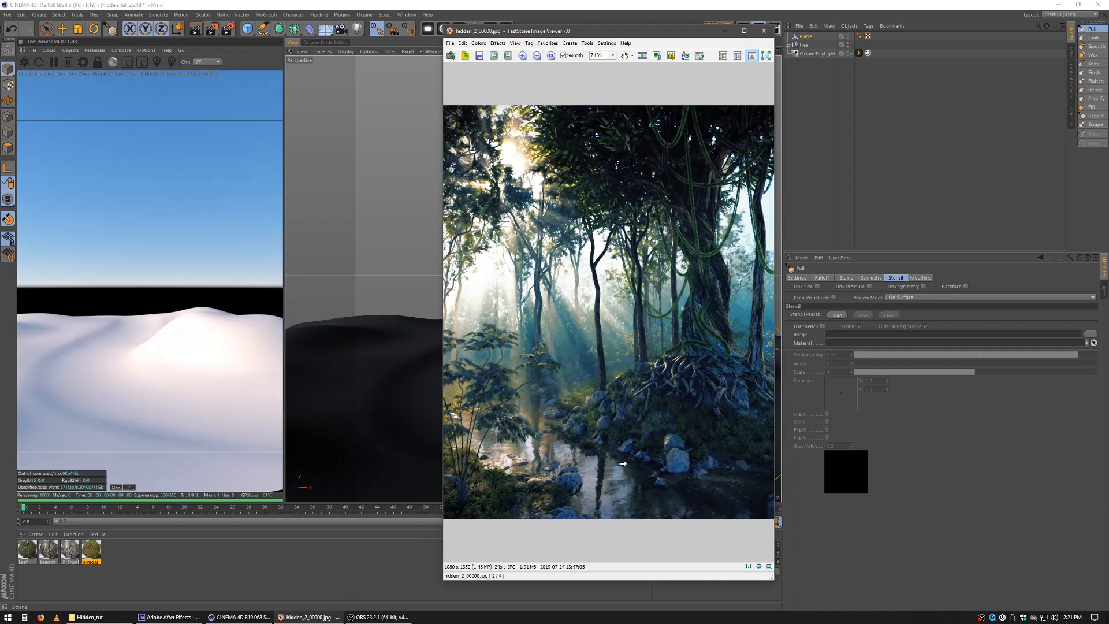
{"action": "left_click_drag", "start_coordinate": [503, 31], "coordinate": [364, 11]}
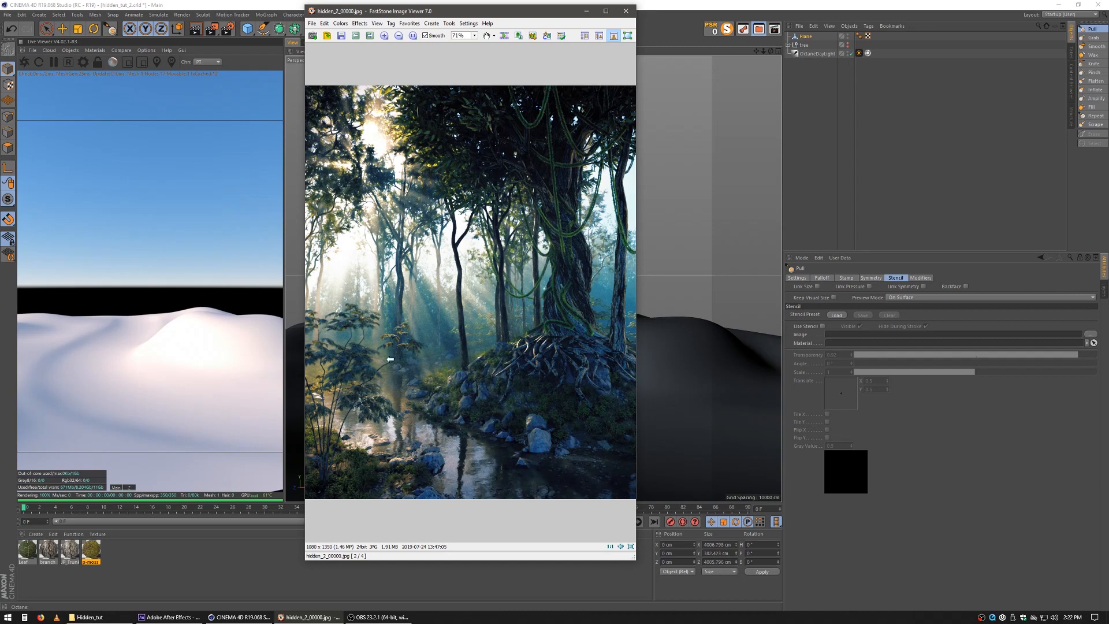
{"action": "left_click", "coordinate": [624, 13]}
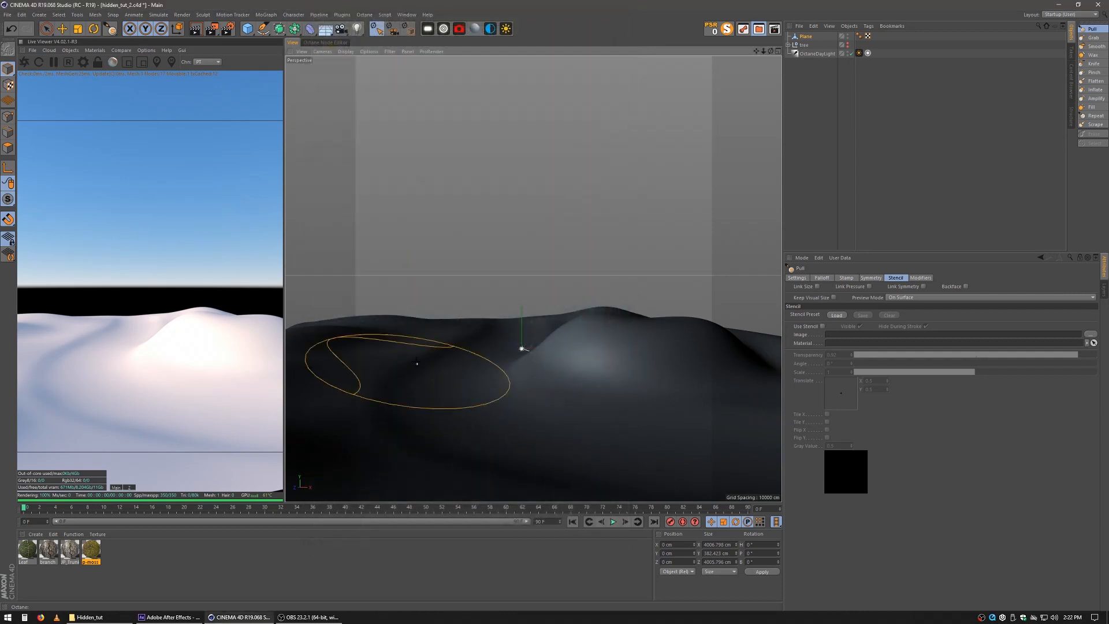
Flatten patches on the face of the central mound with a smaller Flatten sculpting brush.
{"action": "left_click", "coordinate": [1093, 54]}
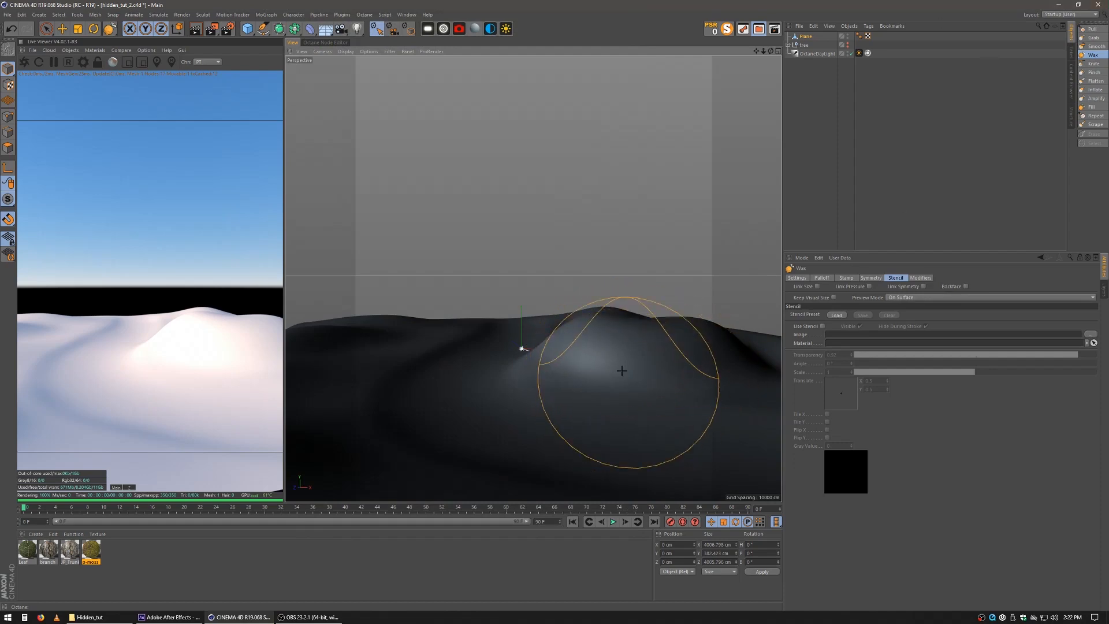
{"action": "middle_click_drag", "start_coordinate": [601, 347], "coordinate": [590, 347]}
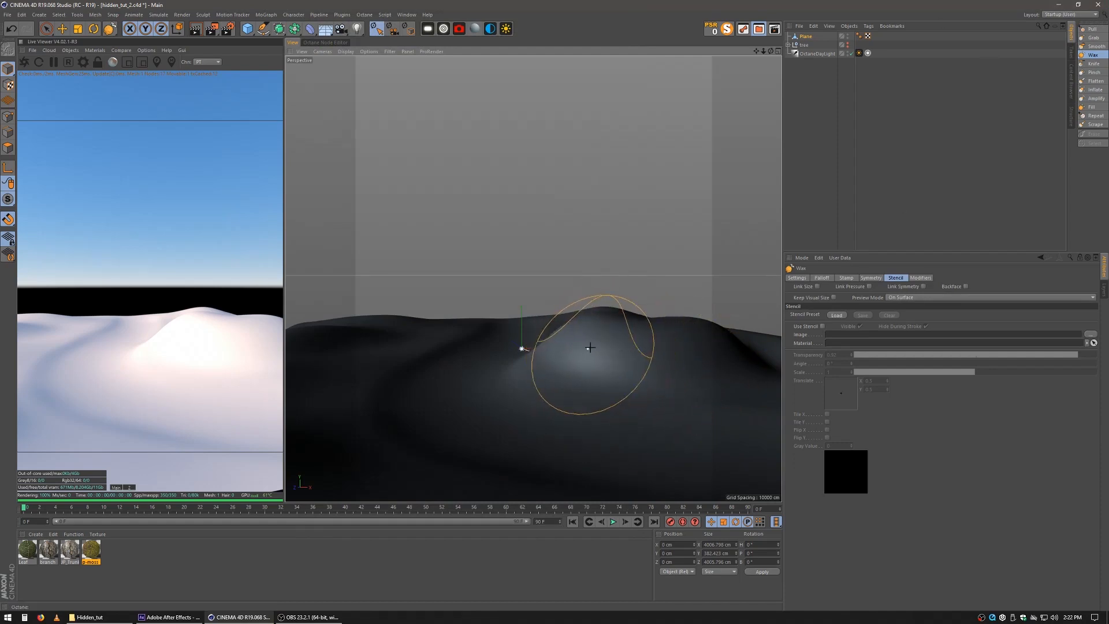
{"action": "left_click", "coordinate": [1096, 81]}
{"action": "mouse_move", "coordinate": [582, 350]}
{"action": "left_mouse_down"}
{"action": "mouse_move", "coordinate": [616, 350]}
{"action": "mouse_move", "coordinate": [650, 324]}
{"action": "mouse_move", "coordinate": [716, 333]}
{"action": "mouse_move", "coordinate": [590, 317]}
{"action": "mouse_move", "coordinate": [569, 327]}
{"action": "mouse_move", "coordinate": [609, 332]}
{"action": "left_mouse_up"}
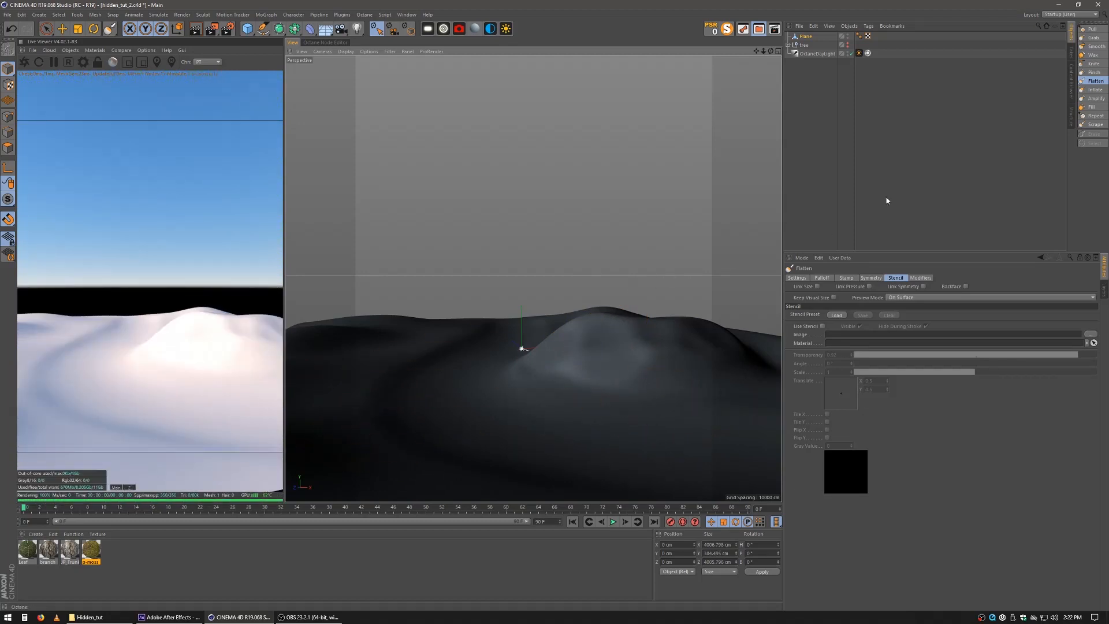
Build up the ground around the foot of the mound with a resized Pull brush, shaping the bank beside the channel.
{"action": "left_click", "coordinate": [1092, 29]}
{"action": "middle_click_drag", "start_coordinate": [512, 325], "coordinate": [499, 324]}
{"action": "left_click", "coordinate": [518, 327]}
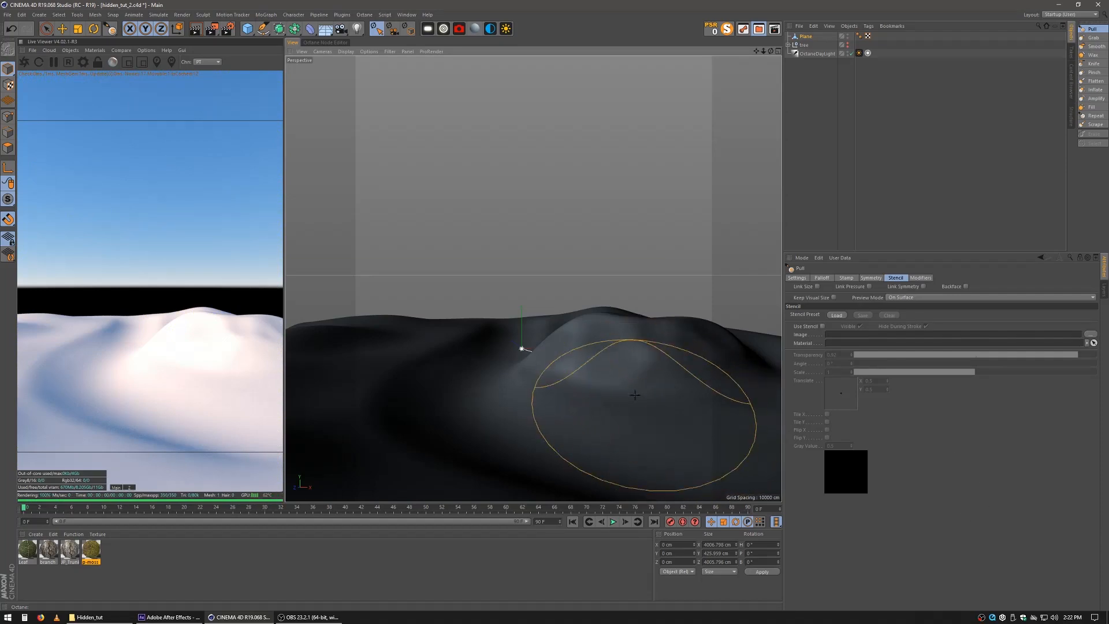
{"action": "mouse_move", "coordinate": [634, 394]}
{"action": "middle_mouse_down", "text": "alt"}
{"action": "mouse_move", "coordinate": [656, 391]}
{"action": "mouse_move", "coordinate": [619, 381]}
{"action": "middle_mouse_up", "text": "alt"}
{"action": "left_click_drag", "start_coordinate": [620, 381], "coordinate": [622, 383], "text": "alt"}
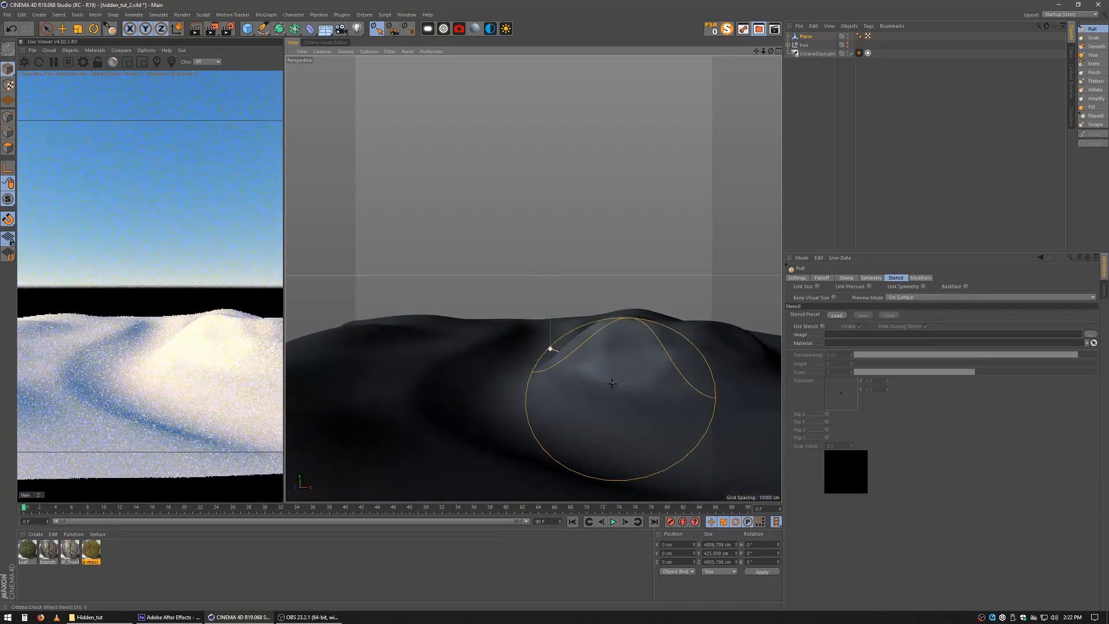
{"action": "mouse_move", "coordinate": [612, 383]}
{"action": "middle_mouse_down", "text": "alt"}
{"action": "mouse_move", "coordinate": [626, 369]}
{"action": "mouse_move", "coordinate": [605, 356]}
{"action": "mouse_move", "coordinate": [604, 374]}
{"action": "middle_mouse_up", "text": "alt"}
{"action": "left_click_drag", "start_coordinate": [603, 374], "coordinate": [589, 368], "text": "alt"}
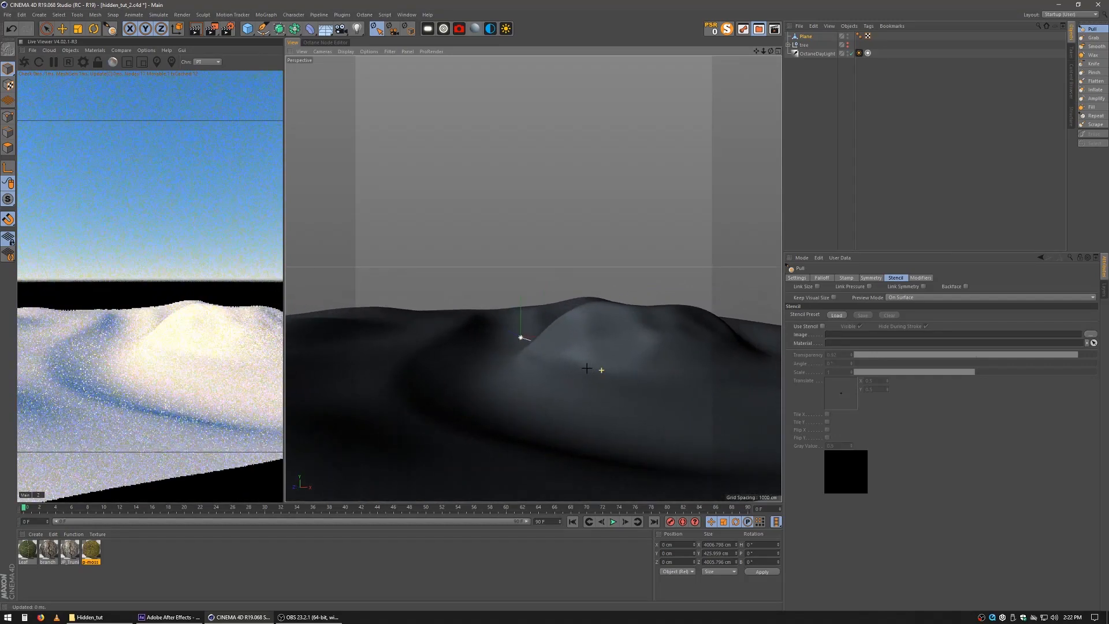
{"action": "middle_click_drag", "start_coordinate": [590, 369], "coordinate": [590, 371], "text": "alt"}
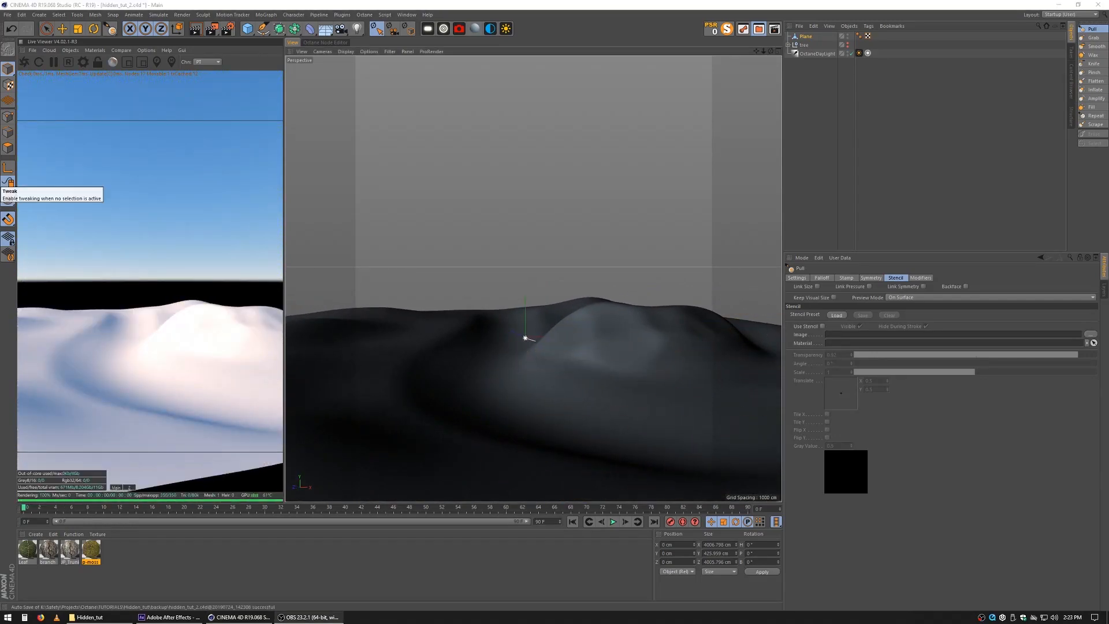
Add the RD_Soil_14 material from the user material presets in the Content Browser to the scene.
{"action": "key", "text": "shift+F8"}
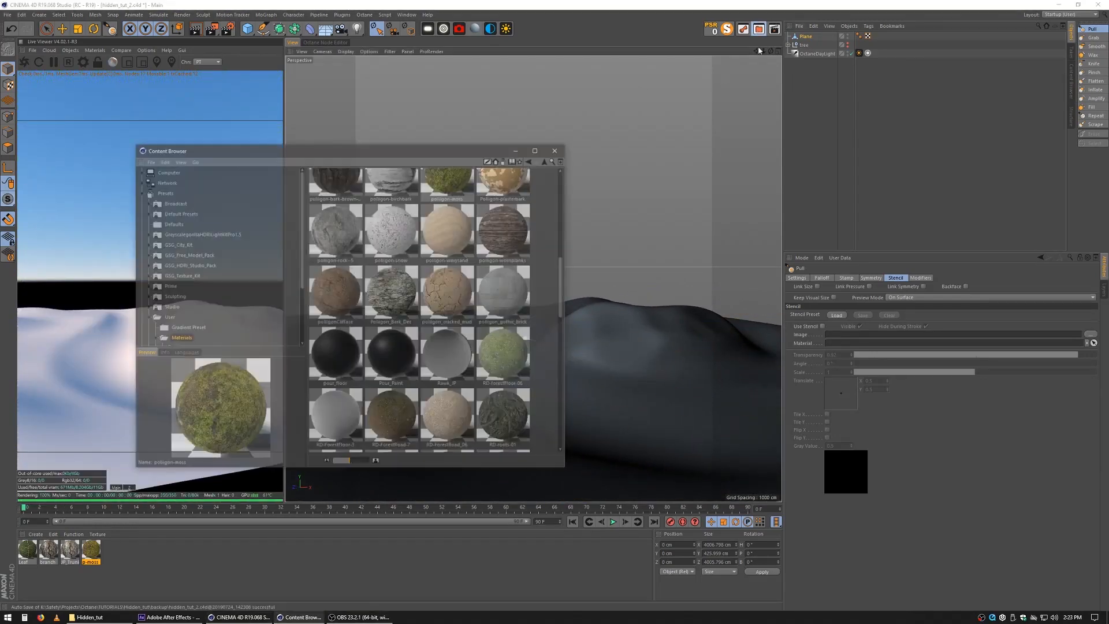
{"action": "scroll", "coordinate": [442, 293], "scroll_direction": "down", "scroll_amount": 2}
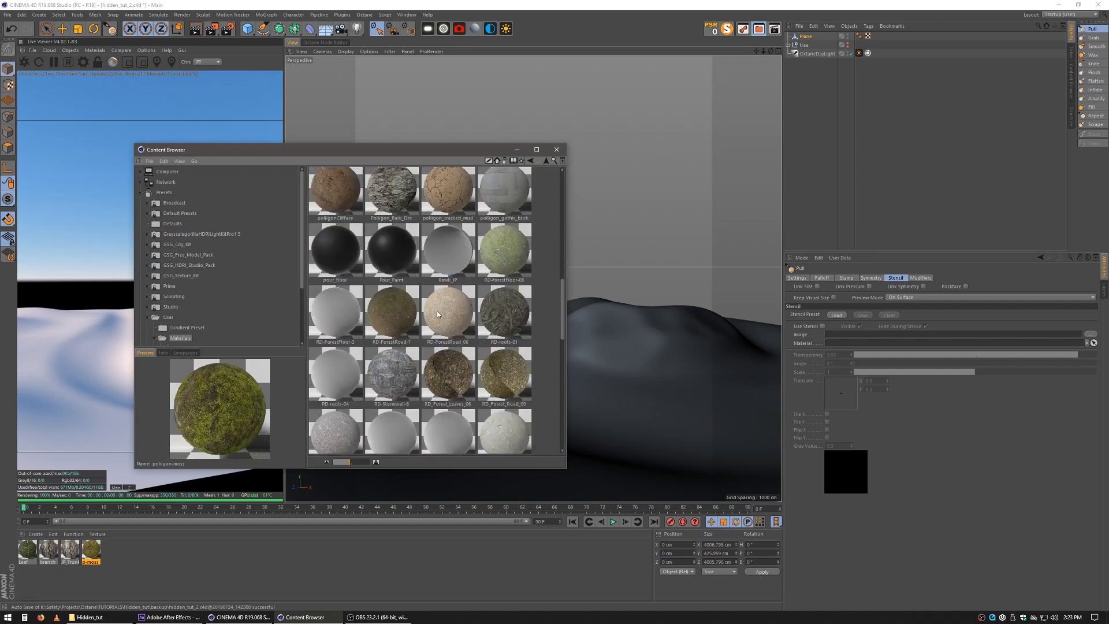
{"action": "scroll", "coordinate": [439, 306], "scroll_direction": "down", "scroll_amount": 1}
{"action": "scroll", "coordinate": [441, 302], "scroll_direction": "down", "scroll_amount": 2}
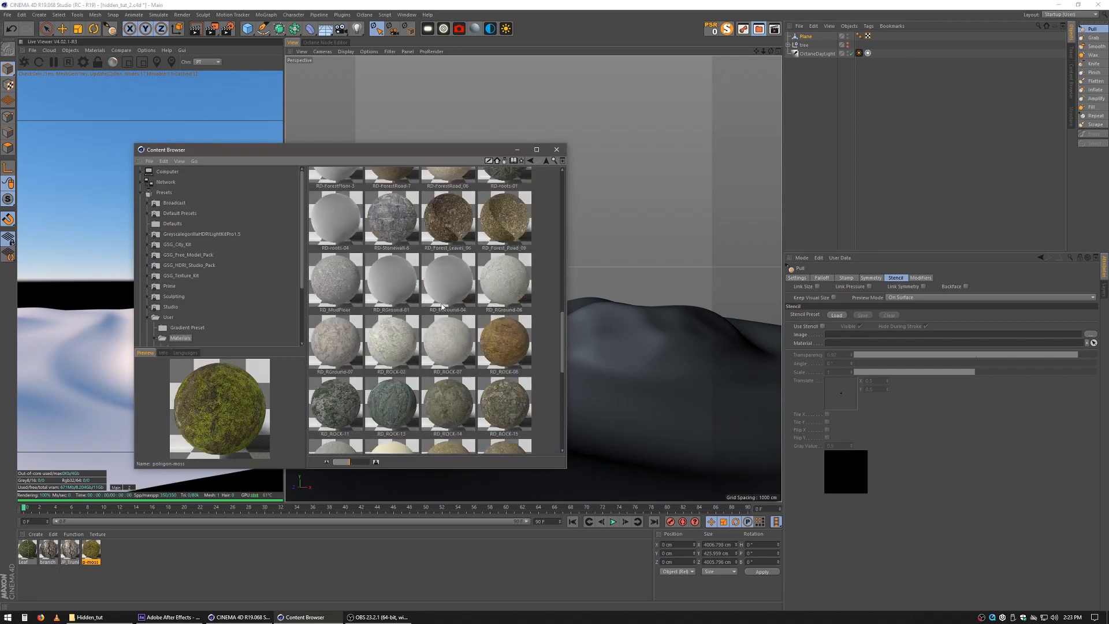
{"action": "scroll", "coordinate": [441, 306], "scroll_direction": "down", "scroll_amount": 3}
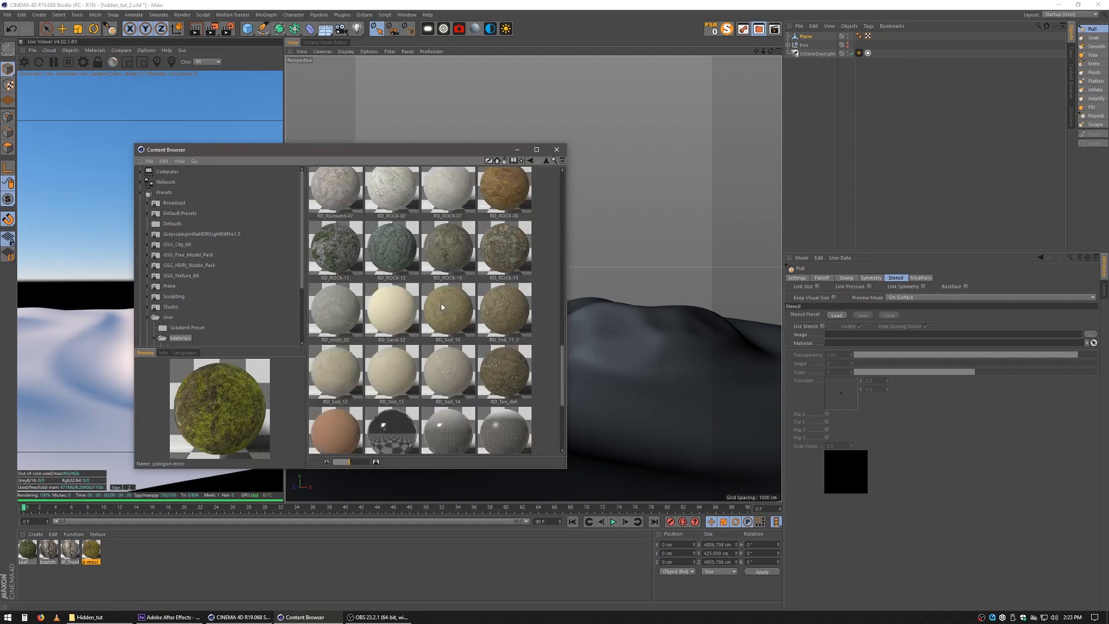
{"action": "scroll", "coordinate": [442, 307], "scroll_direction": "down", "scroll_amount": 1}
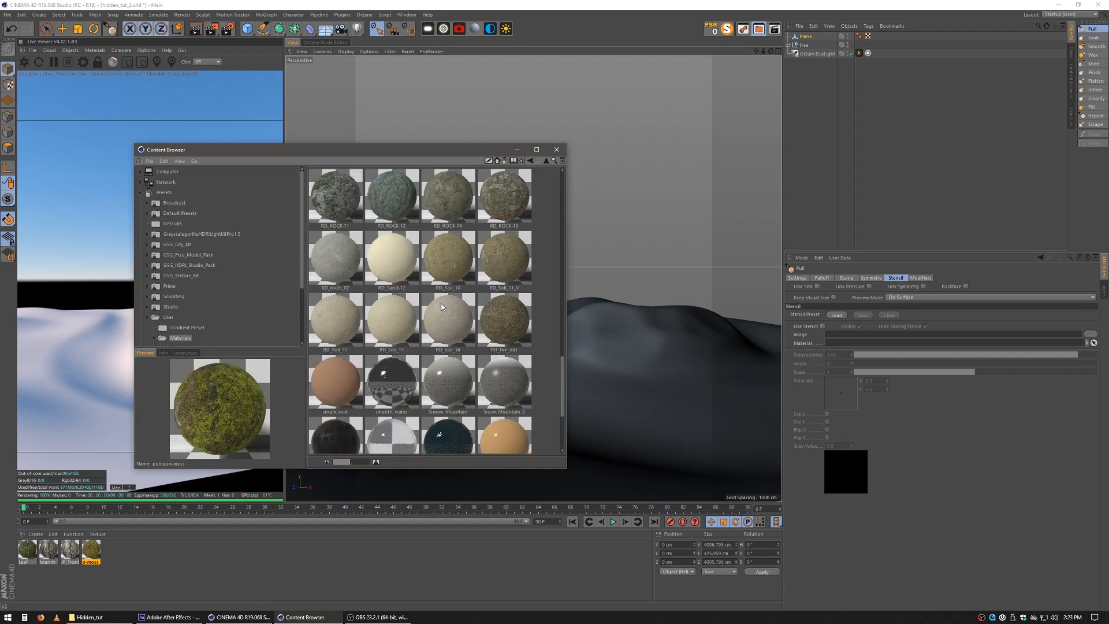
{"action": "scroll", "coordinate": [442, 306], "scroll_direction": "up", "scroll_amount": 1}
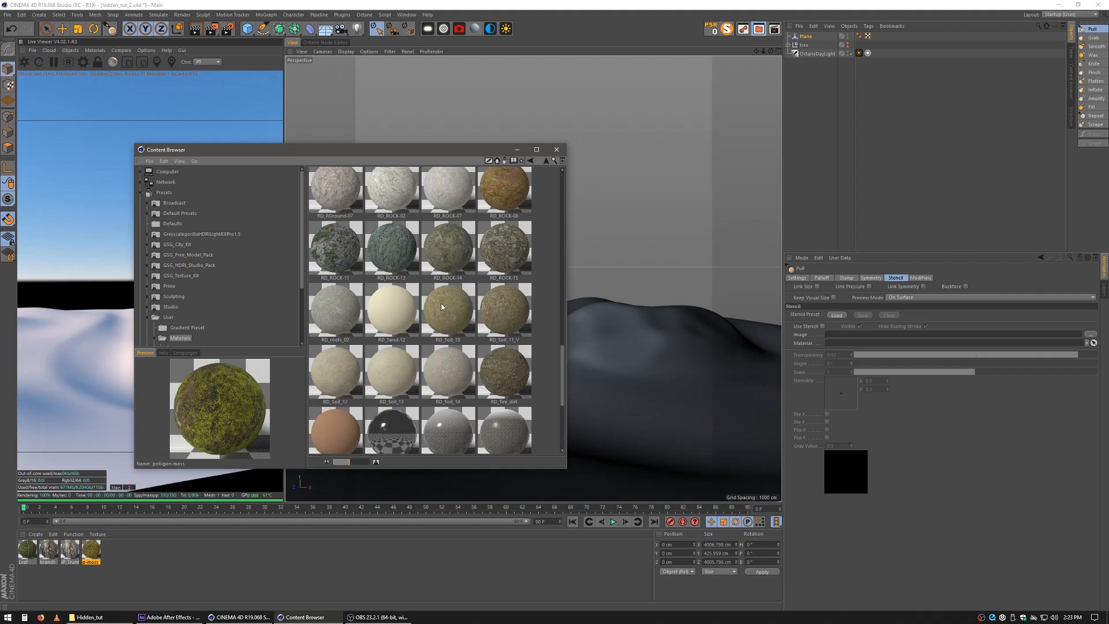
{"action": "left_click", "coordinate": [446, 353]}
{"action": "scroll", "coordinate": [445, 353], "scroll_direction": "down", "scroll_amount": 4}
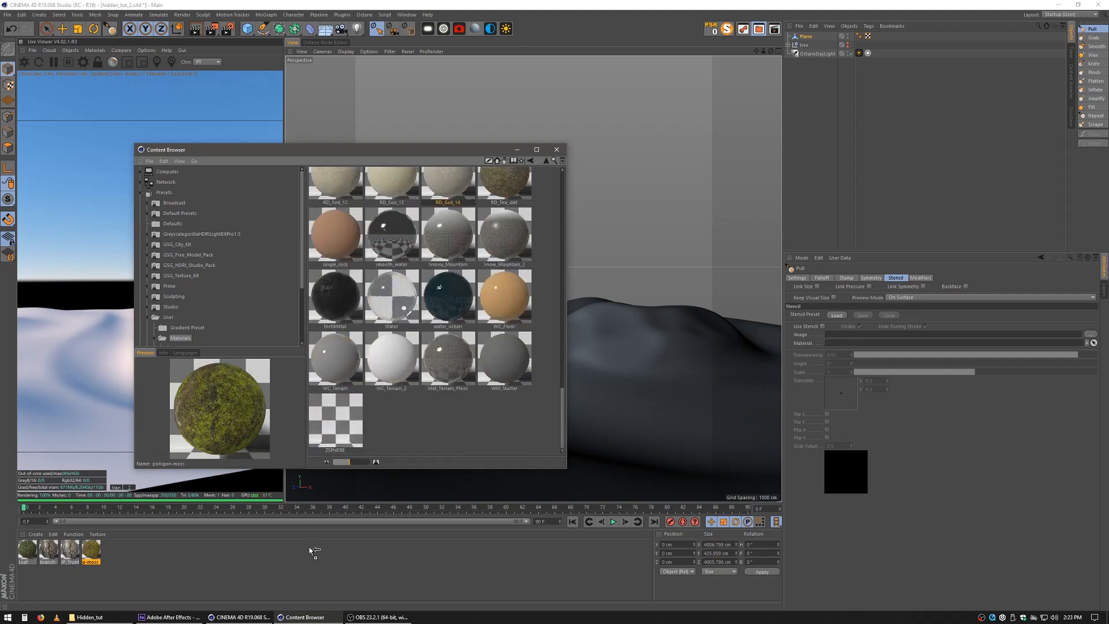
{"action": "left_click_drag", "start_coordinate": [312, 552], "coordinate": [314, 551]}
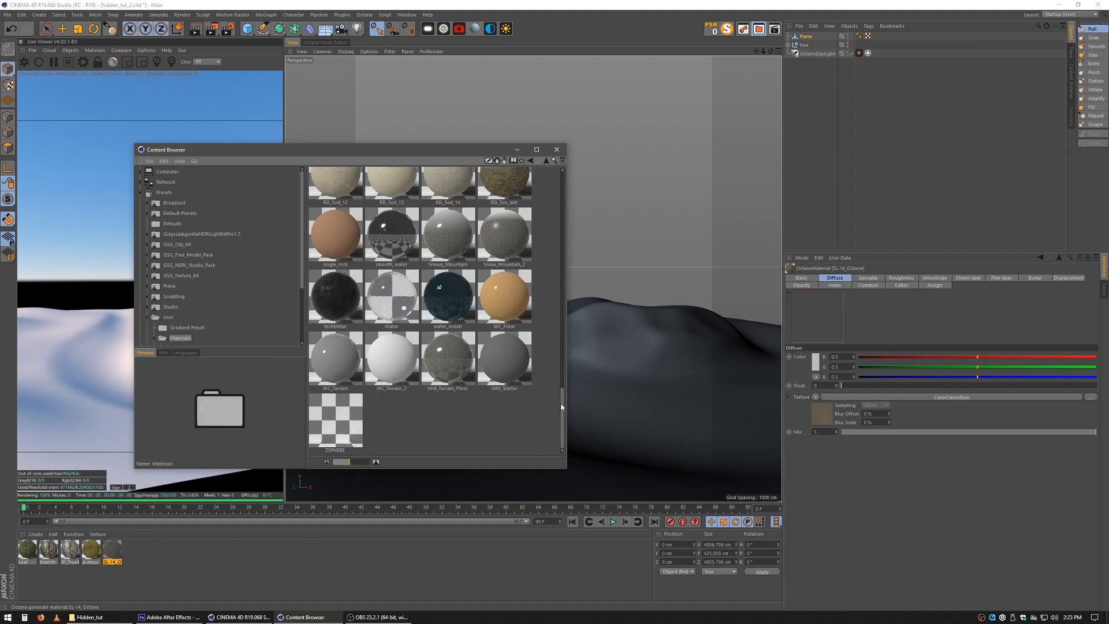
Add the RD_RGround-07 preset material to the scene and close the Content Browser.
{"action": "left_click_drag", "start_coordinate": [560, 404], "coordinate": [565, 347]}
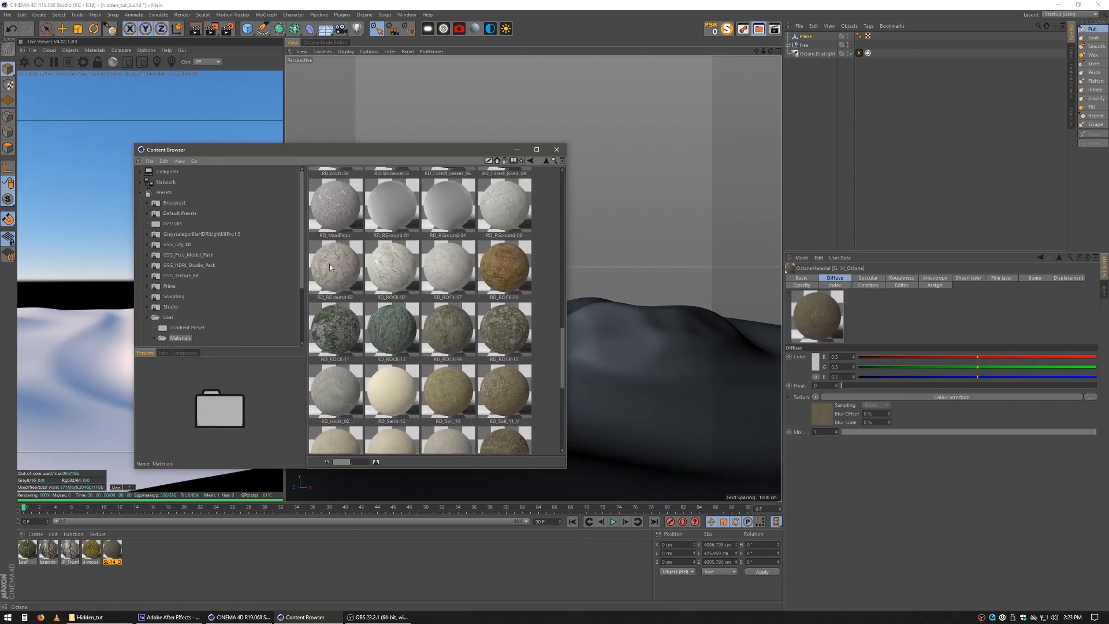
{"action": "left_click_drag", "start_coordinate": [329, 265], "coordinate": [246, 431]}
{"action": "left_click_drag", "start_coordinate": [180, 556], "coordinate": [180, 557]}
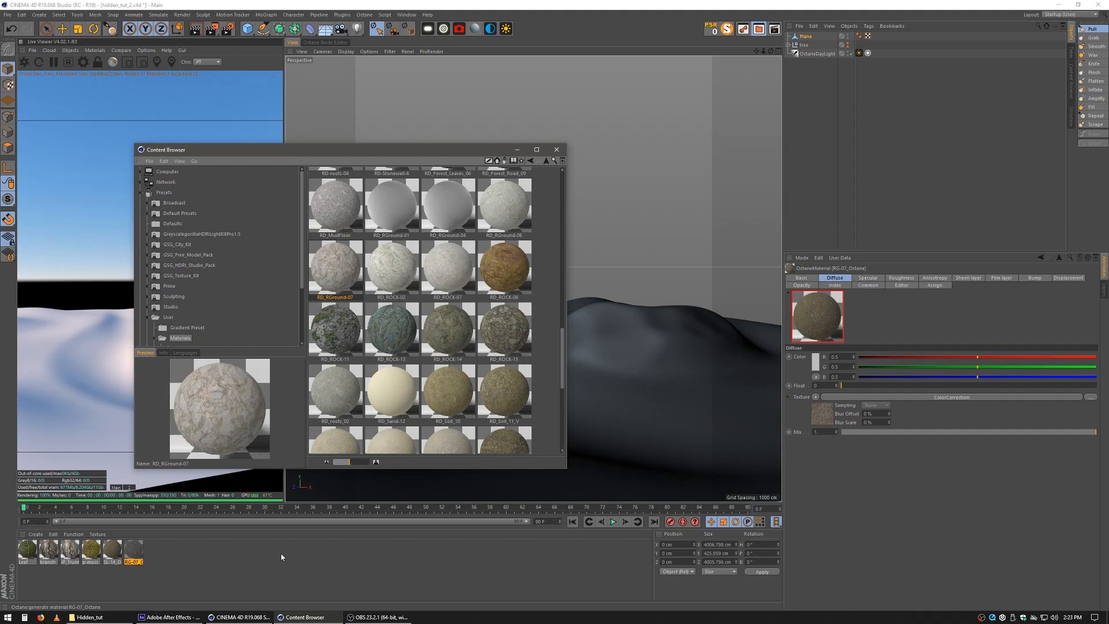
{"action": "left_click", "coordinate": [556, 151]}
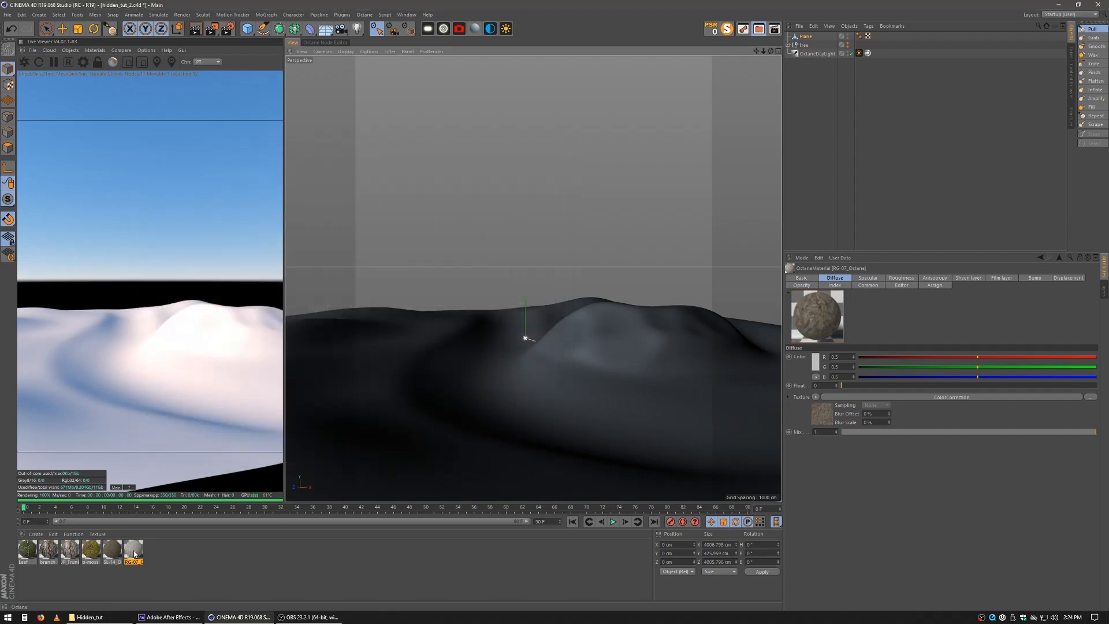
Apply the RG-07_Octane material to the Plane and set its texture tiling to 3 in both U and V.
{"action": "left_click_drag", "start_coordinate": [135, 554], "coordinate": [842, 105]}
{"action": "left_click_drag", "start_coordinate": [805, 41], "coordinate": [806, 38]}
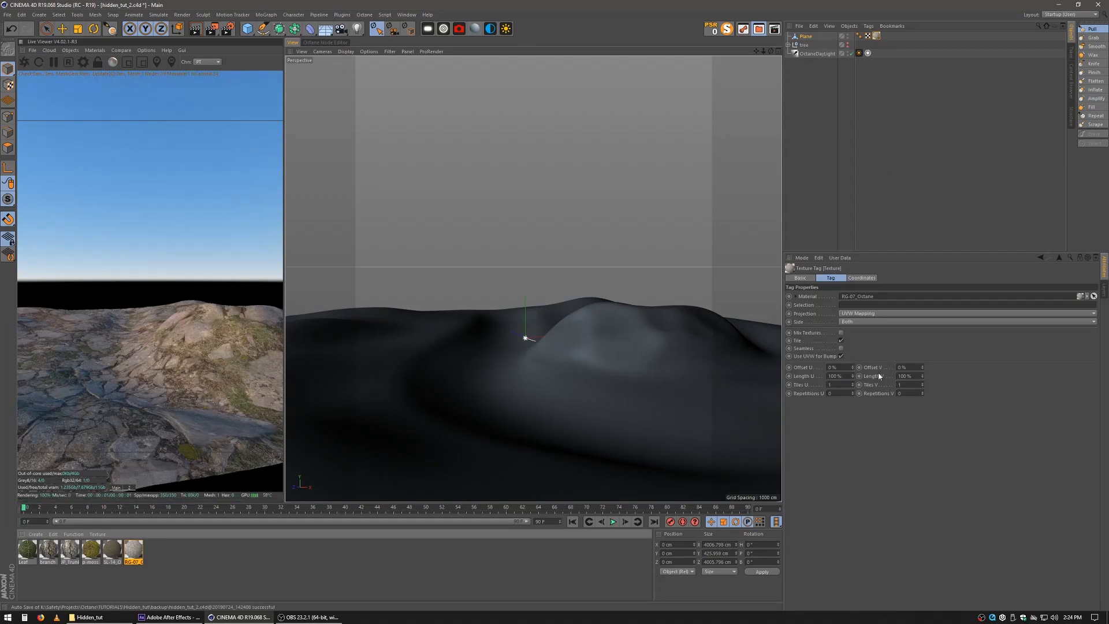
{"action": "left_click", "coordinate": [834, 385]}
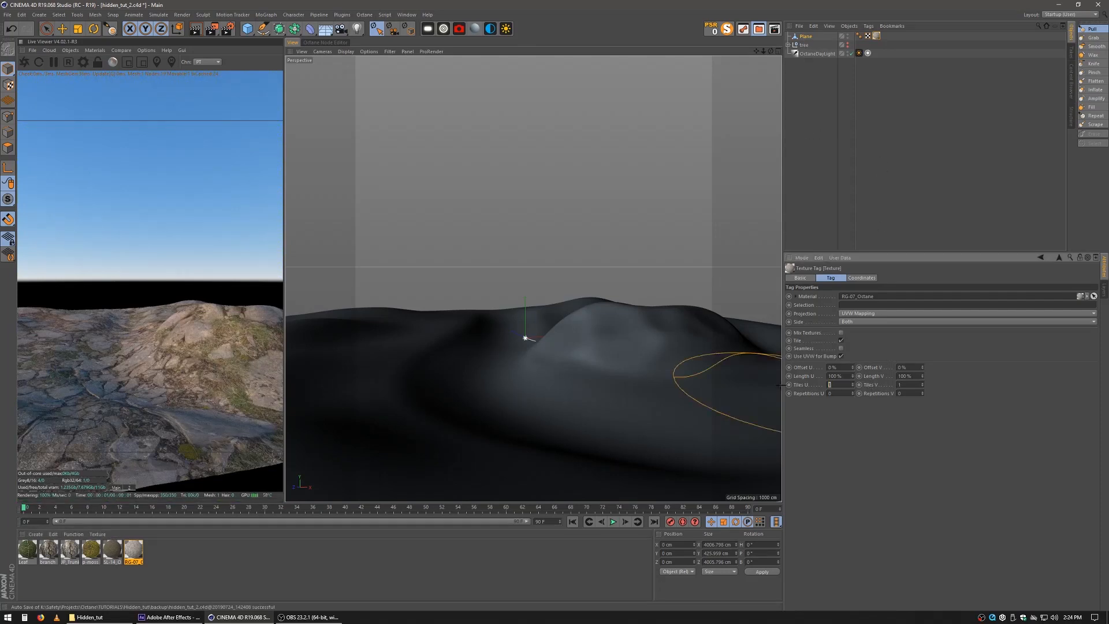
{"action": "type", "text": "3"}
{"action": "key", "text": "Tab"}
{"action": "type", "text": "3"}
{"action": "key", "text": "Return"}
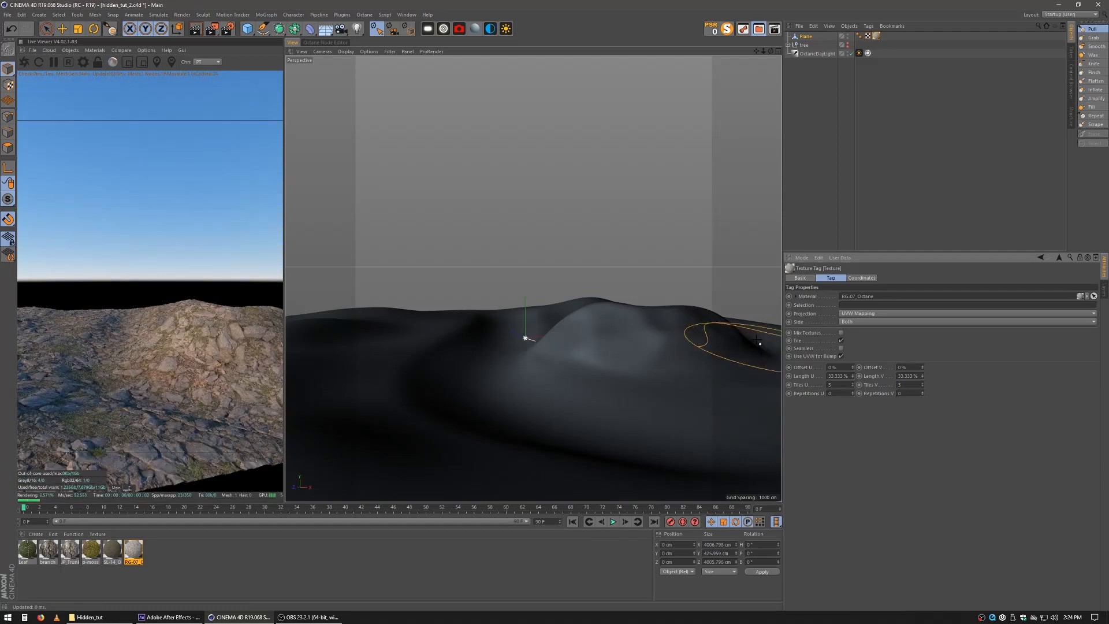
Load the RG-07_Octane material's nodes in the Octane Node Editor and set its displacement amount to 120 cm.
{"action": "left_click", "coordinate": [325, 42]}
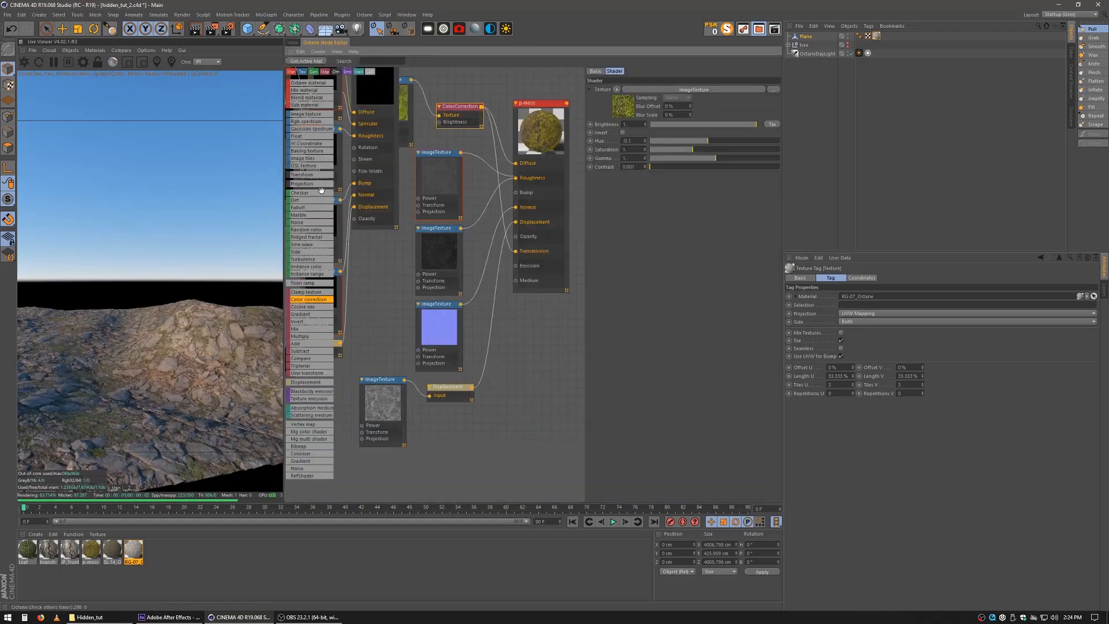
{"action": "left_click", "coordinate": [447, 387]}
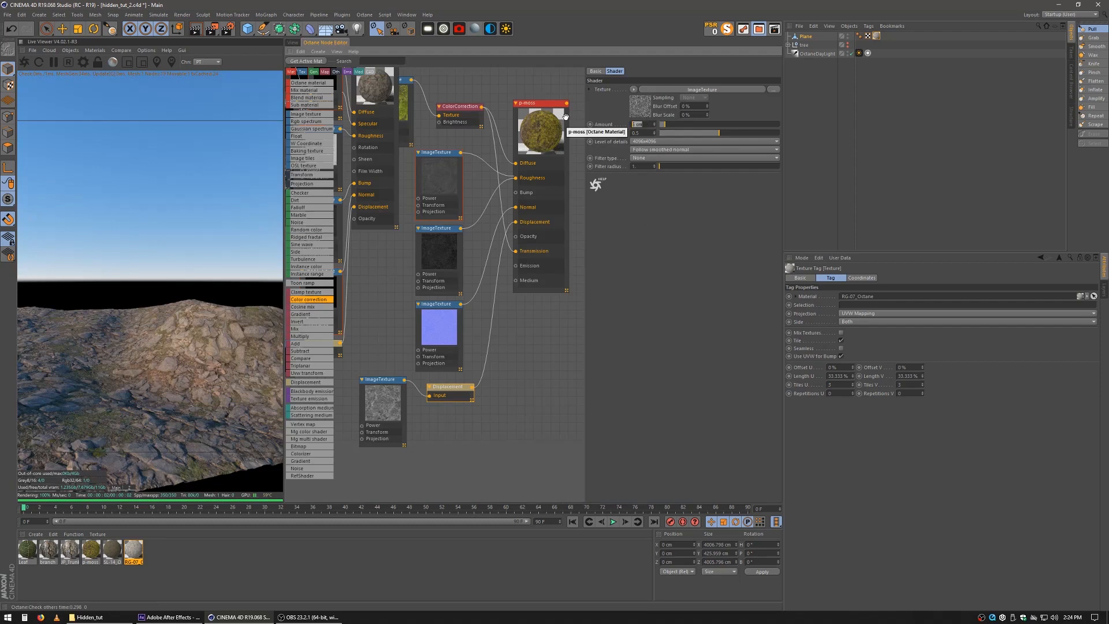
{"action": "left_click", "coordinate": [394, 326]}
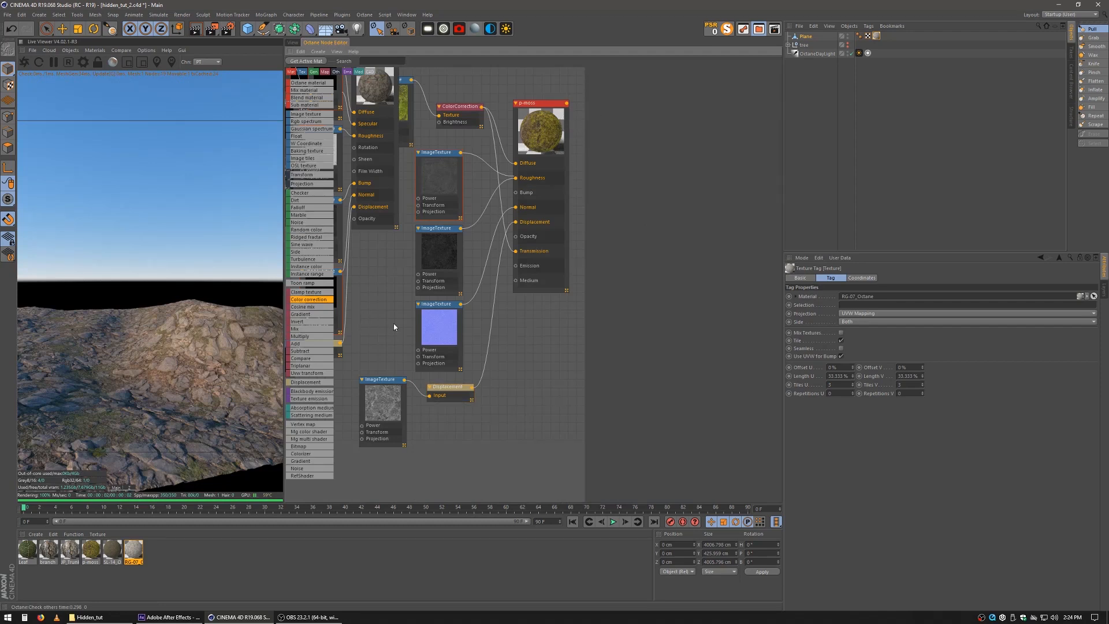
{"action": "left_click", "coordinate": [112, 550]}
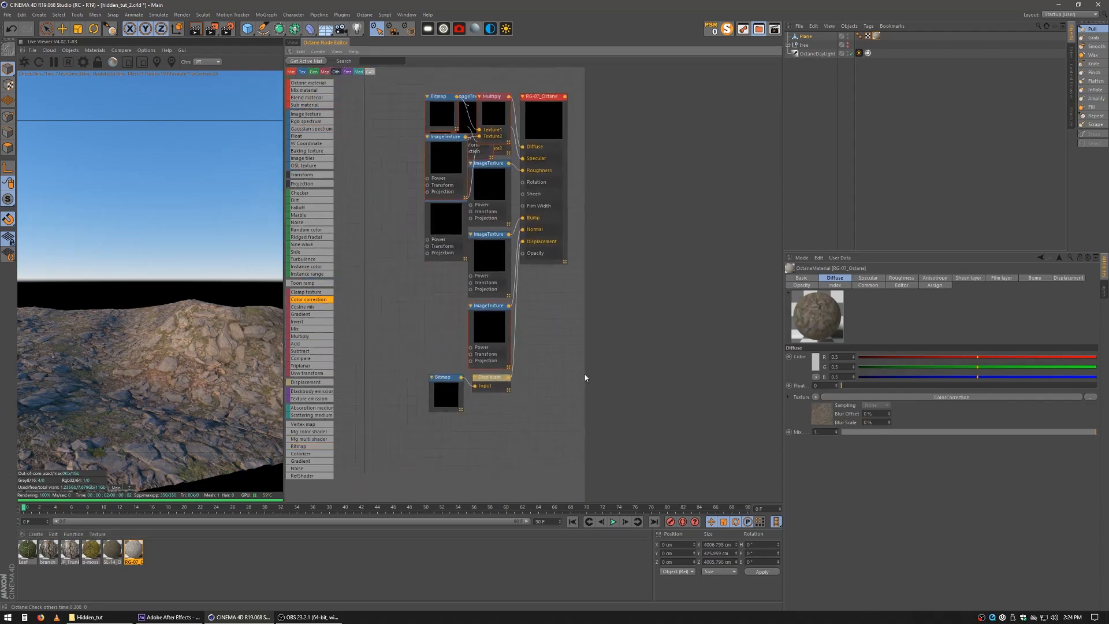
{"action": "left_click", "coordinate": [437, 392]}
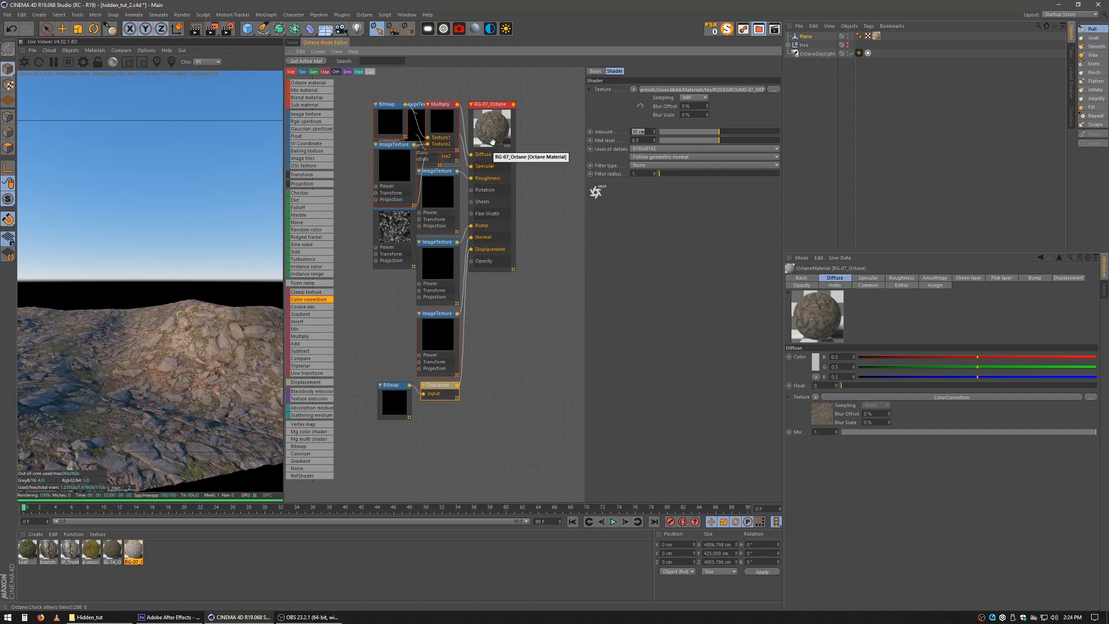
{"action": "type", "text": "90"}
{"action": "key", "text": "Return"}
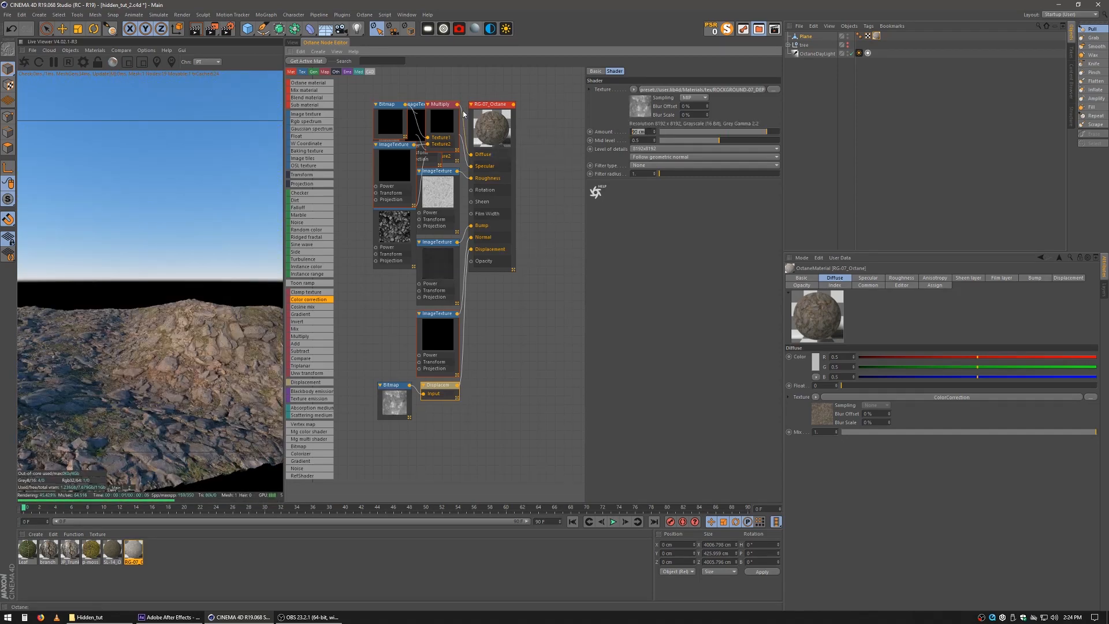
{"action": "type", "text": "12"}
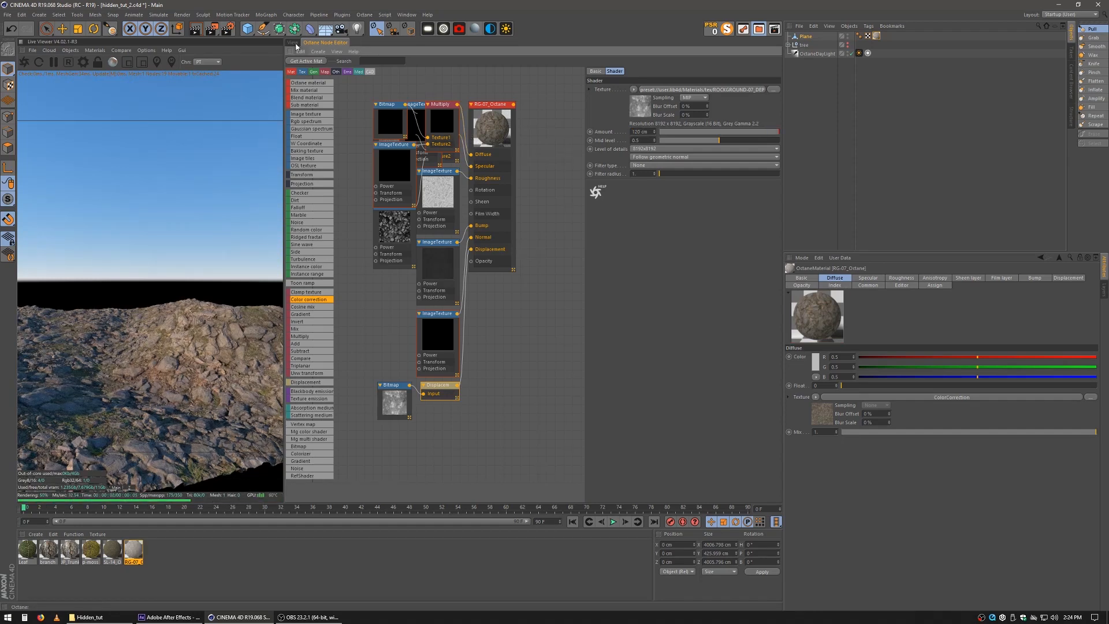
{"action": "left_click", "coordinate": [294, 43]}
Rename the sculpted Plane object to "rocks".
{"action": "left_click", "coordinate": [799, 64]}
{"action": "left_click", "coordinate": [806, 36]}
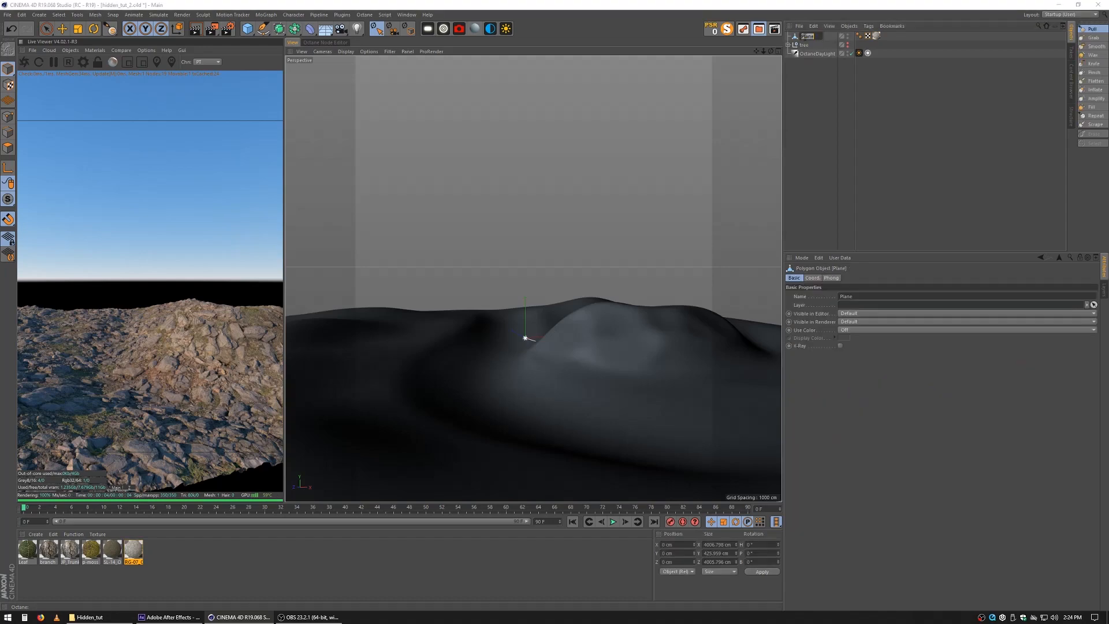
{"action": "type", "text": "rocks"}
{"action": "key", "text": "Return"}
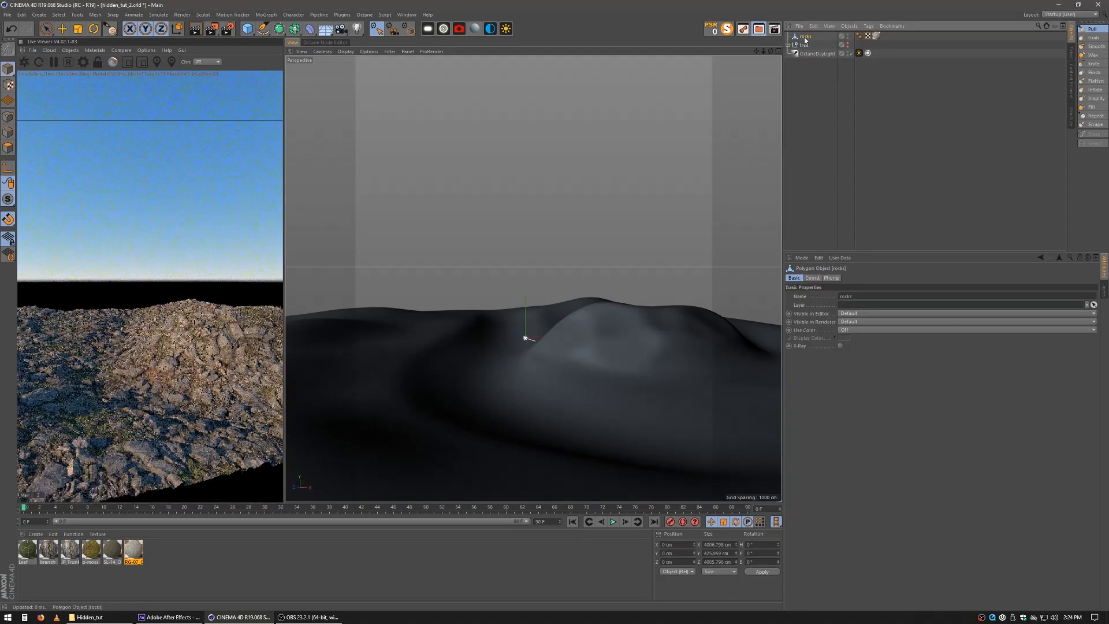
Duplicate the rocks object and name the copy "soil".
{"action": "left_click_drag", "start_coordinate": [803, 44], "coordinate": [803, 45], "text": "ctrl"}
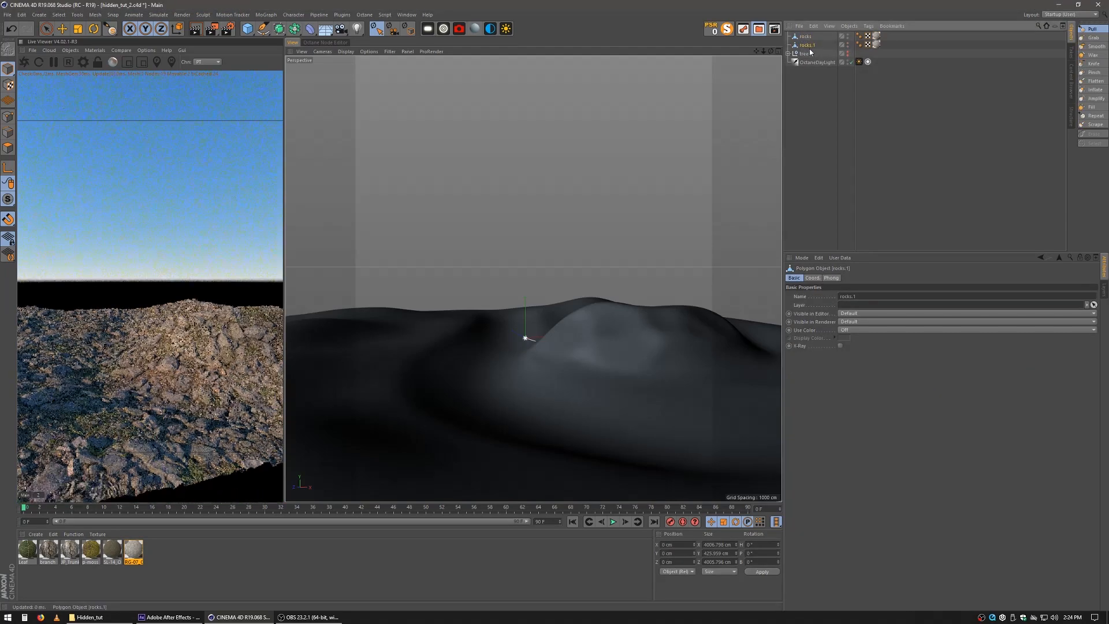
{"action": "double_click", "coordinate": [810, 45]}
{"action": "type", "text": "soil"}
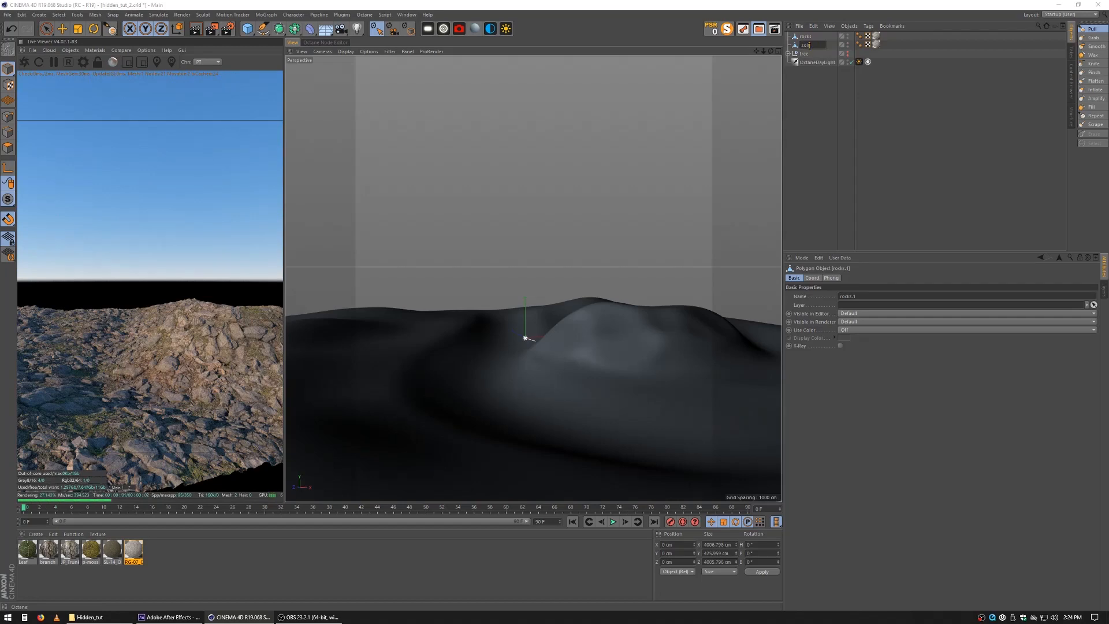
{"action": "key", "text": "Return"}
Replace the soil object's texture with the SL-14_Octane material and set its tiling to 7 in both U and V.
{"action": "left_click", "coordinate": [876, 44]}
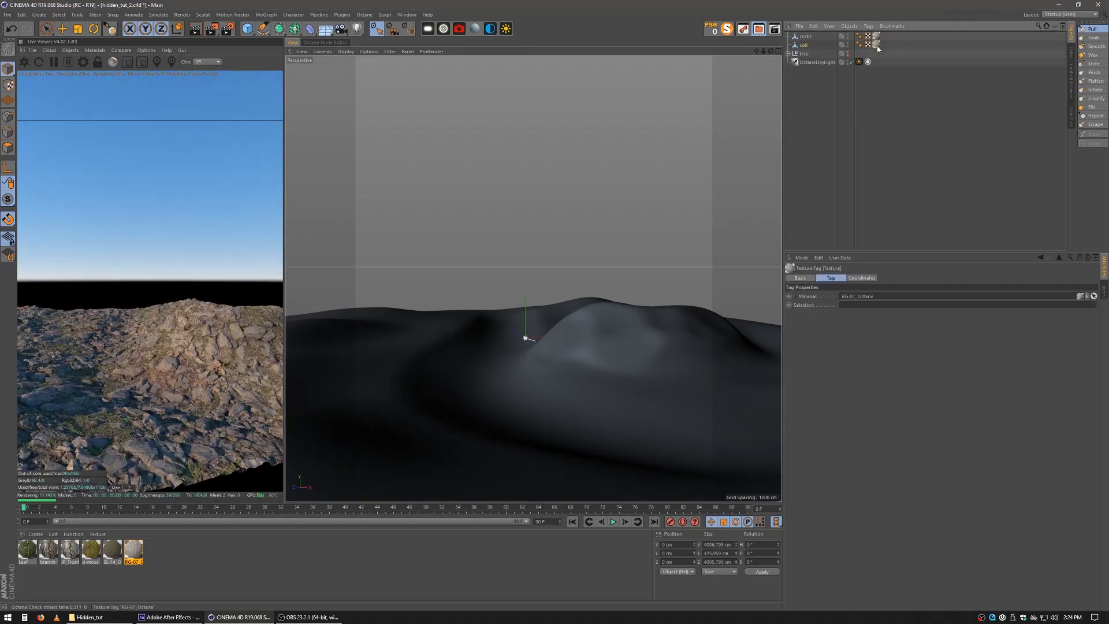
{"action": "left_click_drag", "start_coordinate": [110, 558], "coordinate": [816, 164]}
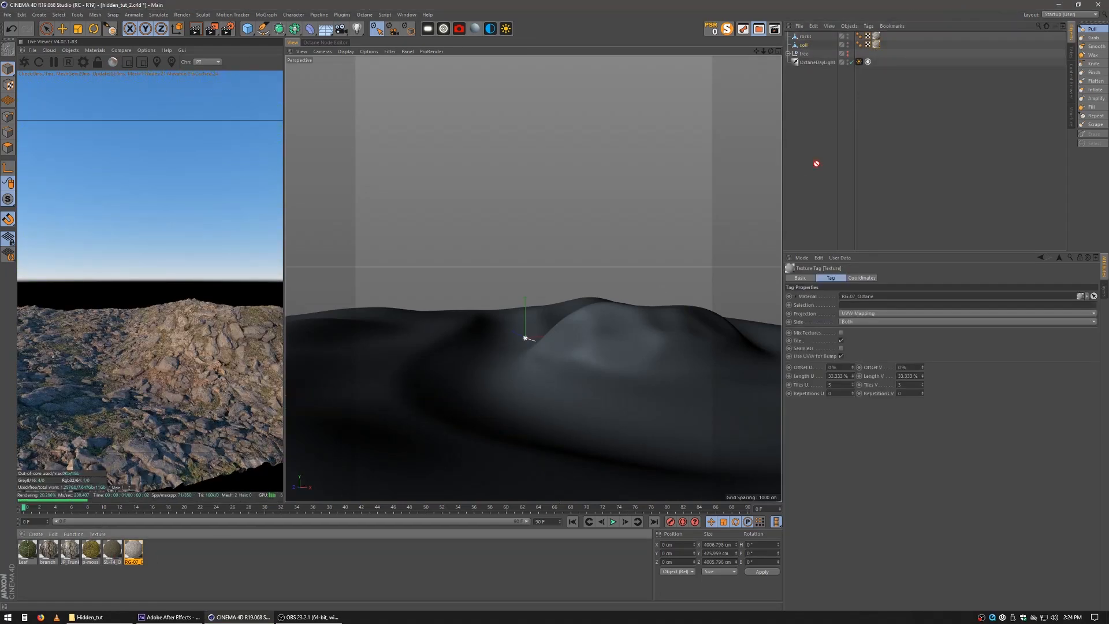
{"action": "left_click_drag", "start_coordinate": [879, 45], "coordinate": [878, 45]}
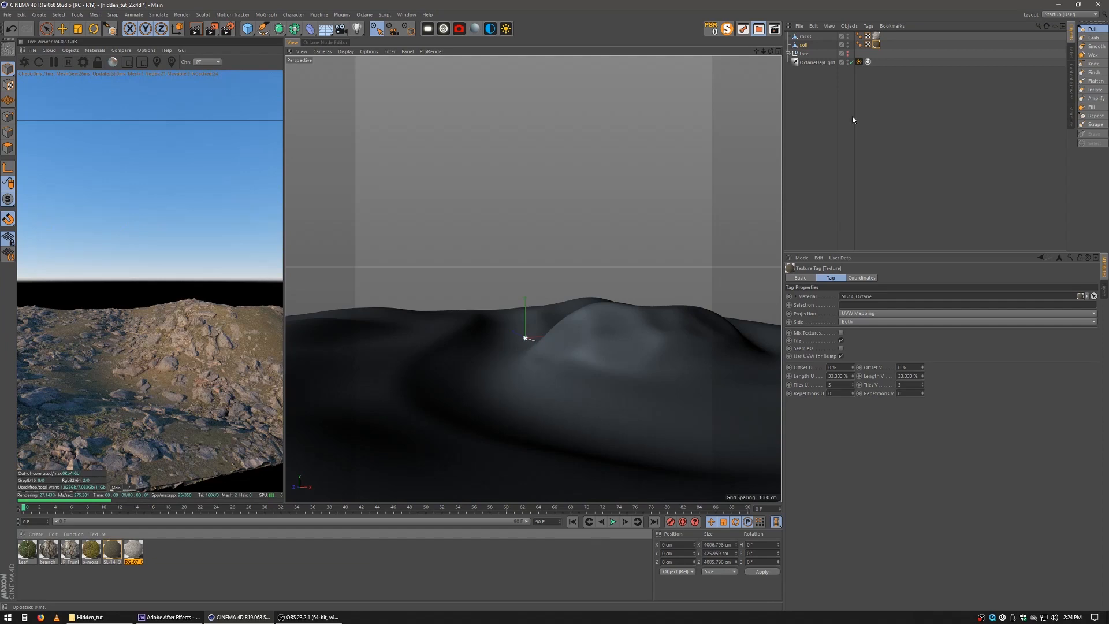
{"action": "double_click", "coordinate": [845, 382]}
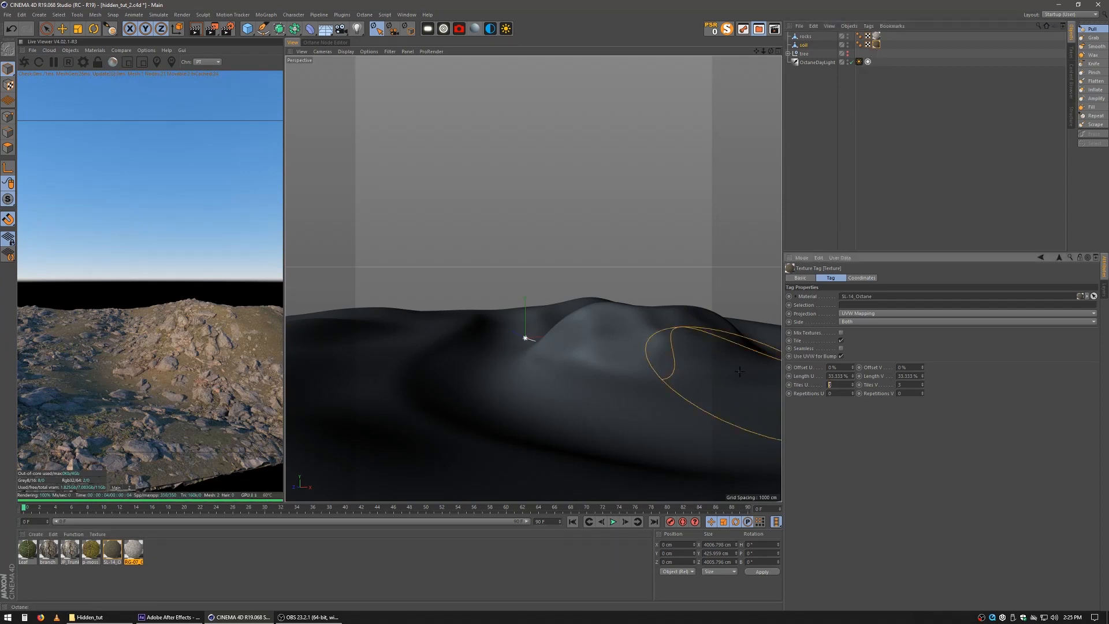
{"action": "type", "text": "7"}
{"action": "key", "text": "Return"}
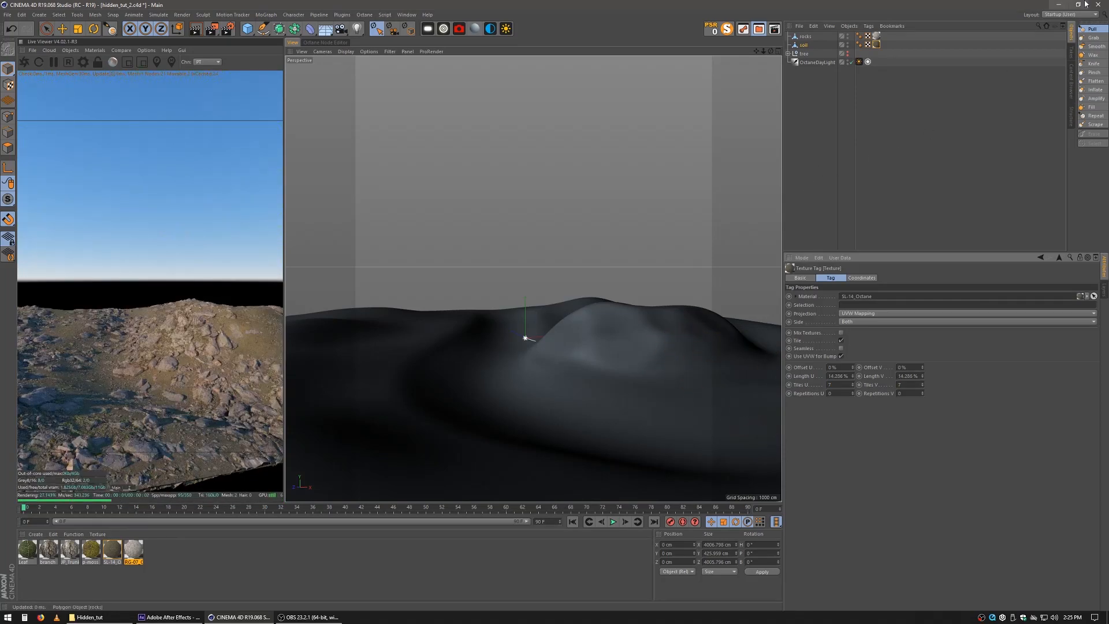
{"action": "left_click", "coordinate": [1089, 32]}
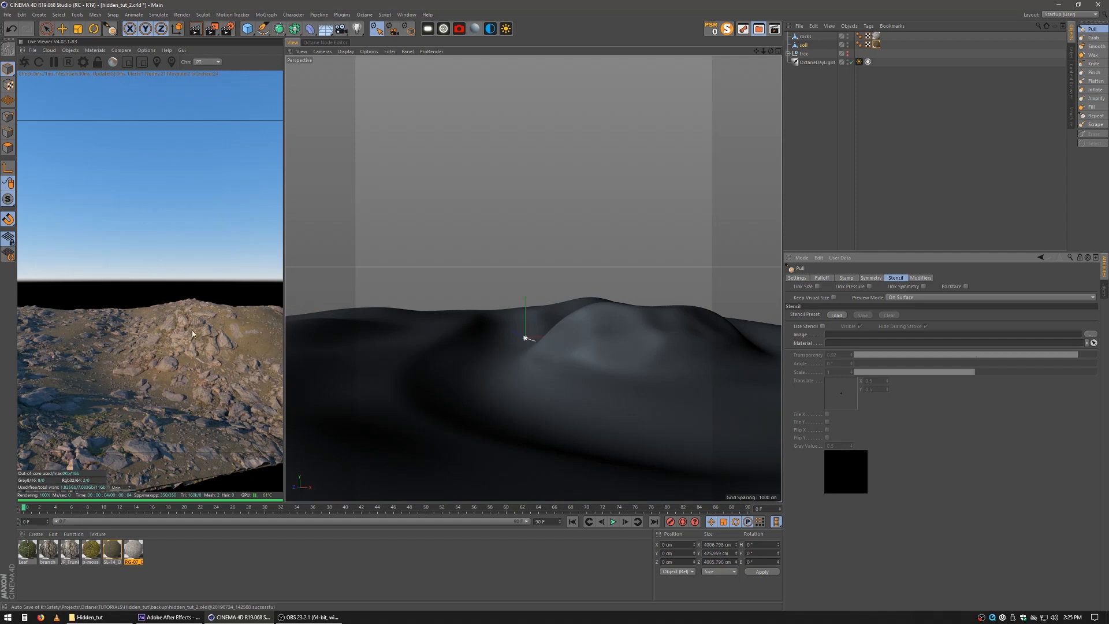
{"action": "left_click", "coordinate": [313, 43]}
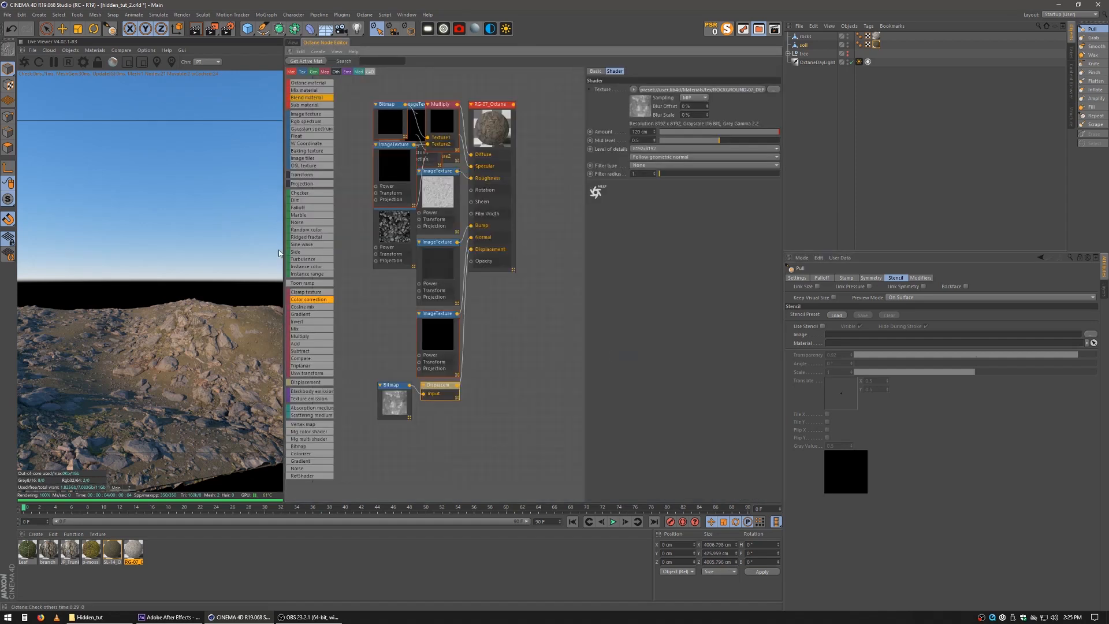
{"action": "left_click", "coordinate": [131, 551]}
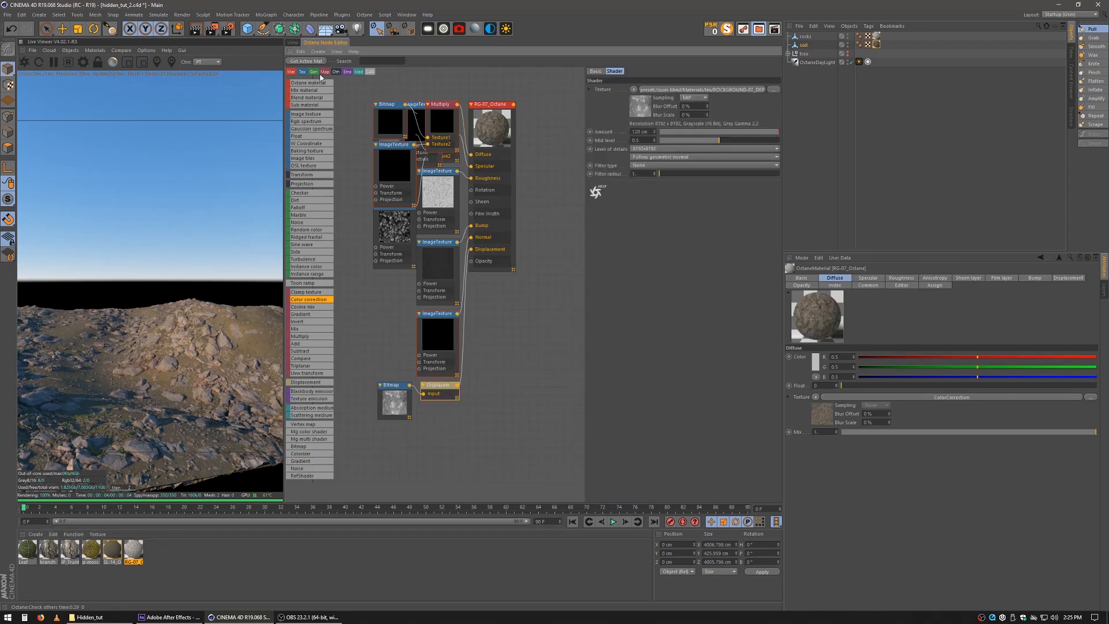
{"action": "left_click", "coordinate": [295, 42]}
Add an Octane camera that keeps the current framing of the ground.
{"action": "left_click", "coordinate": [459, 29]}
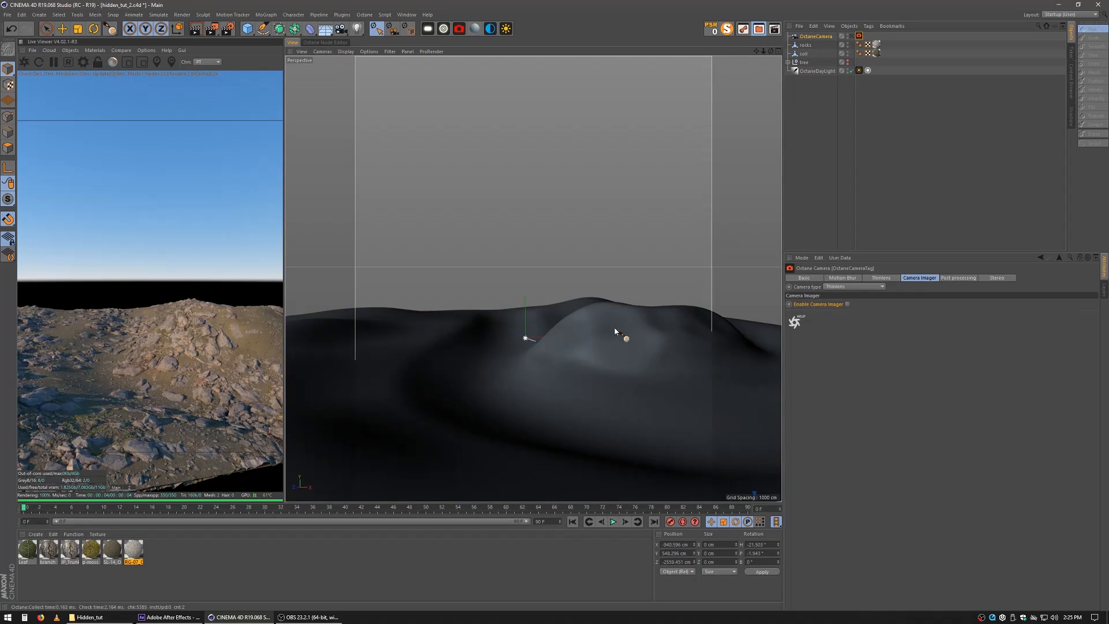
{"action": "right_click_drag", "start_coordinate": [615, 328], "coordinate": [720, 331], "text": "alt"}
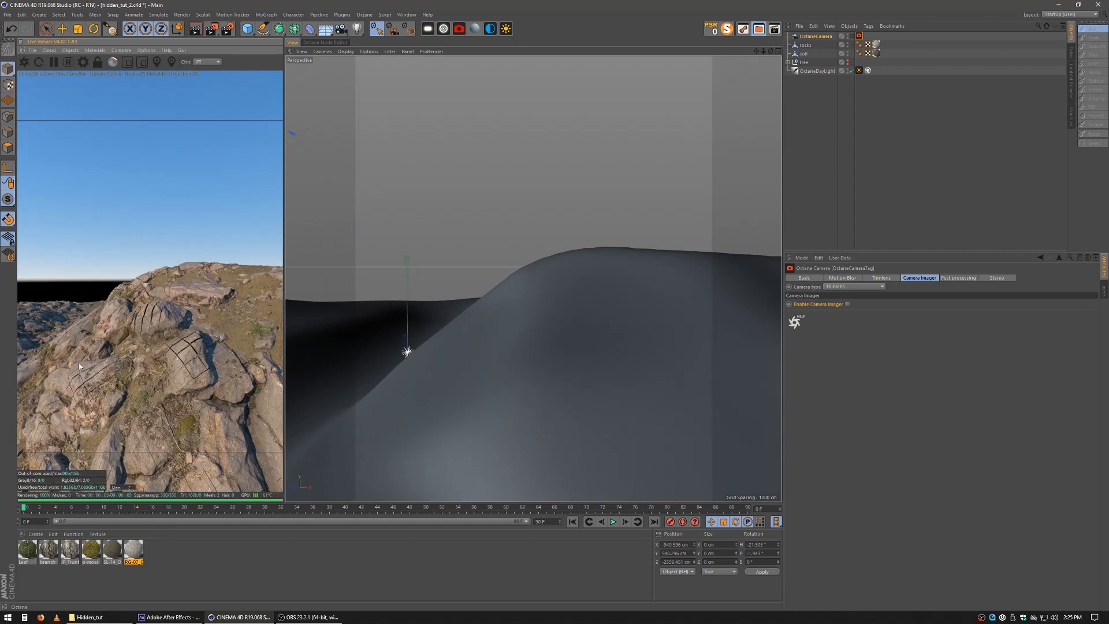
Set the RG-07_Octane displacement to "Follow smoothed normal" and switch the view to the Octane camera.
{"action": "left_click", "coordinate": [311, 43]}
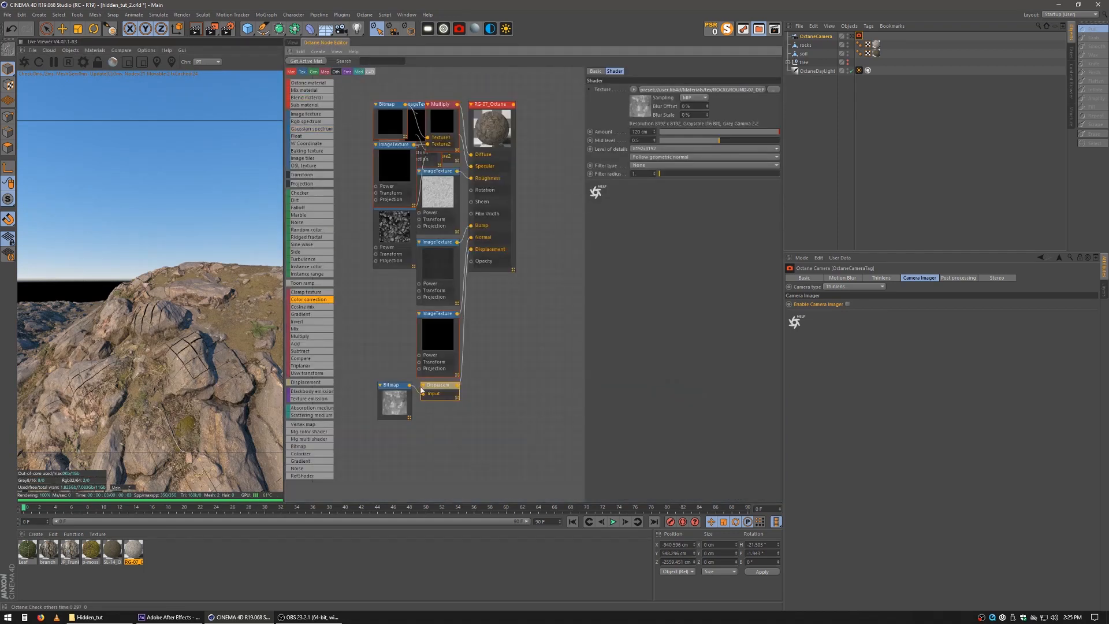
{"action": "left_click", "coordinate": [655, 157]}
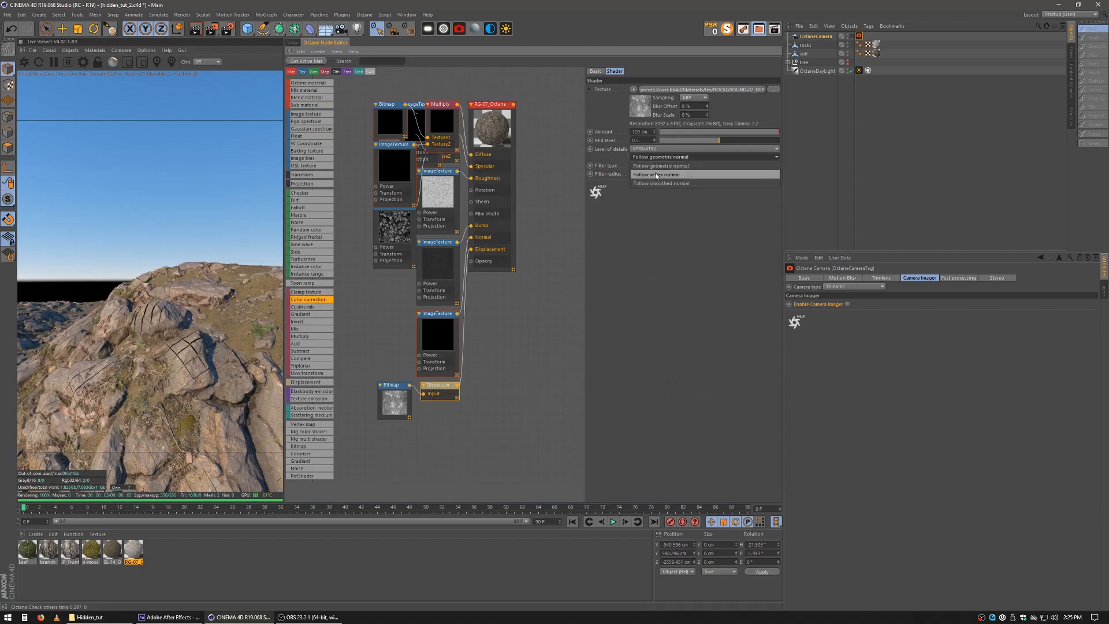
{"action": "left_click", "coordinate": [657, 184]}
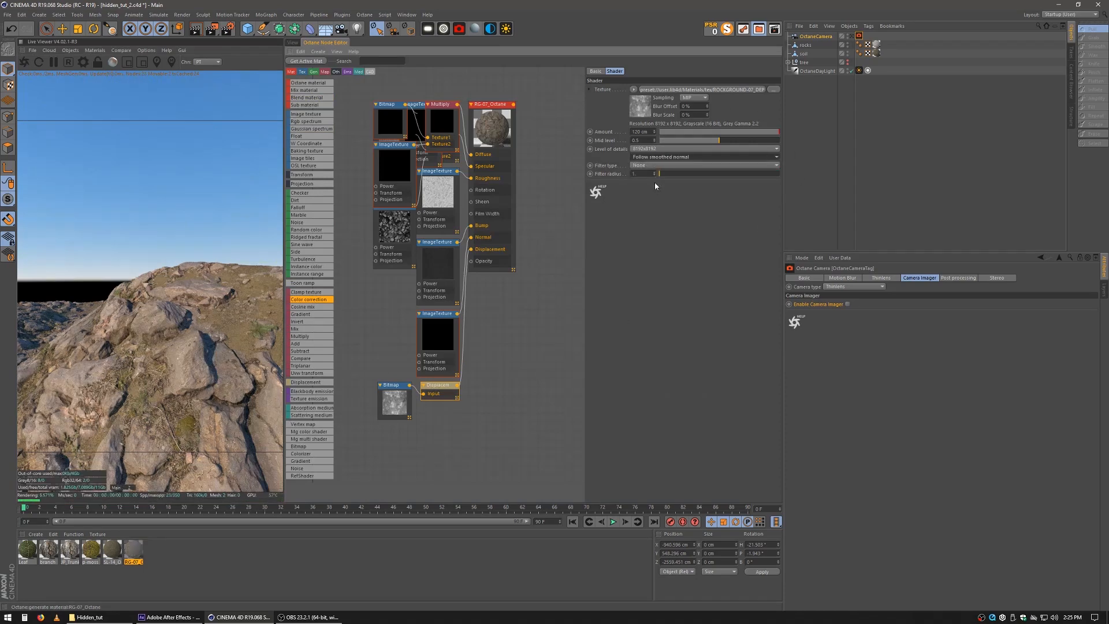
{"action": "left_click", "coordinate": [294, 43]}
{"action": "left_click_drag", "start_coordinate": [539, 392], "coordinate": [489, 409], "text": "alt"}
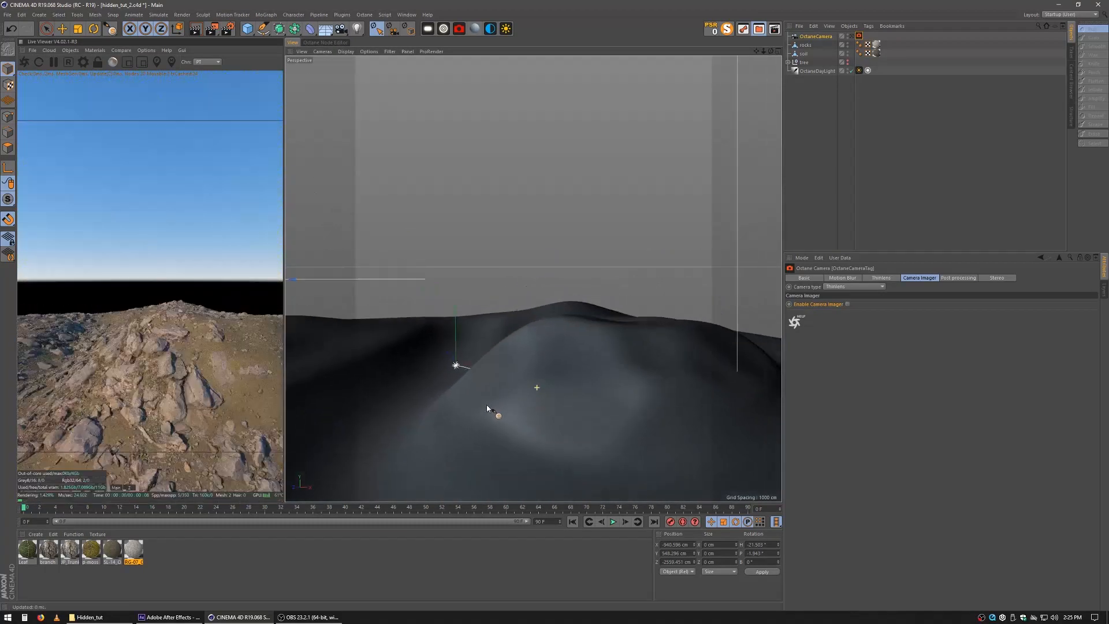
{"action": "left_click", "coordinate": [851, 36]}
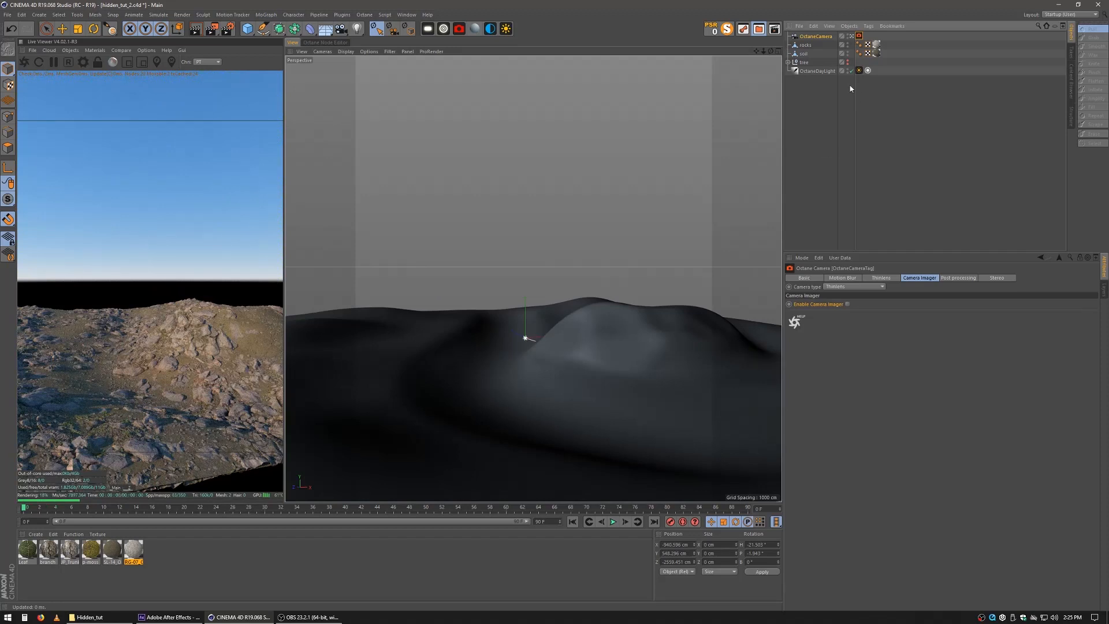
Raise the soil object's surface along the lower slope of the mound with Pull brush strokes.
{"action": "left_click", "coordinate": [803, 53]}
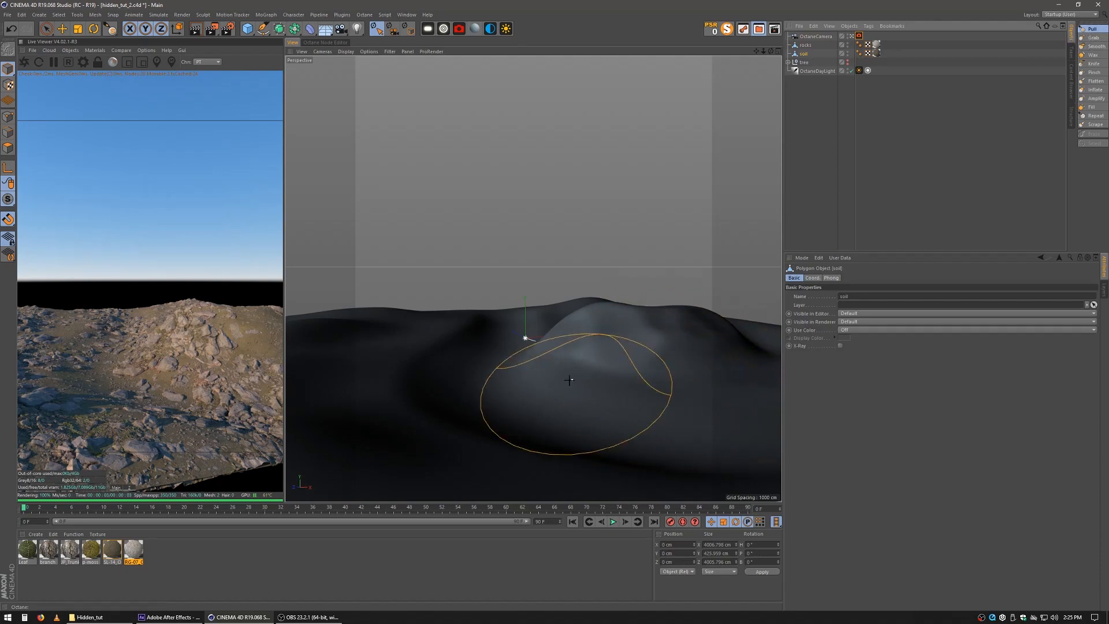
{"action": "left_click_drag", "start_coordinate": [529, 403], "coordinate": [634, 436]}
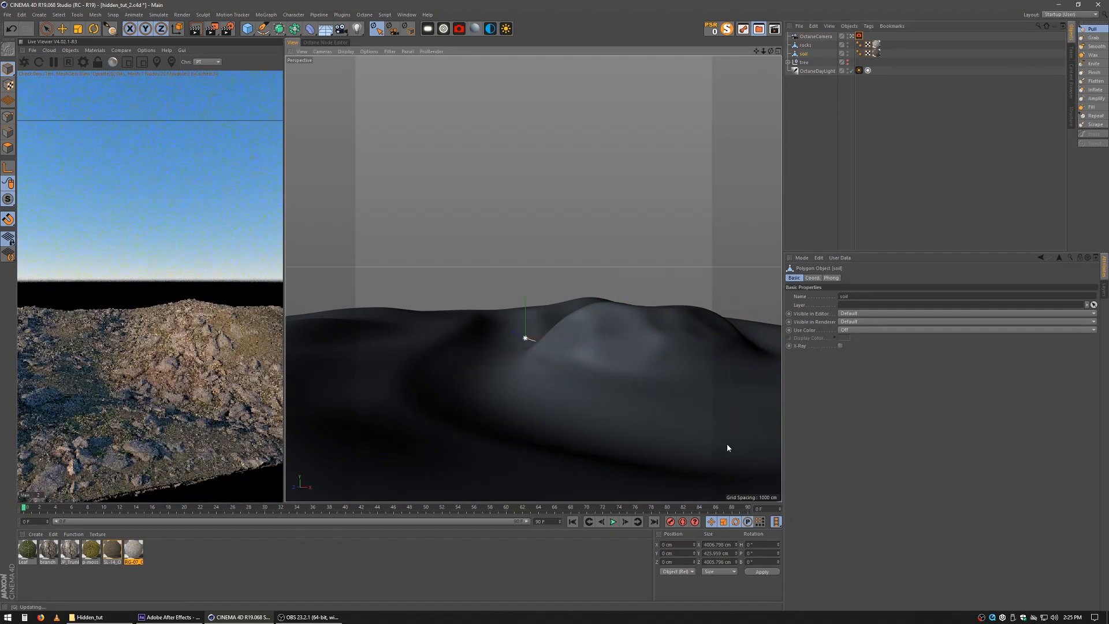
{"action": "left_click", "coordinate": [801, 46]}
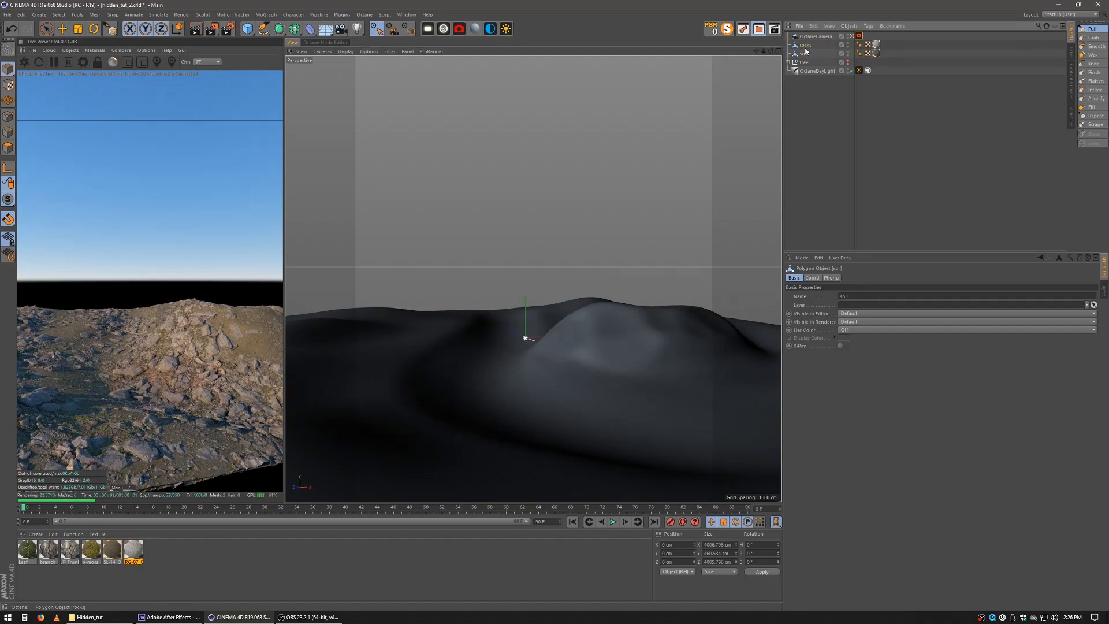
{"action": "key", "text": "ctrl+z"}
{"action": "key", "text": "ctrl+z"}
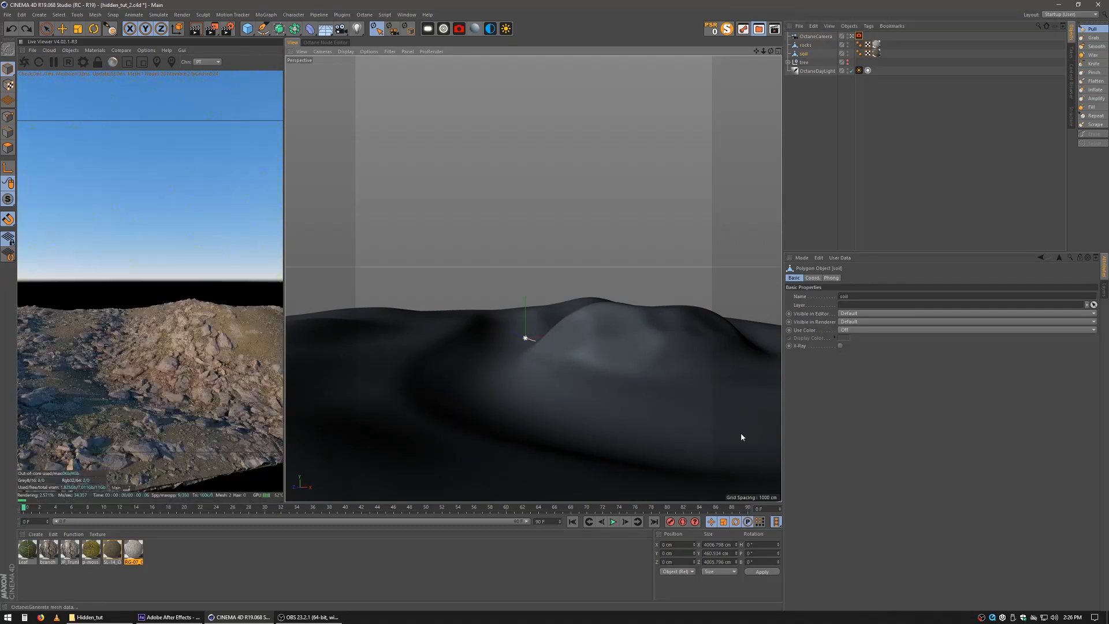
{"action": "left_click_drag", "start_coordinate": [637, 401], "coordinate": [650, 387]}
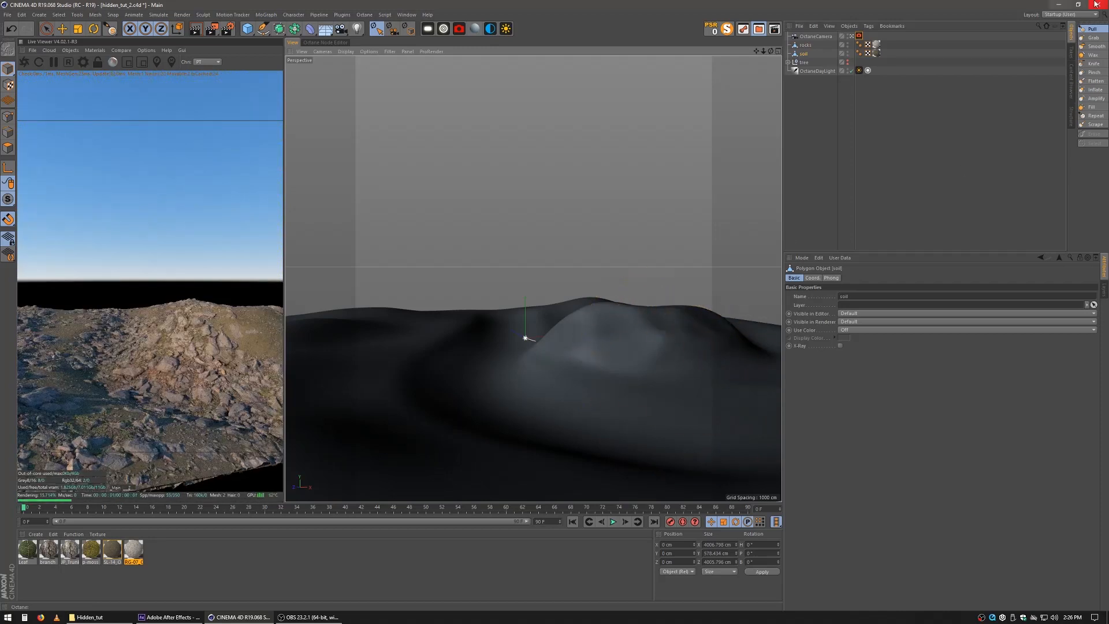
Soften the soil object's surface on and around the mound with a resized Smooth brush, and deselect the object.
{"action": "left_click", "coordinate": [1095, 47]}
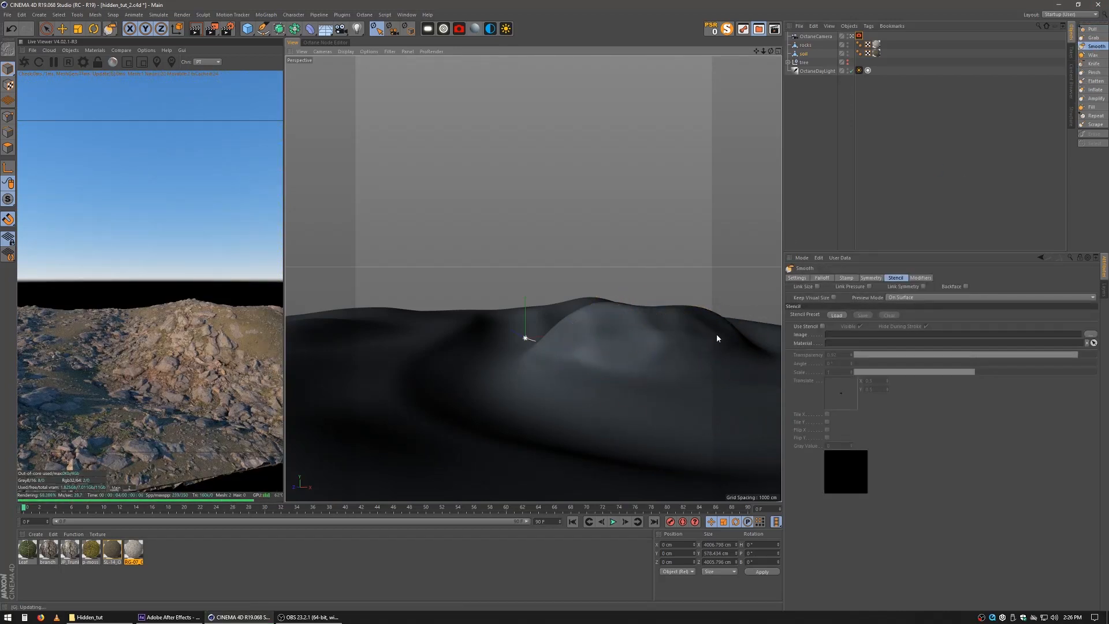
{"action": "mouse_move", "coordinate": [717, 338]}
{"action": "left_mouse_down"}
{"action": "mouse_move", "coordinate": [626, 334]}
{"action": "mouse_move", "coordinate": [697, 334]}
{"action": "mouse_move", "coordinate": [654, 340]}
{"action": "mouse_move", "coordinate": [599, 371]}
{"action": "mouse_move", "coordinate": [669, 388]}
{"action": "mouse_move", "coordinate": [602, 435]}
{"action": "mouse_move", "coordinate": [631, 442]}
{"action": "mouse_move", "coordinate": [446, 384]}
{"action": "mouse_move", "coordinate": [443, 367]}
{"action": "mouse_move", "coordinate": [471, 384]}
{"action": "left_mouse_up"}
{"action": "mouse_move", "coordinate": [483, 384]}
{"action": "middle_mouse_down"}
{"action": "mouse_move", "coordinate": [484, 372]}
{"action": "mouse_move", "coordinate": [510, 373]}
{"action": "middle_mouse_up"}
{"action": "mouse_move", "coordinate": [517, 327]}
{"action": "left_mouse_down"}
{"action": "mouse_move", "coordinate": [480, 391]}
{"action": "mouse_move", "coordinate": [698, 426]}
{"action": "mouse_move", "coordinate": [604, 366]}
{"action": "mouse_move", "coordinate": [665, 371]}
{"action": "mouse_move", "coordinate": [582, 346]}
{"action": "mouse_move", "coordinate": [533, 359]}
{"action": "left_mouse_up"}
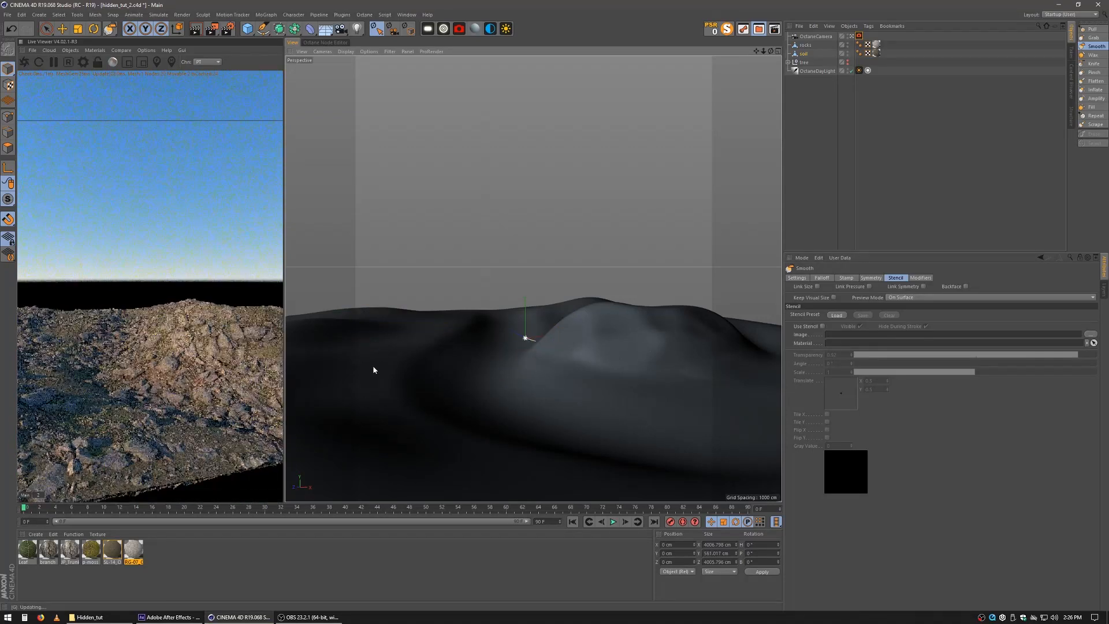
{"action": "left_click_drag", "start_coordinate": [592, 453], "coordinate": [575, 443]}
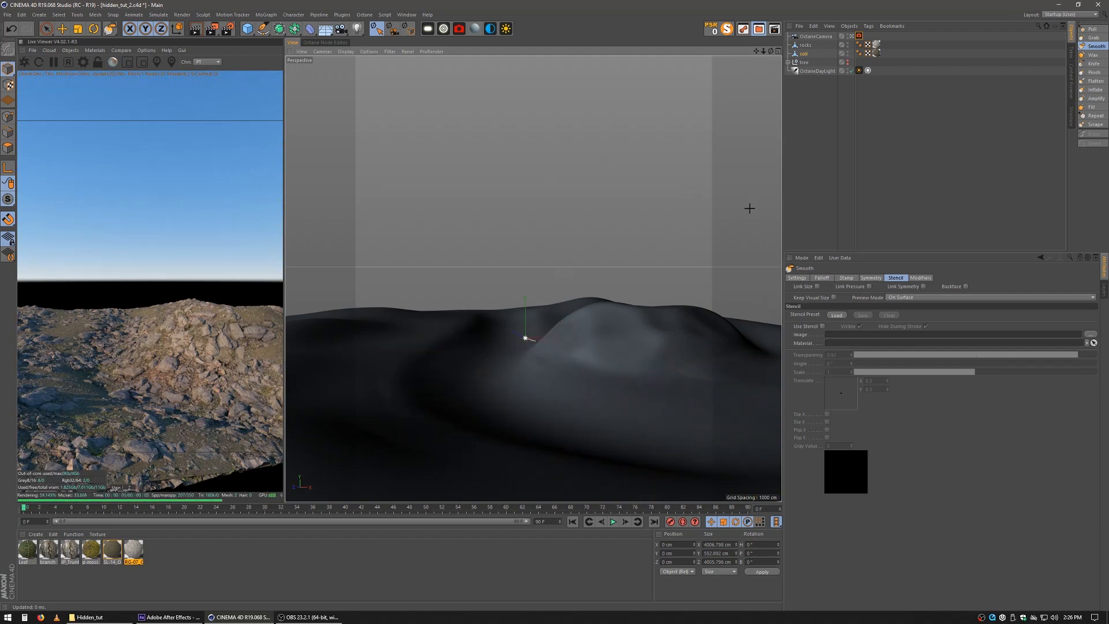
{"action": "left_click", "coordinate": [810, 89]}
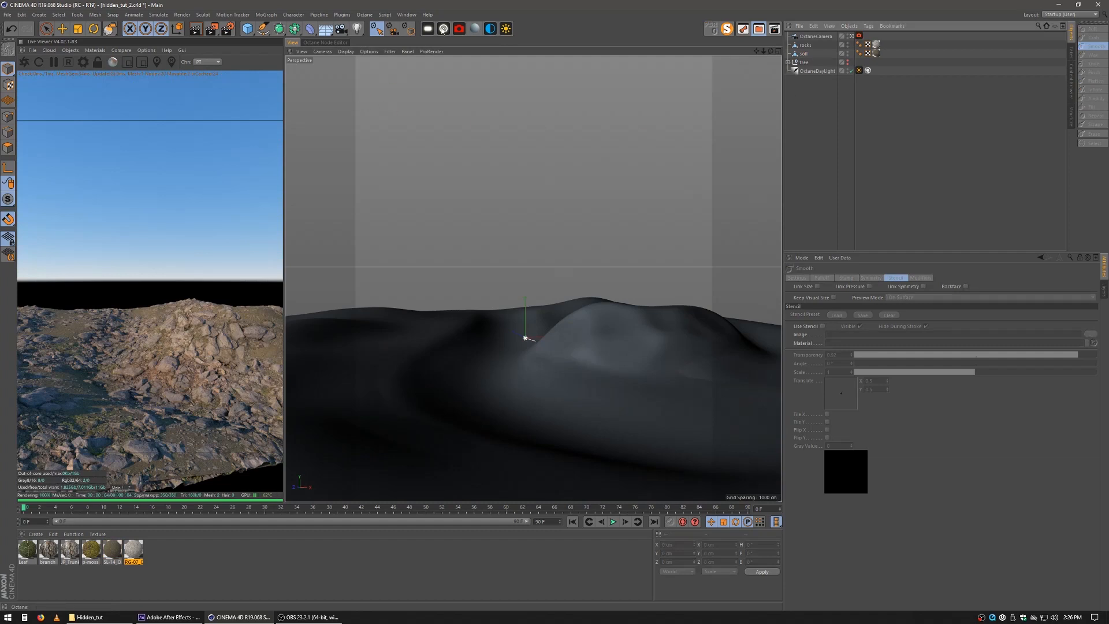
Add a disc primitive and scale it up uniformly to about 6,800 cm across so it spans the whole terrain.
{"action": "left_click", "coordinate": [252, 29]}
{"action": "left_click", "coordinate": [293, 55]}
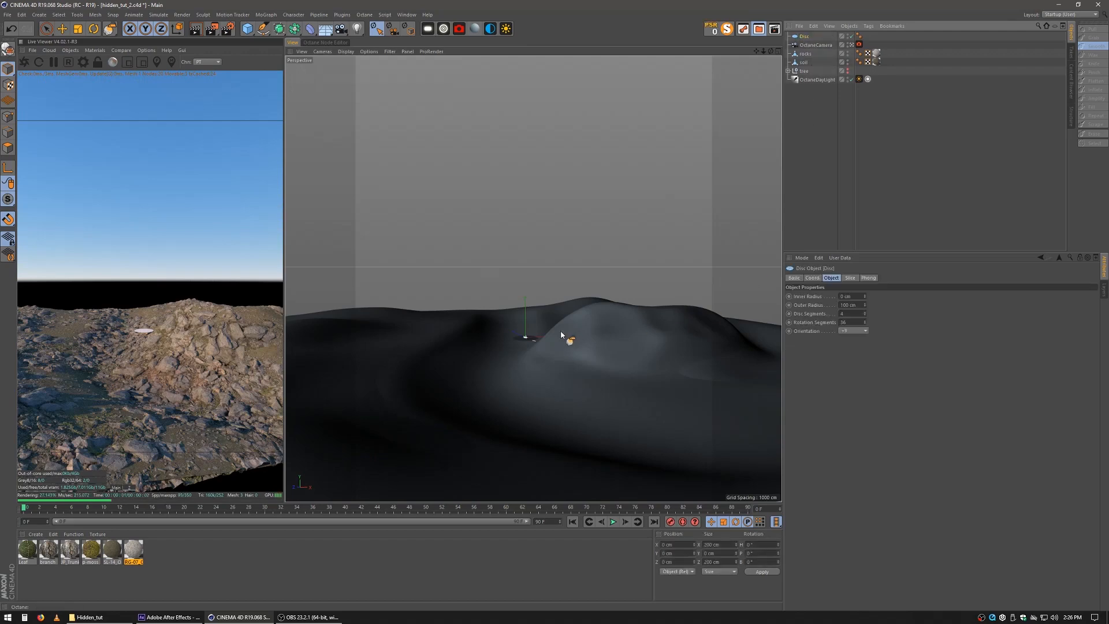
{"action": "key", "text": "t"}
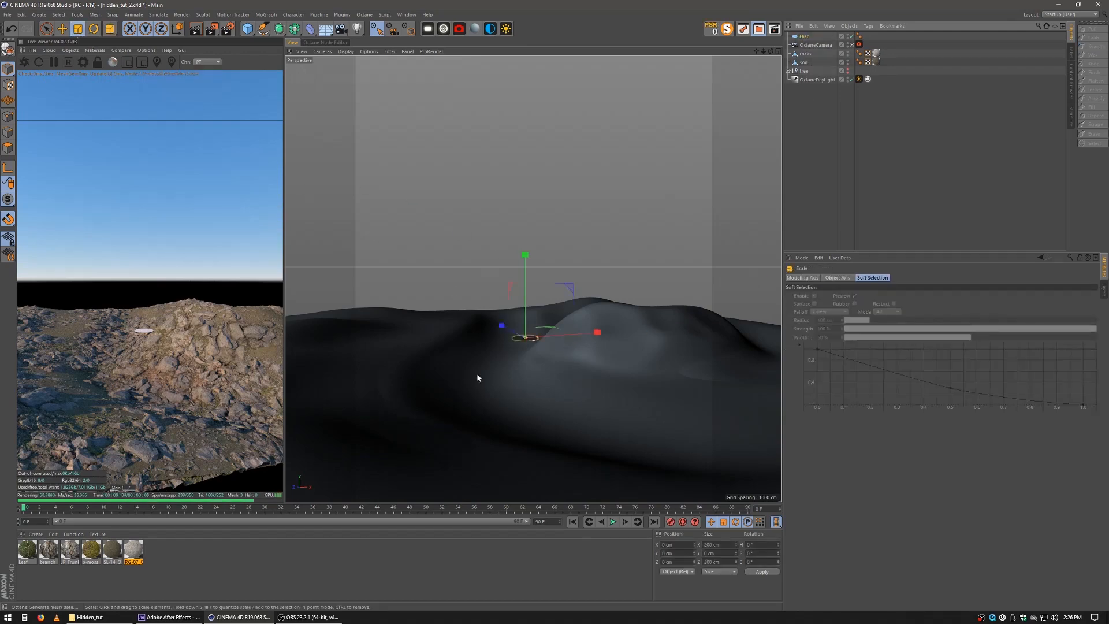
{"action": "left_click_drag", "start_coordinate": [477, 373], "coordinate": [857, 313]}
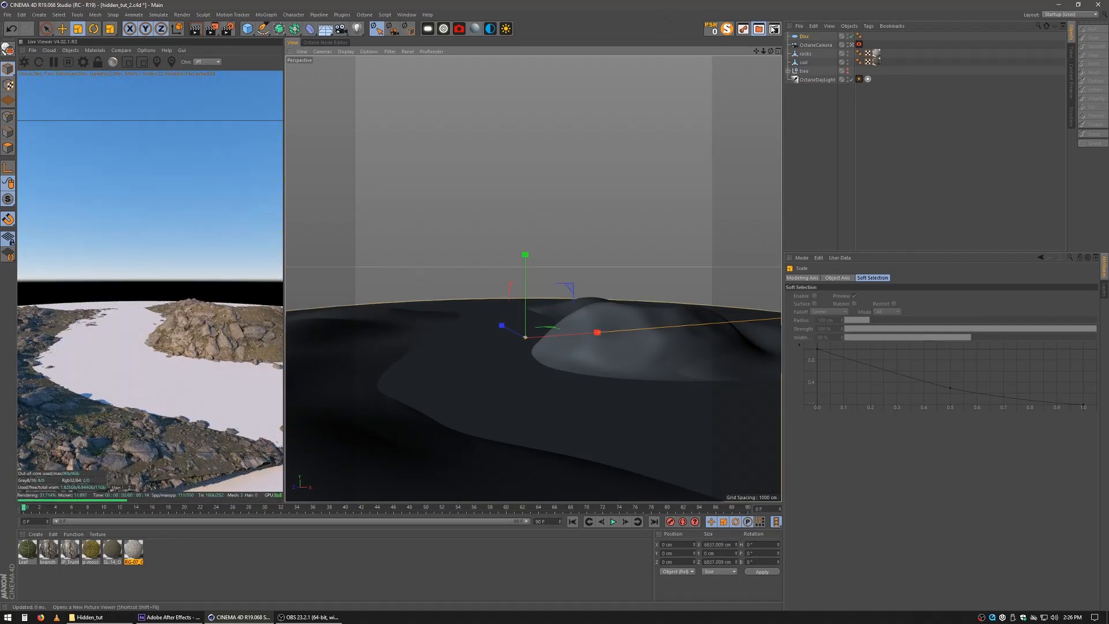
Load the Water material from the saved user material presets into the scene's materials.
{"action": "left_click", "coordinate": [760, 29]}
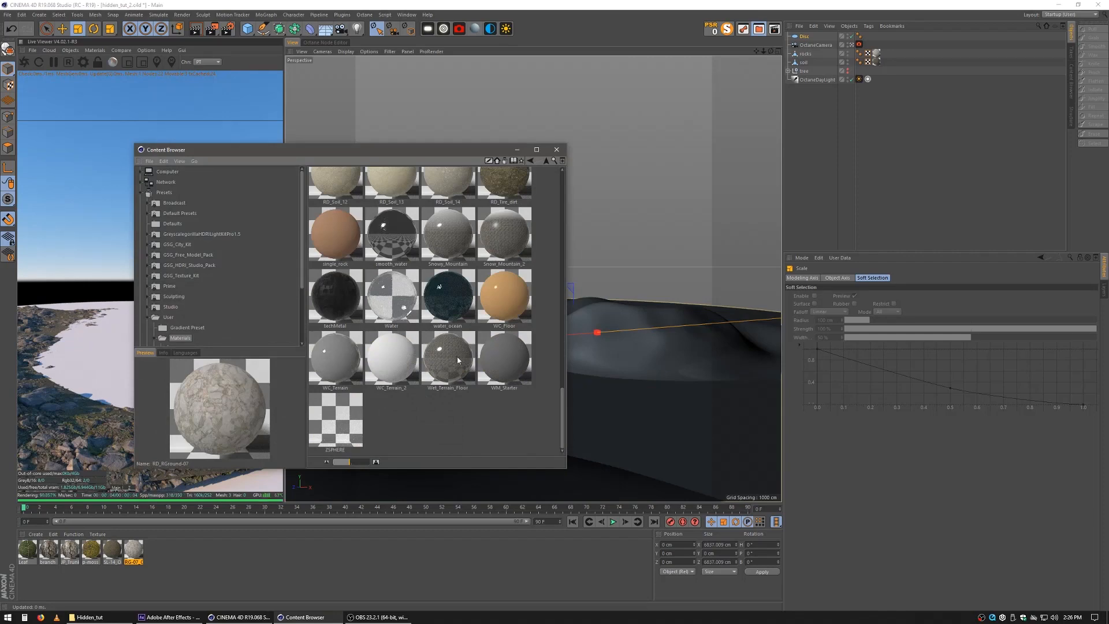
{"action": "left_click_drag", "start_coordinate": [231, 529], "coordinate": [236, 554]}
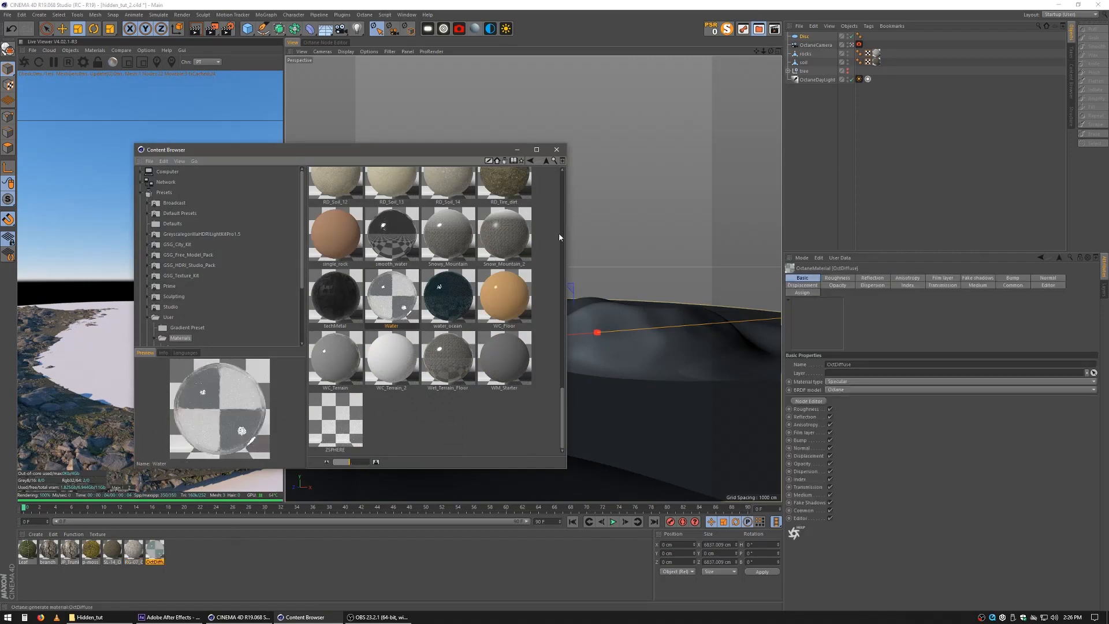
{"action": "left_click", "coordinate": [557, 150]}
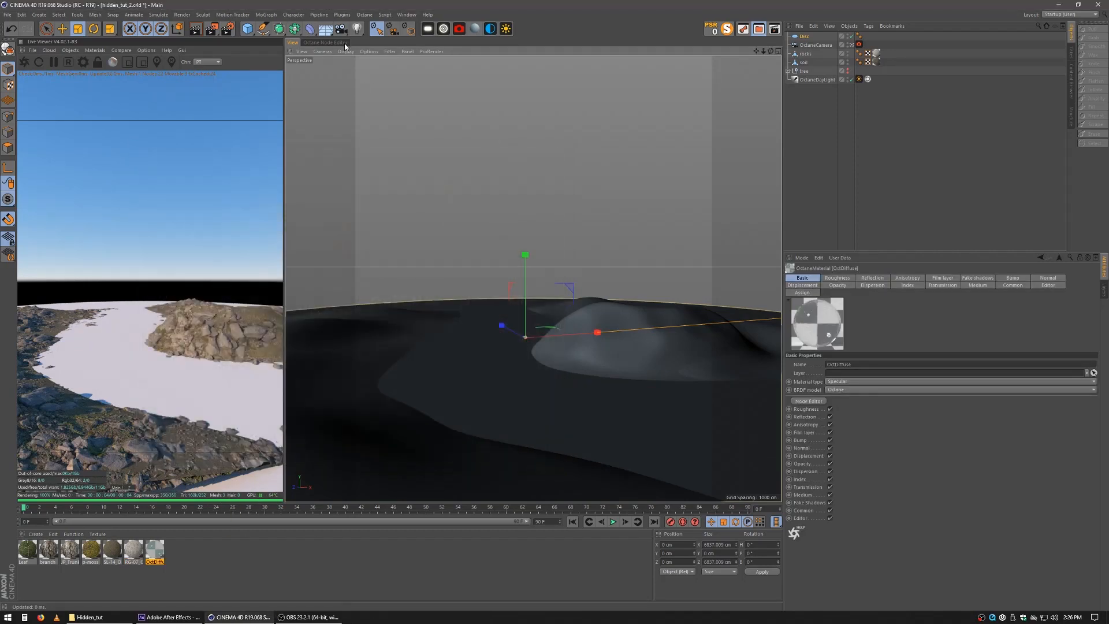
Open the water material's node graph, space out its nodes, and examine the bump noise, transform, RGB spectrum and Scattering Medium settings.
{"action": "left_click", "coordinate": [325, 42]}
{"action": "left_click", "coordinate": [161, 551]}
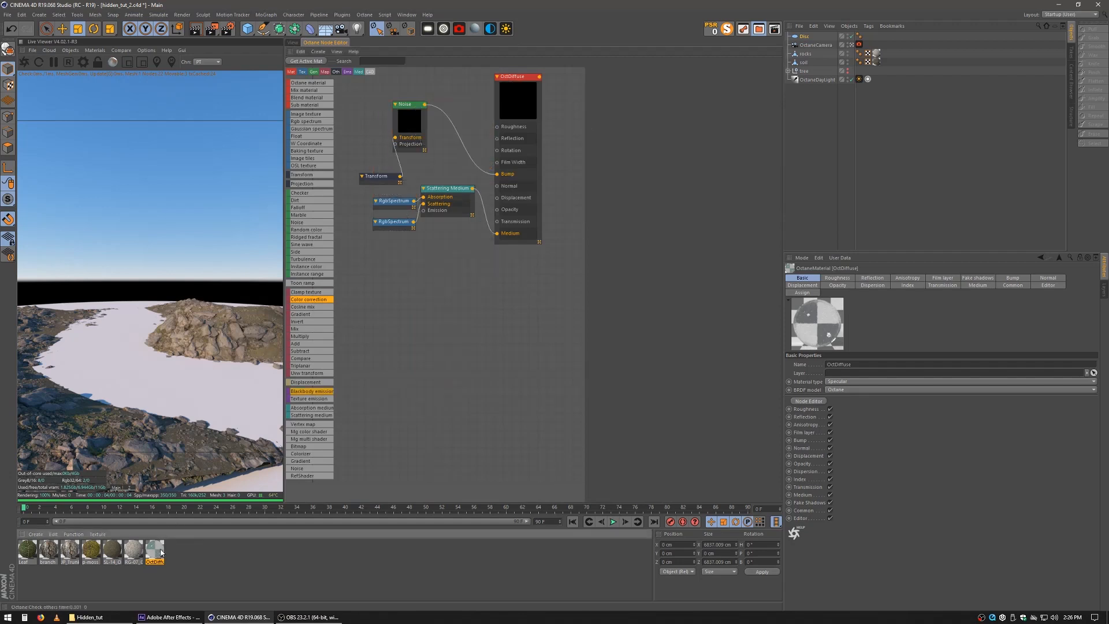
{"action": "left_click_drag", "start_coordinate": [404, 188], "coordinate": [451, 269]}
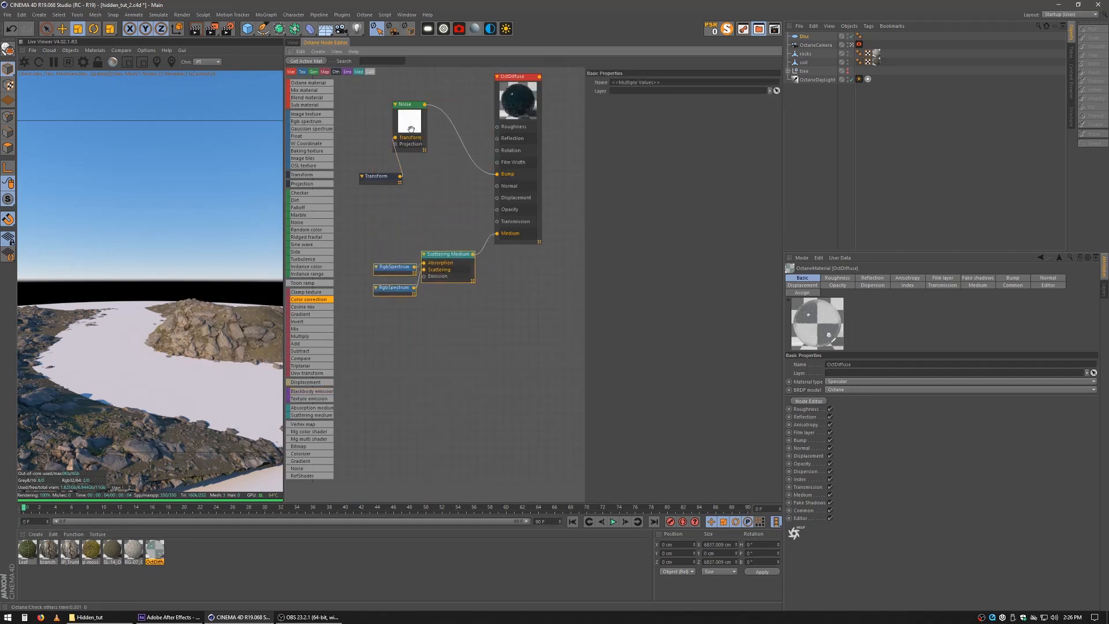
{"action": "left_click_drag", "start_coordinate": [411, 128], "coordinate": [436, 171]}
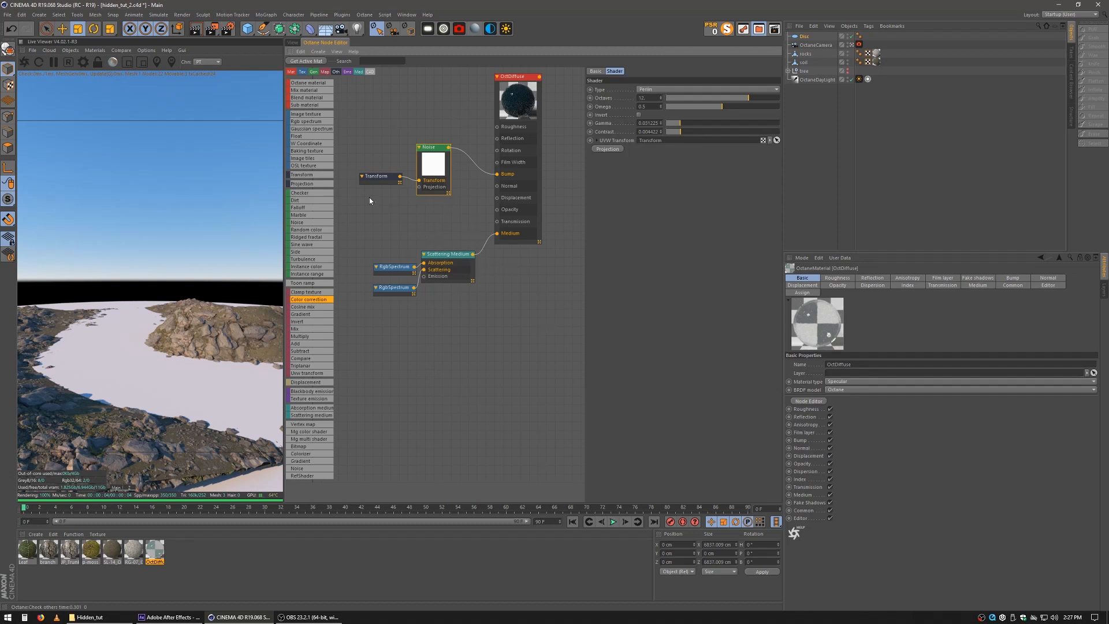
{"action": "left_click", "coordinate": [380, 178]}
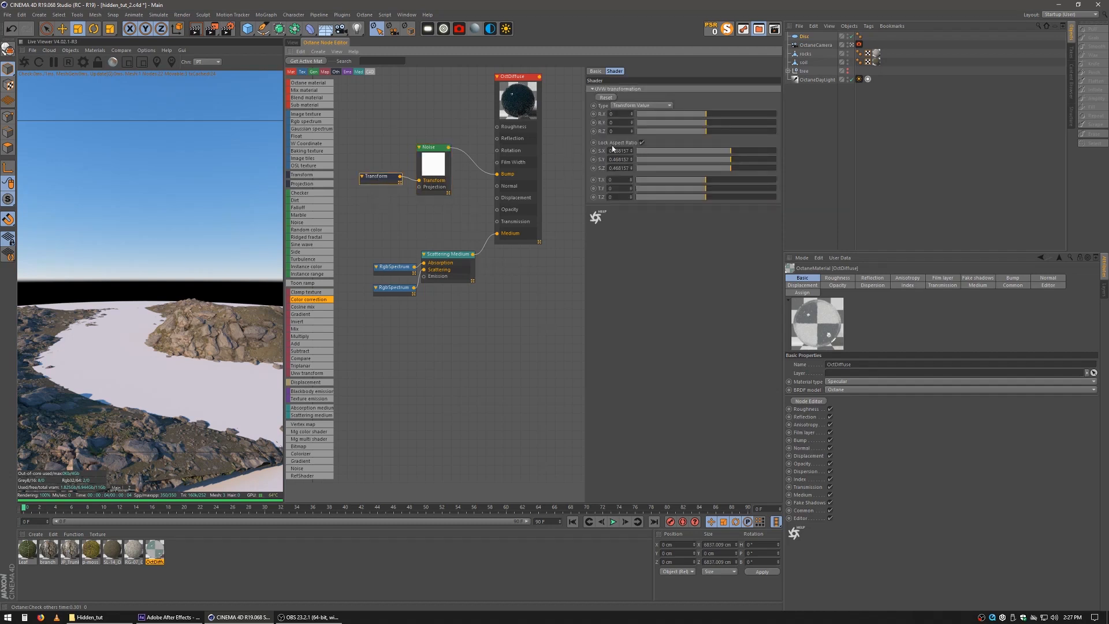
{"action": "left_click_drag", "start_coordinate": [395, 314], "coordinate": [395, 312]}
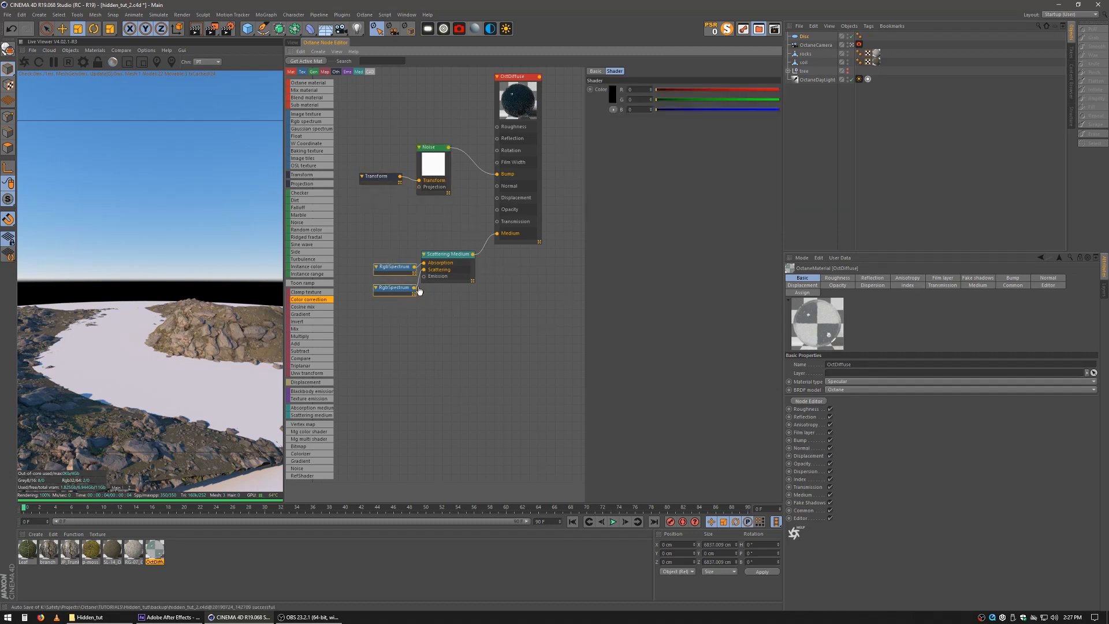
{"action": "left_click", "coordinate": [439, 266]}
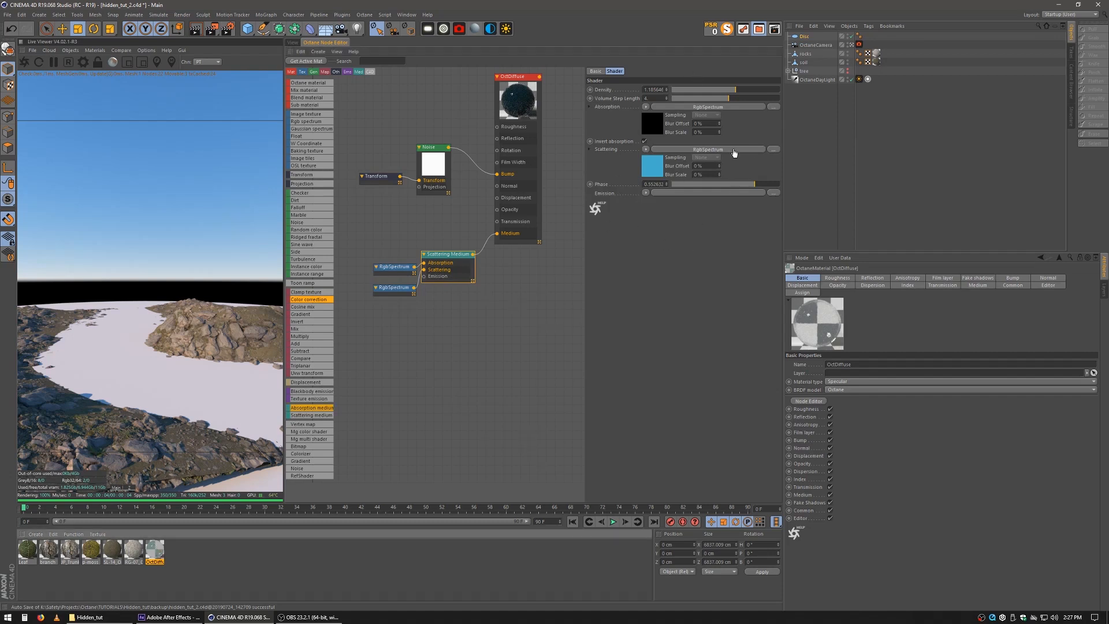
Apply the water material to the disc and lower the disc to about -28 cm in Y to set the water level.
{"action": "left_click_drag", "start_coordinate": [805, 39], "coordinate": [806, 37]}
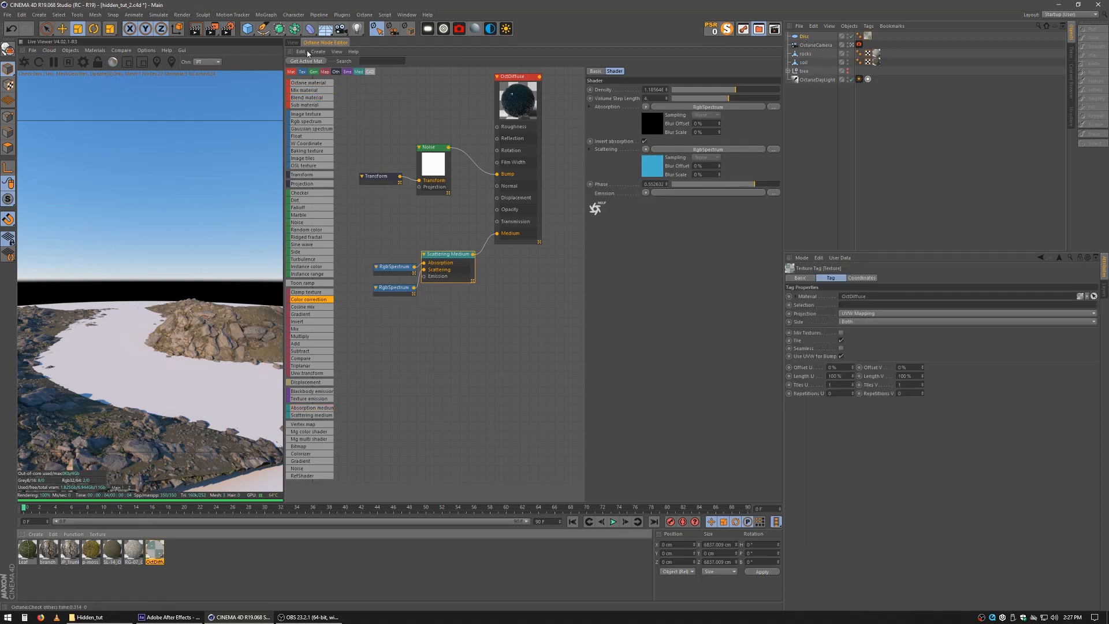
{"action": "left_click", "coordinate": [293, 42]}
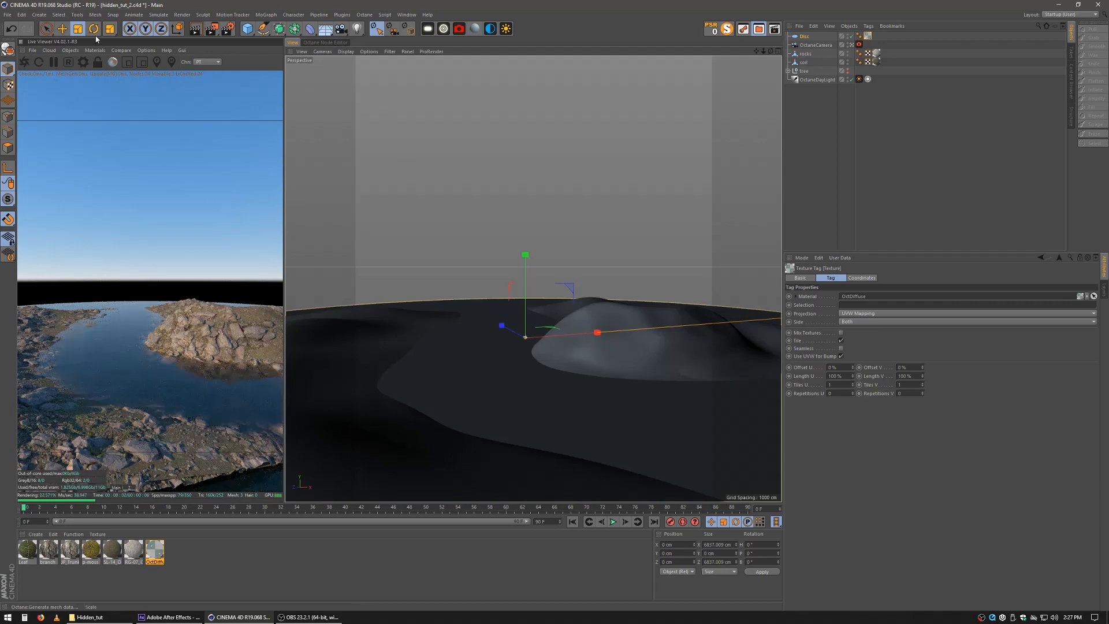
{"action": "left_click", "coordinate": [64, 30]}
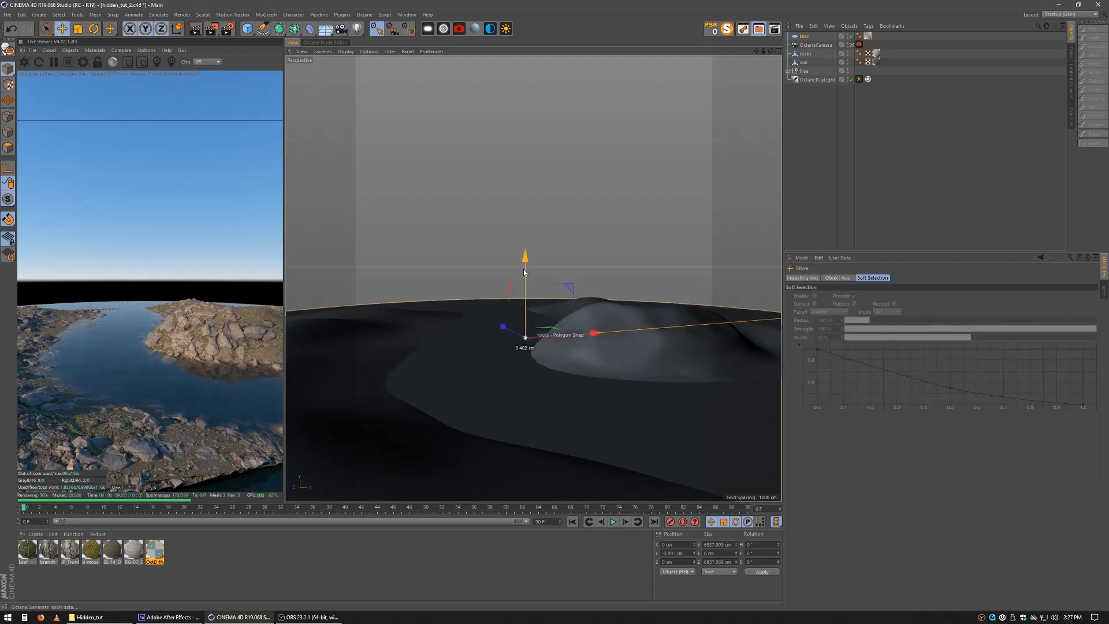
{"action": "left_click_drag", "start_coordinate": [524, 269], "coordinate": [525, 274]}
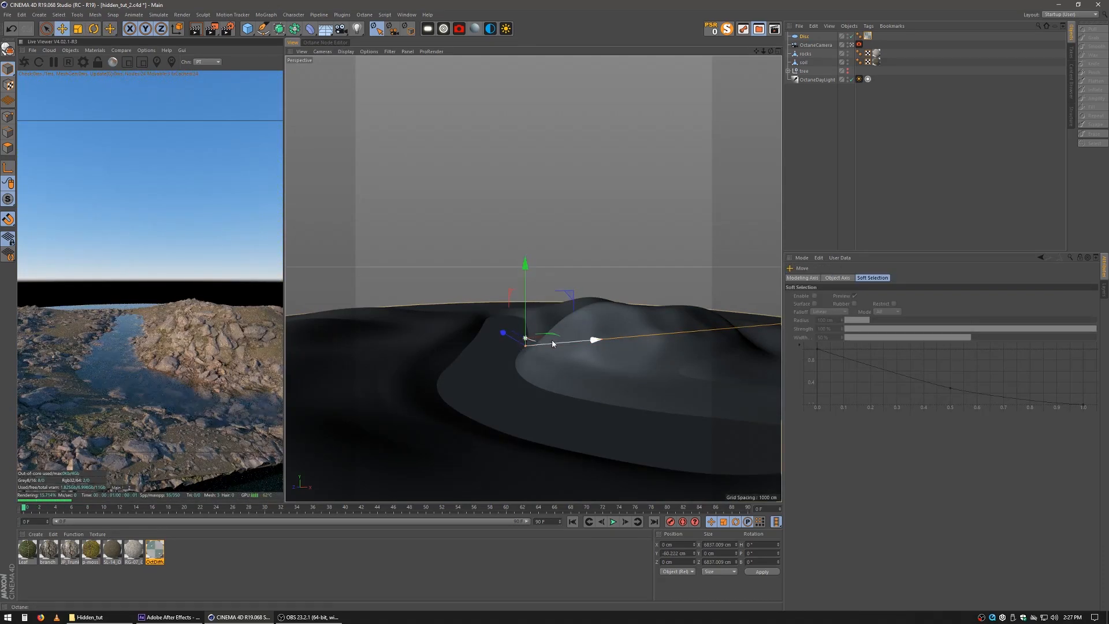
{"action": "mouse_move", "coordinate": [525, 303]}
{"action": "left_mouse_down"}
{"action": "mouse_move", "coordinate": [525, 279]}
{"action": "mouse_move", "coordinate": [527, 292]}
{"action": "left_mouse_up"}
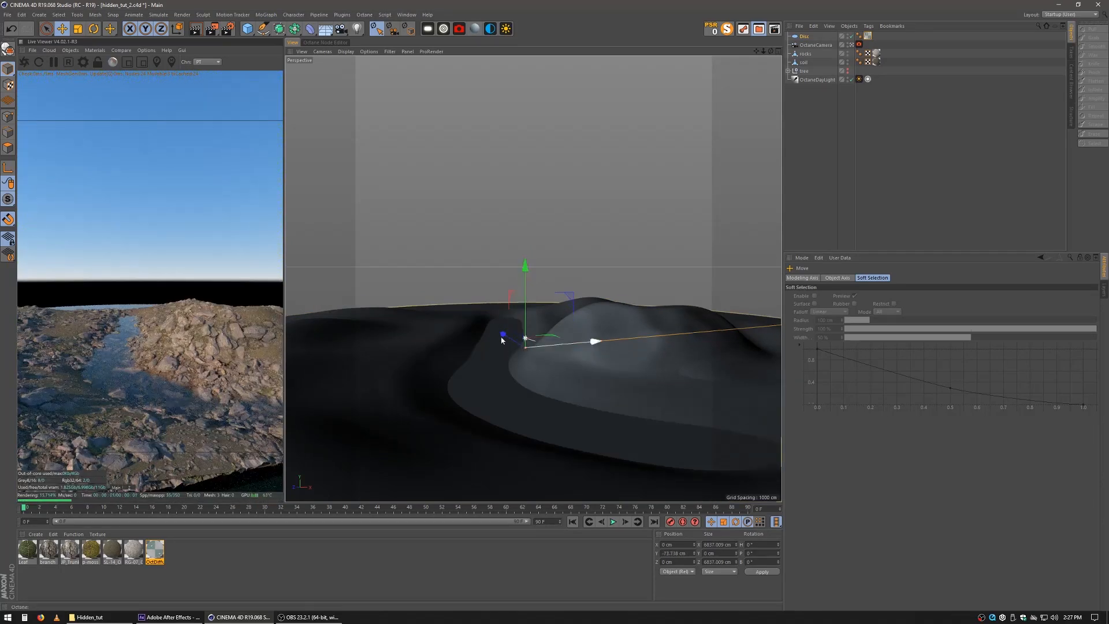
{"action": "left_click_drag", "start_coordinate": [8, 219], "coordinate": [33, 234]}
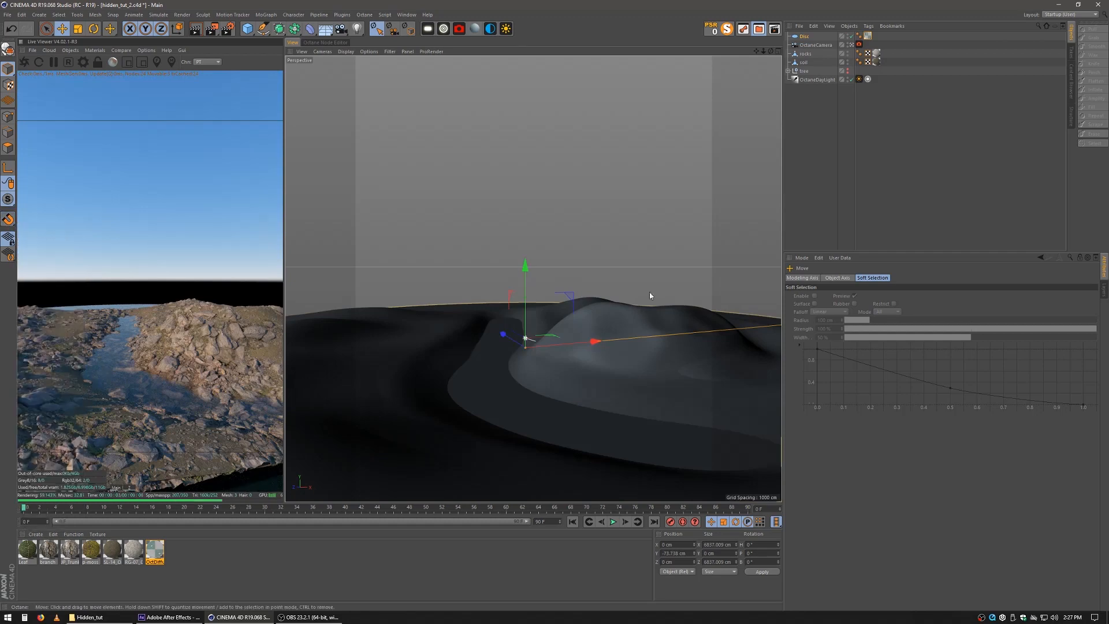
{"action": "left_click_drag", "start_coordinate": [525, 299], "coordinate": [525, 287]}
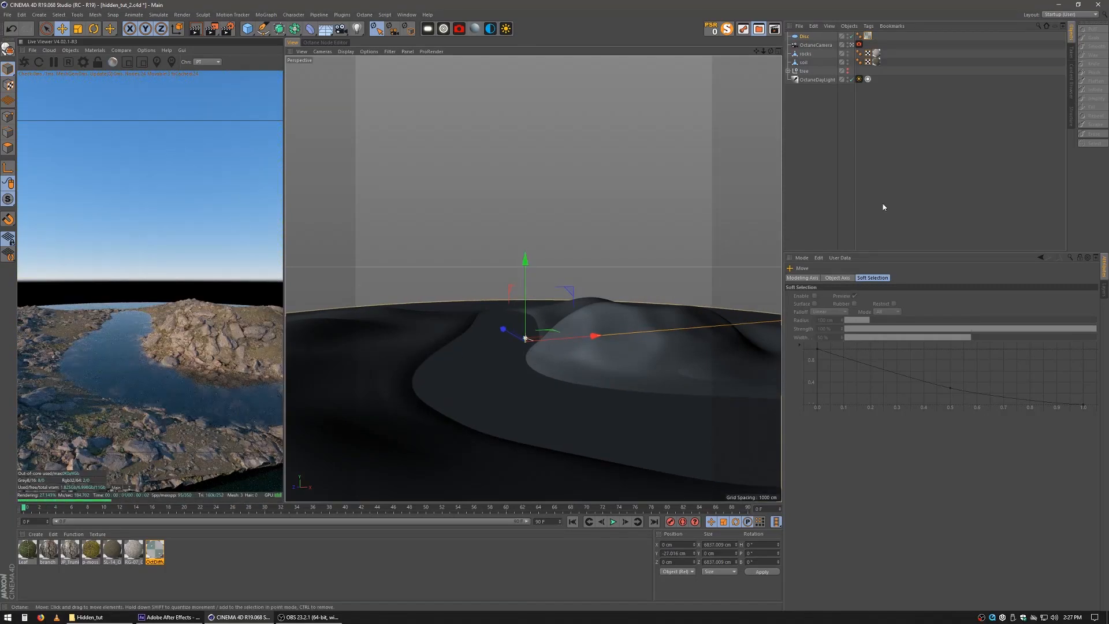
Build up irregular edges on the soil object along the mound's foot and the opposite shoreline with Wax brush strokes.
{"action": "left_click", "coordinate": [805, 61]}
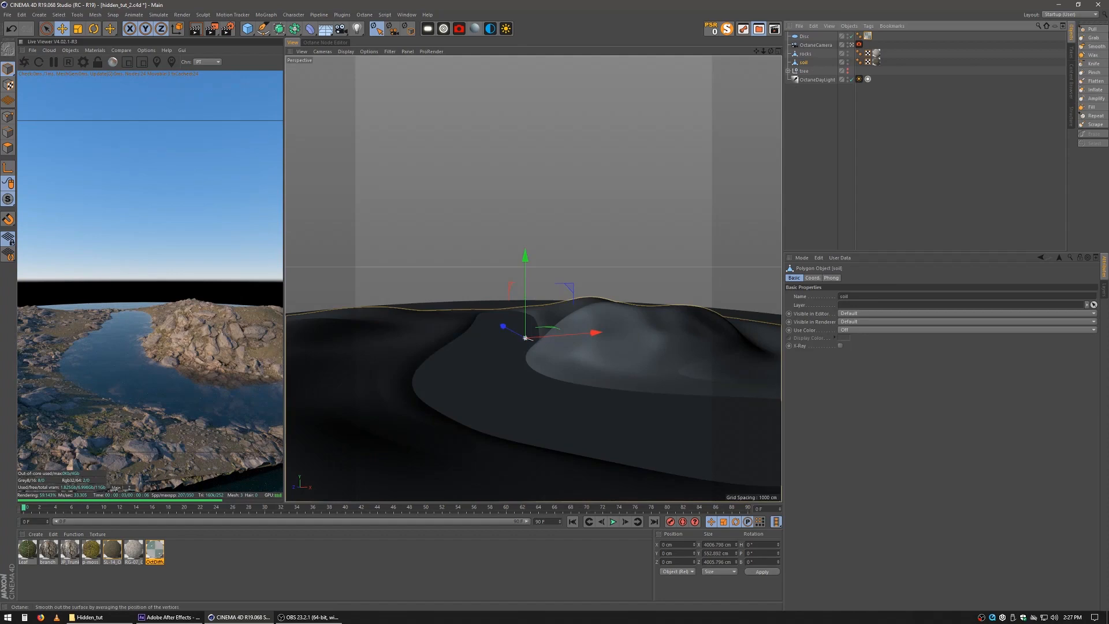
{"action": "left_click", "coordinate": [1095, 82]}
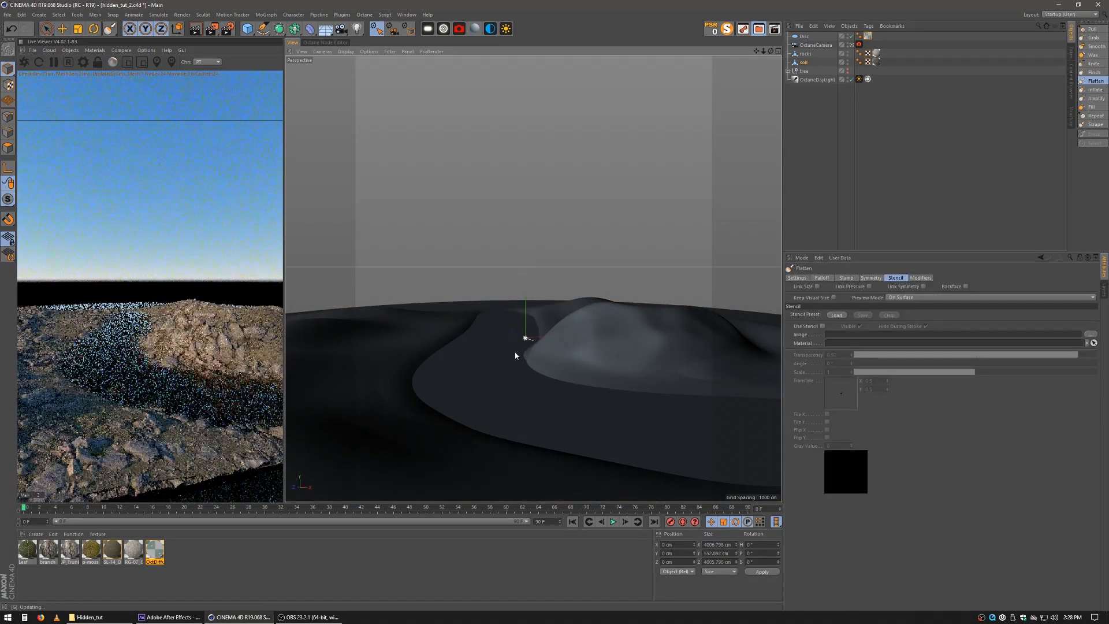
{"action": "left_click", "coordinate": [1096, 56]}
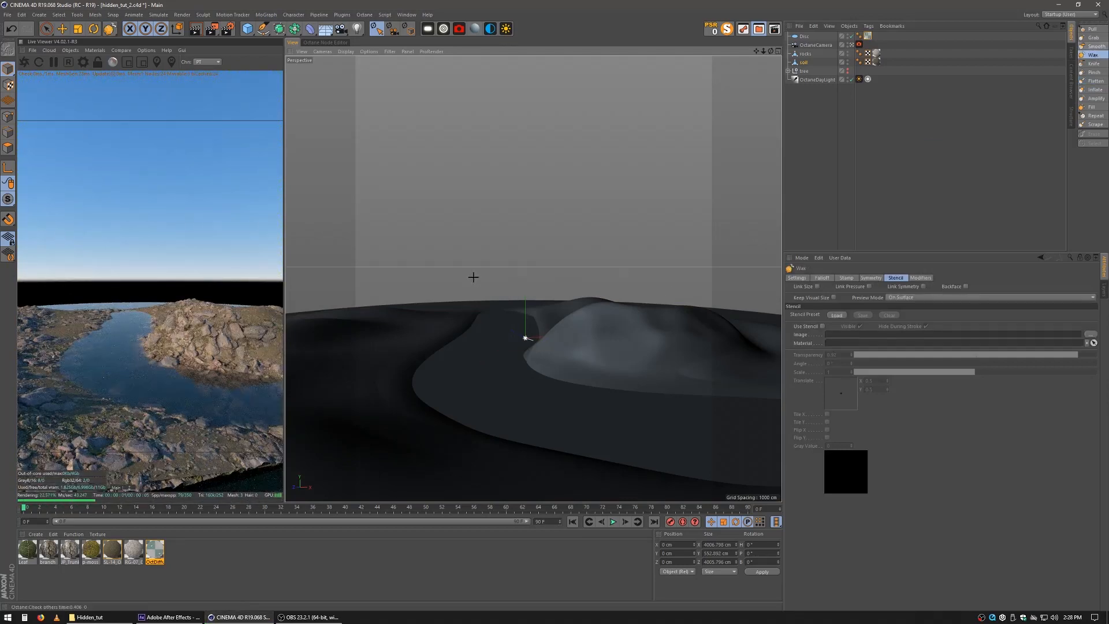
{"action": "left_click_drag", "start_coordinate": [519, 317], "coordinate": [526, 361]}
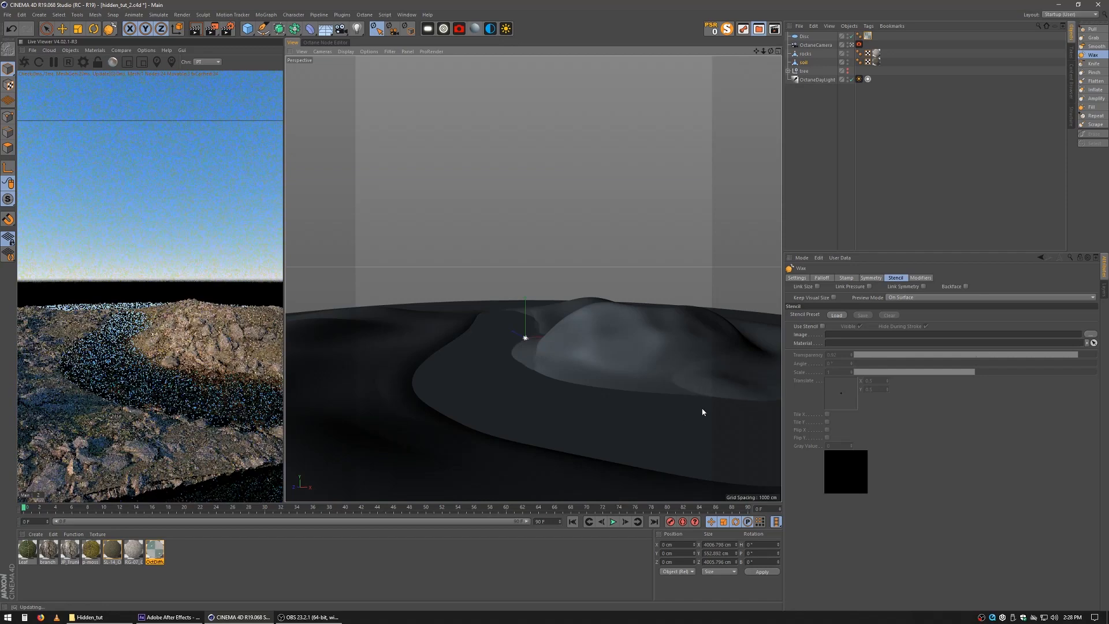
{"action": "middle_click_drag", "start_coordinate": [716, 411], "coordinate": [618, 400]}
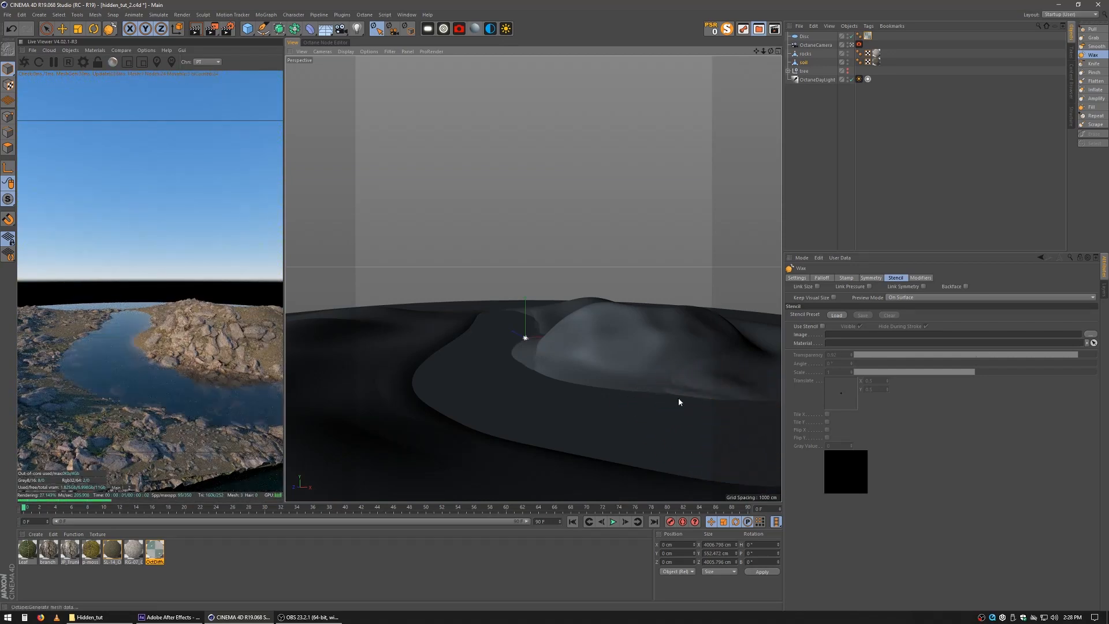
{"action": "mouse_move", "coordinate": [678, 399]}
{"action": "left_mouse_down"}
{"action": "mouse_move", "coordinate": [612, 393]}
{"action": "mouse_move", "coordinate": [522, 365]}
{"action": "left_mouse_up"}
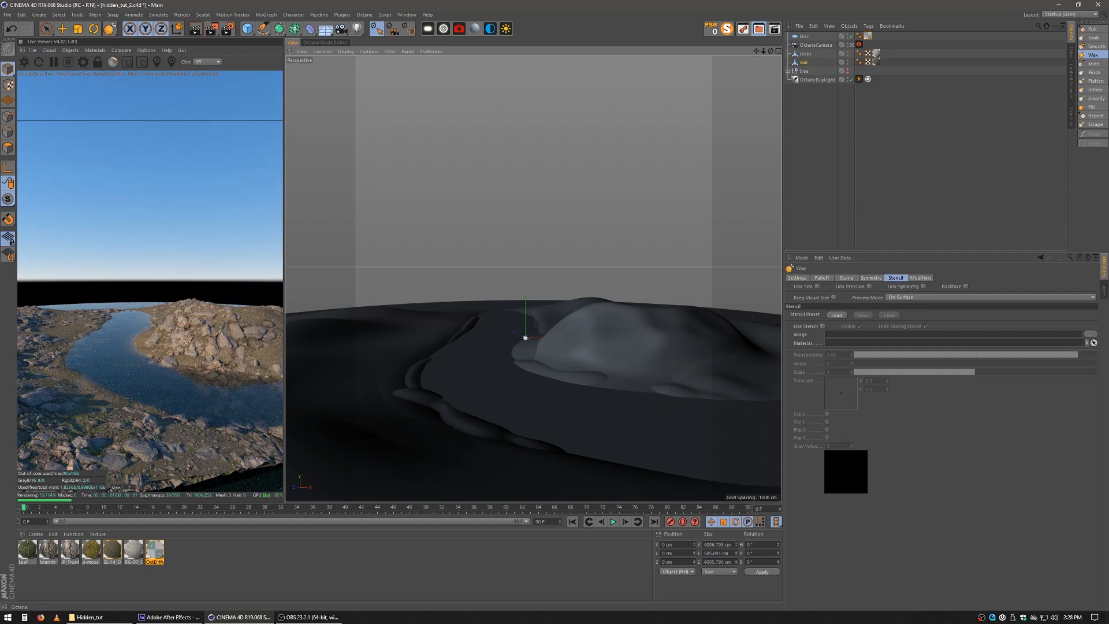
Raise small patches of the rocks object above the water near the mound's tip and the far bank with the Wax brush.
{"action": "left_click", "coordinate": [806, 54]}
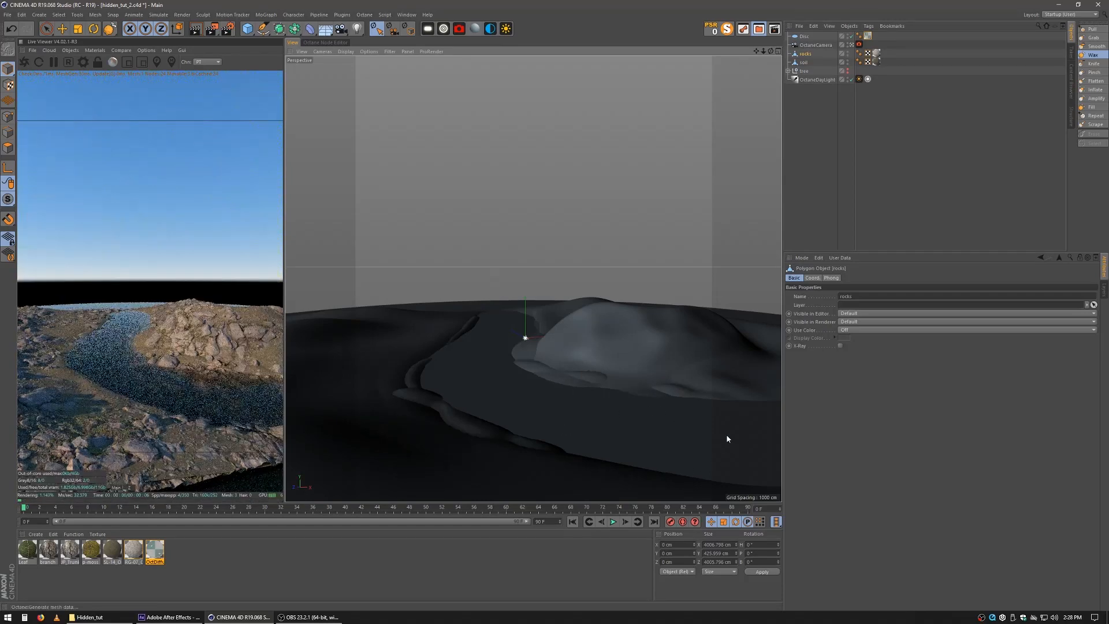
{"action": "left_click_drag", "start_coordinate": [698, 422], "coordinate": [660, 413]}
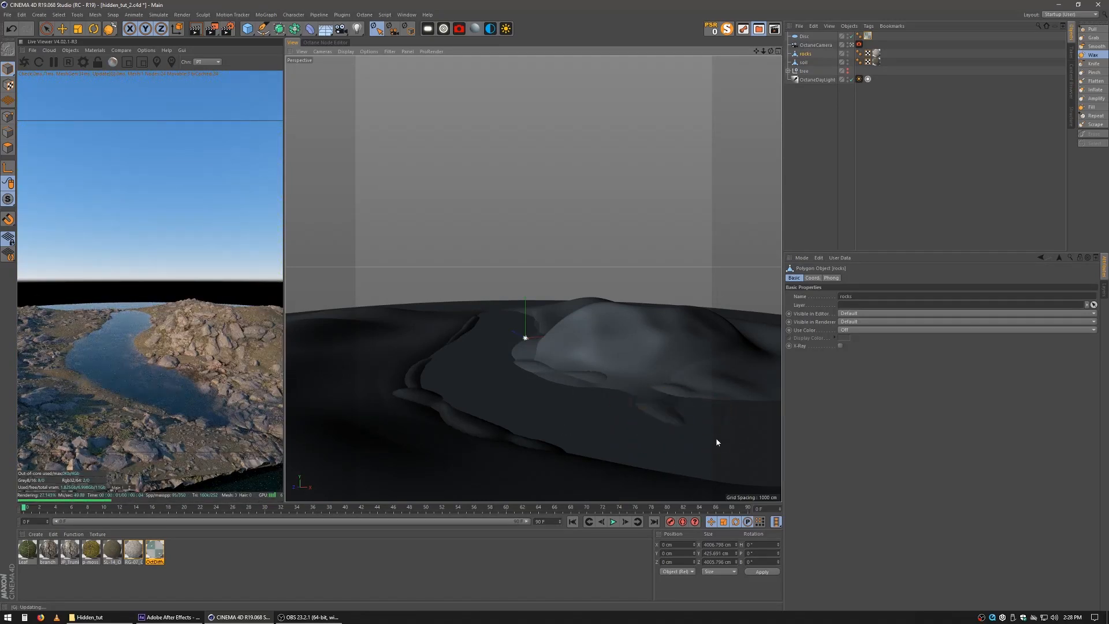
{"action": "key", "text": "ctrl+z"}
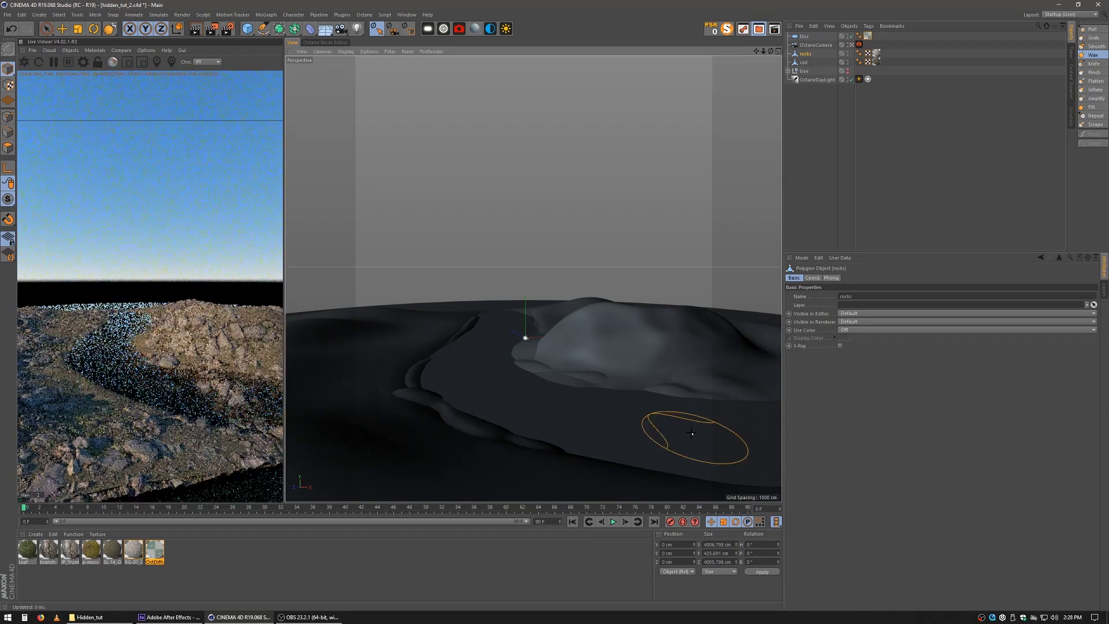
{"action": "left_click", "coordinate": [727, 412]}
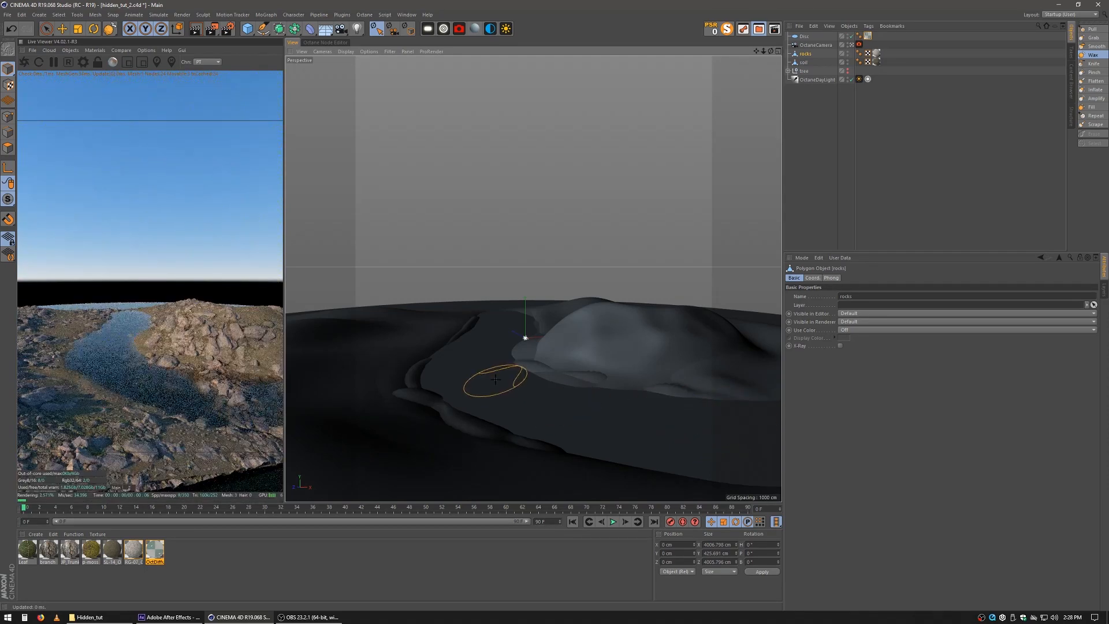
{"action": "left_click_drag", "start_coordinate": [510, 393], "coordinate": [495, 404]}
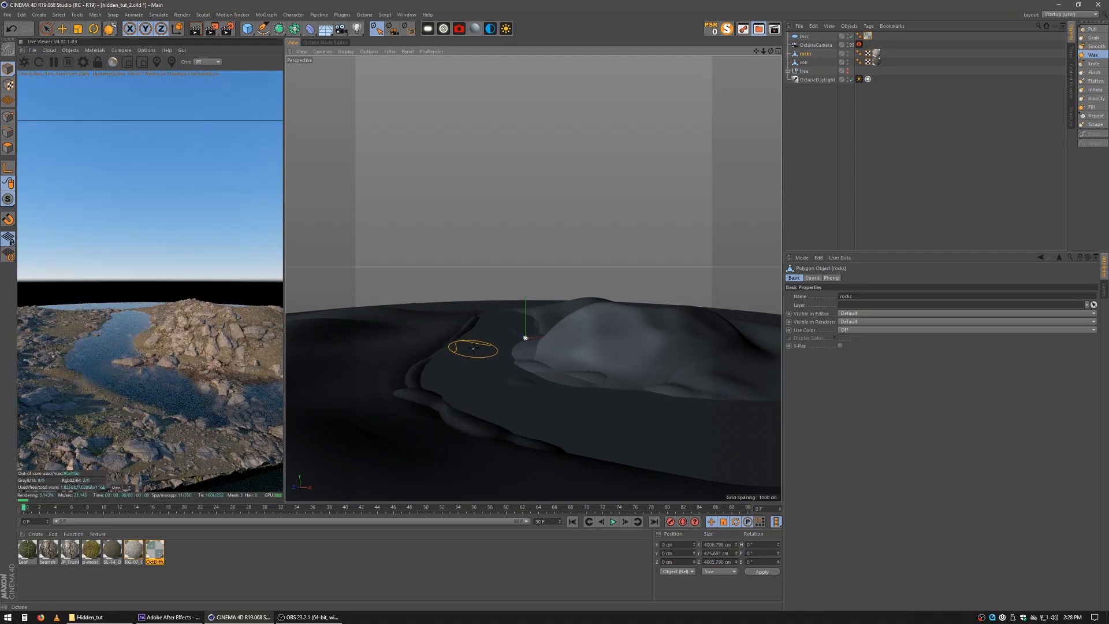
{"action": "mouse_move", "coordinate": [469, 347]}
{"action": "left_mouse_down"}
{"action": "mouse_move", "coordinate": [464, 339]}
{"action": "mouse_move", "coordinate": [472, 344]}
{"action": "mouse_move", "coordinate": [454, 371]}
{"action": "left_mouse_up"}
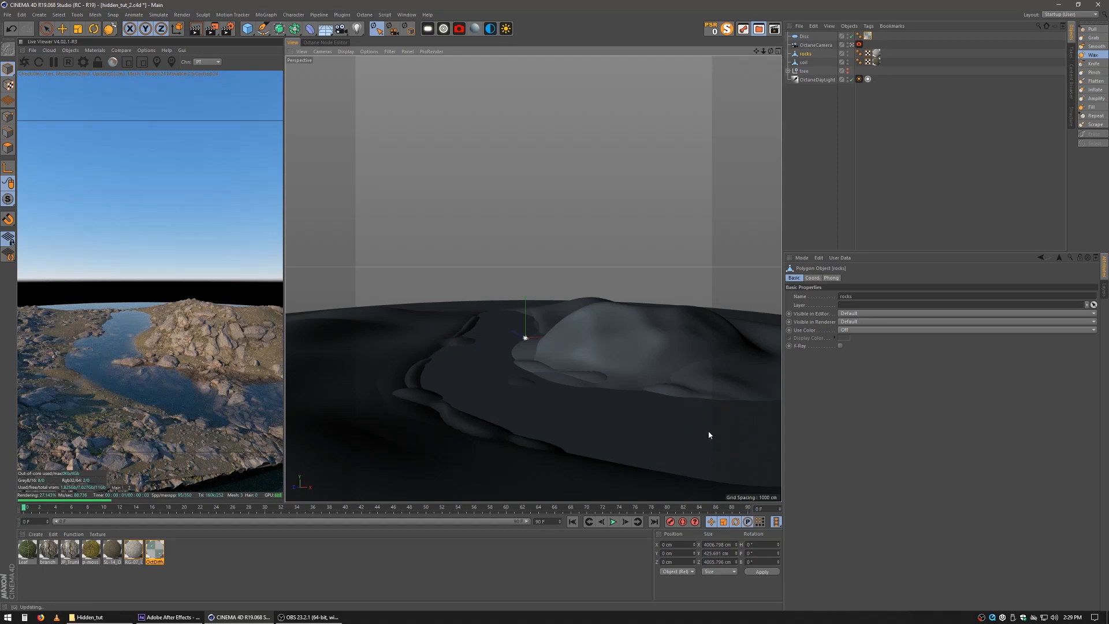
Build up more of the rocks object at the mound's foot and along the near shoreline with Wax strokes, and deselect it.
{"action": "left_click_drag", "start_coordinate": [715, 431], "coordinate": [677, 430]}
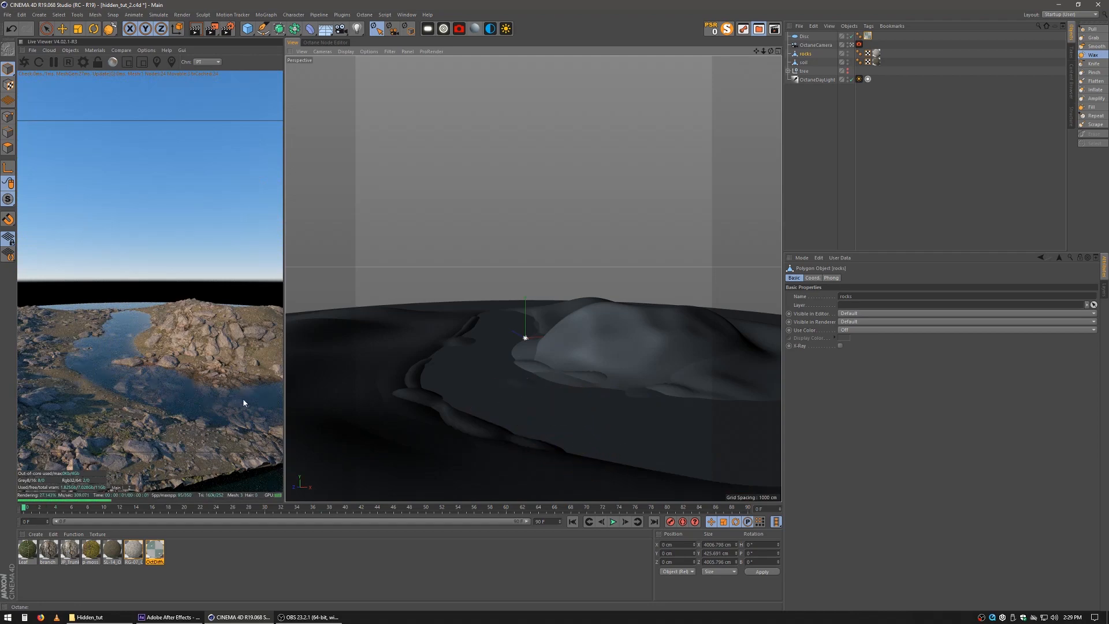
{"action": "left_click_drag", "start_coordinate": [526, 435], "coordinate": [522, 431]}
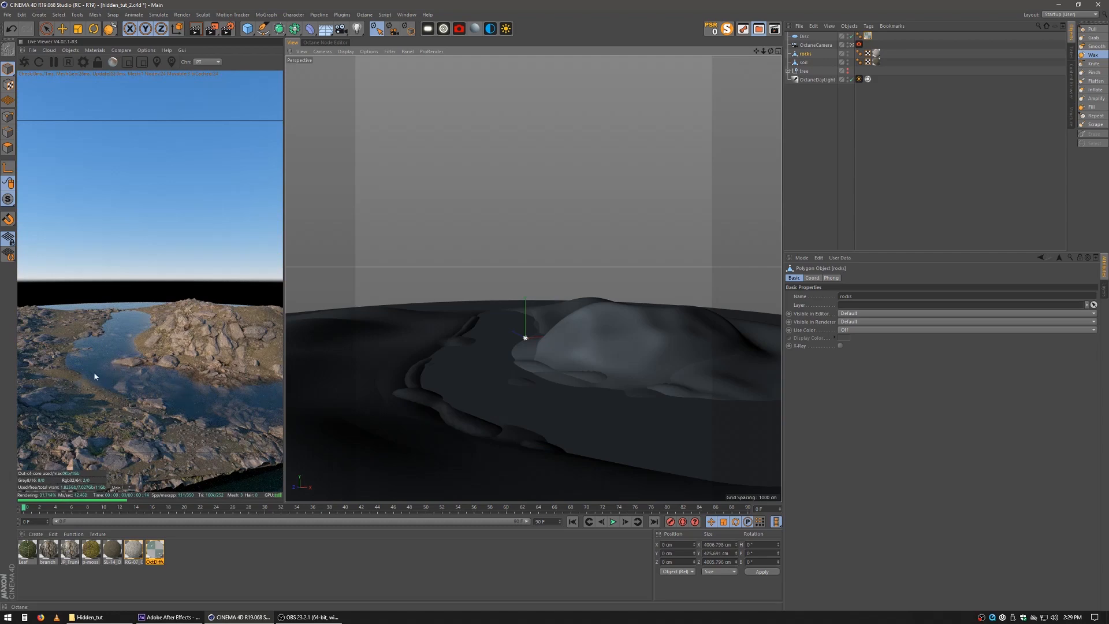
{"action": "left_click_drag", "start_coordinate": [442, 387], "coordinate": [455, 402]}
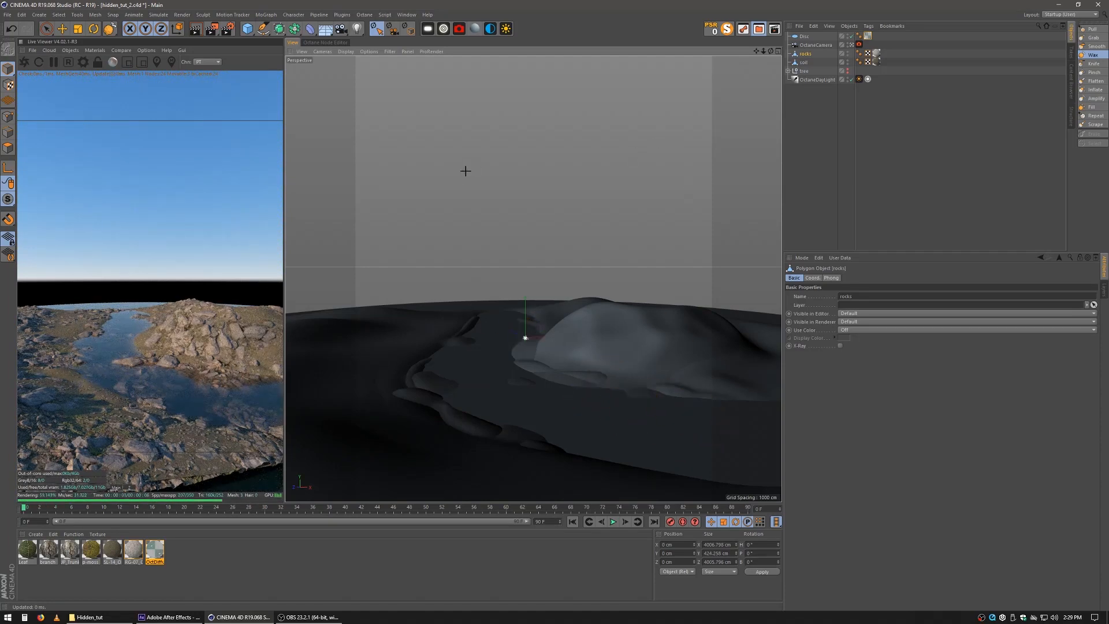
{"action": "left_click", "coordinate": [819, 129]}
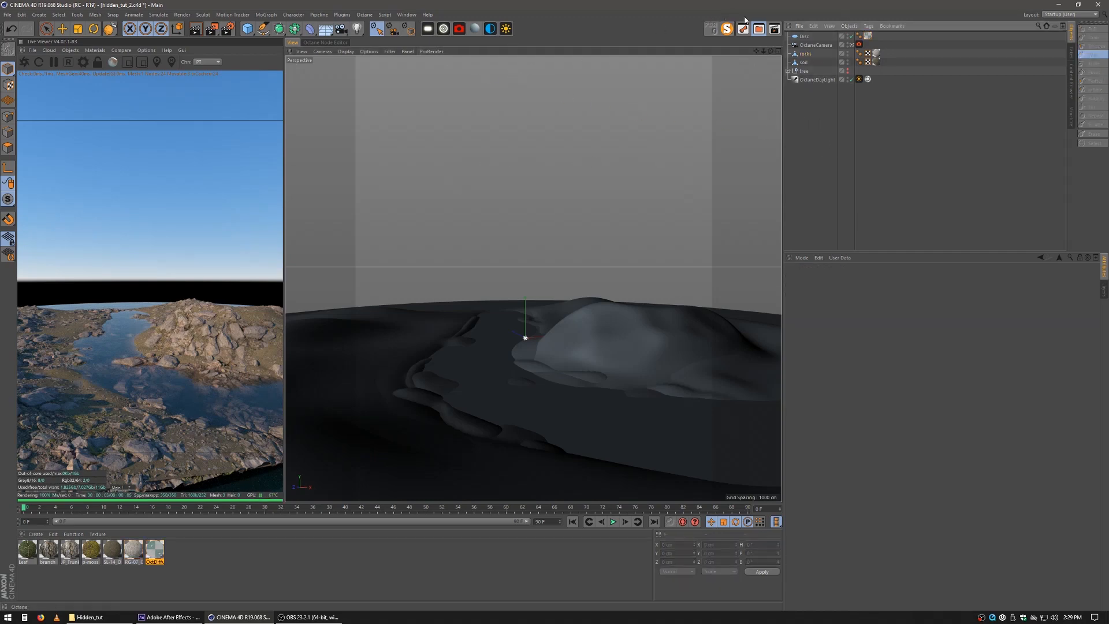
Add the Plants_Full.c4d scatter preset from the favorite object presets to the scene.
{"action": "left_click", "coordinate": [759, 29]}
{"action": "left_click", "coordinate": [522, 161]}
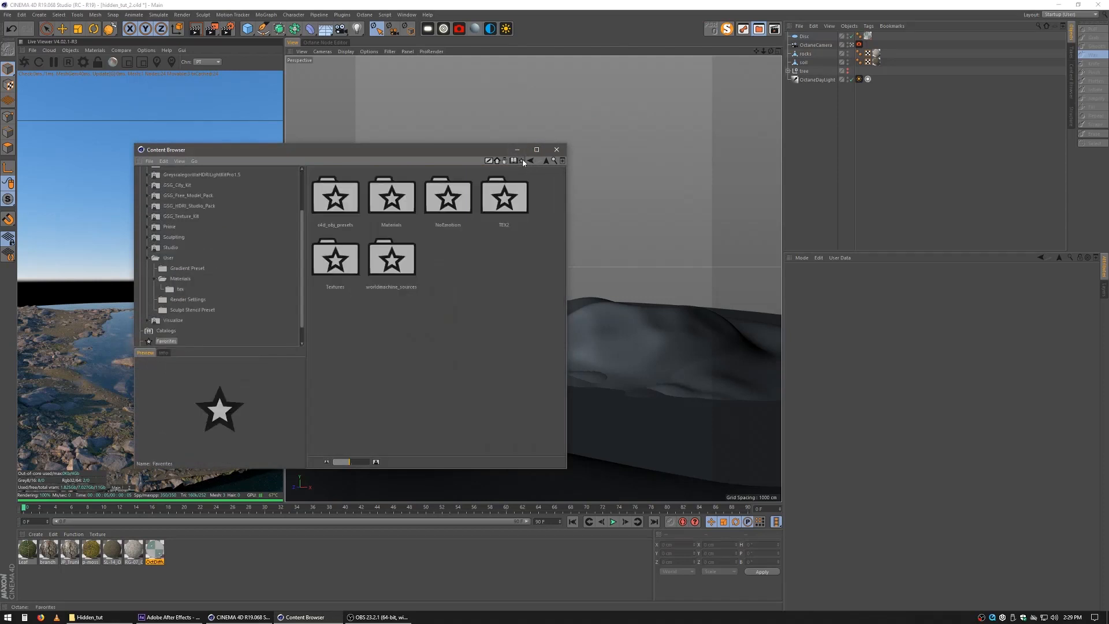
{"action": "double_click", "coordinate": [350, 214]}
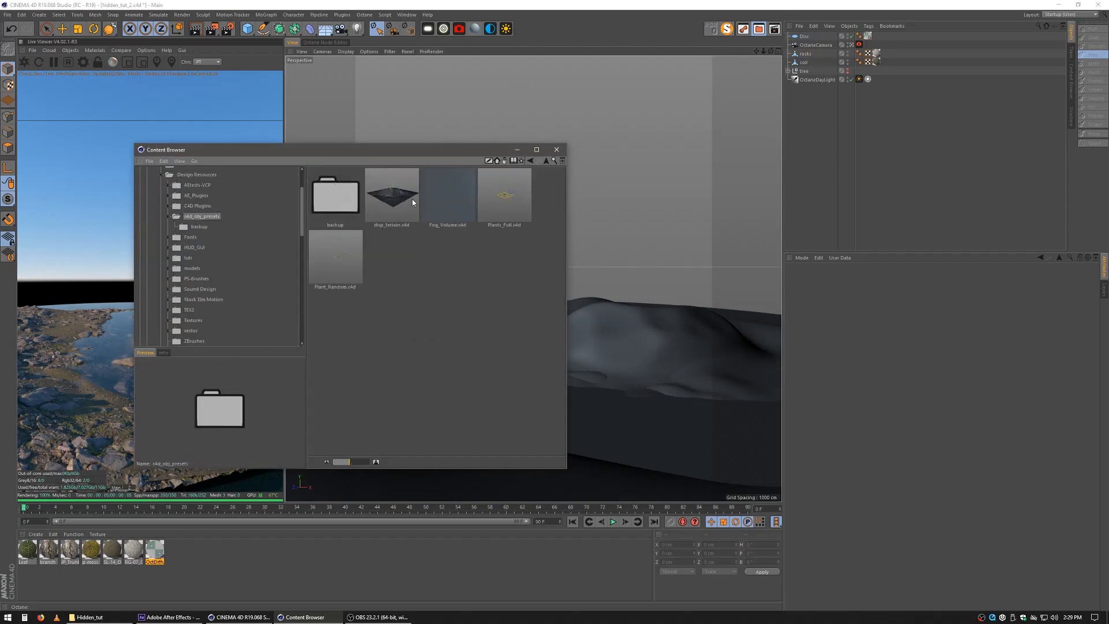
{"action": "left_click_drag", "start_coordinate": [511, 203], "coordinate": [797, 34]}
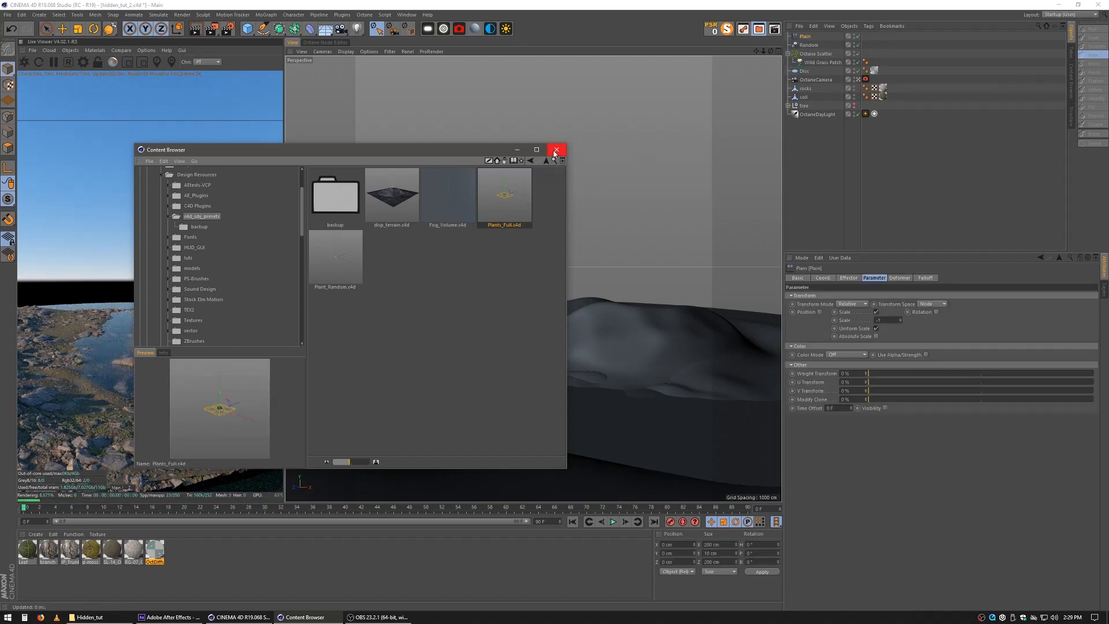
{"action": "left_click", "coordinate": [556, 150]}
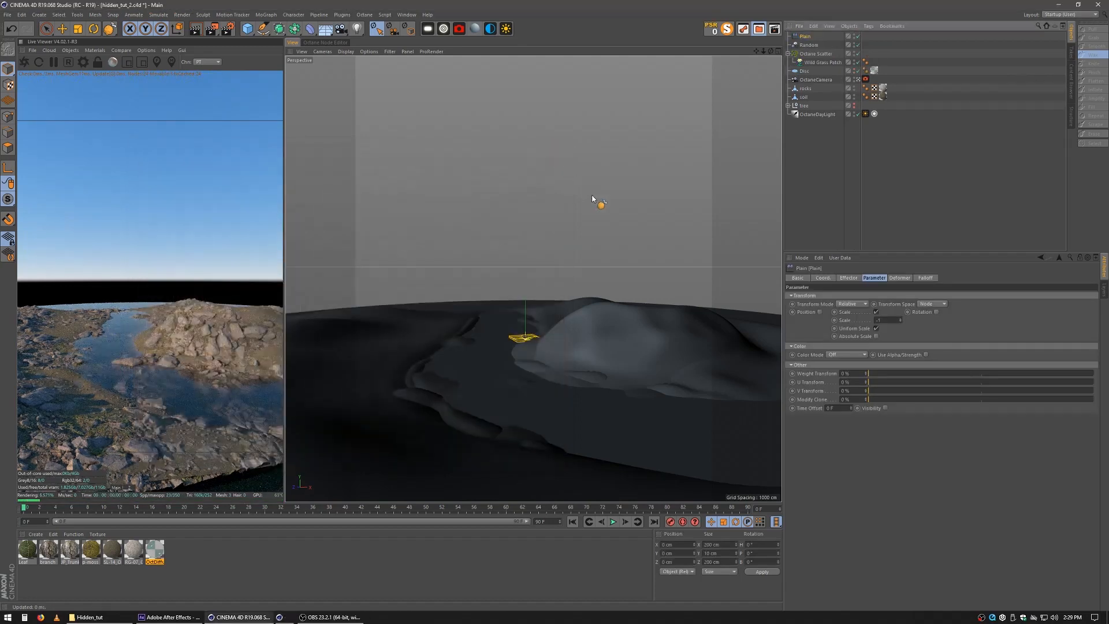
Inspect the preset's scatter setup and MultiFlora library, and apply the leaf material to the Wild Grass Patch.
{"action": "left_click", "coordinate": [811, 166]}
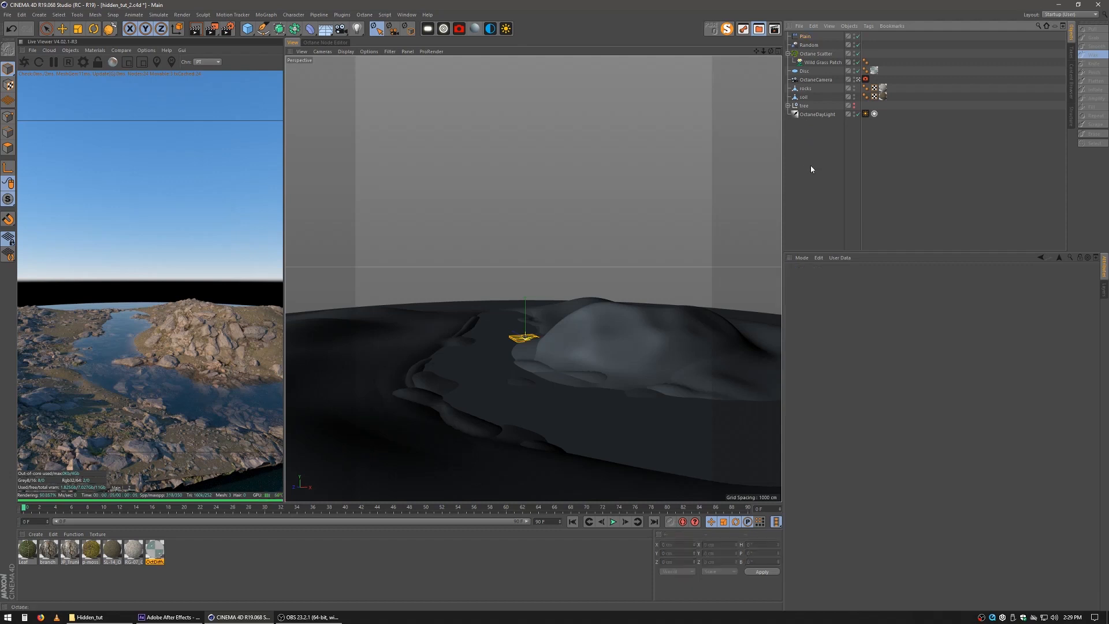
{"action": "left_click", "coordinate": [806, 53]}
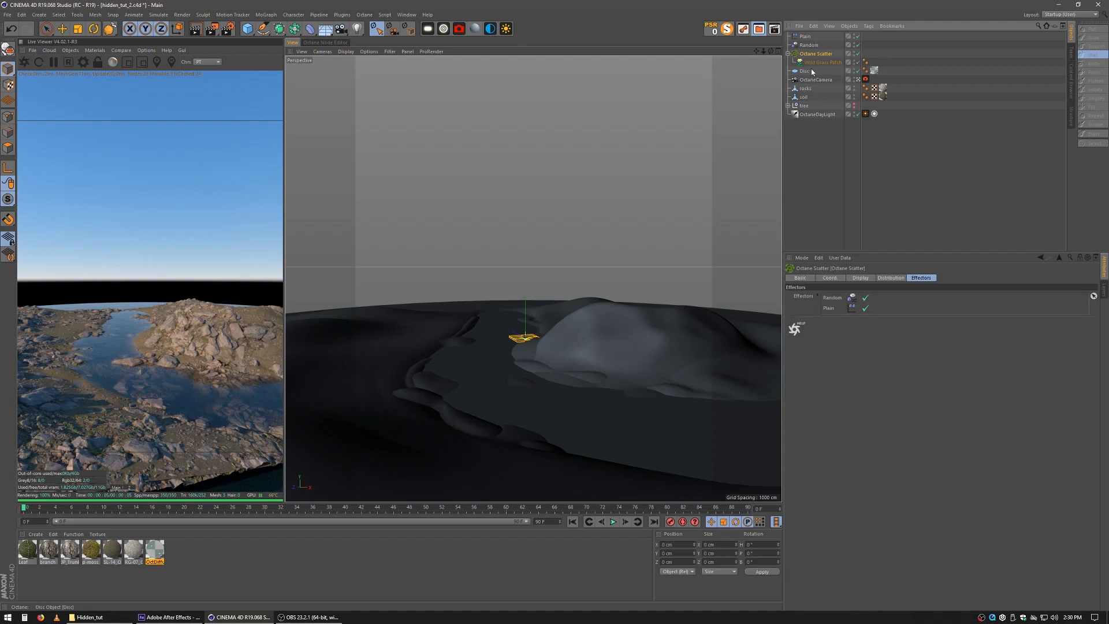
{"action": "left_click", "coordinate": [805, 36]}
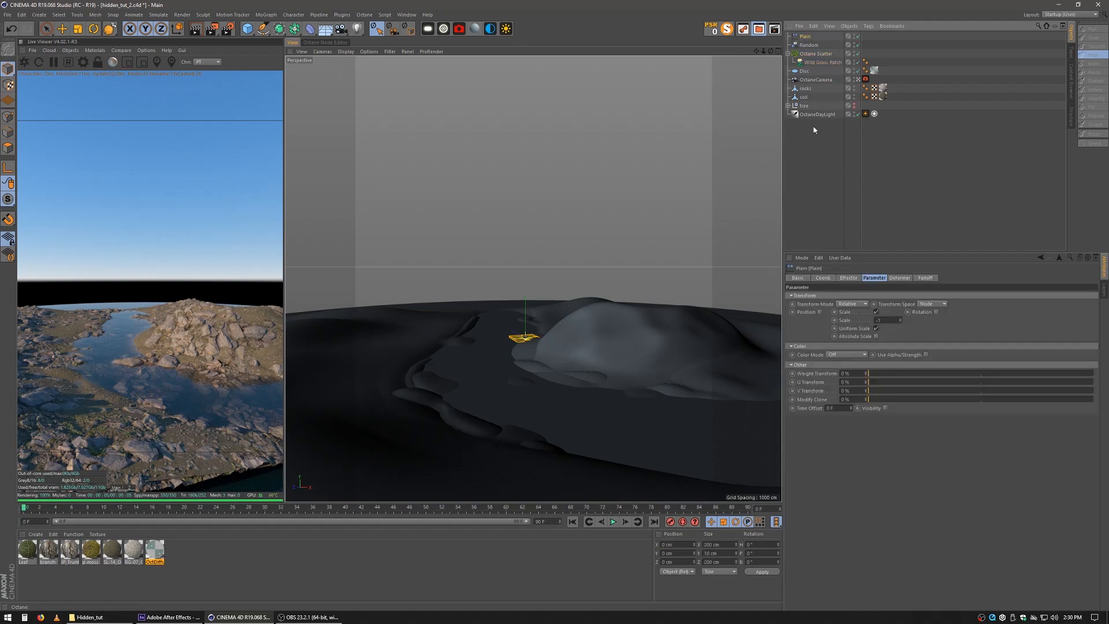
{"action": "left_click", "coordinate": [811, 62]}
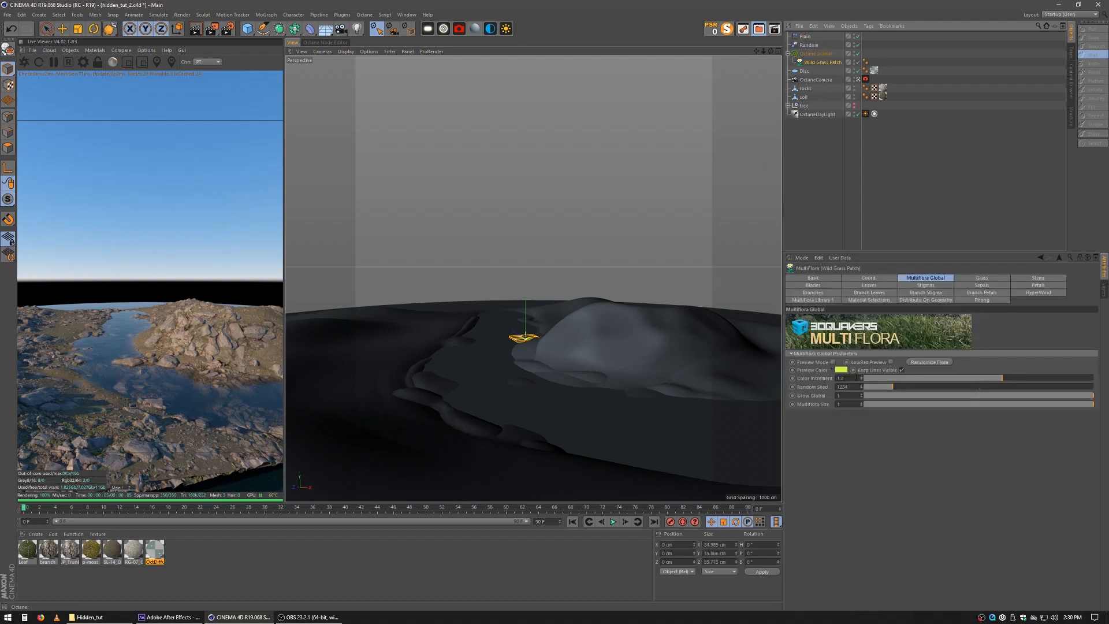
{"action": "left_click", "coordinate": [827, 299]}
{"action": "scroll", "coordinate": [875, 397], "scroll_direction": "down", "scroll_amount": 1}
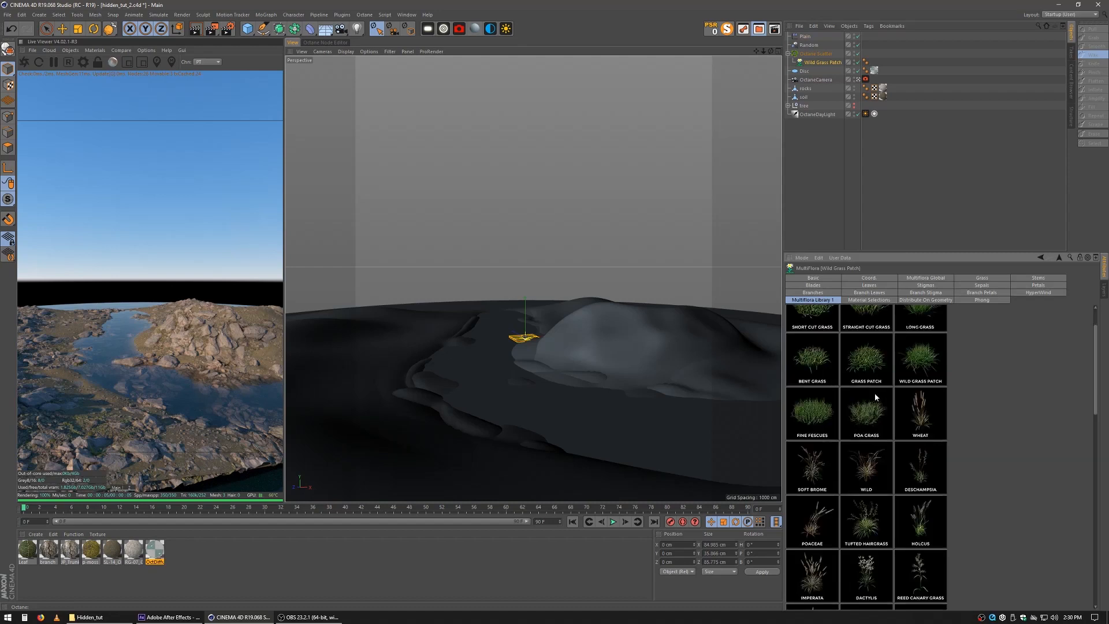
{"action": "scroll", "coordinate": [874, 397], "scroll_direction": "down", "scroll_amount": 1}
{"action": "left_click_drag", "start_coordinate": [866, 459], "coordinate": [615, 441]}
{"action": "left_click_drag", "start_coordinate": [30, 552], "coordinate": [820, 62]}
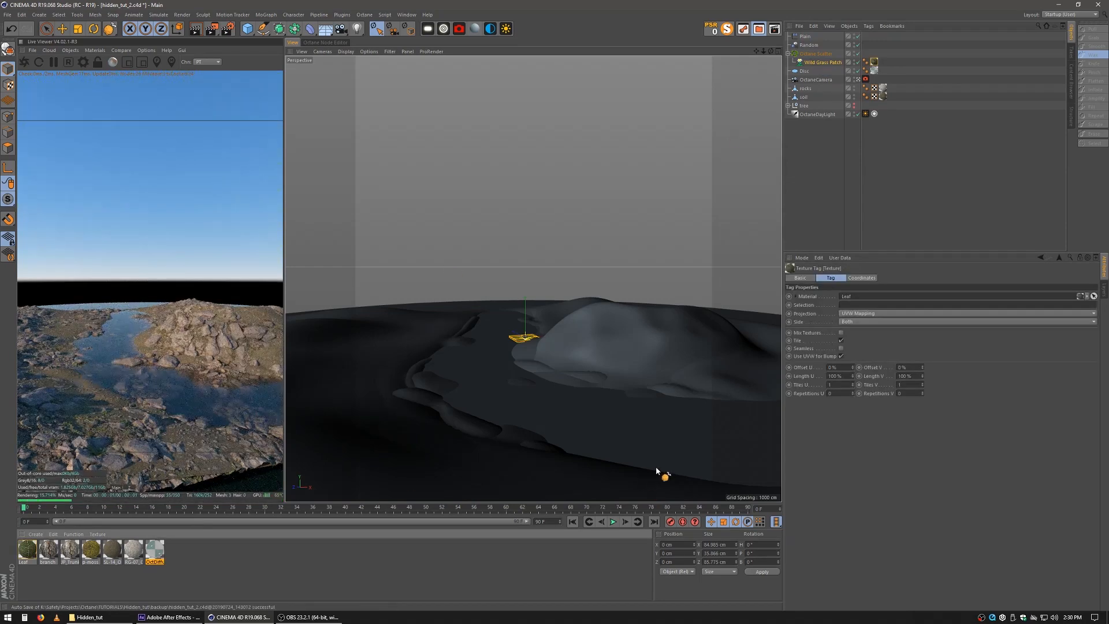
Scatter the grass over the soil object with Surface distribution and a count of 6000.
{"action": "left_click", "coordinate": [808, 53]}
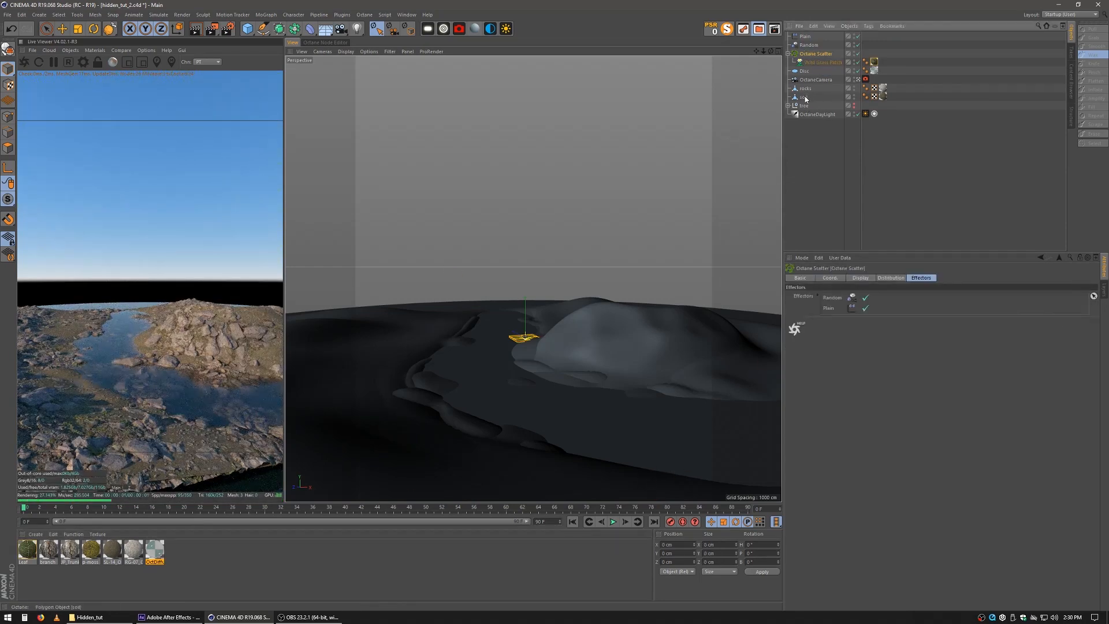
{"action": "left_click", "coordinate": [886, 277]}
{"action": "left_click_drag", "start_coordinate": [849, 307], "coordinate": [848, 305]}
{"action": "left_click", "coordinate": [841, 297]}
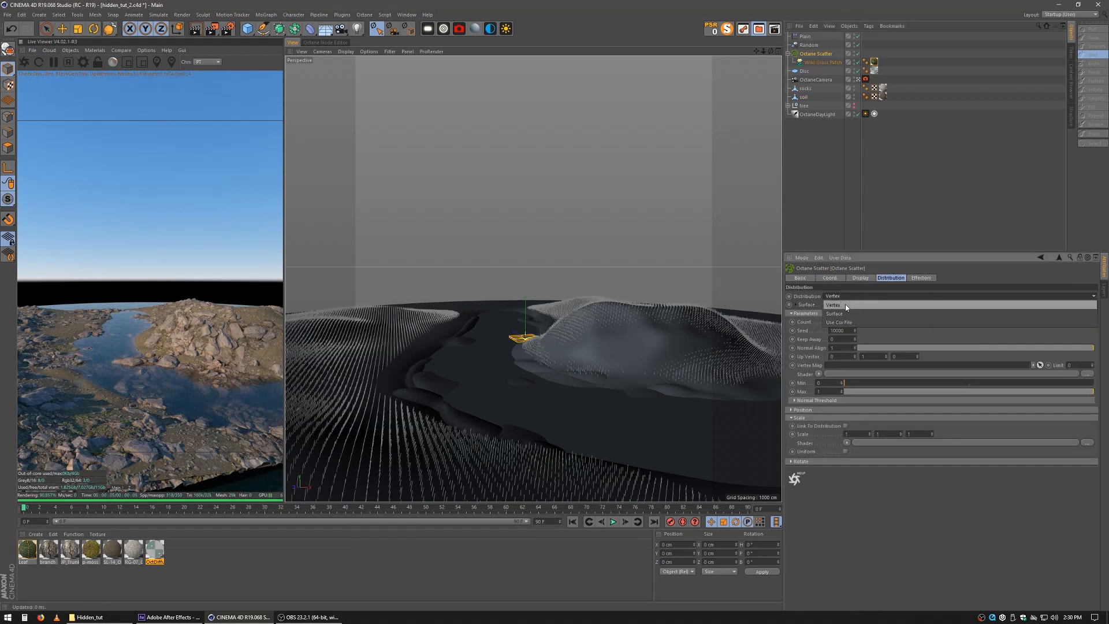
{"action": "left_click", "coordinate": [847, 314]}
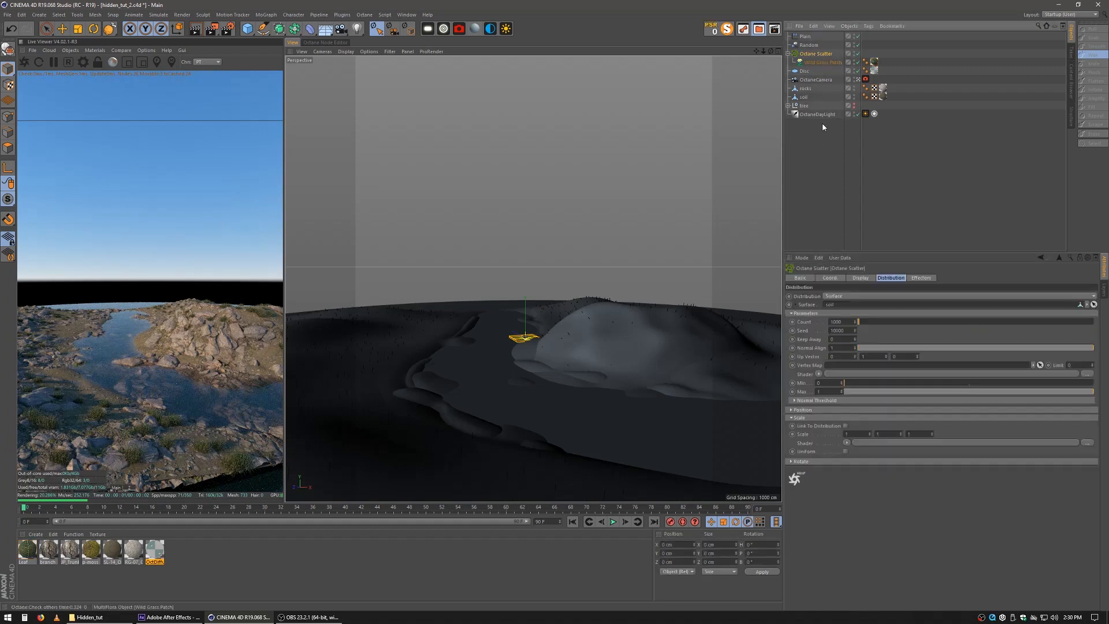
{"action": "left_click_drag", "start_coordinate": [834, 323], "coordinate": [814, 321]}
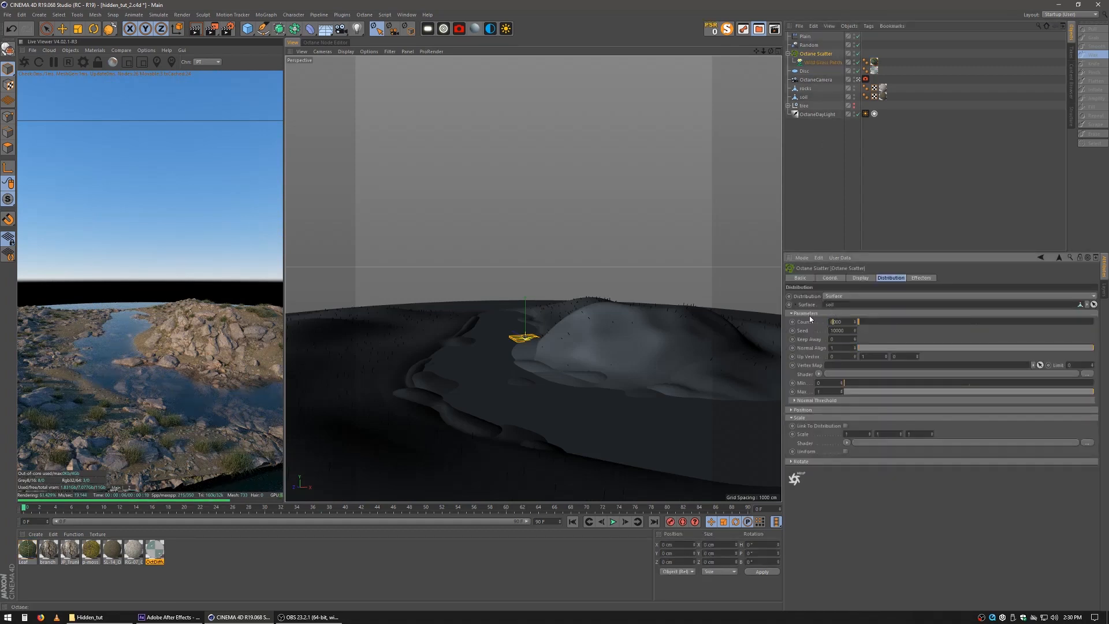
{"action": "type", "text": "6"}
{"action": "key", "text": "Return"}
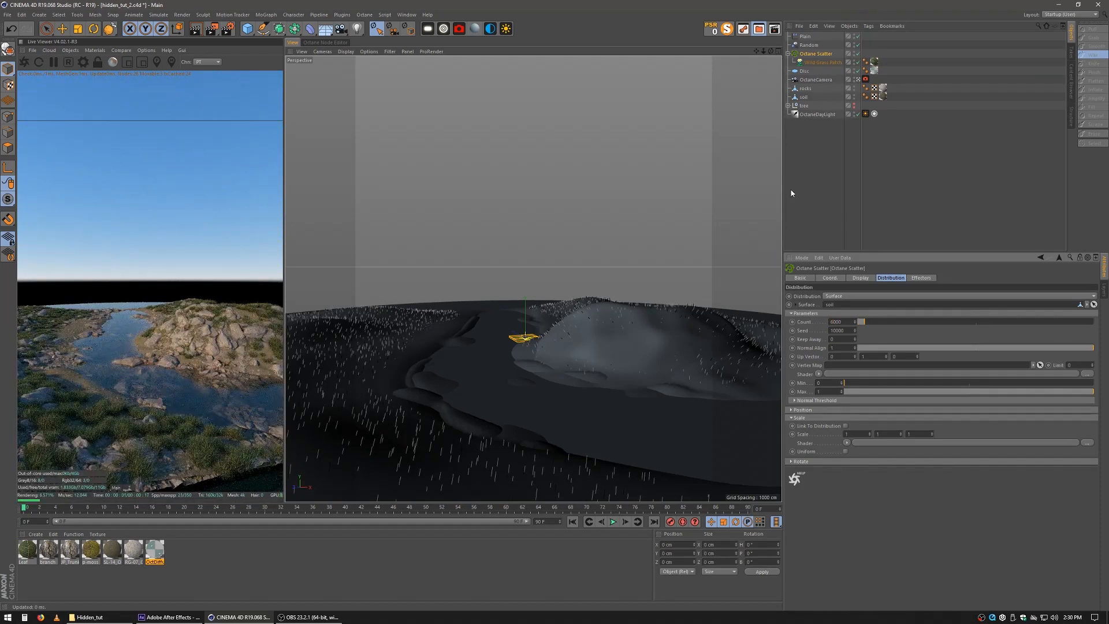
Look through the MultiFlora plant library and check the vegetation in the forest reference image hidden_2_00000.jpg.
{"action": "left_click", "coordinate": [823, 62]}
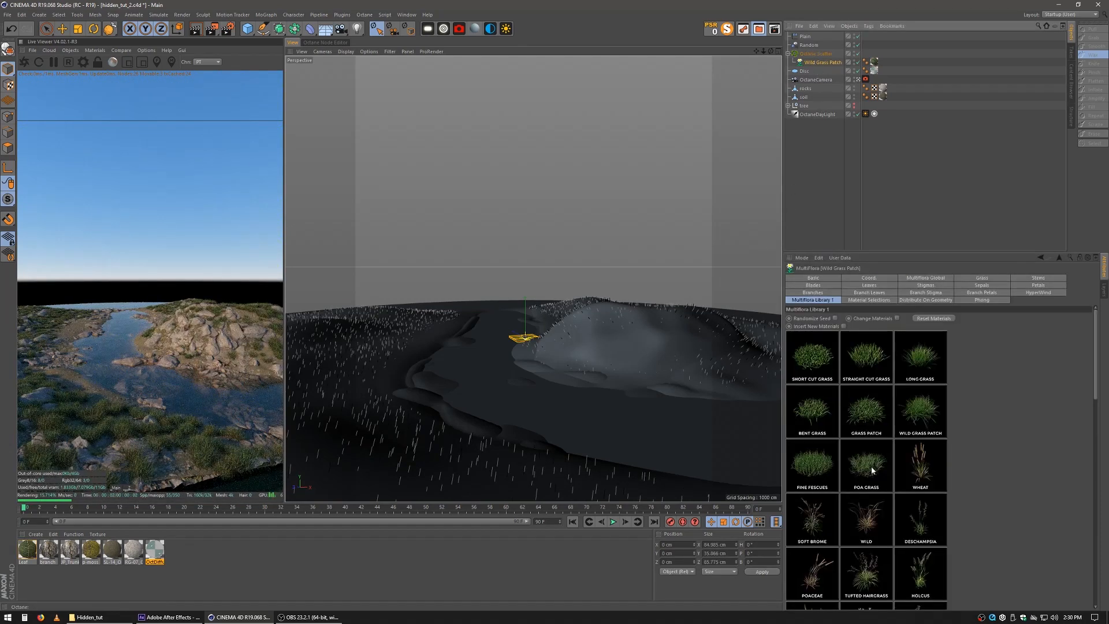
{"action": "scroll", "coordinate": [868, 463], "scroll_direction": "down", "scroll_amount": 2}
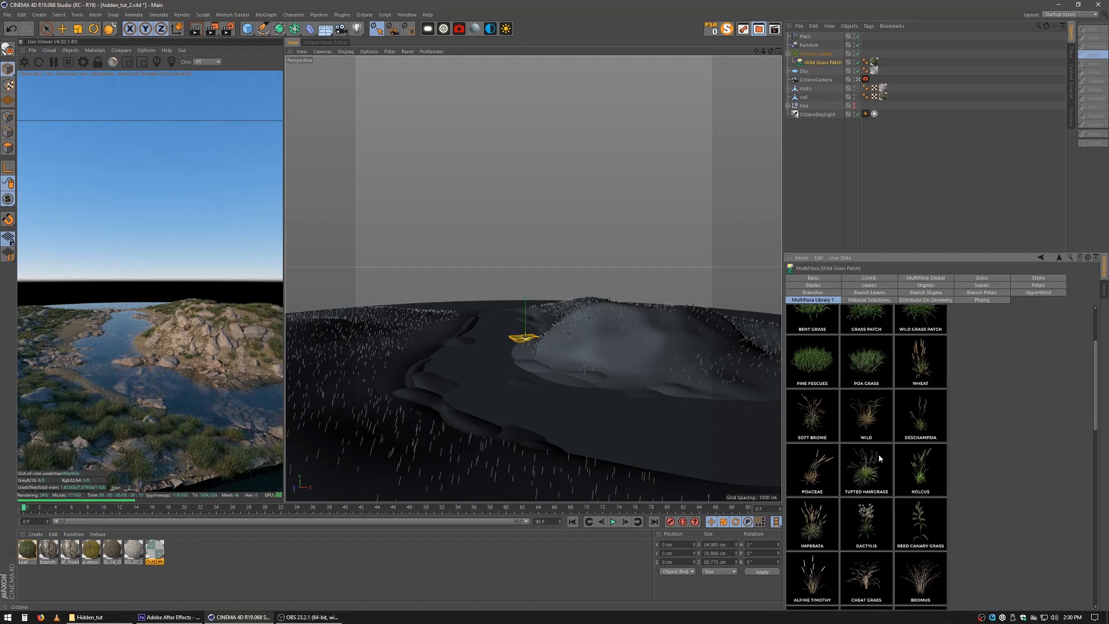
{"action": "scroll", "coordinate": [882, 458], "scroll_direction": "down", "scroll_amount": 2}
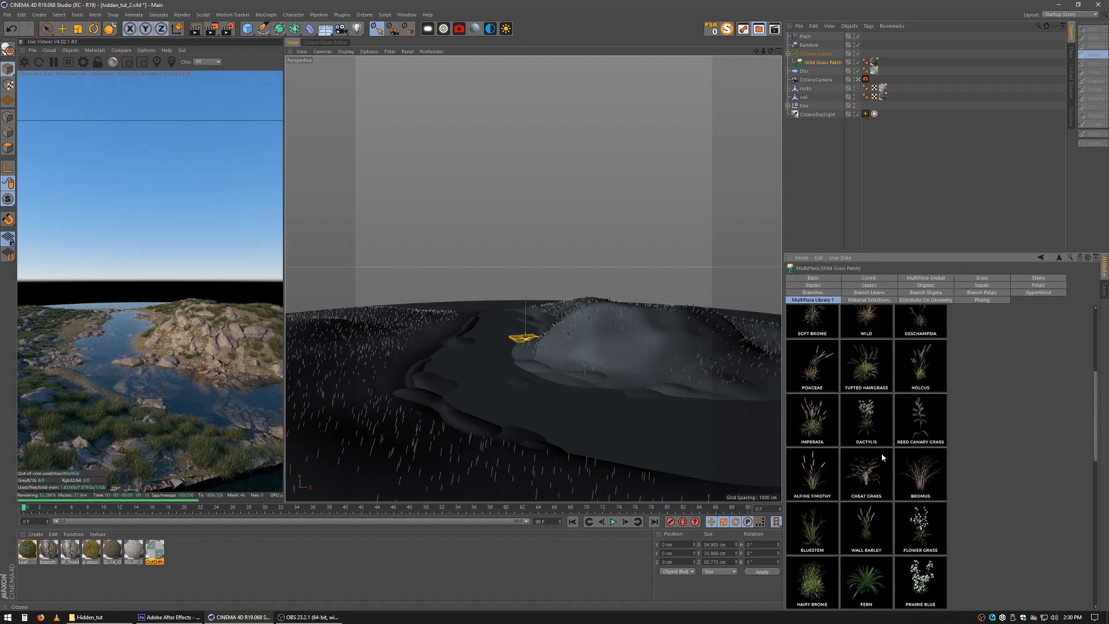
{"action": "scroll", "coordinate": [882, 458], "scroll_direction": "down", "scroll_amount": 2}
{"action": "scroll", "coordinate": [882, 457], "scroll_direction": "up", "scroll_amount": 6}
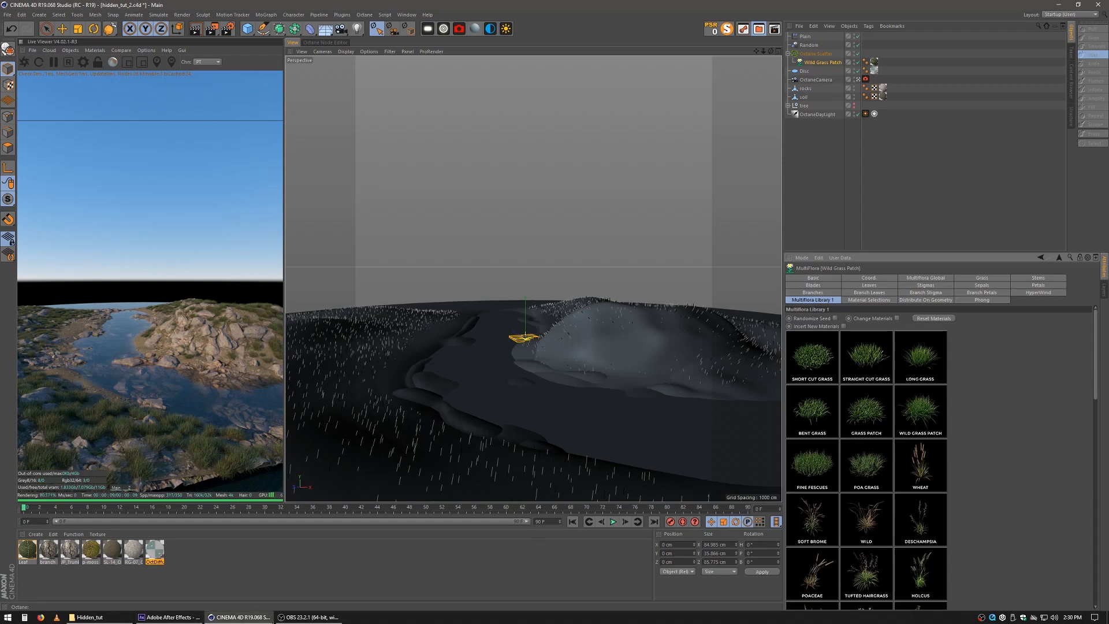
{"action": "left_click", "coordinate": [124, 618]}
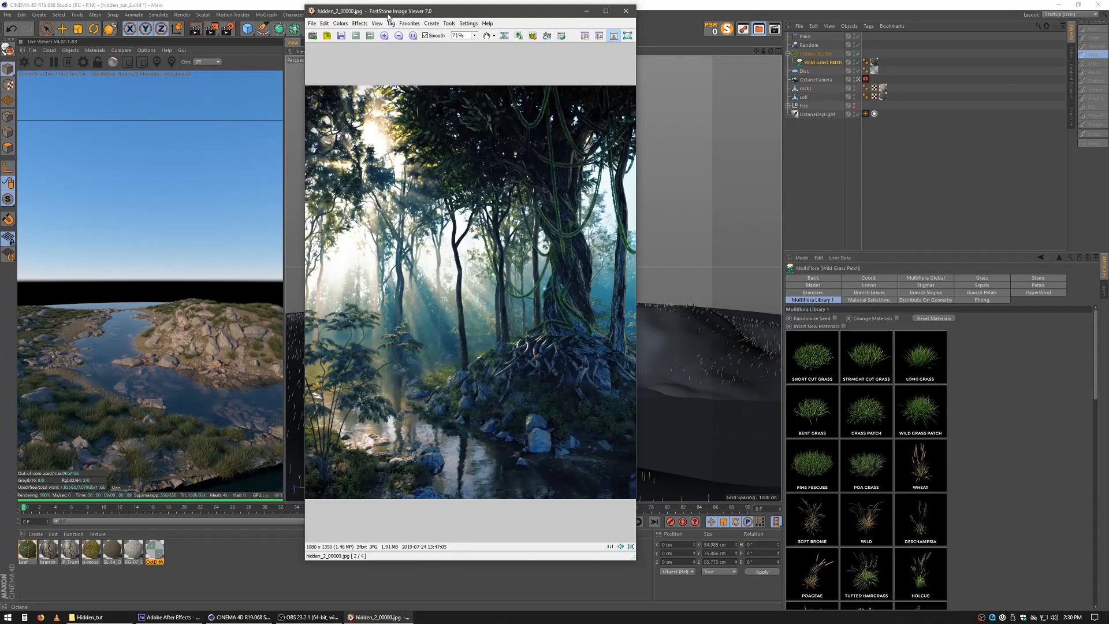
{"action": "left_click_drag", "start_coordinate": [393, 15], "coordinate": [605, 43]}
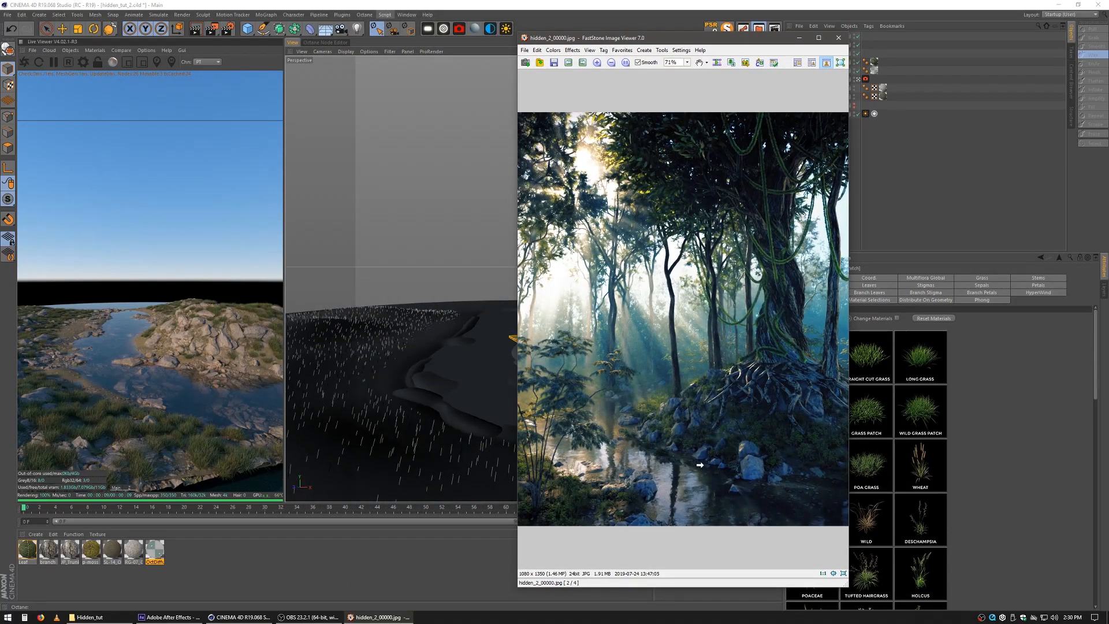
{"action": "left_click", "coordinate": [976, 390]}
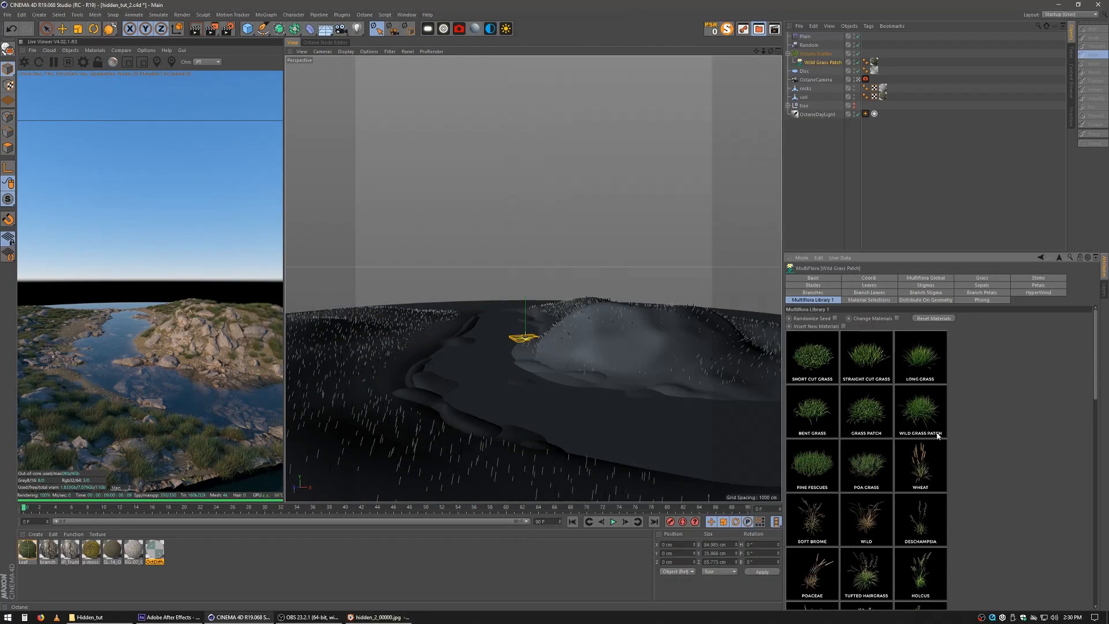
Change the Wild Grass Patch to the Tufted Hairgrass preset and set its MultiFlora size to 0.6.
{"action": "scroll", "coordinate": [887, 406], "scroll_direction": "down", "scroll_amount": 2}
{"action": "left_click", "coordinate": [862, 527]}
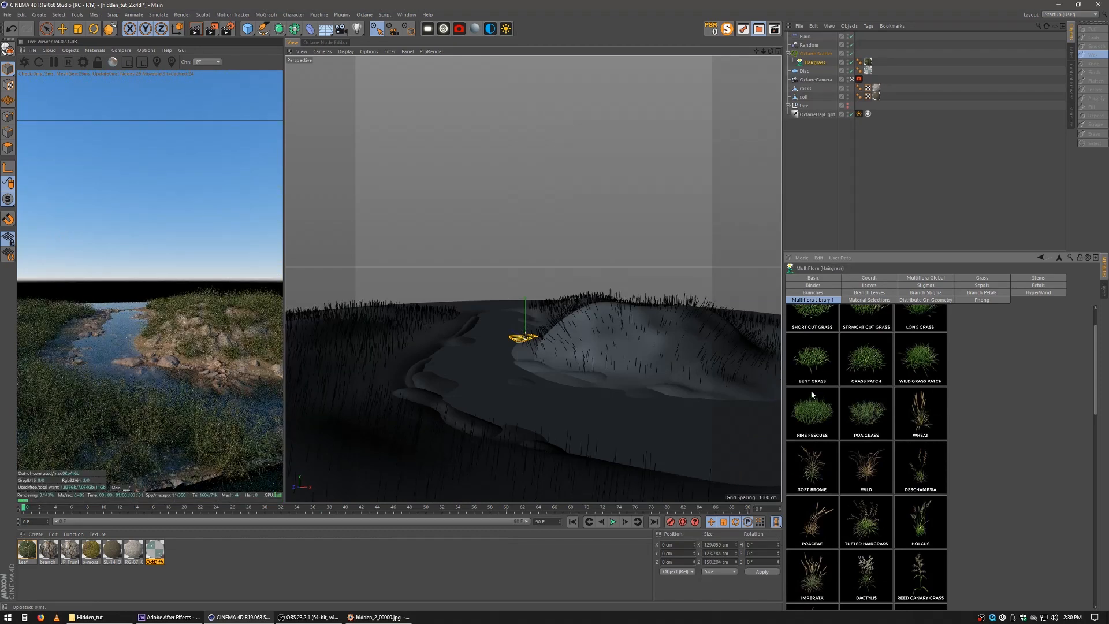
{"action": "left_click", "coordinate": [921, 279]}
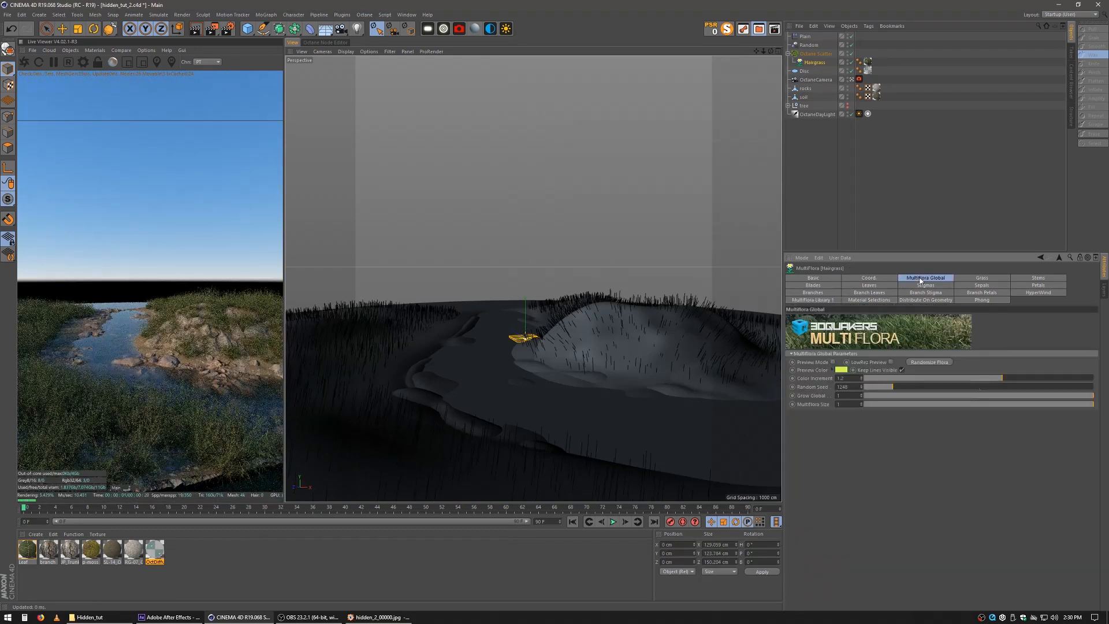
{"action": "left_click", "coordinate": [1003, 405]}
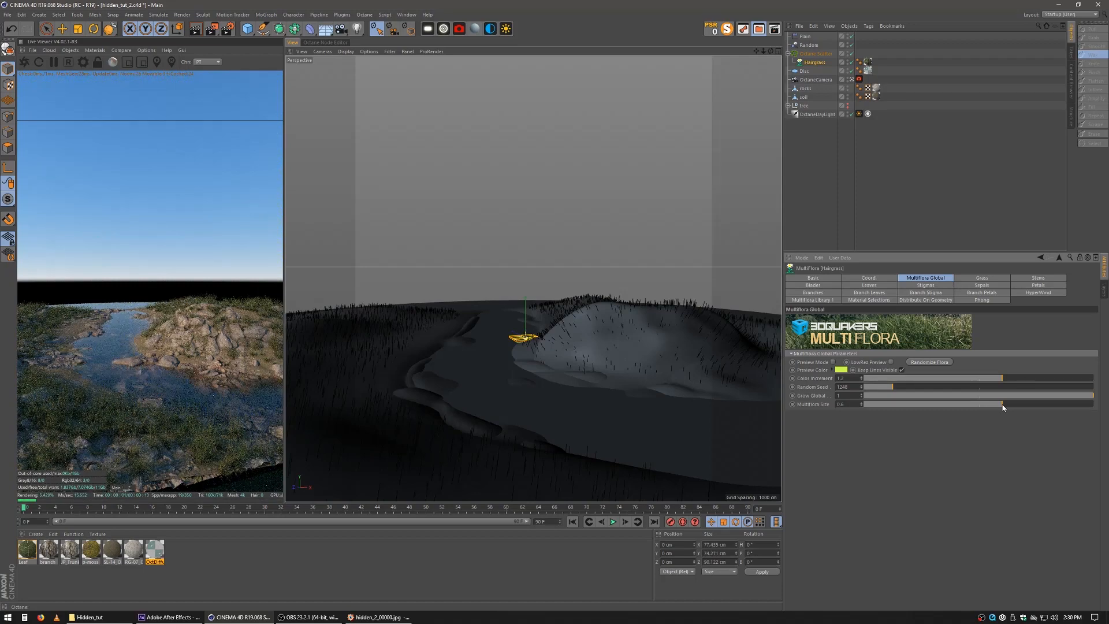
Duplicate the hairgrass inside the Octane Scatter and change the copy to the Leaf Grass preset.
{"action": "left_click_drag", "start_coordinate": [818, 63], "coordinate": [822, 67], "text": "ctrl"}
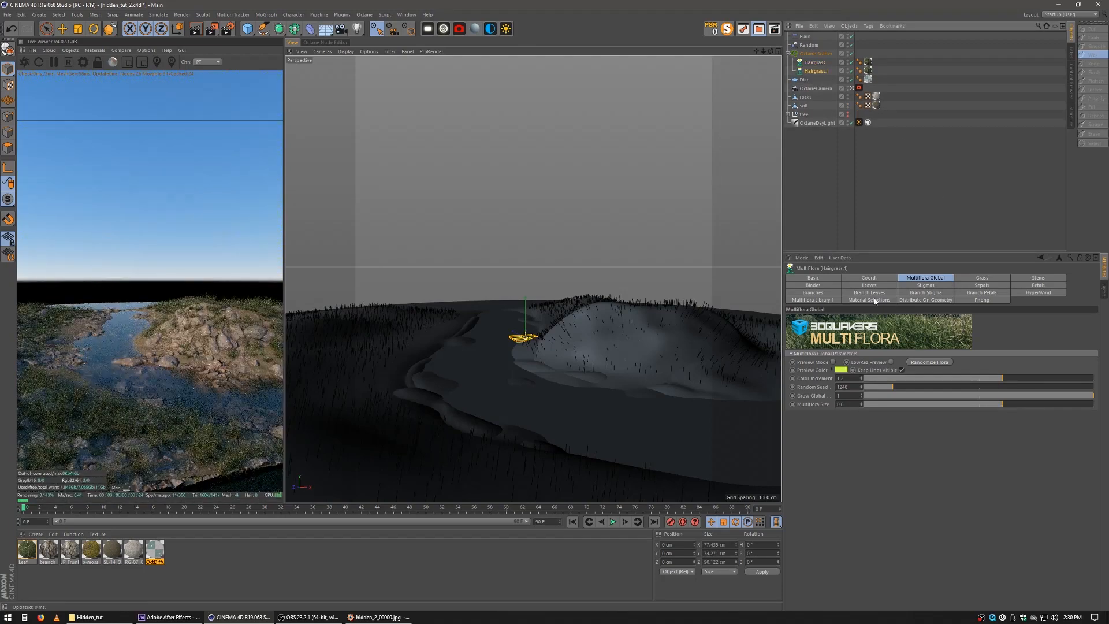
{"action": "left_click", "coordinate": [813, 300]}
{"action": "scroll", "coordinate": [847, 500], "scroll_direction": "down", "scroll_amount": 2}
{"action": "scroll", "coordinate": [849, 506], "scroll_direction": "down", "scroll_amount": 5}
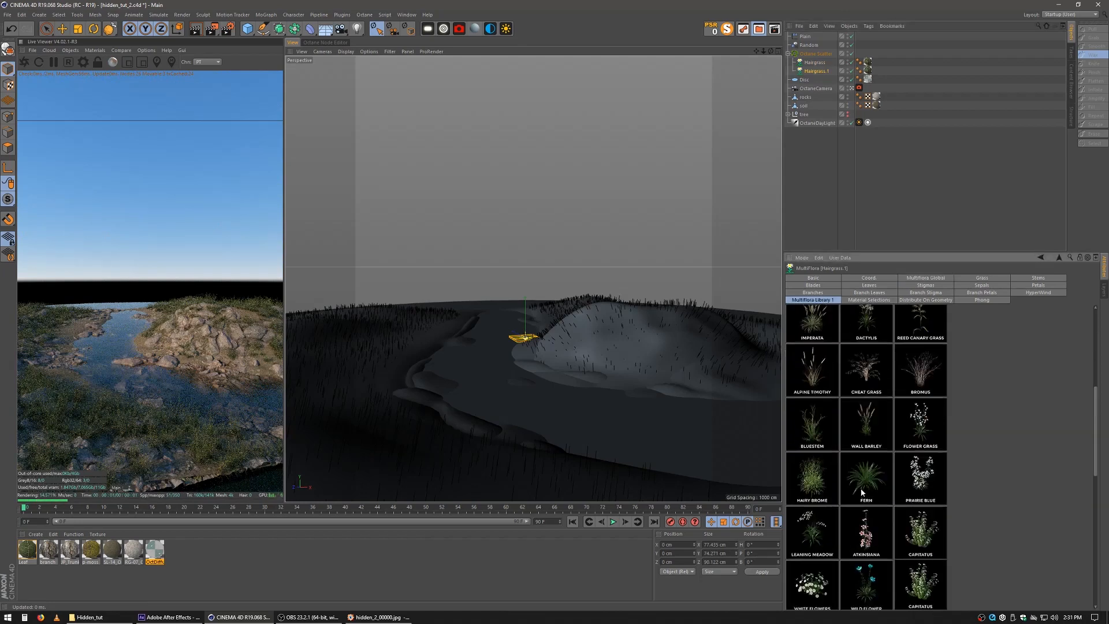
{"action": "scroll", "coordinate": [861, 492], "scroll_direction": "down", "scroll_amount": 3}
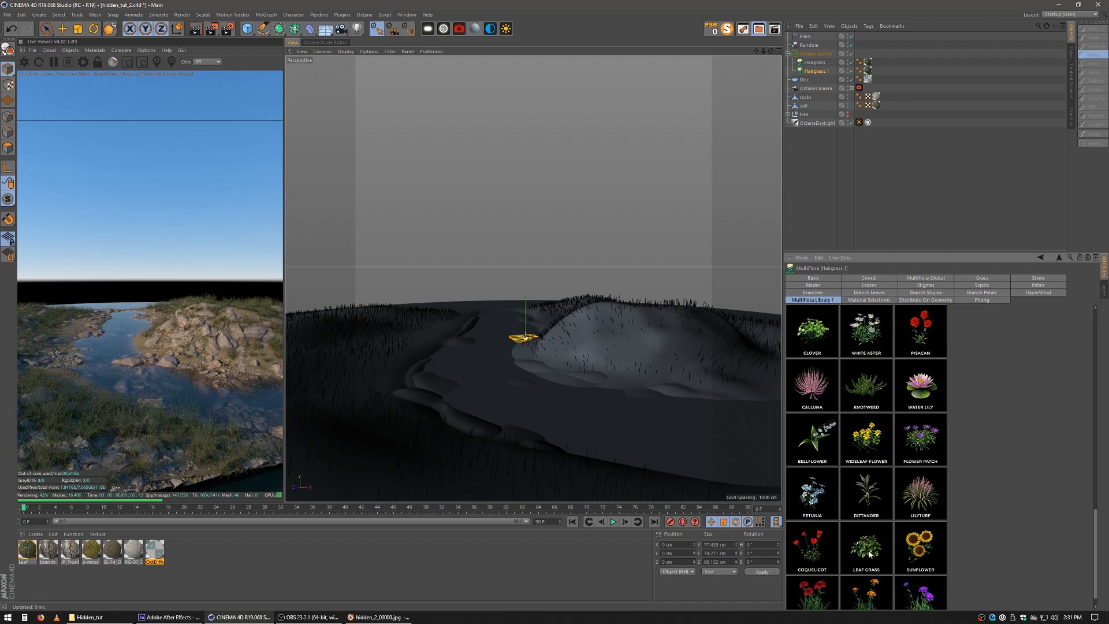
{"action": "left_click", "coordinate": [870, 553]}
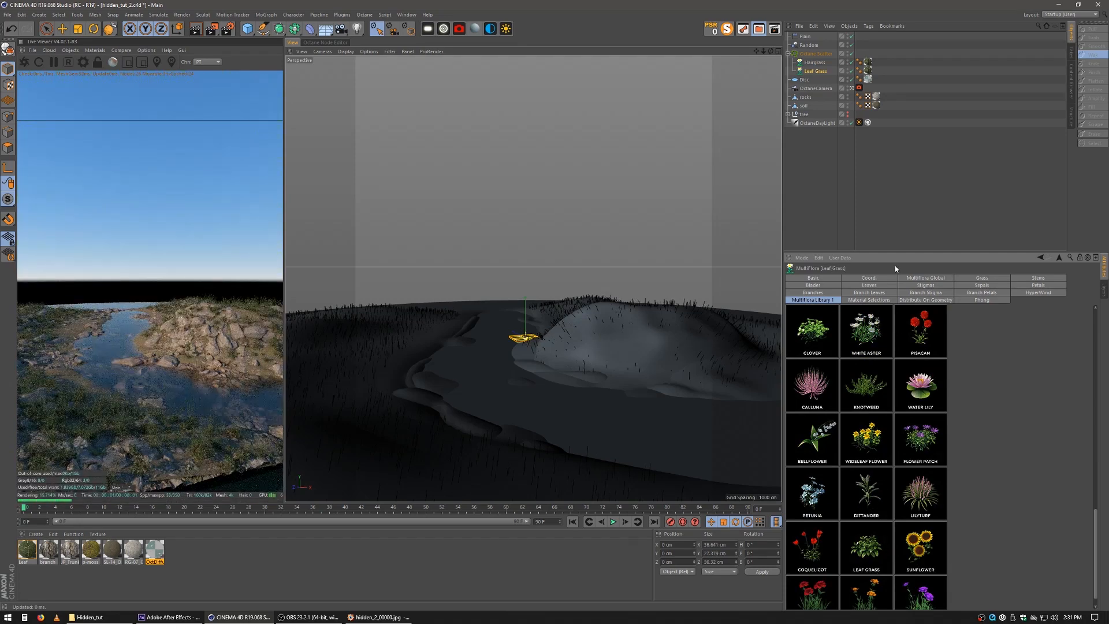
Increase the Leaf Grass plant's MultiFlora size to about 0.82.
{"action": "left_click", "coordinate": [919, 279]}
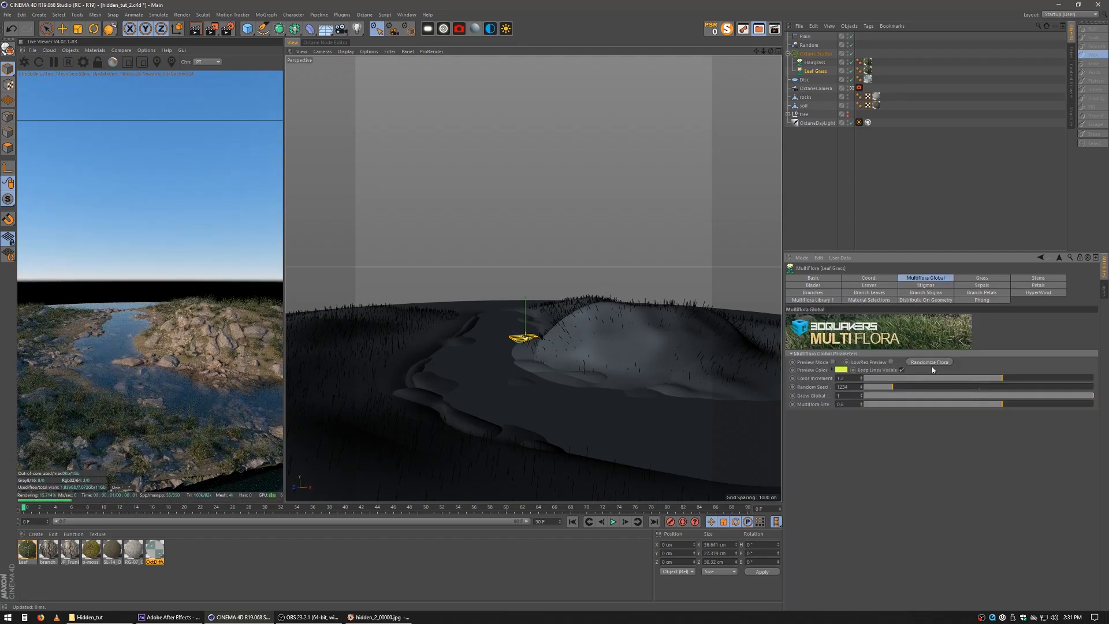
{"action": "left_click", "coordinate": [1039, 405]}
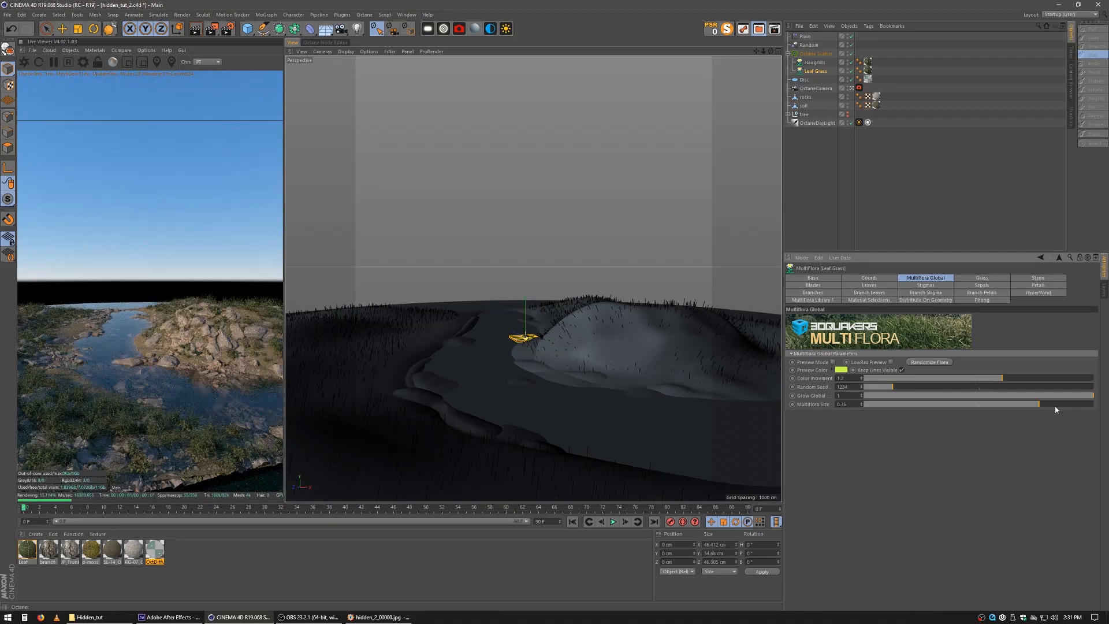
{"action": "left_click", "coordinate": [1055, 405]}
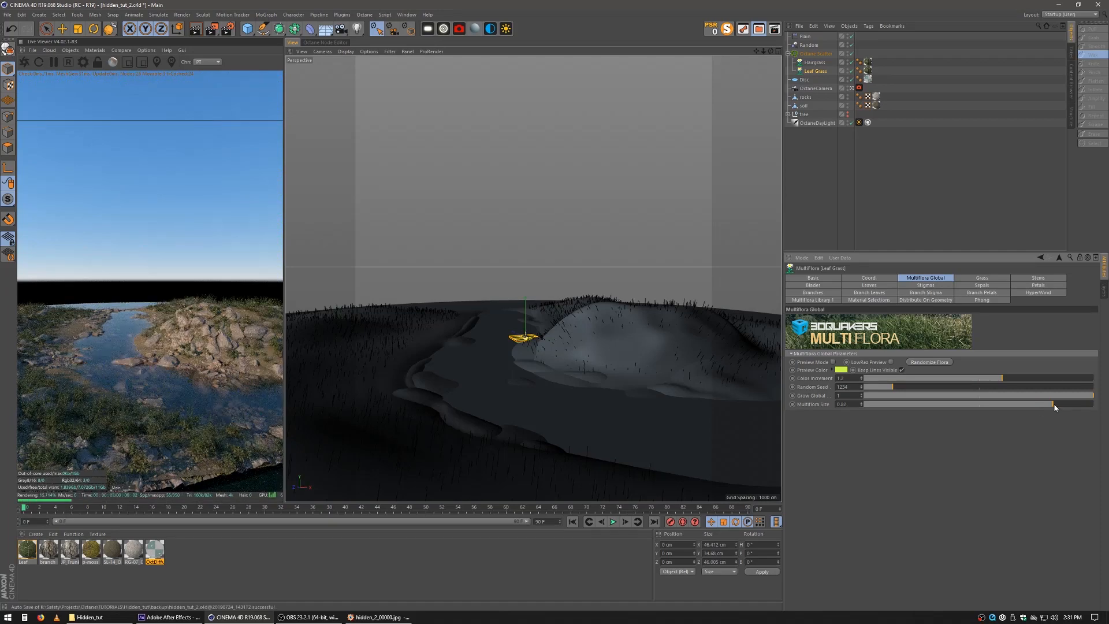
Lower the Plain effector to about -17 cm in Y with the Move tool.
{"action": "left_click", "coordinate": [877, 170]}
{"action": "left_click", "coordinate": [805, 36]}
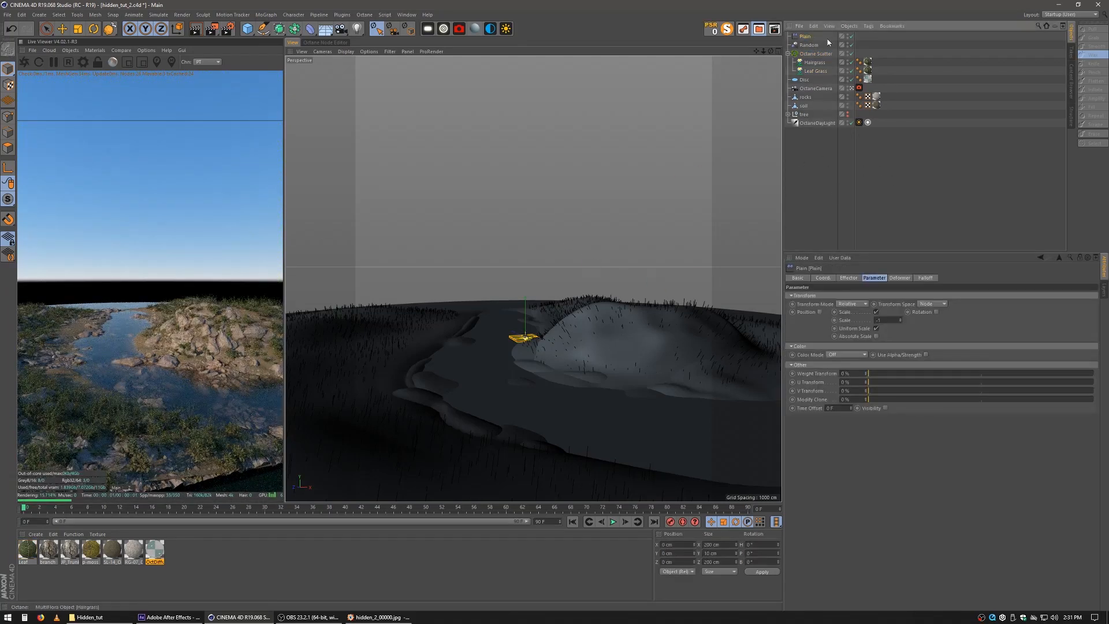
{"action": "left_click", "coordinate": [61, 28]}
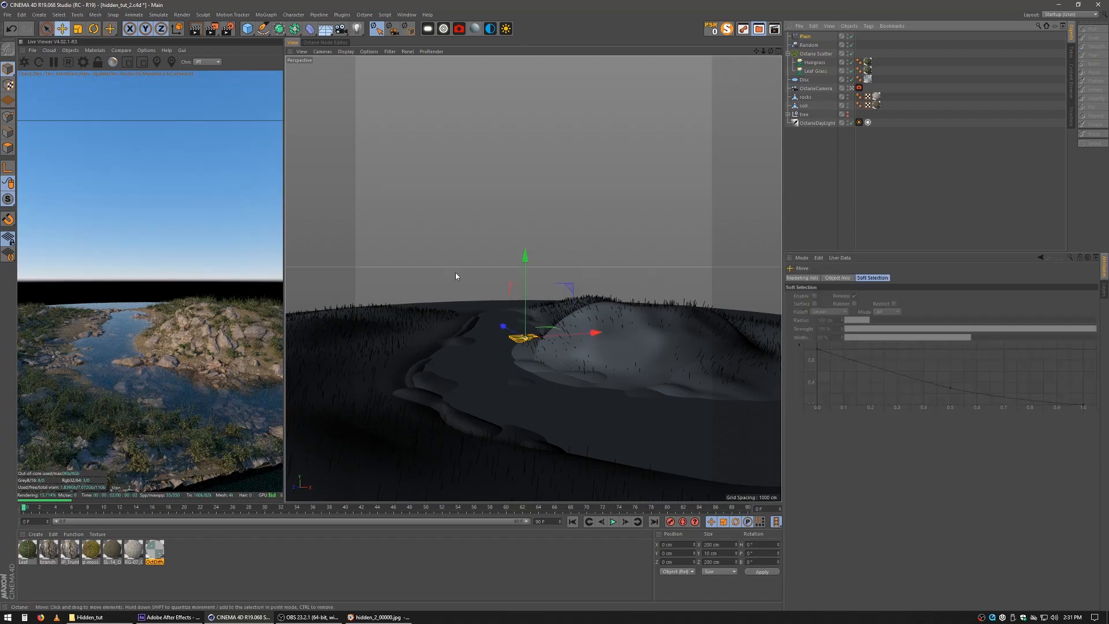
{"action": "left_click_drag", "start_coordinate": [528, 278], "coordinate": [526, 282]}
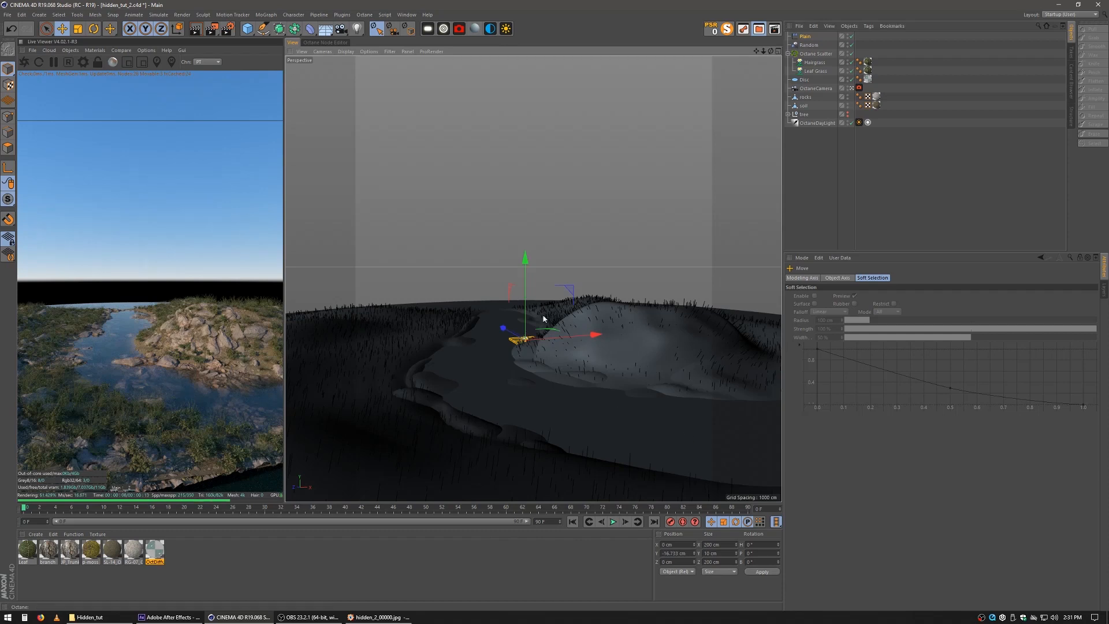
Increase the opacity of the viewport's tinted render border and slightly reframe the camera on the mound and water.
{"action": "key", "text": "shift+v"}
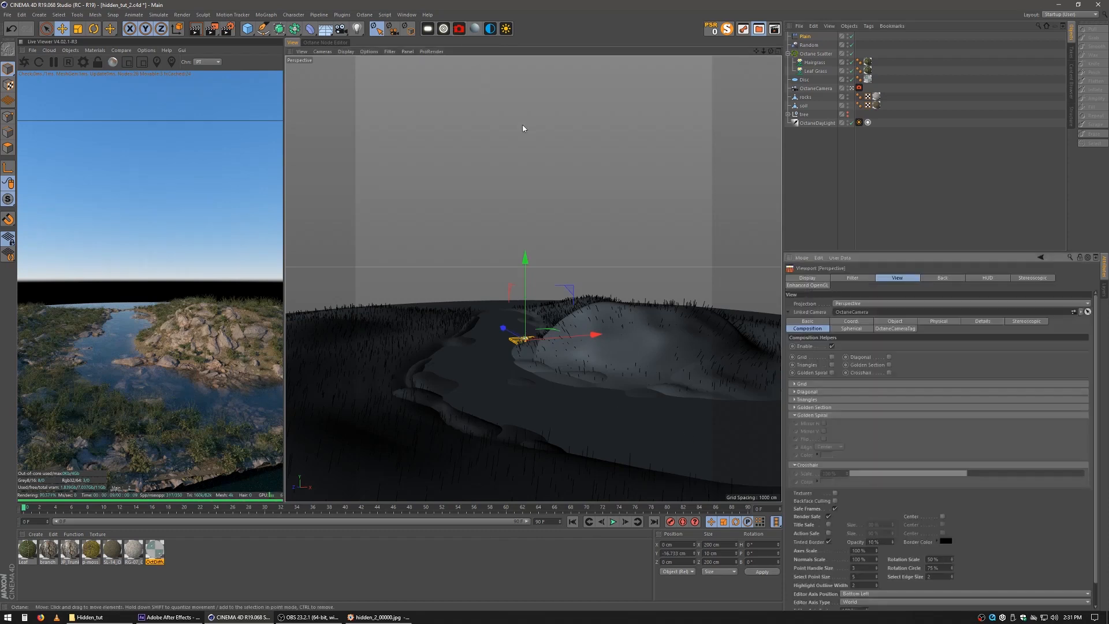
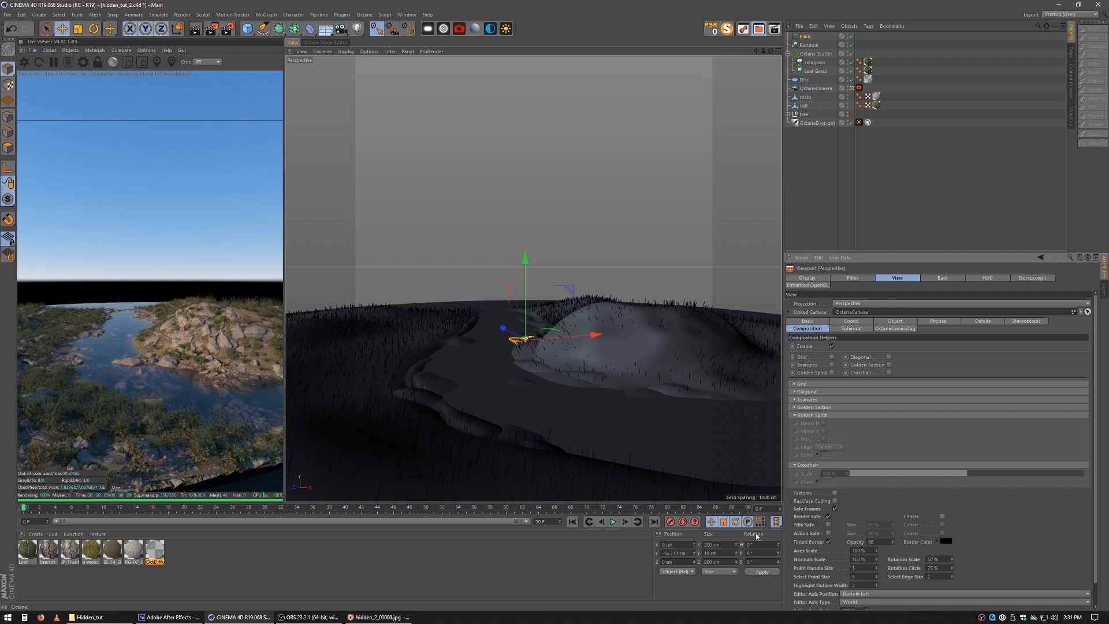
{"action": "key", "text": "Return"}
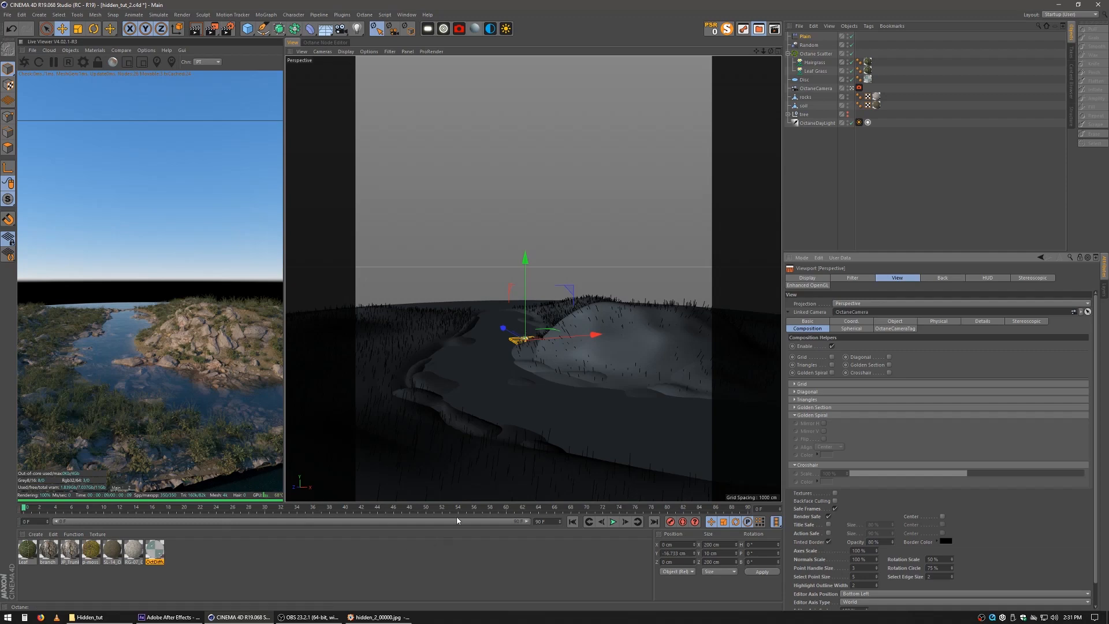
{"action": "left_click", "coordinate": [387, 124]}
{"action": "left_click_drag", "start_coordinate": [607, 387], "coordinate": [611, 390], "text": "alt"}
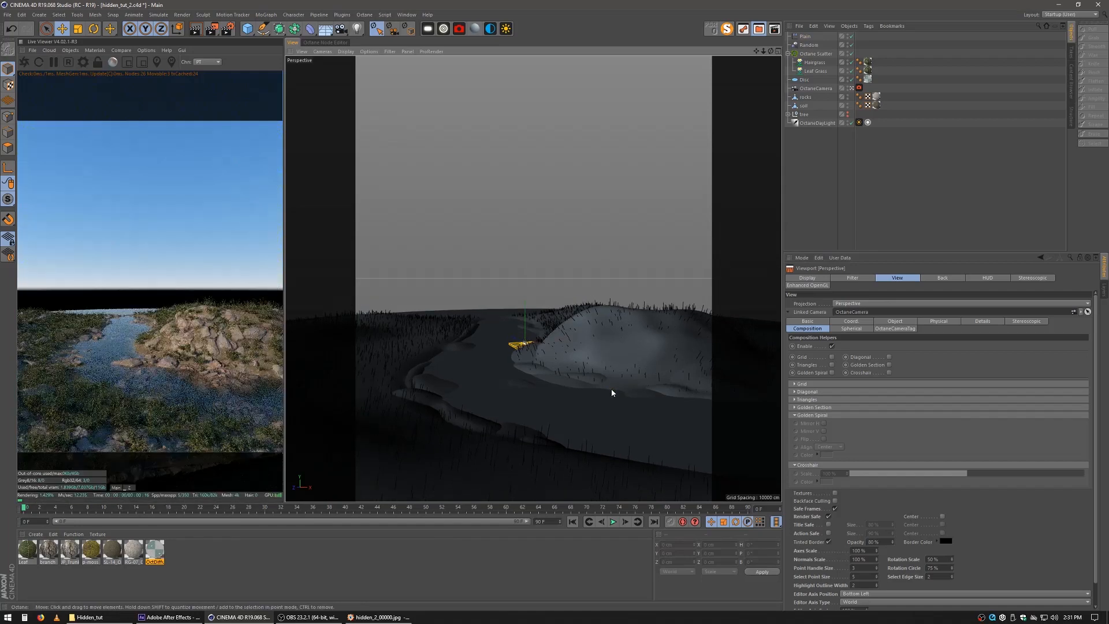
{"action": "scroll", "coordinate": [616, 388], "scroll_direction": "up", "scroll_amount": 1}
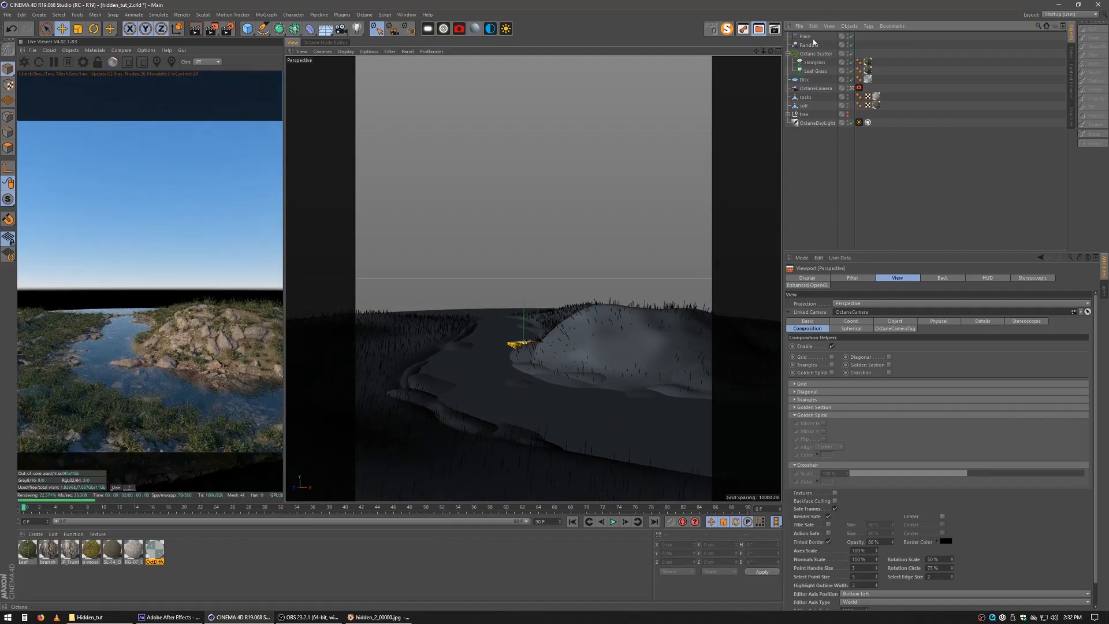
Duplicate the Octane Scatter and delete the Hairgrass and Leaf Grass plants from the copy.
{"action": "left_click_drag", "start_coordinate": [811, 36], "coordinate": [811, 35], "text": "ctrl"}
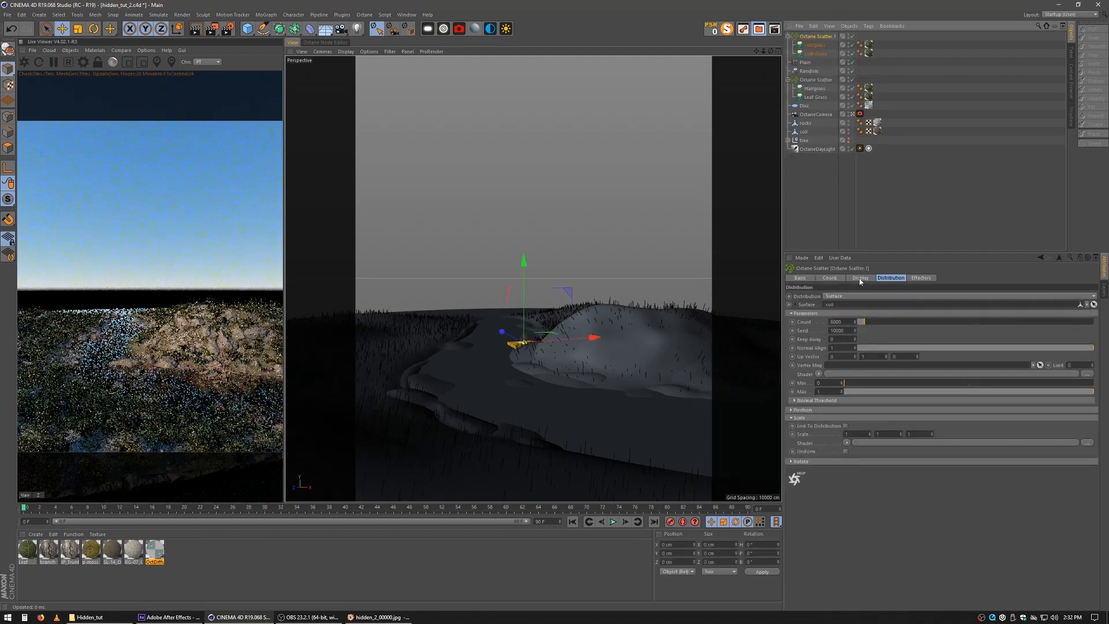
{"action": "left_click", "coordinate": [816, 47]}
{"action": "key", "text": "Delete"}
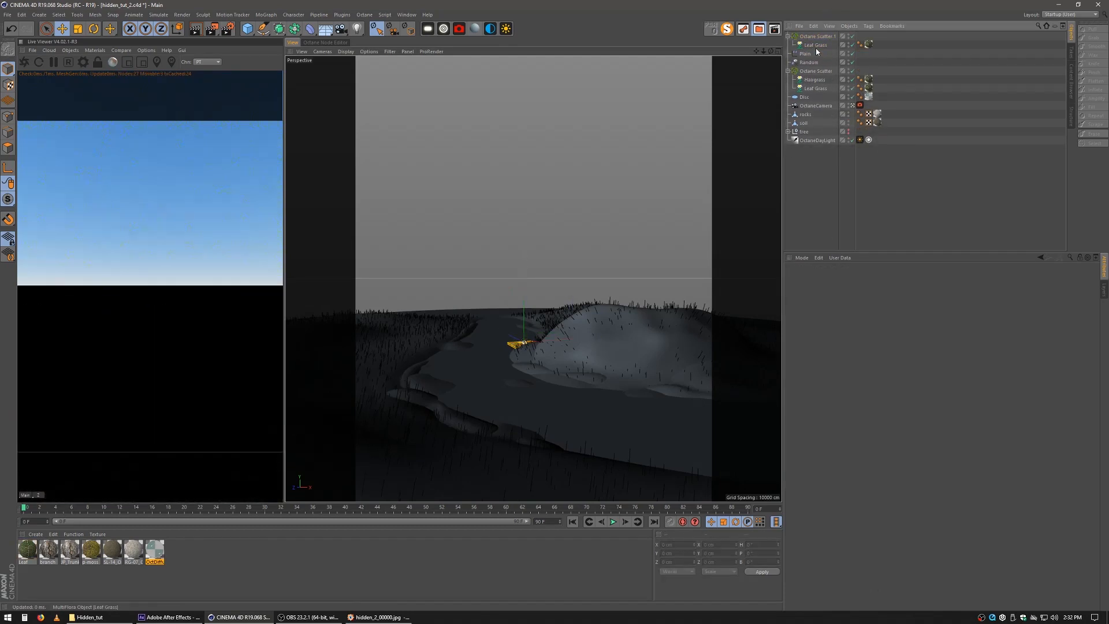
{"action": "left_click", "coordinate": [816, 47]}
{"action": "key", "text": "Delete"}
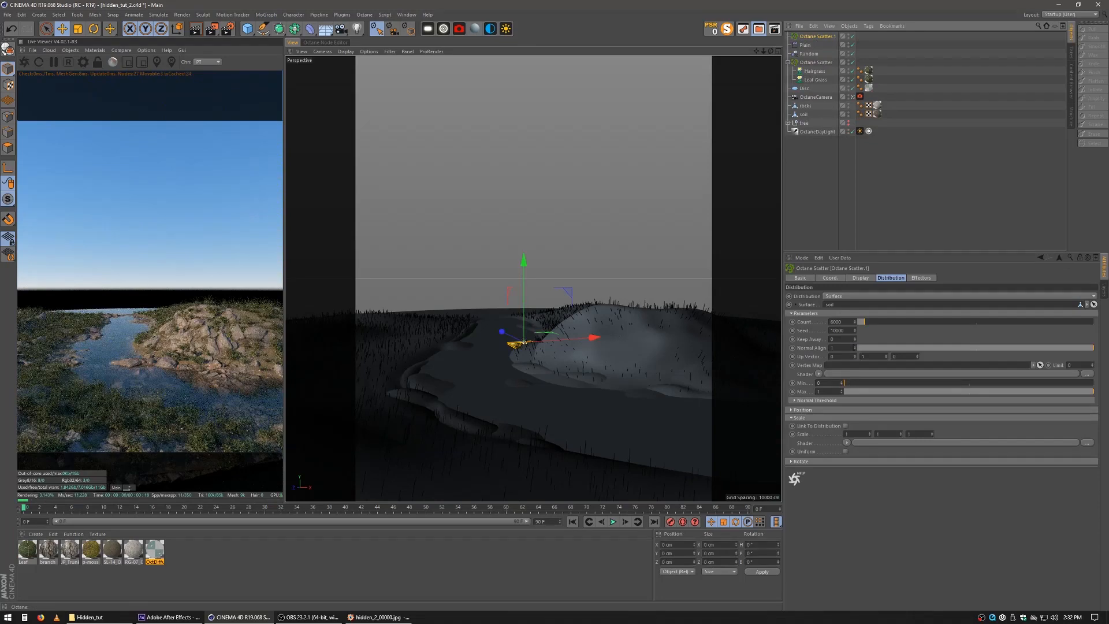
Set the duplicated Octane Scatter's distribution count to 30.
{"action": "left_click_drag", "start_coordinate": [845, 322], "coordinate": [812, 320]}
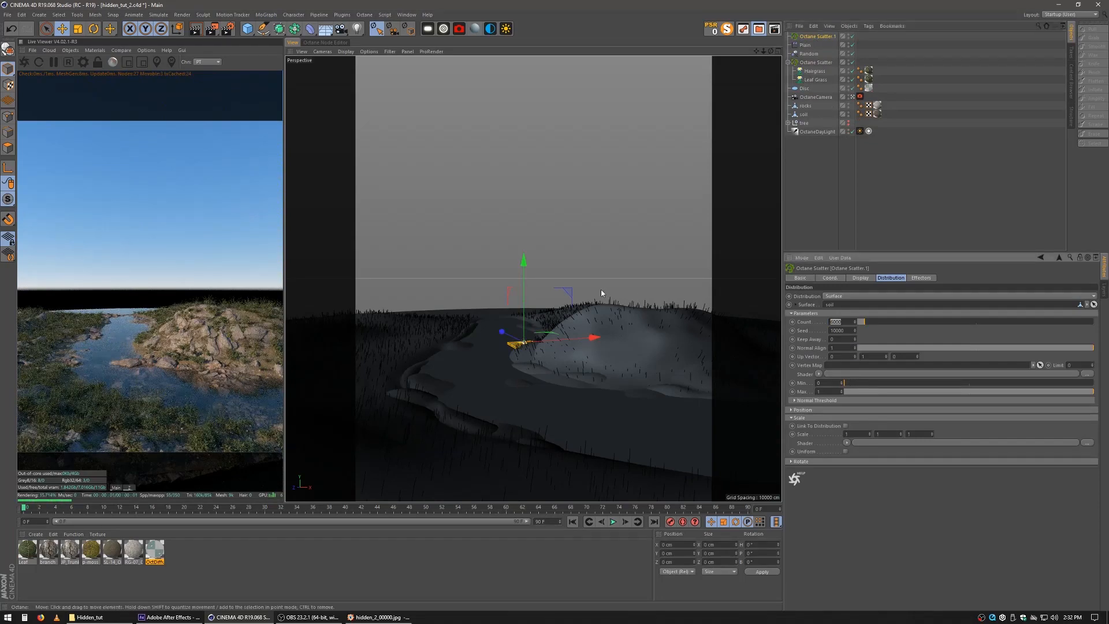
{"action": "type", "text": "30"}
{"action": "key", "text": "Return"}
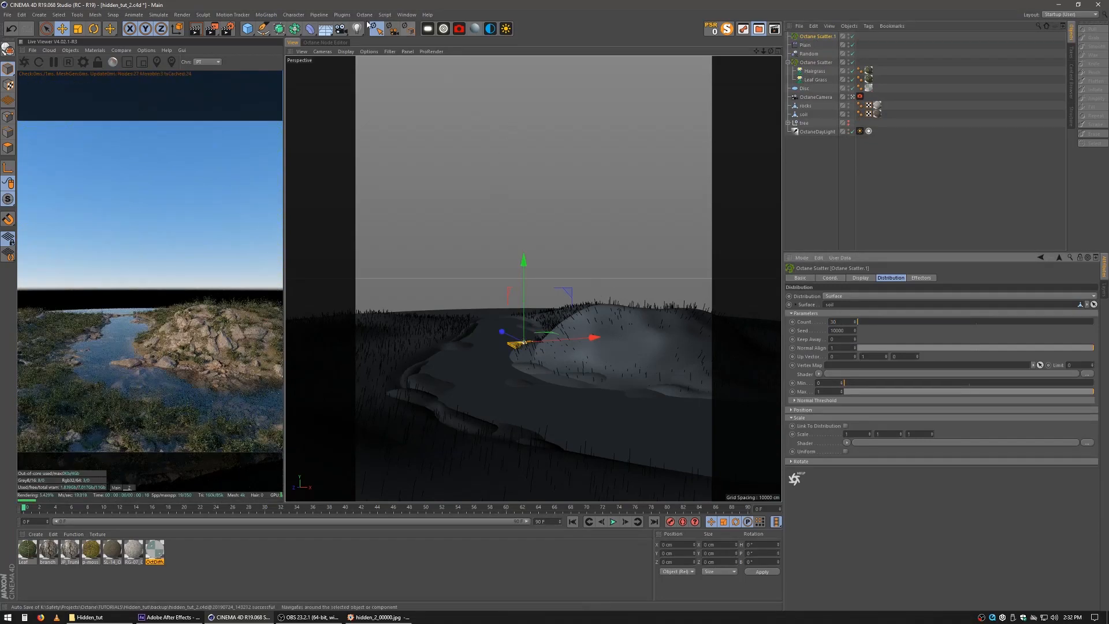
Add a Forester Tree, load the Mangrove preset from its tree library, and nest it under the duplicated Octane Scatter.
{"action": "left_click", "coordinate": [342, 15]}
{"action": "mouse_move", "coordinate": [363, 50]}
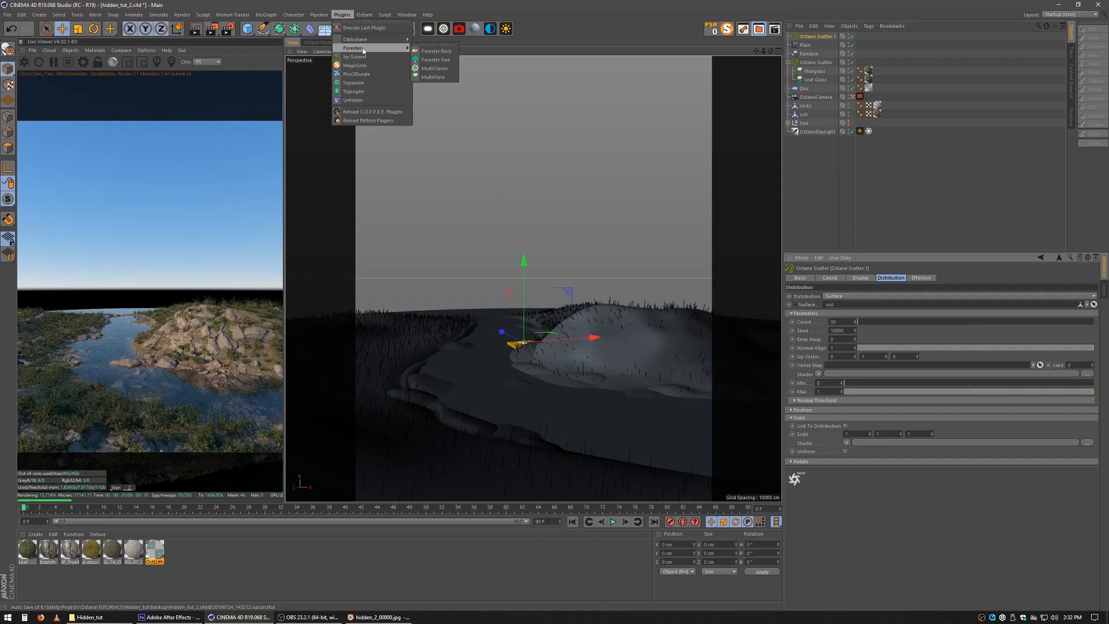
{"action": "left_click", "coordinate": [431, 60]}
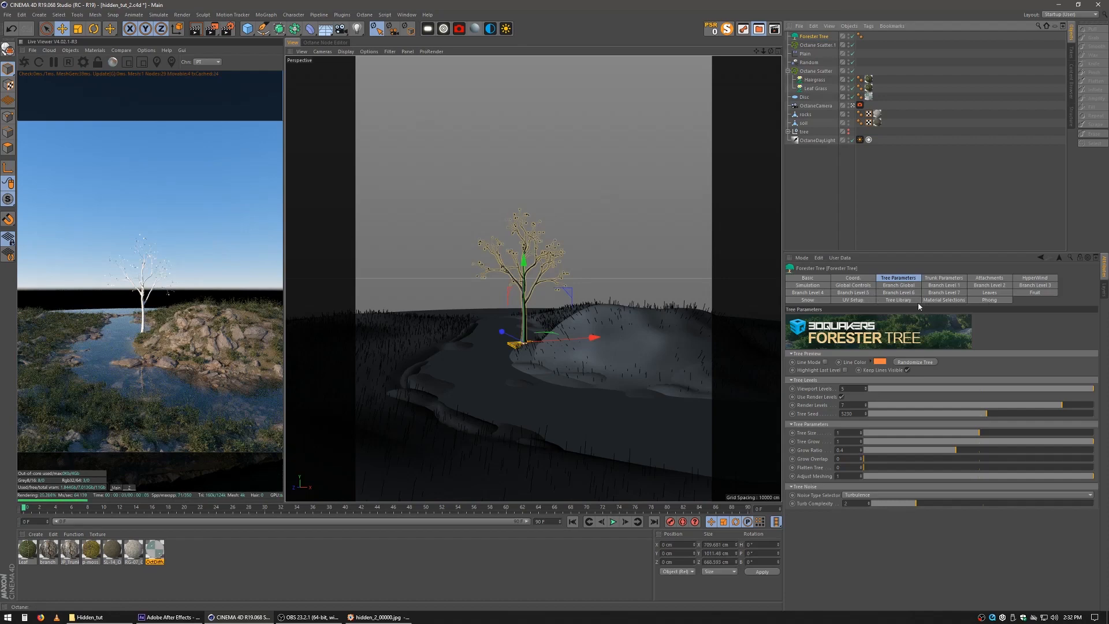
{"action": "left_click", "coordinate": [899, 300]}
{"action": "scroll", "coordinate": [855, 445], "scroll_direction": "down", "scroll_amount": 5}
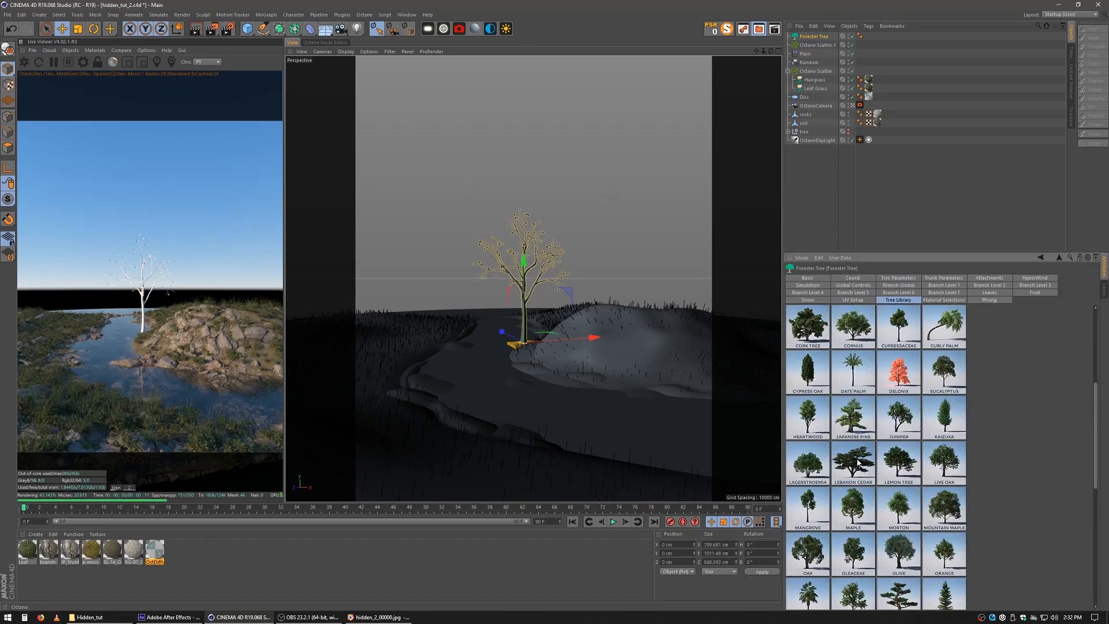
{"action": "left_click", "coordinate": [810, 463]}
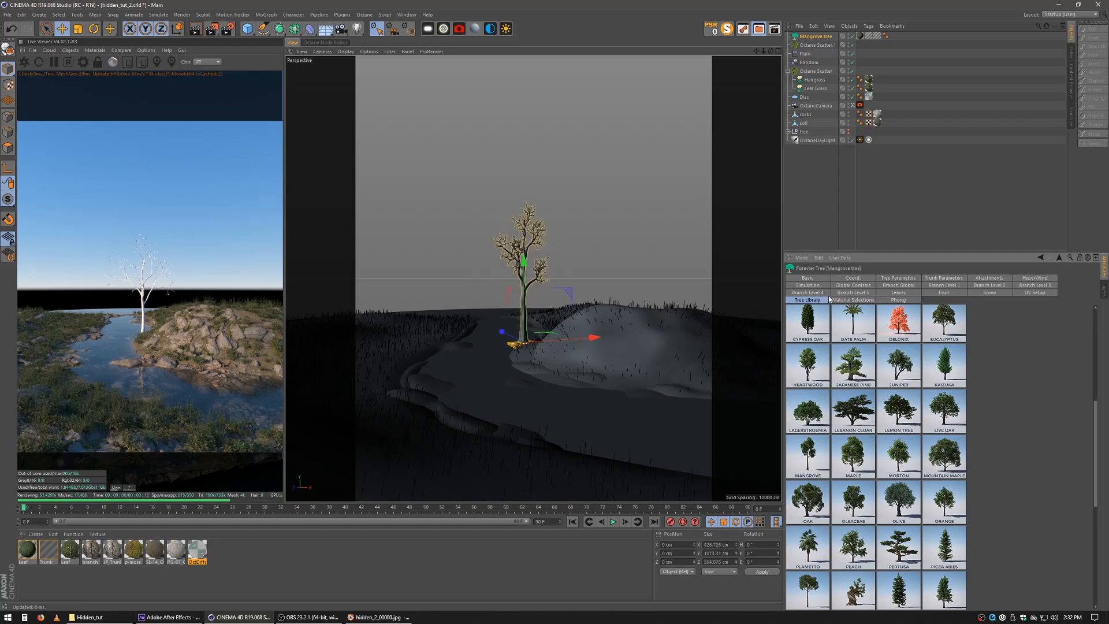
{"action": "left_click", "coordinate": [825, 205]}
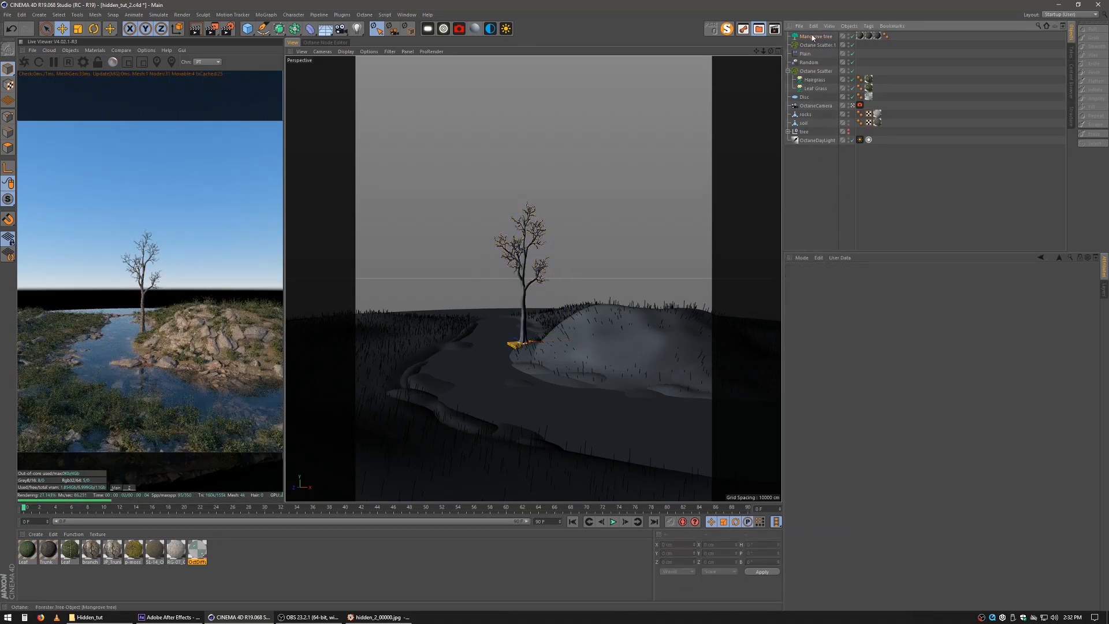
{"action": "left_click_drag", "start_coordinate": [812, 37], "coordinate": [814, 45]}
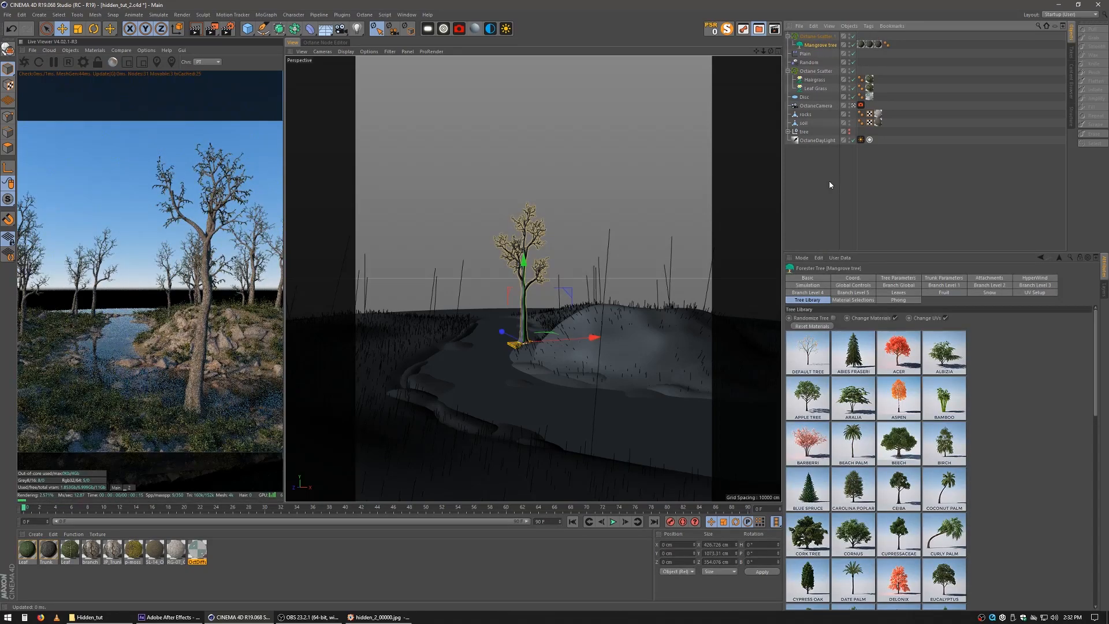
Lower the tree scatter's Normal Align to 0.02 so the scattered trees stand upright.
{"action": "left_click", "coordinate": [819, 37]}
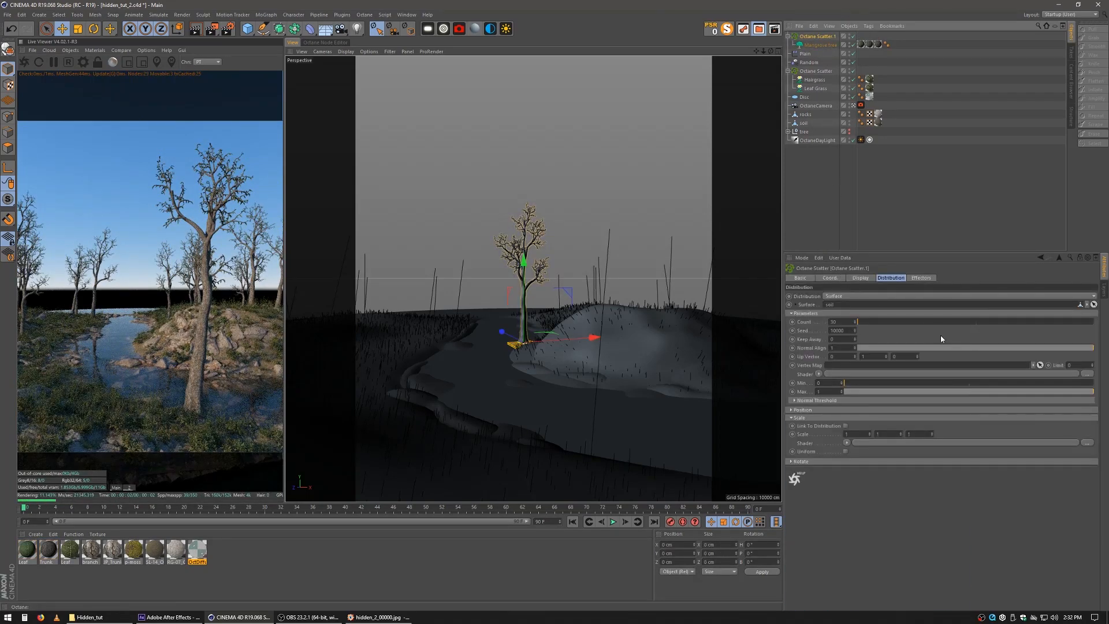
{"action": "left_click_drag", "start_coordinate": [992, 349], "coordinate": [1108, 393]}
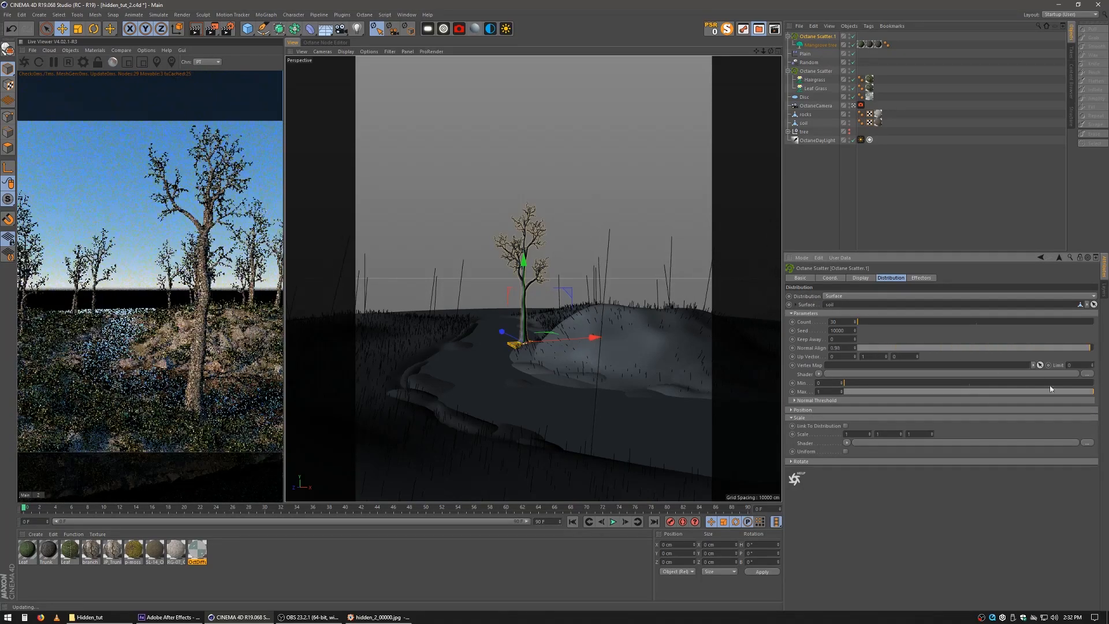
{"action": "left_click_drag", "start_coordinate": [1051, 348], "coordinate": [866, 369]}
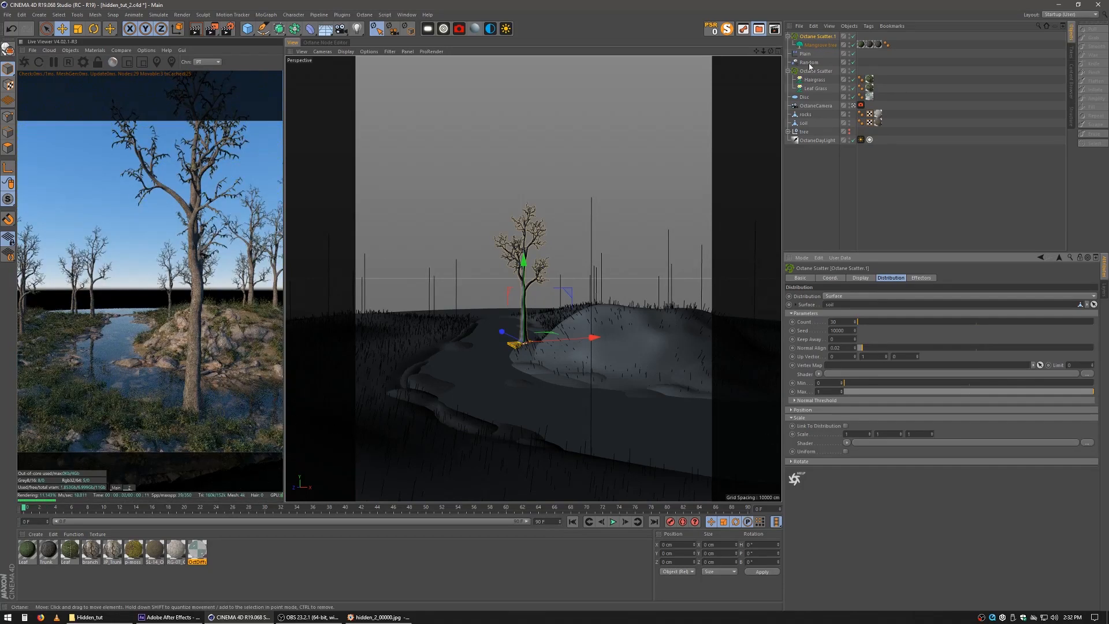
Step through the tree scatter's seed values and settle on 9972 for the placement of the mangroves around the water and mound.
{"action": "left_click", "coordinate": [856, 332]}
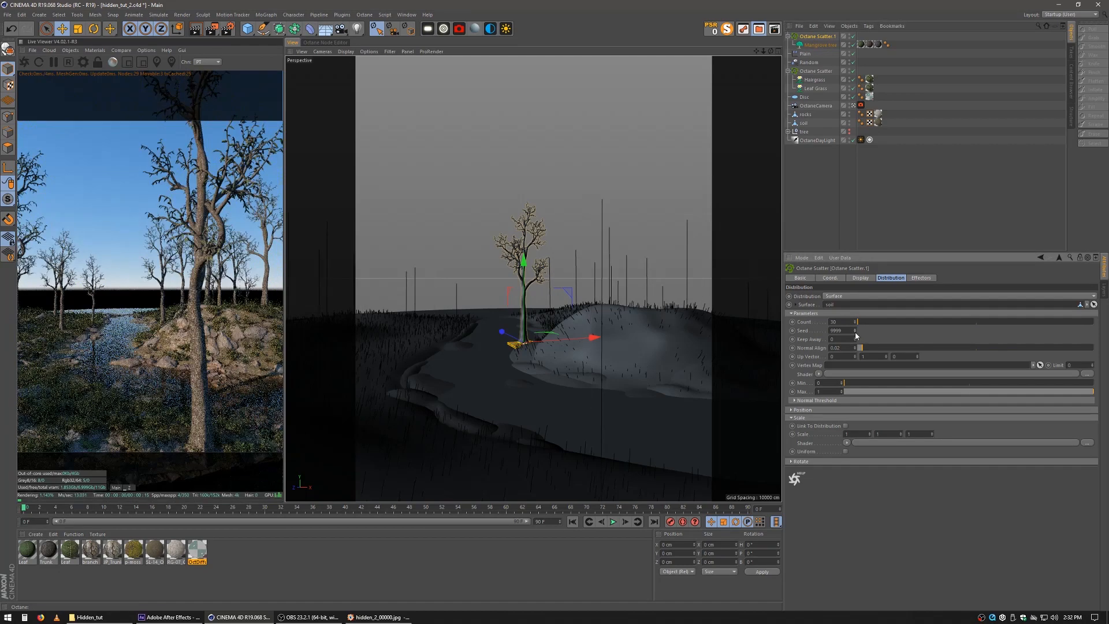
{"action": "left_click", "coordinate": [856, 334]}
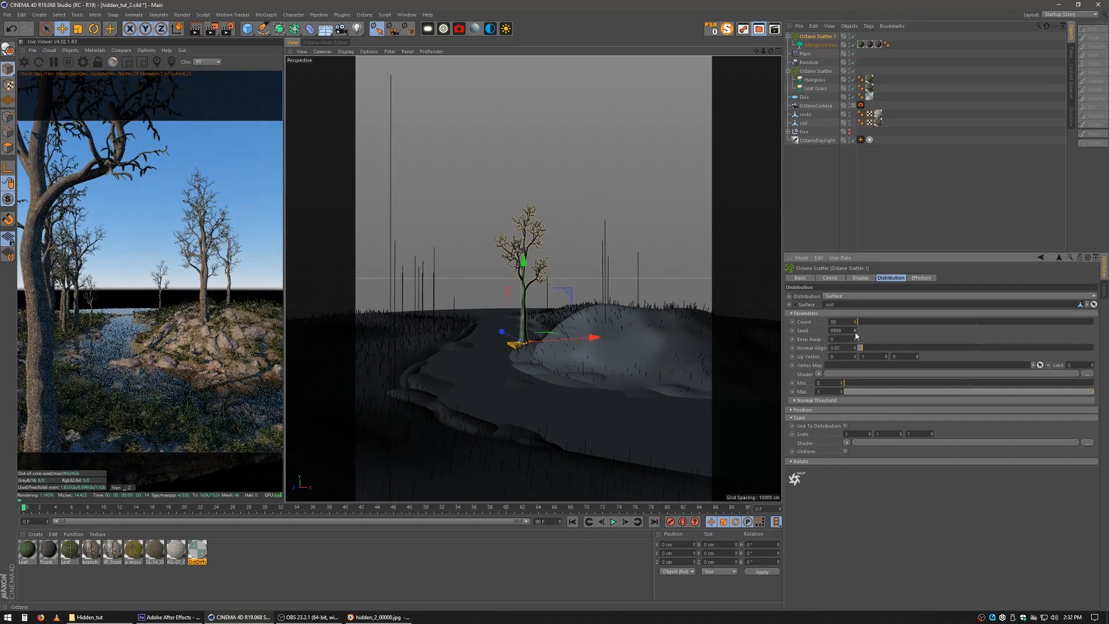
{"action": "left_click", "coordinate": [856, 333]}
{"action": "left_click", "coordinate": [856, 333]}
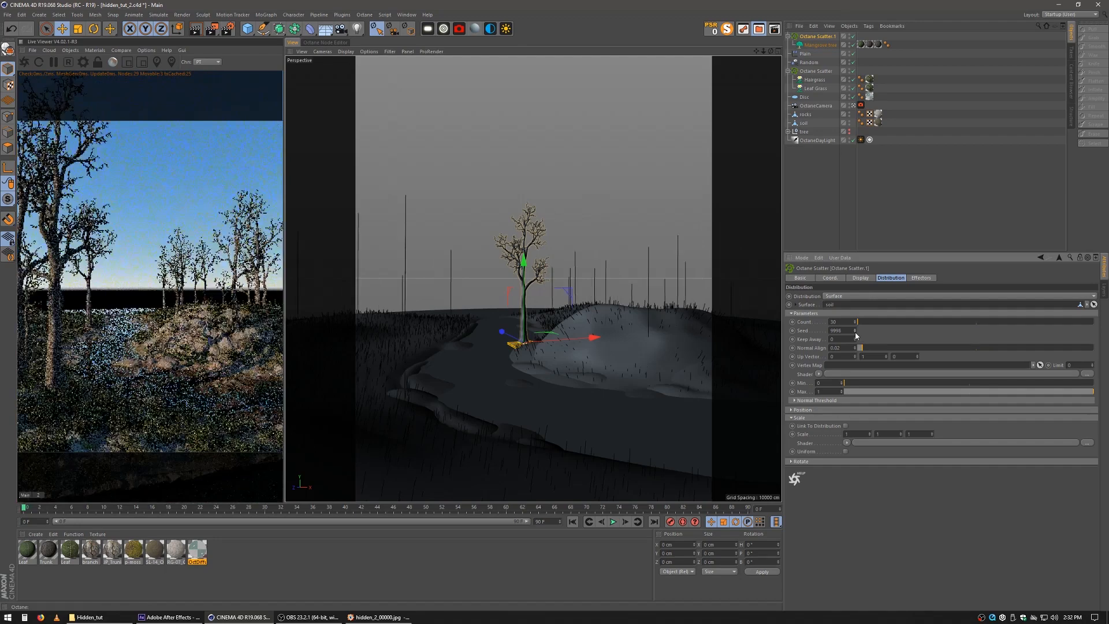
{"action": "left_click", "coordinate": [856, 332]}
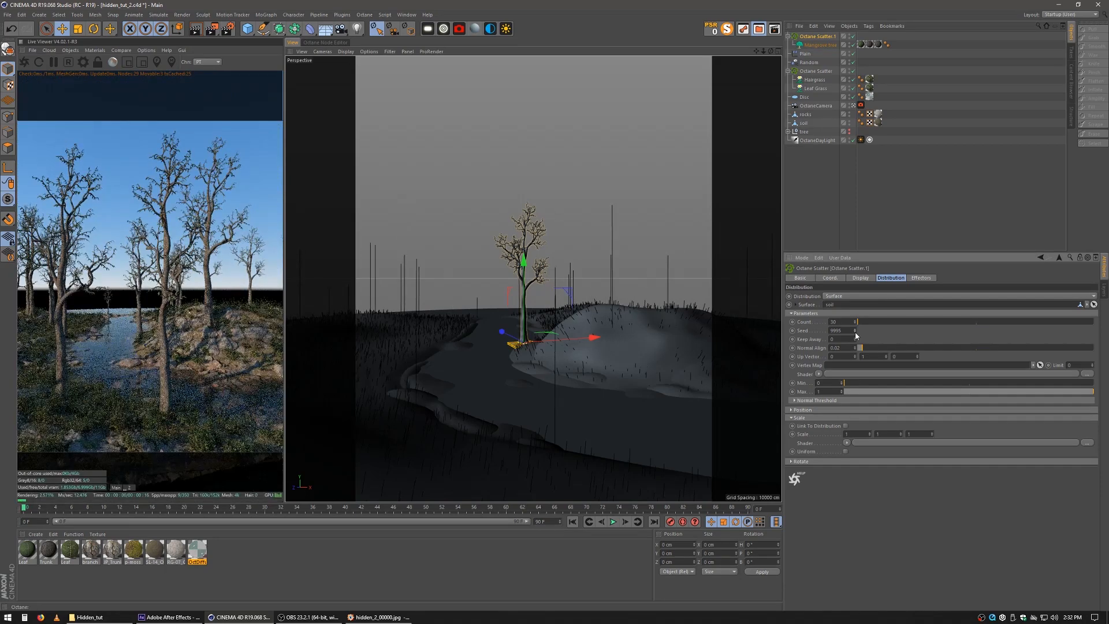
{"action": "left_click", "coordinate": [856, 333]}
{"action": "left_click", "coordinate": [856, 333]}
{"action": "left_click", "coordinate": [856, 333]}
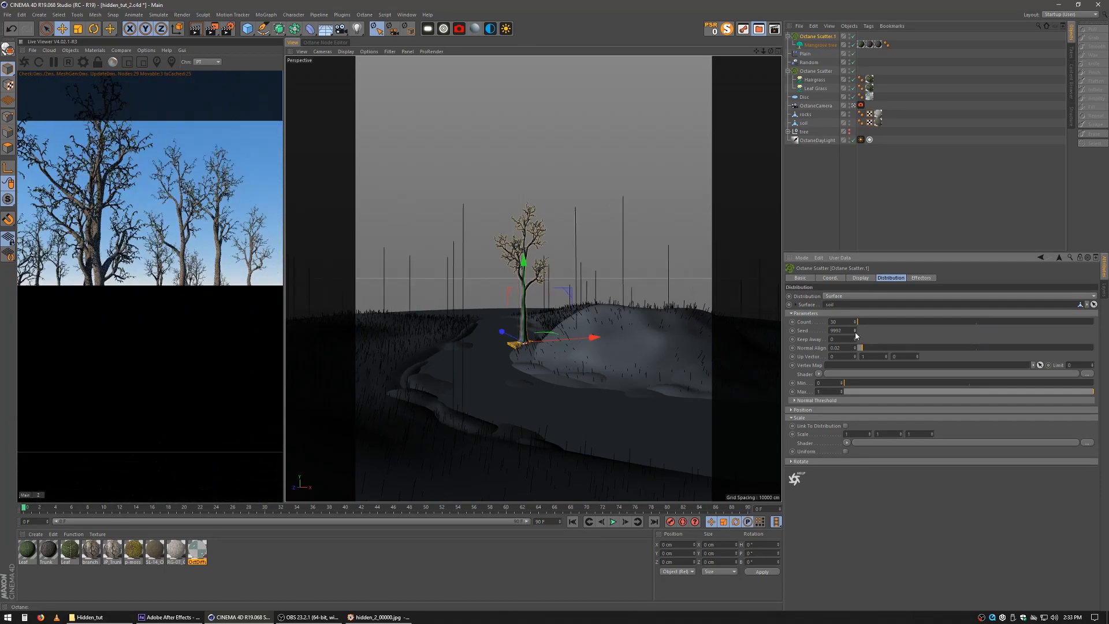
{"action": "left_click", "coordinate": [856, 333]}
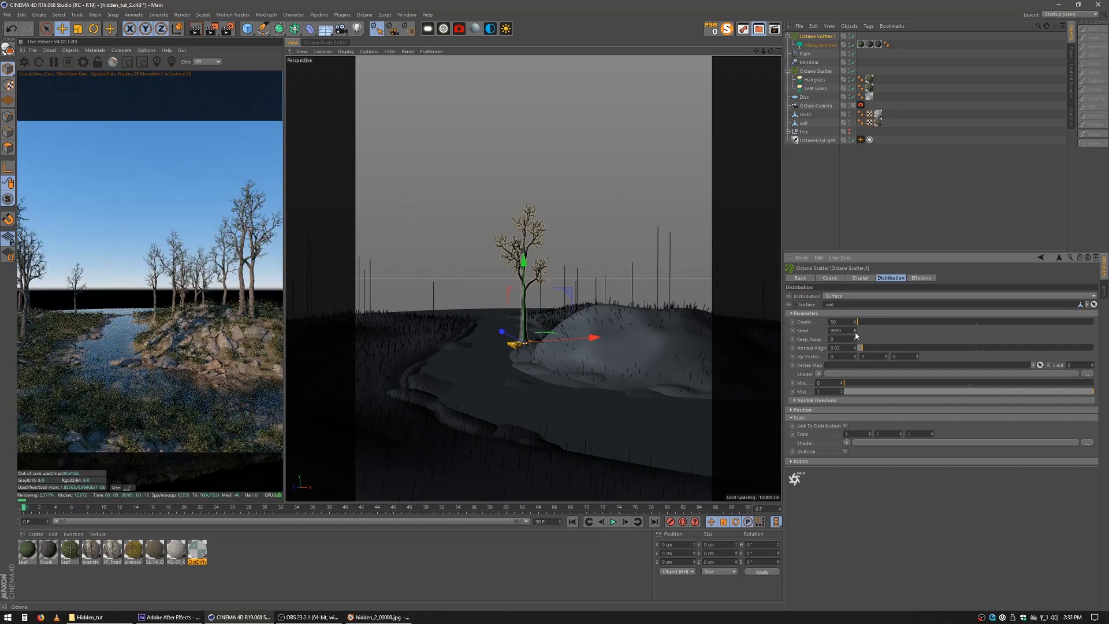
{"action": "left_click", "coordinate": [856, 333]}
{"action": "left_click", "coordinate": [855, 332]}
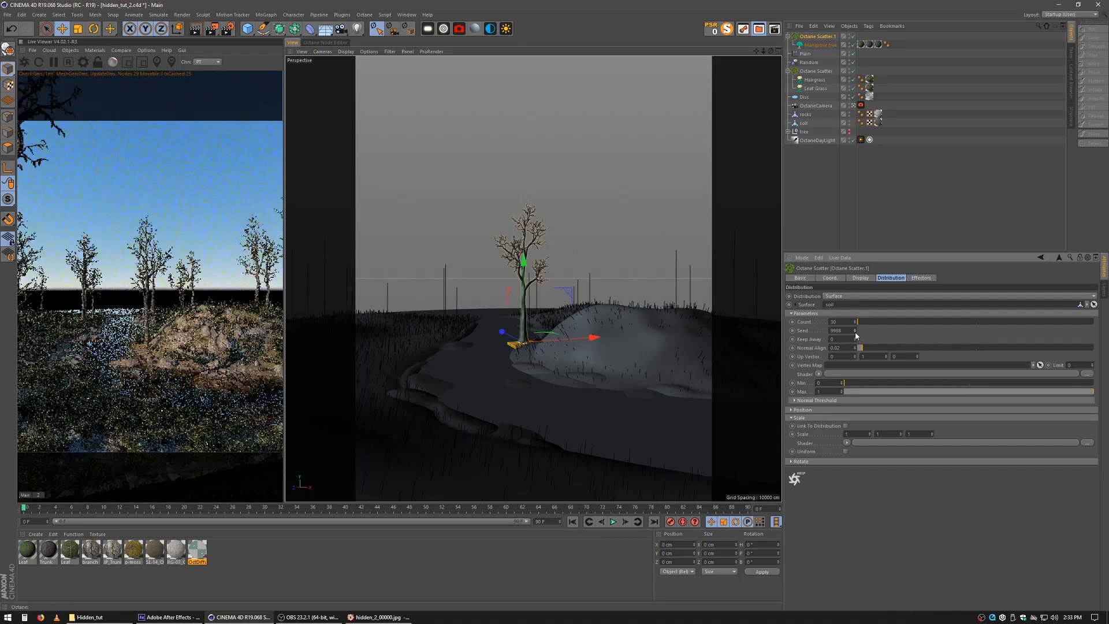
{"action": "left_click", "coordinate": [855, 333]}
{"action": "left_click", "coordinate": [856, 333]}
{"action": "left_click", "coordinate": [856, 333]}
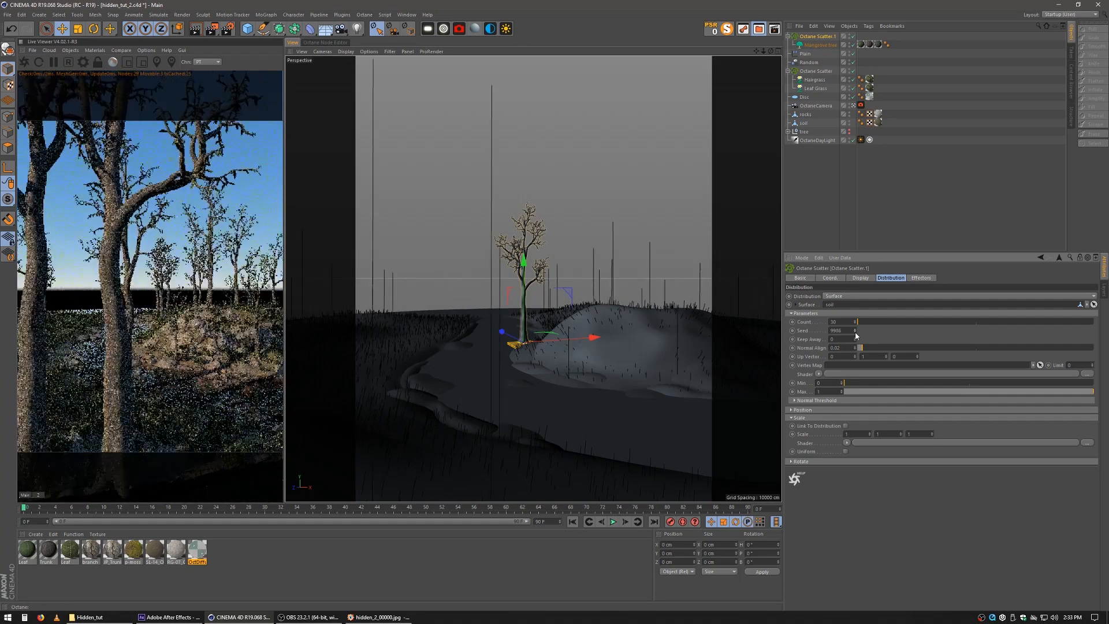
{"action": "left_click", "coordinate": [856, 333]}
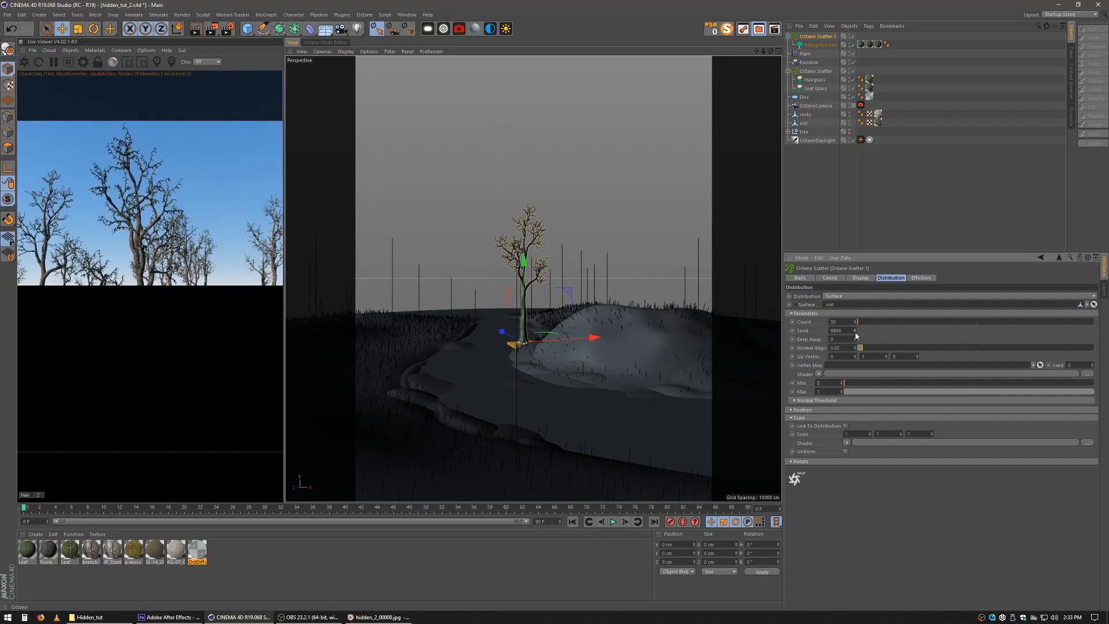
{"action": "left_click", "coordinate": [856, 332]}
{"action": "left_click", "coordinate": [855, 333]}
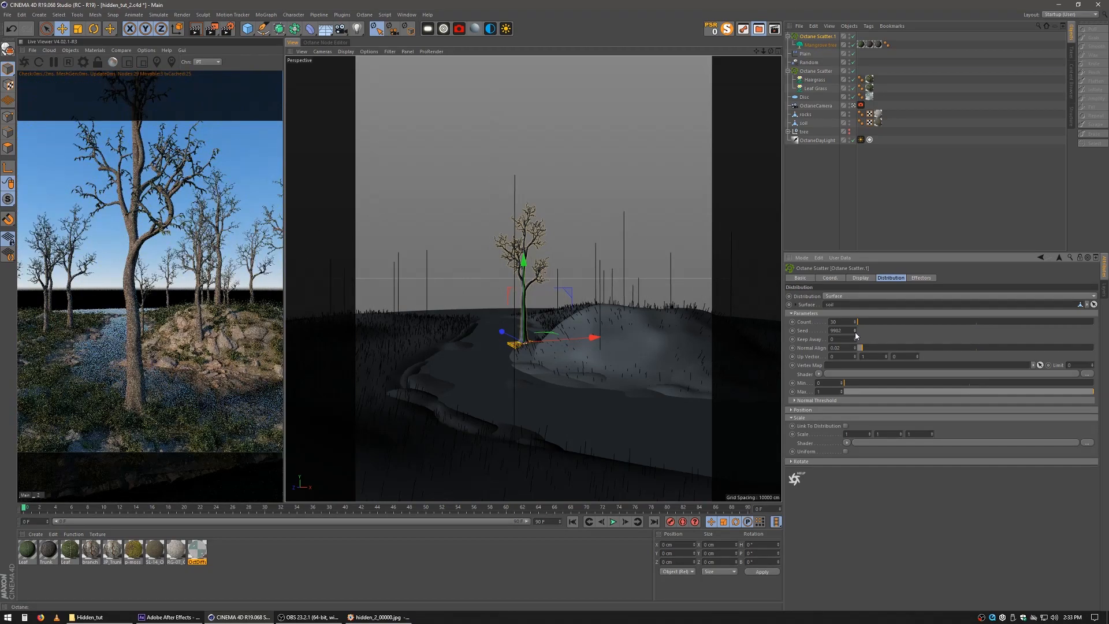
{"action": "left_click", "coordinate": [856, 333]}
{"action": "left_click", "coordinate": [855, 333]}
{"action": "left_click", "coordinate": [856, 333]}
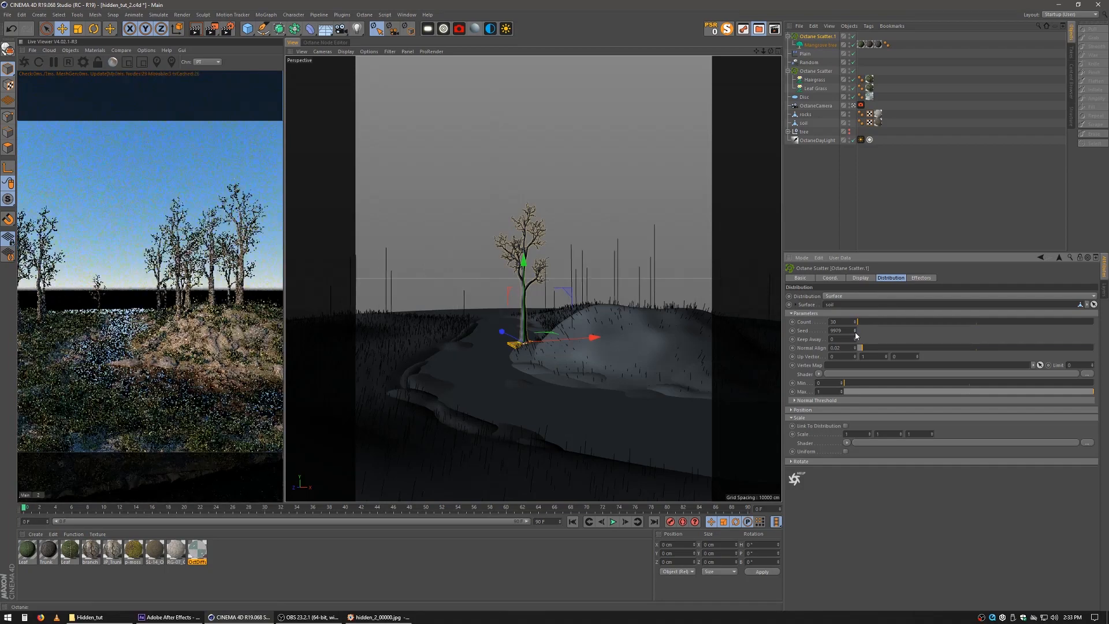
{"action": "left_click", "coordinate": [856, 333]}
{"action": "left_click", "coordinate": [855, 333]}
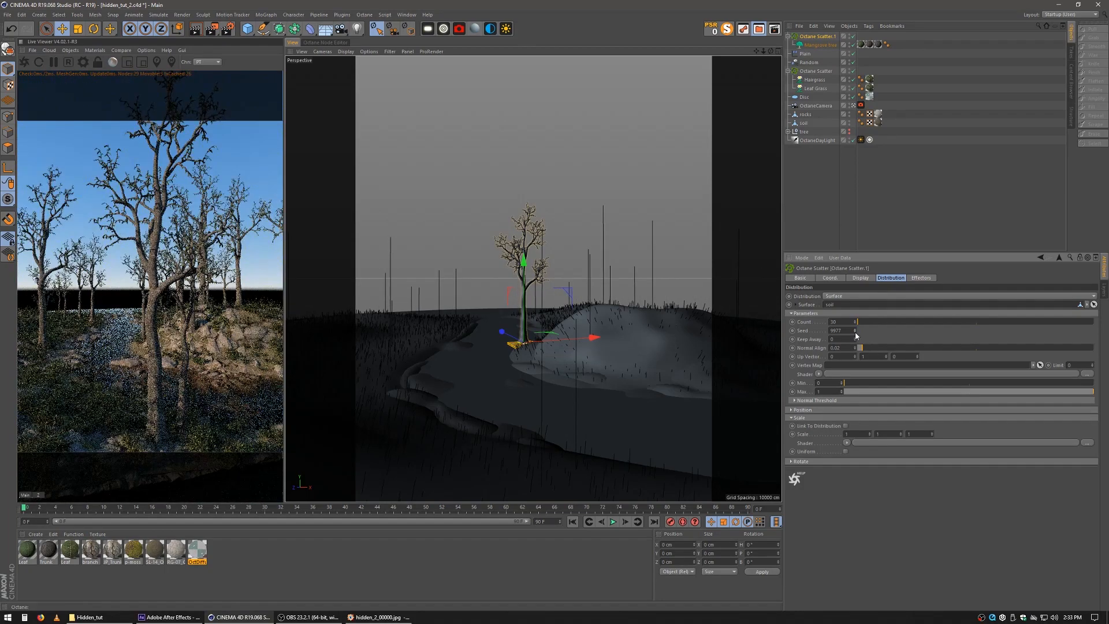
{"action": "left_click", "coordinate": [856, 333]}
{"action": "left_click", "coordinate": [856, 333]}
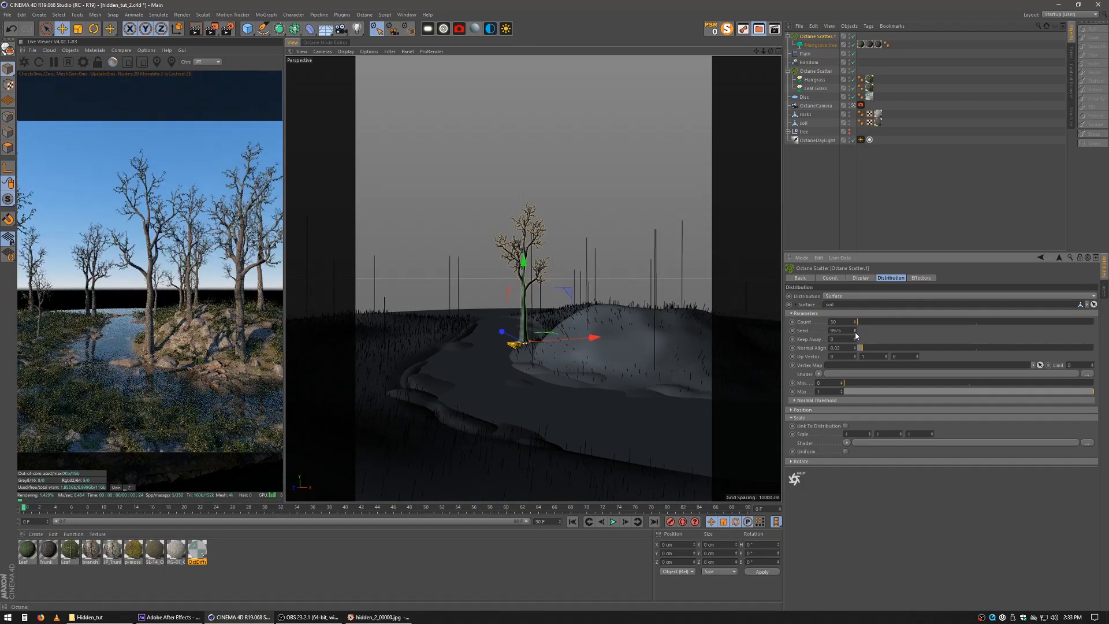
{"action": "left_click", "coordinate": [855, 332]}
{"action": "left_click", "coordinate": [856, 333]}
{"action": "left_click", "coordinate": [855, 332]}
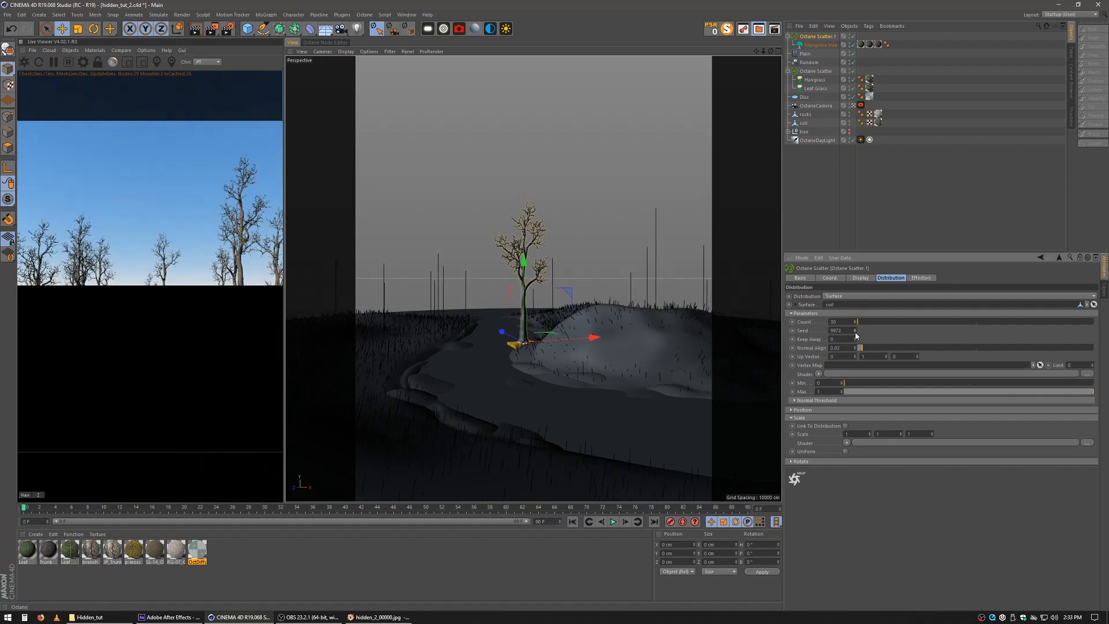
{"action": "left_click", "coordinate": [855, 332]}
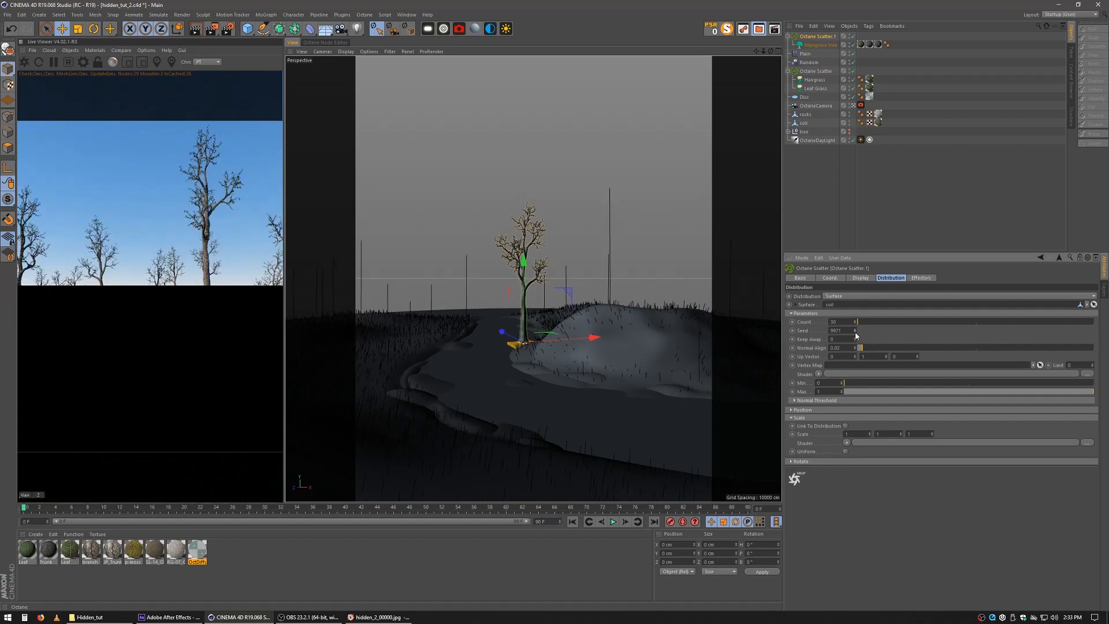
{"action": "left_click", "coordinate": [856, 329]}
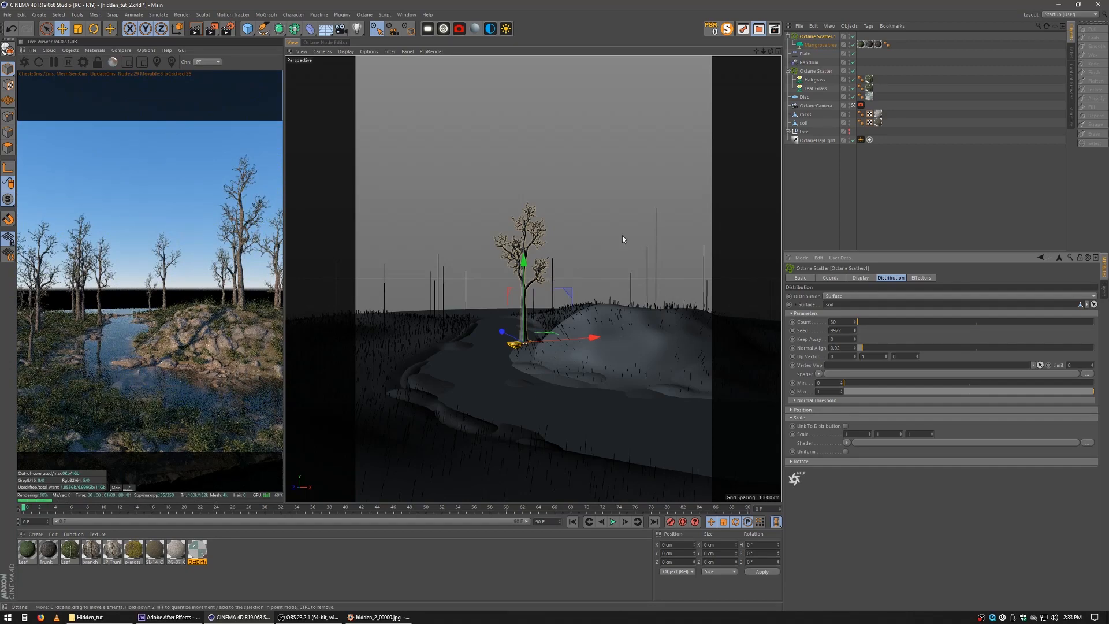
Raise the Mangrove tree's Viewport Levels to 5 so that its leaves are generated.
{"action": "left_click", "coordinate": [817, 45]}
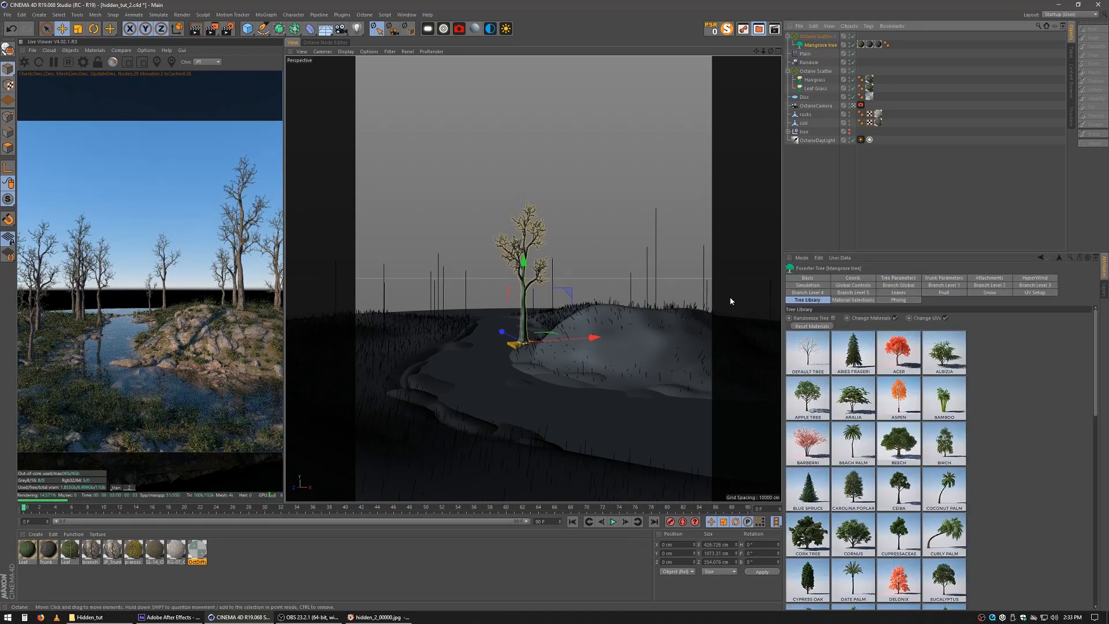
{"action": "left_click", "coordinate": [928, 278]}
{"action": "left_click", "coordinate": [898, 278]}
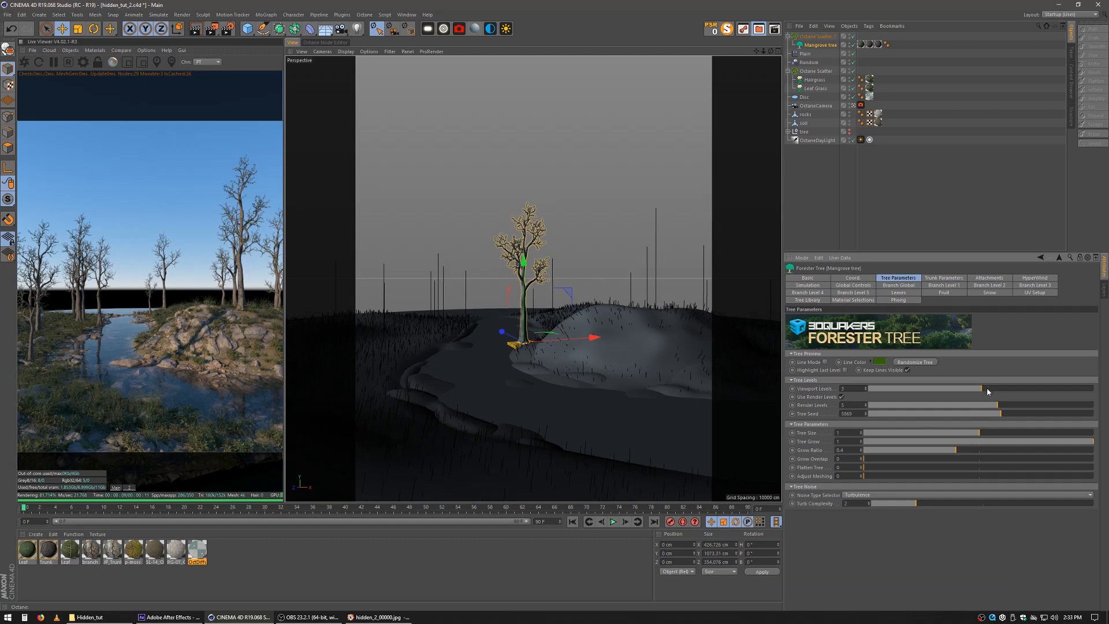
{"action": "scroll", "coordinate": [988, 388], "scroll_direction": "up", "scroll_amount": 2}
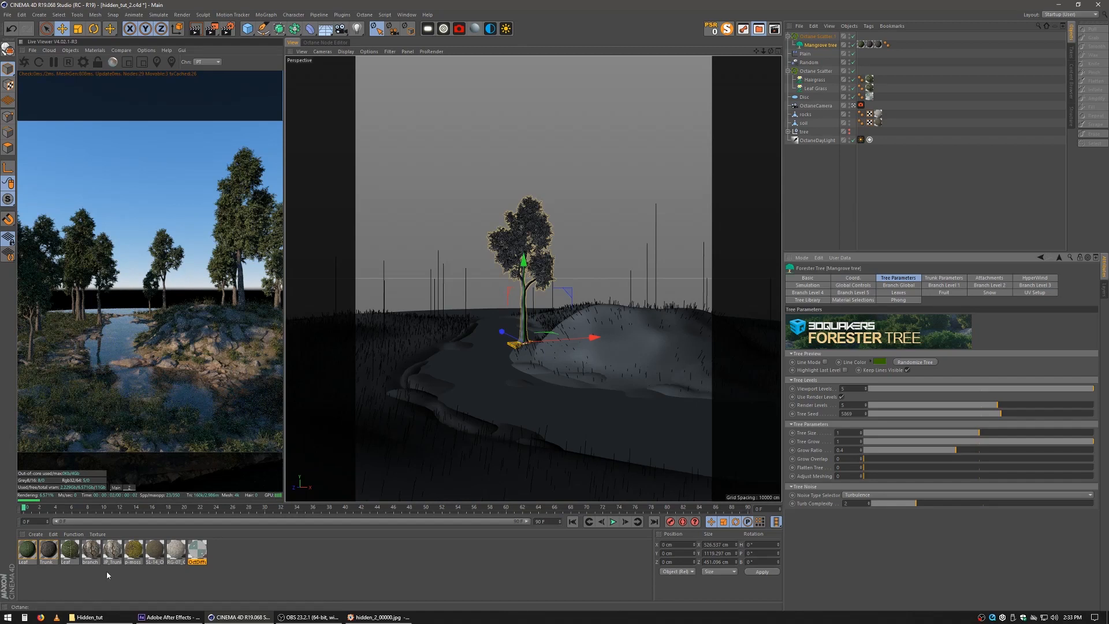
Replace the Trunk material on the Mangrove tree's two trunk texture tags with the branch material.
{"action": "left_click", "coordinate": [113, 575]}
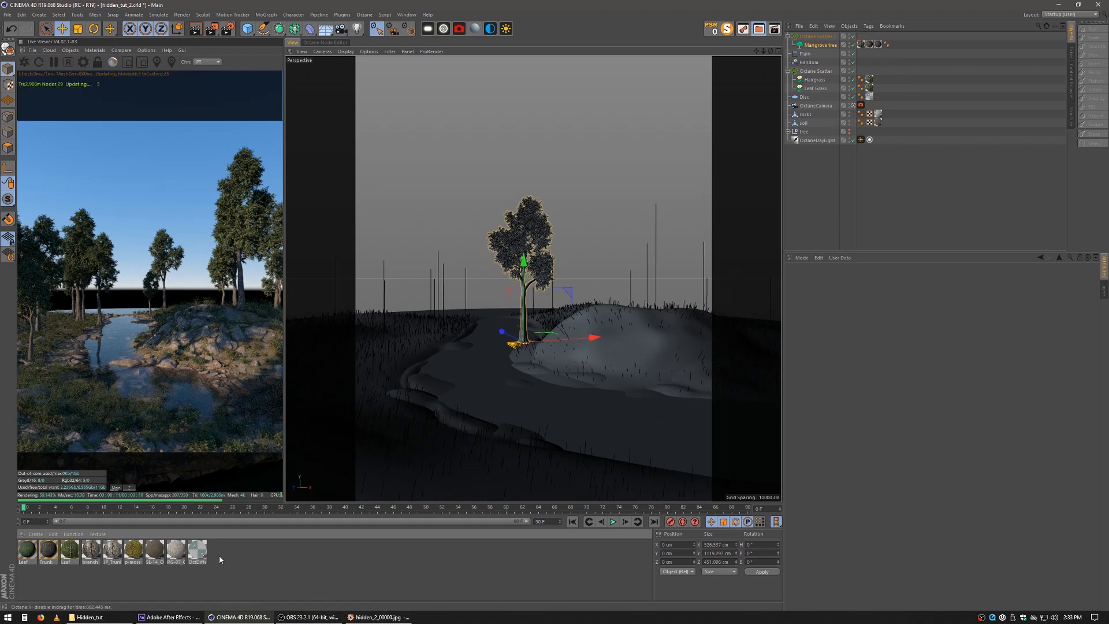
{"action": "left_click_drag", "start_coordinate": [869, 34], "coordinate": [883, 49]}
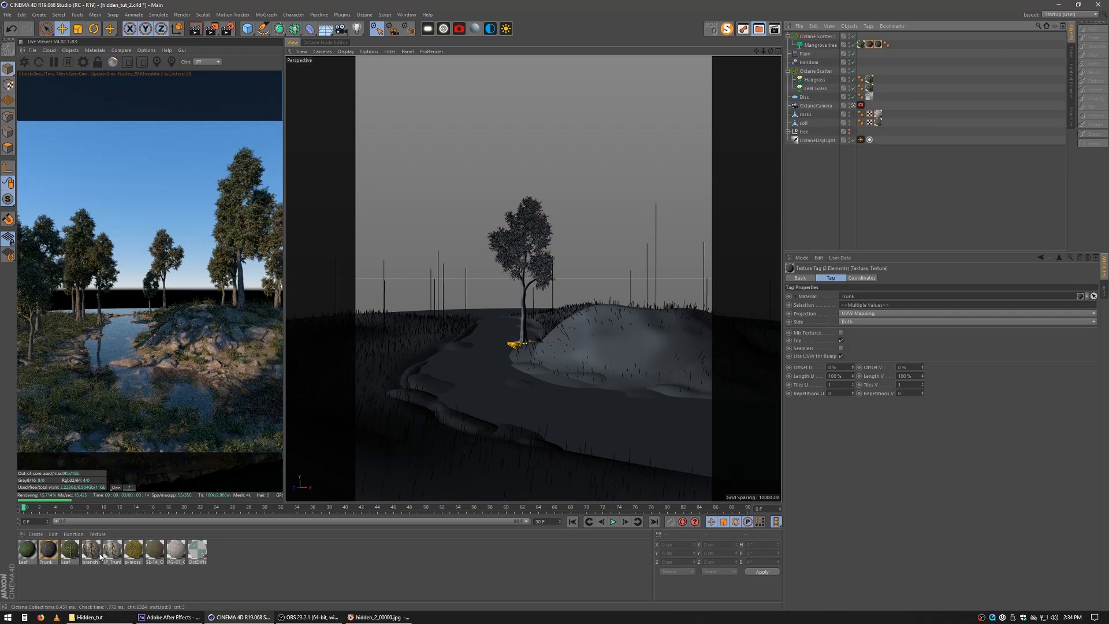
{"action": "left_click_drag", "start_coordinate": [820, 400], "coordinate": [862, 298]}
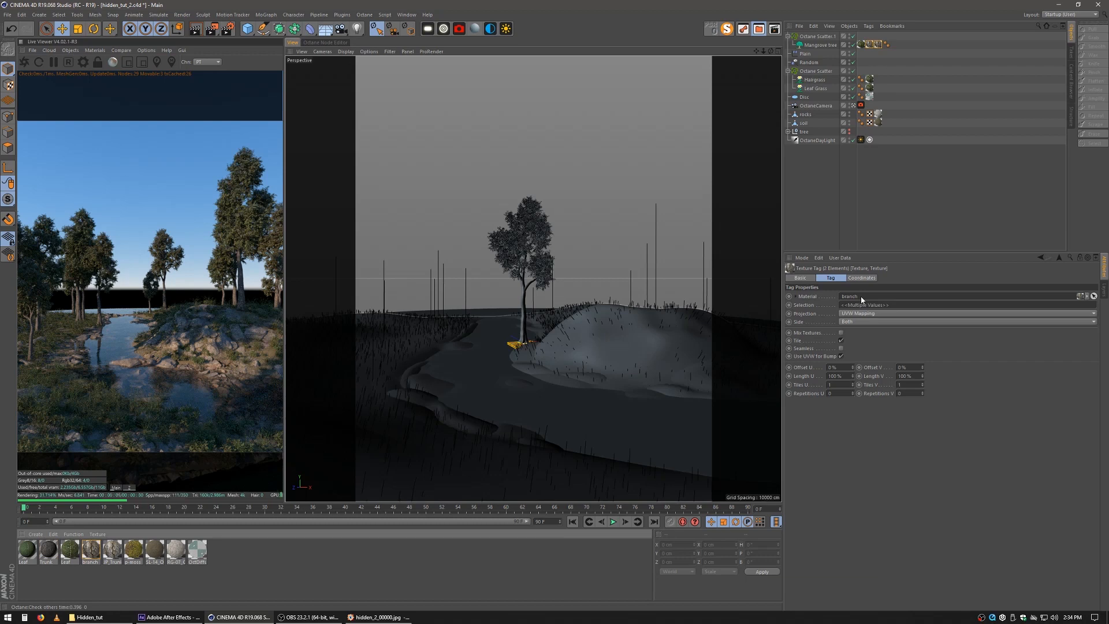
{"action": "left_click", "coordinate": [824, 191]}
Sink the Mangrove tree slightly to about Y -46 cm and increase its trunk height to about 1468.5 cm.
{"action": "left_click", "coordinate": [819, 45]}
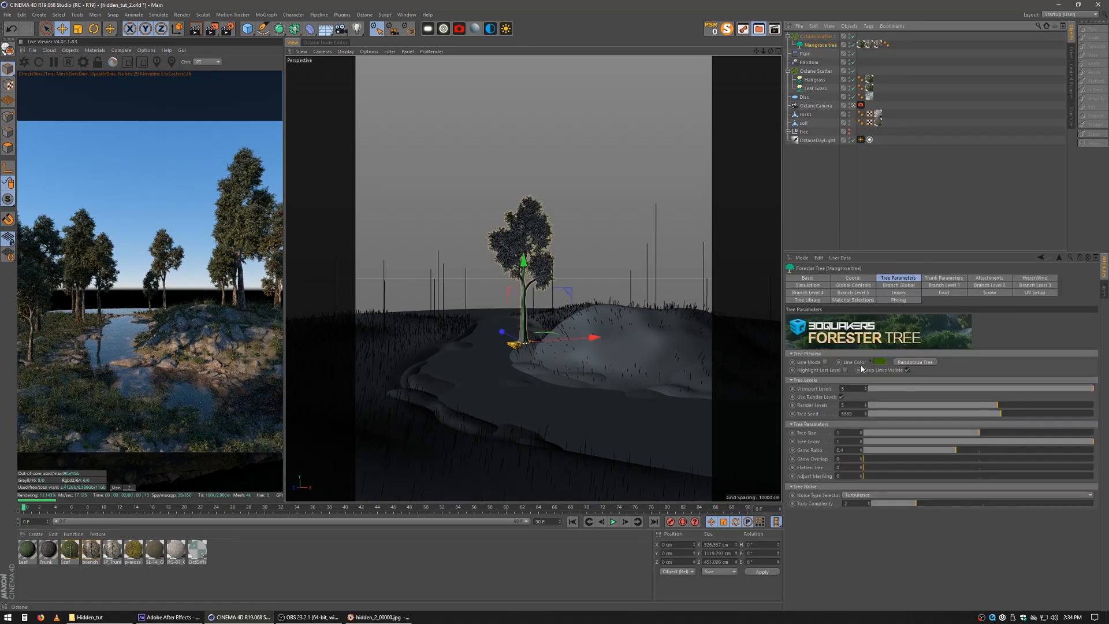
{"action": "left_click", "coordinate": [943, 278]}
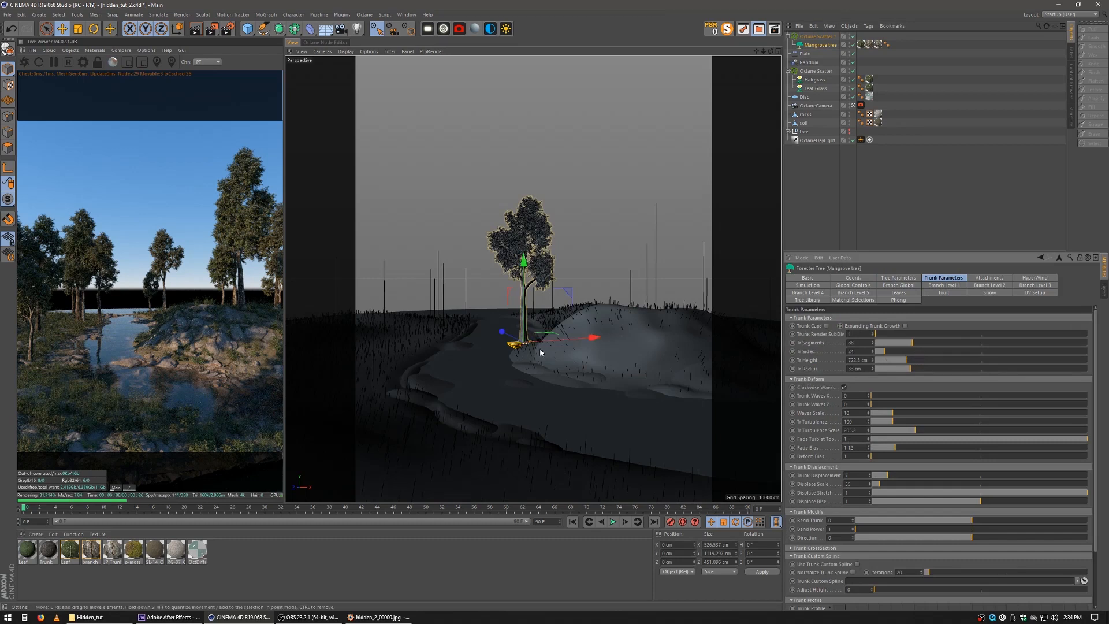
{"action": "mouse_move", "coordinate": [549, 303]}
{"action": "left_mouse_down"}
{"action": "mouse_move", "coordinate": [584, 310]}
{"action": "mouse_move", "coordinate": [562, 300]}
{"action": "mouse_move", "coordinate": [559, 318]}
{"action": "left_mouse_up"}
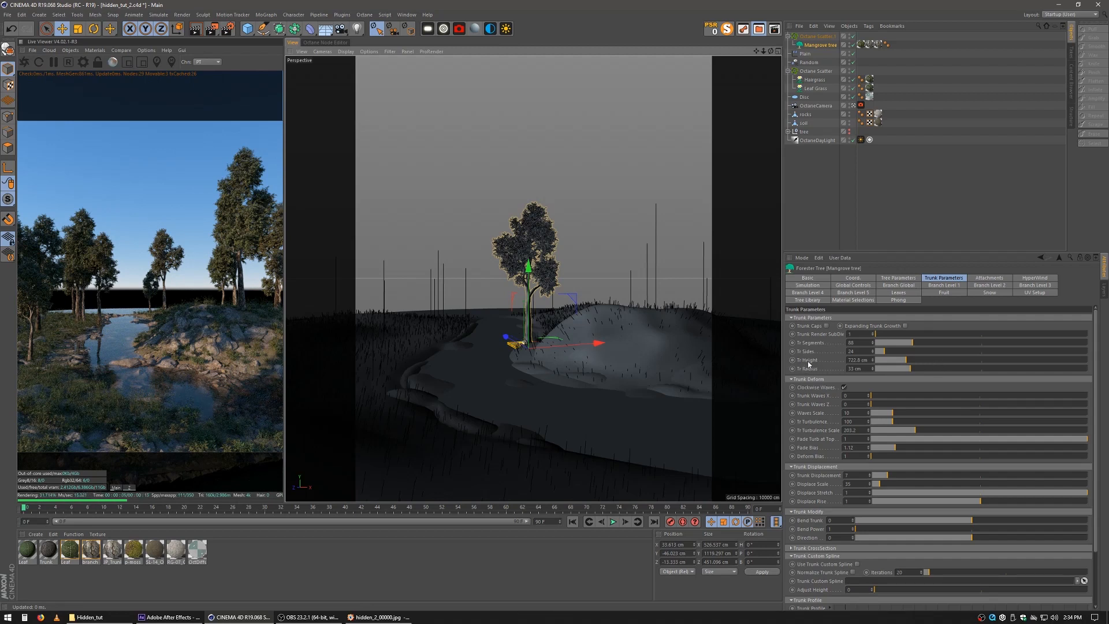
{"action": "left_click_drag", "start_coordinate": [934, 360], "coordinate": [938, 360]}
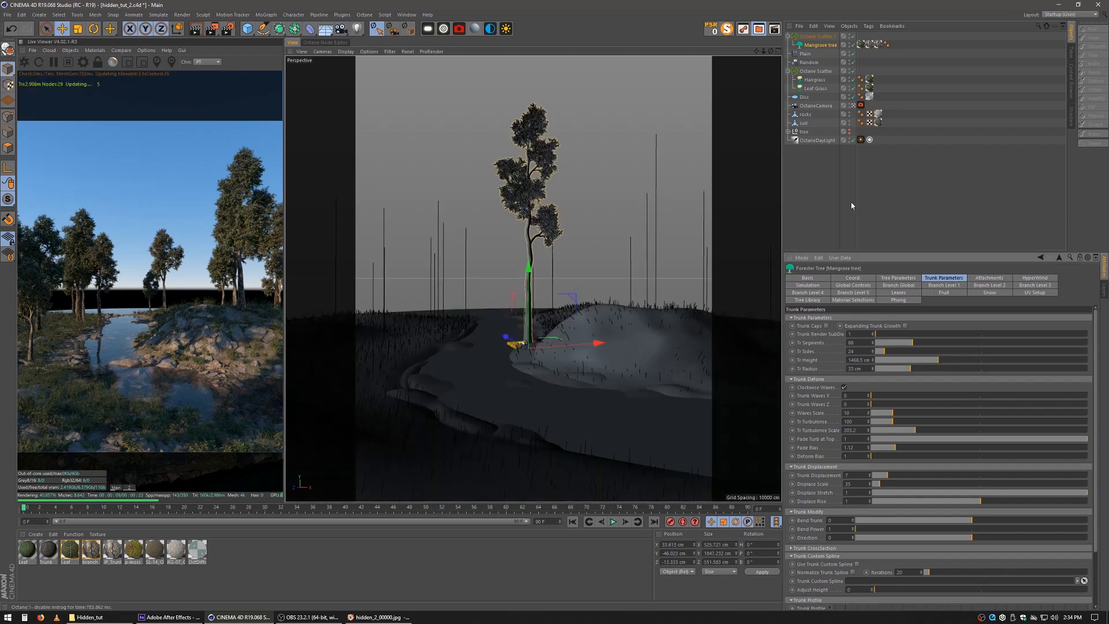
Lengthen the Mangrove's branches to about 924 cm on level 1, 157 cm on level 2 and 112 cm on level 3.
{"action": "left_click", "coordinate": [955, 286]}
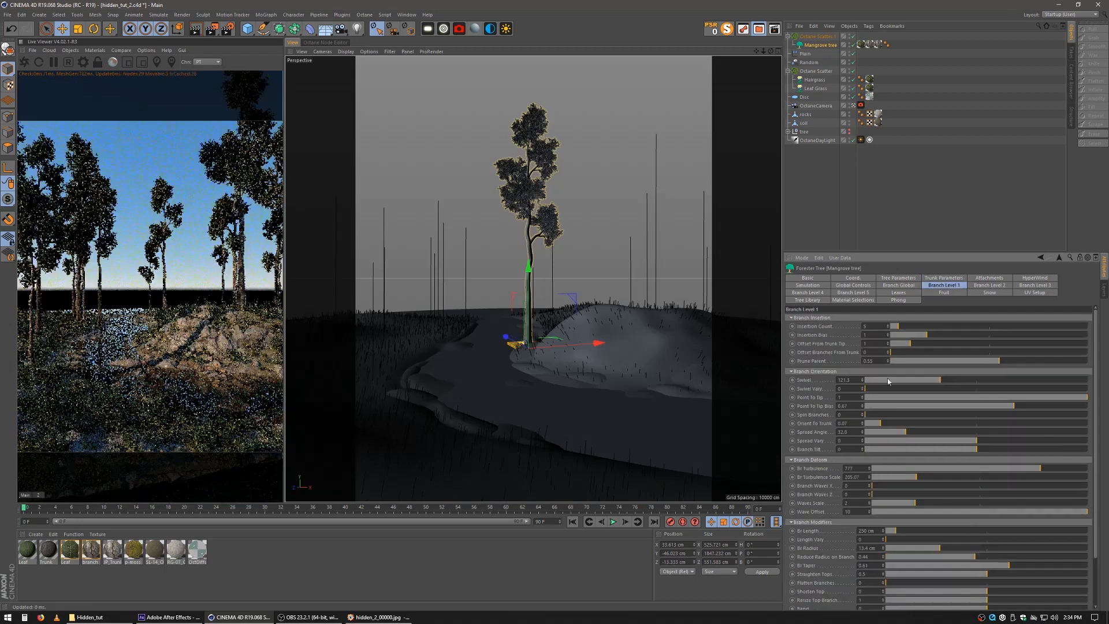
{"action": "left_click", "coordinate": [923, 529]}
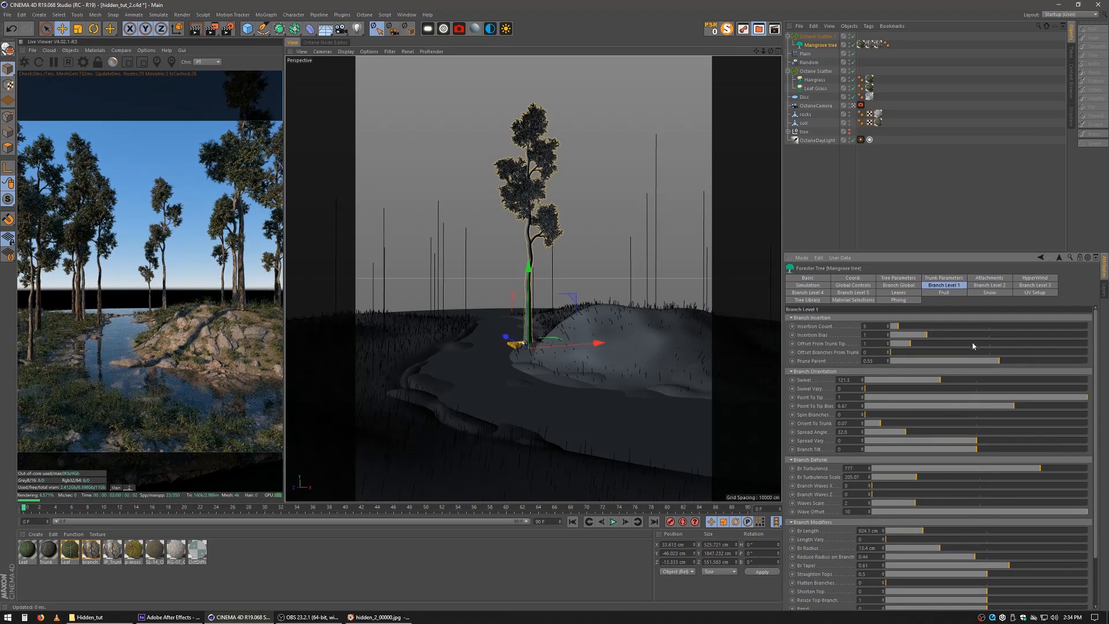
{"action": "left_click", "coordinate": [989, 286]}
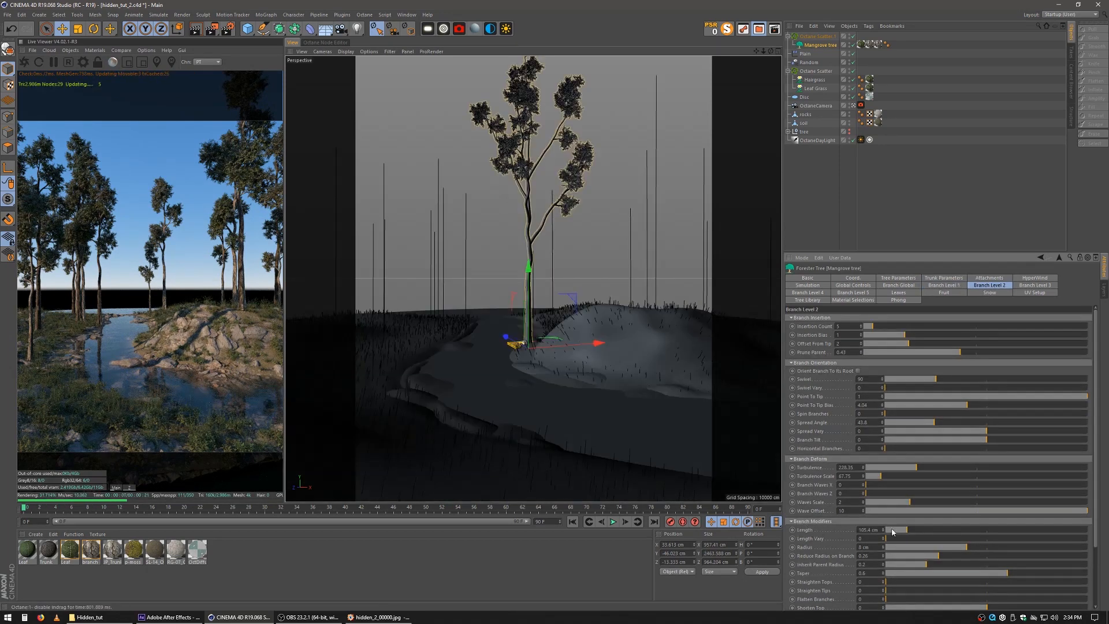
{"action": "left_click", "coordinate": [919, 530]}
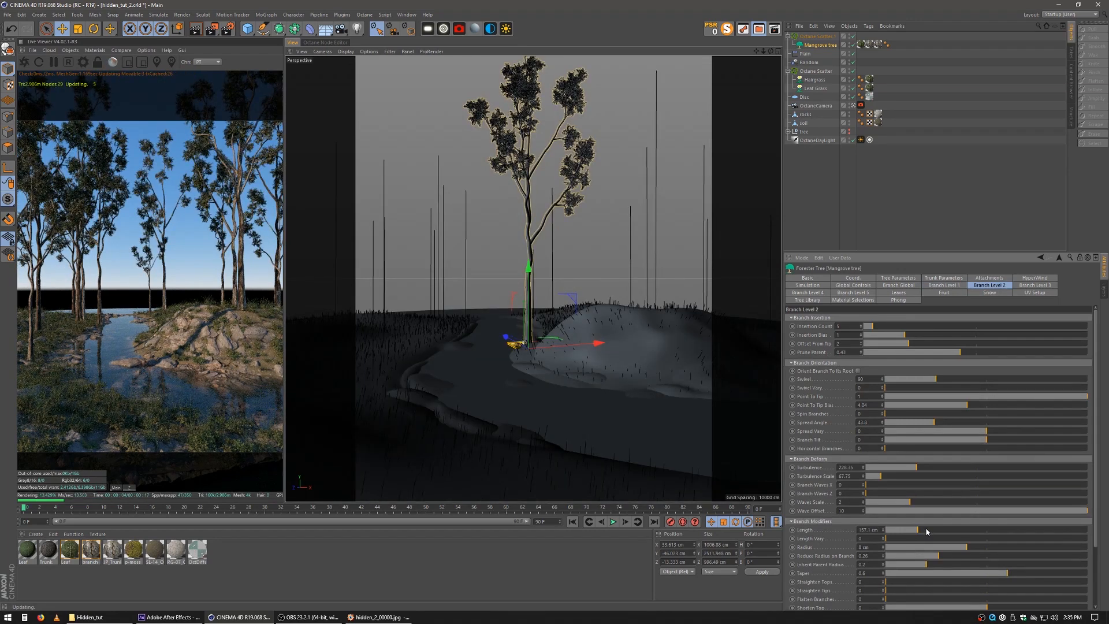
{"action": "left_click", "coordinate": [1034, 285]}
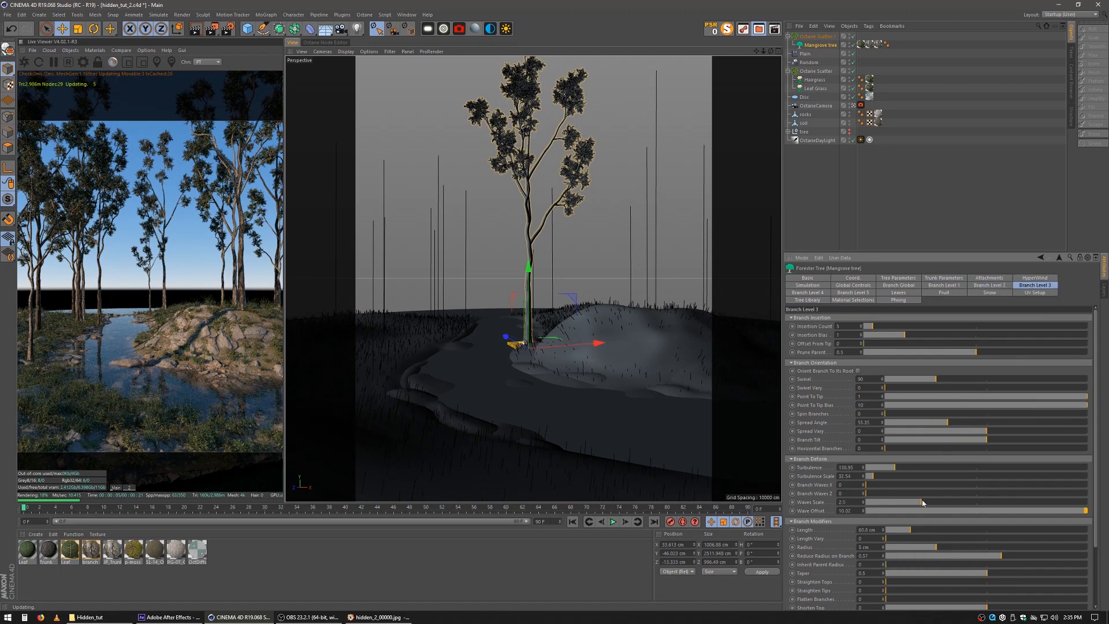
{"action": "left_click", "coordinate": [932, 531]}
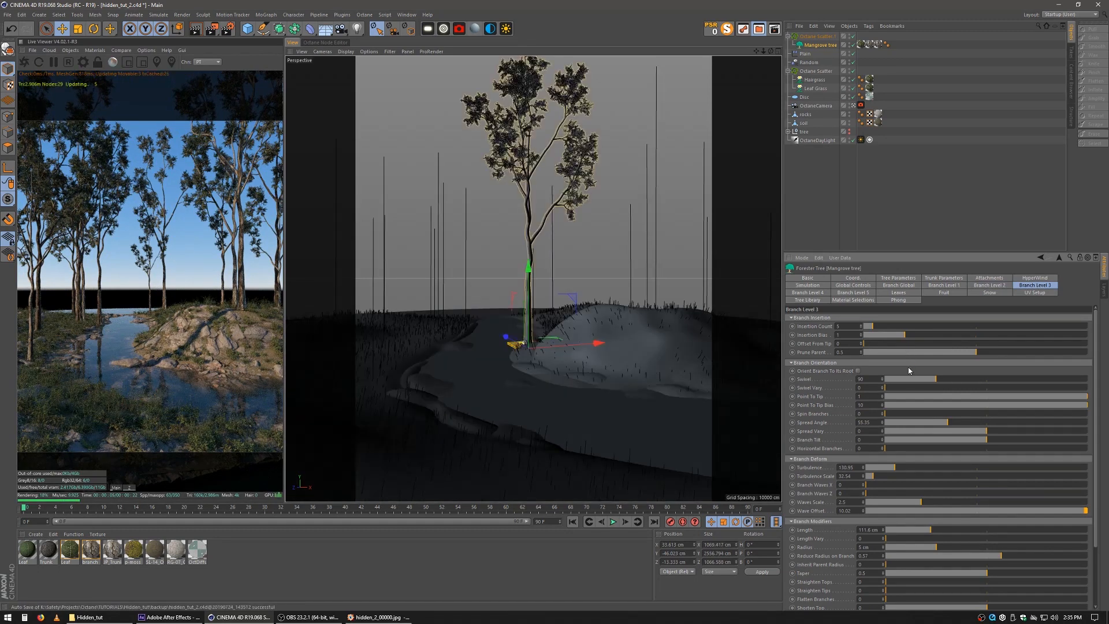
Shorten the Mangrove's level 1 branches to about 529 cm and move the source tree along X to about -1095 cm.
{"action": "left_click", "coordinate": [945, 285]}
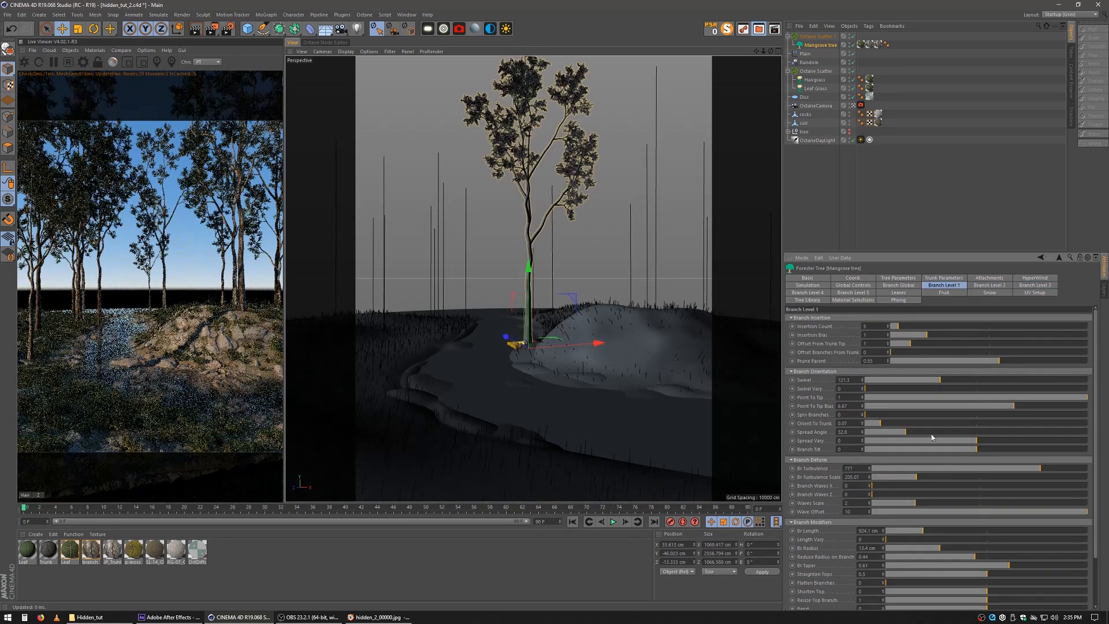
{"action": "left_click_drag", "start_coordinate": [923, 531], "coordinate": [908, 532]}
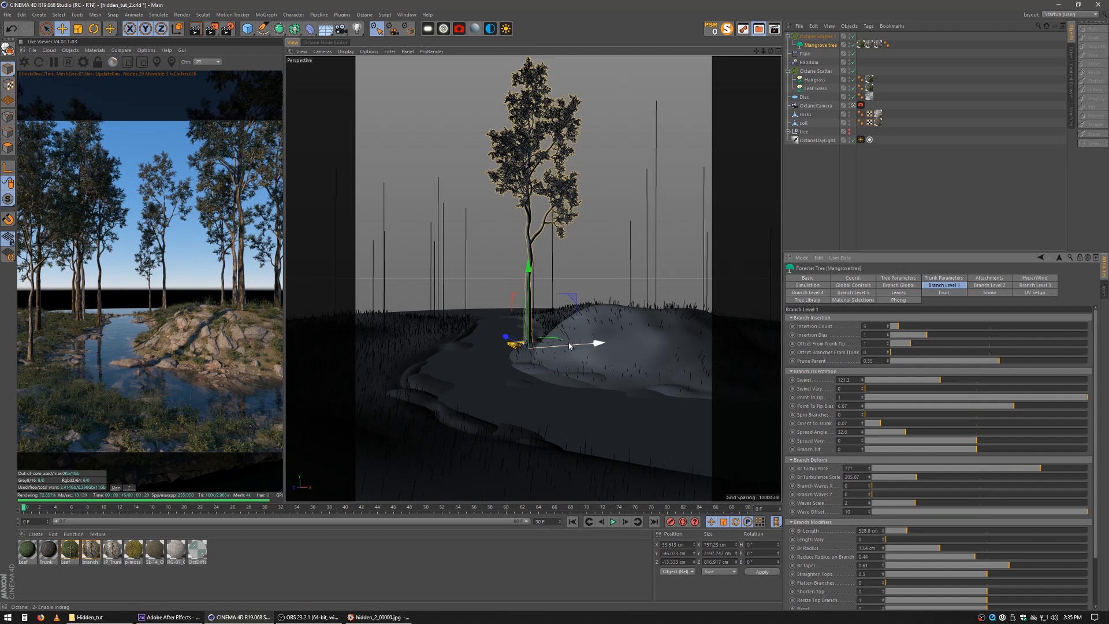
{"action": "left_click_drag", "start_coordinate": [571, 348], "coordinate": [477, 354]}
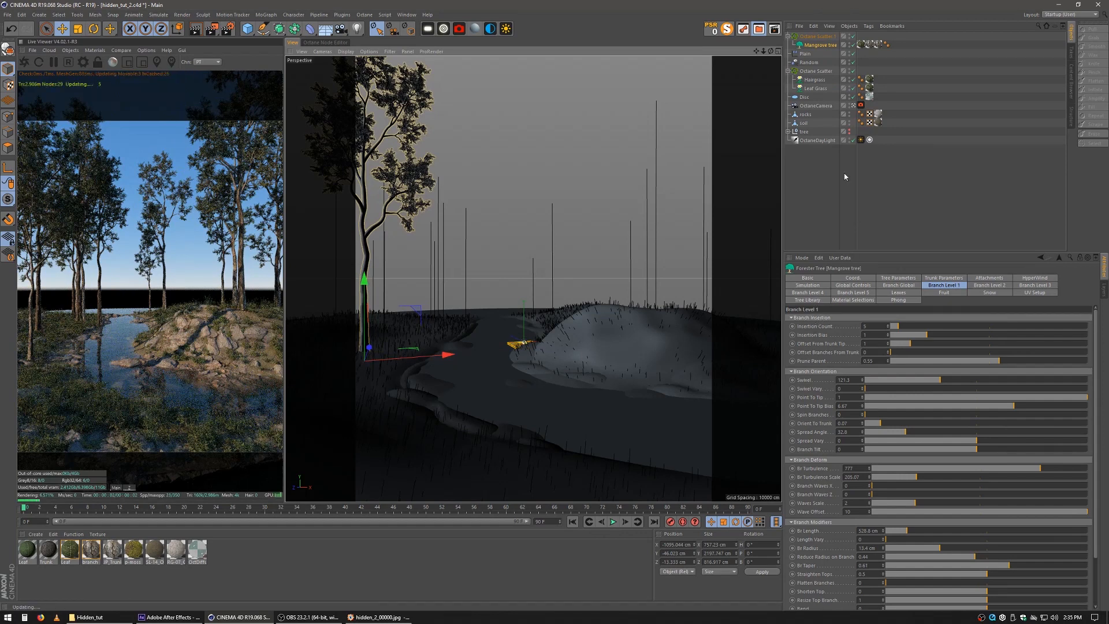
Duplicate the Mangrove tree inside the tree scatter and load the Aralia preset from the tree library onto the copy.
{"action": "left_click", "coordinate": [815, 37]}
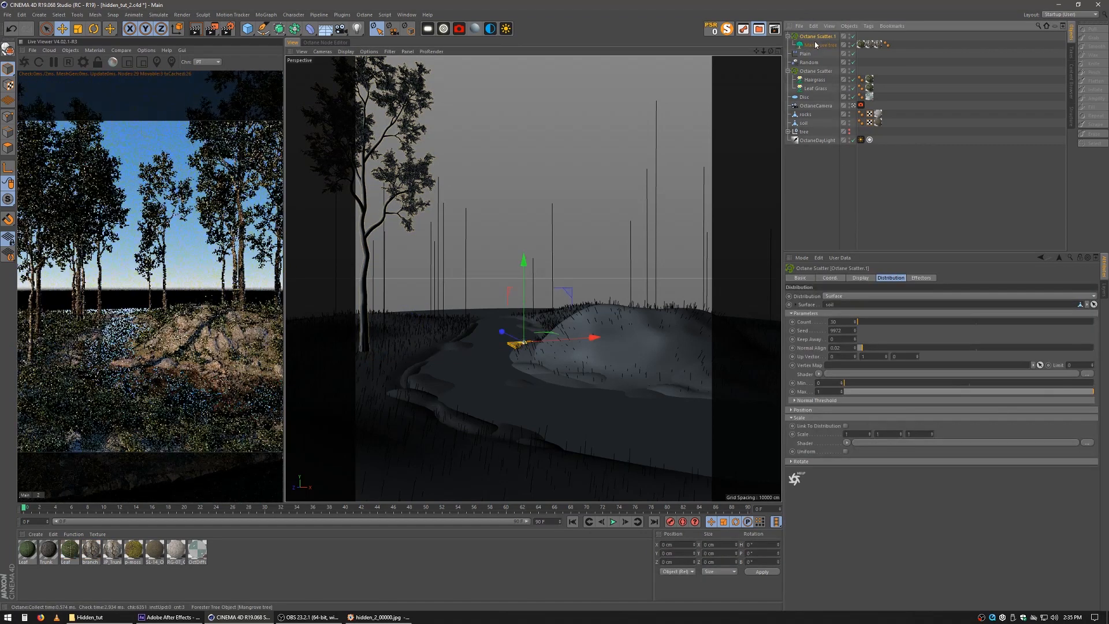
{"action": "left_click", "coordinate": [815, 45]}
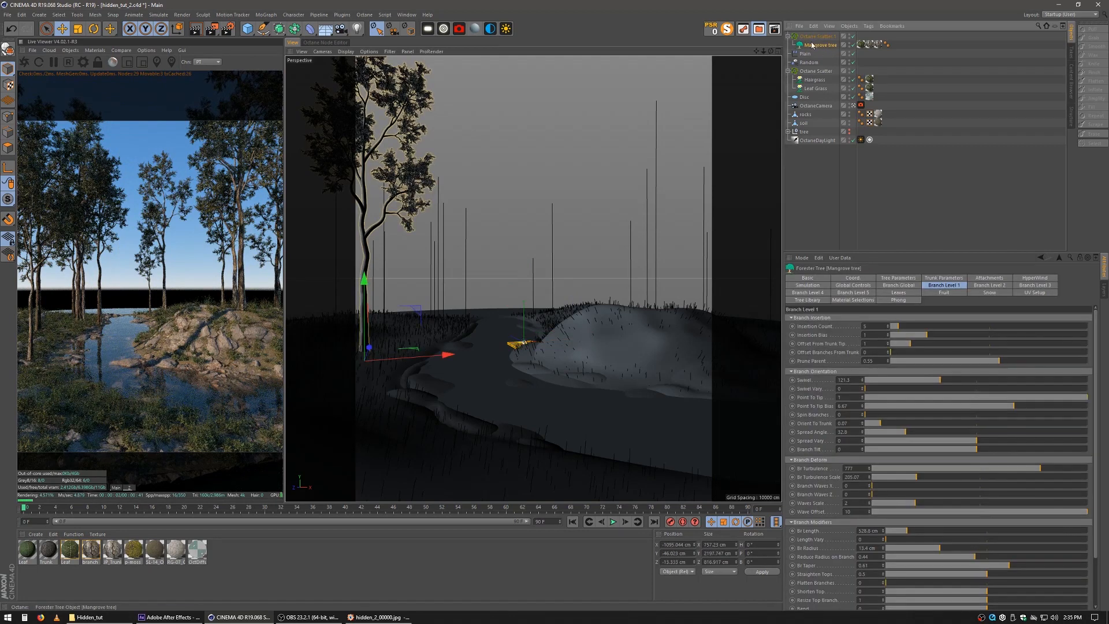
{"action": "left_click_drag", "start_coordinate": [819, 53], "coordinate": [821, 55], "text": "ctrl"}
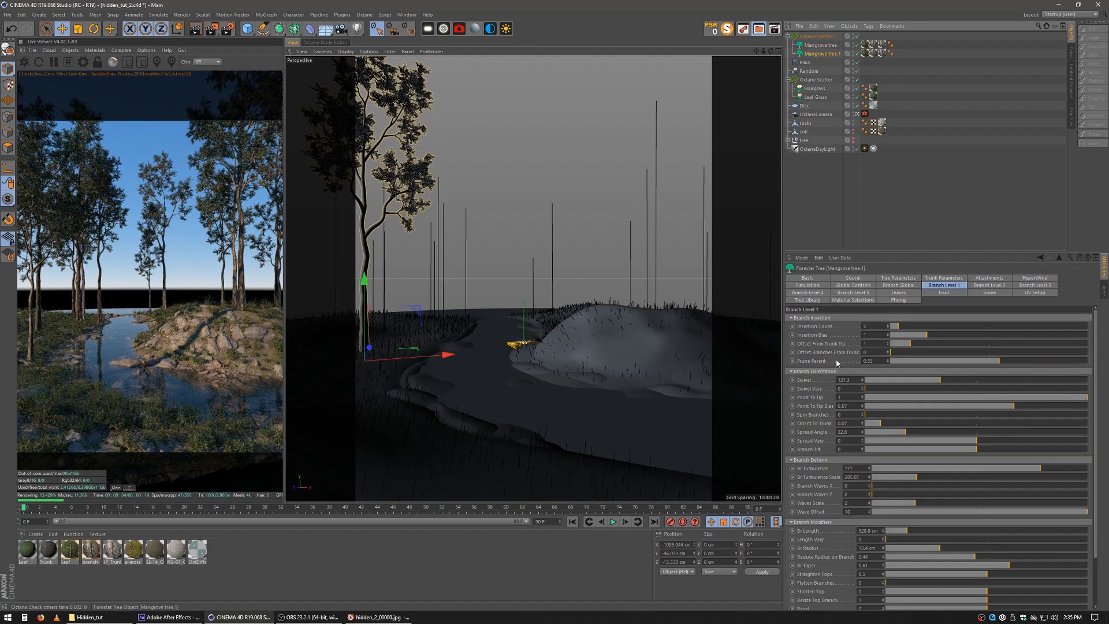
{"action": "left_click", "coordinate": [812, 301]}
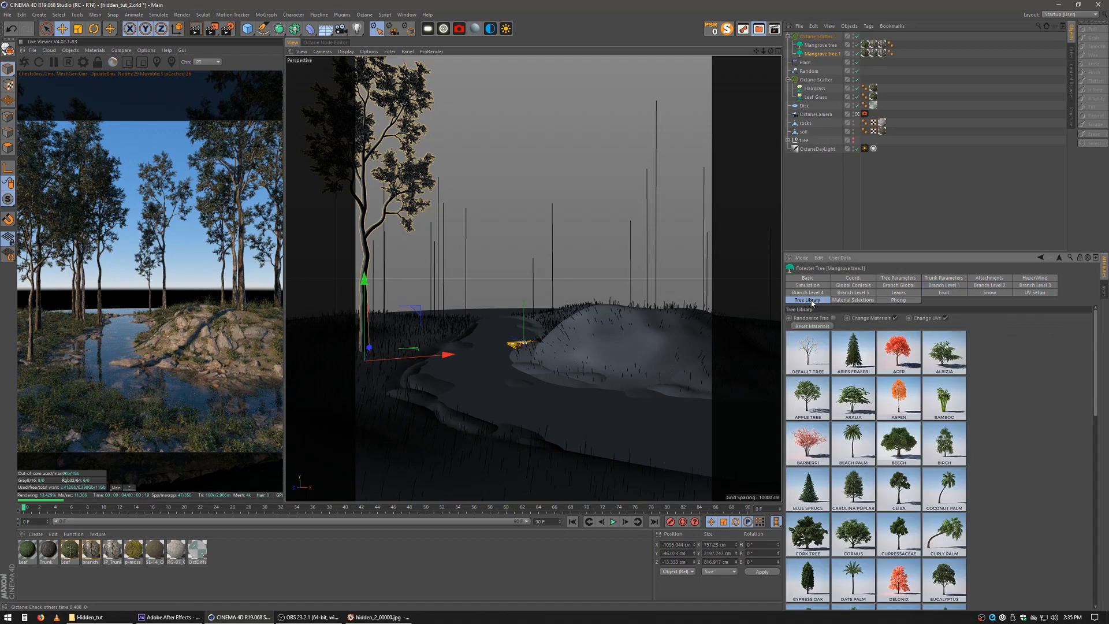
{"action": "left_click", "coordinate": [862, 400]}
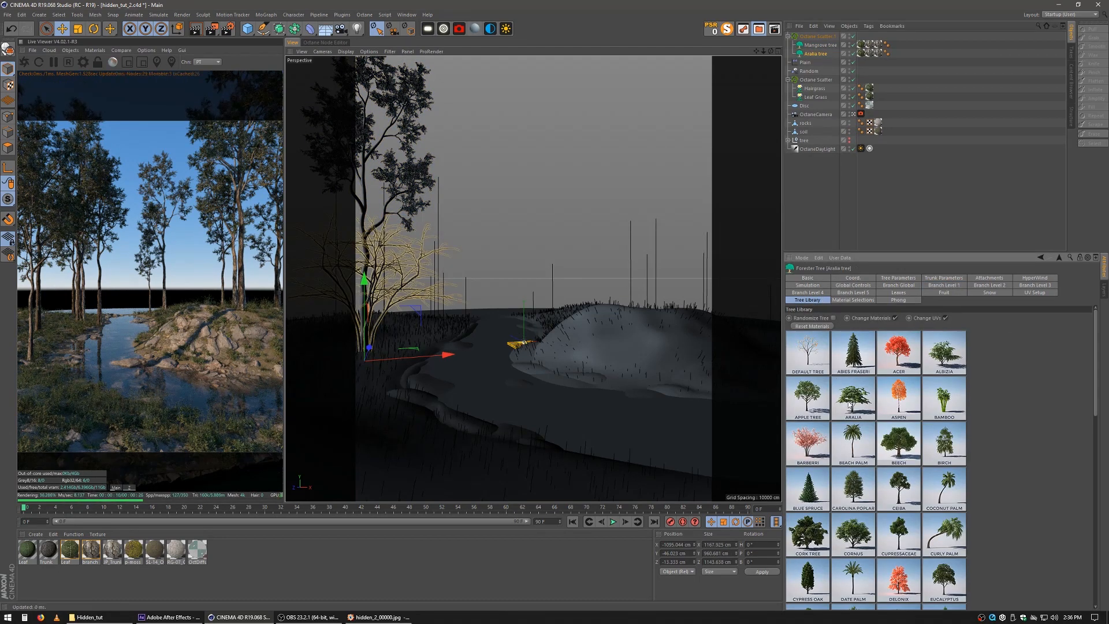
{"action": "left_click", "coordinate": [821, 193]}
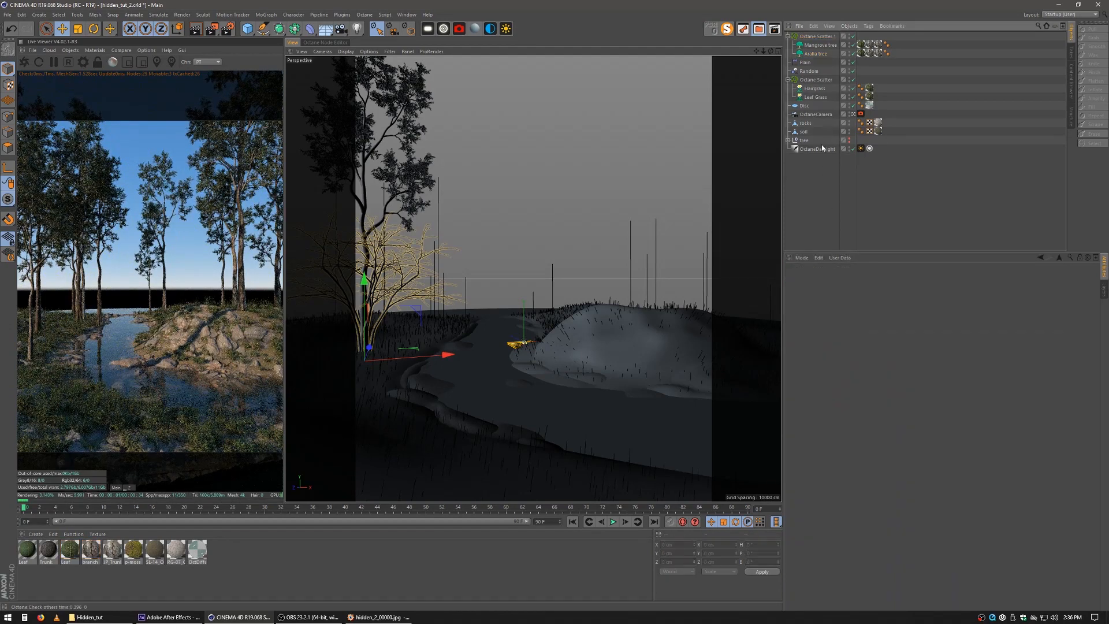
Raise the Aralia tree's Viewport Levels to 5 so that its foliage is generated.
{"action": "left_click", "coordinate": [815, 53]}
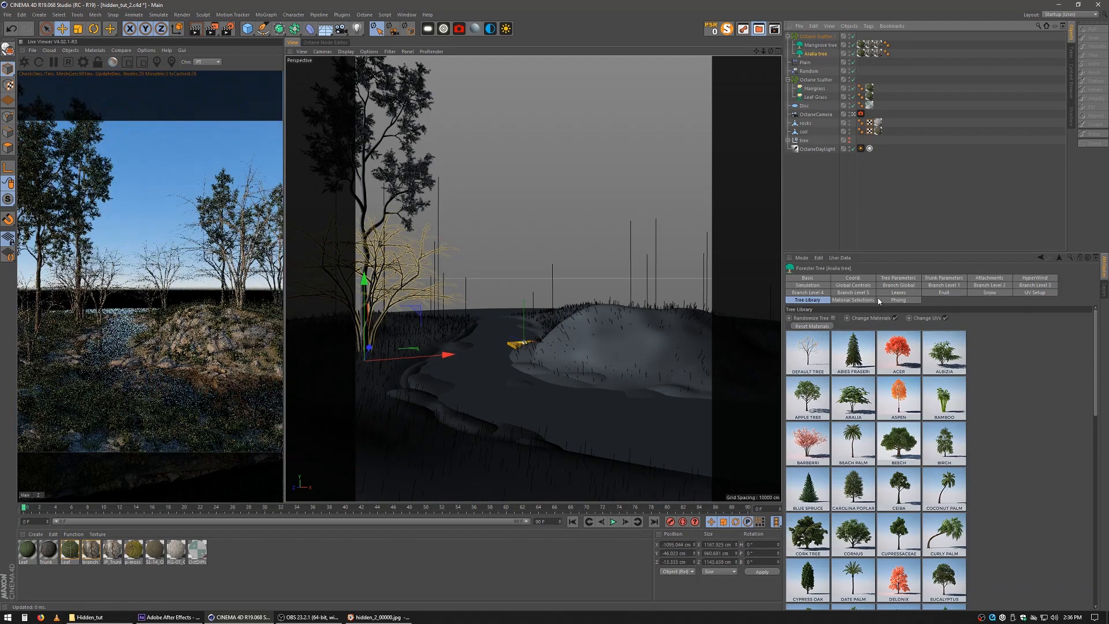
{"action": "left_click", "coordinate": [915, 280]}
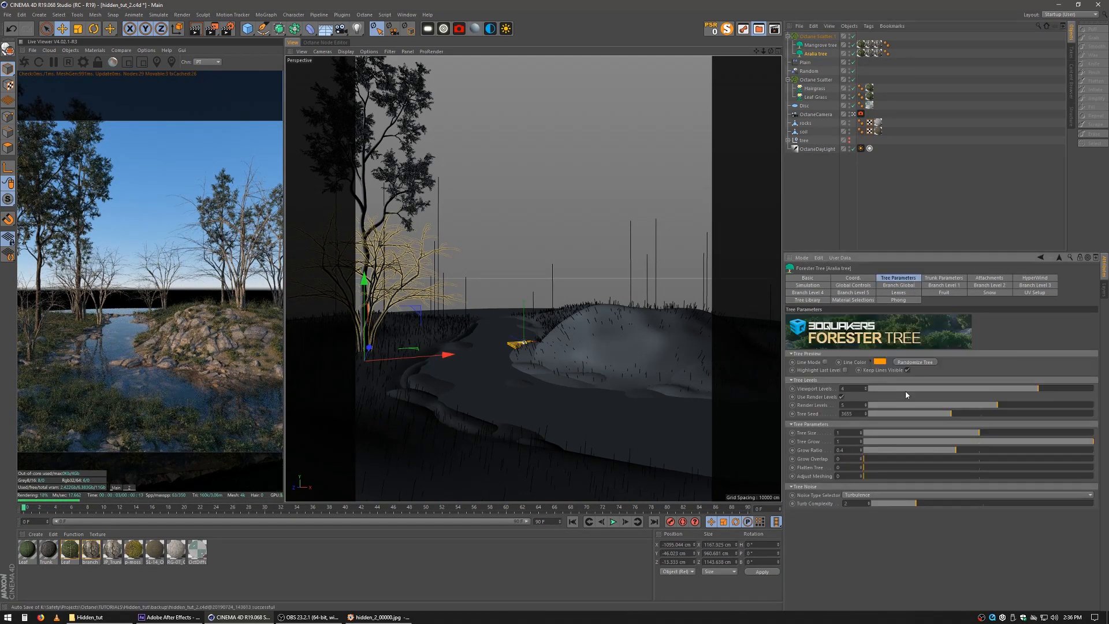
{"action": "scroll", "coordinate": [906, 389], "scroll_direction": "up", "scroll_amount": 1}
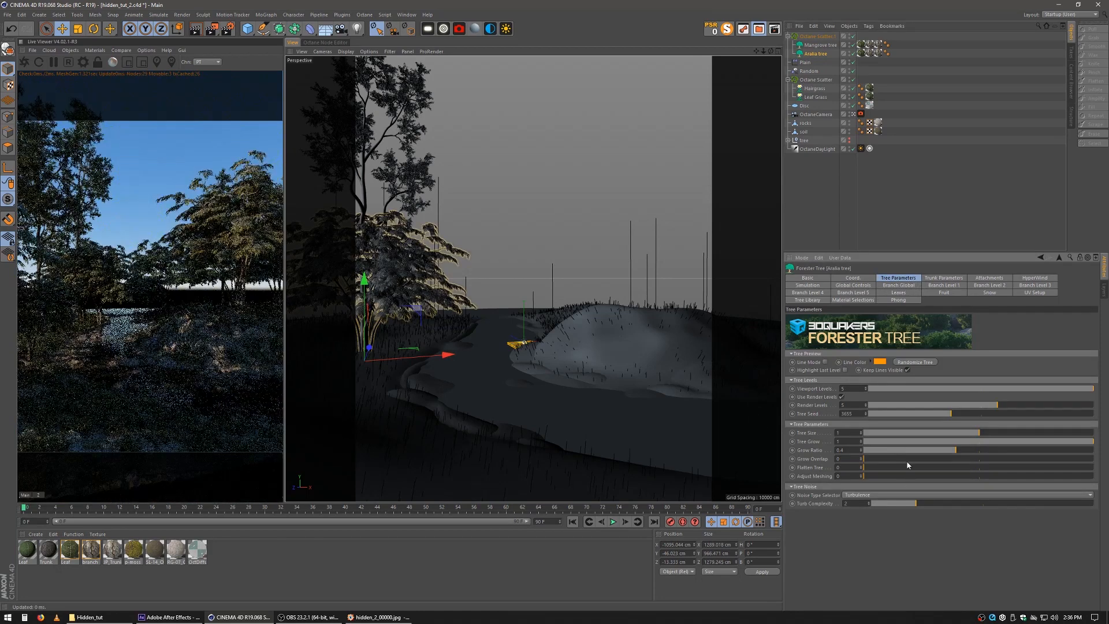
Reduce the Aralia's Tree Size to 0.34 and lengthen its level 1 branches to about 1586 cm.
{"action": "left_click", "coordinate": [904, 433]}
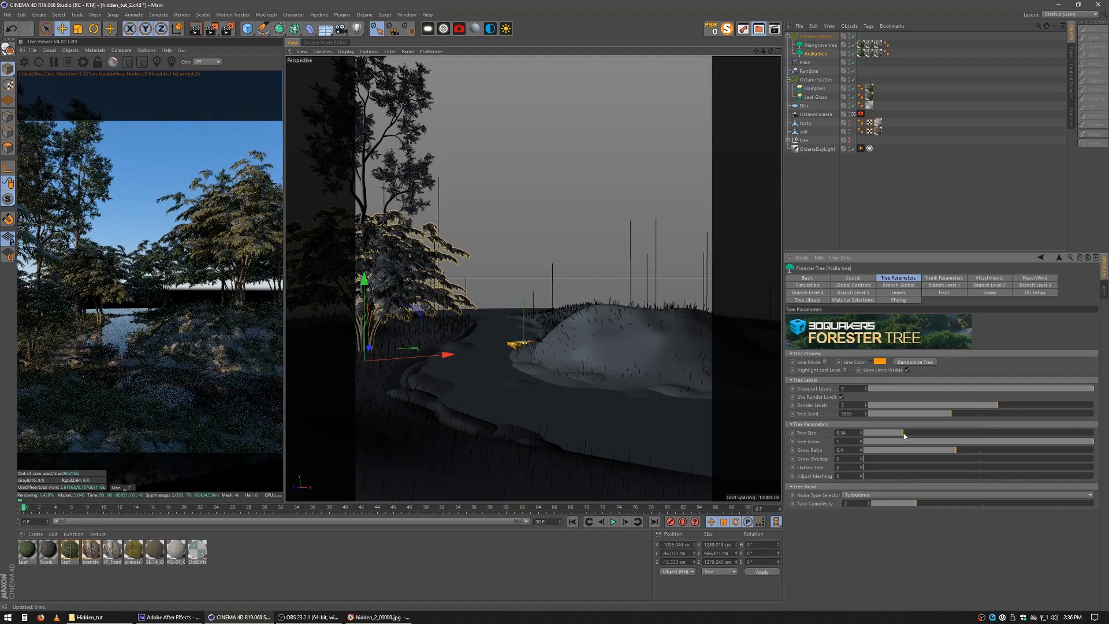
{"action": "left_click", "coordinate": [932, 286]}
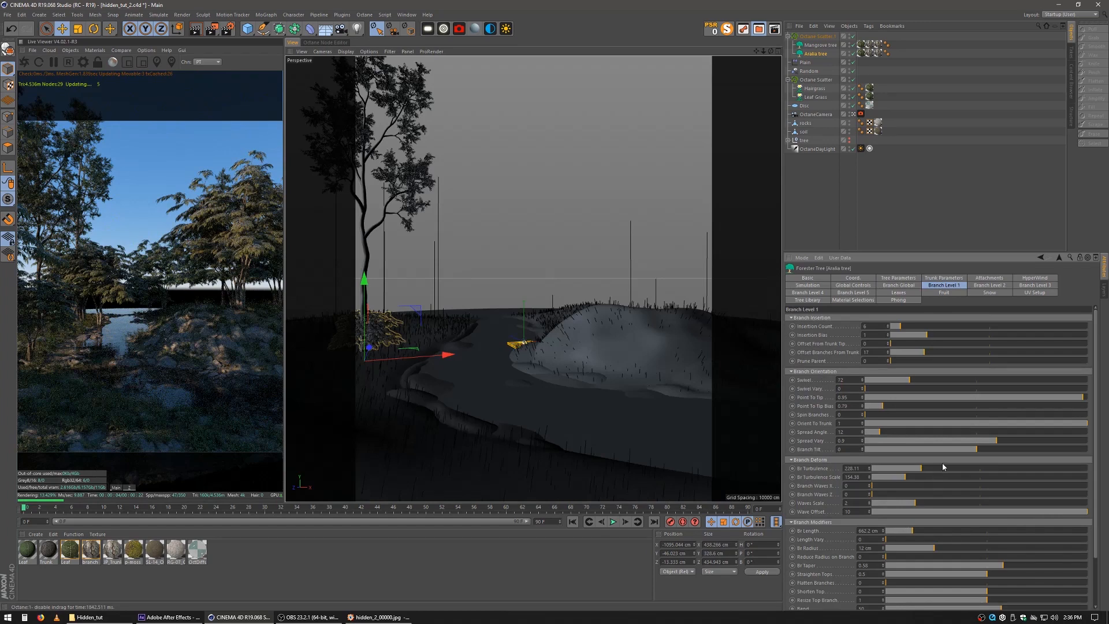
{"action": "left_click", "coordinate": [951, 531]}
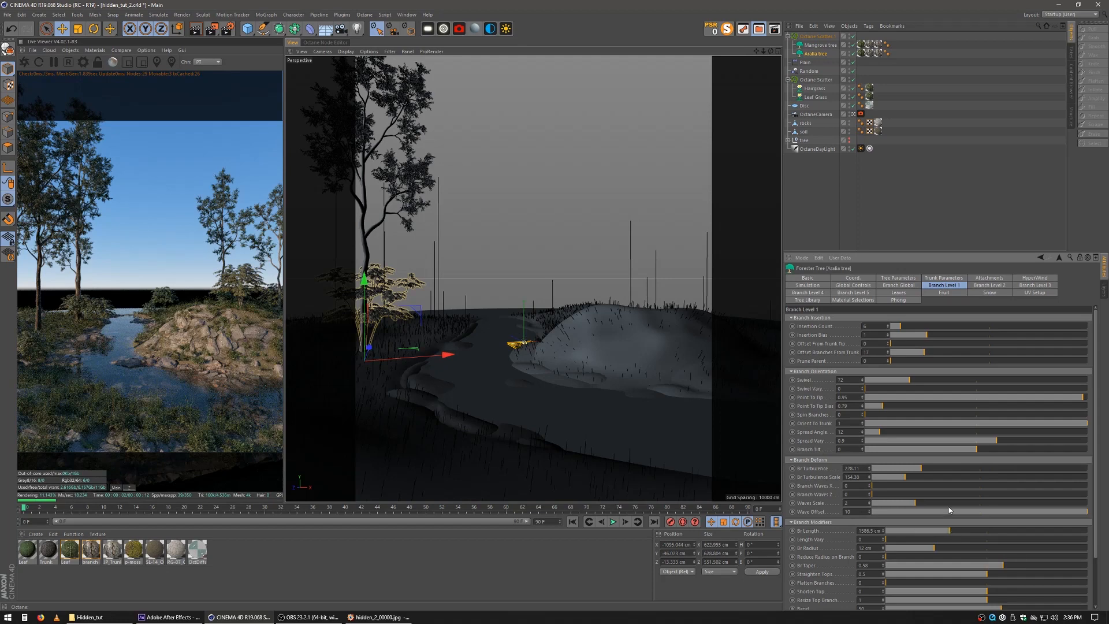
Raise the tree scatter's instance count to 75.
{"action": "left_click", "coordinate": [816, 36]}
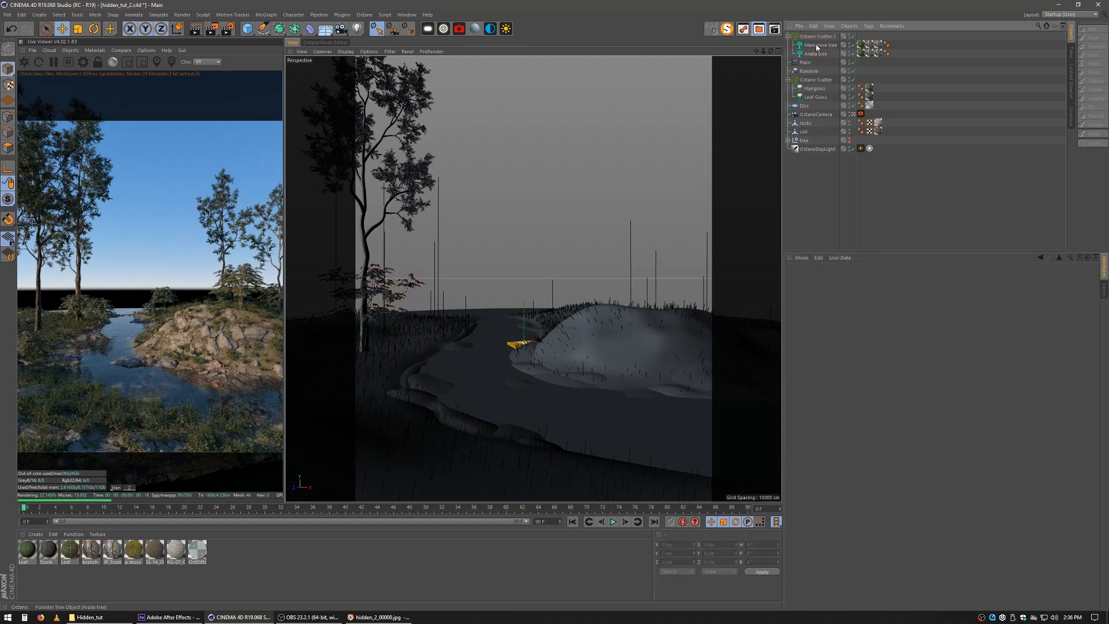
{"action": "double_click", "coordinate": [837, 322]}
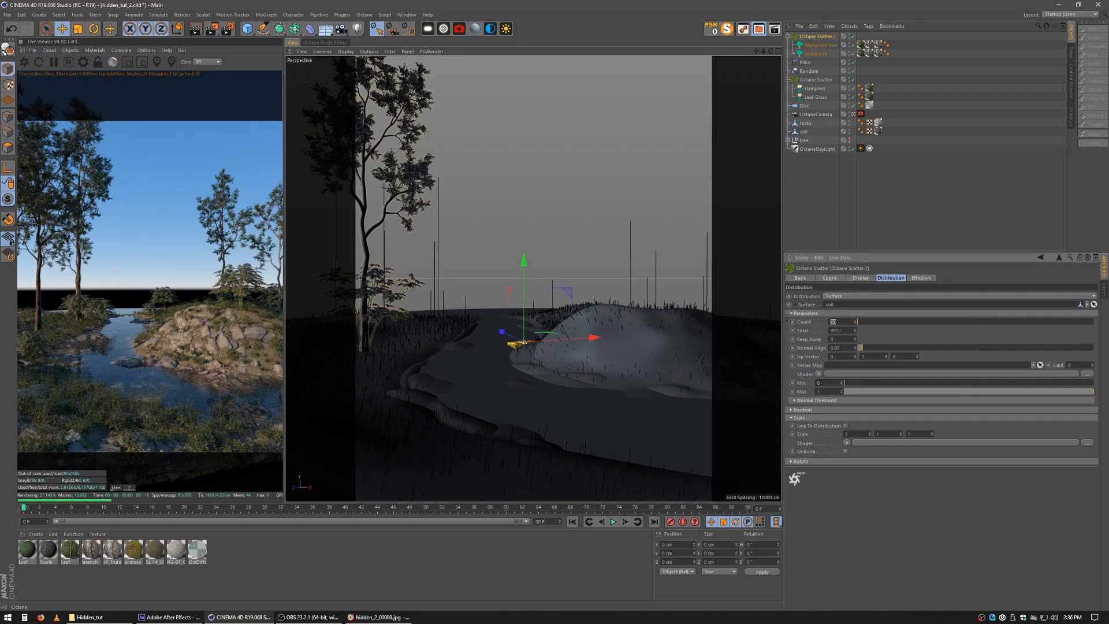
{"action": "type", "text": "75"}
{"action": "key", "text": "Return"}
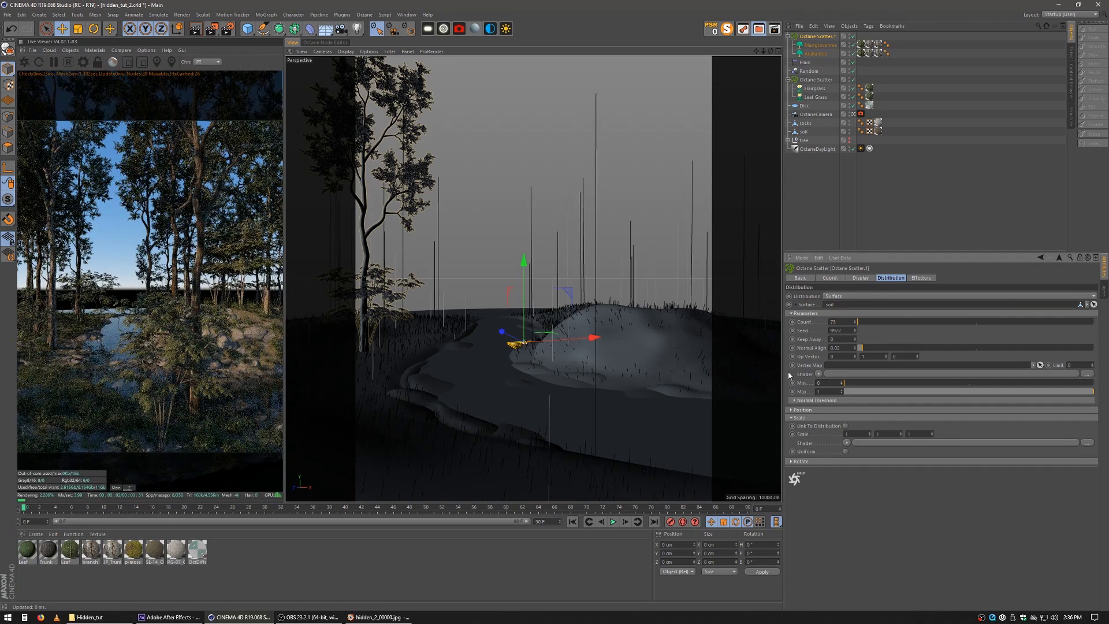
Step the tree scatter's seed down to 9962 to get a different tree arrangement.
{"action": "left_click", "coordinate": [855, 333]}
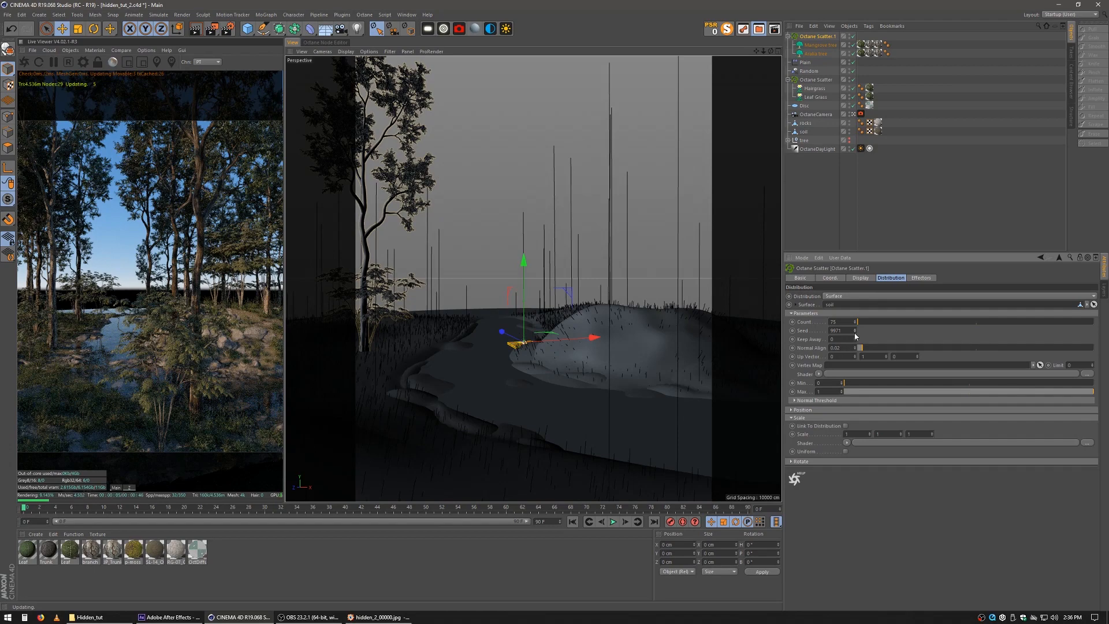
{"action": "left_click", "coordinate": [855, 334]}
{"action": "left_click", "coordinate": [856, 333]}
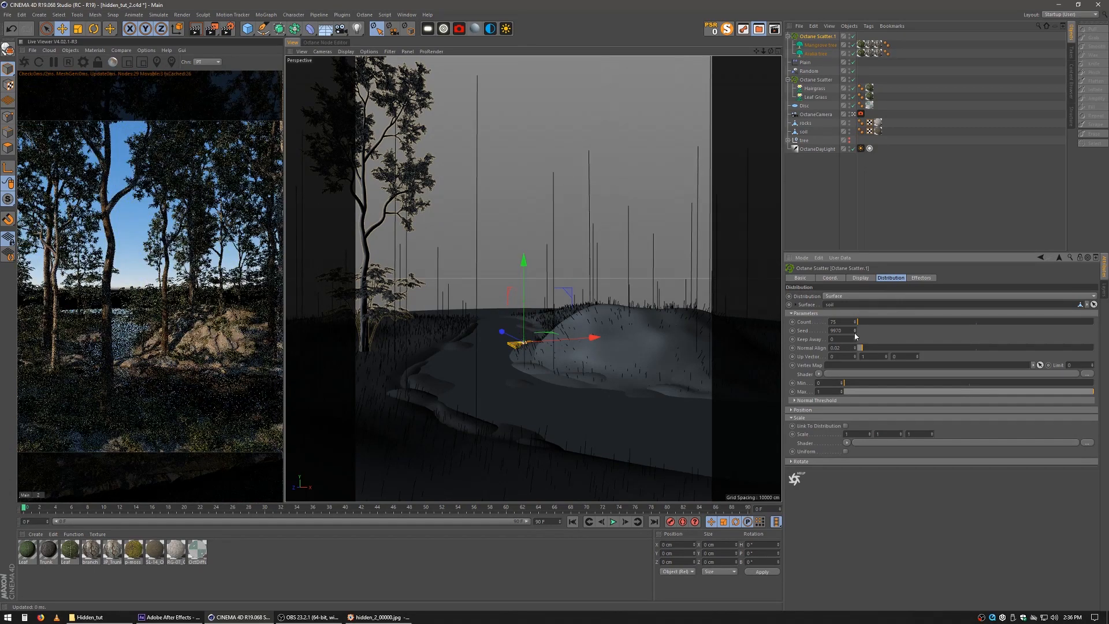
{"action": "left_click", "coordinate": [856, 336]}
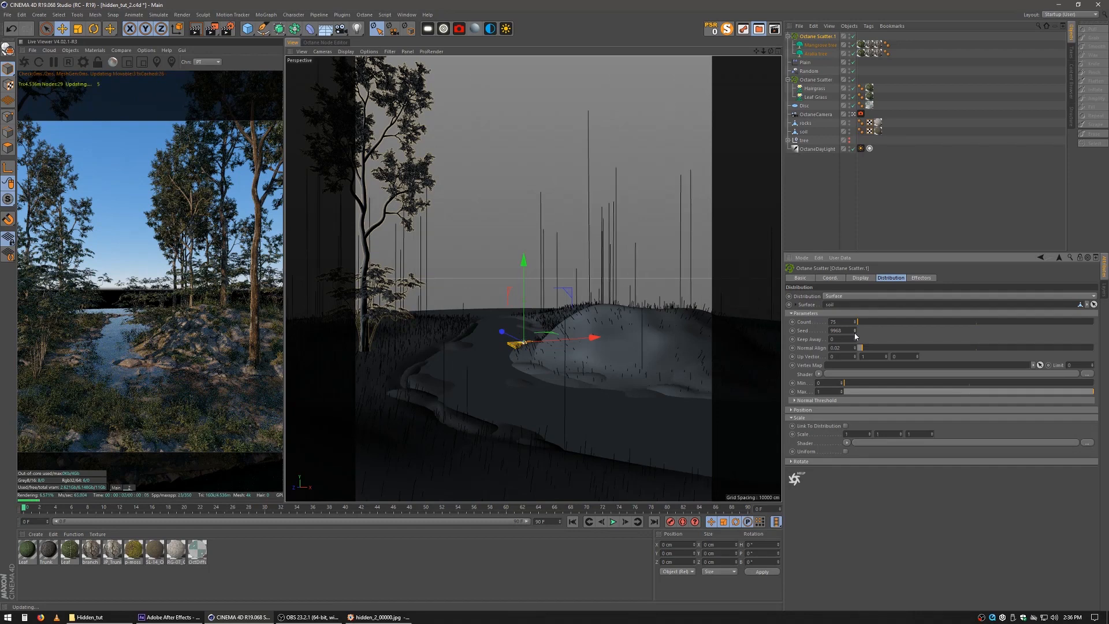
{"action": "left_click", "coordinate": [856, 335]}
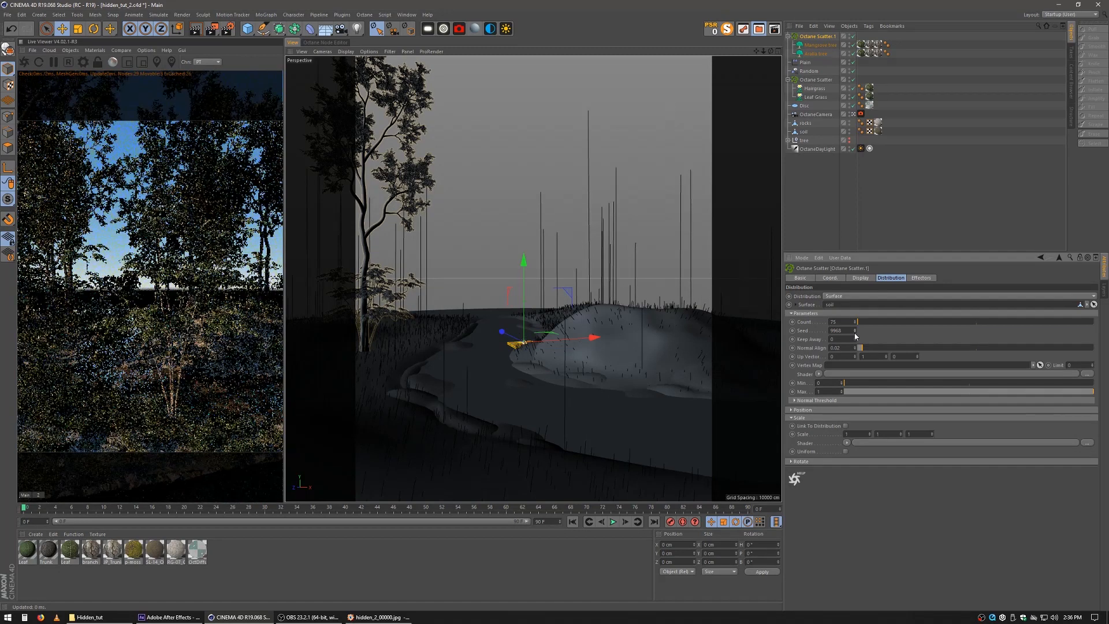
{"action": "left_click", "coordinate": [856, 336]}
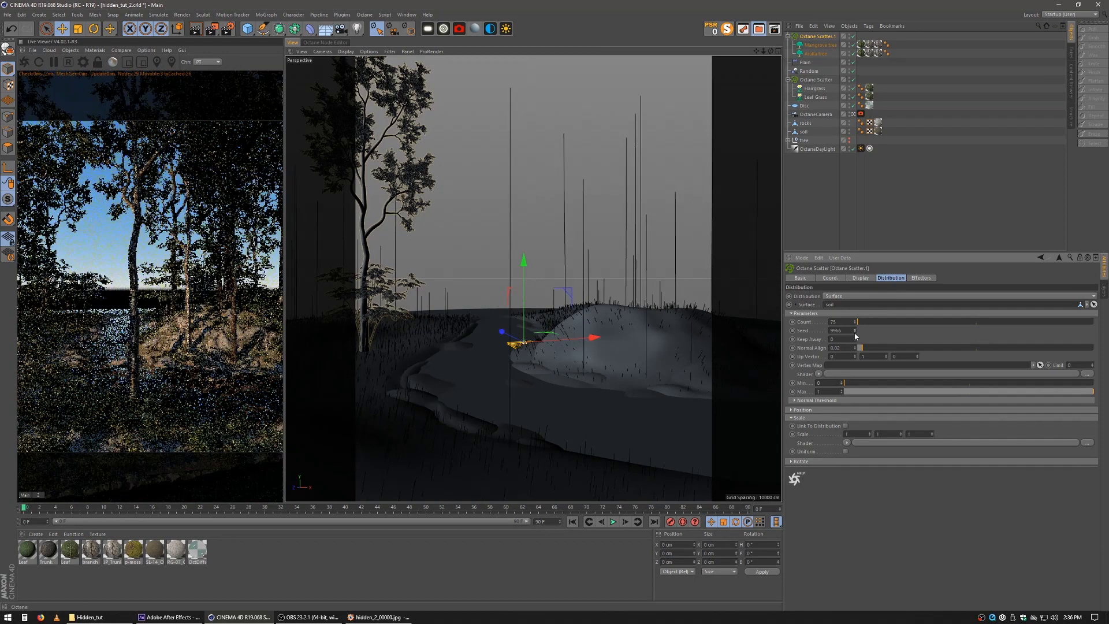
{"action": "left_click", "coordinate": [855, 335]}
{"action": "left_click", "coordinate": [855, 335]}
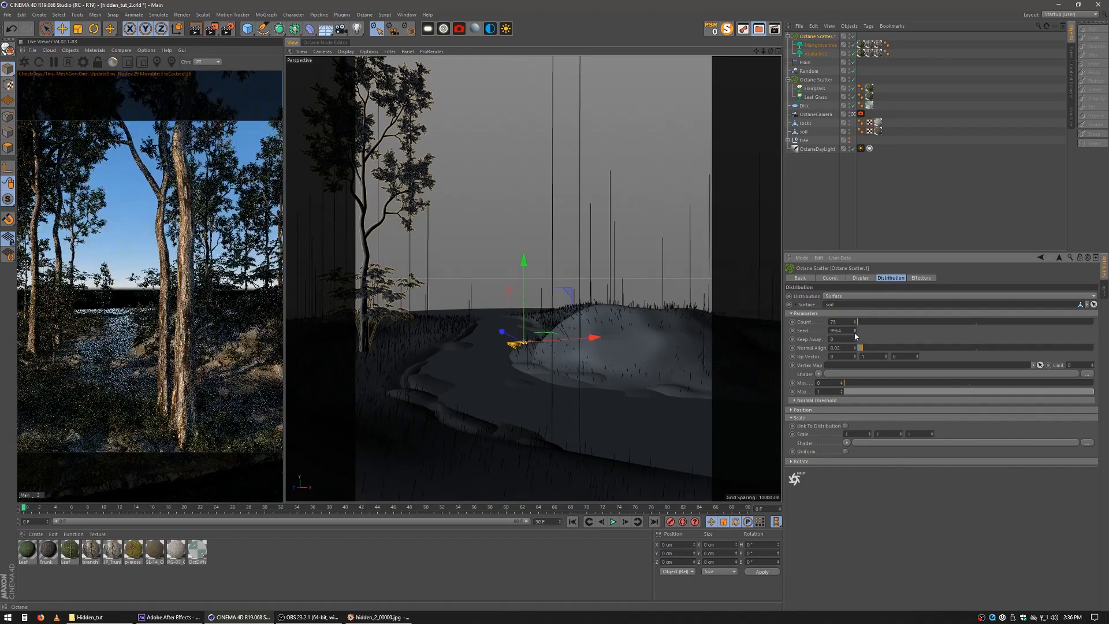
{"action": "left_click", "coordinate": [856, 336]}
{"action": "left_click", "coordinate": [856, 335]}
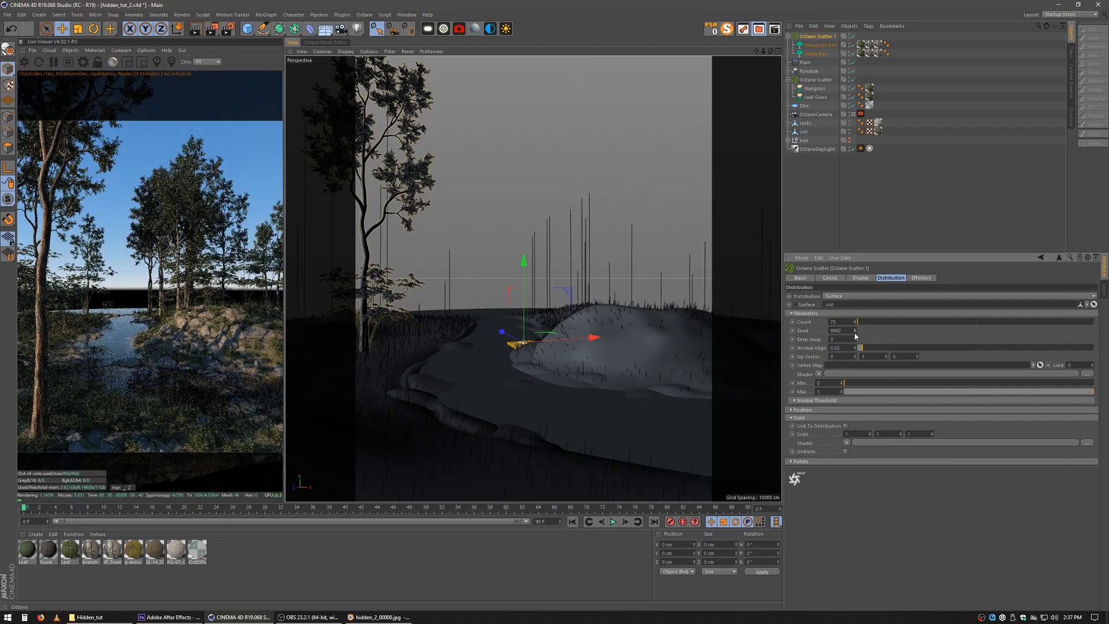
Reframe the Octane camera with a low, slightly upward-tilted view across the water towards the rock mound and trees.
{"action": "left_click_drag", "start_coordinate": [463, 297], "coordinate": [516, 308], "text": "alt"}
{"action": "middle_click_drag", "start_coordinate": [516, 307], "coordinate": [524, 322], "text": "alt"}
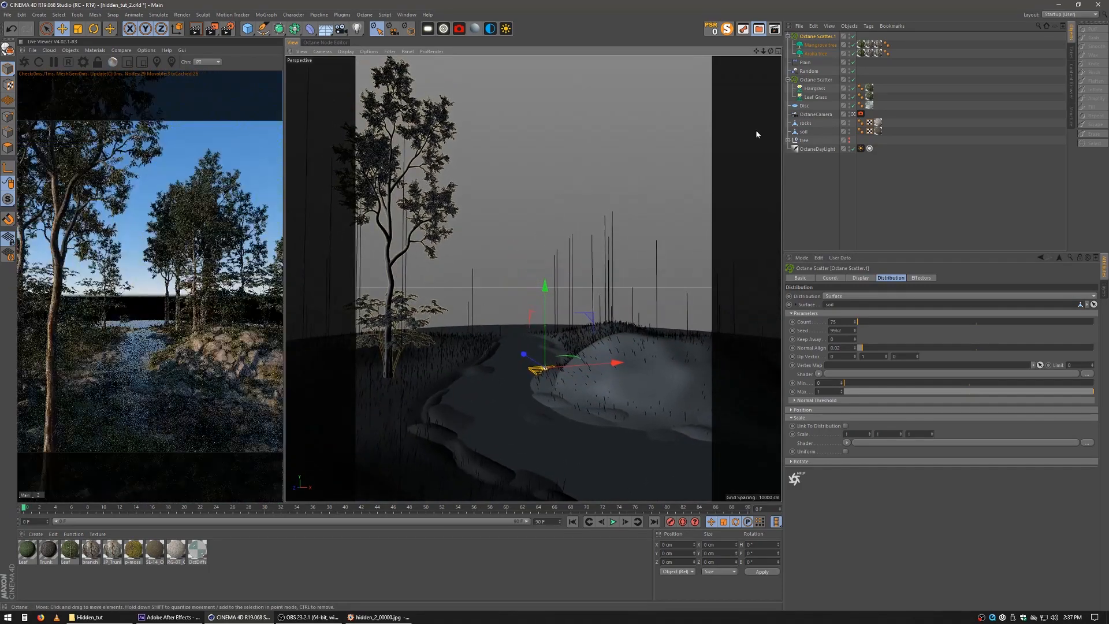
{"action": "left_click", "coordinate": [816, 113]}
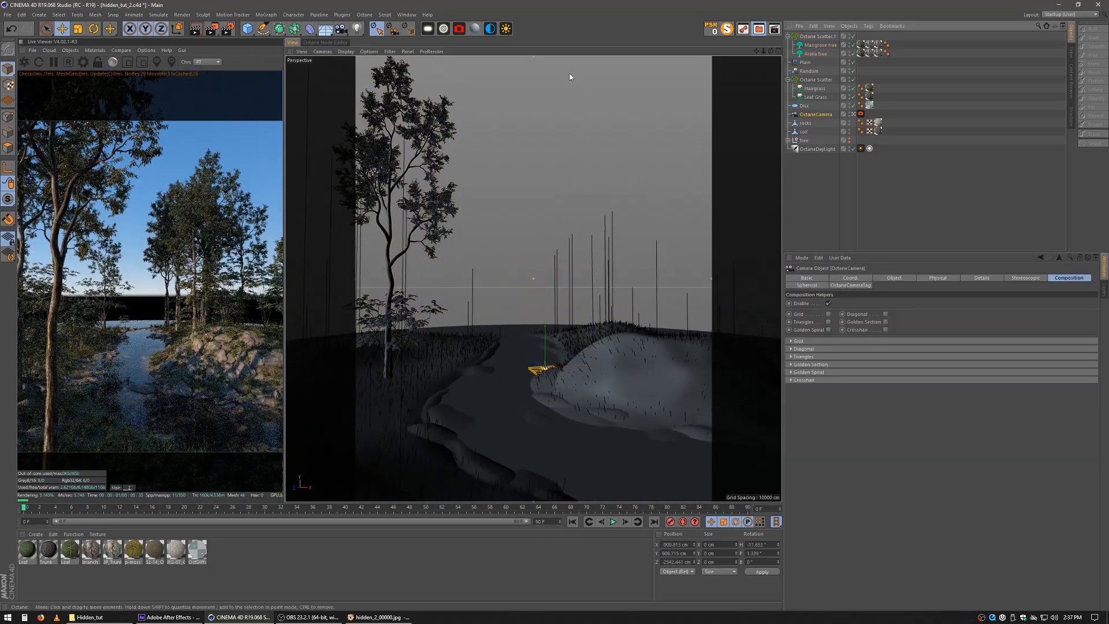
{"action": "left_click_drag", "start_coordinate": [560, 311], "coordinate": [561, 315], "text": "alt"}
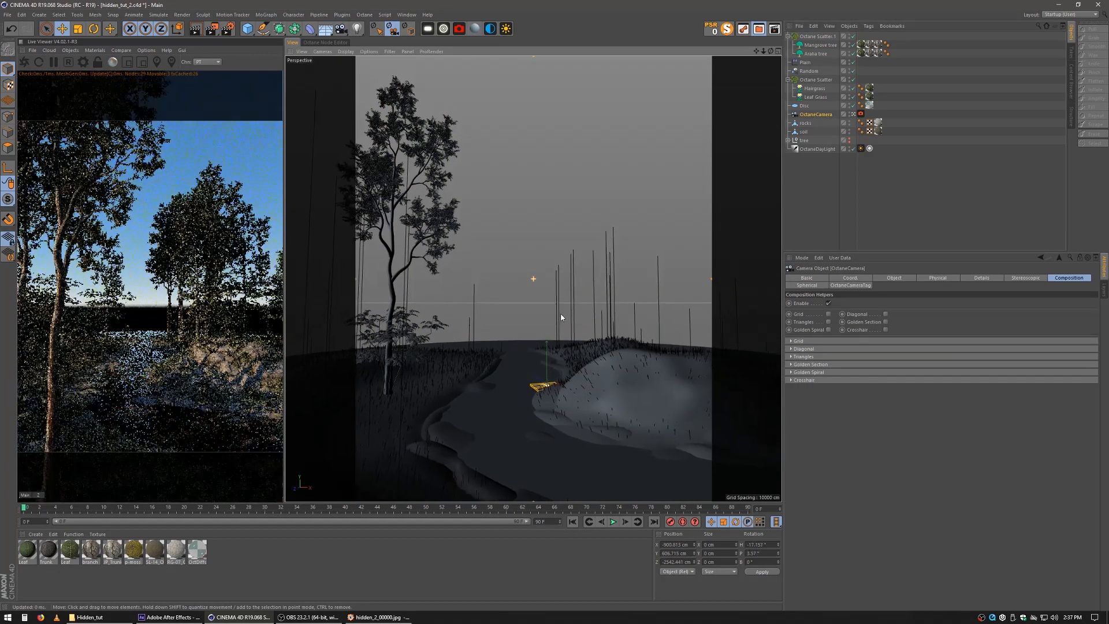
{"action": "middle_click_drag", "start_coordinate": [597, 358], "coordinate": [599, 351], "text": "alt"}
{"action": "scroll", "coordinate": [612, 376], "scroll_direction": "up", "scroll_amount": 3}
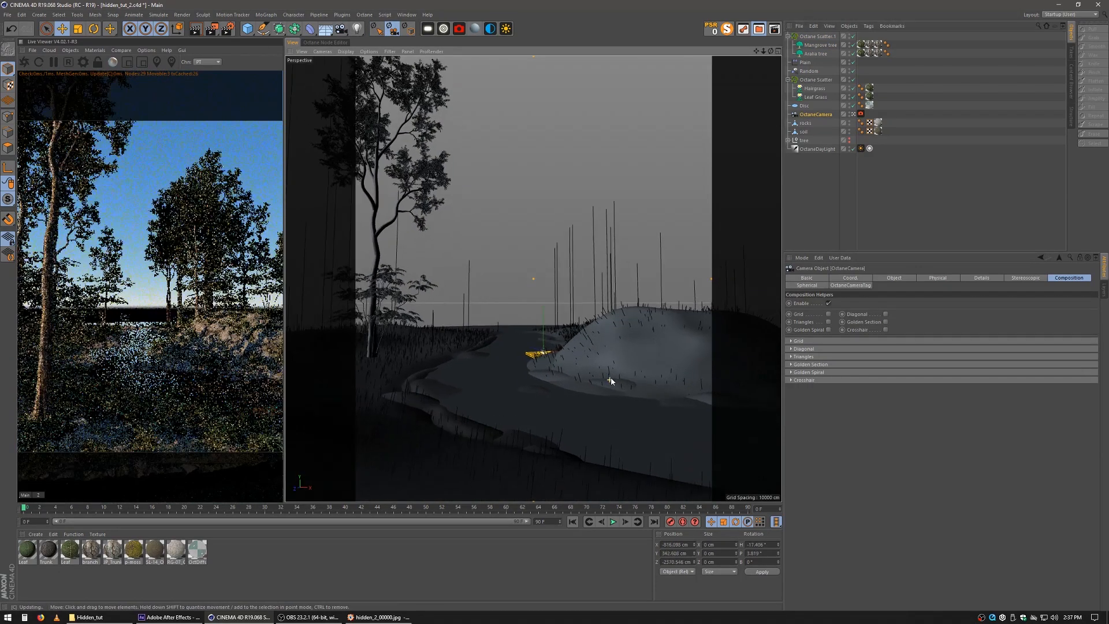
{"action": "left_click_drag", "start_coordinate": [615, 353], "coordinate": [614, 363], "text": "alt"}
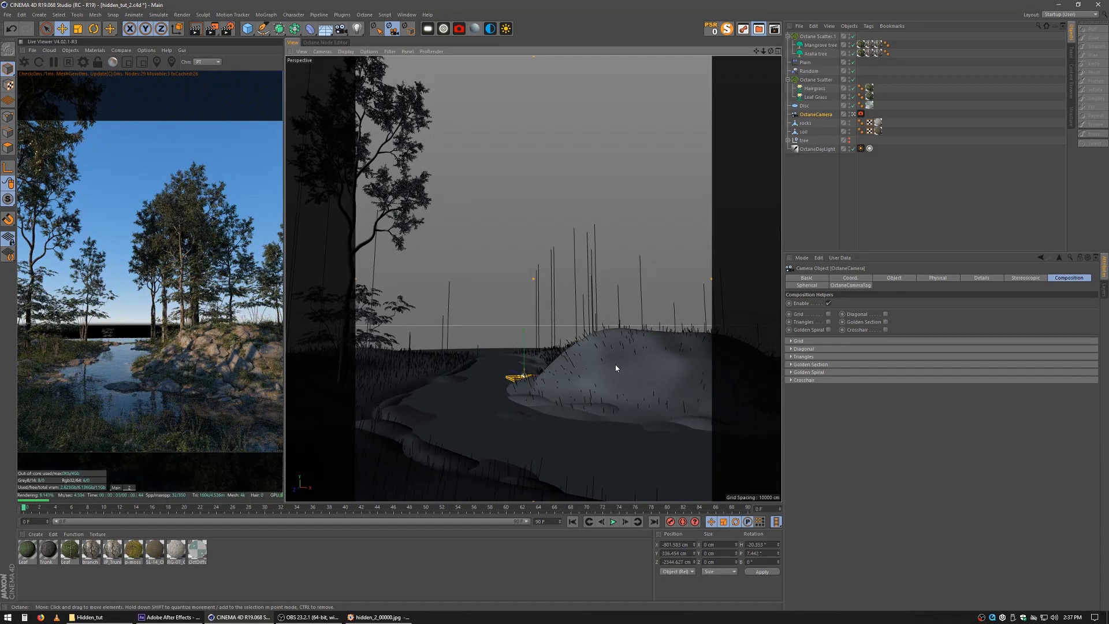
Add a Landscape object and move it back along Z, behind the far edge of the ground.
{"action": "left_click", "coordinate": [801, 209]}
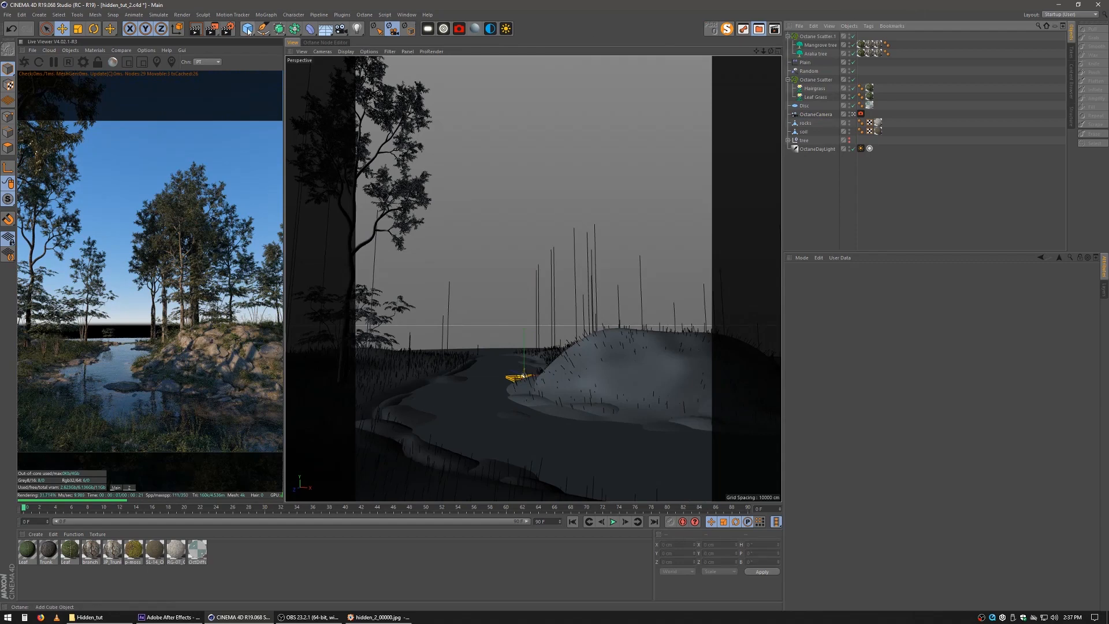
{"action": "left_click_drag", "start_coordinate": [248, 31], "coordinate": [414, 89]}
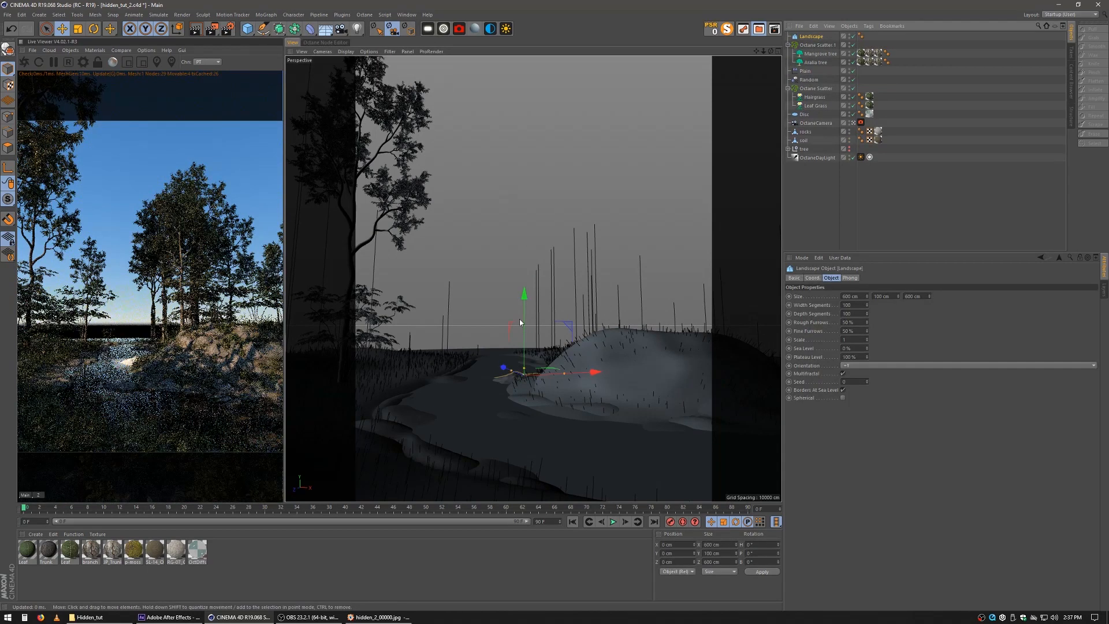
{"action": "left_click_drag", "start_coordinate": [506, 368], "coordinate": [458, 312]}
Enlarge the Landscape in the top view to about 4102 cm wide and 2250 cm deep.
{"action": "middle_click", "coordinate": [605, 194]}
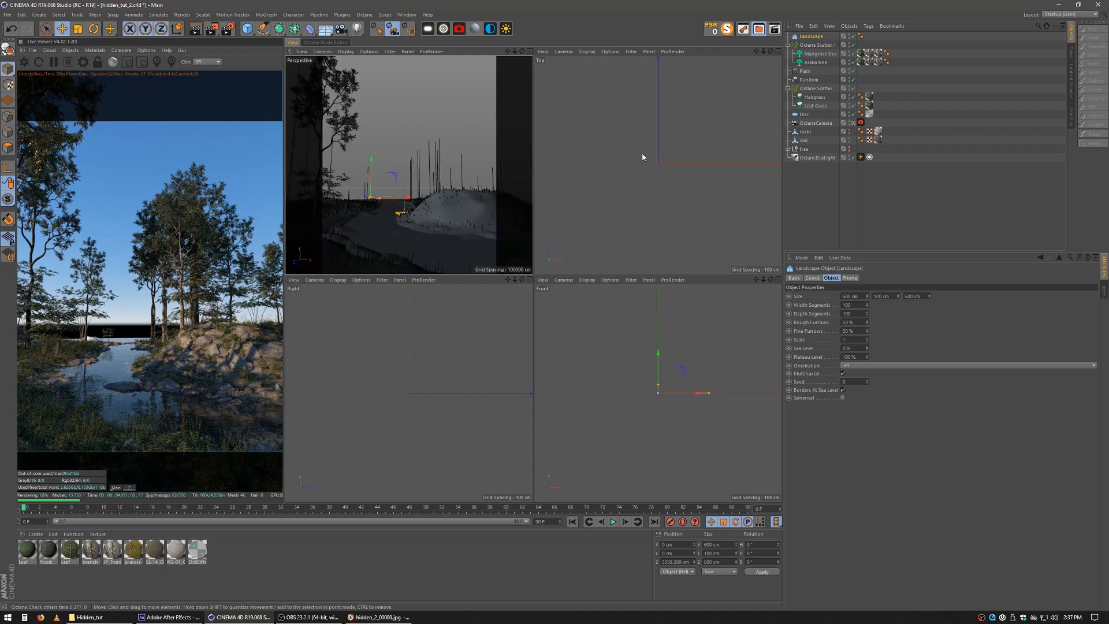
{"action": "scroll", "coordinate": [661, 148], "scroll_direction": "down", "scroll_amount": 8}
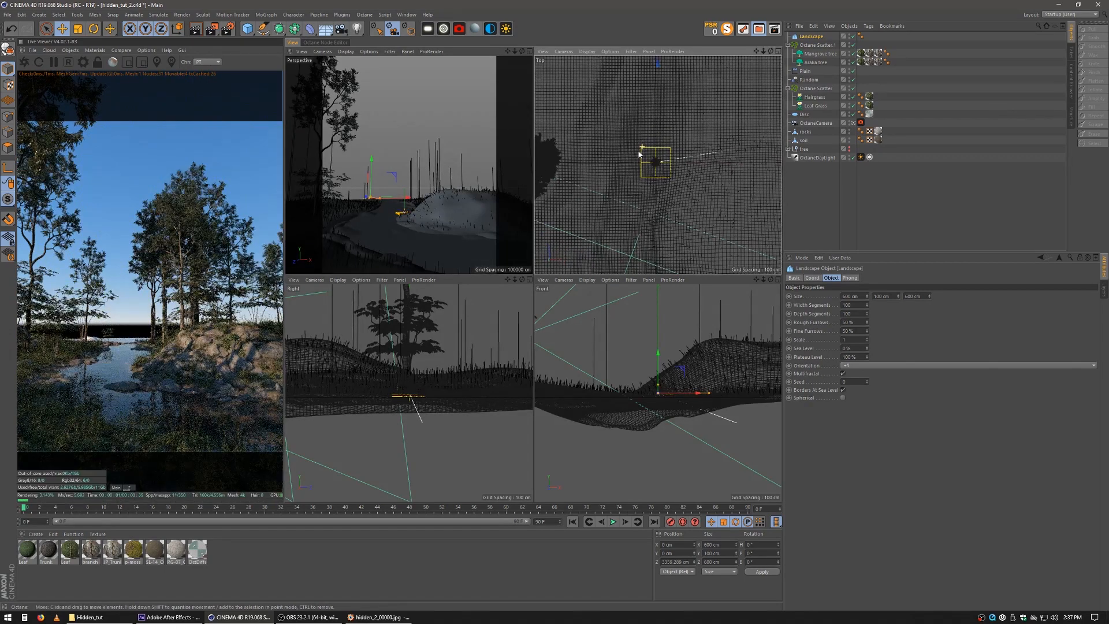
{"action": "middle_click_drag", "start_coordinate": [596, 158], "coordinate": [613, 283], "text": "alt"}
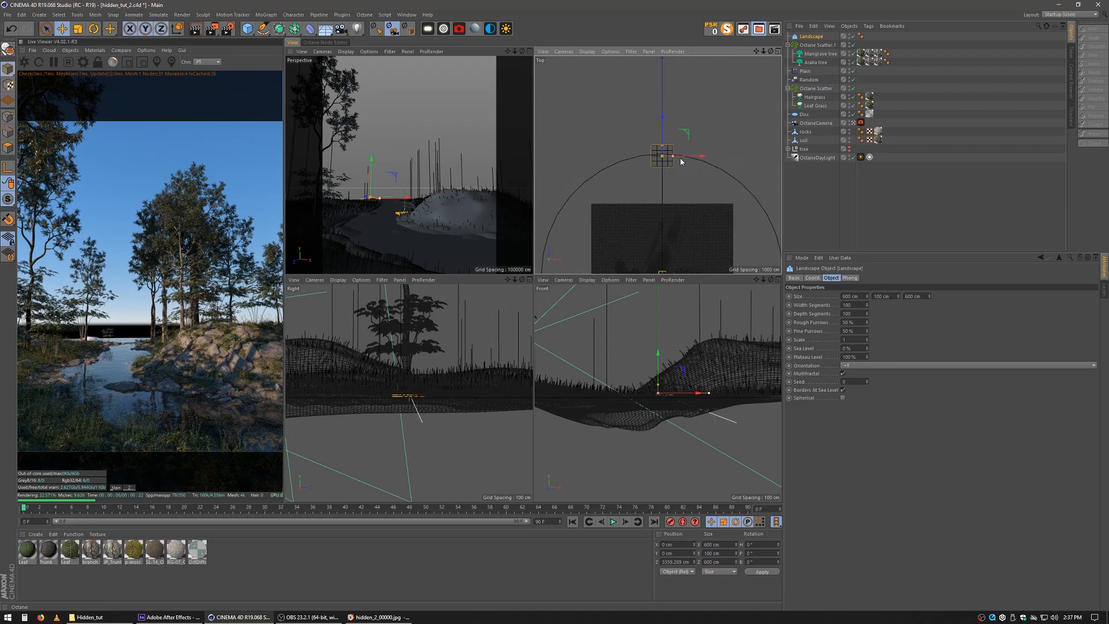
{"action": "left_click_drag", "start_coordinate": [680, 158], "coordinate": [735, 156]}
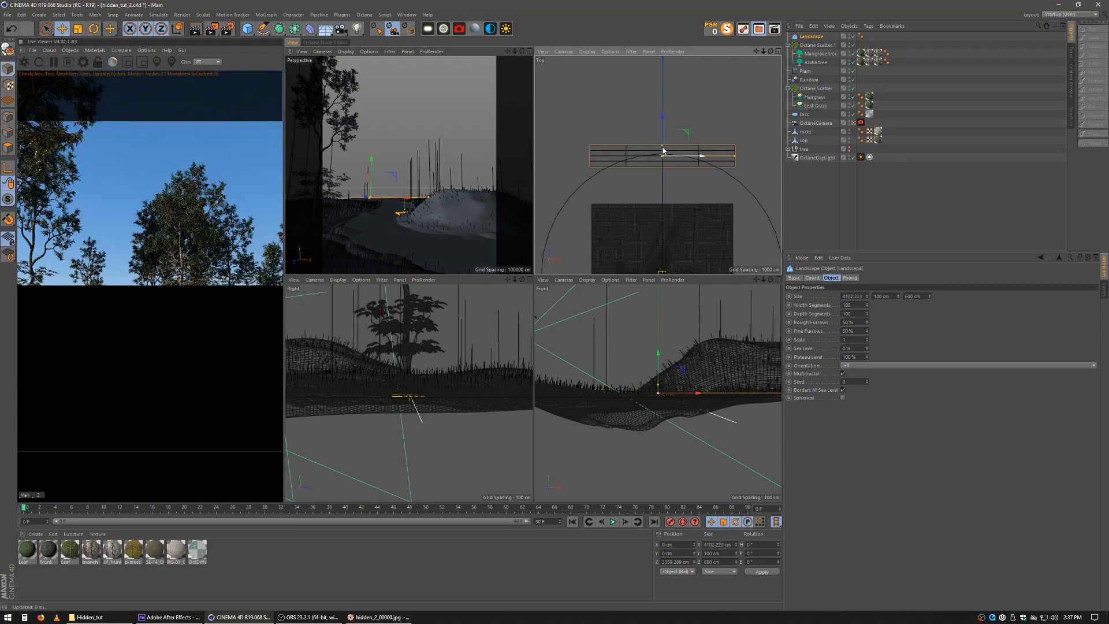
{"action": "left_click_drag", "start_coordinate": [662, 145], "coordinate": [662, 115]}
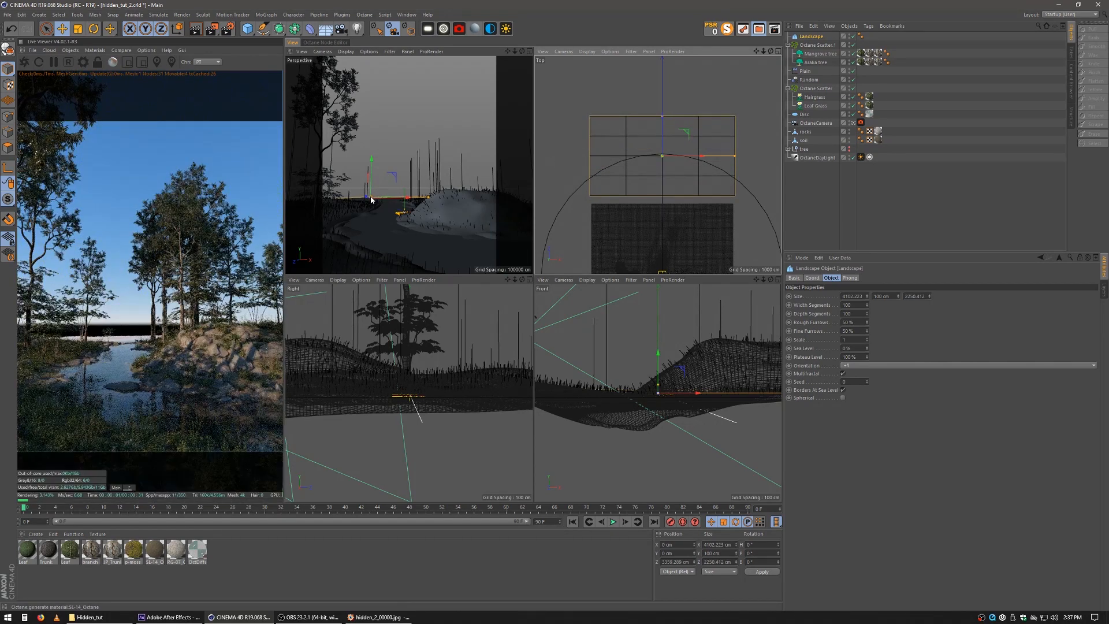
Set the Landscape's height to 1000 cm and raise it to about 332 cm in Y as background hills.
{"action": "left_click", "coordinate": [884, 297]}
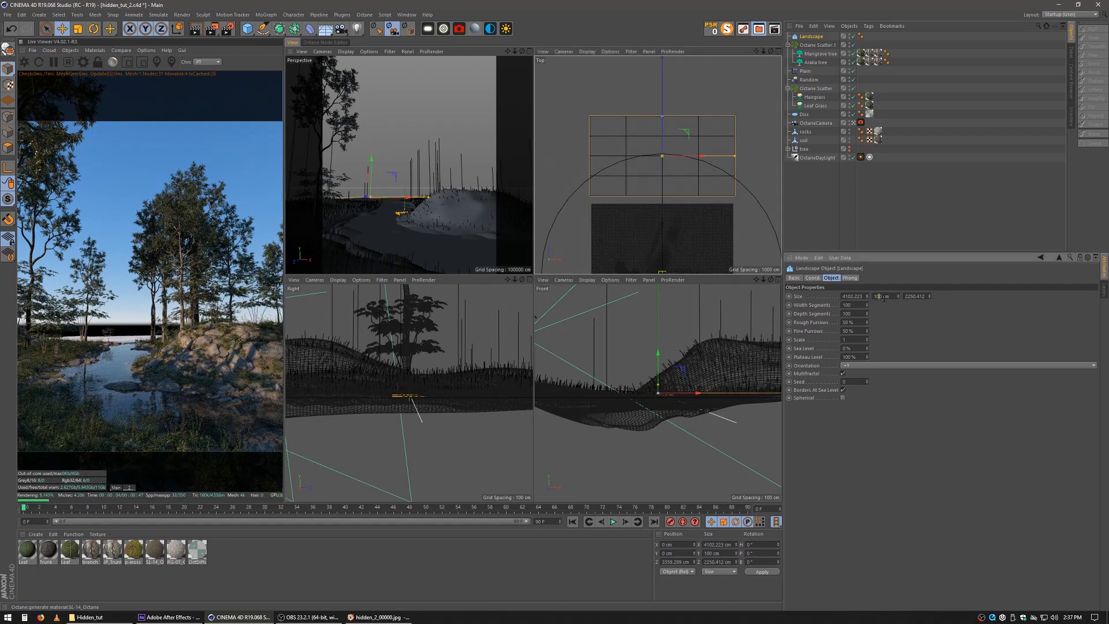
{"action": "type", "text": "0"}
{"action": "key", "text": "Return"}
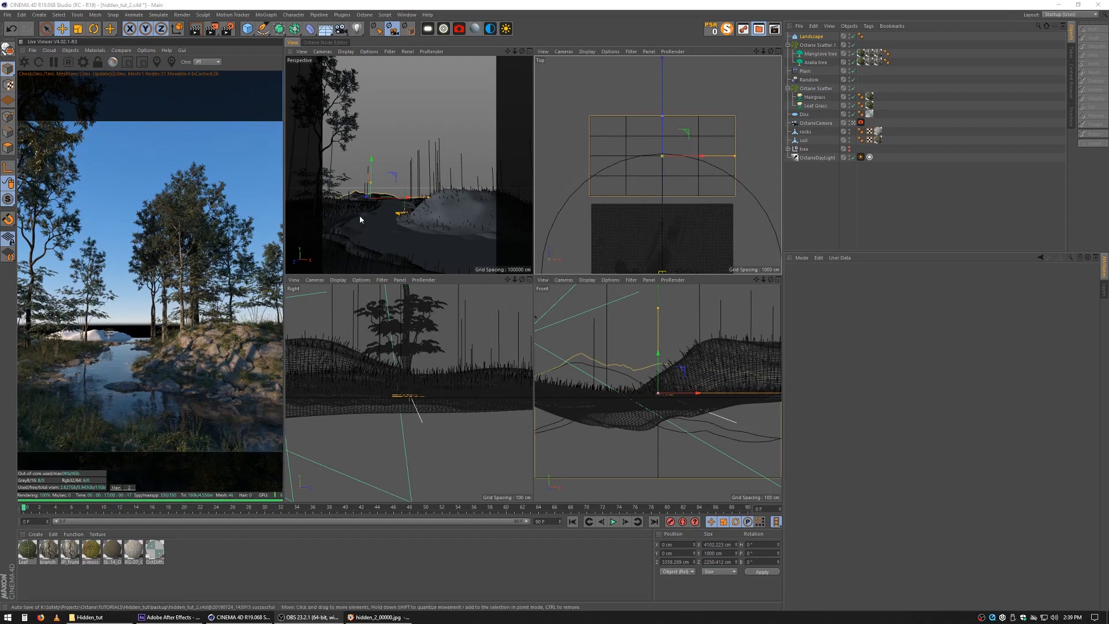
{"action": "left_click_drag", "start_coordinate": [380, 185], "coordinate": [388, 170]}
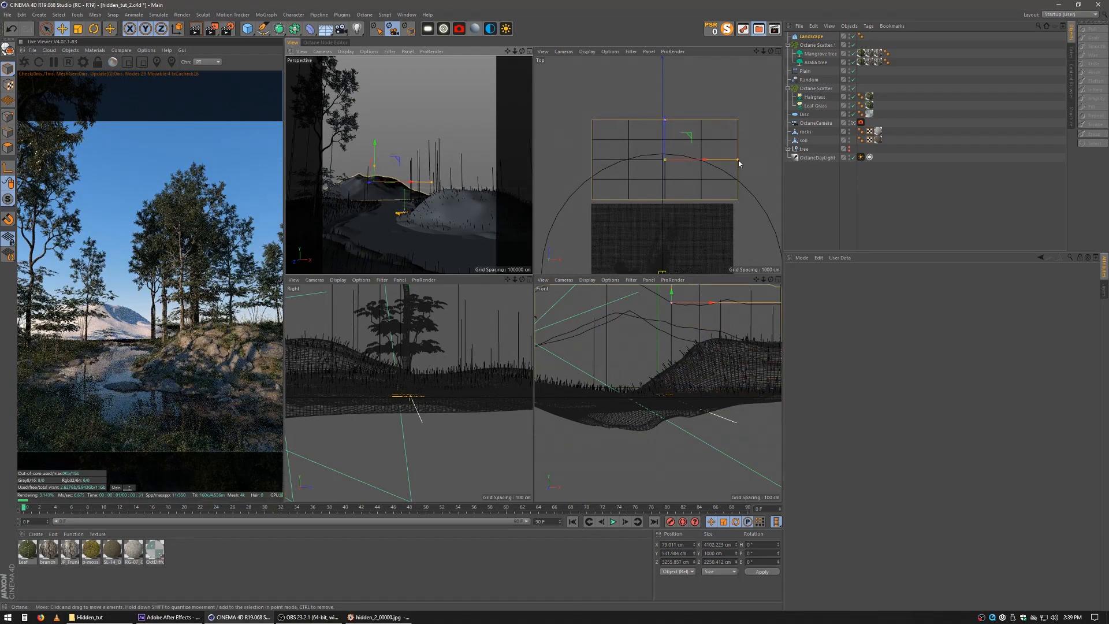
Widen the Landscape to about 11736 cm and reposition it at about X 917 cm and Y 431 cm.
{"action": "left_click_drag", "start_coordinate": [738, 160], "coordinate": [758, 163]}
{"action": "scroll", "coordinate": [728, 180], "scroll_direction": "down", "scroll_amount": 2}
{"action": "right_click_drag", "start_coordinate": [718, 180], "coordinate": [707, 186], "text": "alt"}
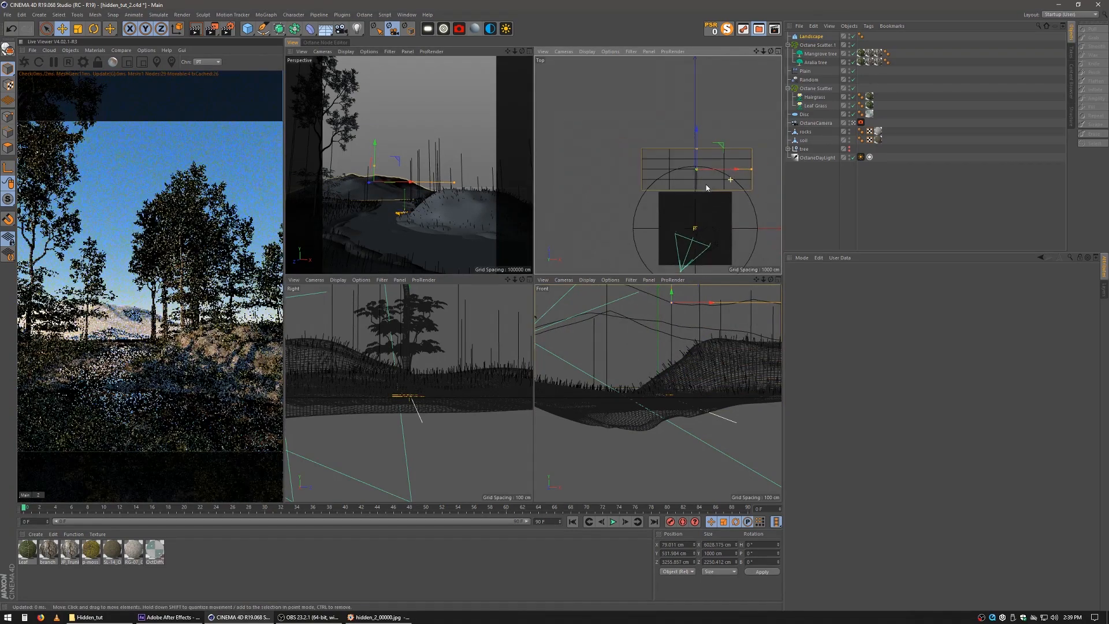
{"action": "middle_click_drag", "start_coordinate": [706, 186], "coordinate": [685, 164], "text": "alt"}
{"action": "left_click_drag", "start_coordinate": [723, 181], "coordinate": [743, 182]}
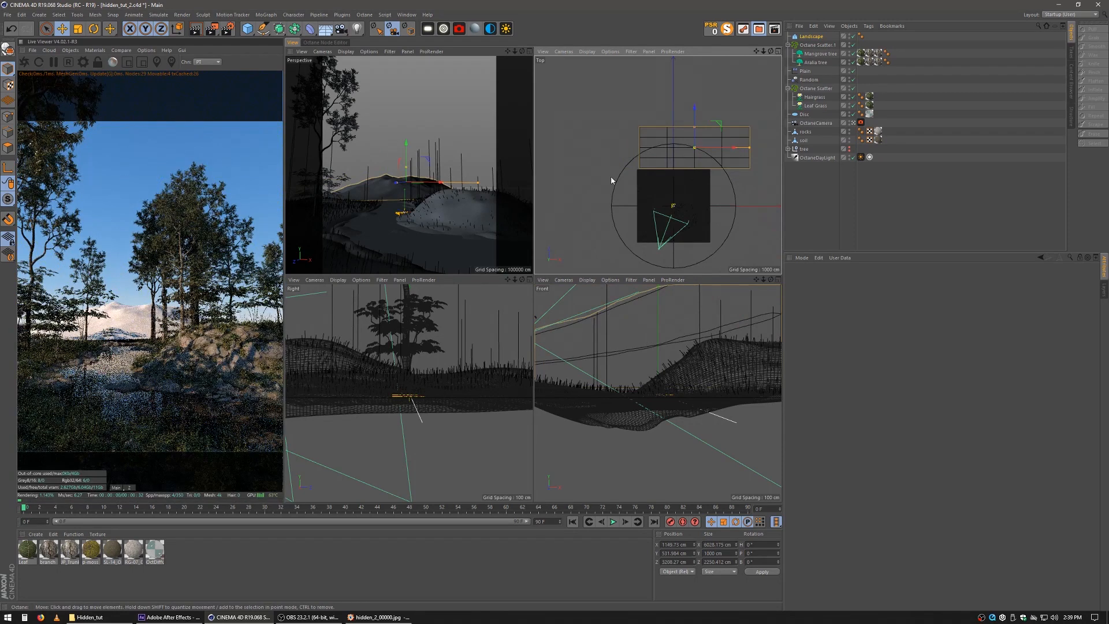
{"action": "left_click_drag", "start_coordinate": [478, 182], "coordinate": [529, 188]}
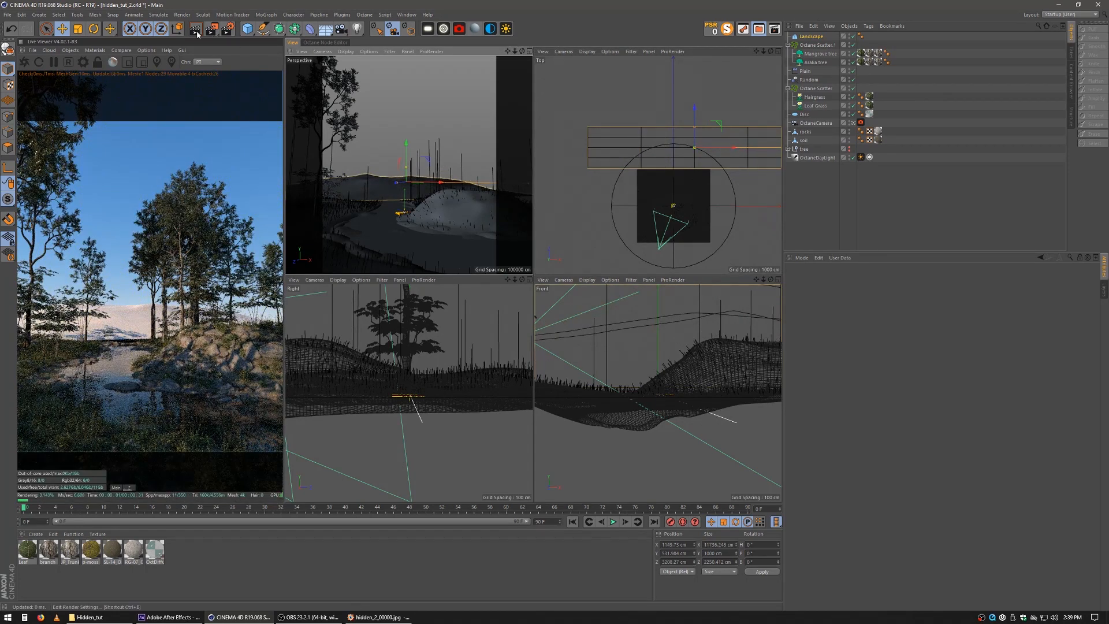
{"action": "left_click", "coordinate": [62, 29]}
{"action": "left_click_drag", "start_coordinate": [412, 128], "coordinate": [407, 132]}
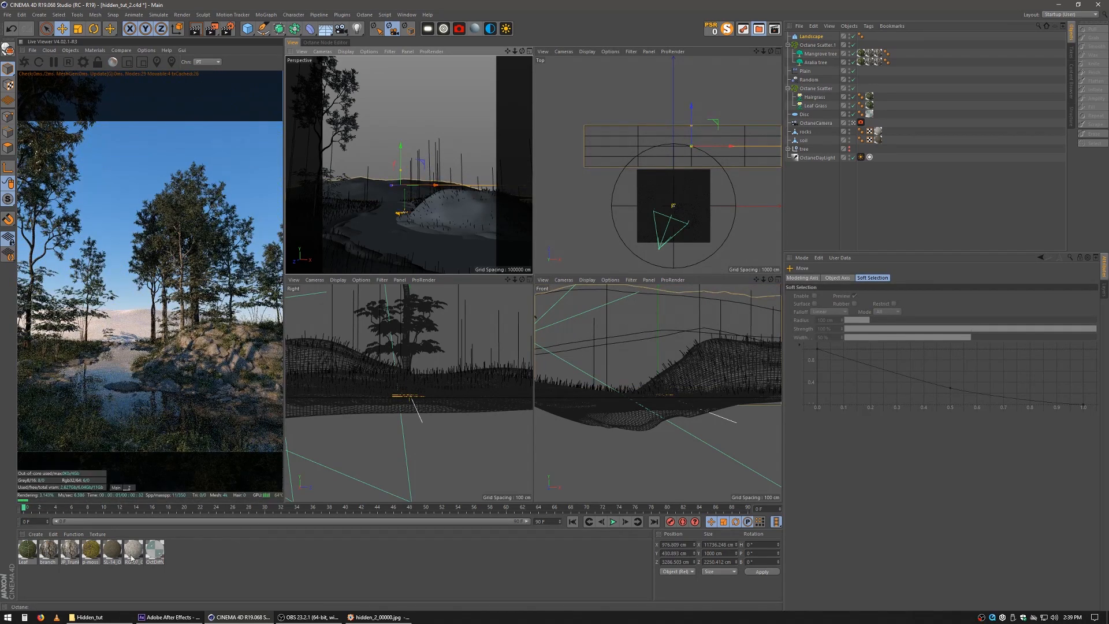
Apply the SL-14_Octane soil material to the Landscape and set its texture tiling to 15 in U and V.
{"action": "left_click_drag", "start_coordinate": [709, 128], "coordinate": [807, 37]}
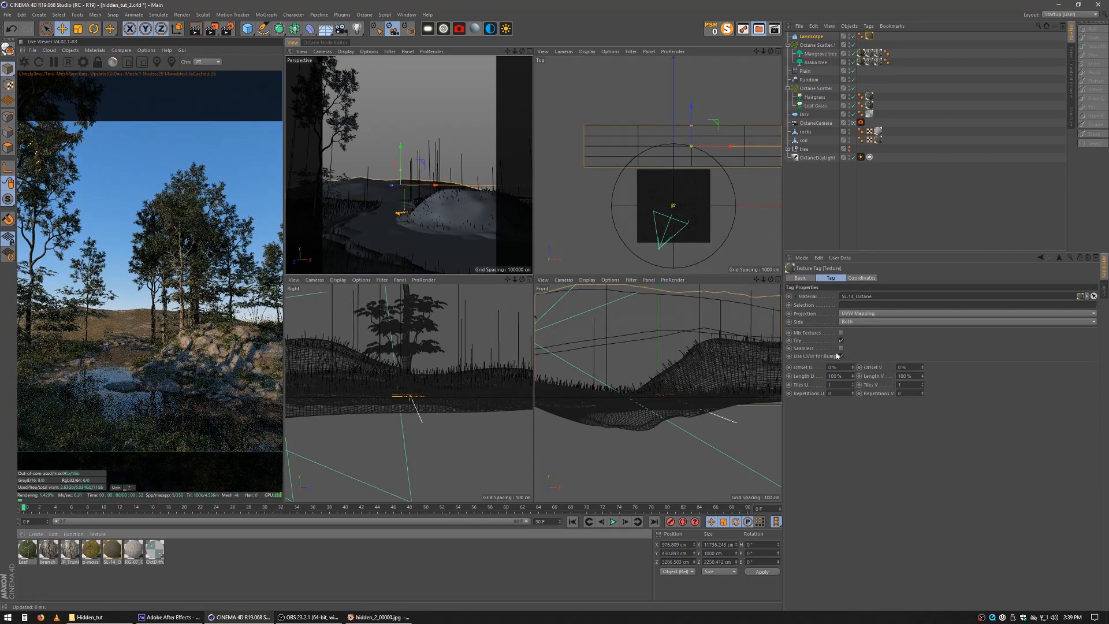
{"action": "left_click", "coordinate": [838, 385]}
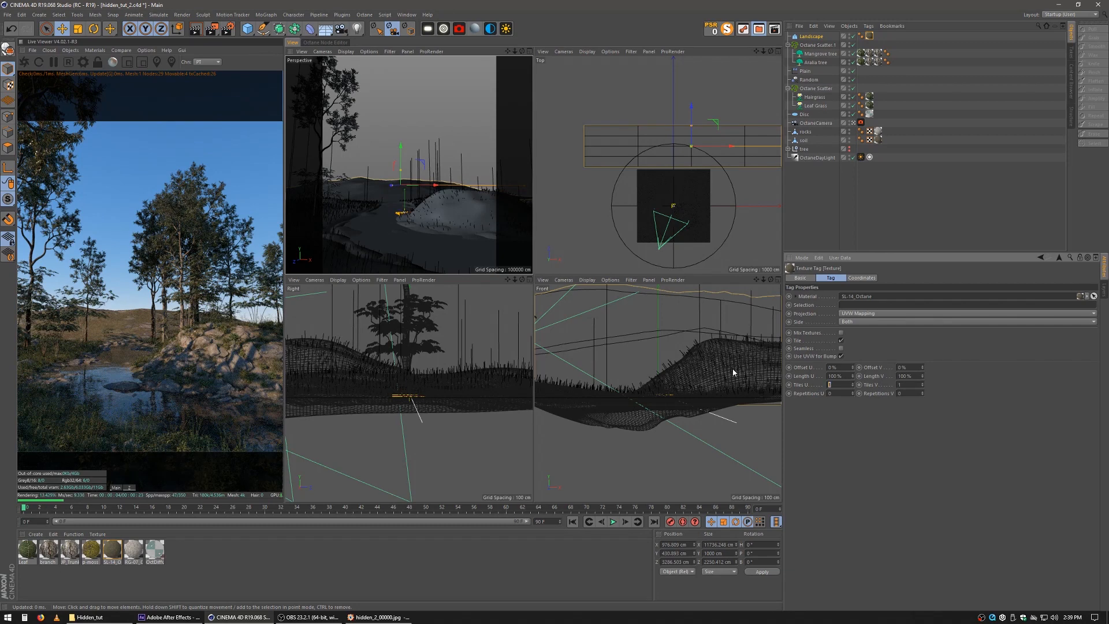
{"action": "type", "text": "15"}
{"action": "key", "text": "Return"}
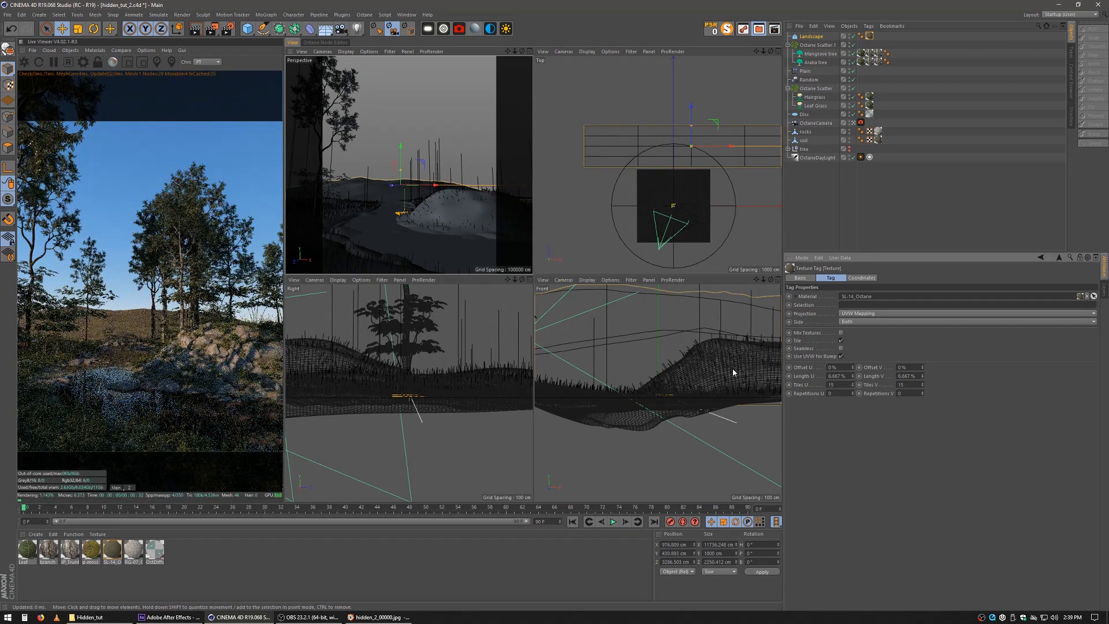
Duplicate the tree scatter with its Mangrove and Aralia trees and remove the Plain effector from the copy.
{"action": "left_click", "coordinate": [818, 167]}
{"action": "left_click_drag", "start_coordinate": [811, 46], "coordinate": [812, 36], "text": "ctrl"}
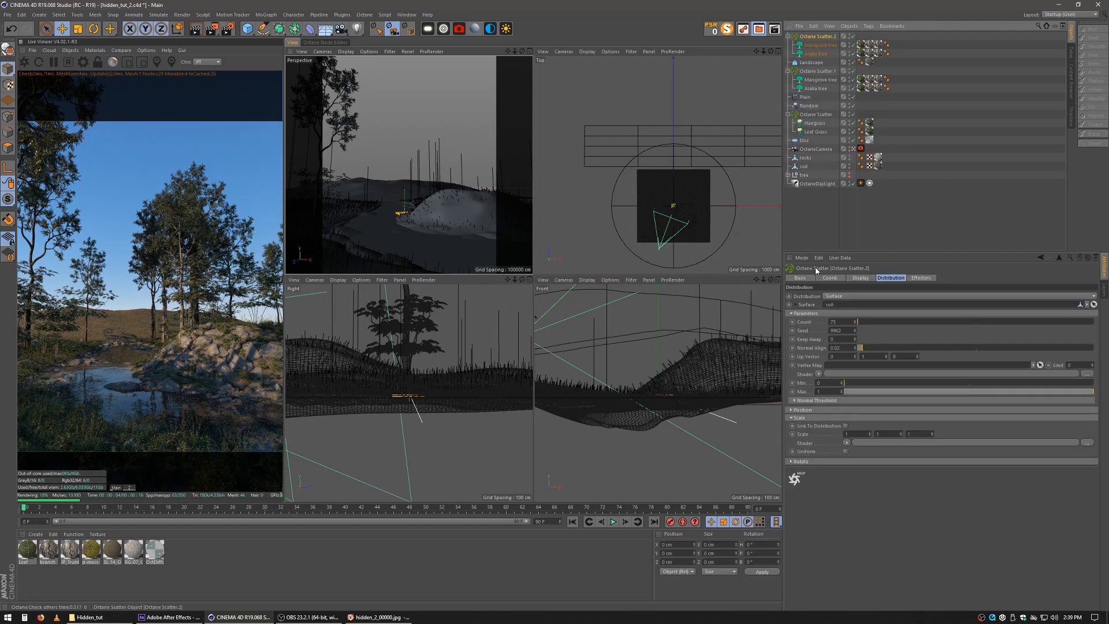
{"action": "left_click", "coordinate": [919, 279]}
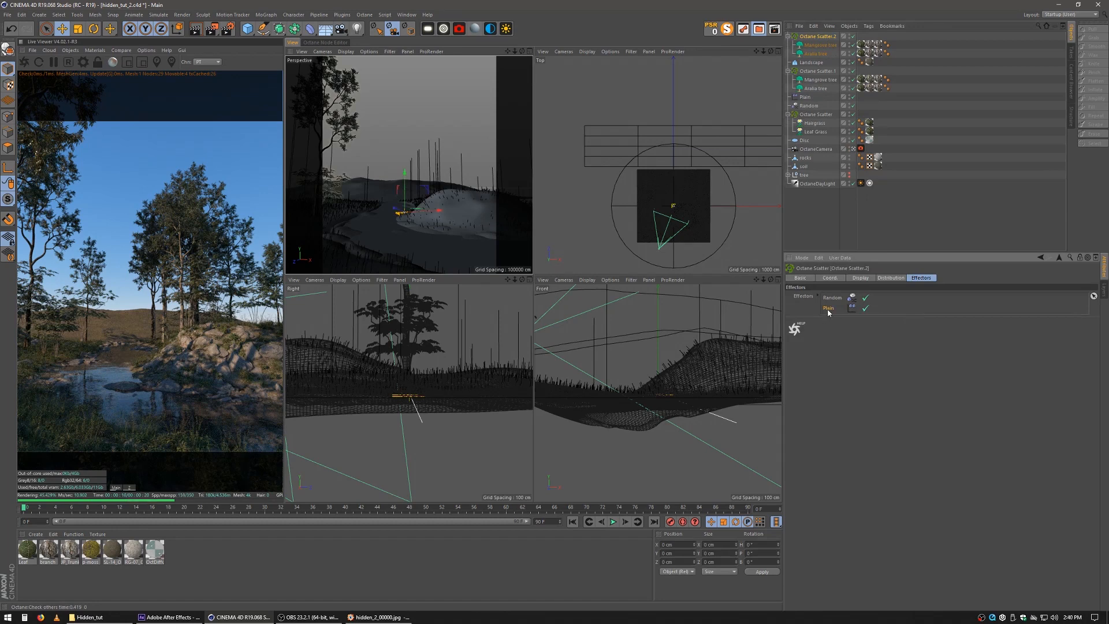
{"action": "key", "text": "Delete"}
Set the duplicated tree scatter's distribution surface to the Landscape and its count to 750.
{"action": "left_click_drag", "start_coordinate": [811, 62], "coordinate": [894, 251]}
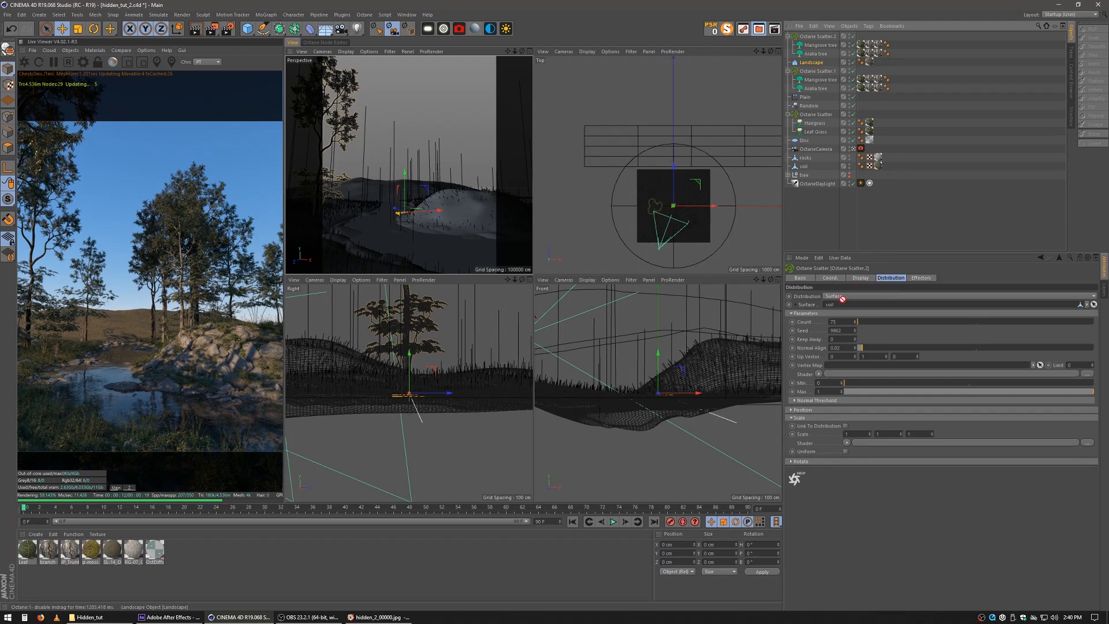
{"action": "left_click_drag", "start_coordinate": [842, 308], "coordinate": [842, 307]}
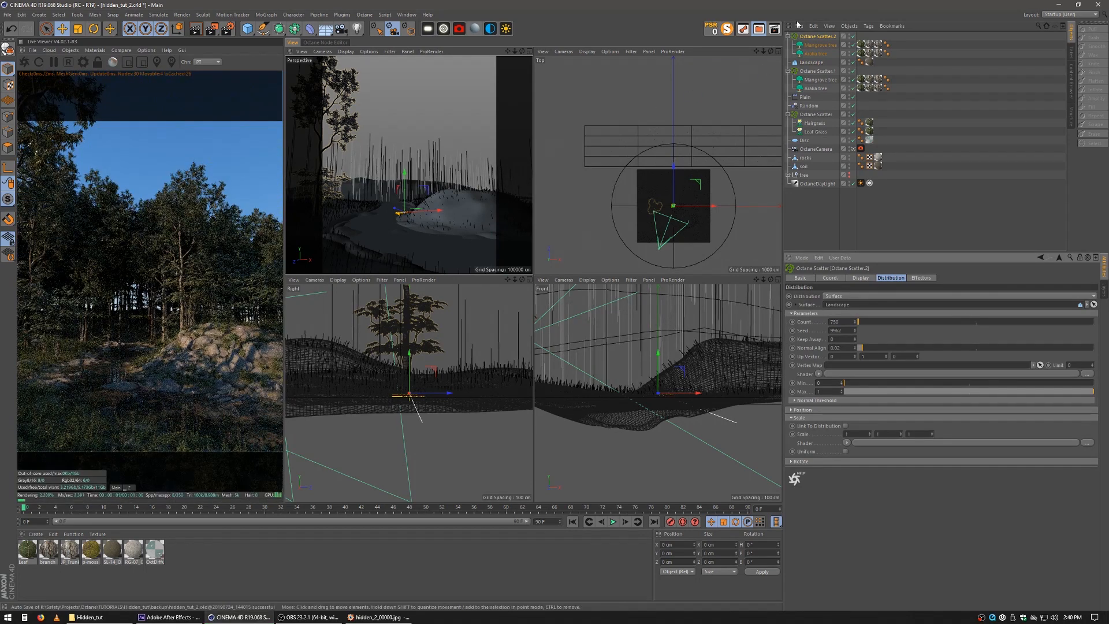
Lower the Landscape to about 27 cm in Y and push it back to about 3463 cm in Z.
{"action": "left_click", "coordinate": [812, 63]}
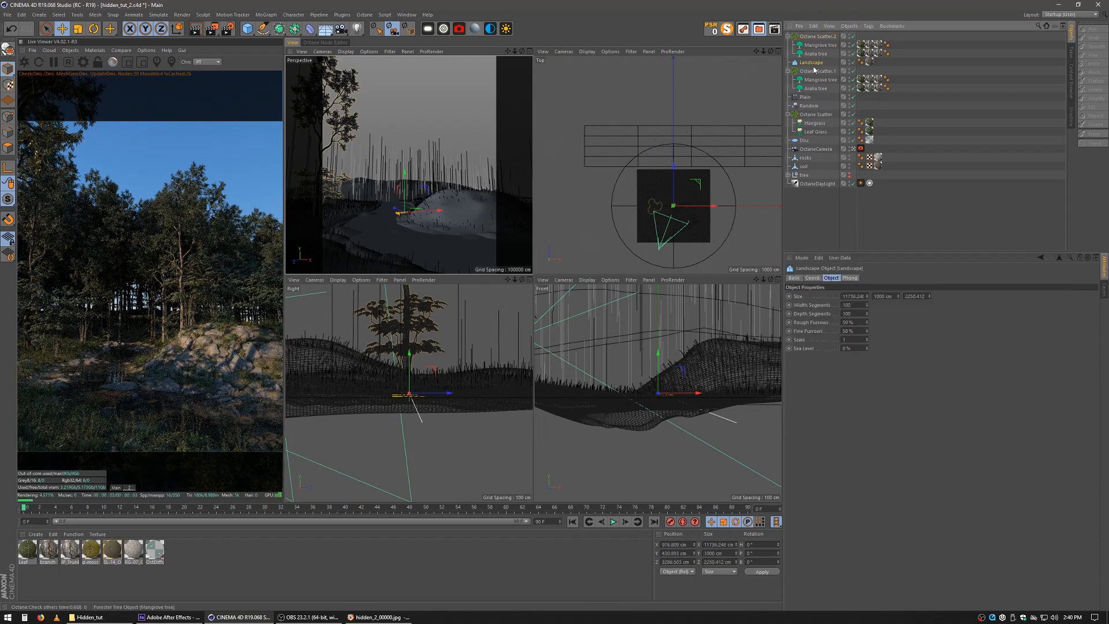
{"action": "left_click_drag", "start_coordinate": [449, 155], "coordinate": [449, 164]}
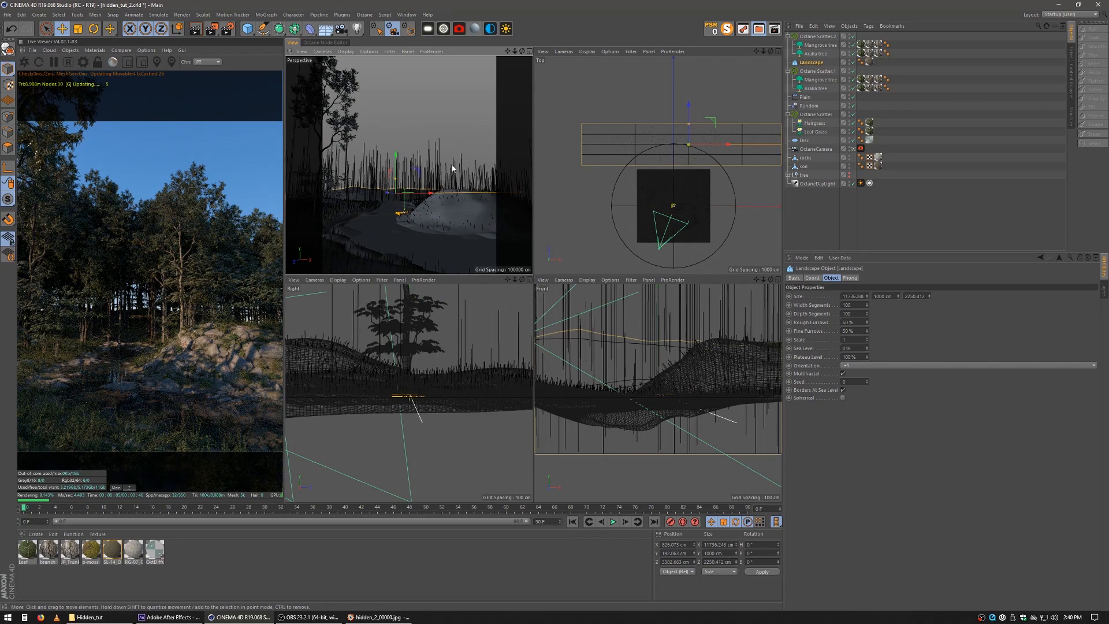
{"action": "left_click_drag", "start_coordinate": [452, 168], "coordinate": [460, 165]}
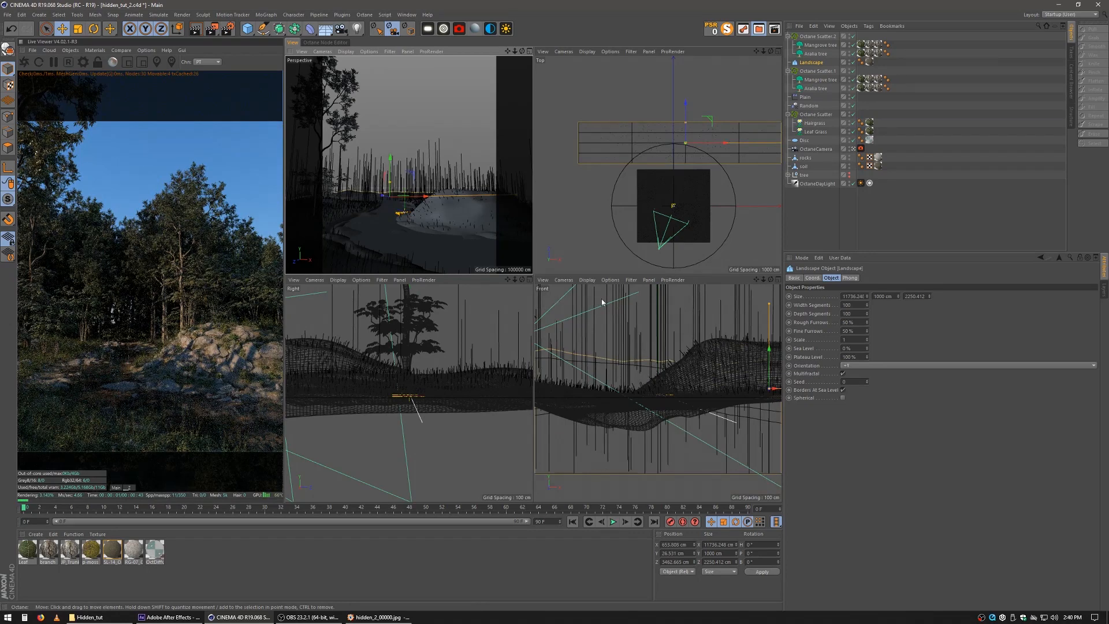
{"action": "left_click", "coordinate": [805, 228]}
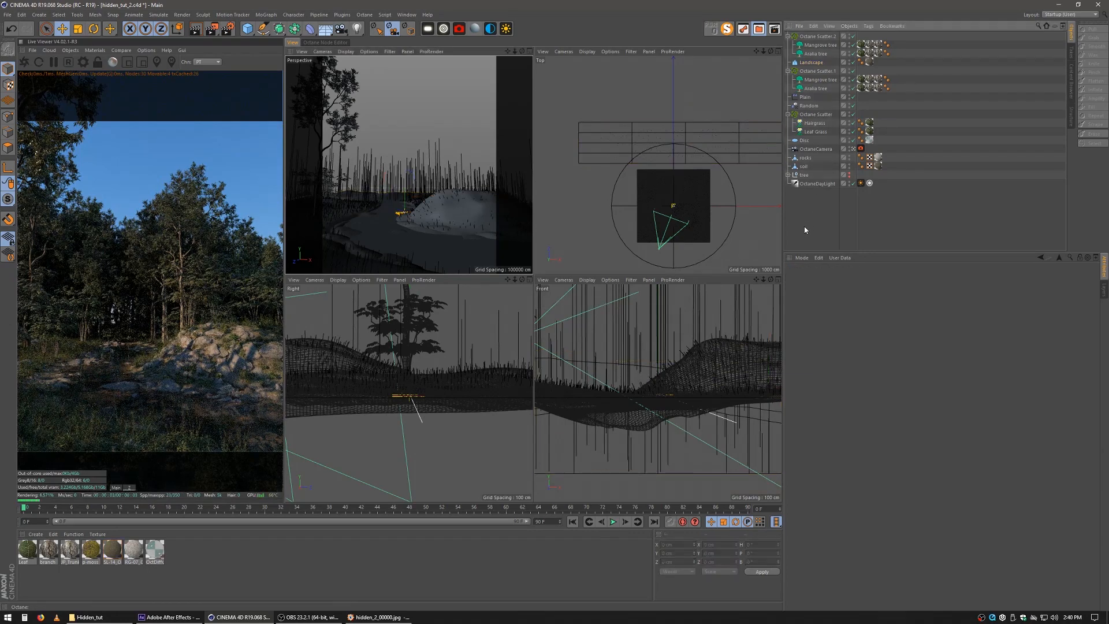
Make the hidden tree group visible and move it onto the rock mound, at about Y 566 cm and Z -540 cm.
{"action": "left_click", "coordinate": [805, 175]}
{"action": "left_click", "coordinate": [789, 175]}
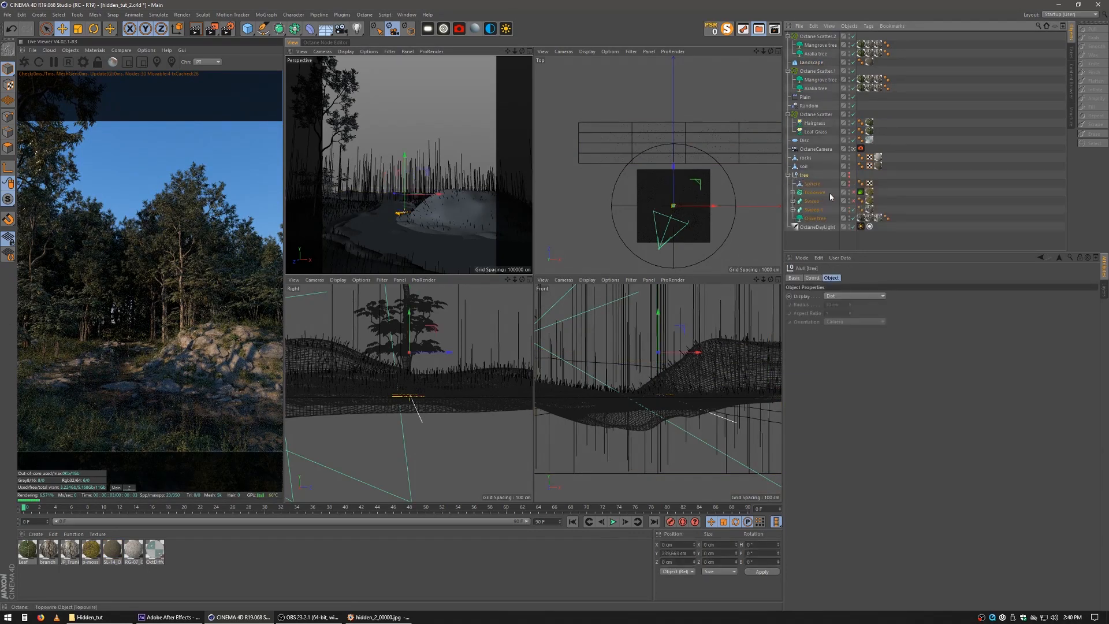
{"action": "left_click", "coordinate": [849, 175]}
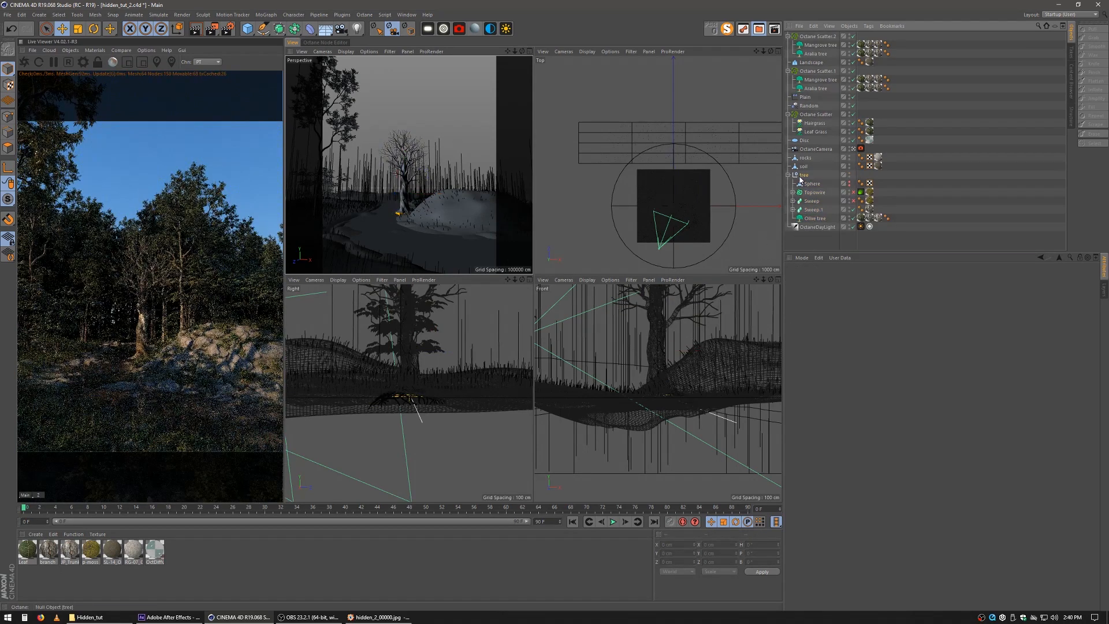
{"action": "scroll", "coordinate": [723, 234], "scroll_direction": "up", "scroll_amount": 5}
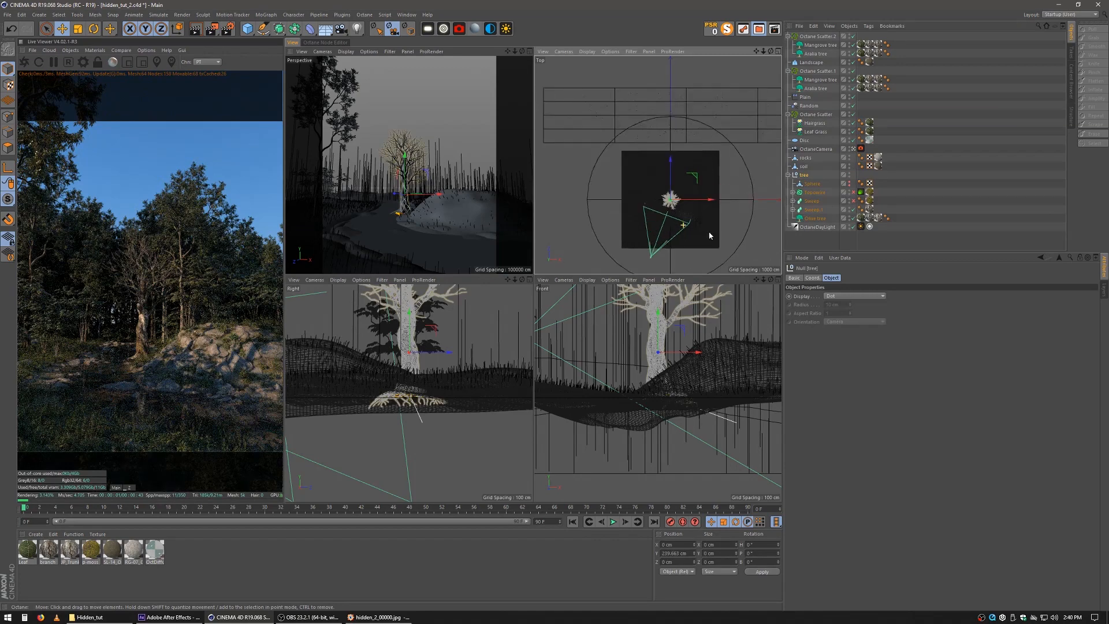
{"action": "scroll", "coordinate": [724, 234], "scroll_direction": "up", "scroll_amount": 6}
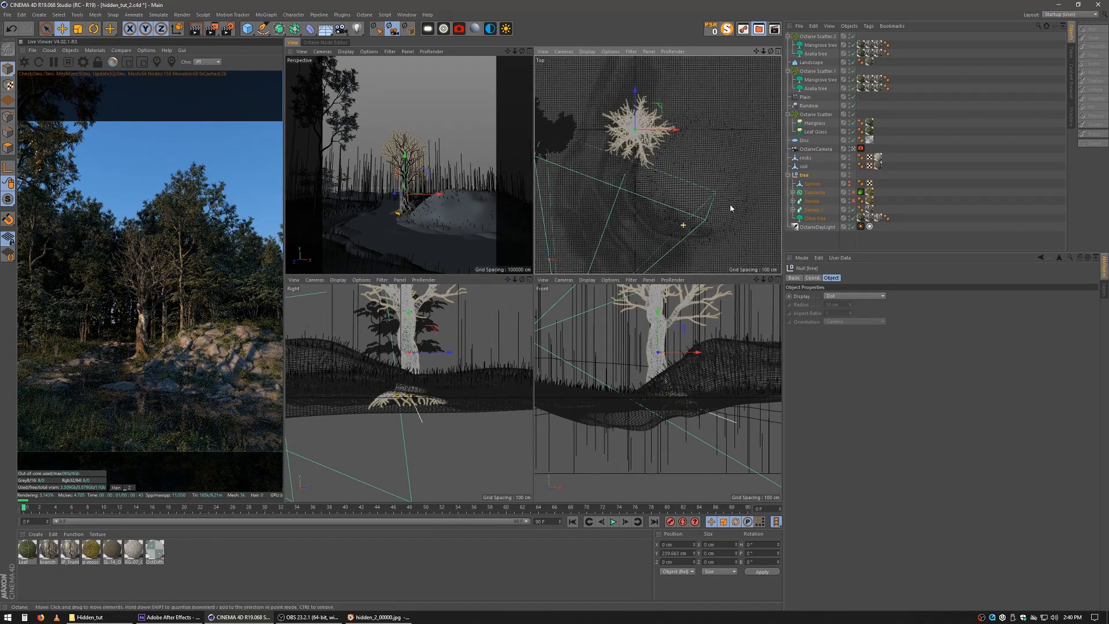
{"action": "left_click_drag", "start_coordinate": [663, 136], "coordinate": [729, 199]}
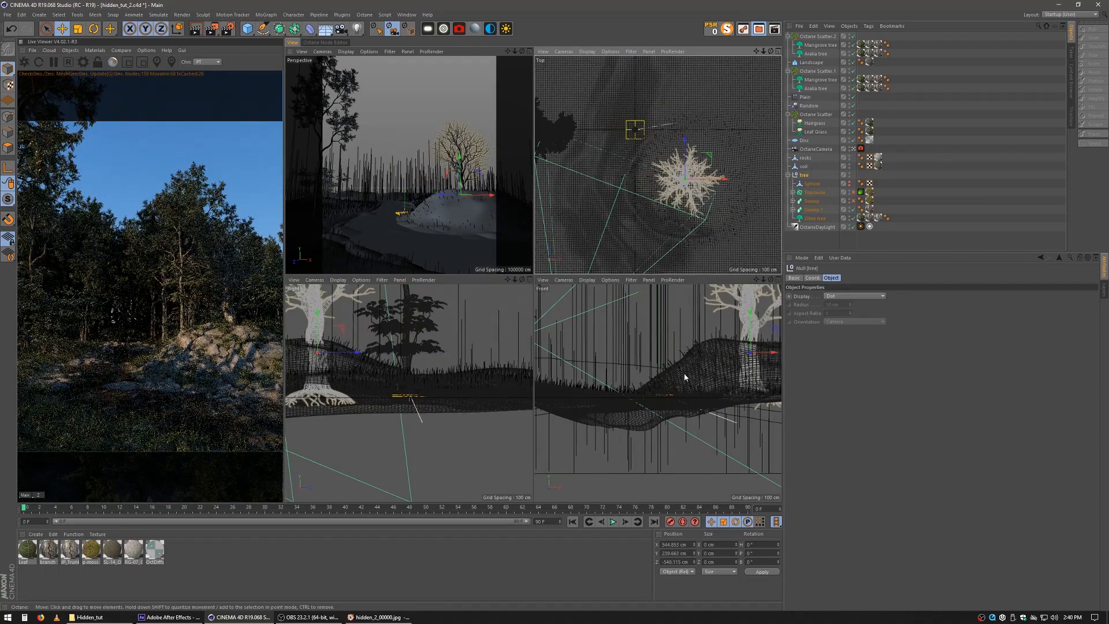
{"action": "scroll", "coordinate": [687, 374], "scroll_direction": "down", "scroll_amount": 2}
{"action": "left_click_drag", "start_coordinate": [754, 357], "coordinate": [754, 337]}
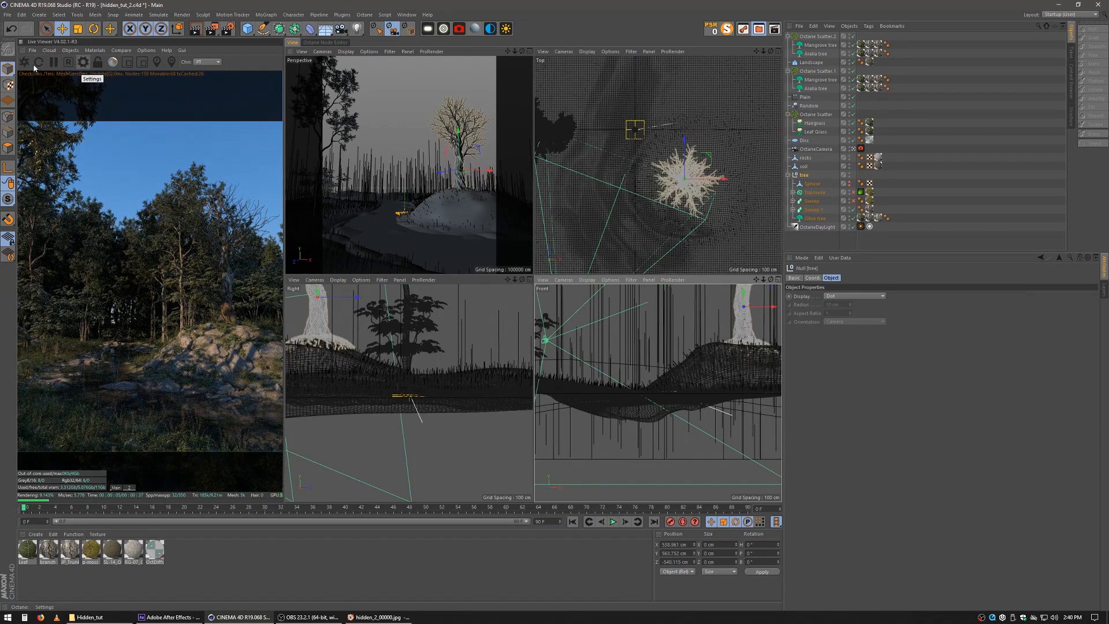
Scale the tree group up to dominate the mound and raise it to about 897 cm in Y.
{"action": "left_click_drag", "start_coordinate": [7, 70], "coordinate": [27, 91]}
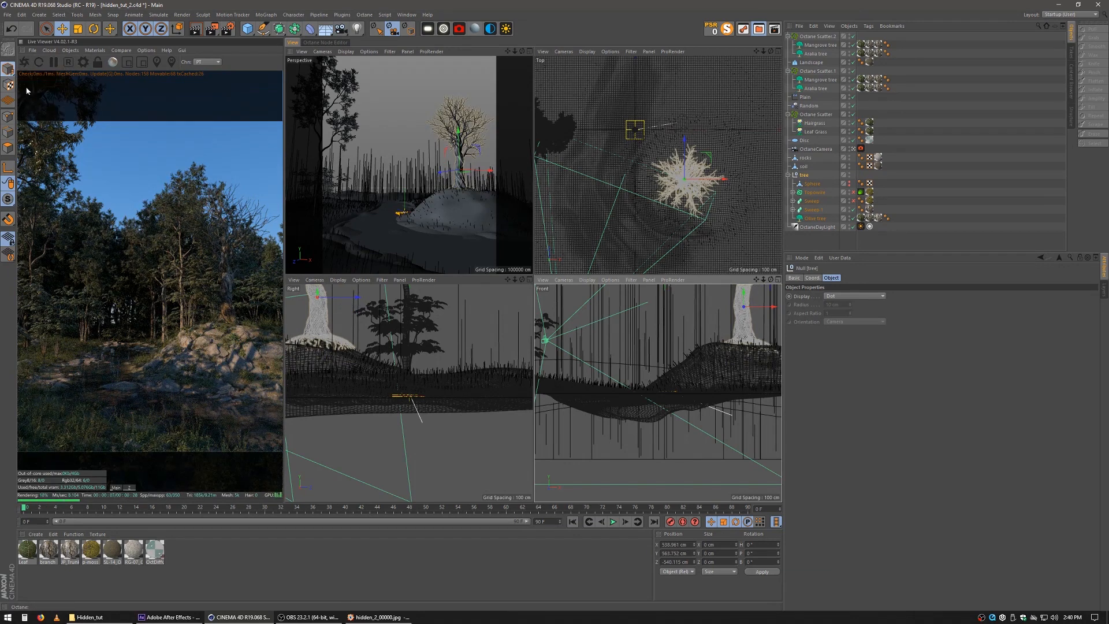
{"action": "left_click", "coordinate": [79, 30]}
{"action": "left_click_drag", "start_coordinate": [473, 200], "coordinate": [674, 200]}
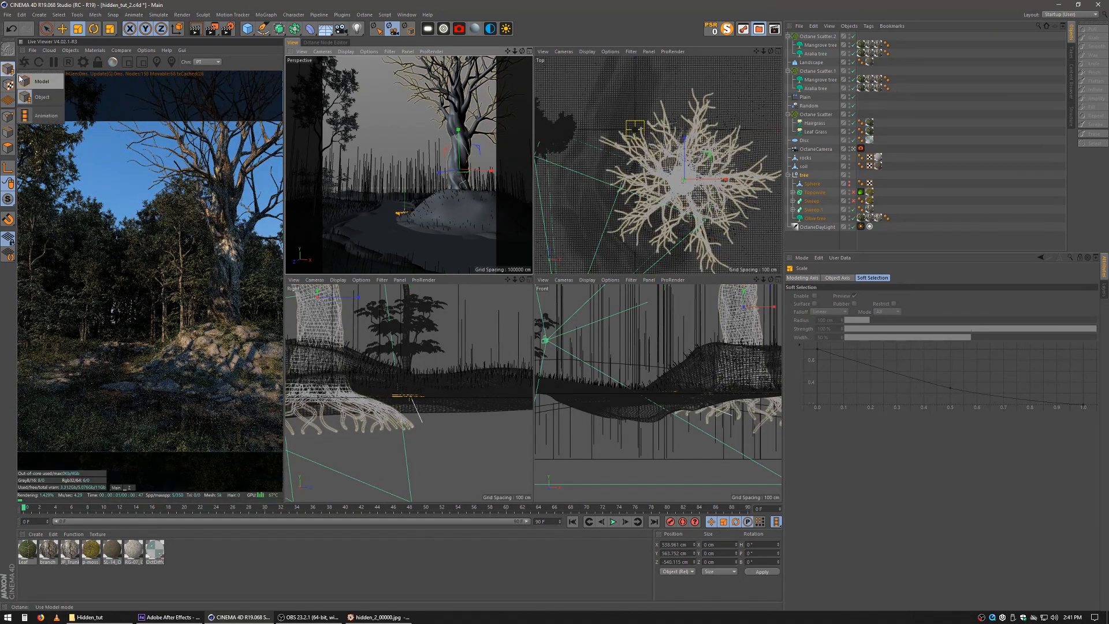
{"action": "left_click", "coordinate": [62, 29]}
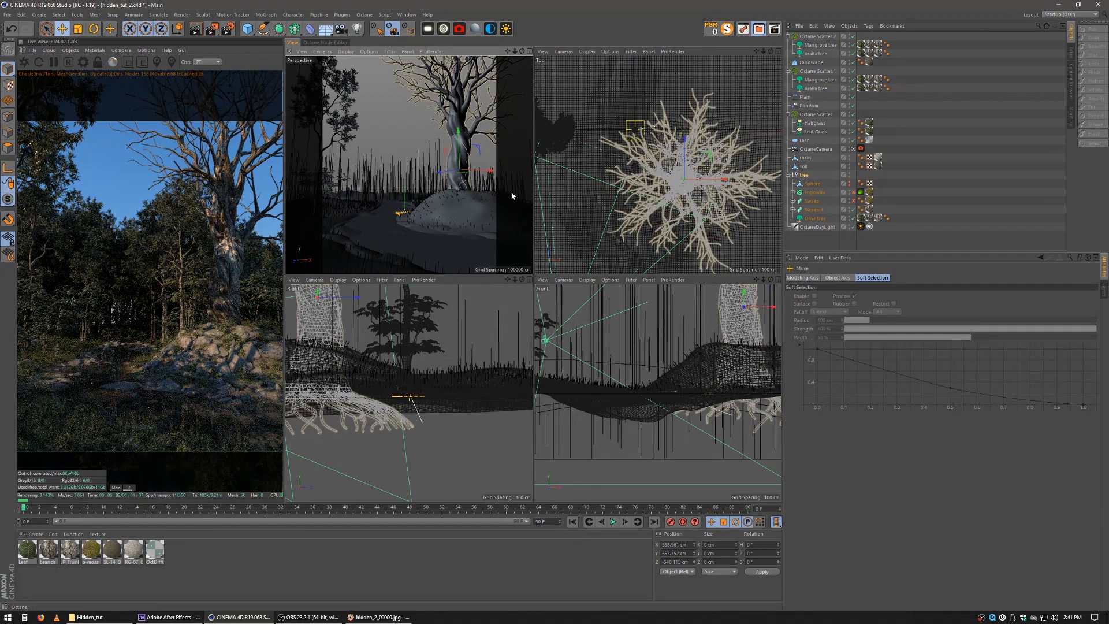
{"action": "left_click_drag", "start_coordinate": [464, 152], "coordinate": [467, 124]}
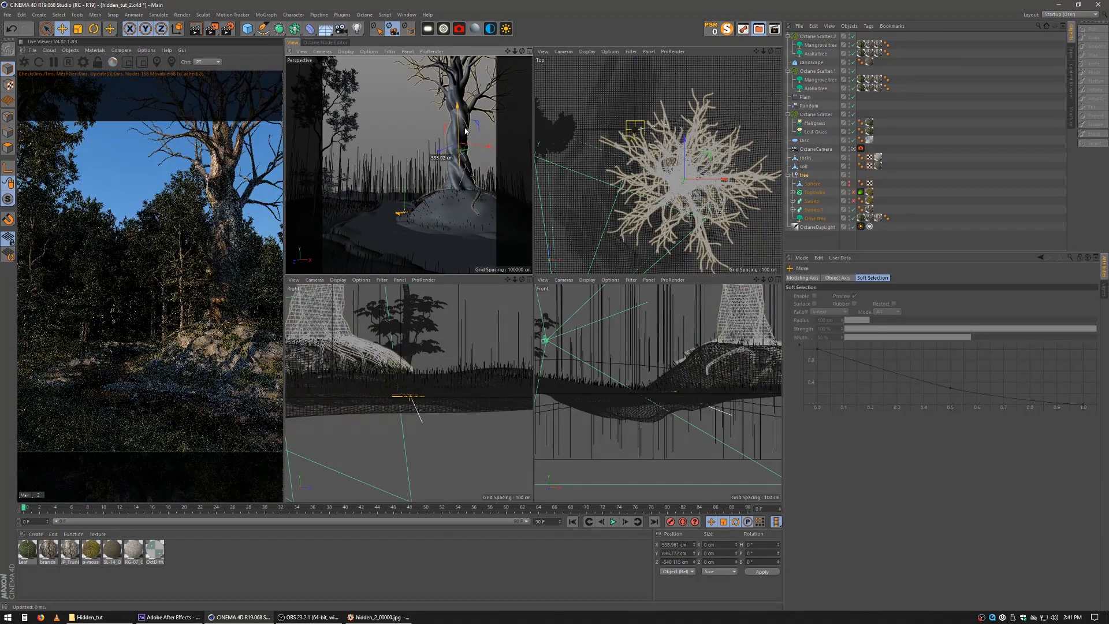
Rotate the tree group around its vertical axis to a heading of about -108°.
{"action": "key", "text": "r"}
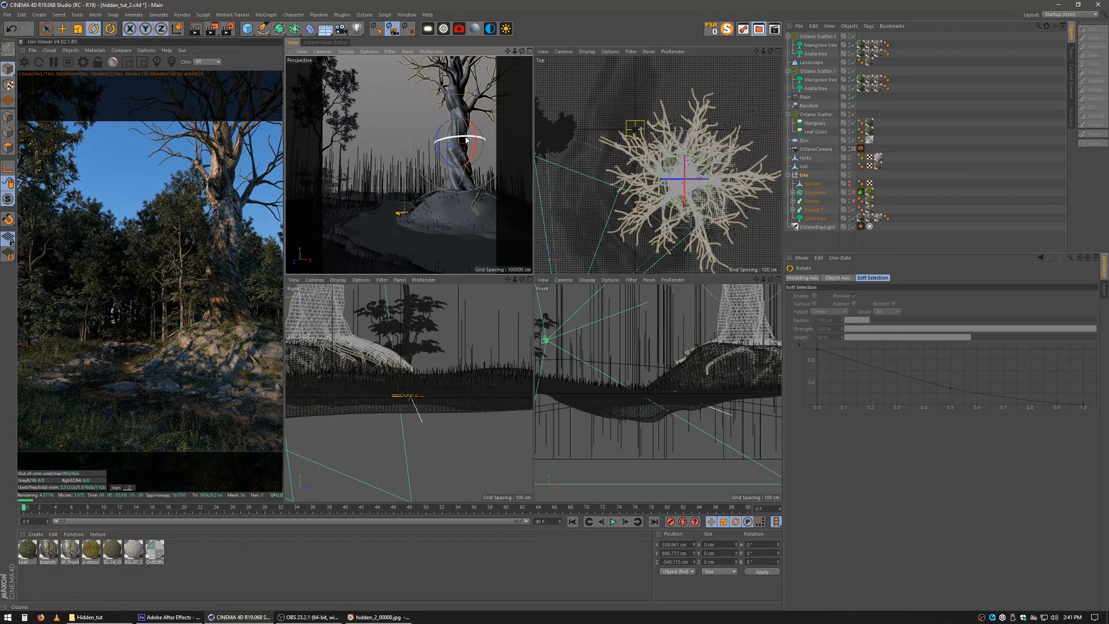
{"action": "left_click_drag", "start_coordinate": [479, 137], "coordinate": [364, 134]}
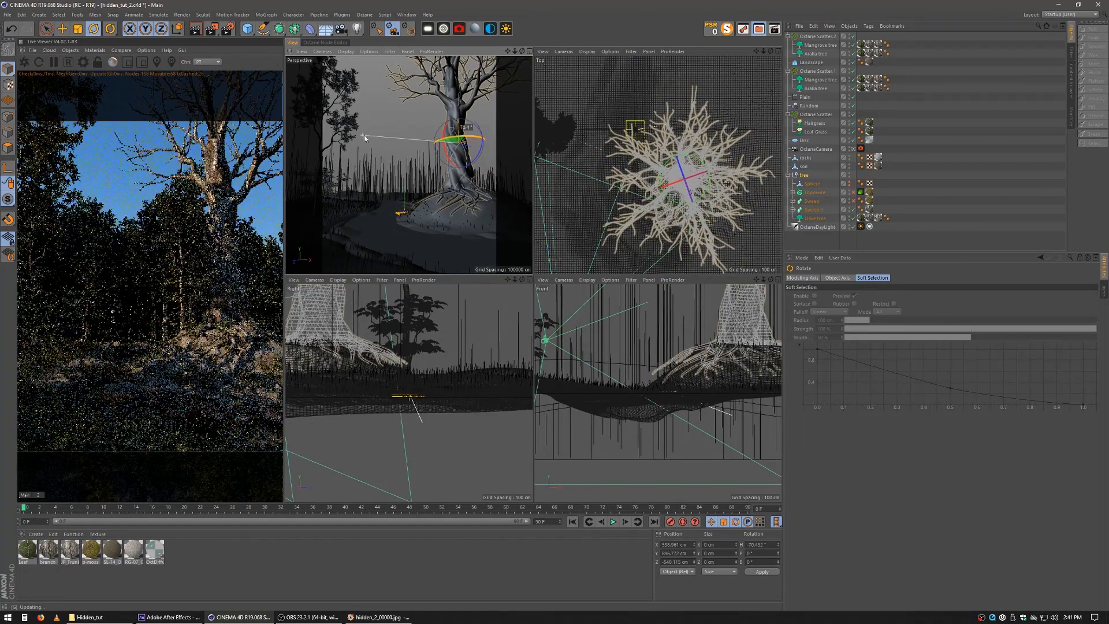
{"action": "left_click_drag", "start_coordinate": [464, 139], "coordinate": [438, 141]}
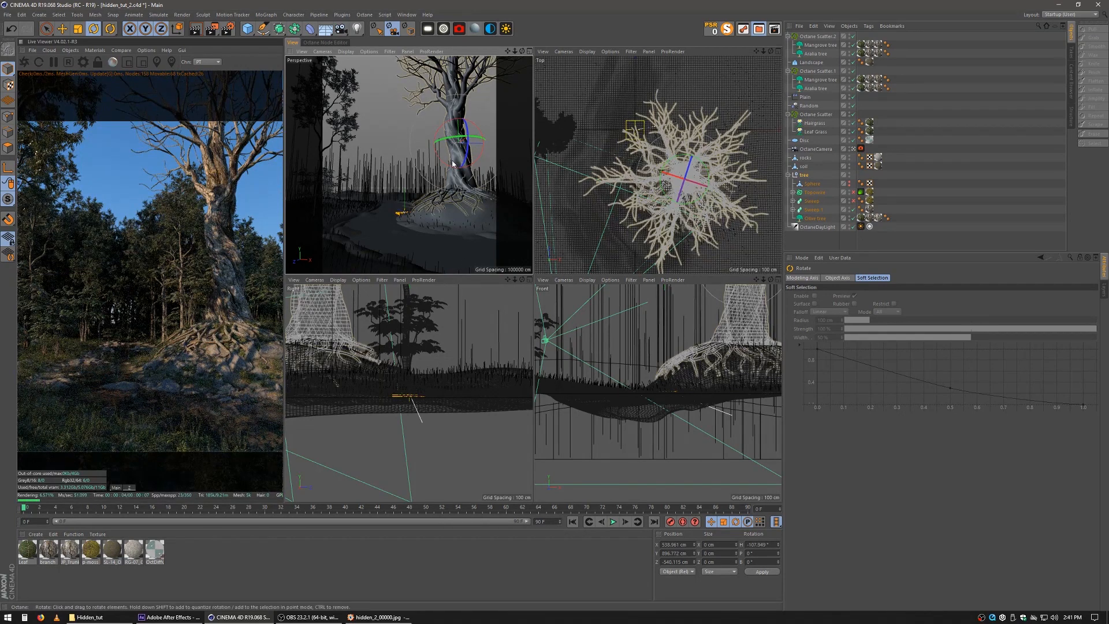
Nudge the tree group to about Y 902 cm and Z -552 cm, and collapse its hierarchy.
{"action": "left_click", "coordinate": [63, 29]}
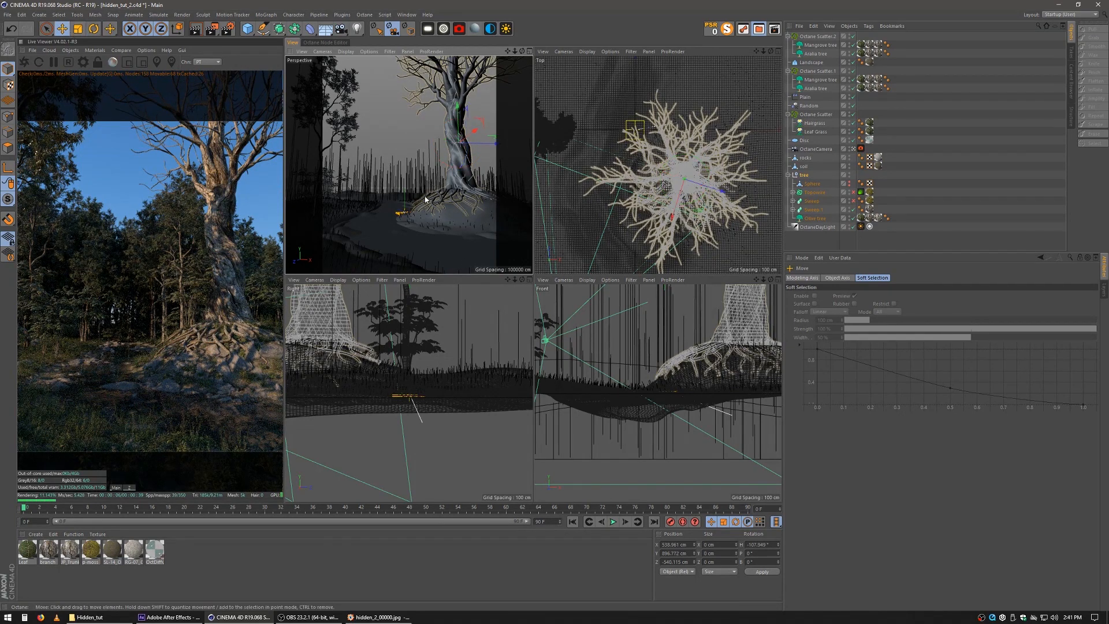
{"action": "left_click_drag", "start_coordinate": [430, 204], "coordinate": [429, 196]}
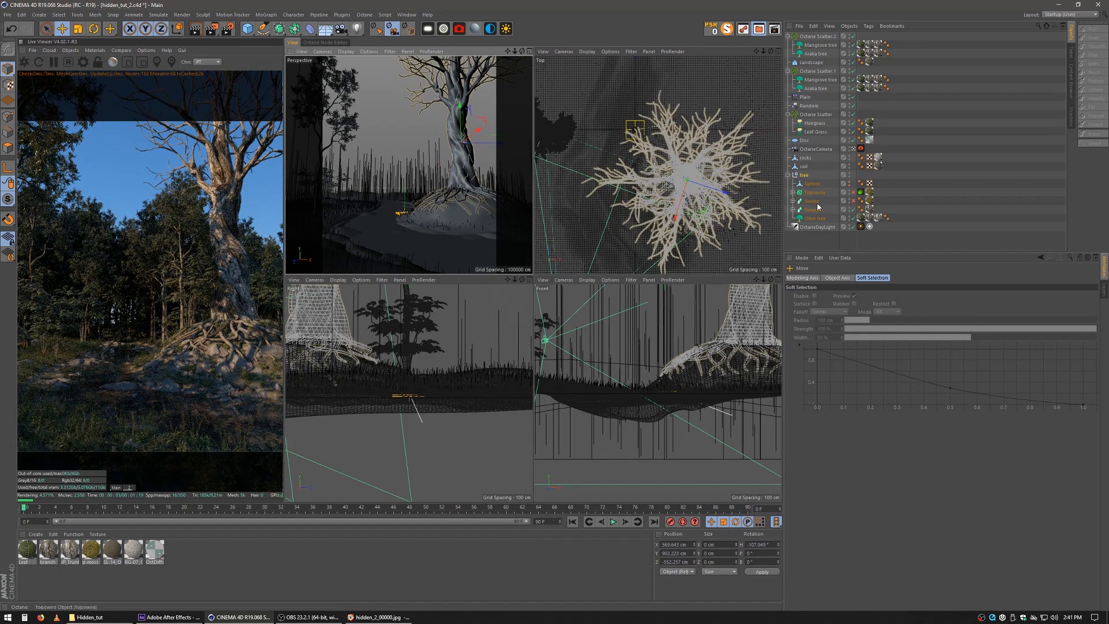
{"action": "left_click", "coordinate": [793, 175]}
{"action": "left_click", "coordinate": [789, 175]}
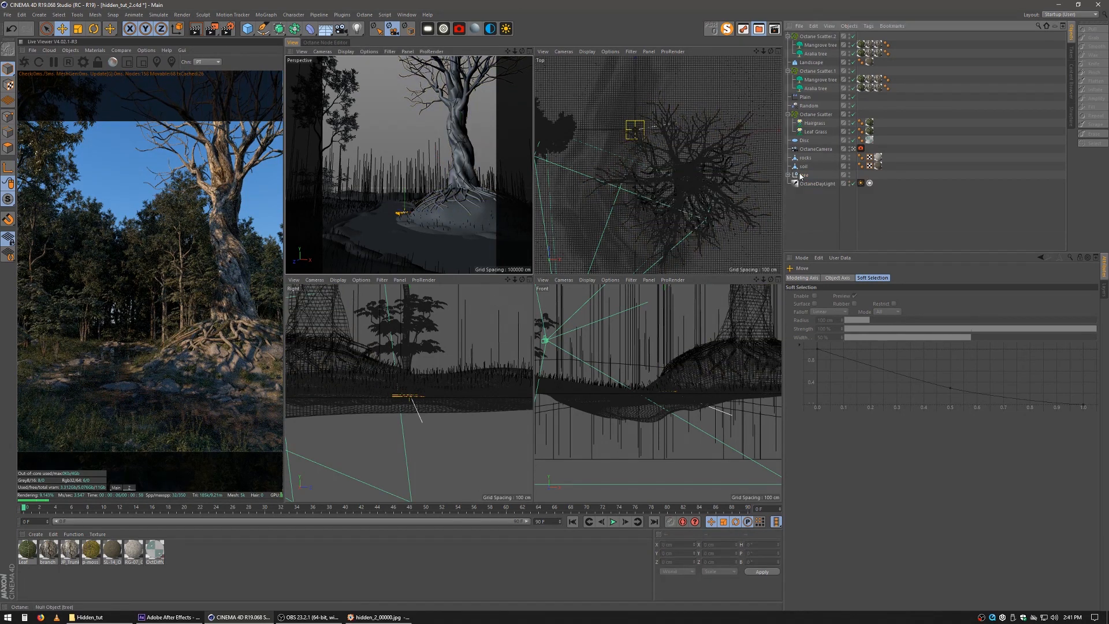
Duplicate the Plain effector below the Landscape and set the copy's falloff shape to Sphere.
{"action": "left_click", "coordinate": [808, 98]}
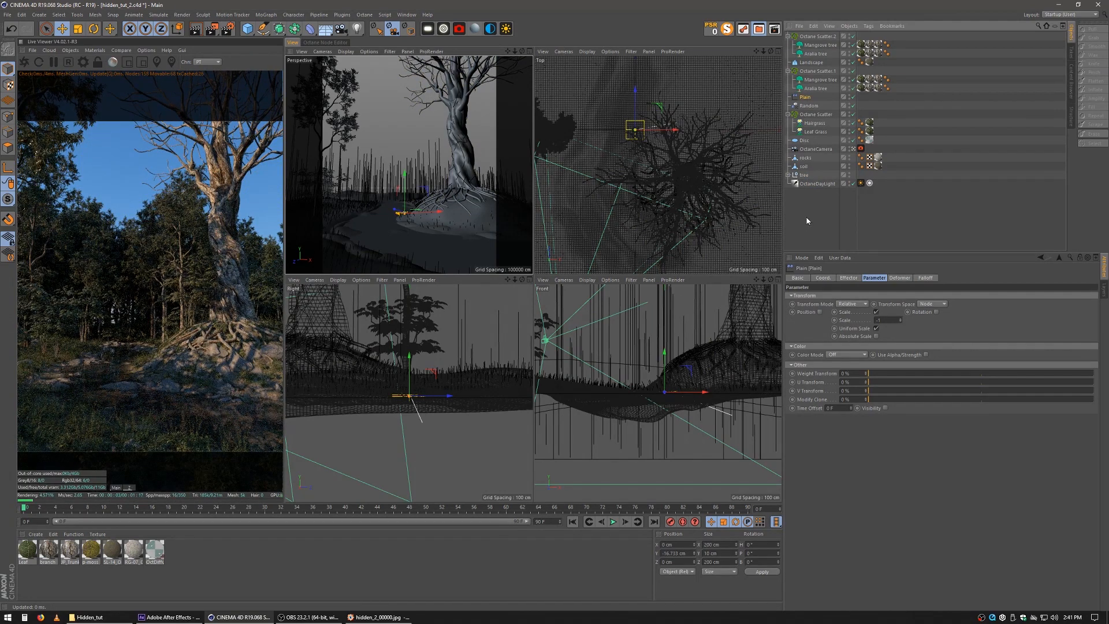
{"action": "left_click", "coordinate": [814, 203]}
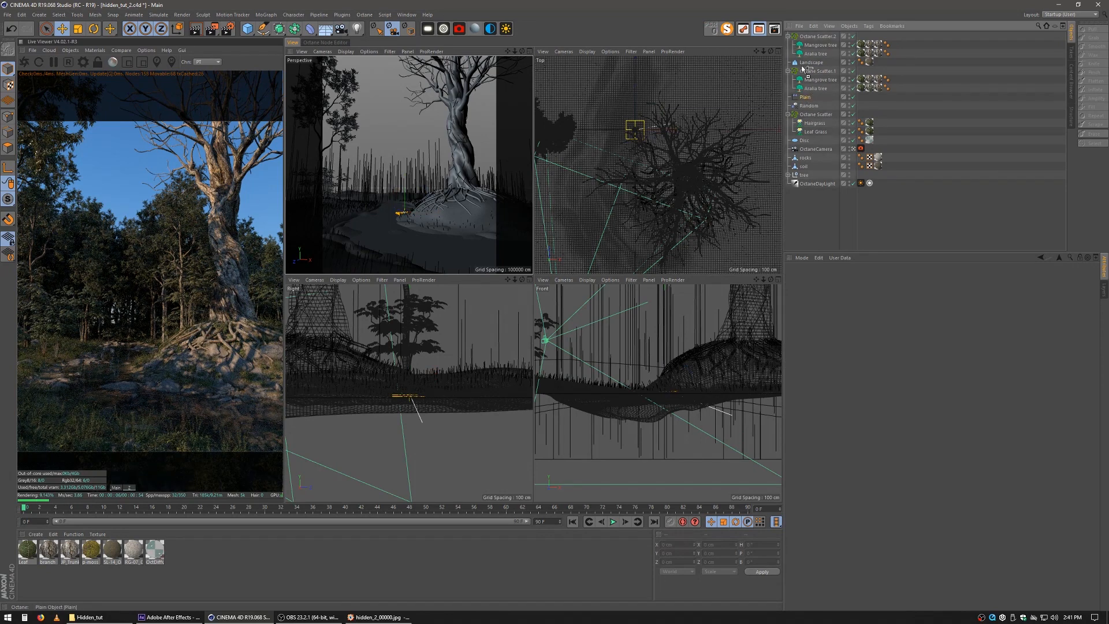
{"action": "left_click_drag", "start_coordinate": [803, 70], "coordinate": [807, 70], "text": "ctrl"}
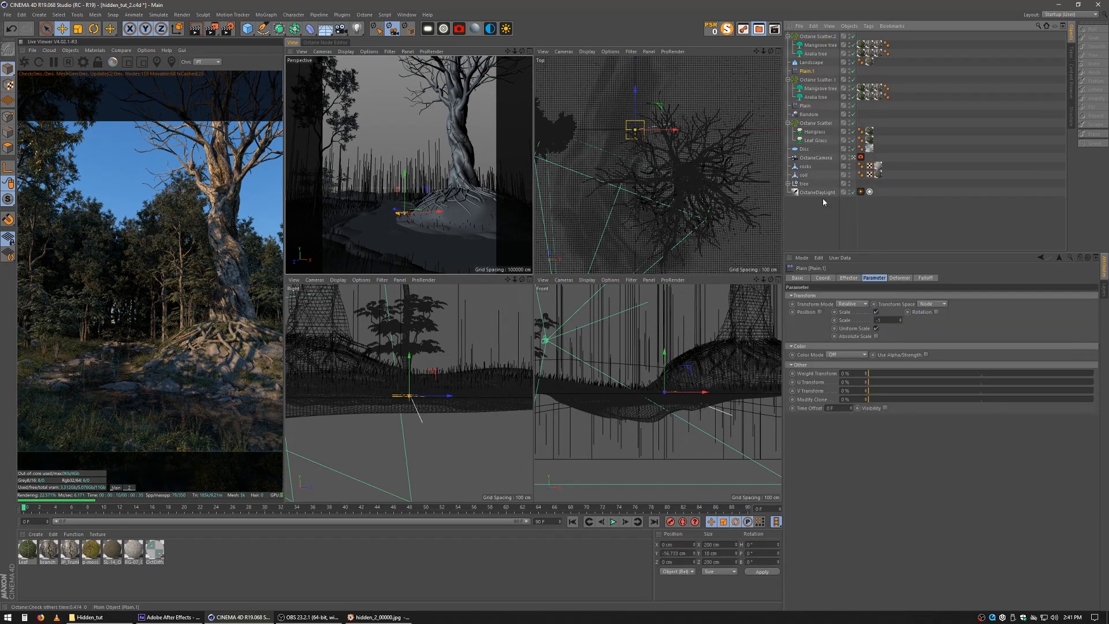
{"action": "left_click", "coordinate": [924, 278]}
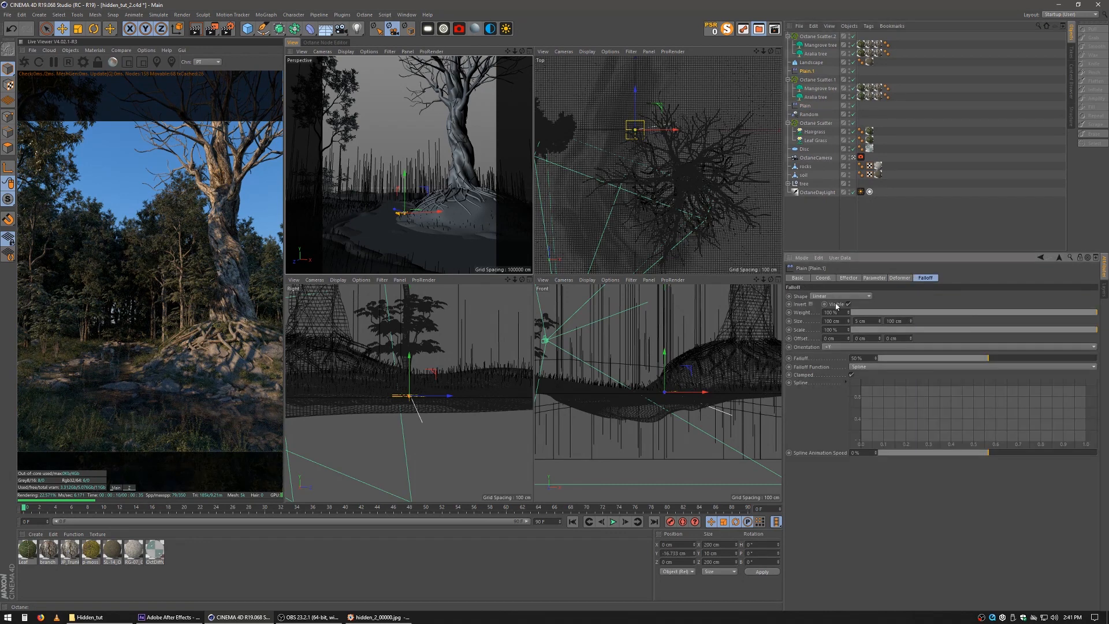
{"action": "left_click", "coordinate": [837, 297]}
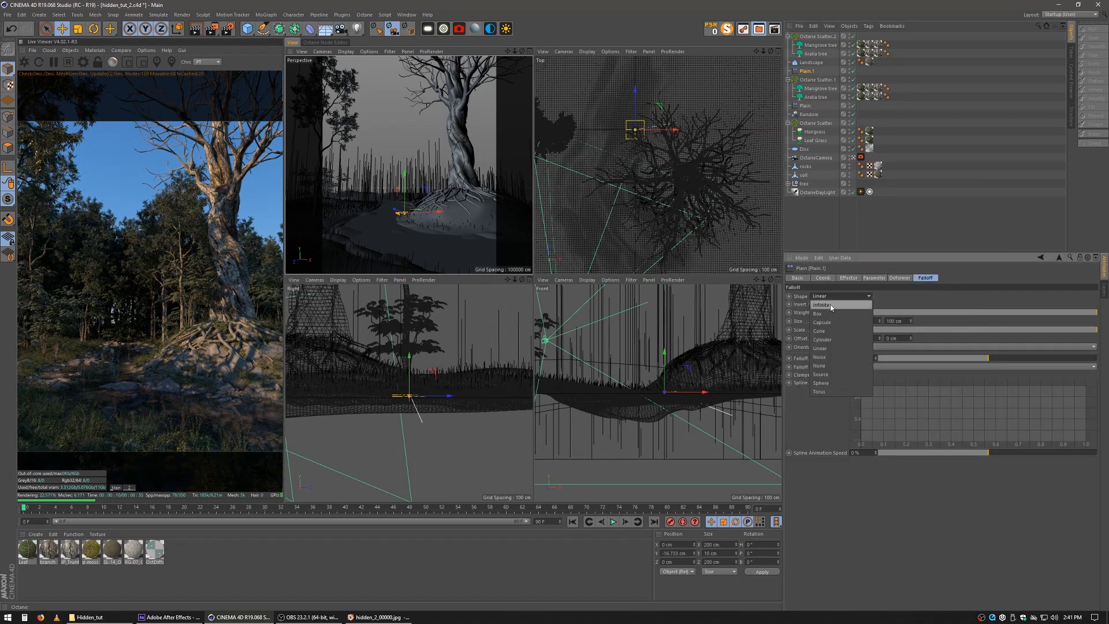
{"action": "left_click", "coordinate": [822, 383]}
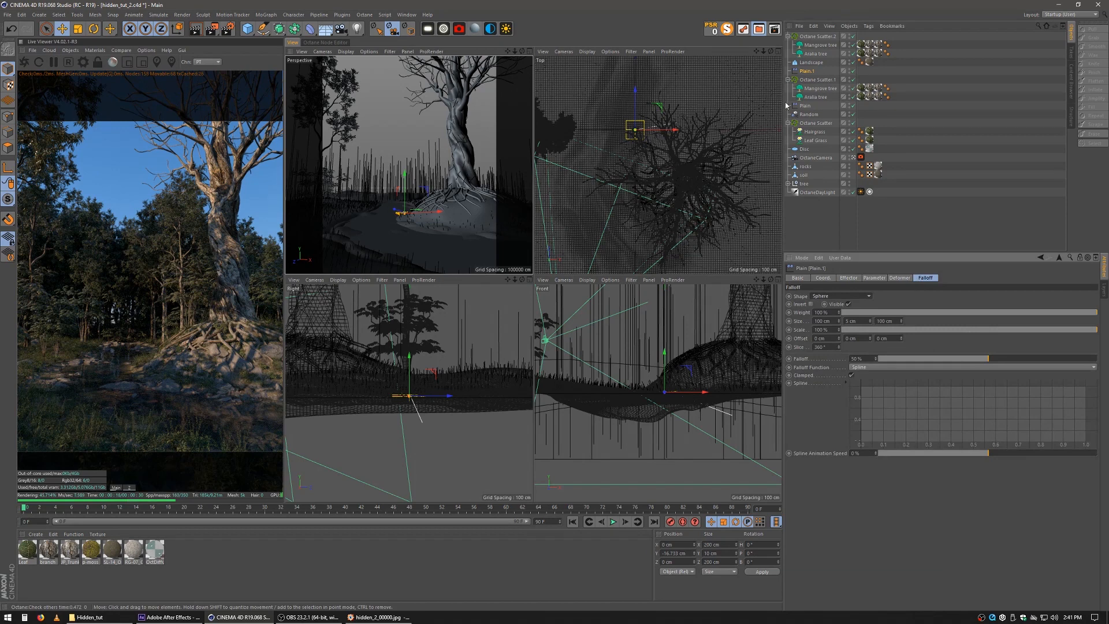
Add the Plain.1 effector to the effectors of Octane Scatter.1, the tree scatter on the soil.
{"action": "left_click", "coordinate": [815, 80]}
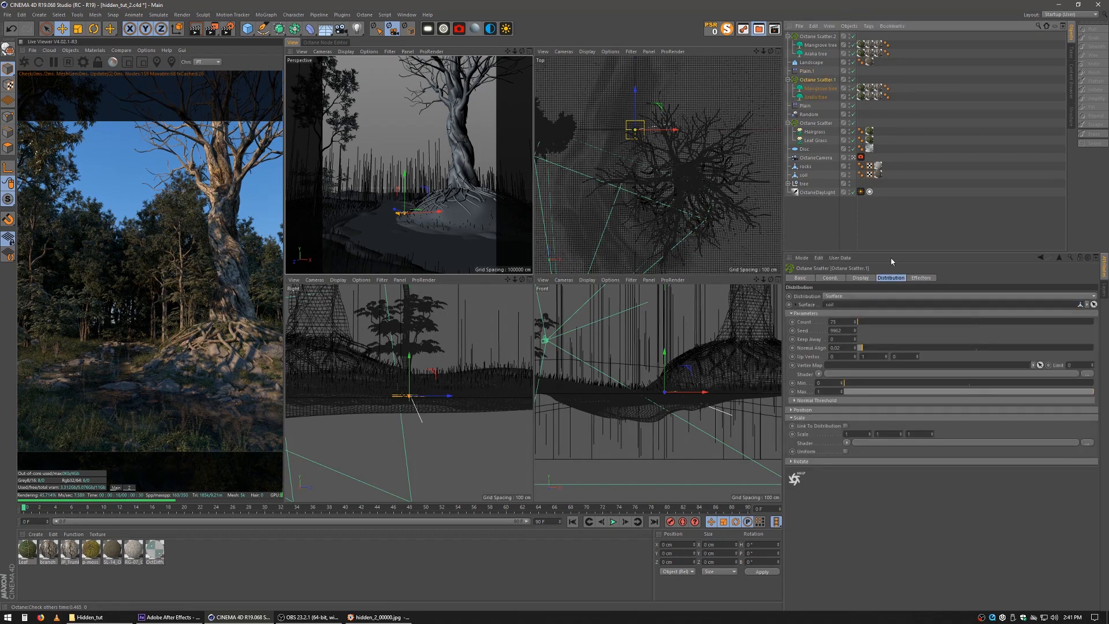
{"action": "left_click", "coordinate": [920, 278]}
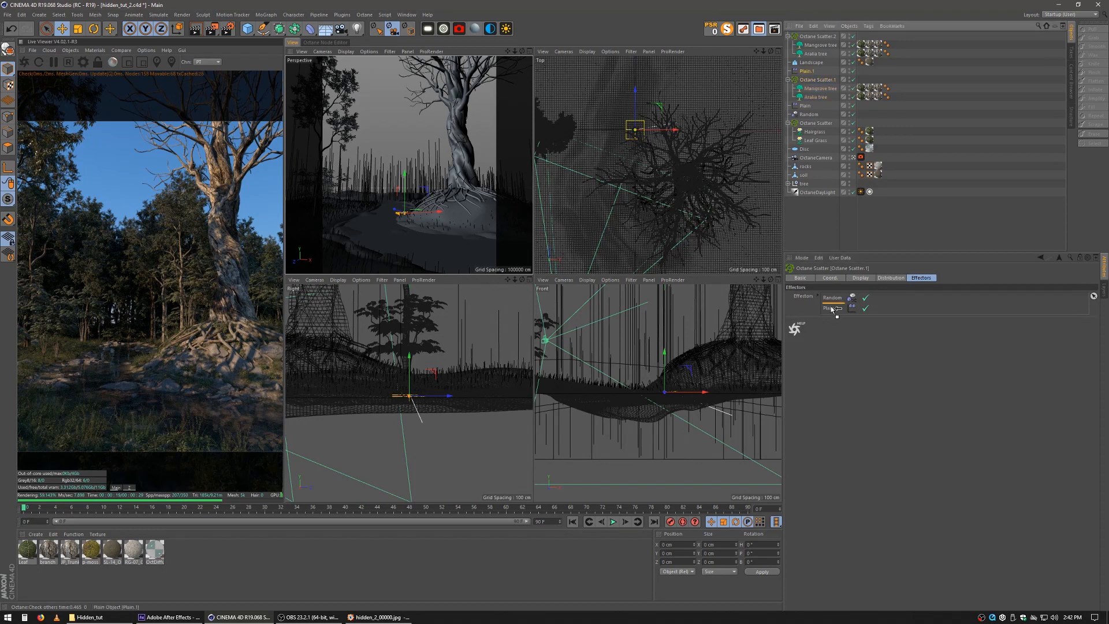
{"action": "left_click_drag", "start_coordinate": [832, 313], "coordinate": [824, 301]}
{"action": "left_click", "coordinate": [818, 296]}
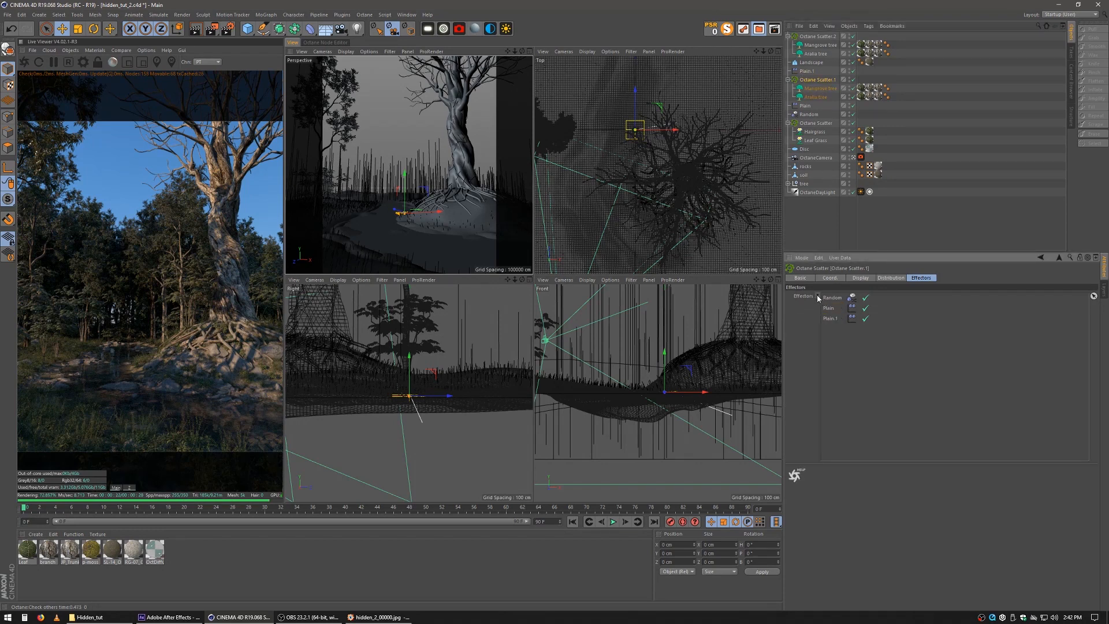
Move the Plain.1 effector to the big tree's trunk, at about X 563 cm, Y 386 cm and Z -549 cm.
{"action": "left_click", "coordinate": [807, 71]}
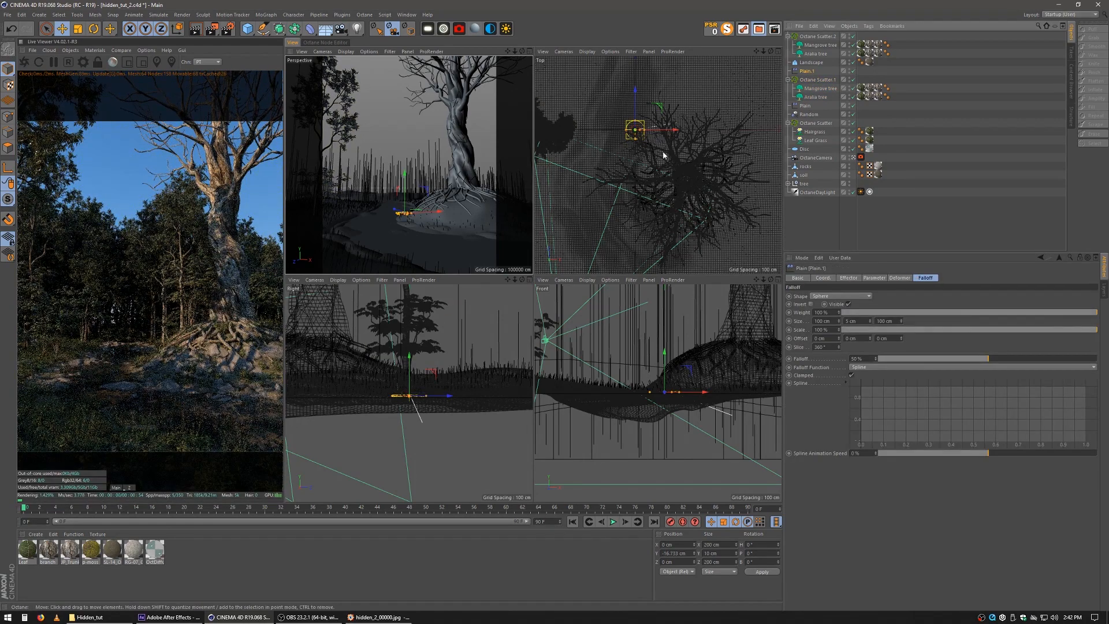
{"action": "left_click_drag", "start_coordinate": [667, 156], "coordinate": [721, 210]}
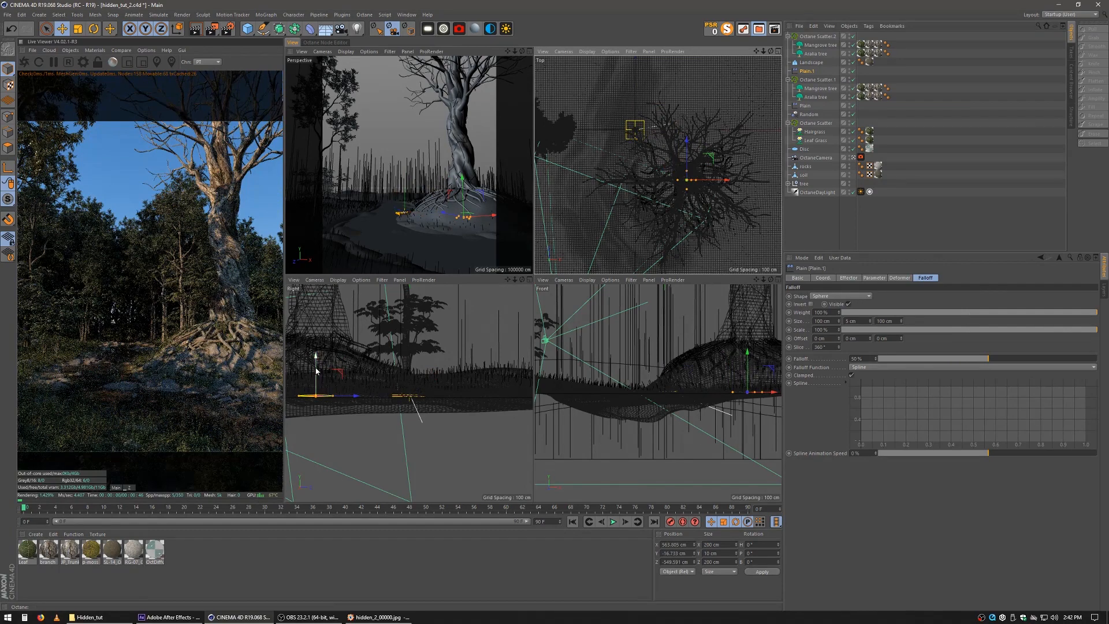
{"action": "left_click_drag", "start_coordinate": [316, 371], "coordinate": [318, 302]}
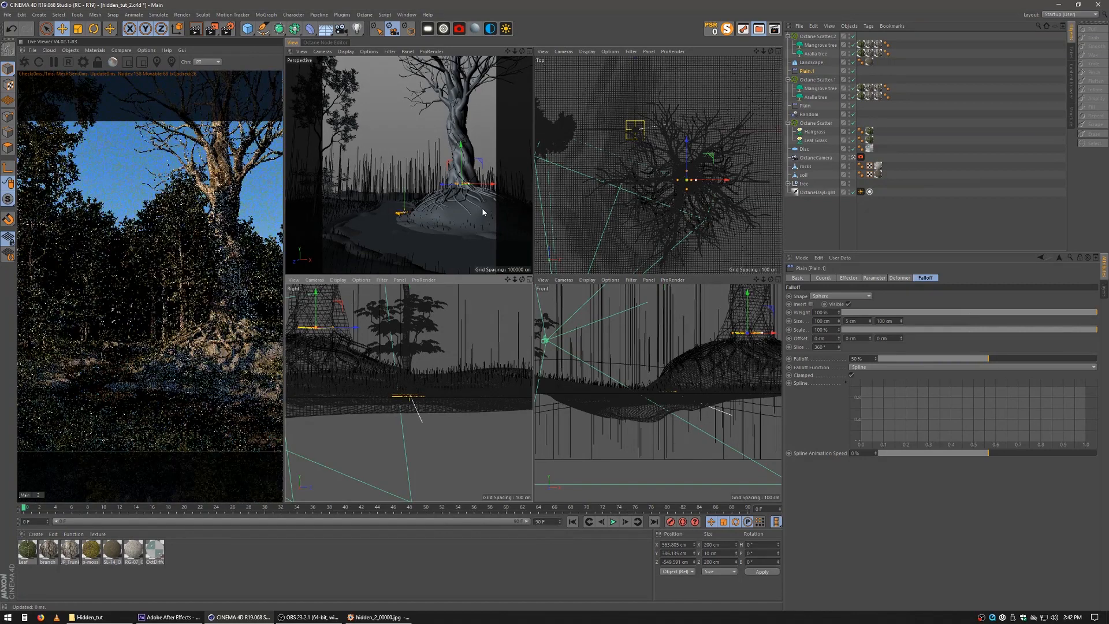
Set the Plain.1 effector's spherical falloff size to 200 cm on all three axes.
{"action": "left_click", "coordinate": [854, 322]}
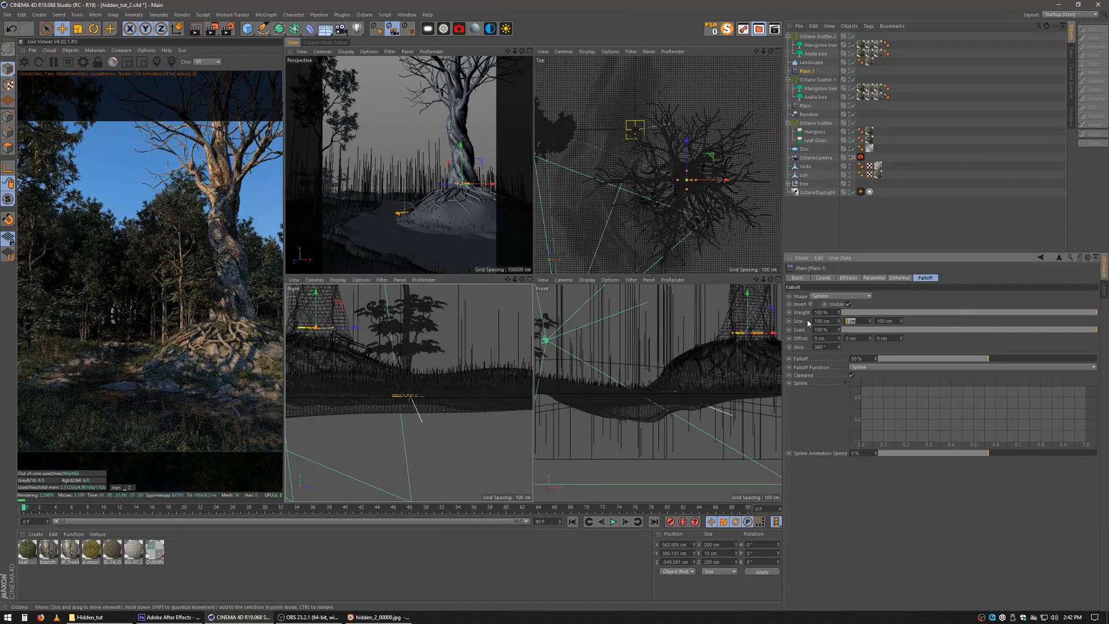
{"action": "key", "text": "shift+Tab"}
{"action": "key", "text": "Tab"}
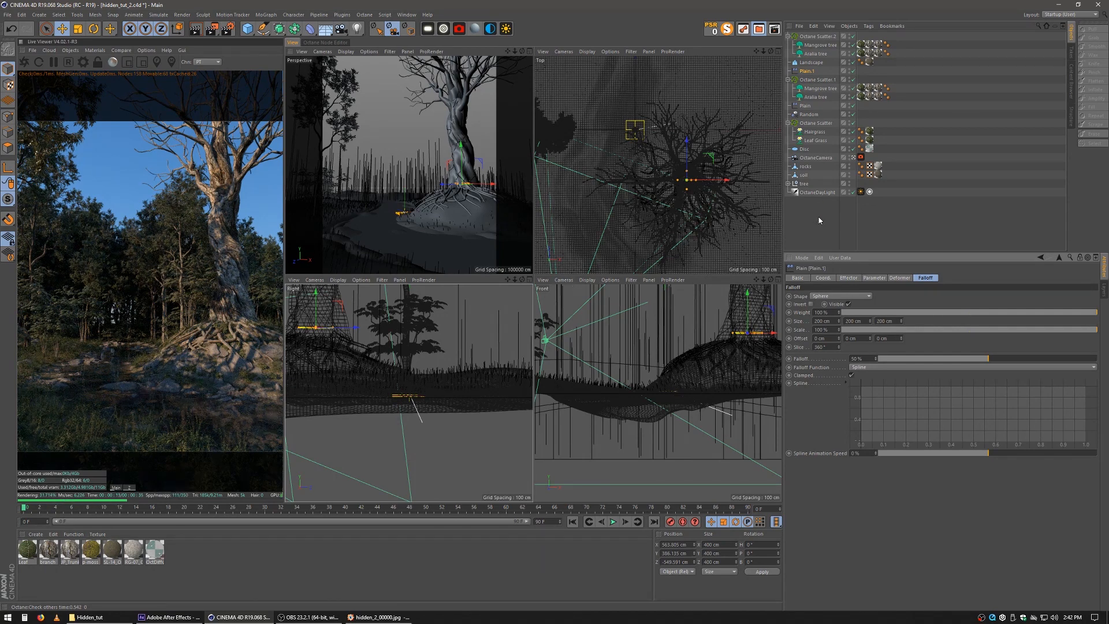
{"action": "left_click", "coordinate": [823, 233]}
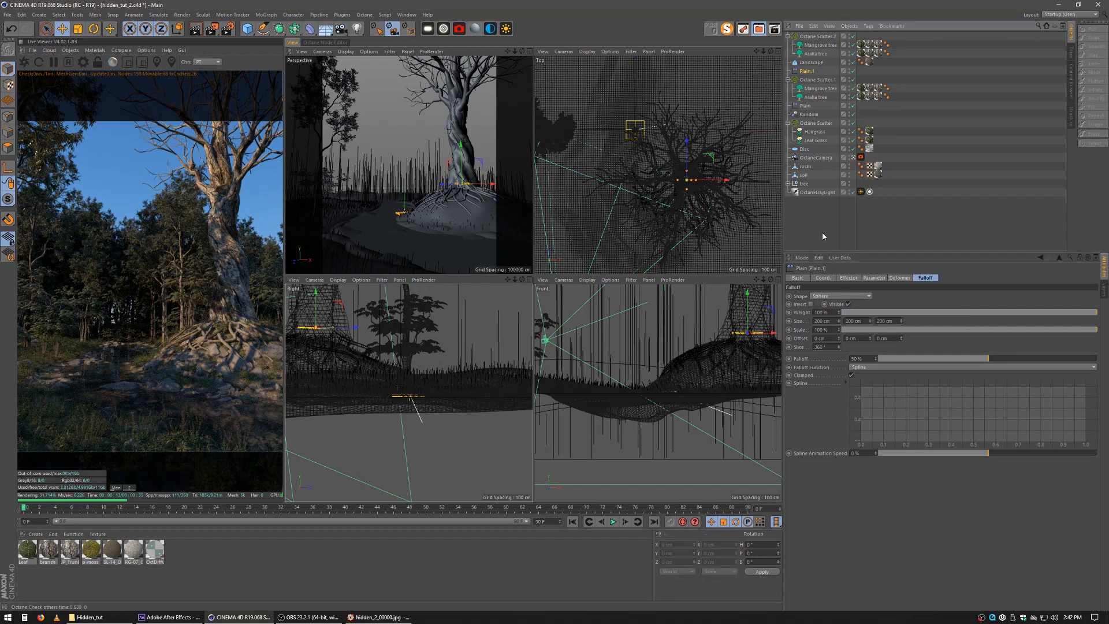
{"action": "left_click", "coordinate": [369, 154]}
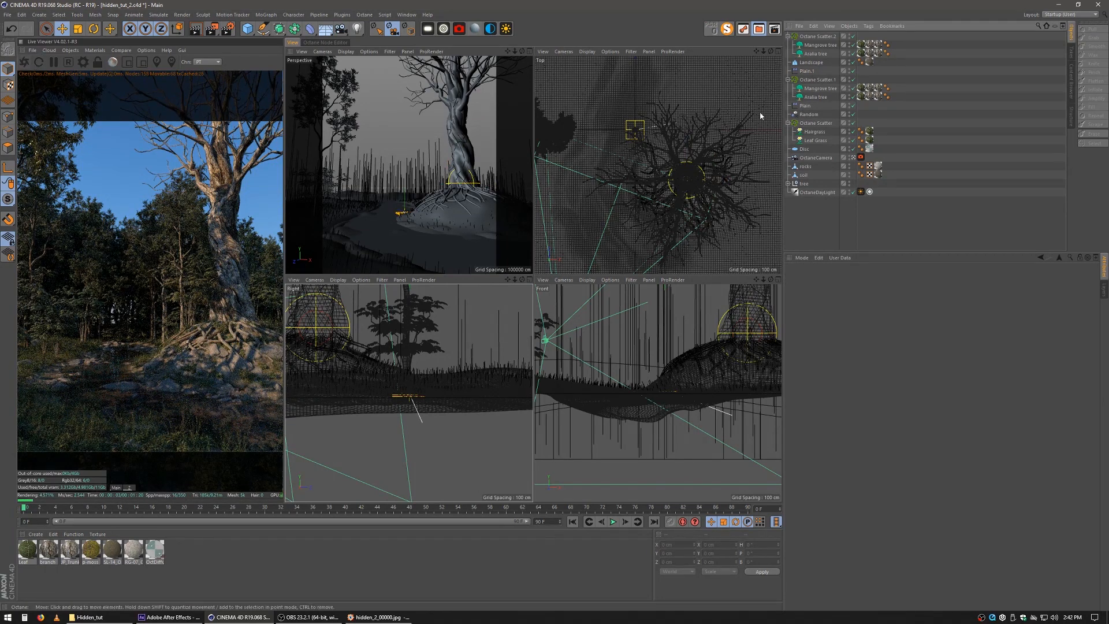
Enlarge the Plain.1 falloff sphere around the big tree to about 747 × 603 × 686 cm, comparing the scene with the effector off and on.
{"action": "left_click", "coordinate": [806, 71]}
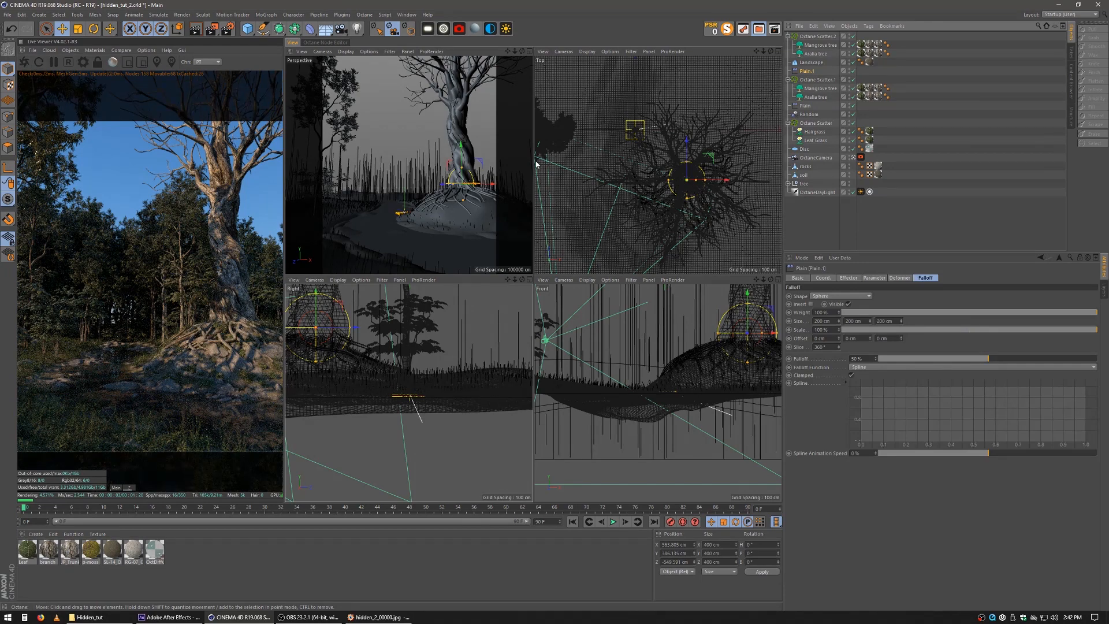
{"action": "left_click_drag", "start_coordinate": [478, 188], "coordinate": [462, 170]}
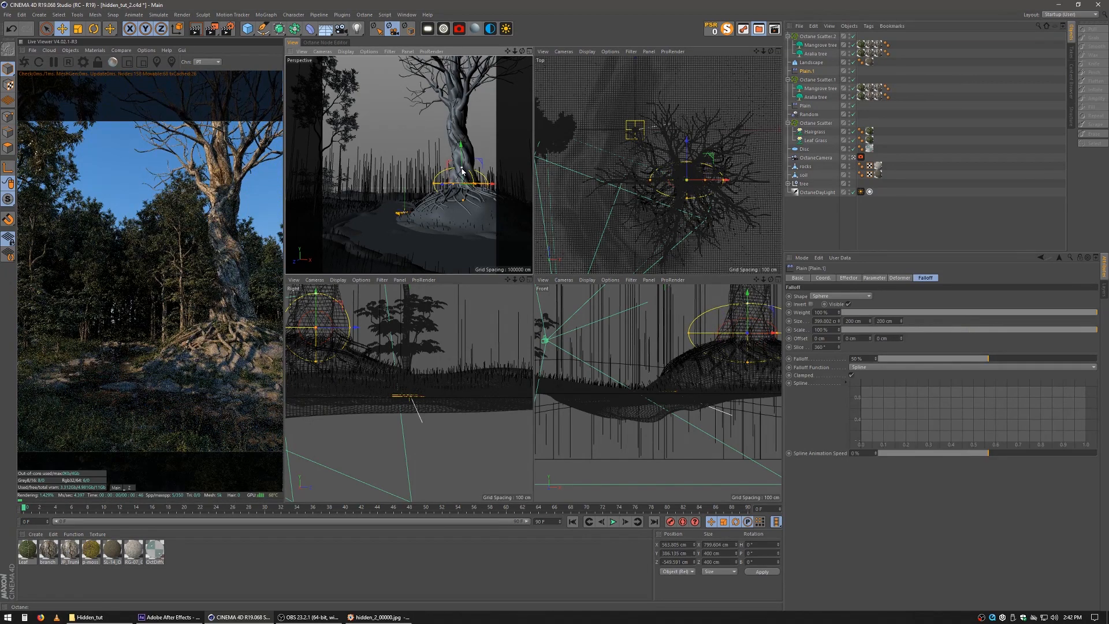
{"action": "left_click_drag", "start_coordinate": [462, 169], "coordinate": [477, 189]}
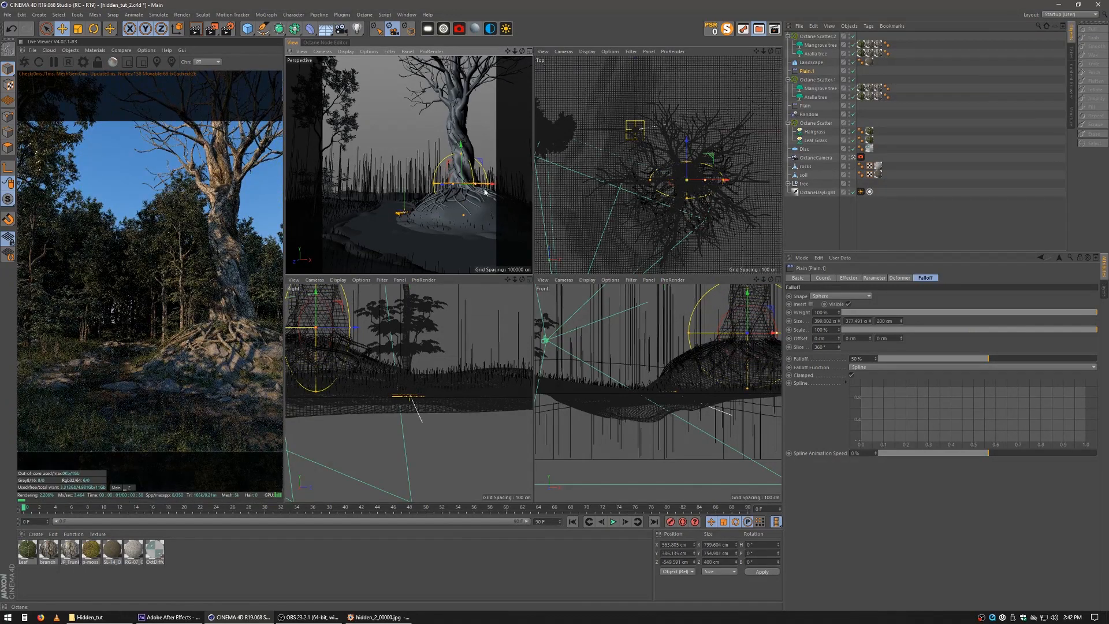
{"action": "left_click_drag", "start_coordinate": [691, 204], "coordinate": [686, 223]}
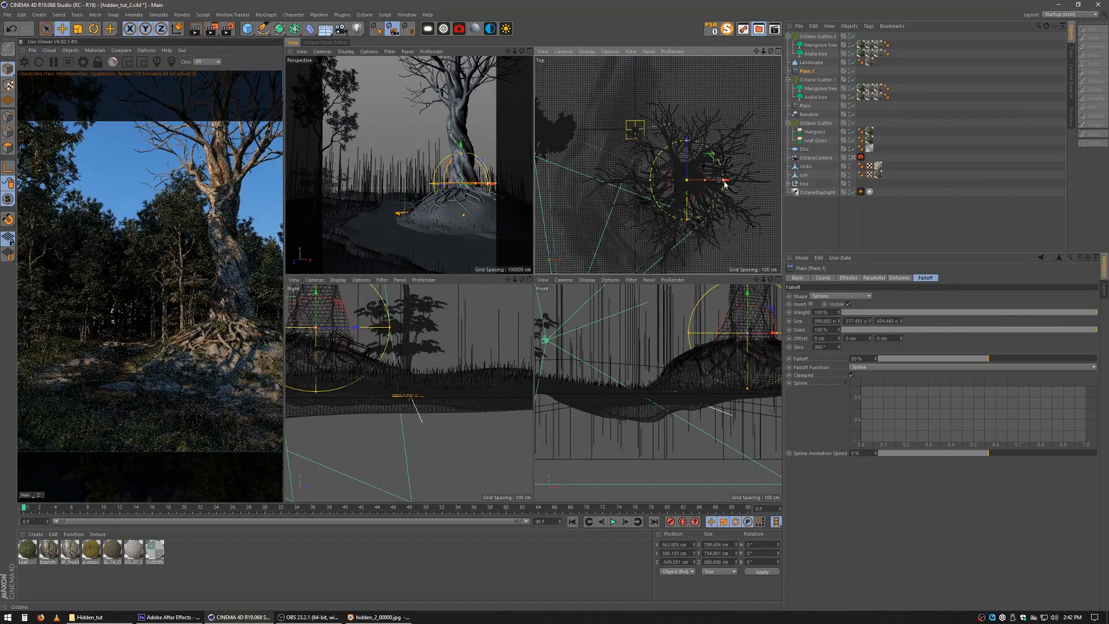
{"action": "left_click_drag", "start_coordinate": [724, 181], "coordinate": [732, 181]}
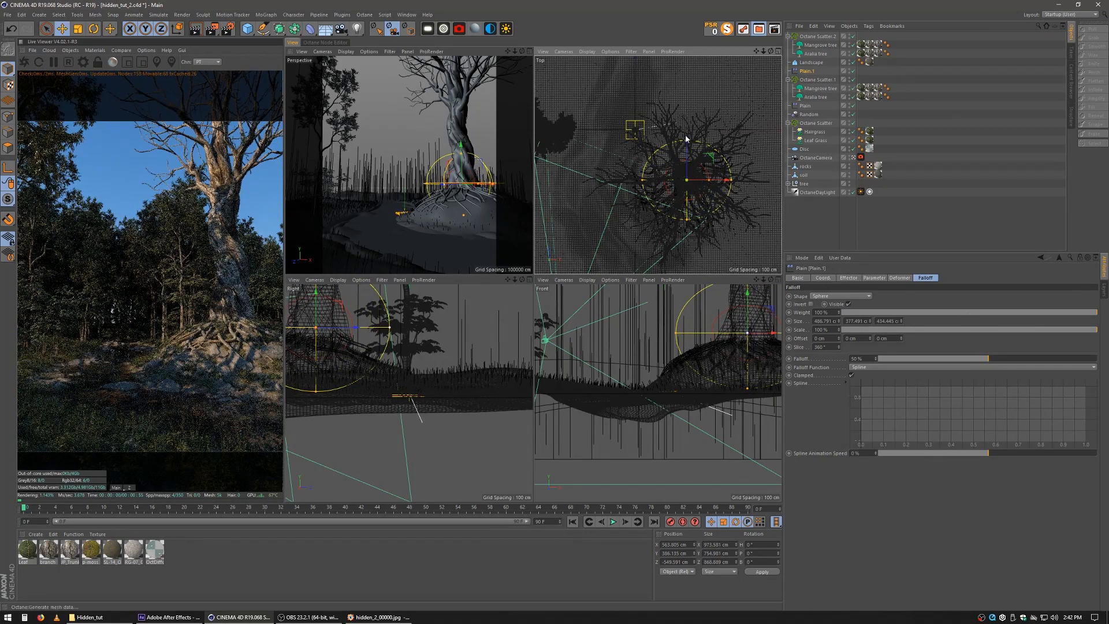
{"action": "mouse_move", "coordinate": [686, 141]}
{"action": "left_mouse_down"}
{"action": "mouse_move", "coordinate": [686, 129]}
{"action": "mouse_move", "coordinate": [686, 141]}
{"action": "left_mouse_up"}
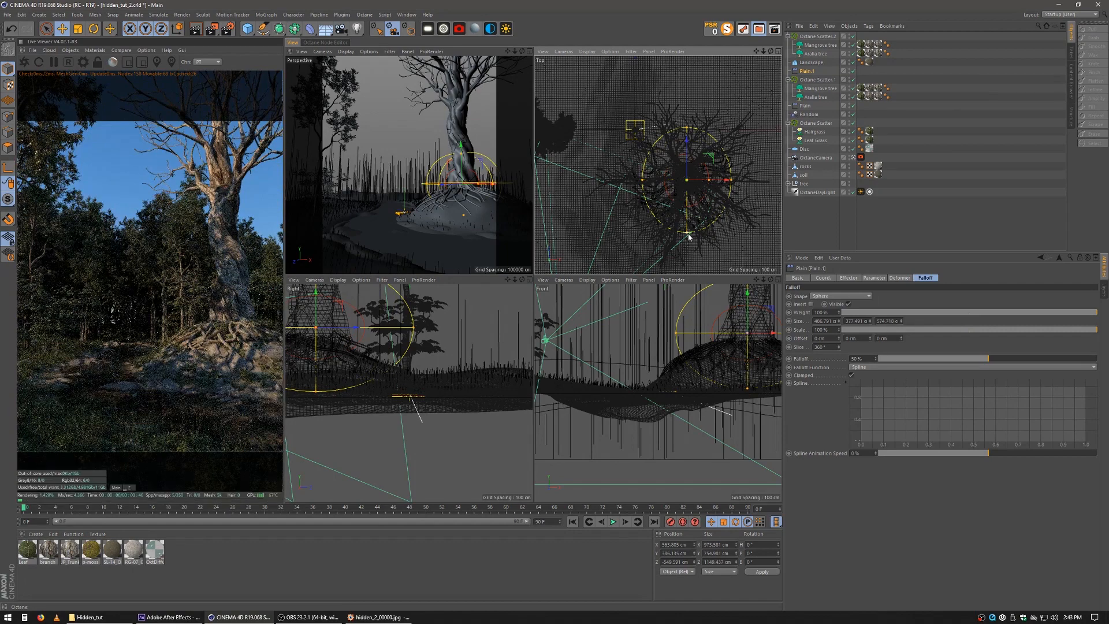
{"action": "left_click_drag", "start_coordinate": [689, 242], "coordinate": [689, 251]}
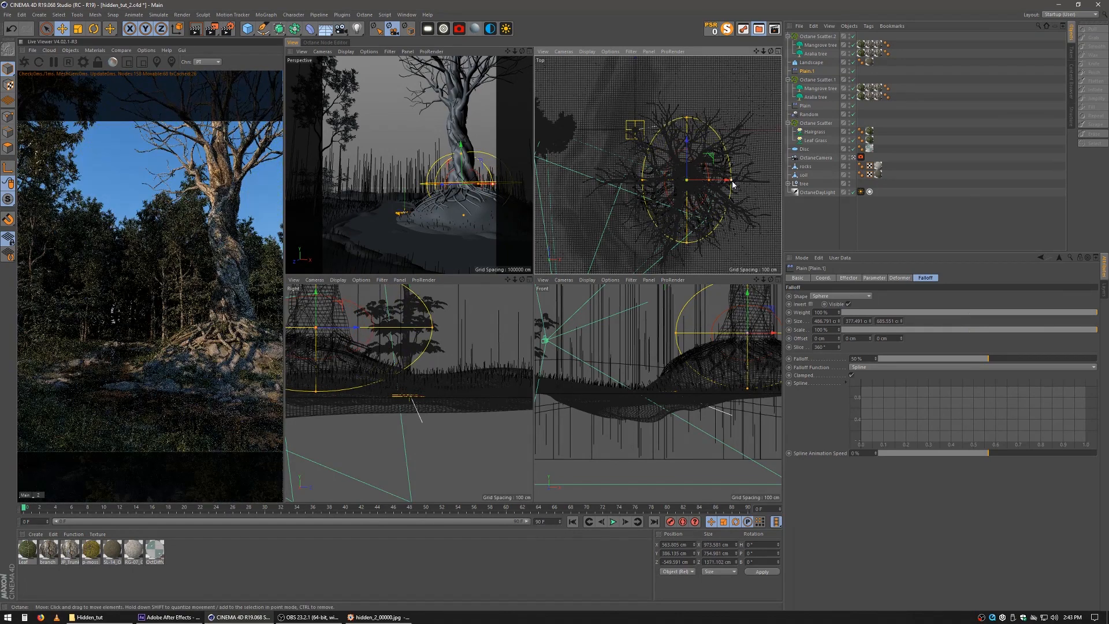
{"action": "left_click_drag", "start_coordinate": [734, 181], "coordinate": [755, 181]}
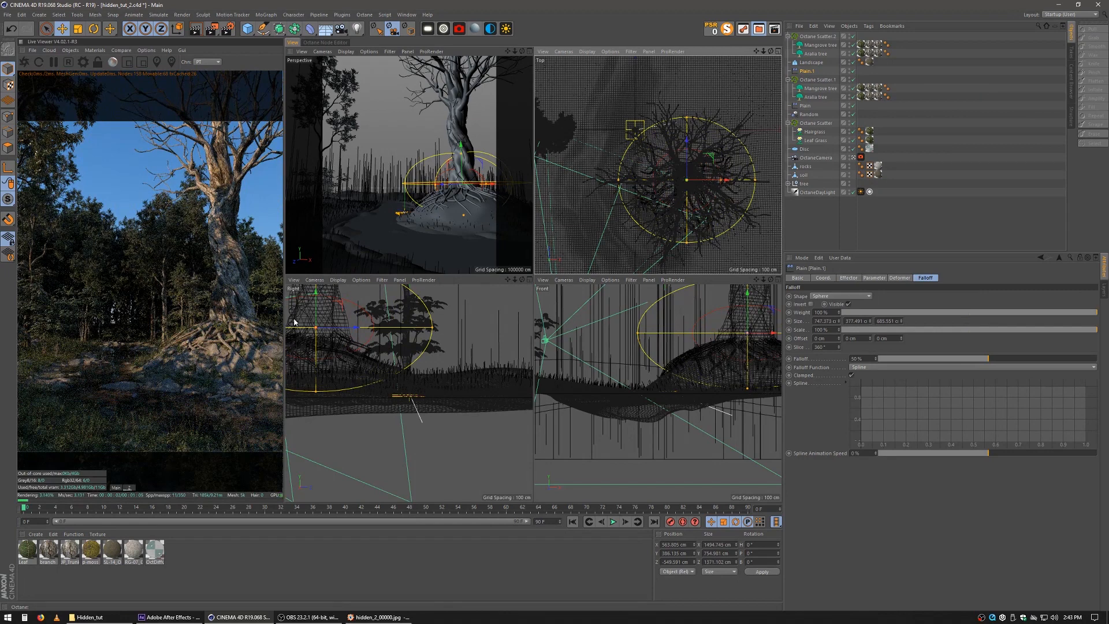
{"action": "left_click_drag", "start_coordinate": [462, 153], "coordinate": [462, 139]}
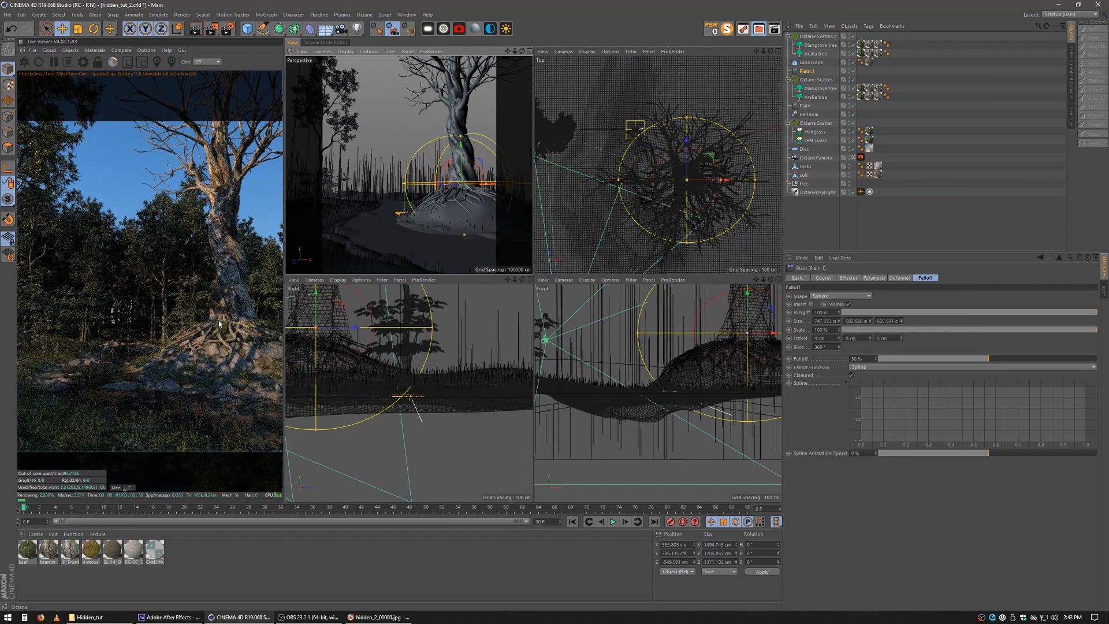
{"action": "left_click", "coordinate": [853, 71]}
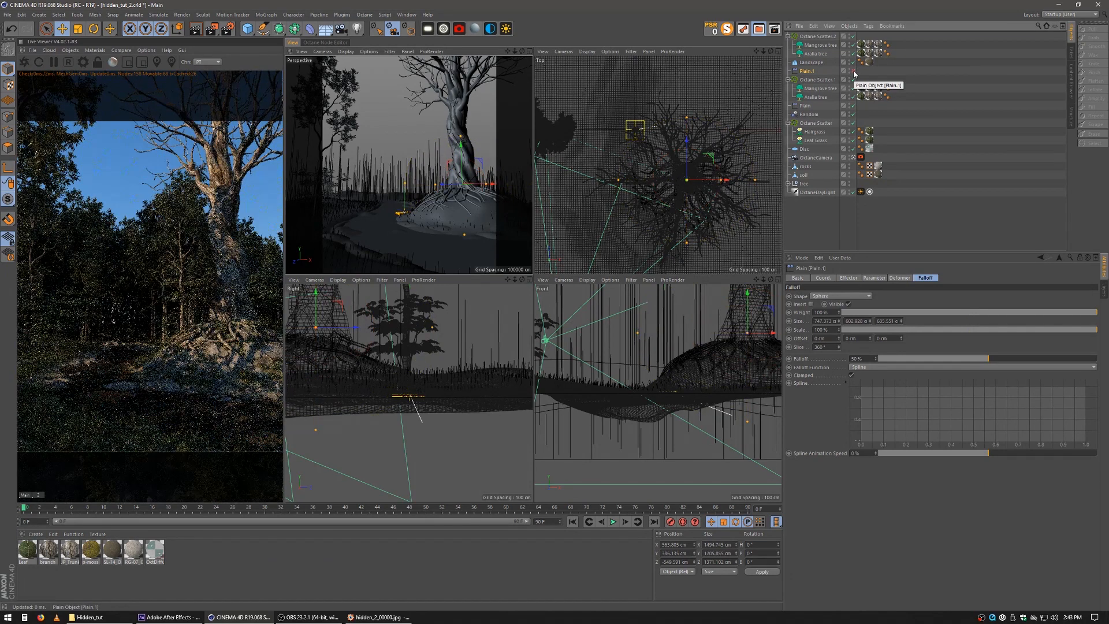
{"action": "left_click", "coordinate": [853, 70]}
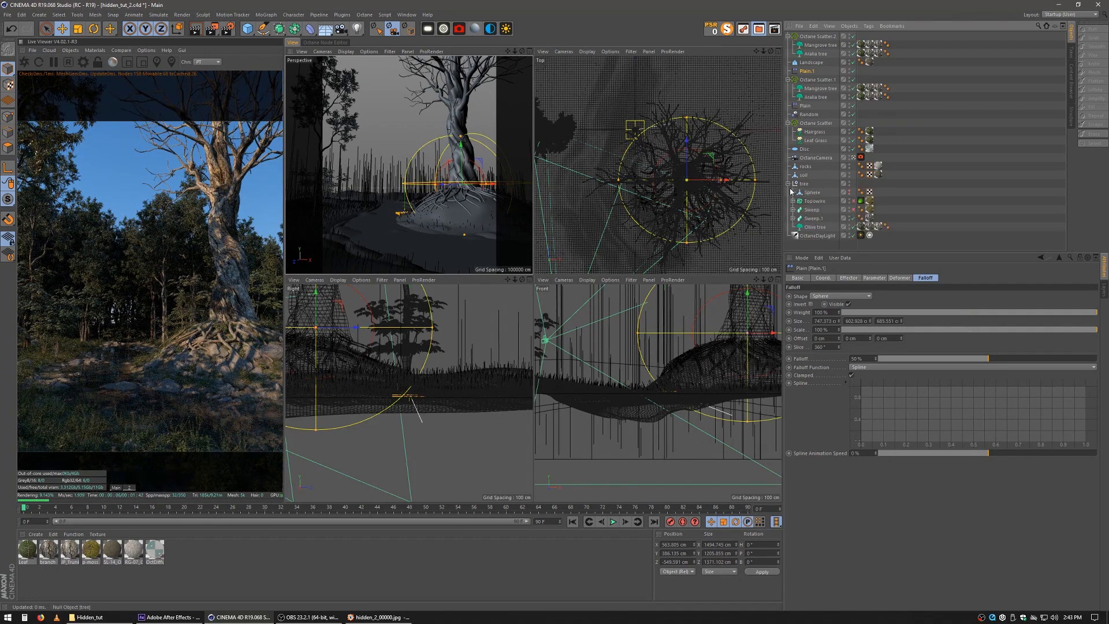
Set the Olive tree's viewport levels to 5 and collapse the tree group's hierarchy.
{"action": "left_click", "coordinate": [814, 227]}
{"action": "left_click", "coordinate": [897, 278]}
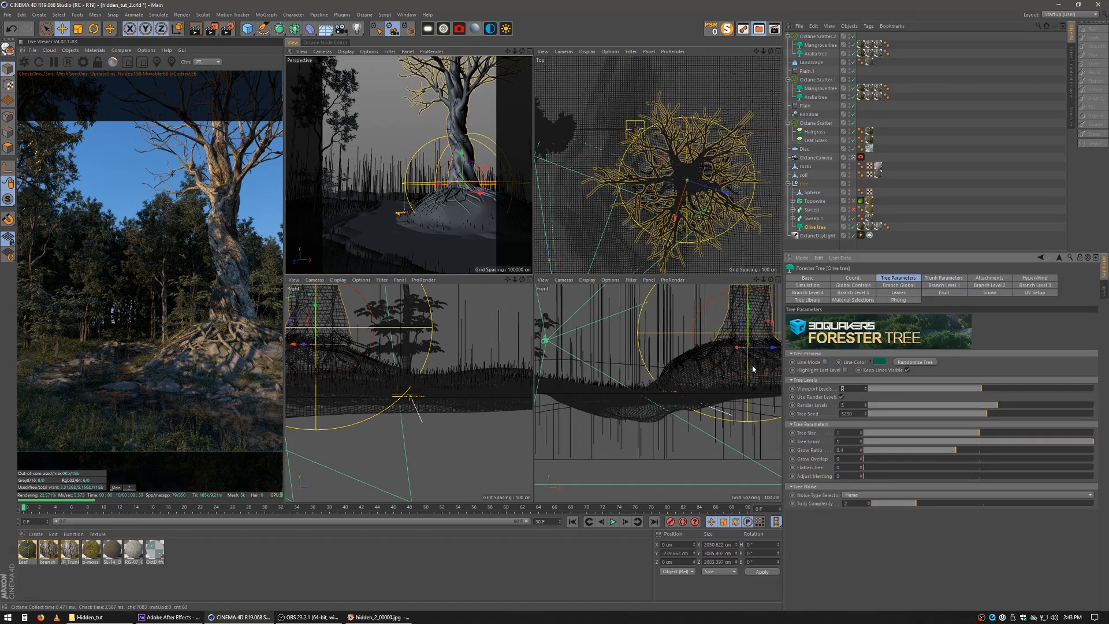
{"action": "type", "text": "5"}
{"action": "key", "text": "Return"}
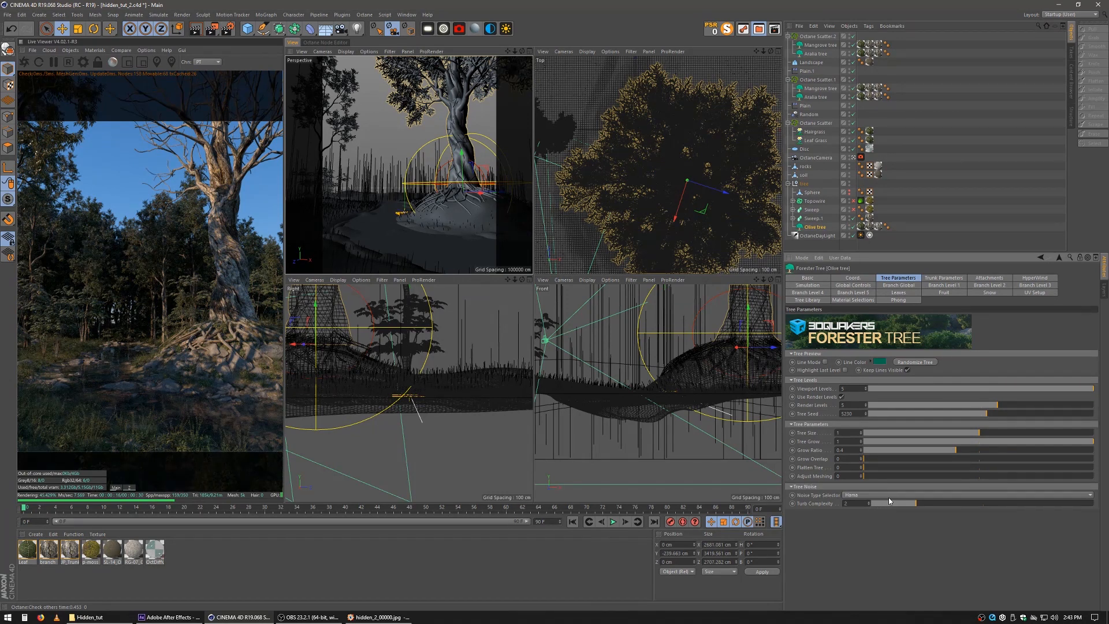
{"action": "left_click", "coordinate": [788, 183]}
{"action": "left_click", "coordinate": [817, 216]}
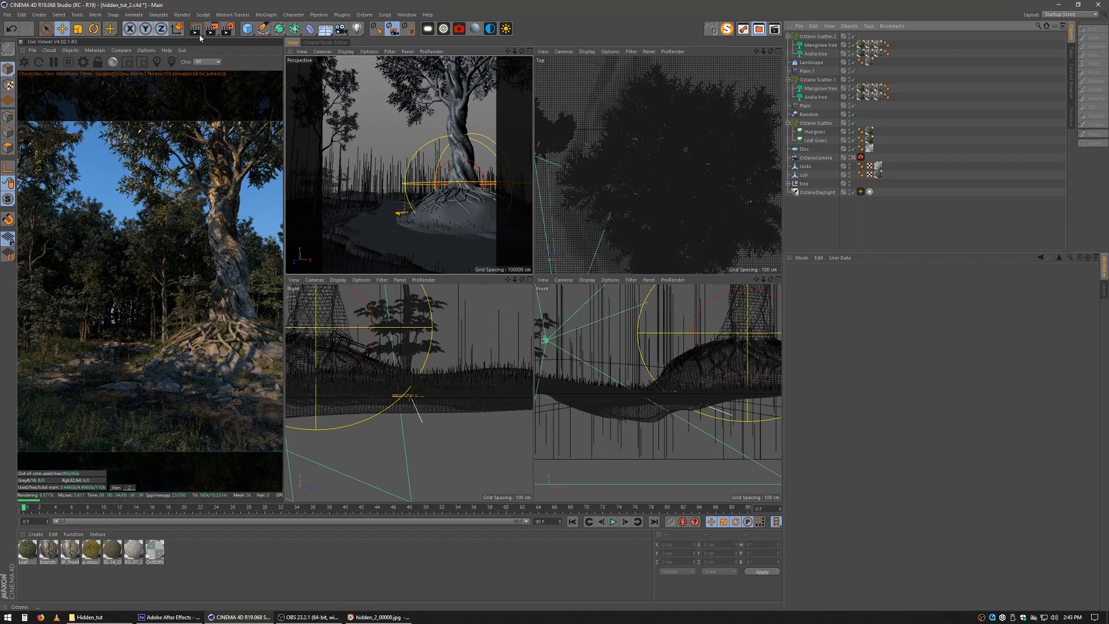
Add an Octane Fog Volume object to the scene and raise its editor voxel size.
{"action": "left_click", "coordinate": [817, 192]}
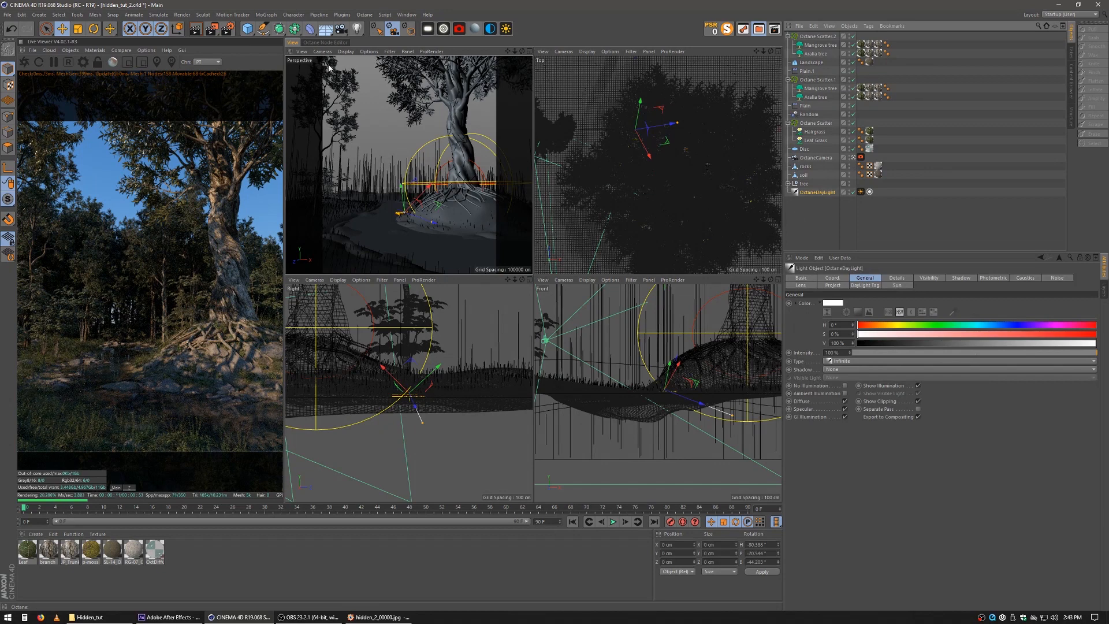
{"action": "left_click", "coordinate": [72, 50]}
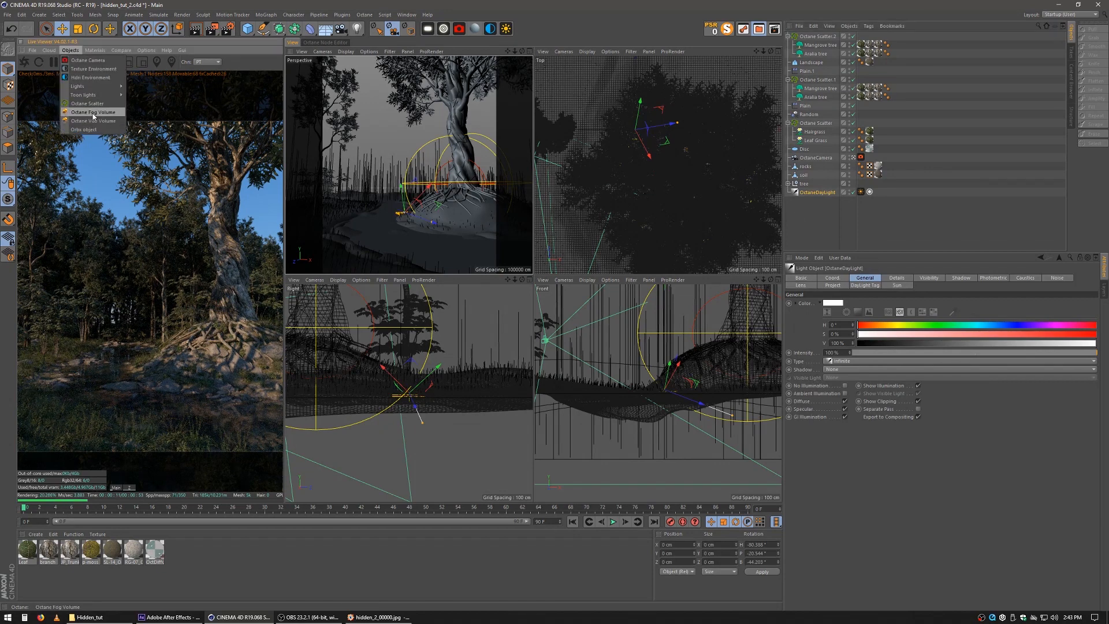
{"action": "left_click", "coordinate": [106, 122]}
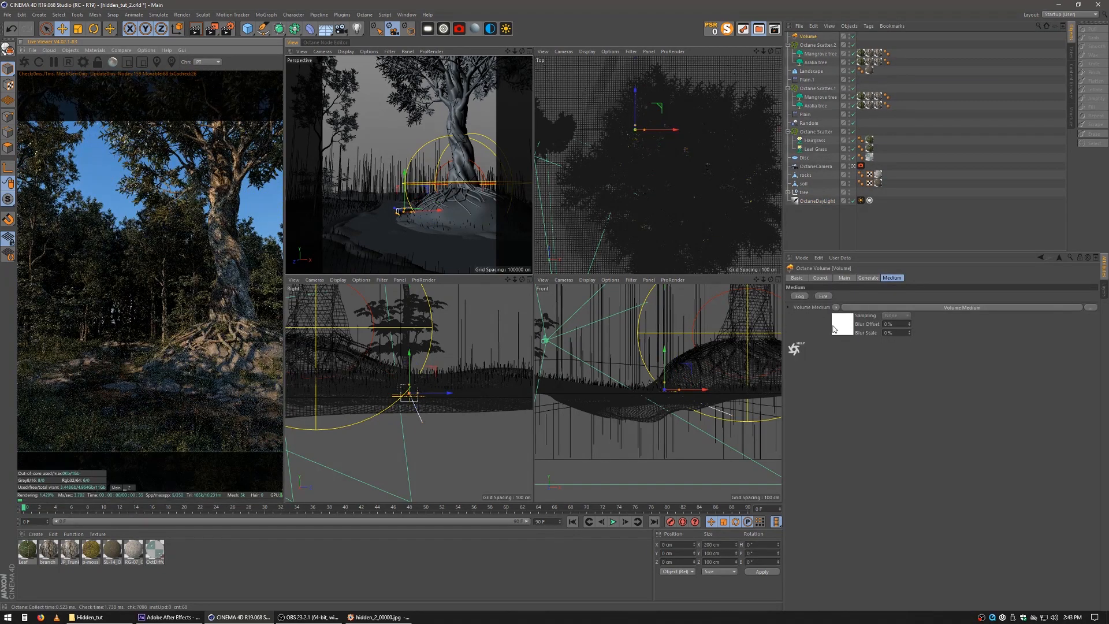
{"action": "left_click", "coordinate": [869, 278]}
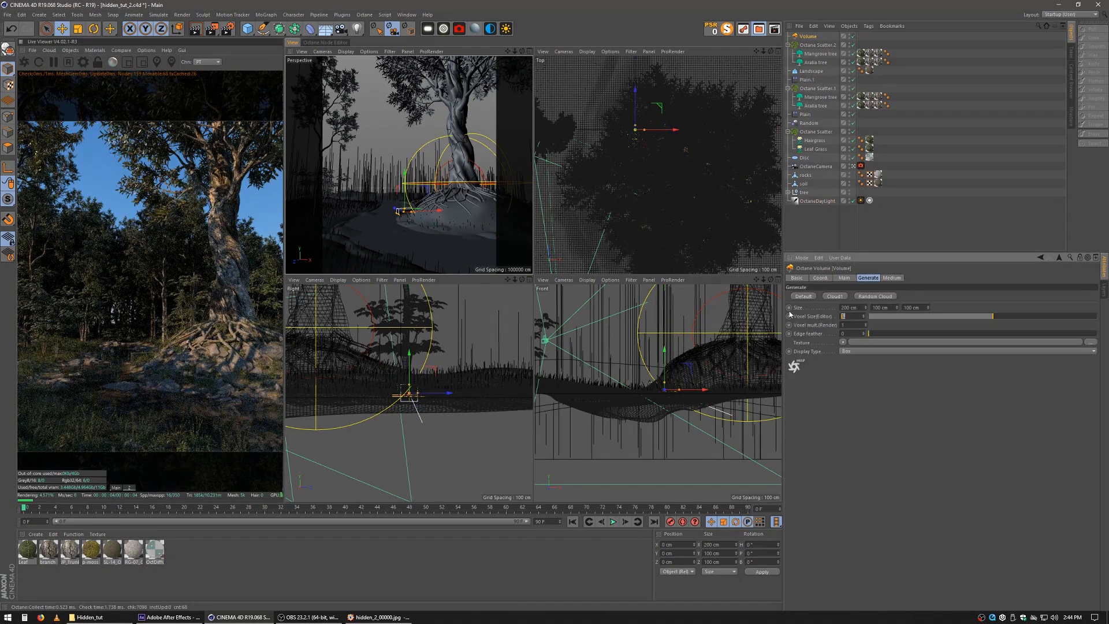
{"action": "key", "text": "Return"}
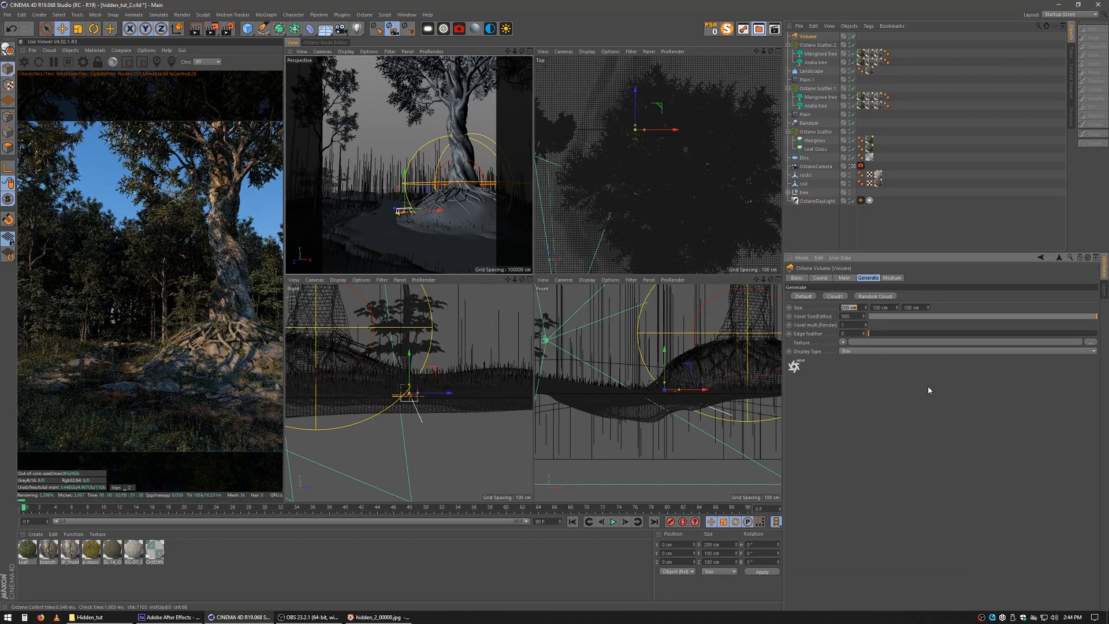
Set the fog volume's size to 6000 cm on all three axes.
{"action": "type", "text": "6000"}
{"action": "key", "text": "Tab"}
{"action": "type", "text": "6000"}
{"action": "key", "text": "Tab"}
{"action": "type", "text": "6000"}
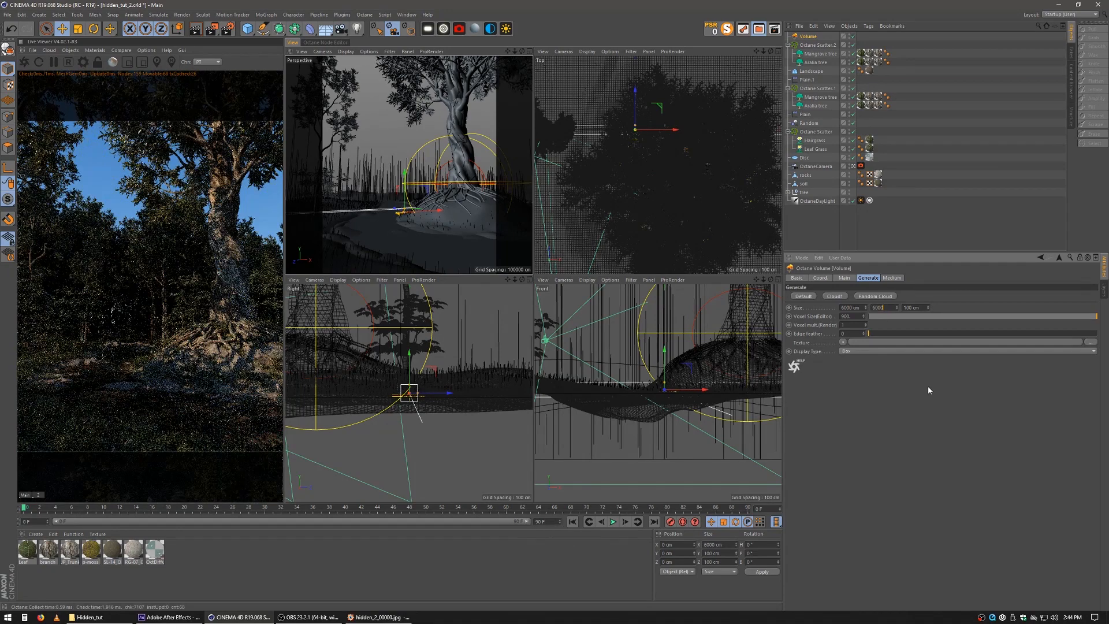
{"action": "key", "text": "Return"}
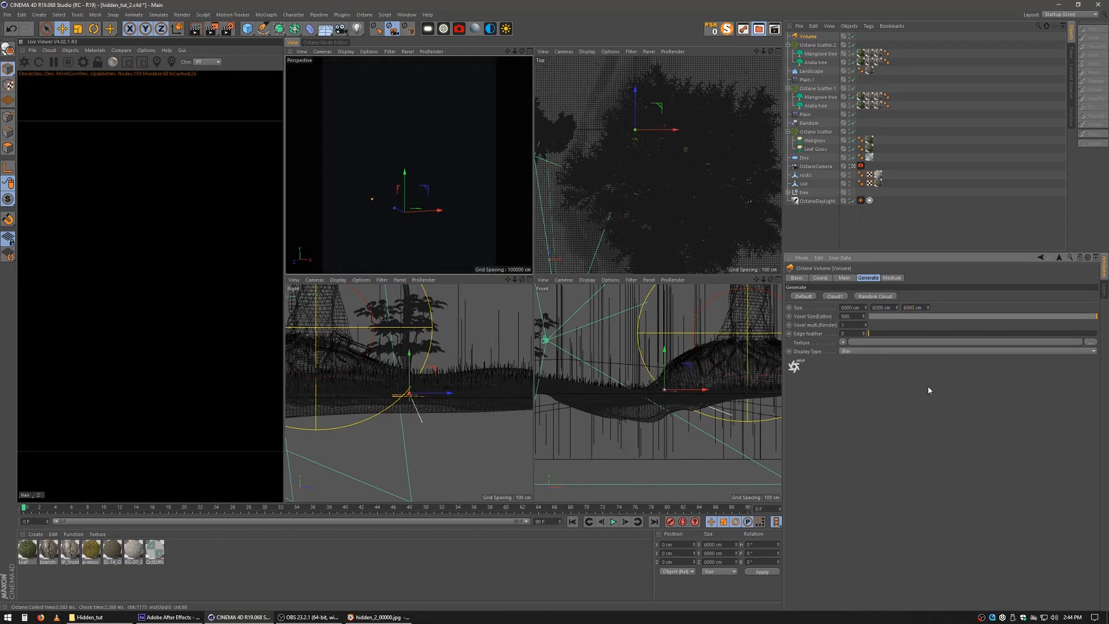
Change the absorption color of the fog's volume medium to pure white.
{"action": "left_click", "coordinate": [899, 279]}
{"action": "left_click", "coordinate": [844, 325]}
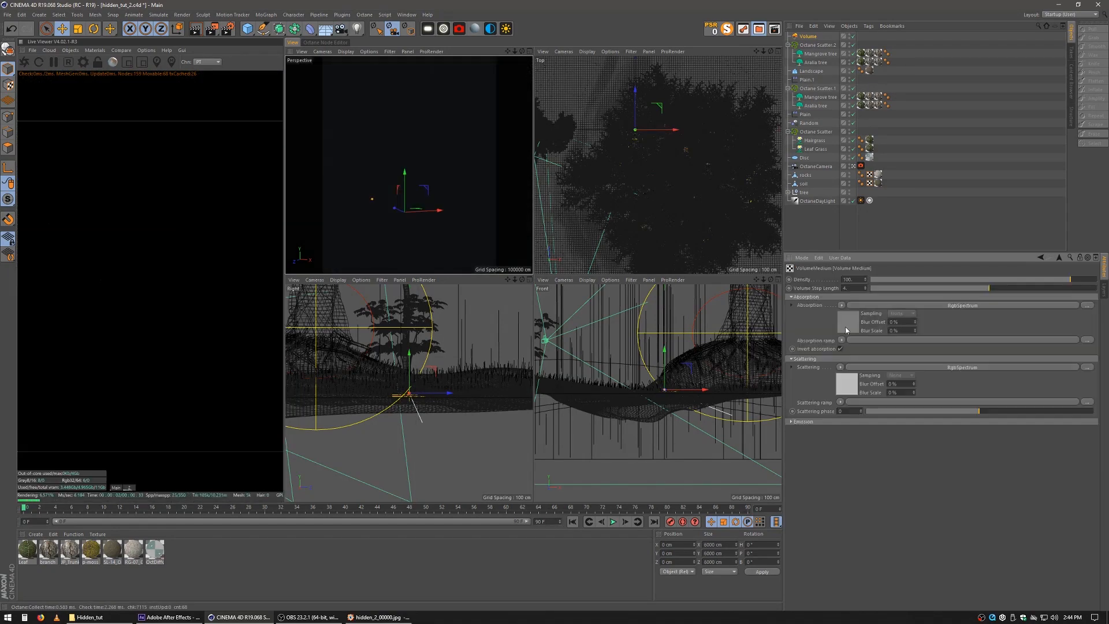
{"action": "left_click_drag", "start_coordinate": [800, 306], "coordinate": [743, 253]}
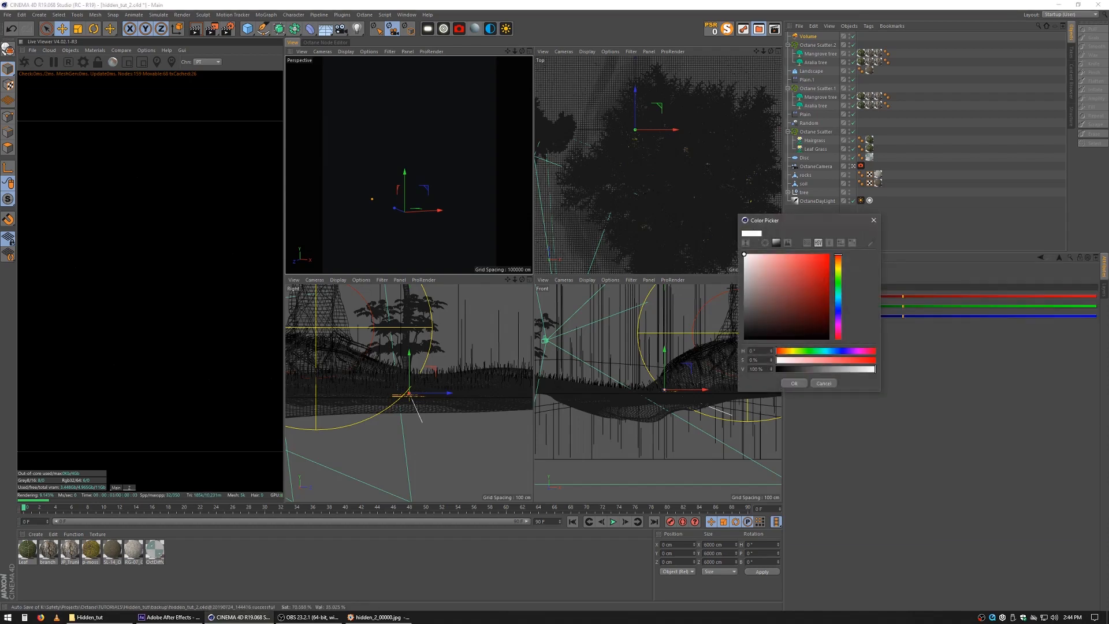
{"action": "left_click", "coordinate": [791, 384]}
{"action": "left_click", "coordinate": [1058, 259]}
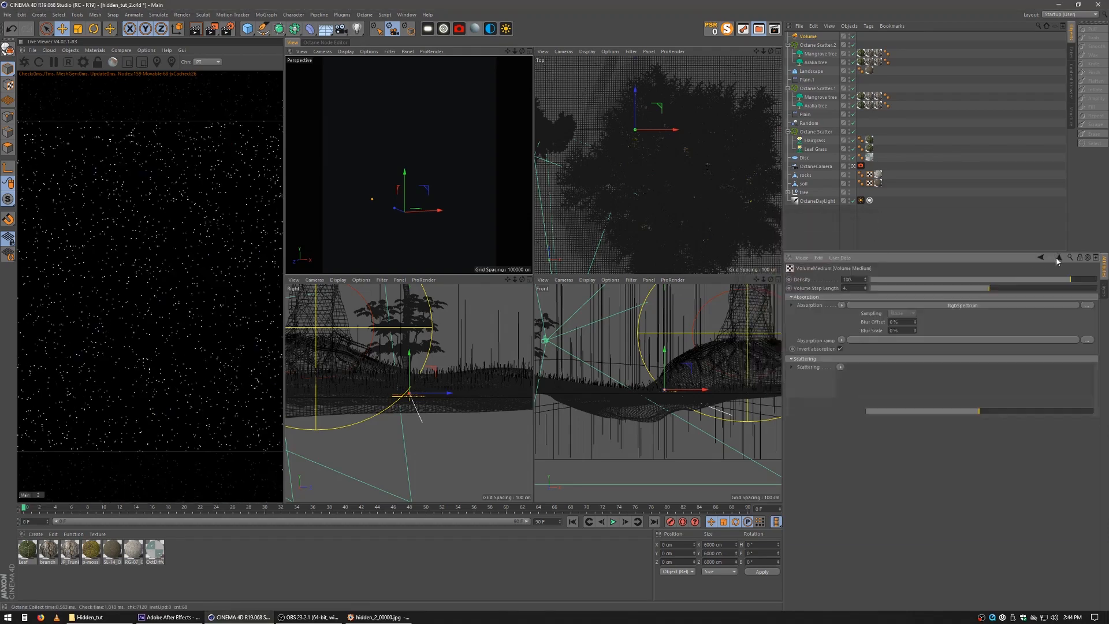
Change the scattering color of the fog's volume medium to pure white.
{"action": "left_click", "coordinate": [850, 383]}
{"action": "left_click", "coordinate": [812, 301]}
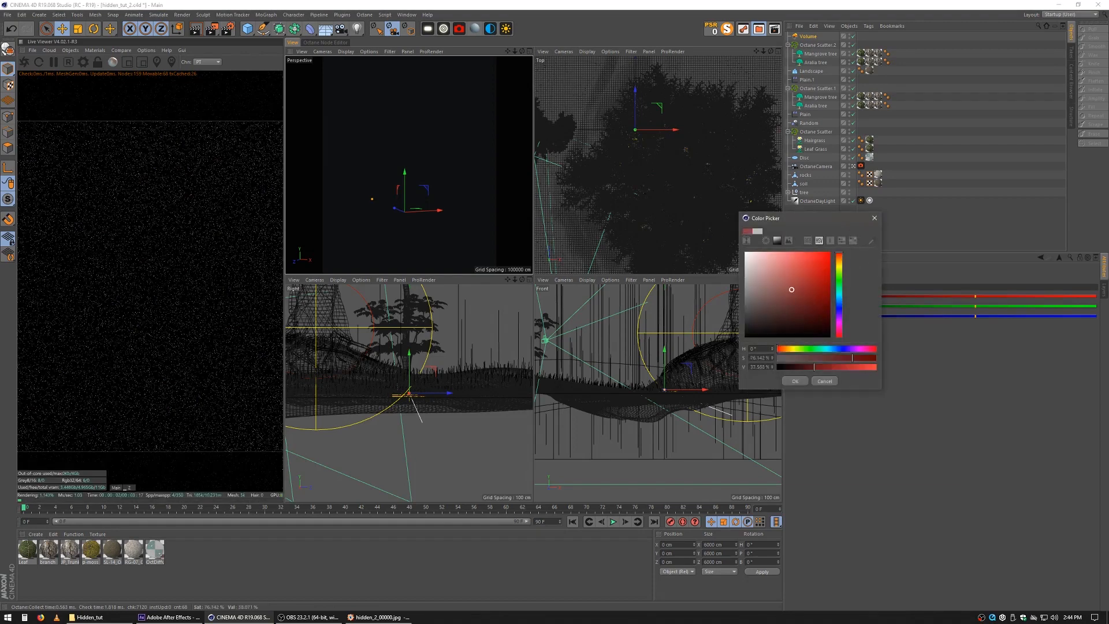
{"action": "left_click_drag", "start_coordinate": [787, 293], "coordinate": [744, 231]}
{"action": "left_click", "coordinate": [792, 381]}
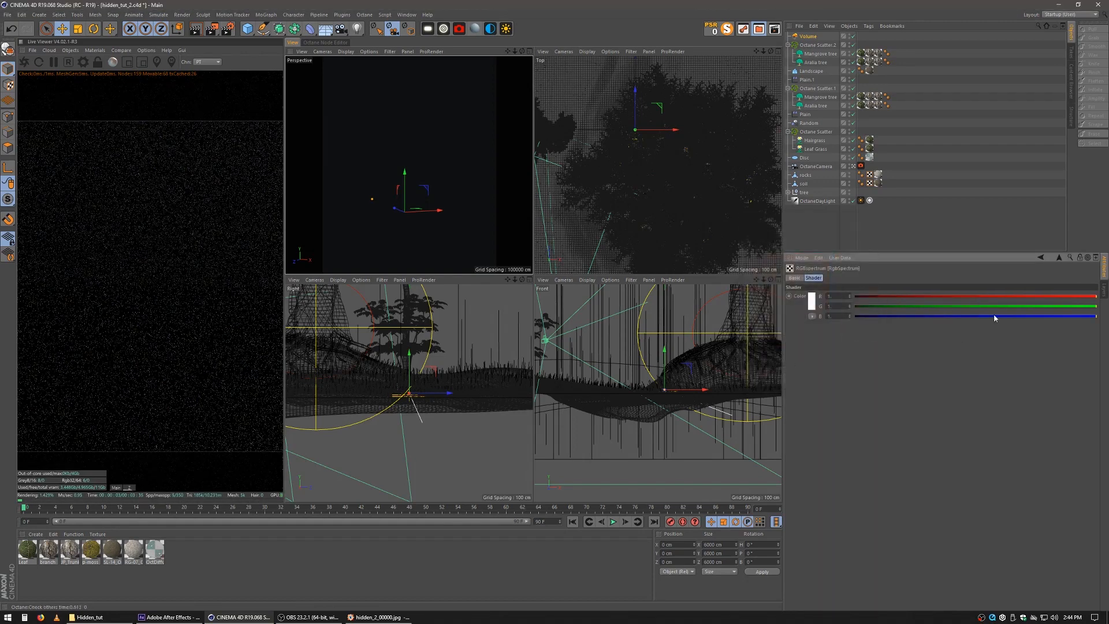
{"action": "left_click", "coordinate": [1059, 258]}
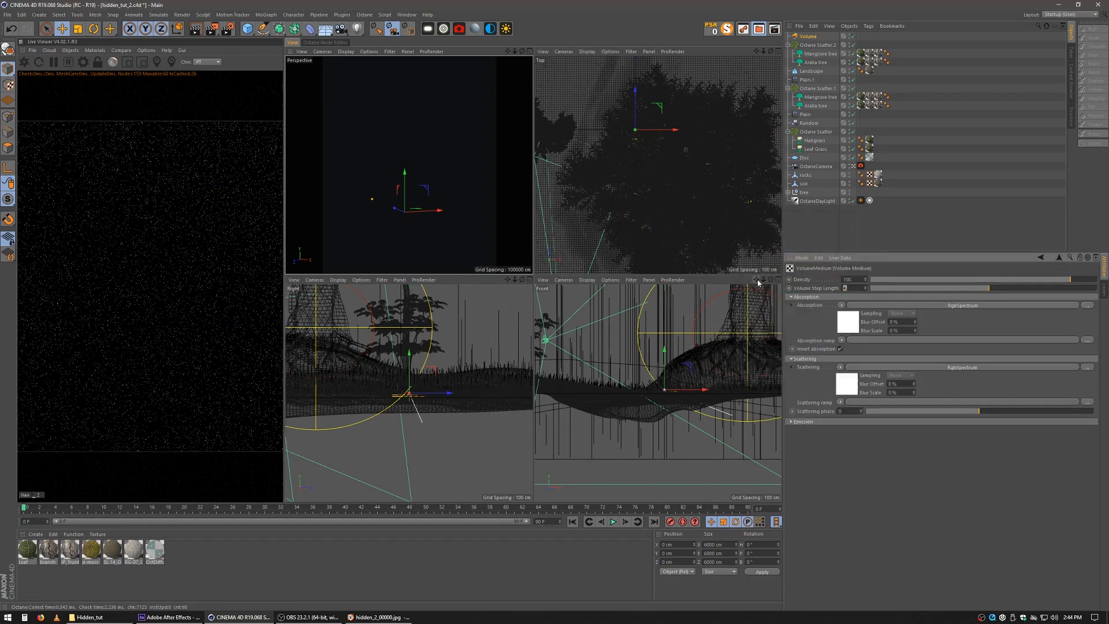
Set the volume medium's step length to 20, its scattering phase to about 0.63 and its density to about 0.009.
{"action": "type", "text": "20"}
{"action": "key", "text": "Return"}
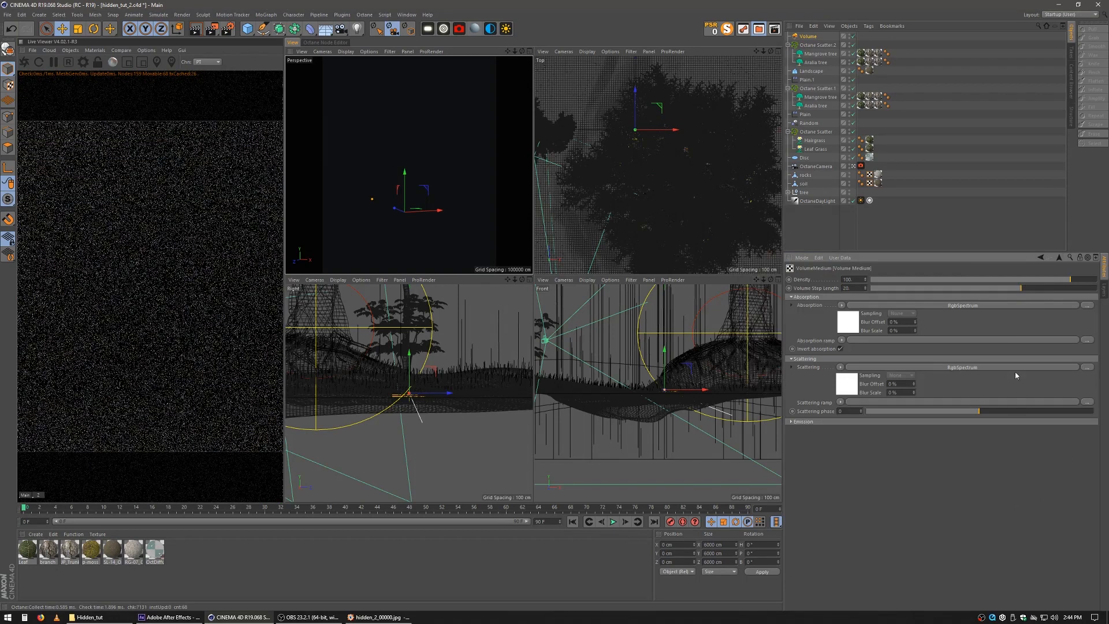
{"action": "left_click", "coordinate": [1051, 412]}
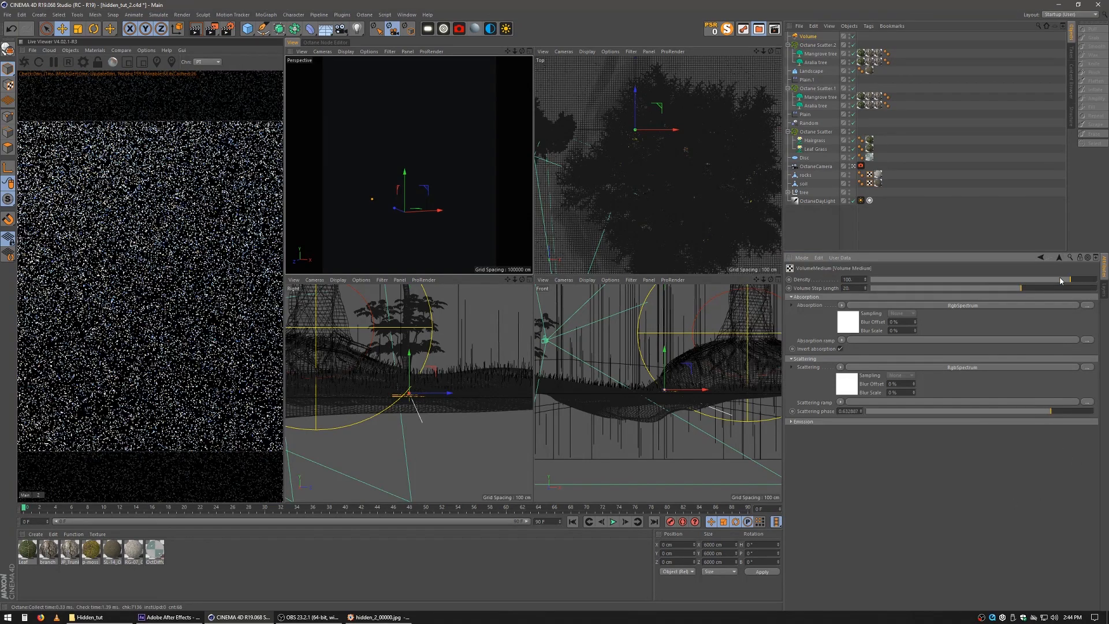
{"action": "left_click", "coordinate": [1061, 280]}
{"action": "left_click_drag", "start_coordinate": [1060, 280], "coordinate": [948, 283]}
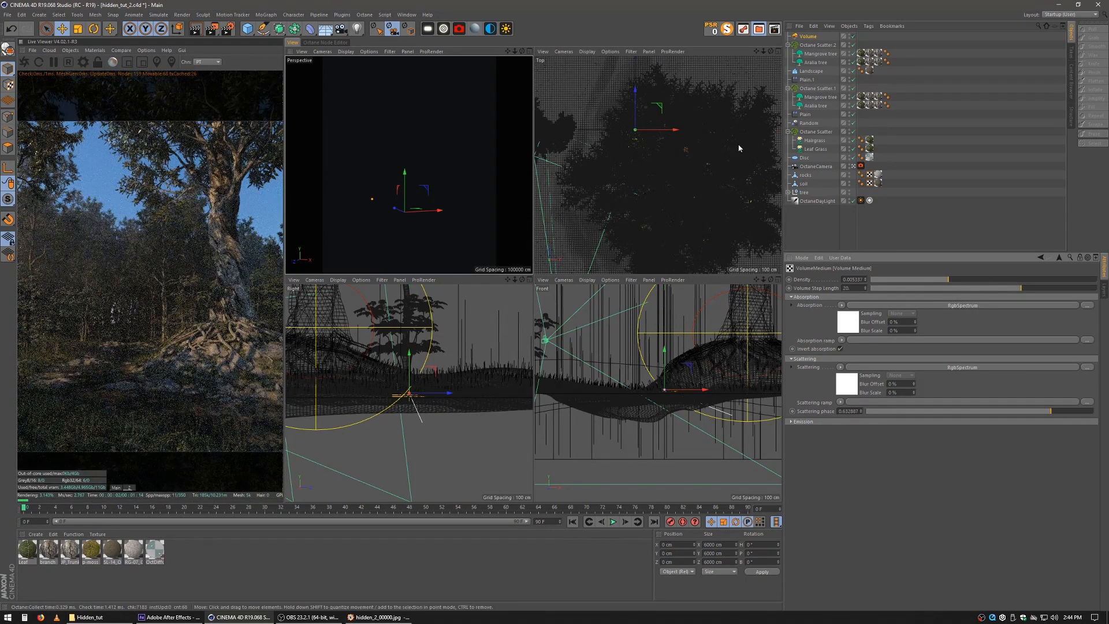
Move the fog volume in the top view to about X 174 cm and Z 1392 cm.
{"action": "left_click_drag", "start_coordinate": [763, 52], "coordinate": [737, 56]}
{"action": "left_click_drag", "start_coordinate": [682, 188], "coordinate": [684, 148]}
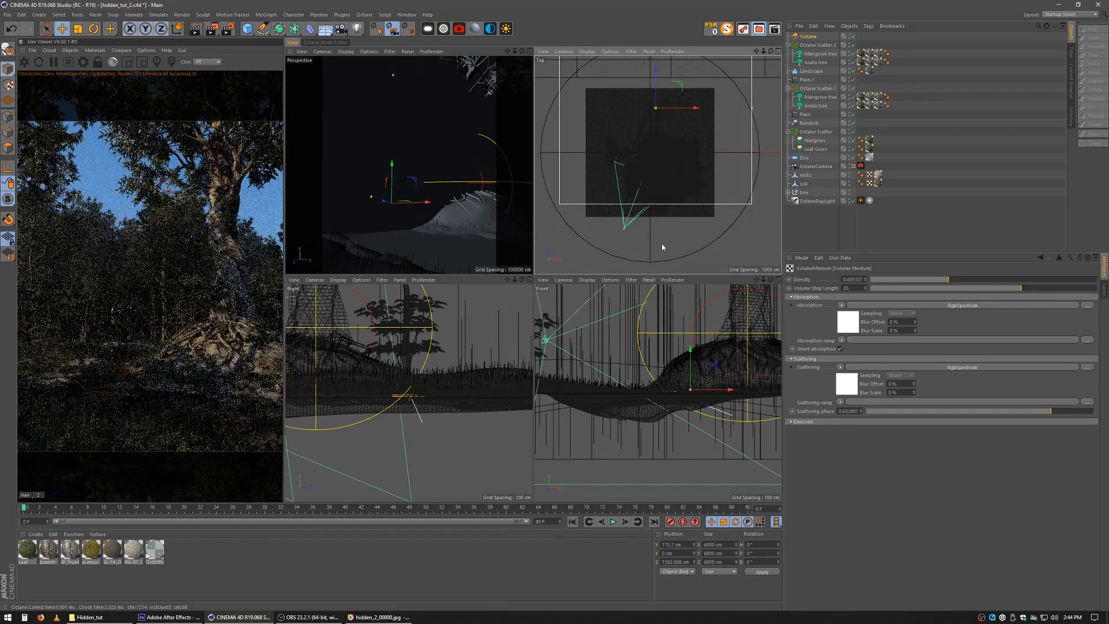
Raise the density of the fog's volume medium to about 0.037.
{"action": "left_click_drag", "start_coordinate": [967, 278], "coordinate": [973, 279]}
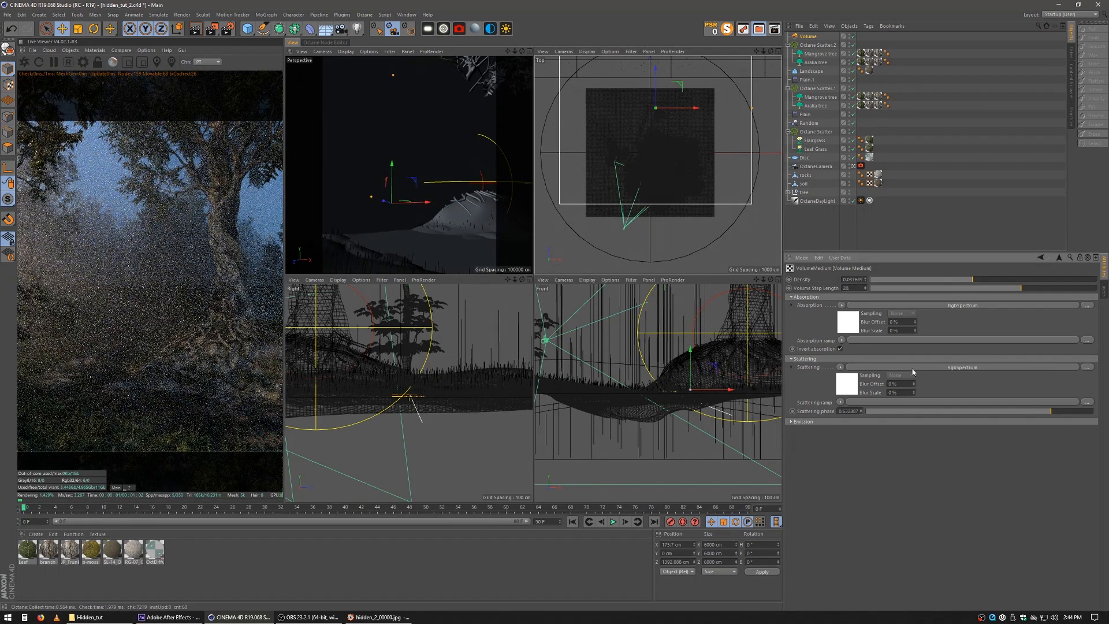
{"action": "left_click", "coordinate": [803, 223]}
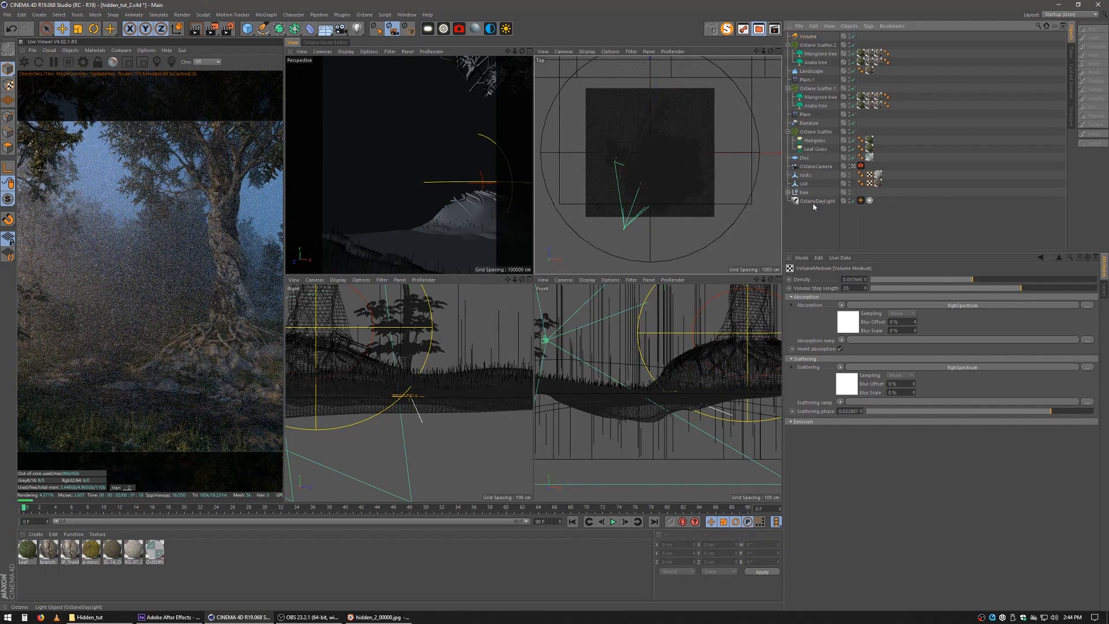
Check the reference image, and rotate the OctaneDayLight to about H -176°, P -40°, B -101° so the sun shines from behind the trees.
{"action": "left_click", "coordinate": [814, 203]}
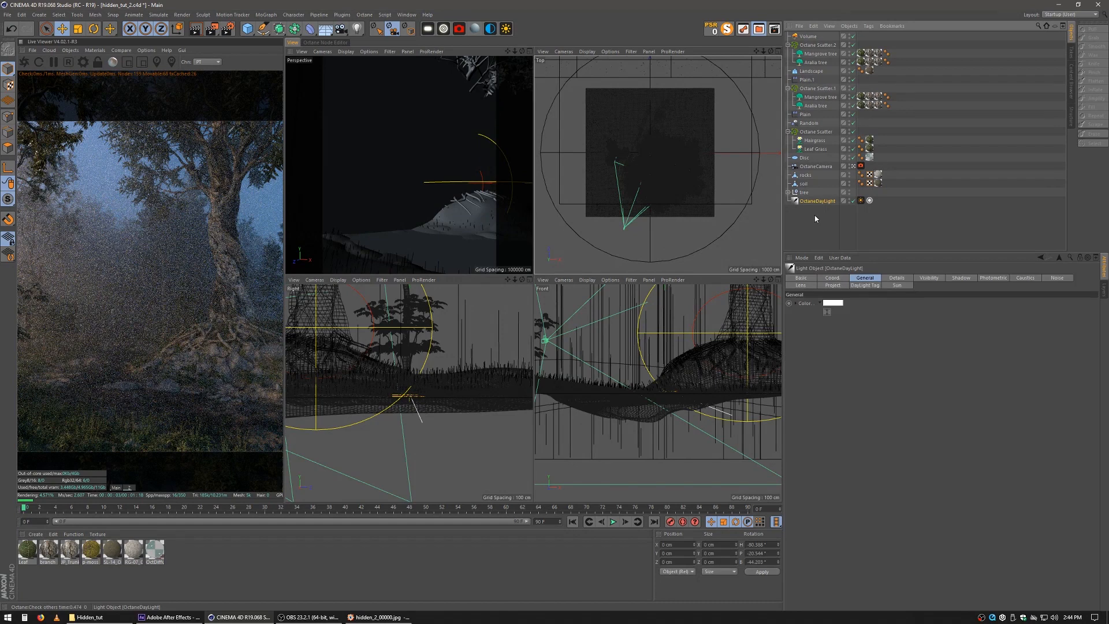
{"action": "left_click", "coordinate": [93, 28]}
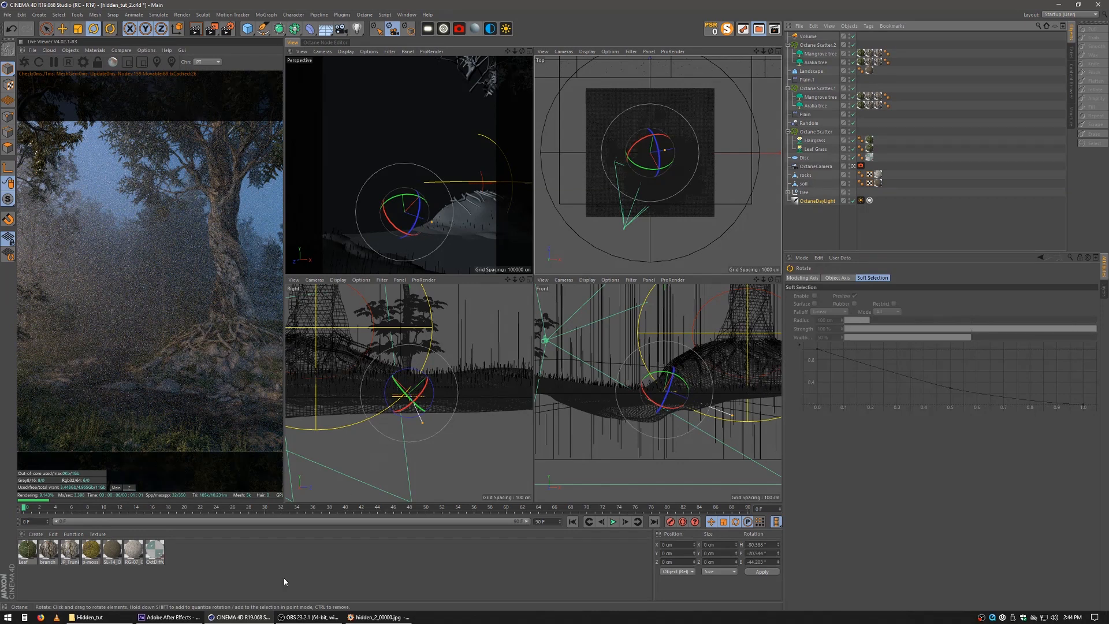
{"action": "left_click", "coordinate": [377, 617]}
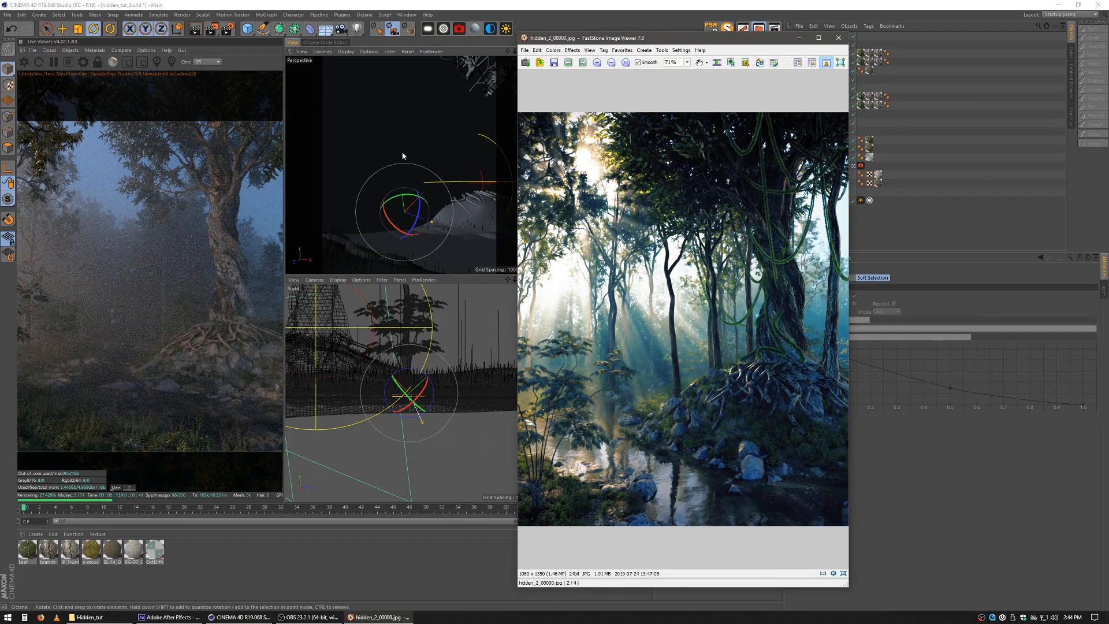
{"action": "left_click", "coordinate": [435, 72]}
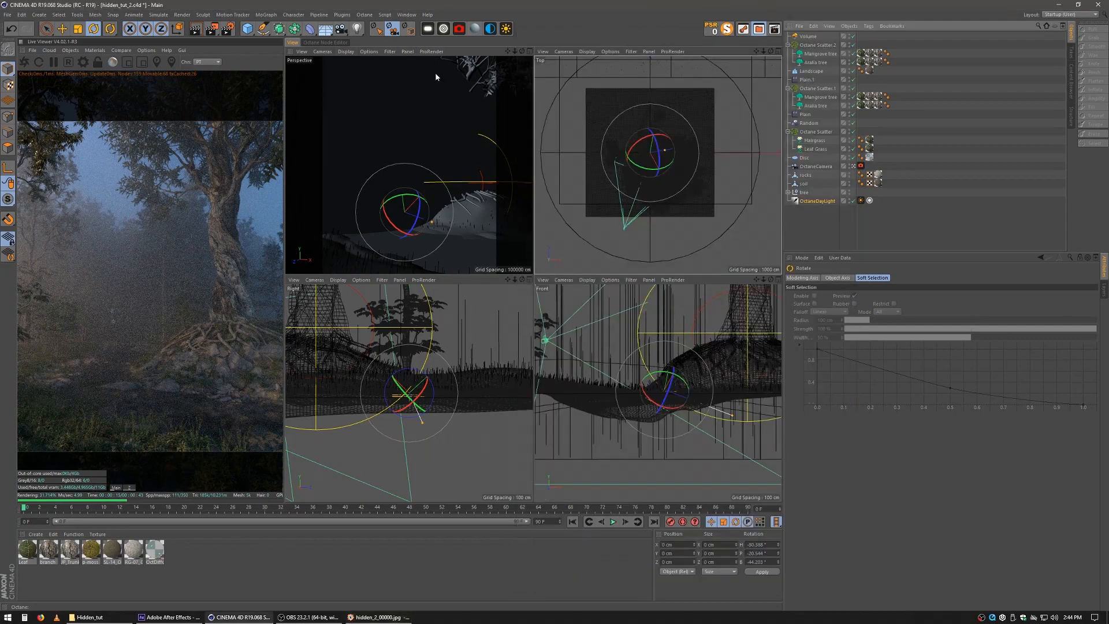
{"action": "left_click_drag", "start_coordinate": [417, 230], "coordinate": [383, 209]}
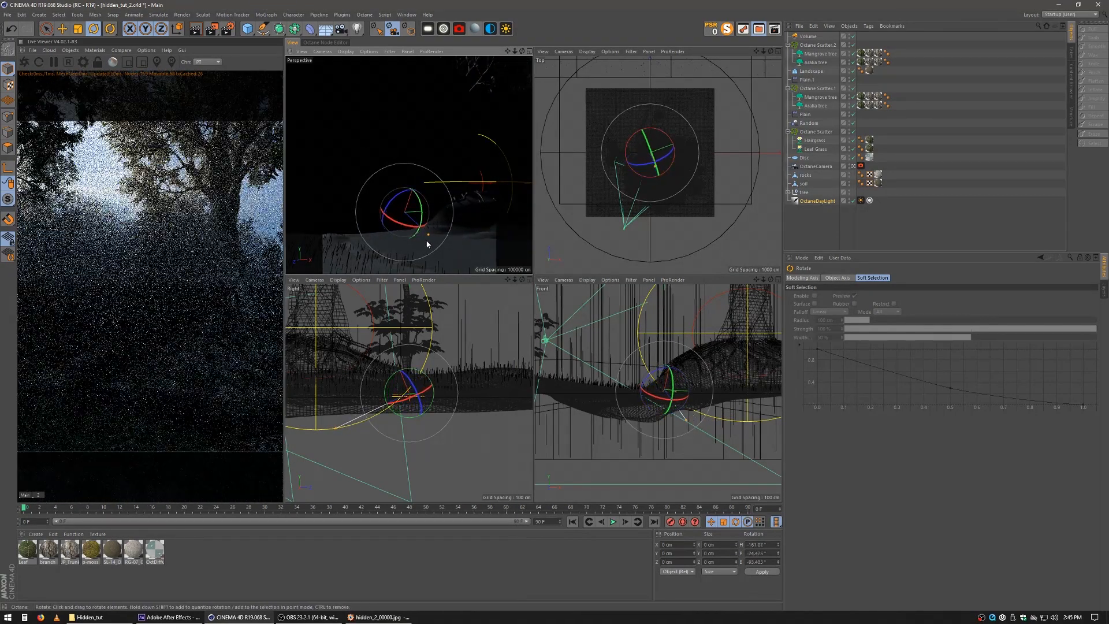
{"action": "mouse_move", "coordinate": [426, 242]}
{"action": "left_mouse_down"}
{"action": "mouse_move", "coordinate": [413, 250]}
{"action": "mouse_move", "coordinate": [430, 257]}
{"action": "left_mouse_up"}
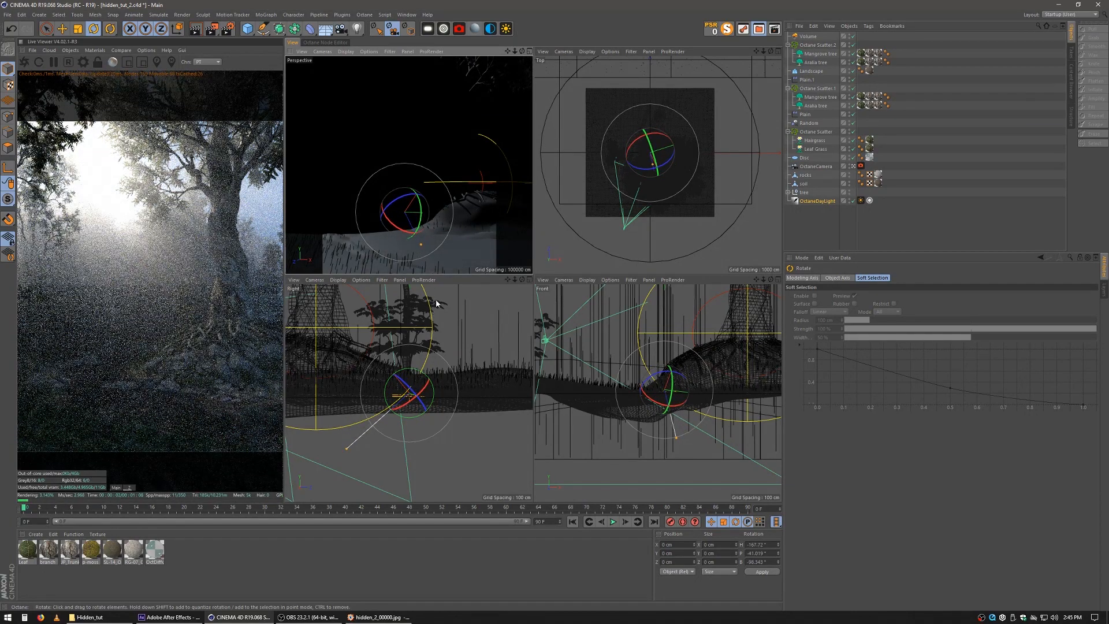
{"action": "left_click_drag", "start_coordinate": [407, 245], "coordinate": [400, 248]}
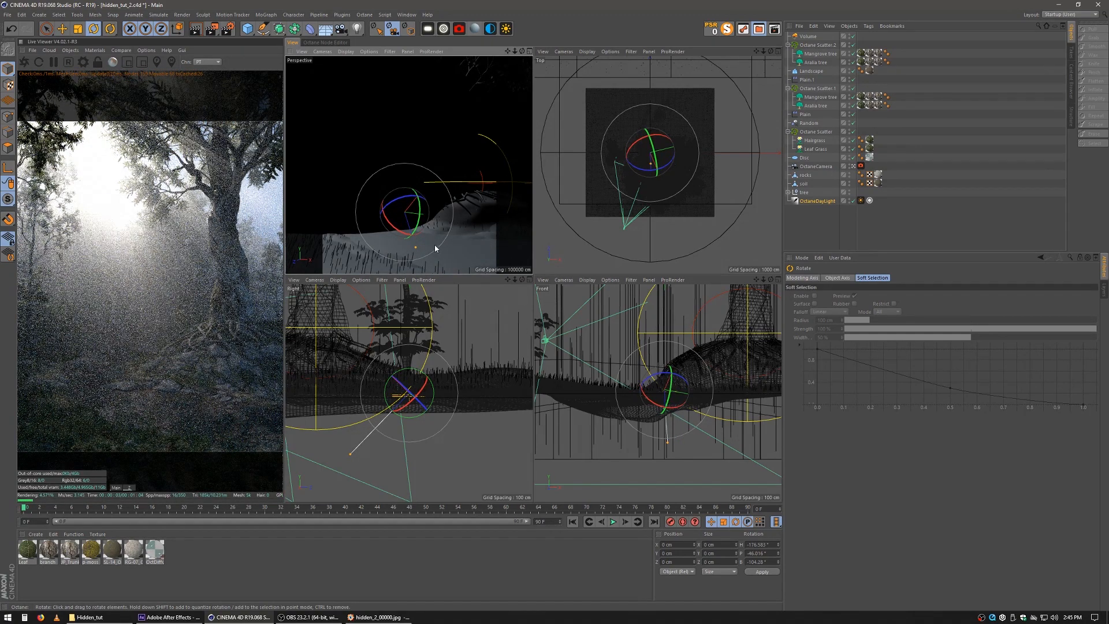
{"action": "left_click_drag", "start_coordinate": [432, 247], "coordinate": [421, 240]}
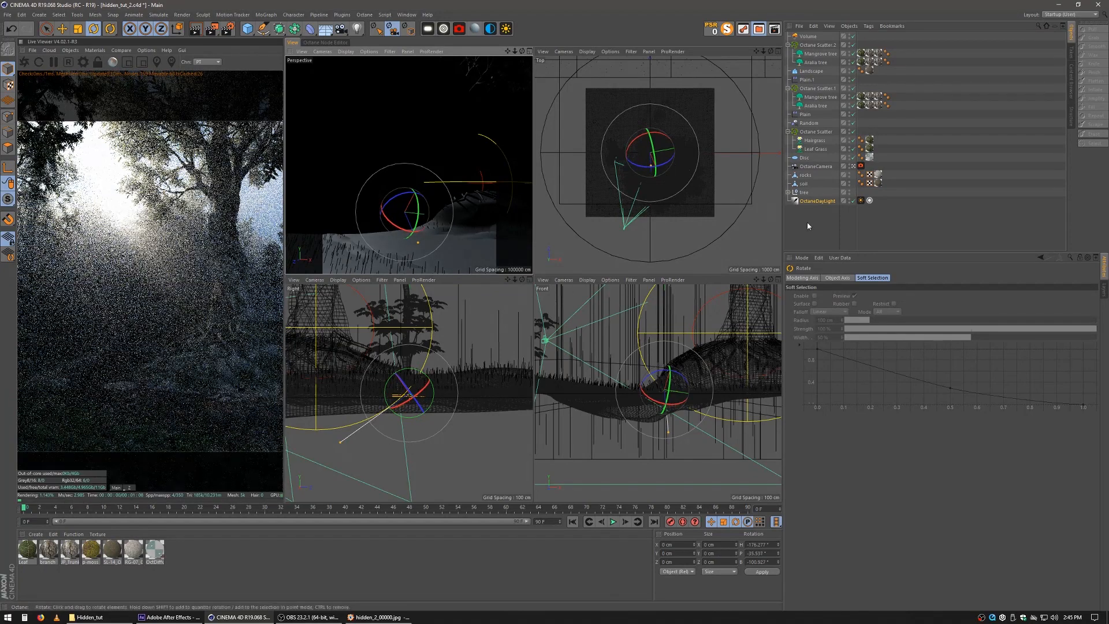
Set the tree size of the Mangrove tree under Octane Scatter.1 to 2.
{"action": "left_click", "coordinate": [816, 105]}
{"action": "left_click", "coordinate": [820, 97]}
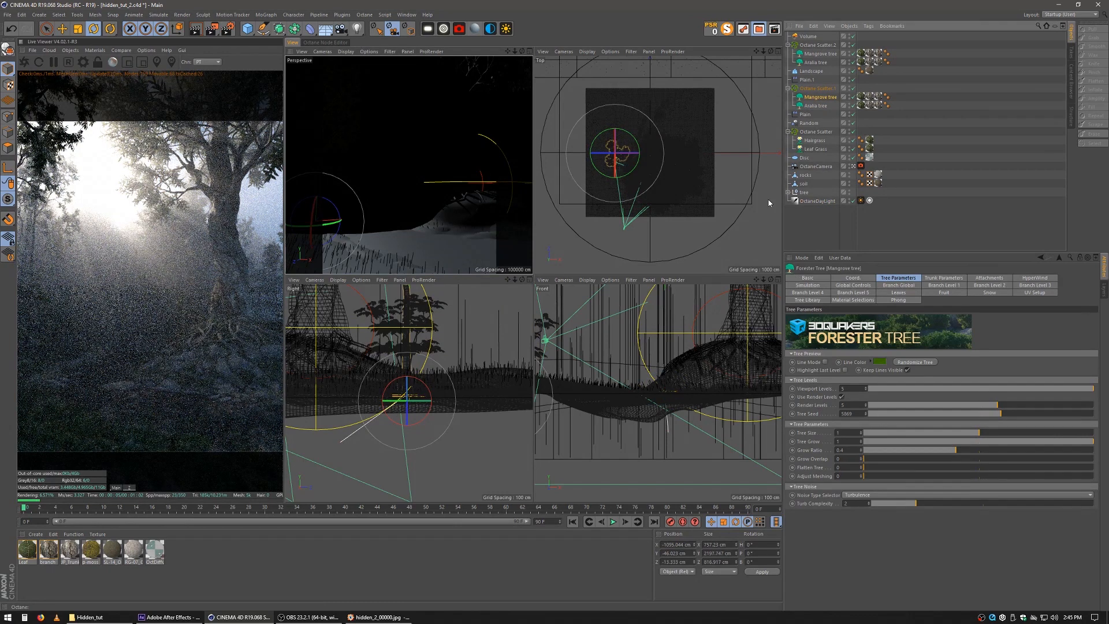
{"action": "left_click", "coordinate": [849, 433]}
{"action": "type", "text": "2"}
{"action": "key", "text": "Return"}
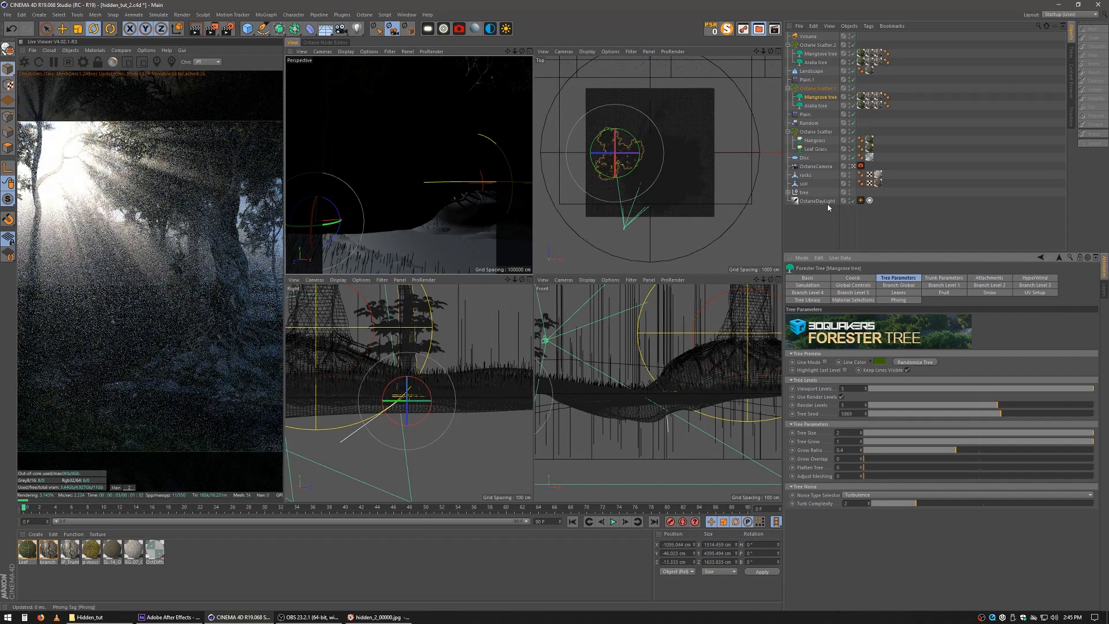
{"action": "left_click", "coordinate": [822, 225]}
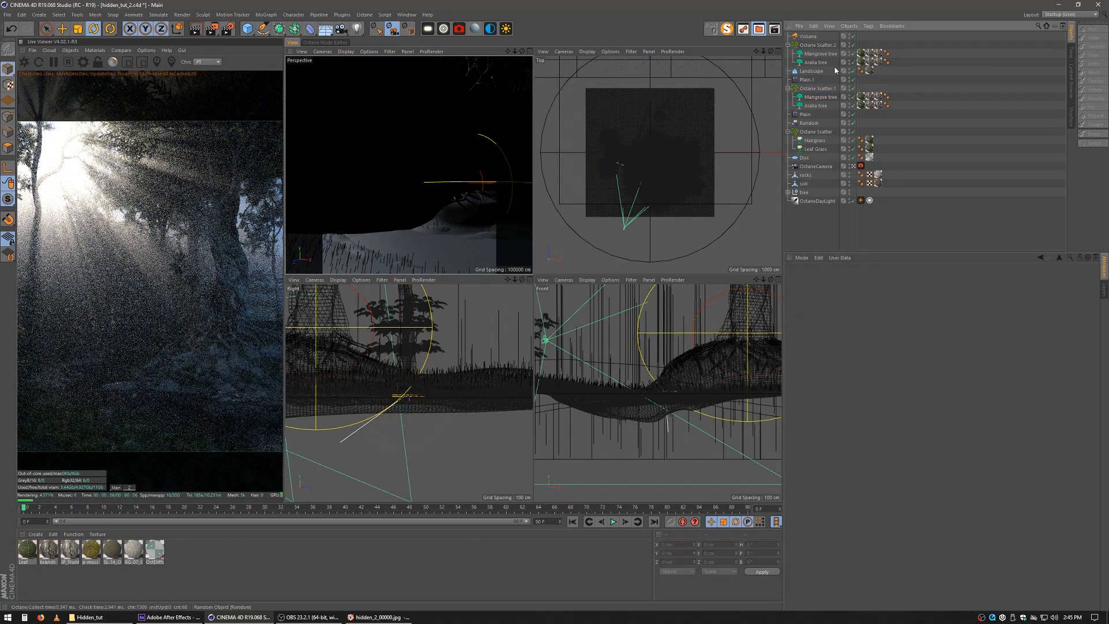
Lower the fog medium's density to about 0.009 and its scattering phase to about 0.44.
{"action": "left_click", "coordinate": [808, 36]}
{"action": "left_click", "coordinate": [843, 308]}
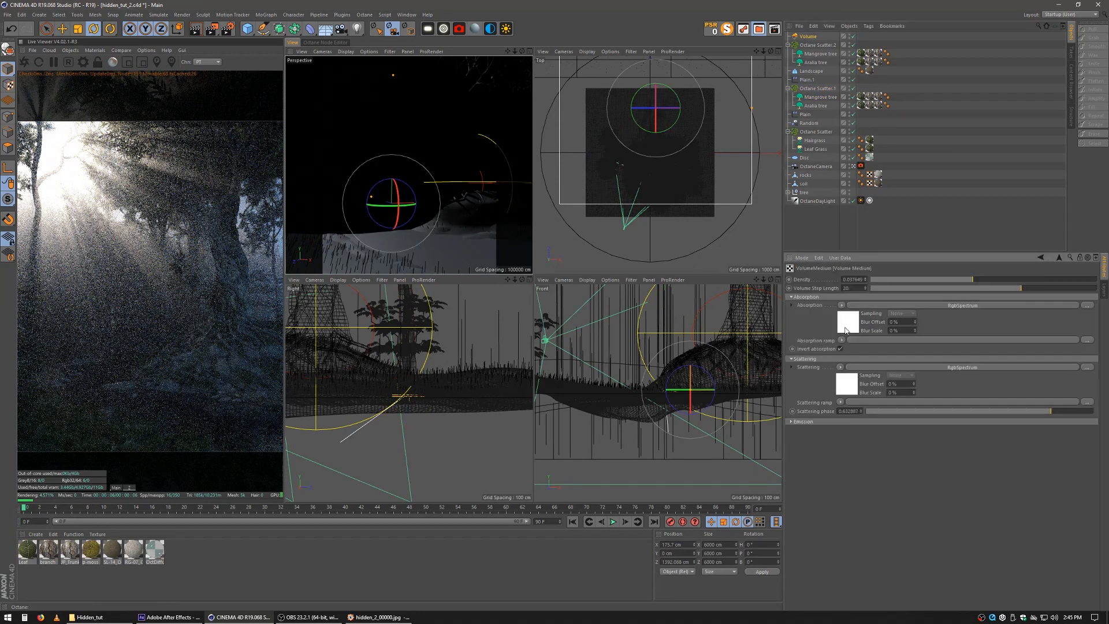
{"action": "left_click", "coordinate": [952, 282]}
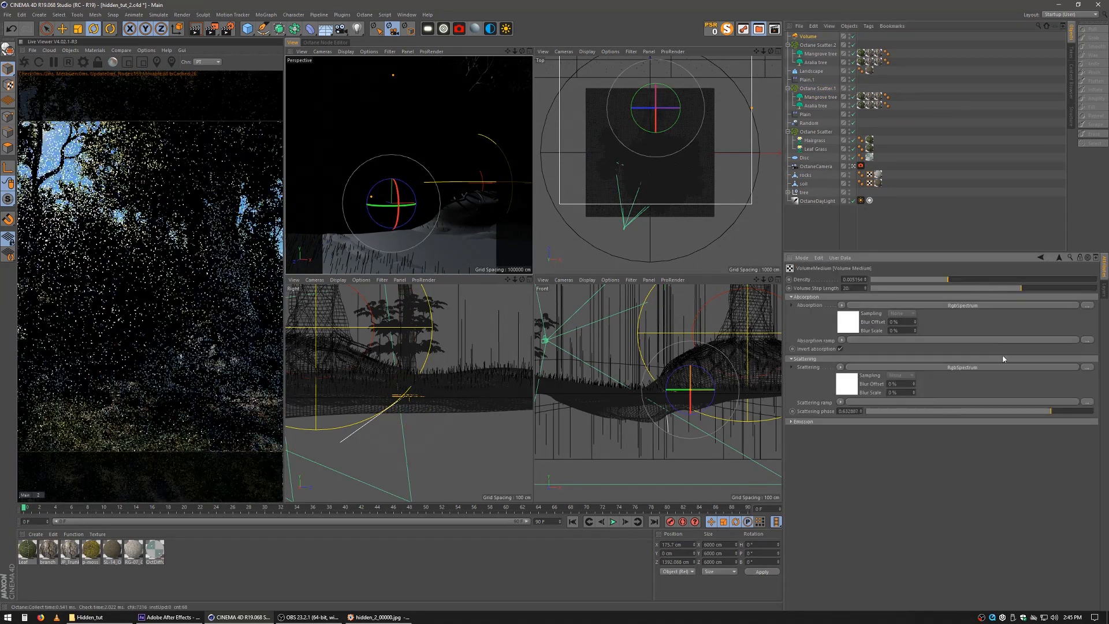
{"action": "left_click", "coordinate": [1029, 411]}
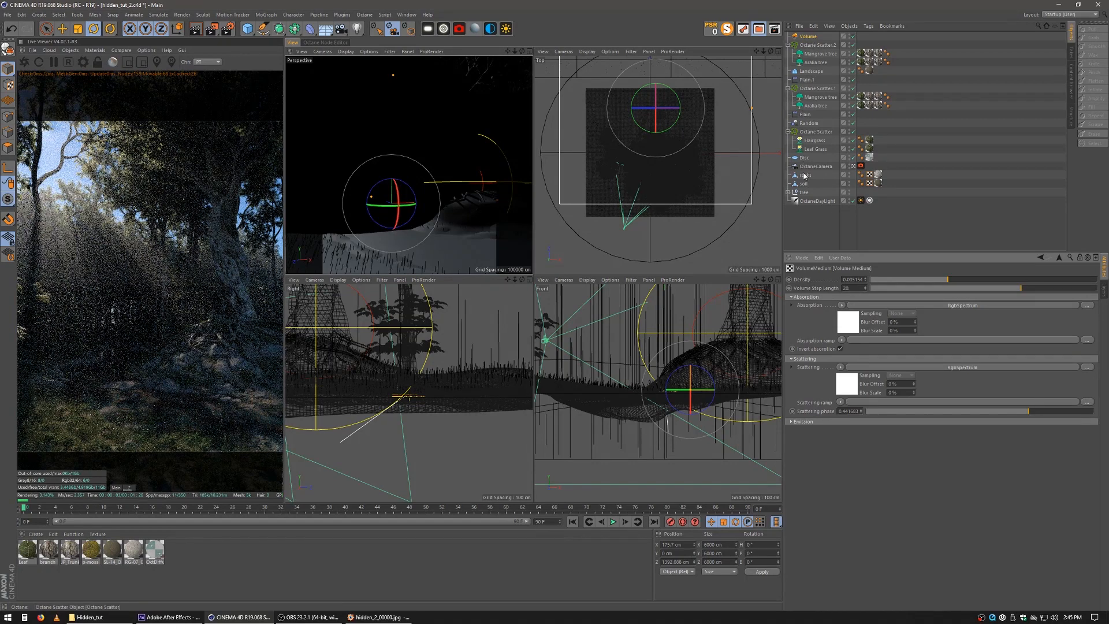
Rotate the OctaneDayLight slightly to about H -179°, P -39°, B -104°.
{"action": "left_click", "coordinate": [807, 202]}
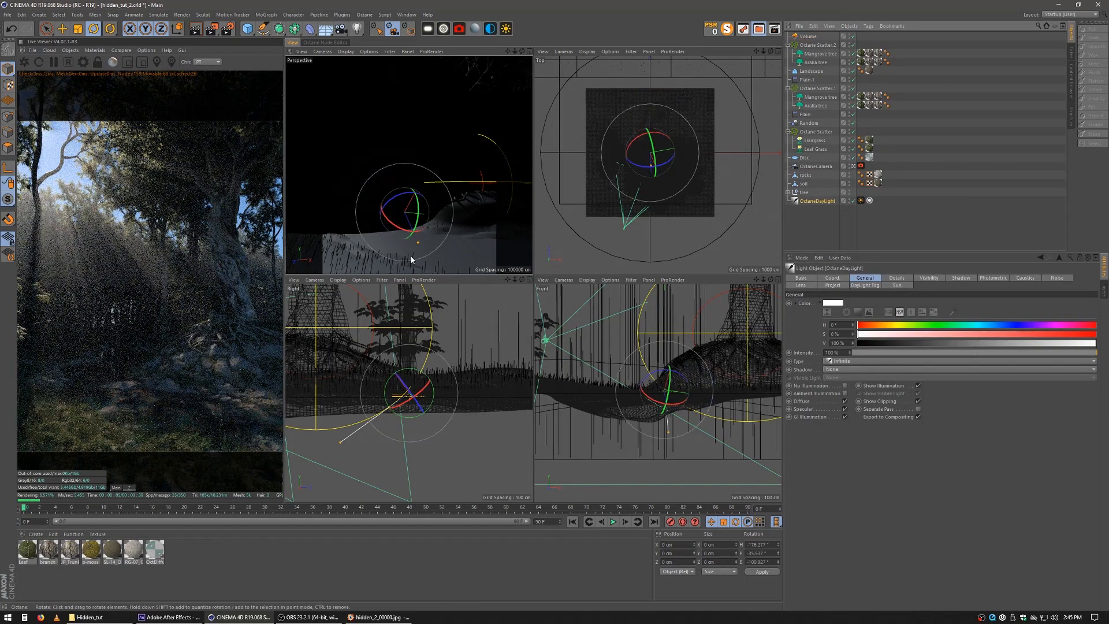
{"action": "left_click_drag", "start_coordinate": [401, 253], "coordinate": [436, 241]}
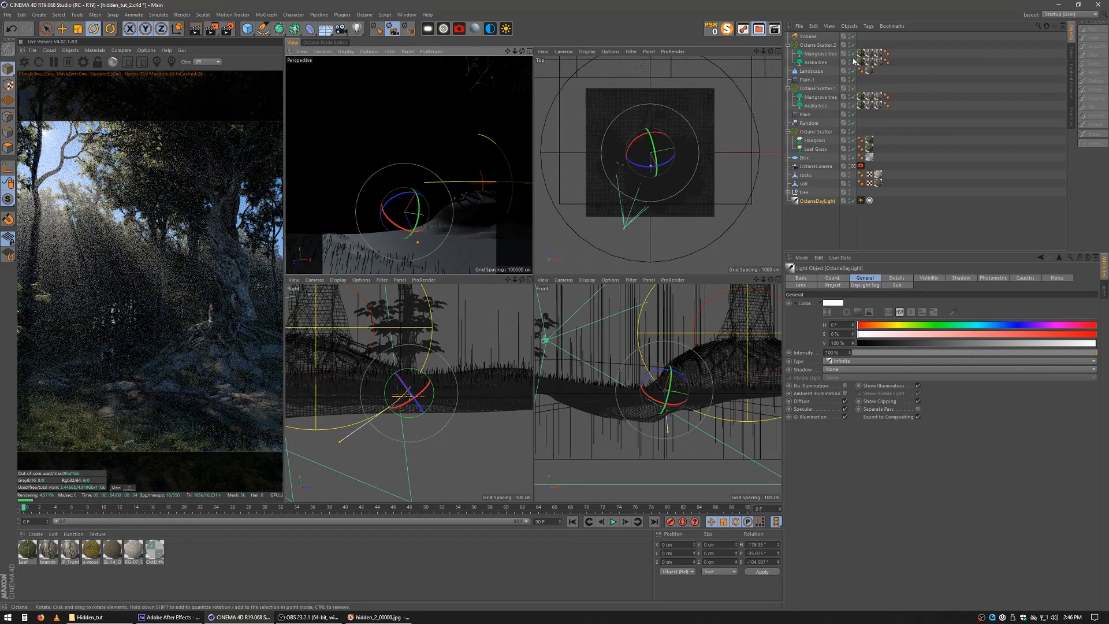
Hide the fog Volume in the viewport and compare the render with the reference image hidden_2_00000.jpg.
{"action": "left_click", "coordinate": [850, 36]}
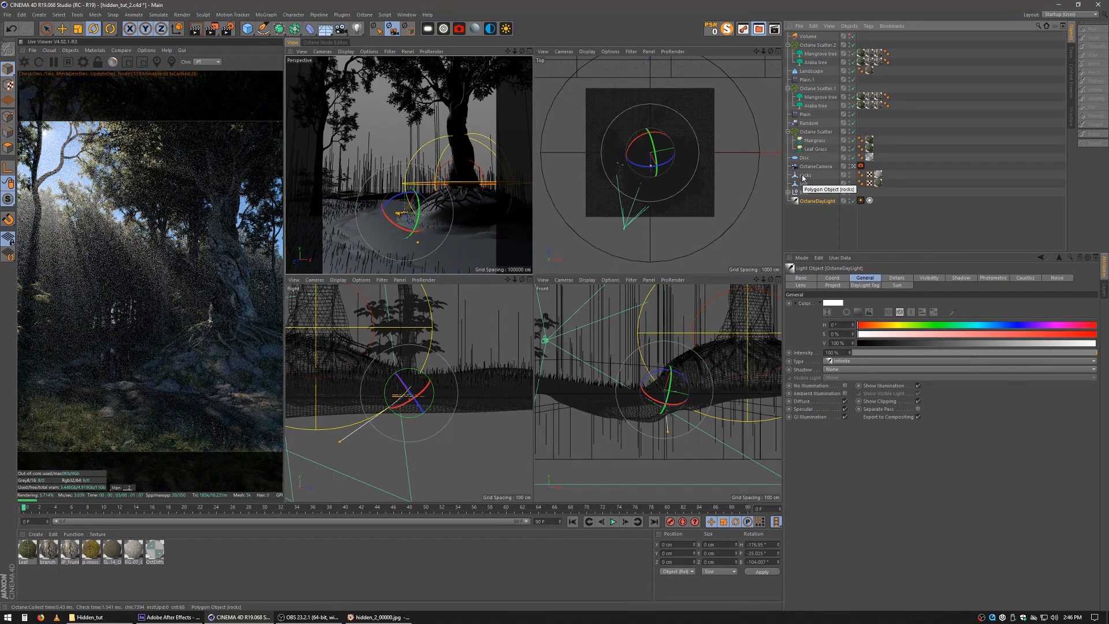
{"action": "left_click", "coordinate": [380, 616]}
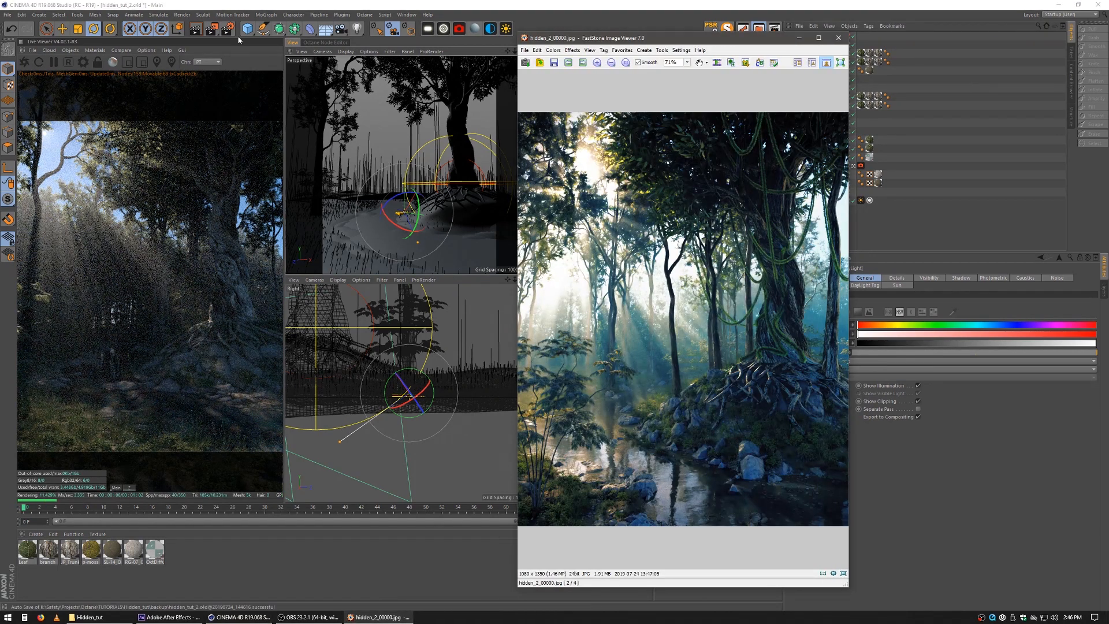
{"action": "left_click", "coordinate": [296, 41]}
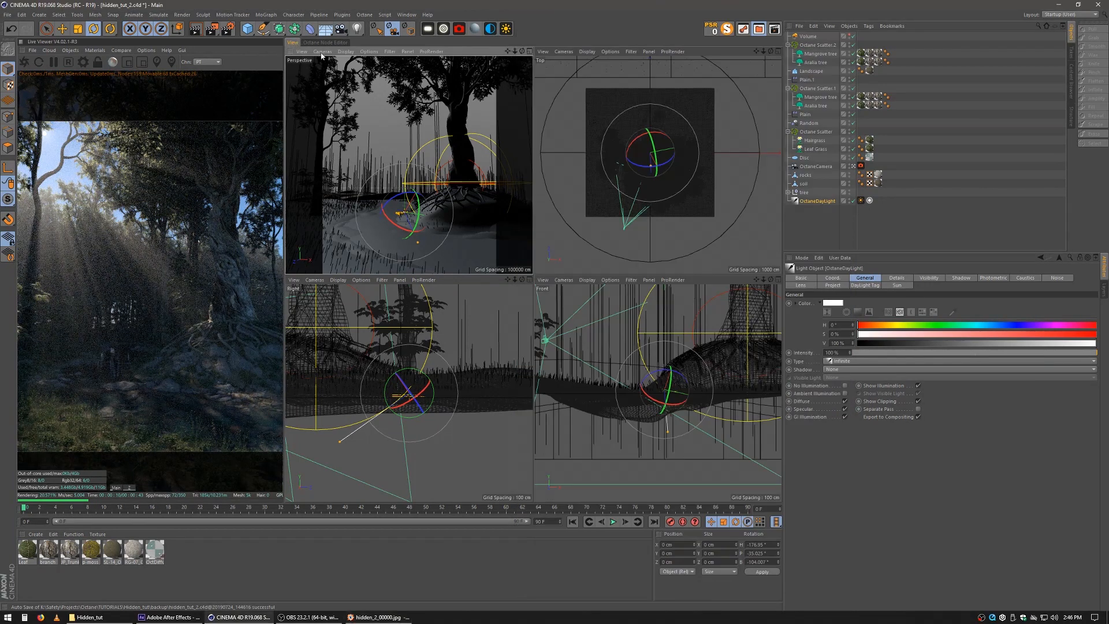
Raise the Landscape's height to about 2430 cm and move it to about X 98, Y 546, Z 3096 cm behind the hero tree.
{"action": "left_click", "coordinate": [818, 224]}
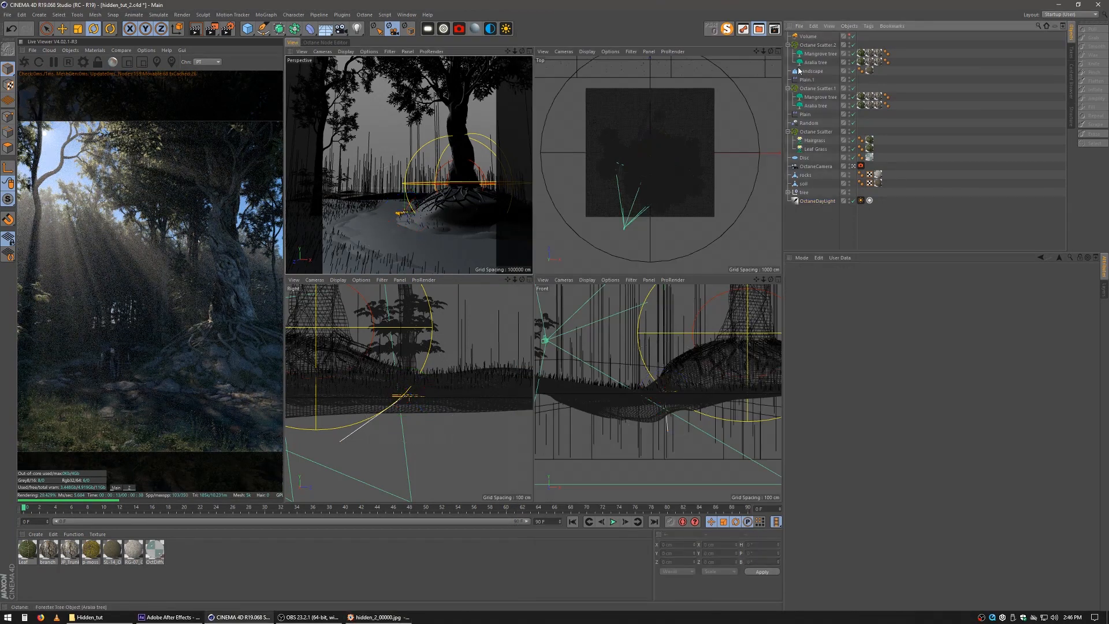
{"action": "left_click", "coordinate": [811, 71]}
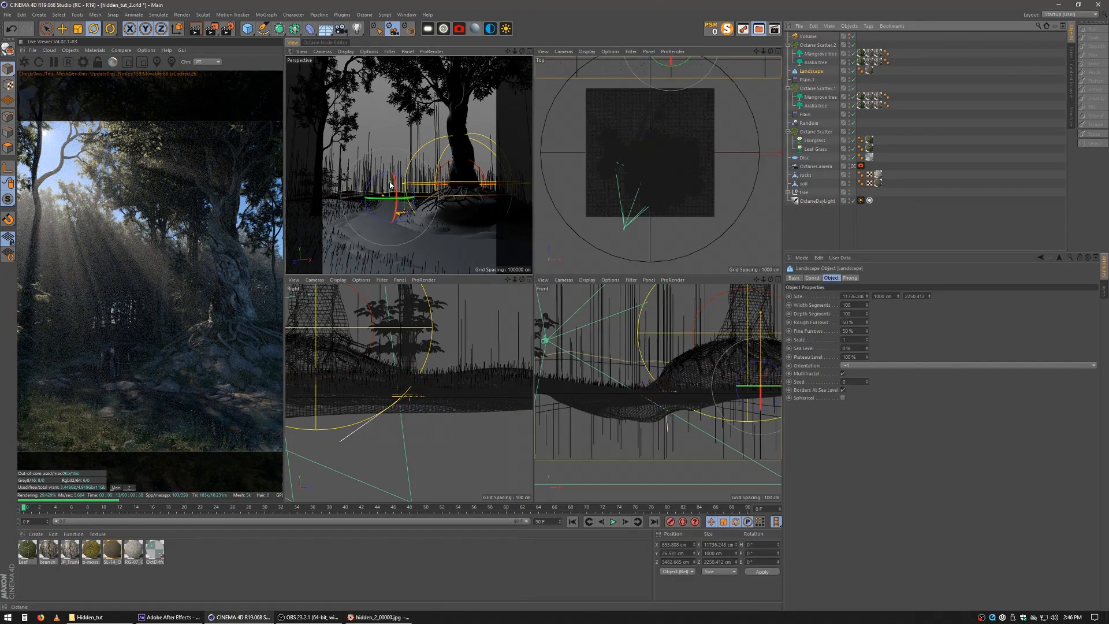
{"action": "left_click_drag", "start_coordinate": [388, 180], "coordinate": [390, 161]}
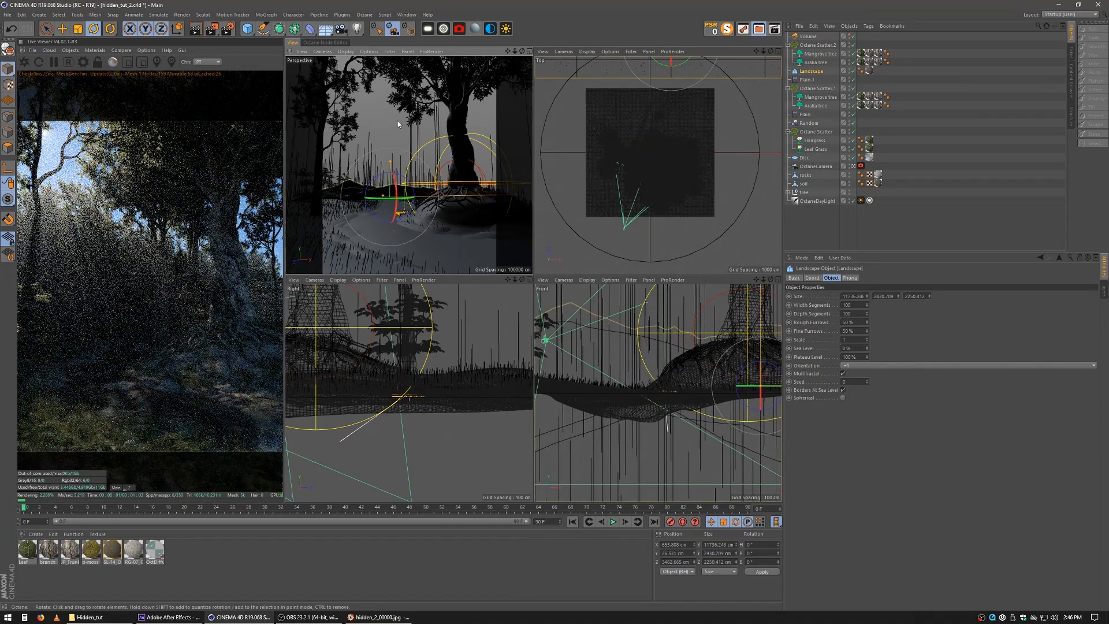
{"action": "left_click", "coordinate": [62, 29]}
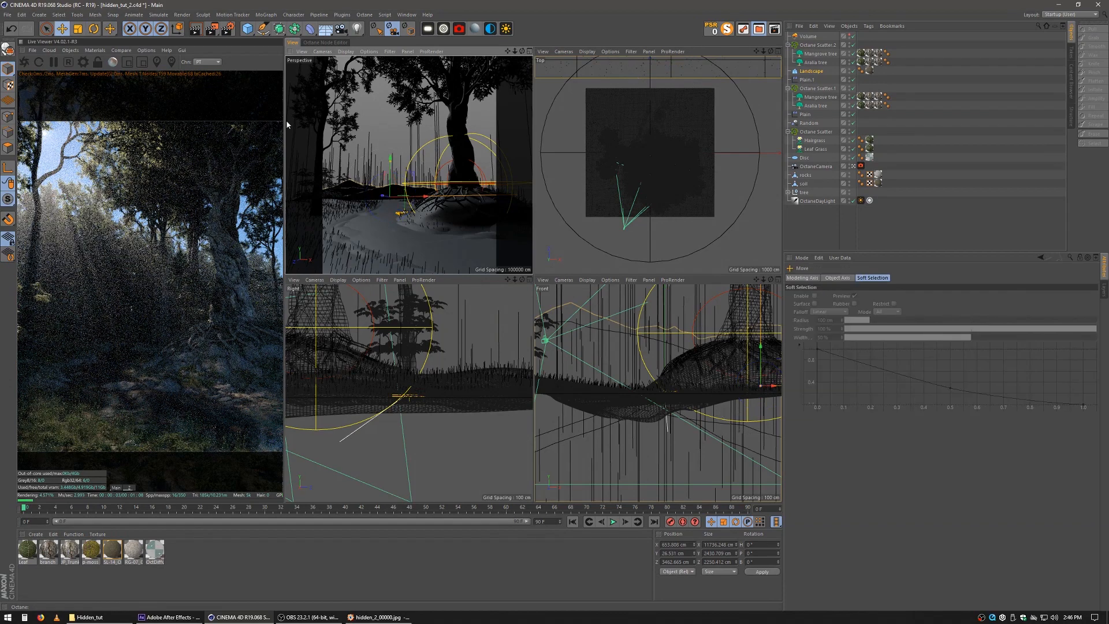
{"action": "mouse_move", "coordinate": [455, 156]}
{"action": "left_mouse_down"}
{"action": "mouse_move", "coordinate": [442, 141]}
{"action": "mouse_move", "coordinate": [476, 153]}
{"action": "left_mouse_up"}
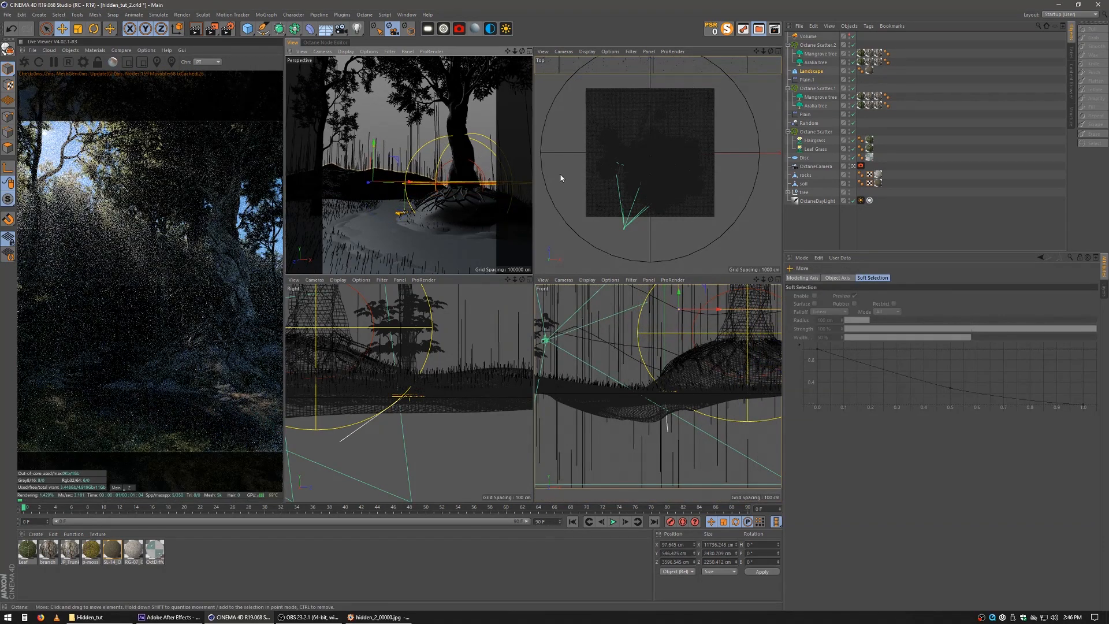
Set the distribution count of Octane Scatter.2 on the Landscape to 250.
{"action": "left_click", "coordinate": [807, 47]}
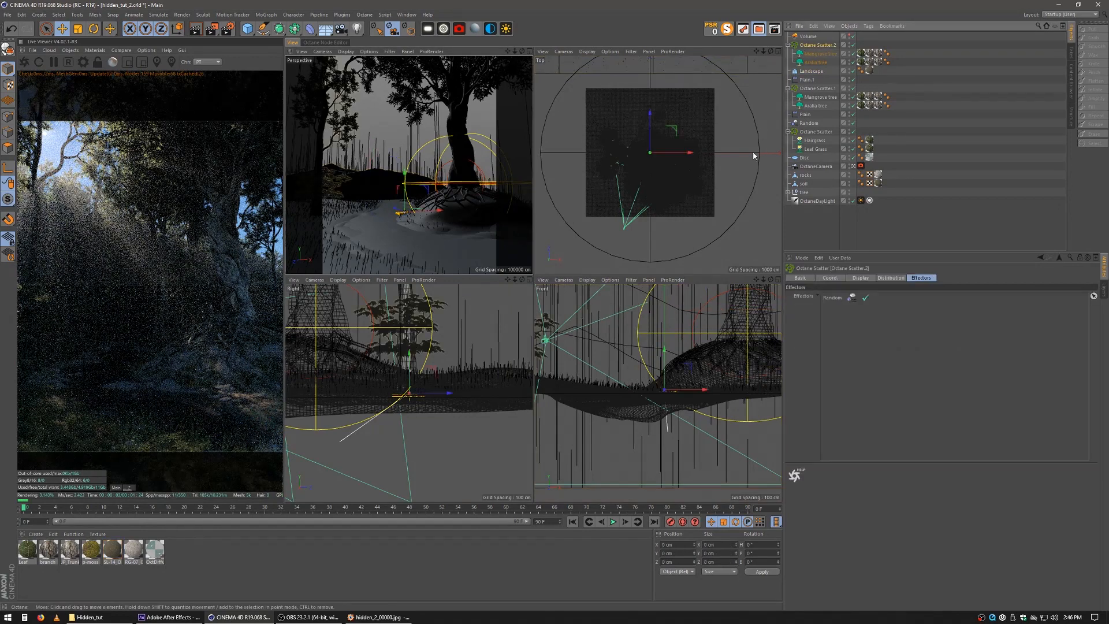
{"action": "left_click", "coordinate": [904, 278]}
{"action": "left_click", "coordinate": [866, 279]}
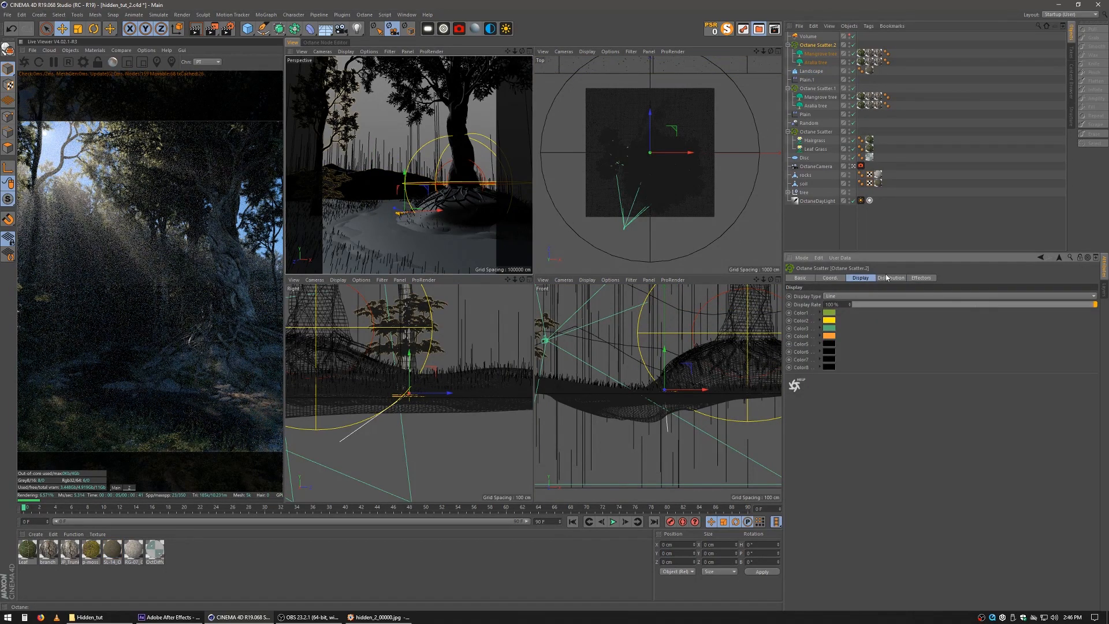
{"action": "left_click", "coordinate": [888, 278]}
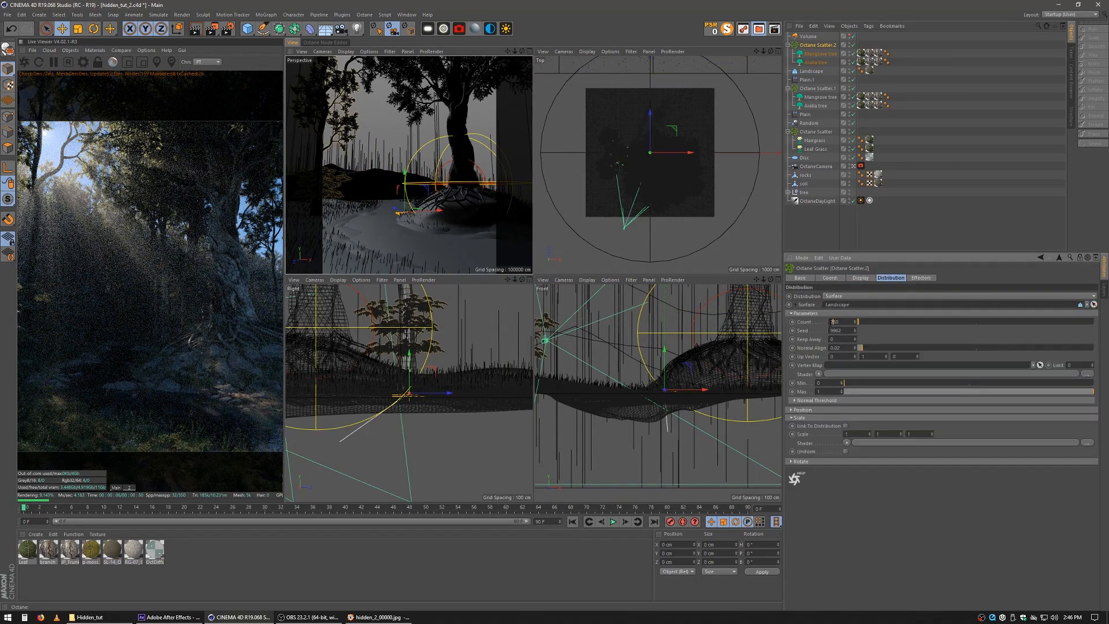
{"action": "key", "text": "Return"}
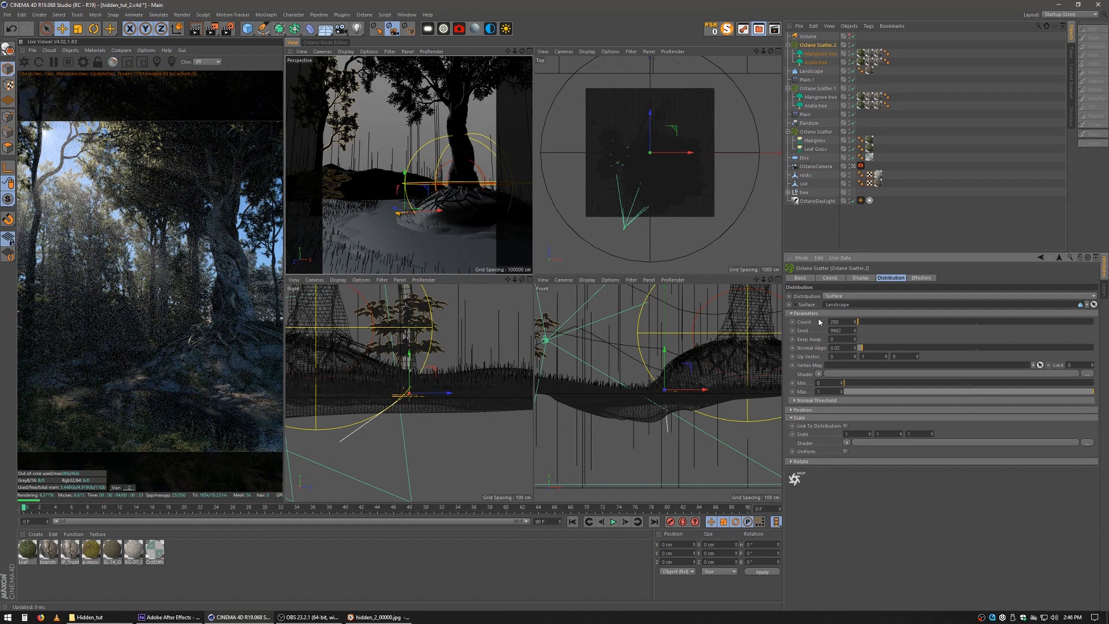
Expand the tree group and enable its disabled Topowire and Sweep vine objects.
{"action": "left_click", "coordinate": [788, 192]}
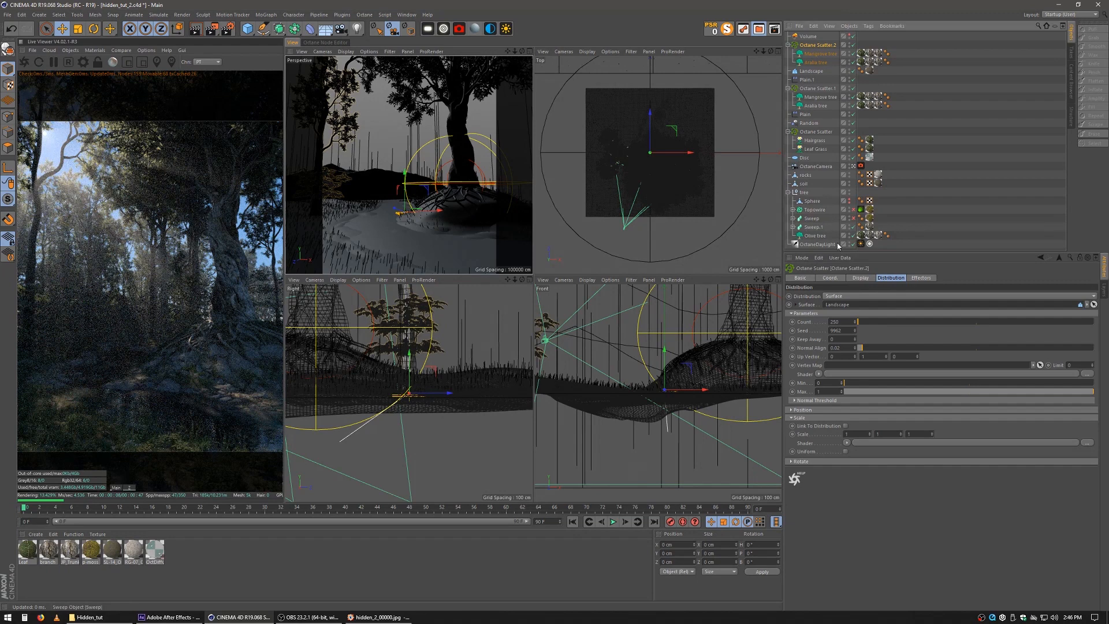
{"action": "left_click", "coordinate": [858, 211]}
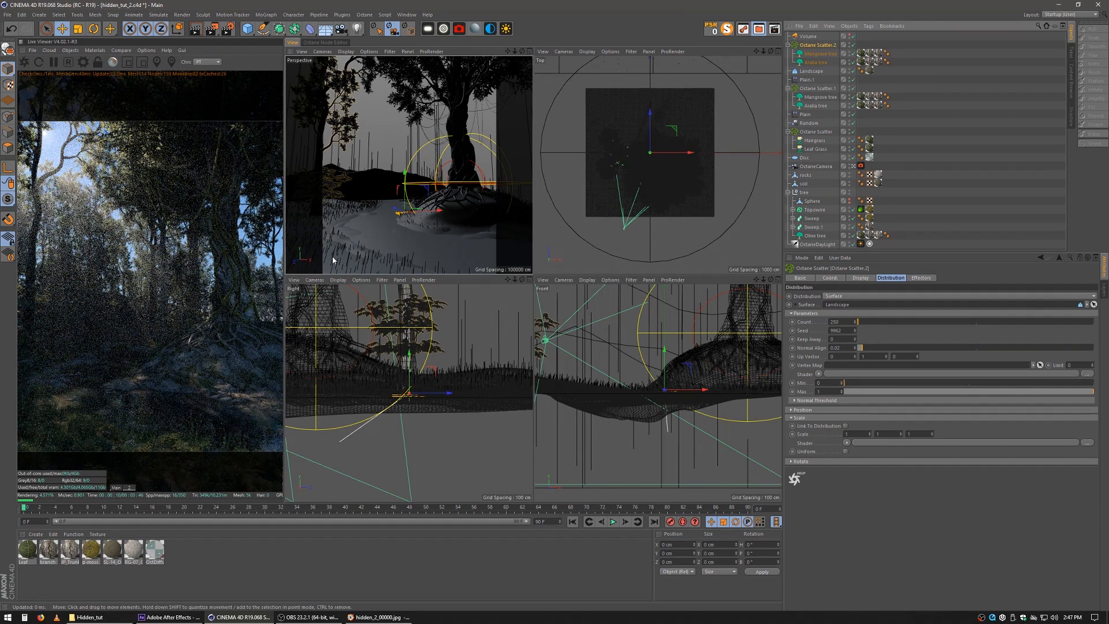
Rotate the OctaneDayLight to about H -222°, P -22°, B -132° to change the sun direction.
{"action": "left_click", "coordinate": [815, 245]}
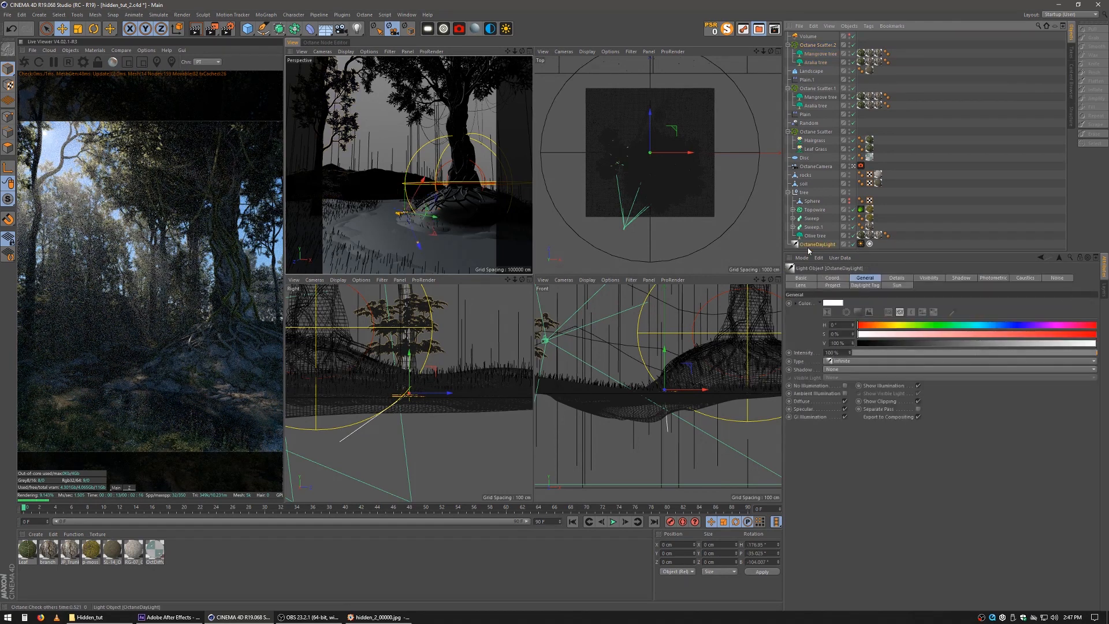
{"action": "key", "text": "r"}
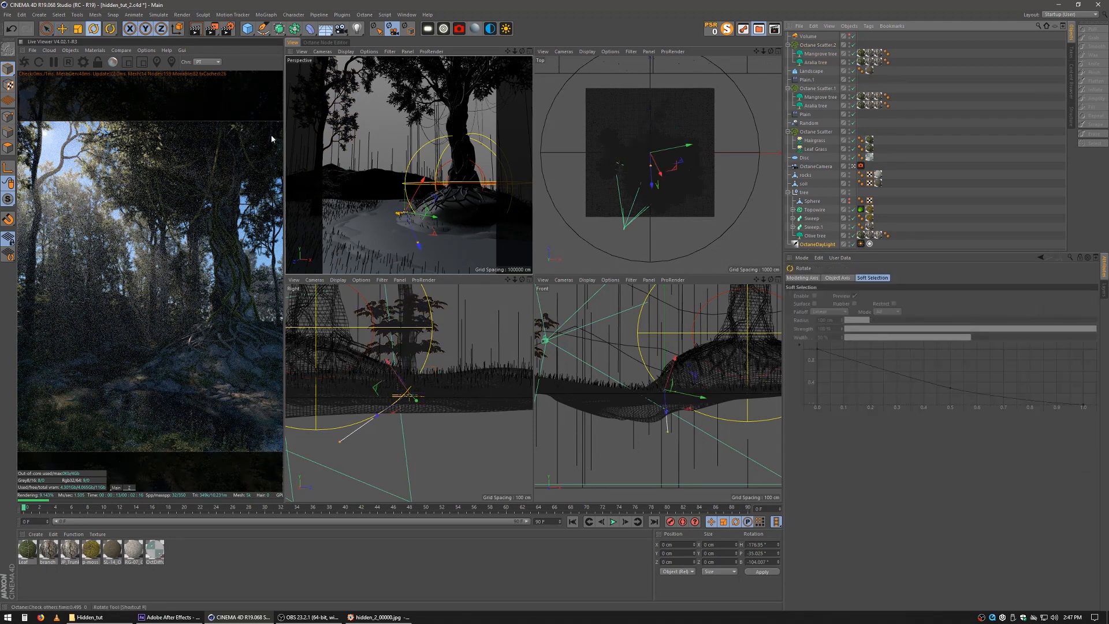
{"action": "left_click_drag", "start_coordinate": [434, 245], "coordinate": [444, 264]}
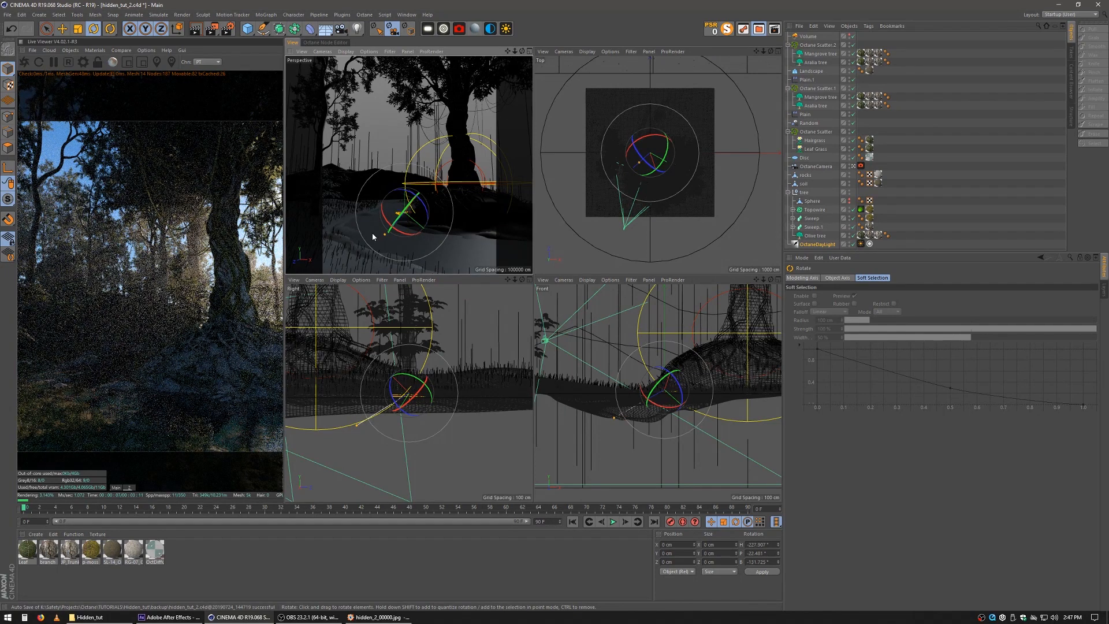
Rotate the OctaneDayLight to about H -183°, P -33°, B -112° to test another sun direction.
{"action": "left_click_drag", "start_coordinate": [377, 237], "coordinate": [407, 244]}
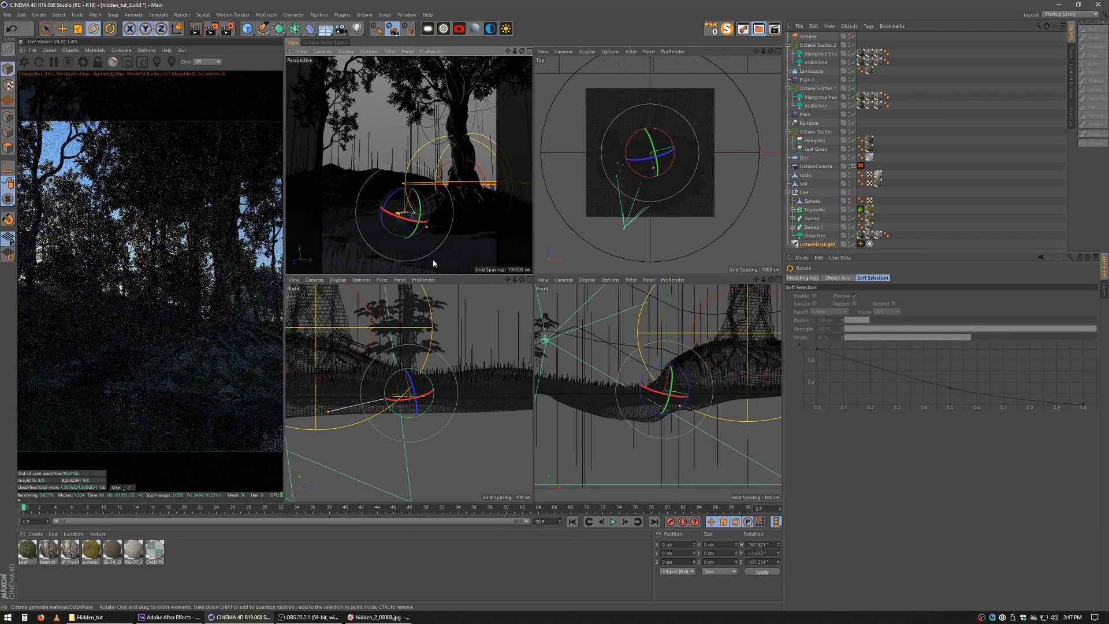
{"action": "mouse_move", "coordinate": [425, 246]}
{"action": "left_mouse_down"}
{"action": "mouse_move", "coordinate": [408, 237]}
{"action": "mouse_move", "coordinate": [410, 257]}
{"action": "left_mouse_up"}
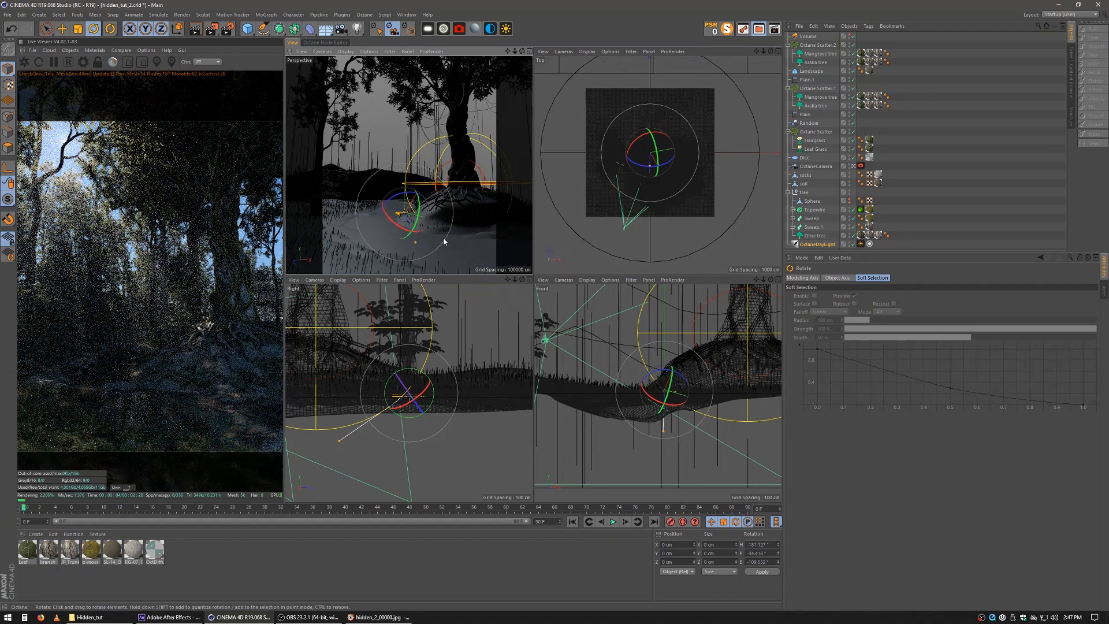
{"action": "left_click_drag", "start_coordinate": [434, 244], "coordinate": [436, 243]}
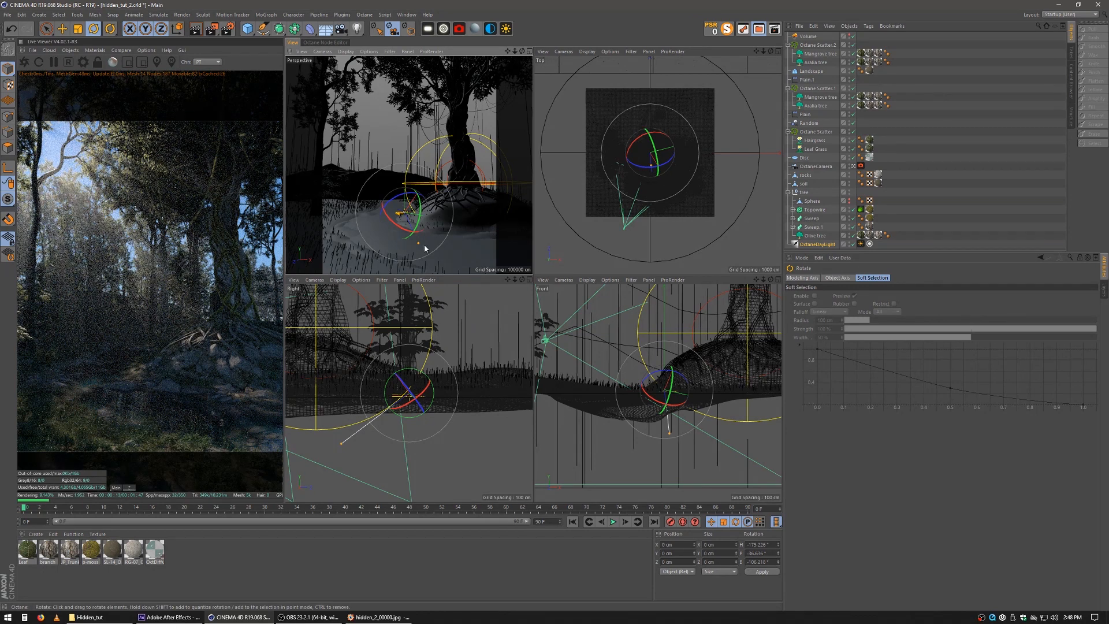
{"action": "left_click_drag", "start_coordinate": [424, 244], "coordinate": [430, 237]}
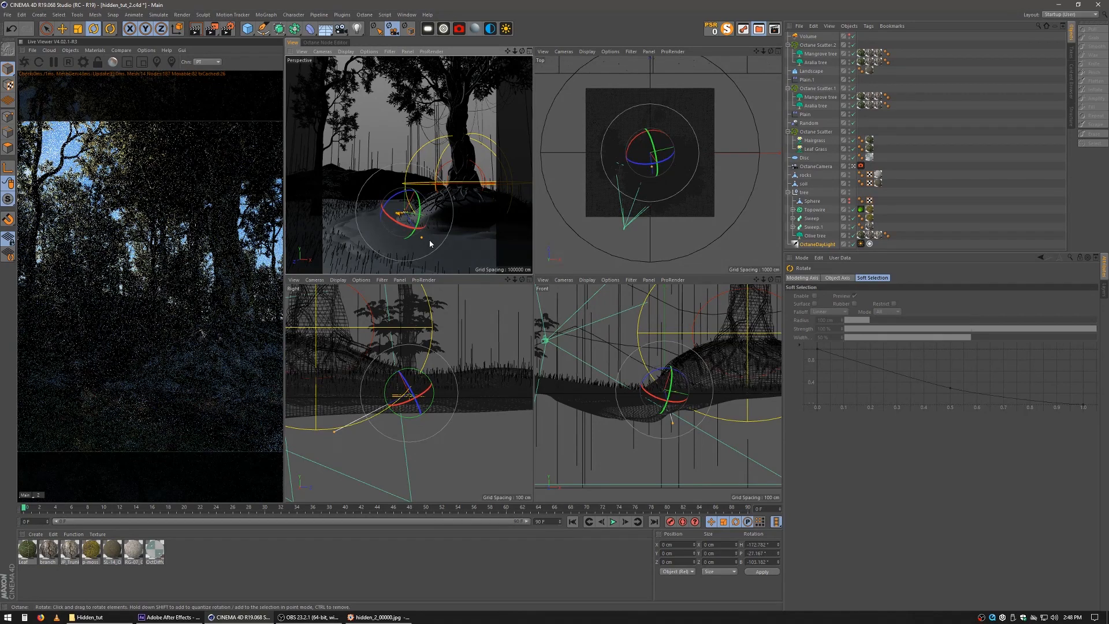
{"action": "left_click_drag", "start_coordinate": [429, 240], "coordinate": [413, 256]}
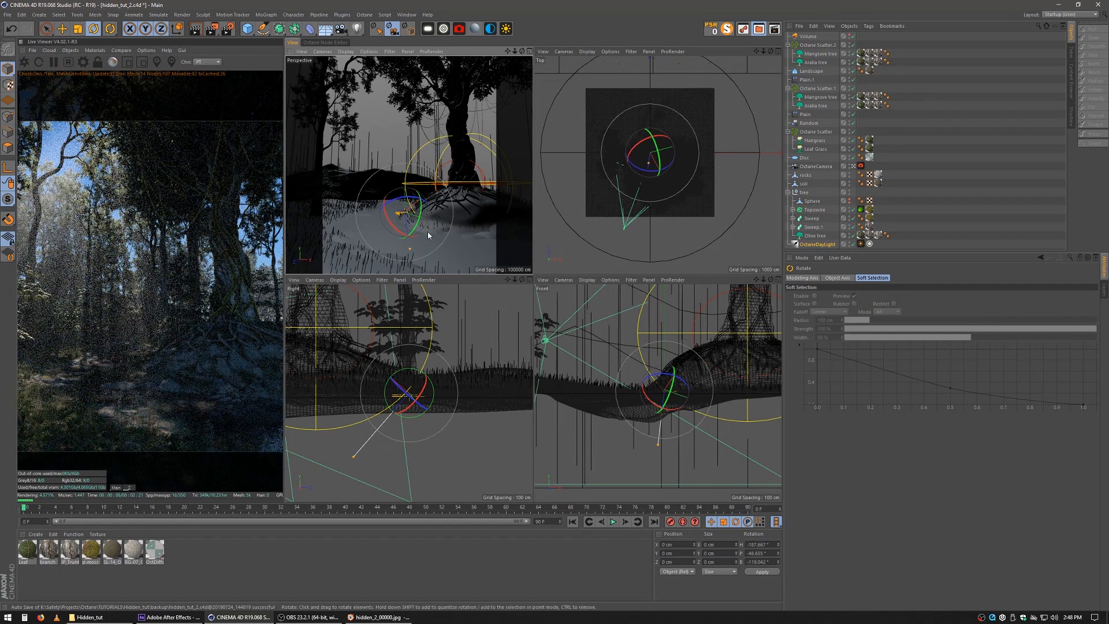
{"action": "left_click_drag", "start_coordinate": [426, 252], "coordinate": [430, 241]}
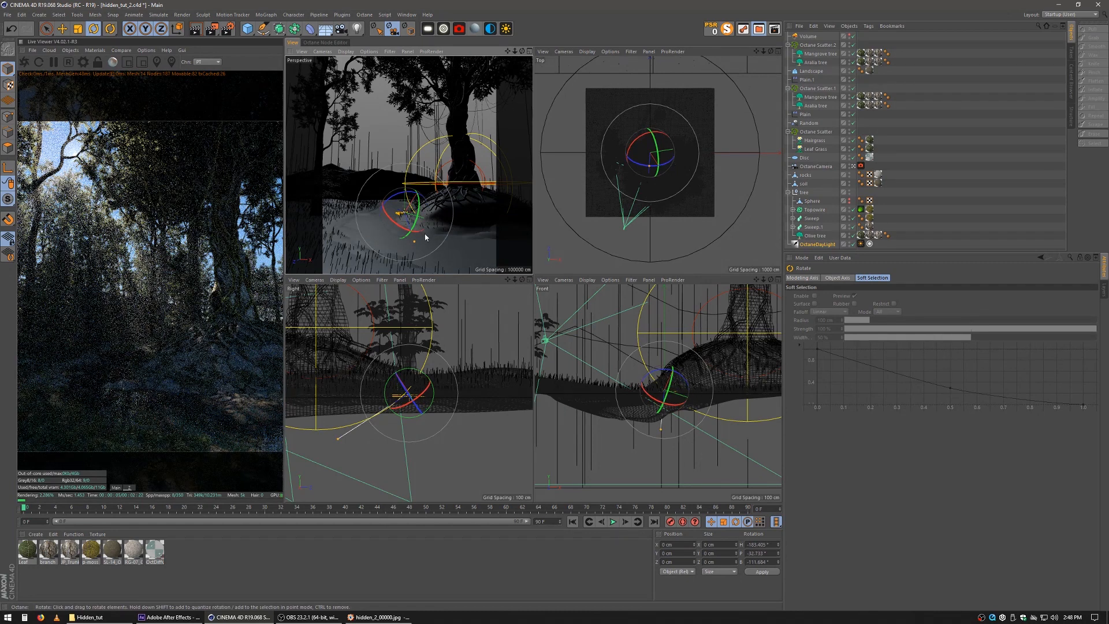
Add an Octane targeted area light aimed at the tree group and move it to about X -2205, Y 940, Z -1483 cm.
{"action": "left_click", "coordinate": [455, 165]}
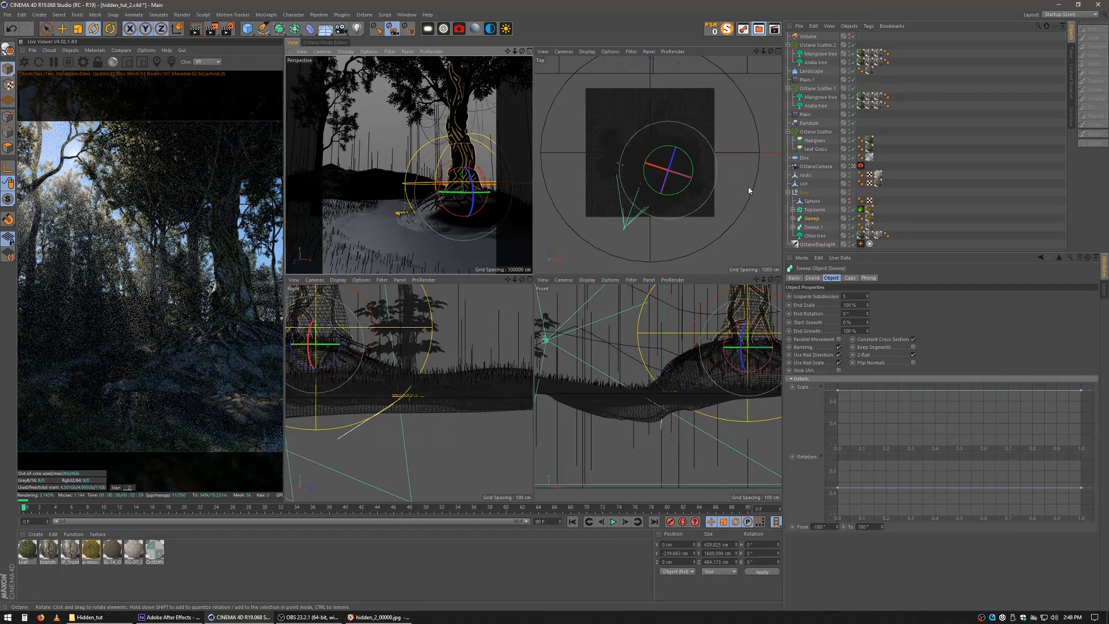
{"action": "left_click", "coordinate": [803, 193]}
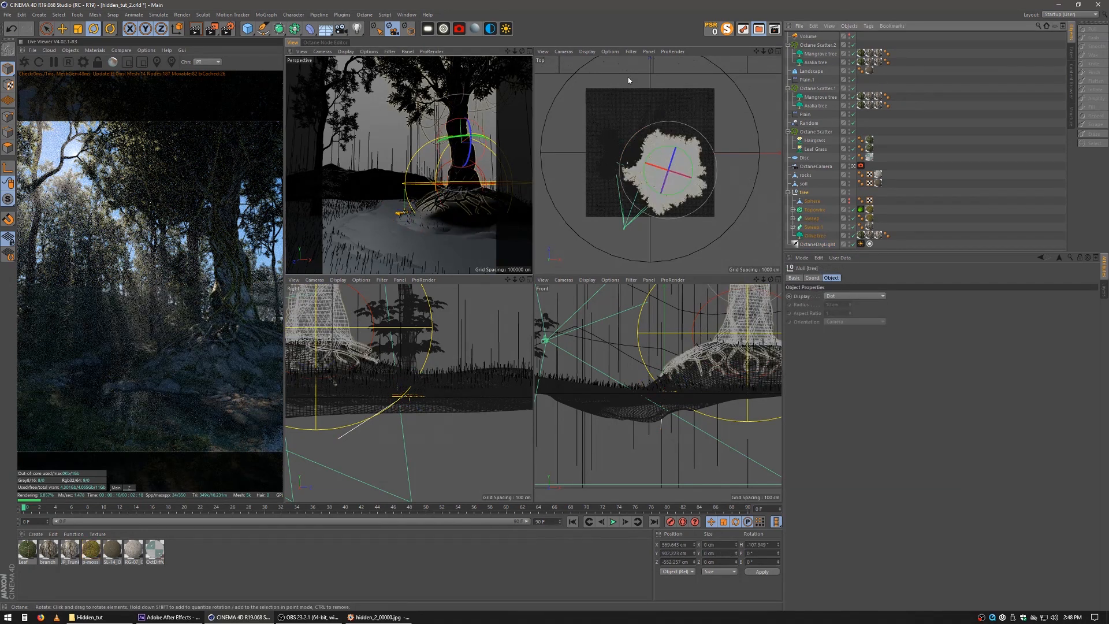
{"action": "left_click", "coordinate": [444, 29]}
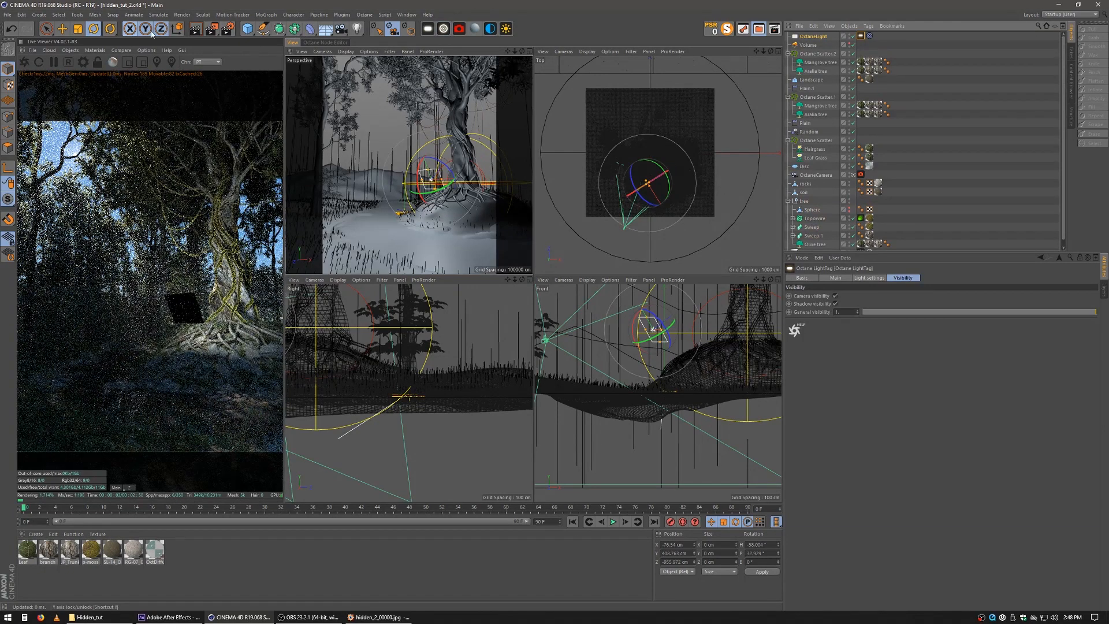
{"action": "left_click", "coordinate": [62, 28]}
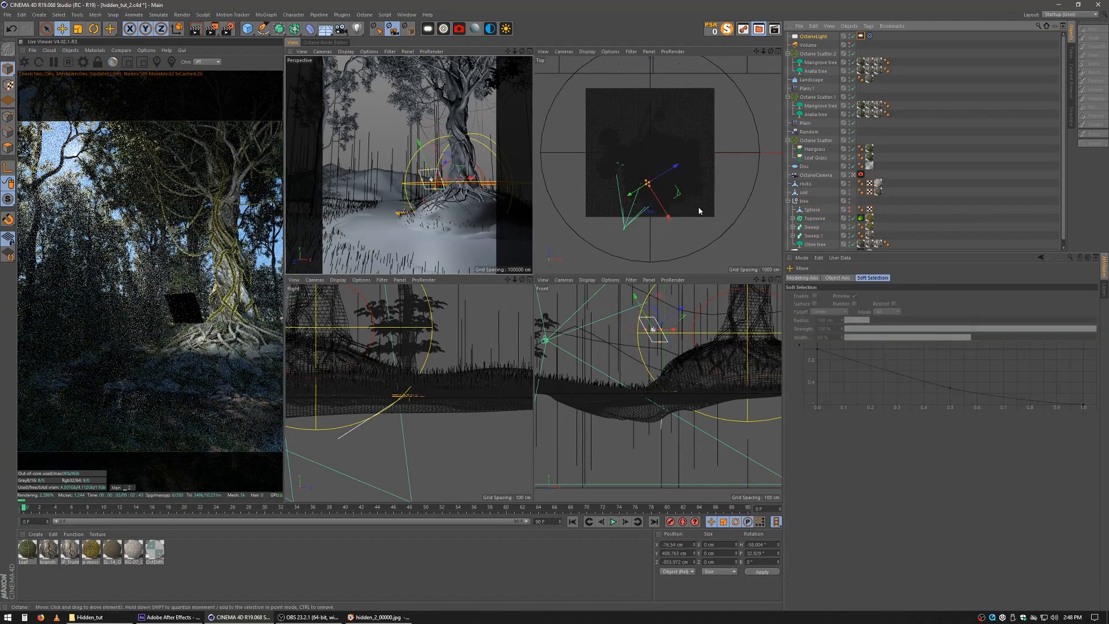
{"action": "left_click_drag", "start_coordinate": [699, 211], "coordinate": [606, 227]}
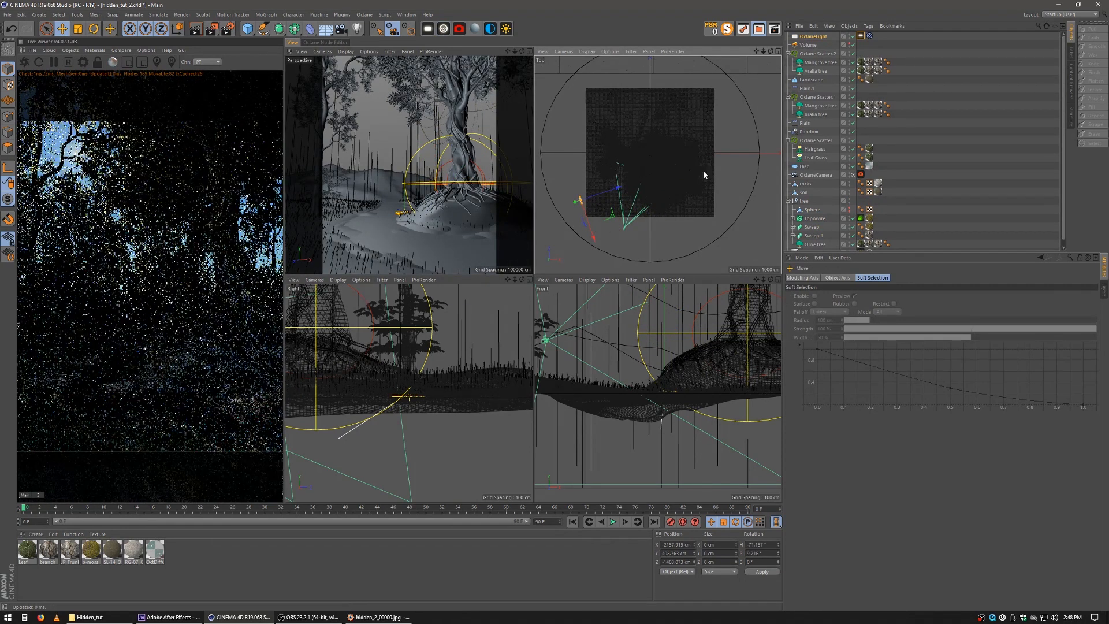
{"action": "scroll", "coordinate": [743, 291], "scroll_direction": "down", "scroll_amount": 8}
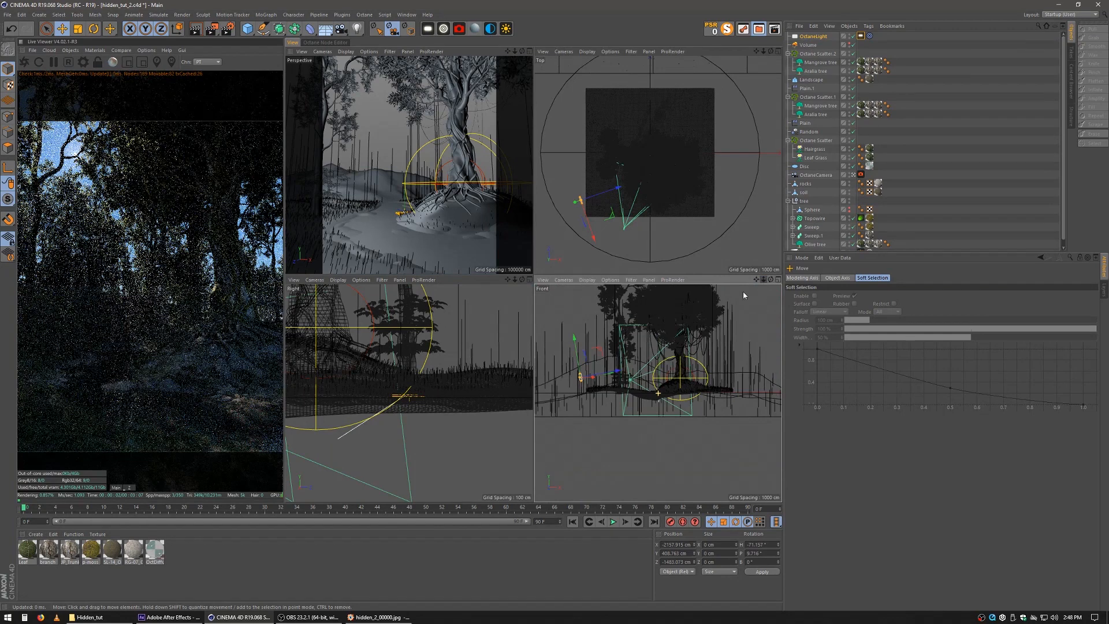
{"action": "left_click_drag", "start_coordinate": [615, 373], "coordinate": [614, 348]}
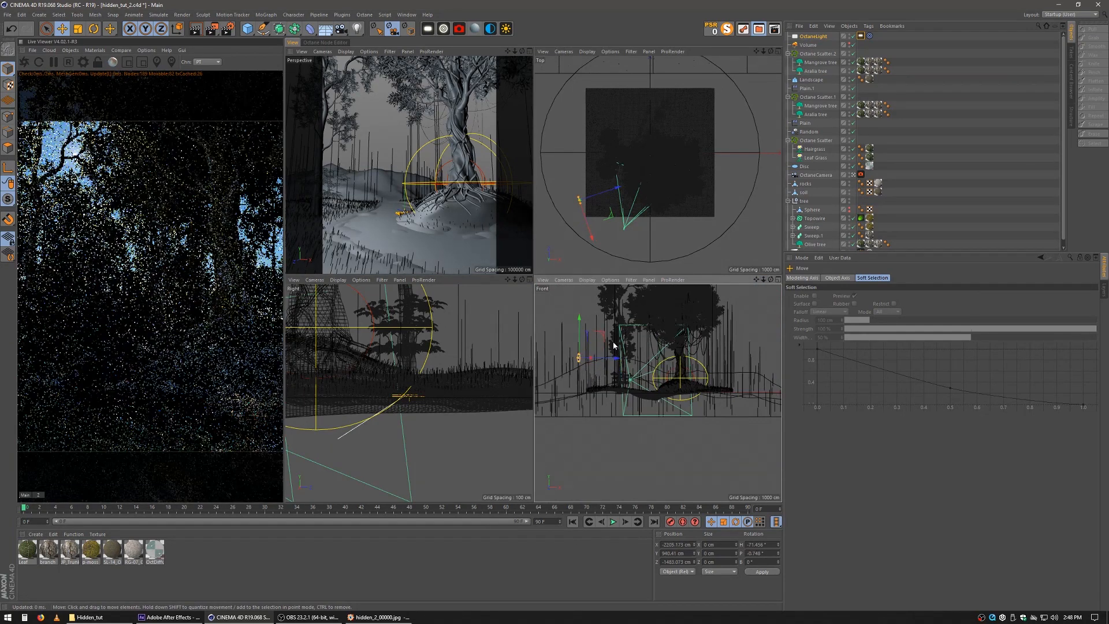
Lower the color temperature of the new OctaneLight in its light settings.
{"action": "left_click", "coordinate": [861, 36]}
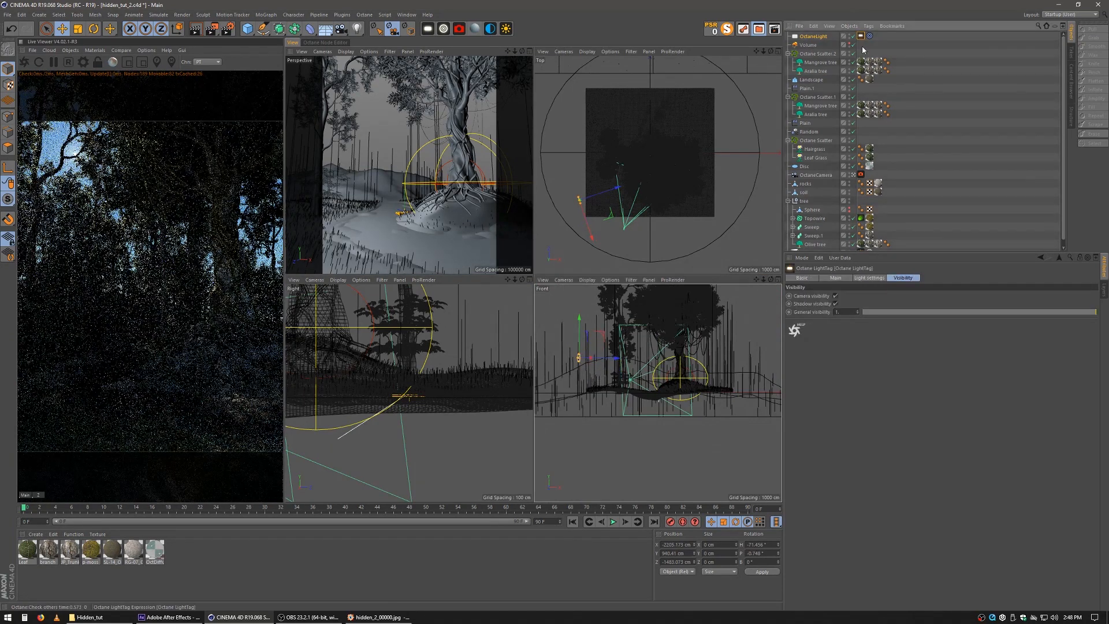
{"action": "left_click", "coordinate": [880, 278]}
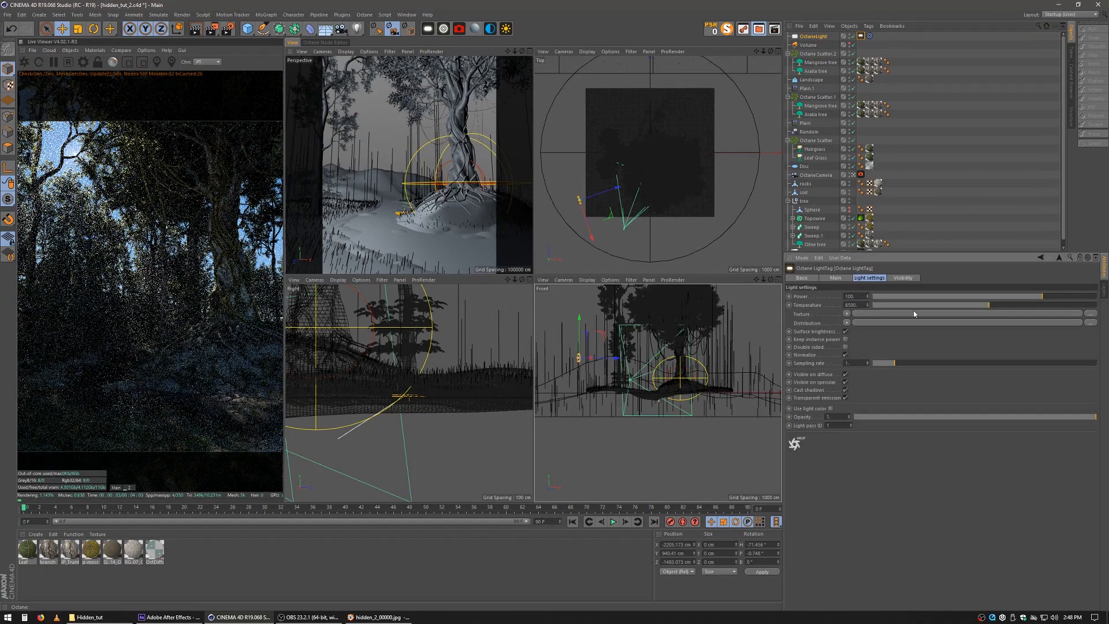
{"action": "left_click", "coordinate": [941, 305]}
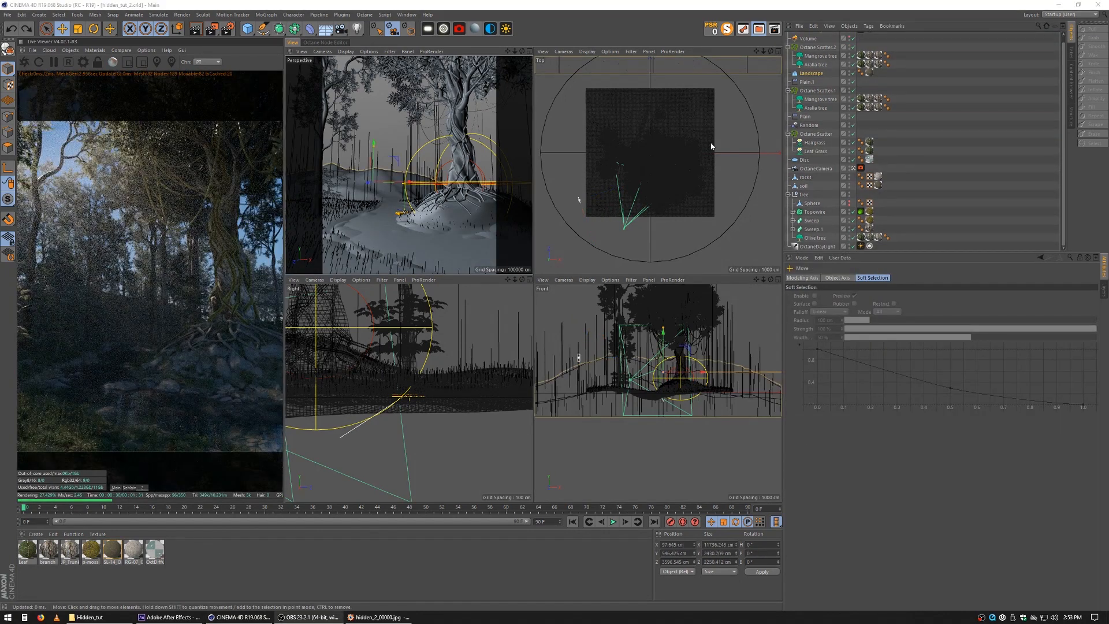
Rotate the OctaneDayLight to about H -247°, P -38°, B -124° to bring the sunlight in from behind the trees.
{"action": "left_click", "coordinate": [808, 187]}
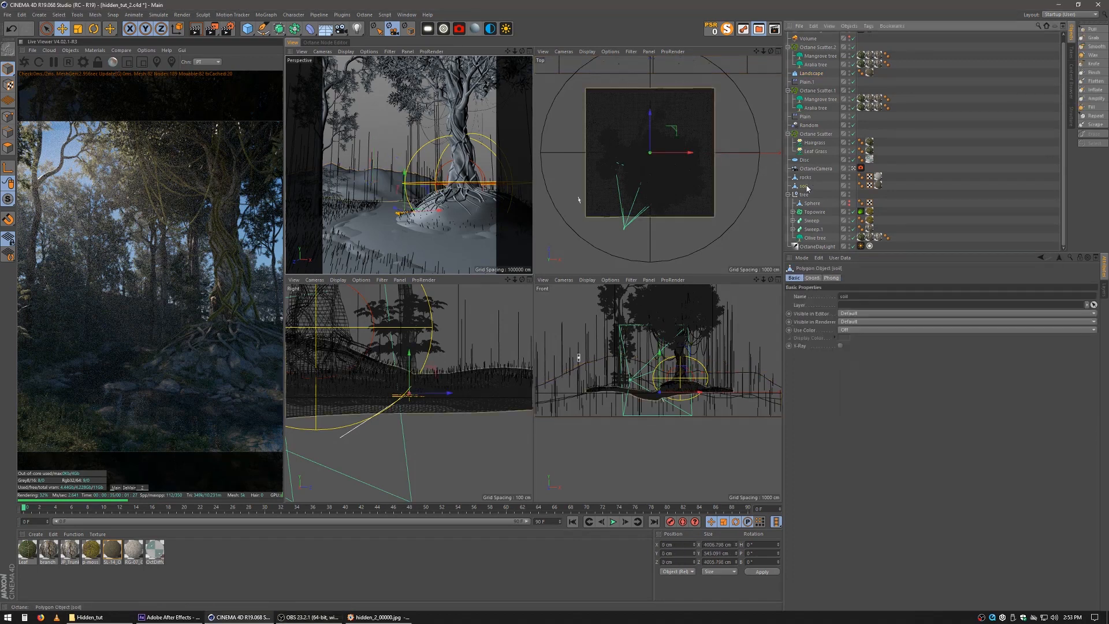
{"action": "left_click", "coordinate": [817, 246]}
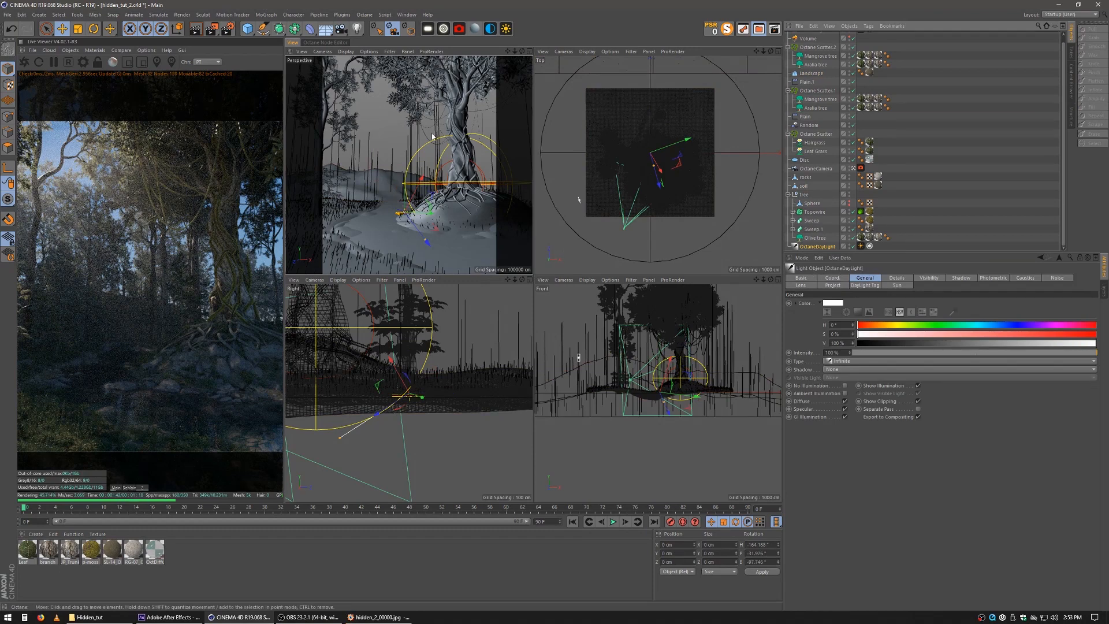
{"action": "left_click", "coordinate": [95, 30]}
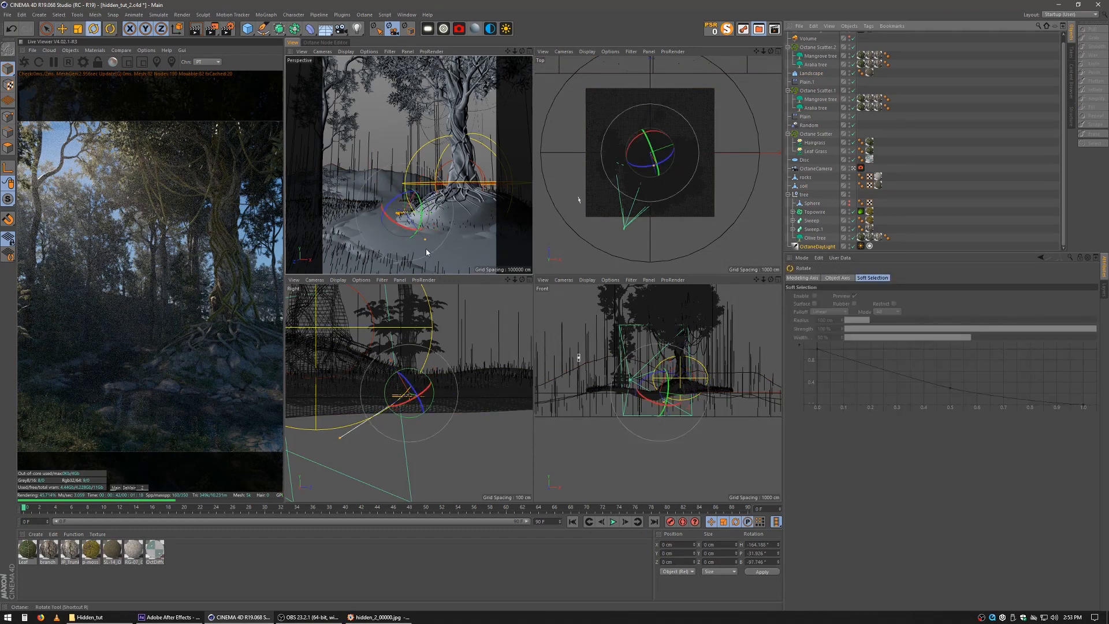
{"action": "mouse_move", "coordinate": [425, 248]}
{"action": "left_mouse_down"}
{"action": "mouse_move", "coordinate": [408, 237]}
{"action": "mouse_move", "coordinate": [424, 245]}
{"action": "left_mouse_up"}
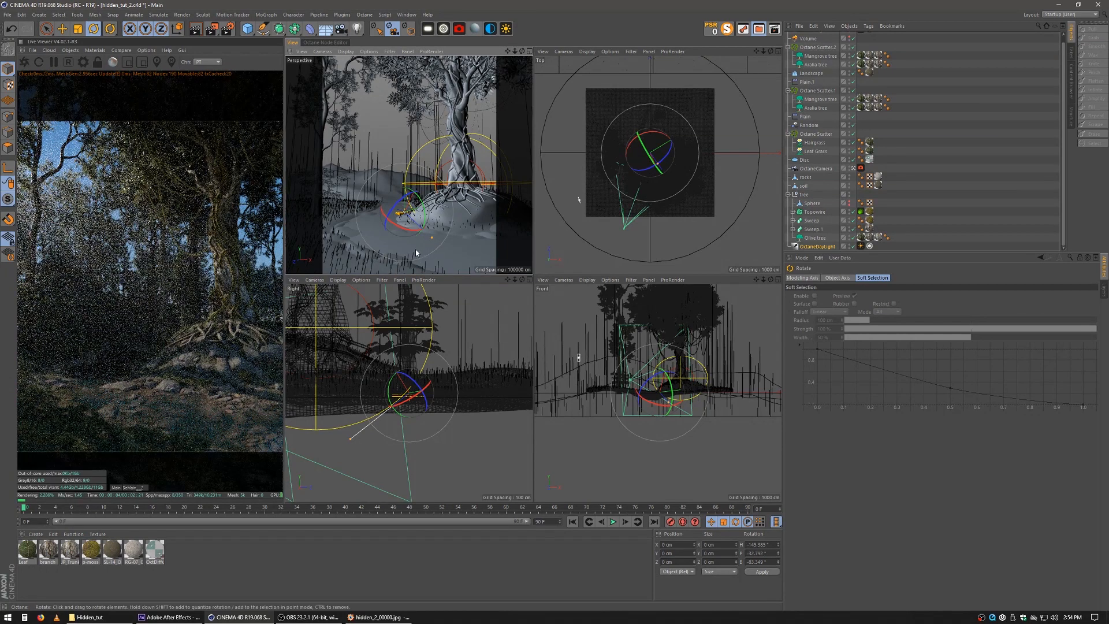
{"action": "left_click_drag", "start_coordinate": [422, 223], "coordinate": [372, 246]}
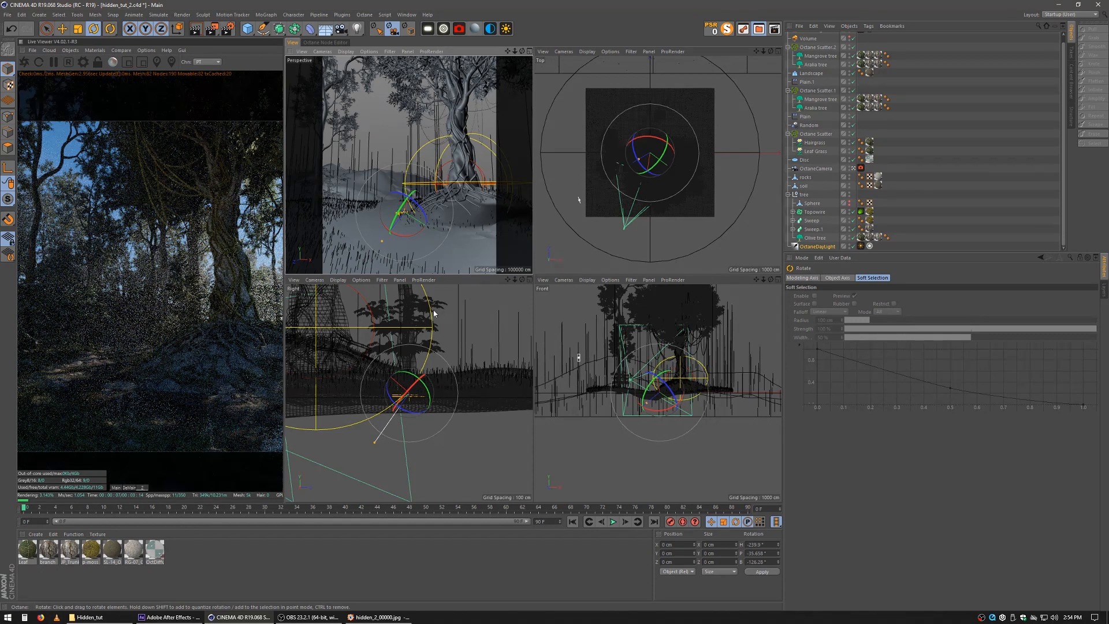
{"action": "left_click_drag", "start_coordinate": [400, 247], "coordinate": [402, 246]}
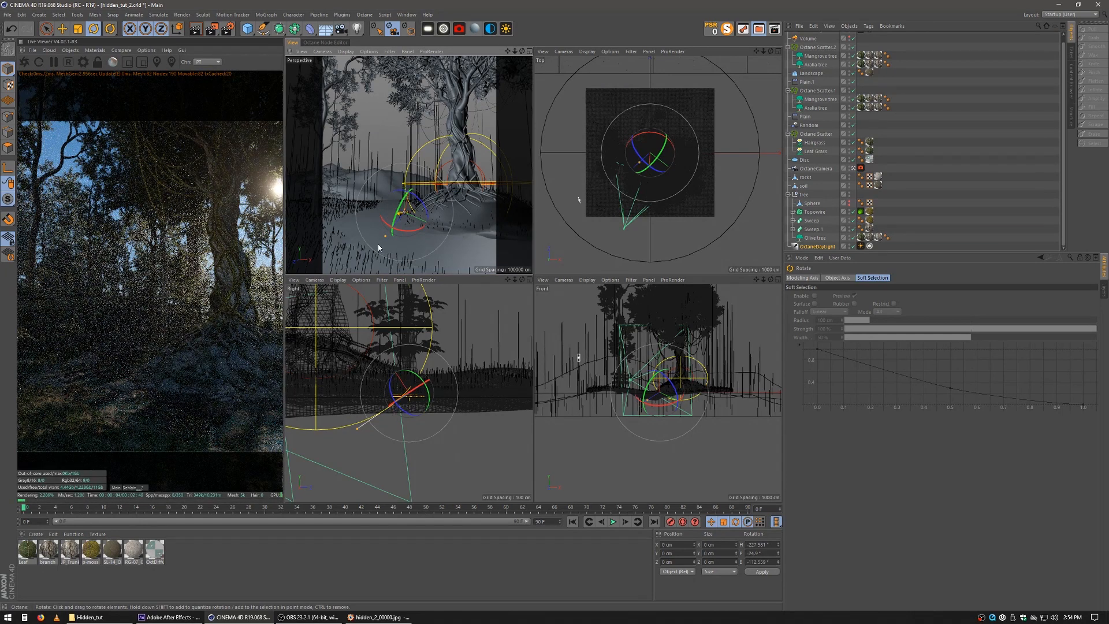
{"action": "left_click_drag", "start_coordinate": [377, 248], "coordinate": [364, 264]}
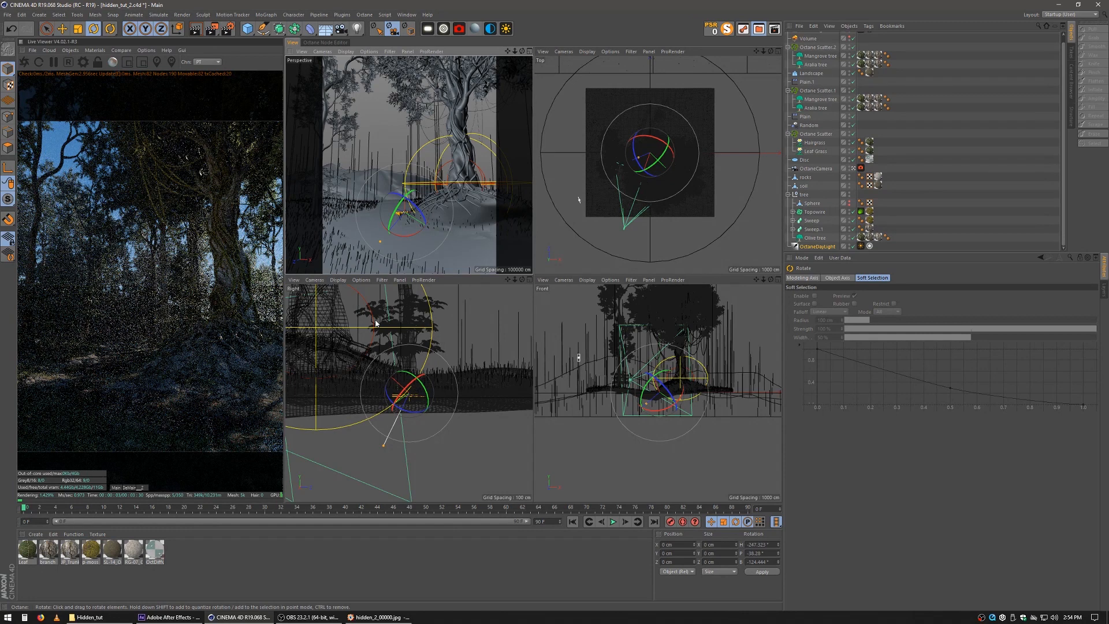
Switch to FastStone Image Viewer and place the hidden_2_00000.jpg reference, enlarged to 81%, beside the live render for comparison.
{"action": "left_click", "coordinate": [379, 617]}
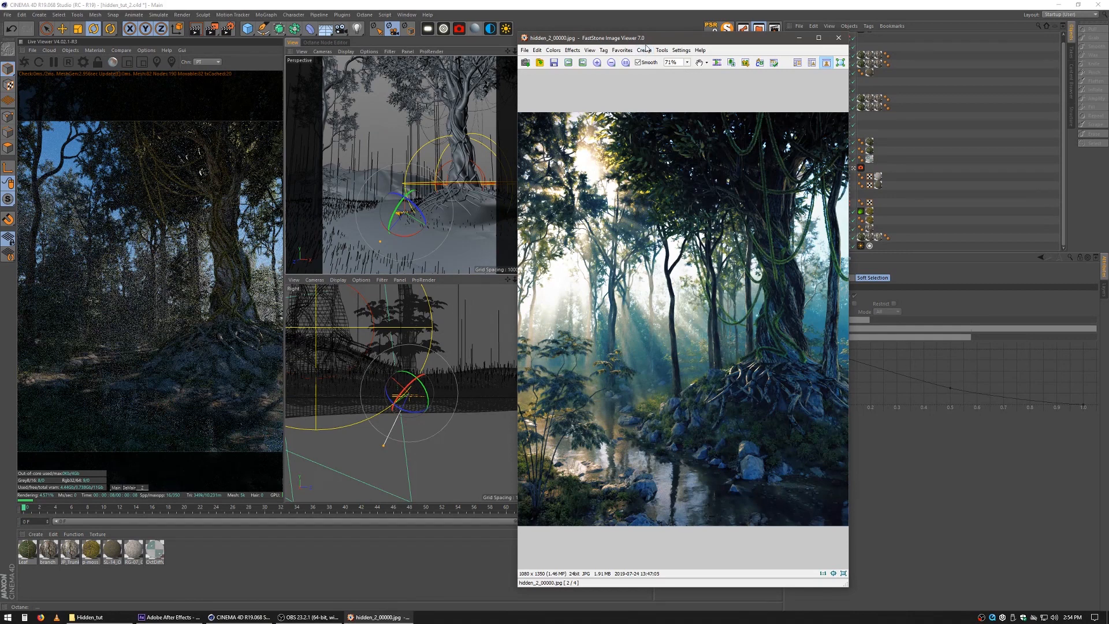
{"action": "left_click_drag", "start_coordinate": [648, 42], "coordinate": [550, 19]}
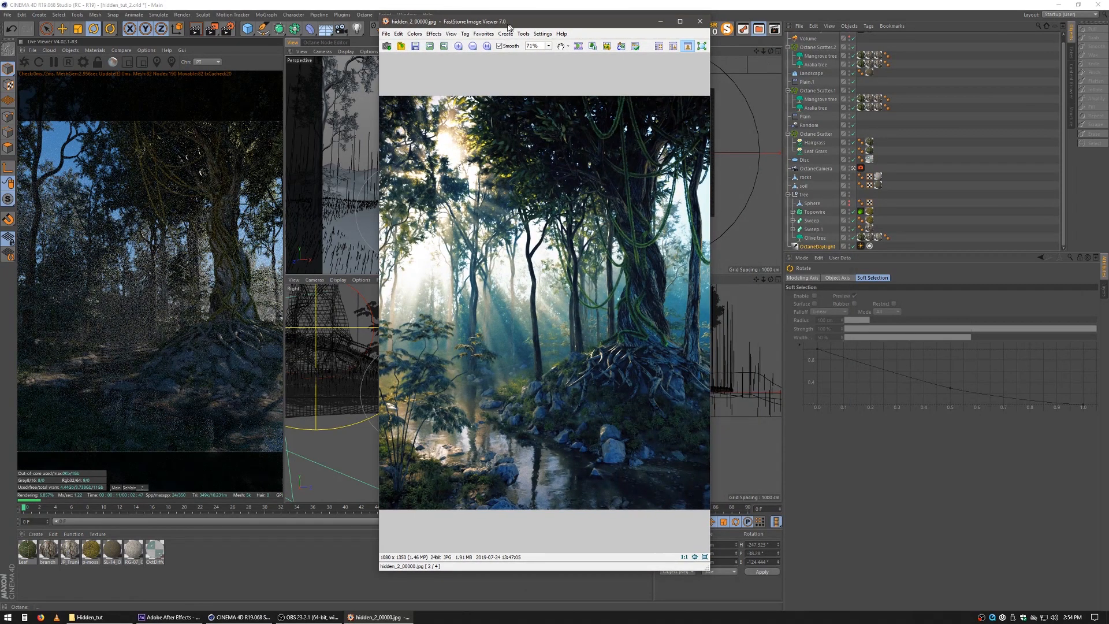
{"action": "left_click_drag", "start_coordinate": [509, 26], "coordinate": [476, 28]}
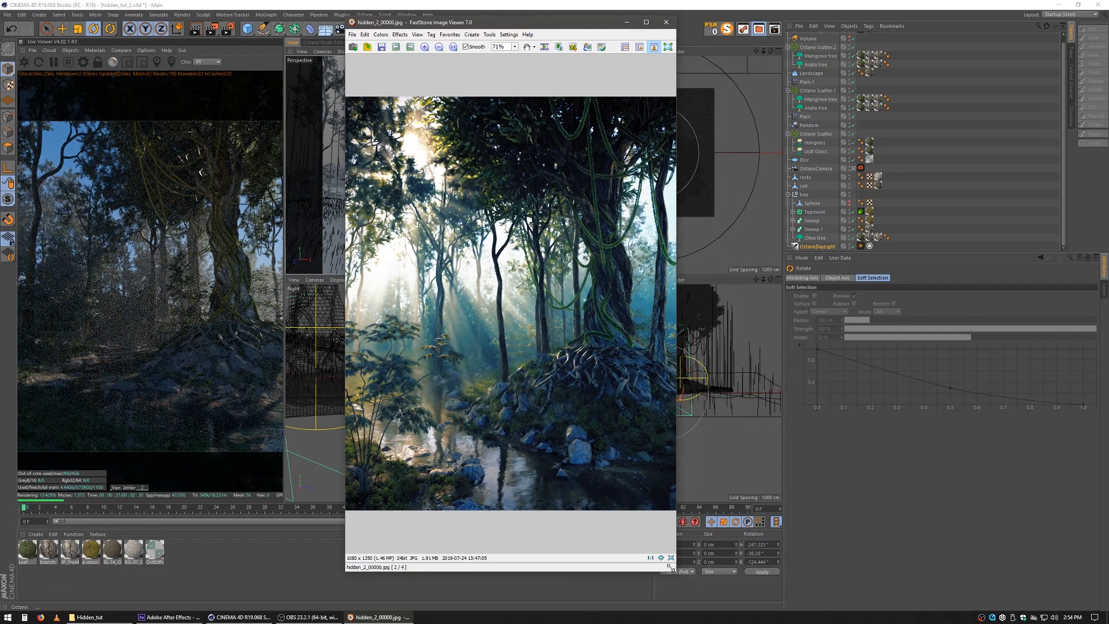
{"action": "left_click_drag", "start_coordinate": [671, 568], "coordinate": [718, 575]}
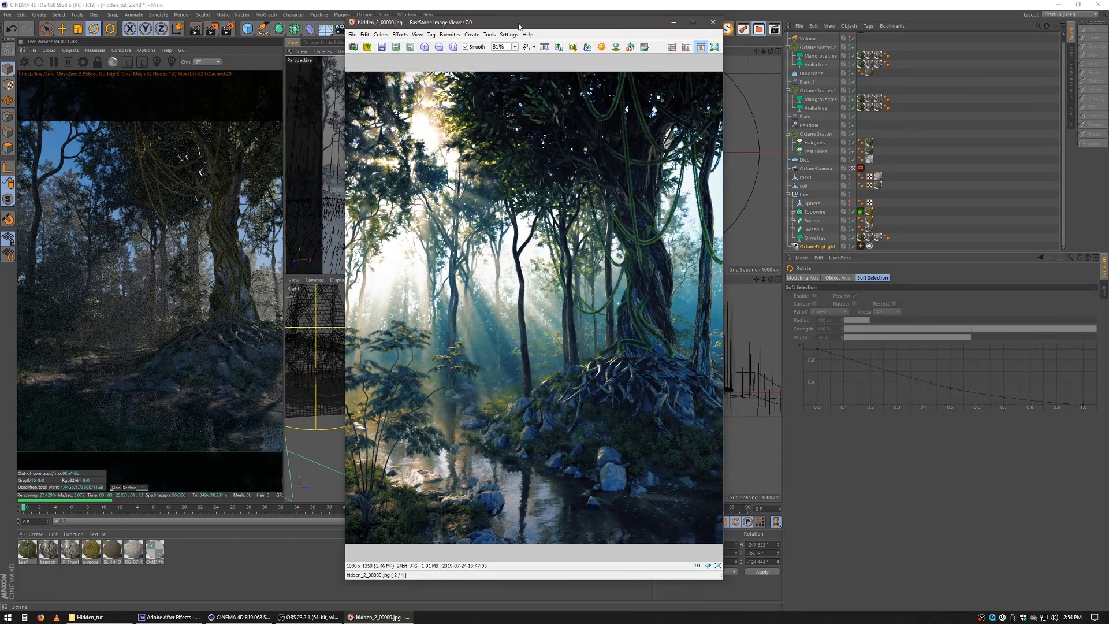
{"action": "left_click_drag", "start_coordinate": [526, 18], "coordinate": [529, 15]}
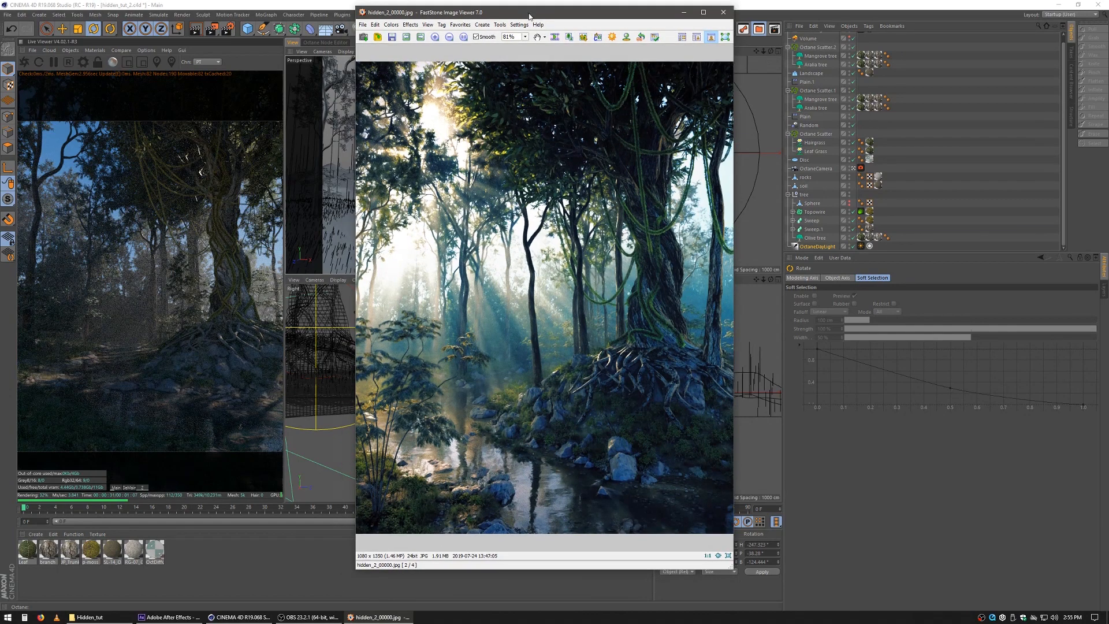